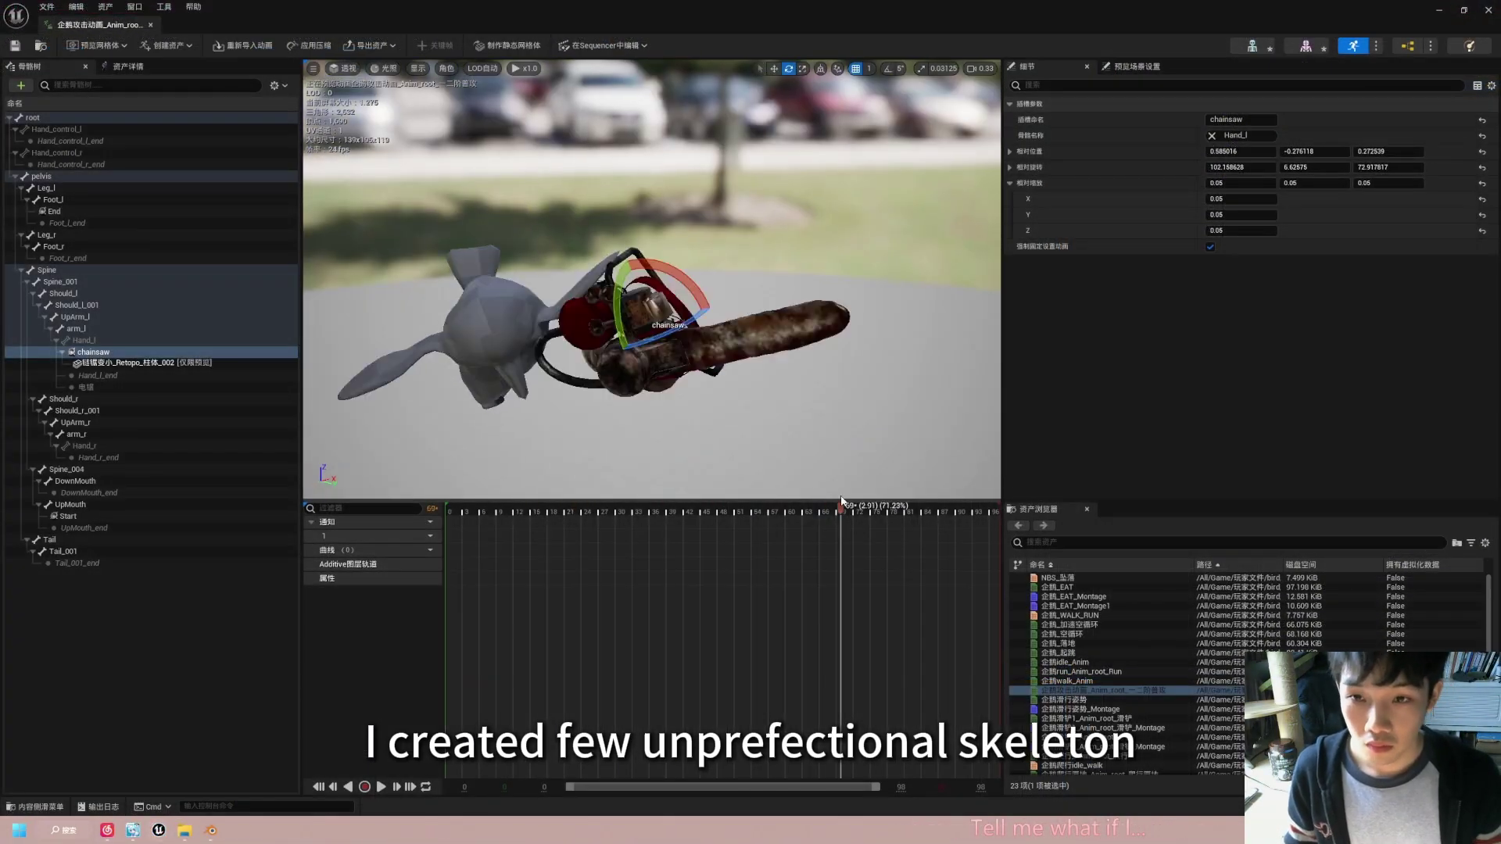
# Browse the NPC animation assets and scrub through the penguin and centaur animations to examine the skeletal animation and retargeting examples.
pyautogui.moveTo(842, 501); pyautogui.dragTo(997, 505)
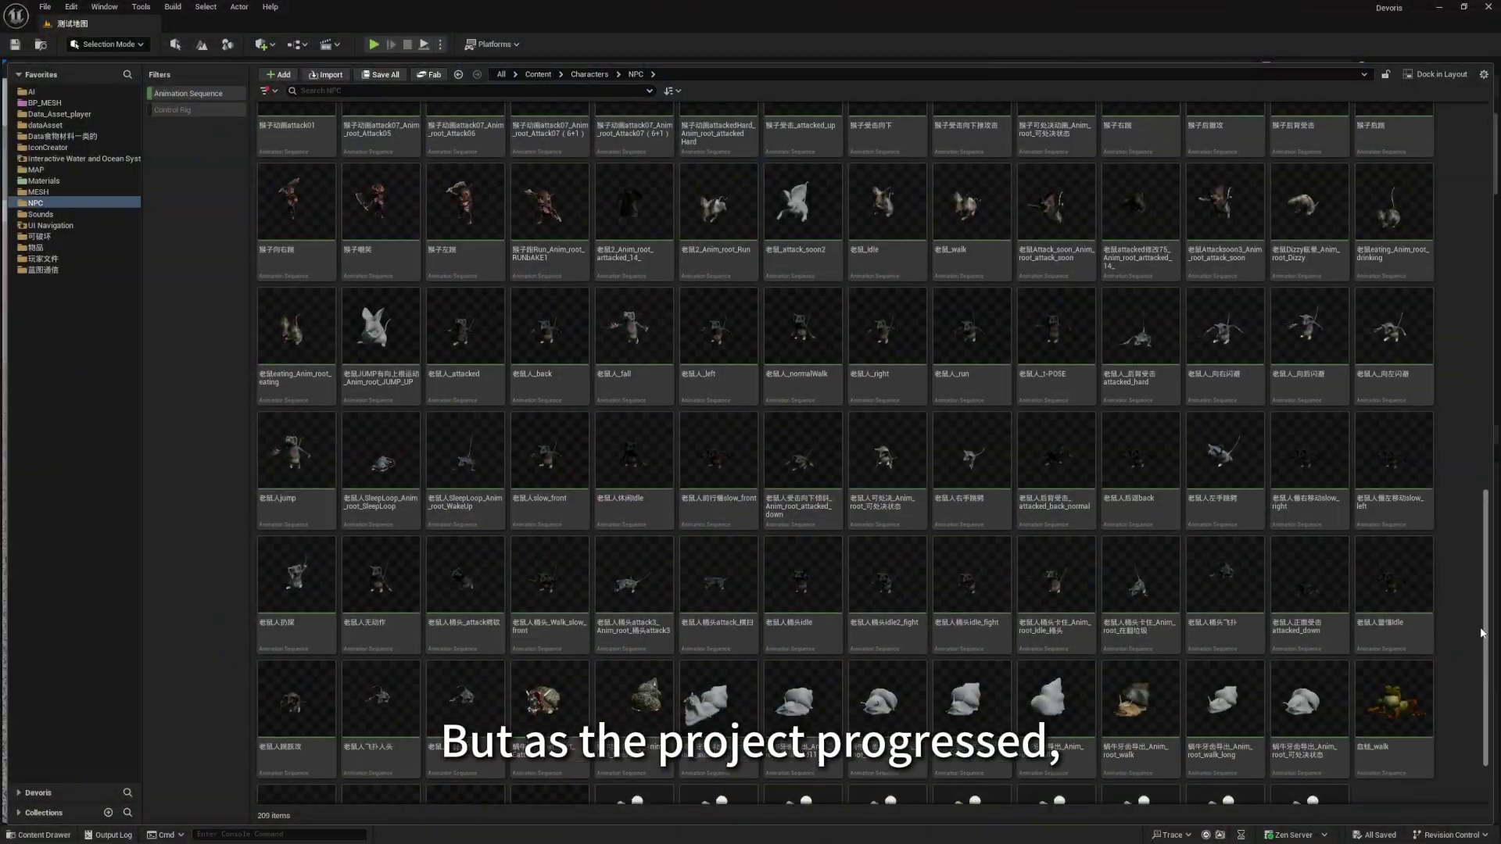
pyautogui.moveTo(1480, 633); pyautogui.dragTo(1474, 506)
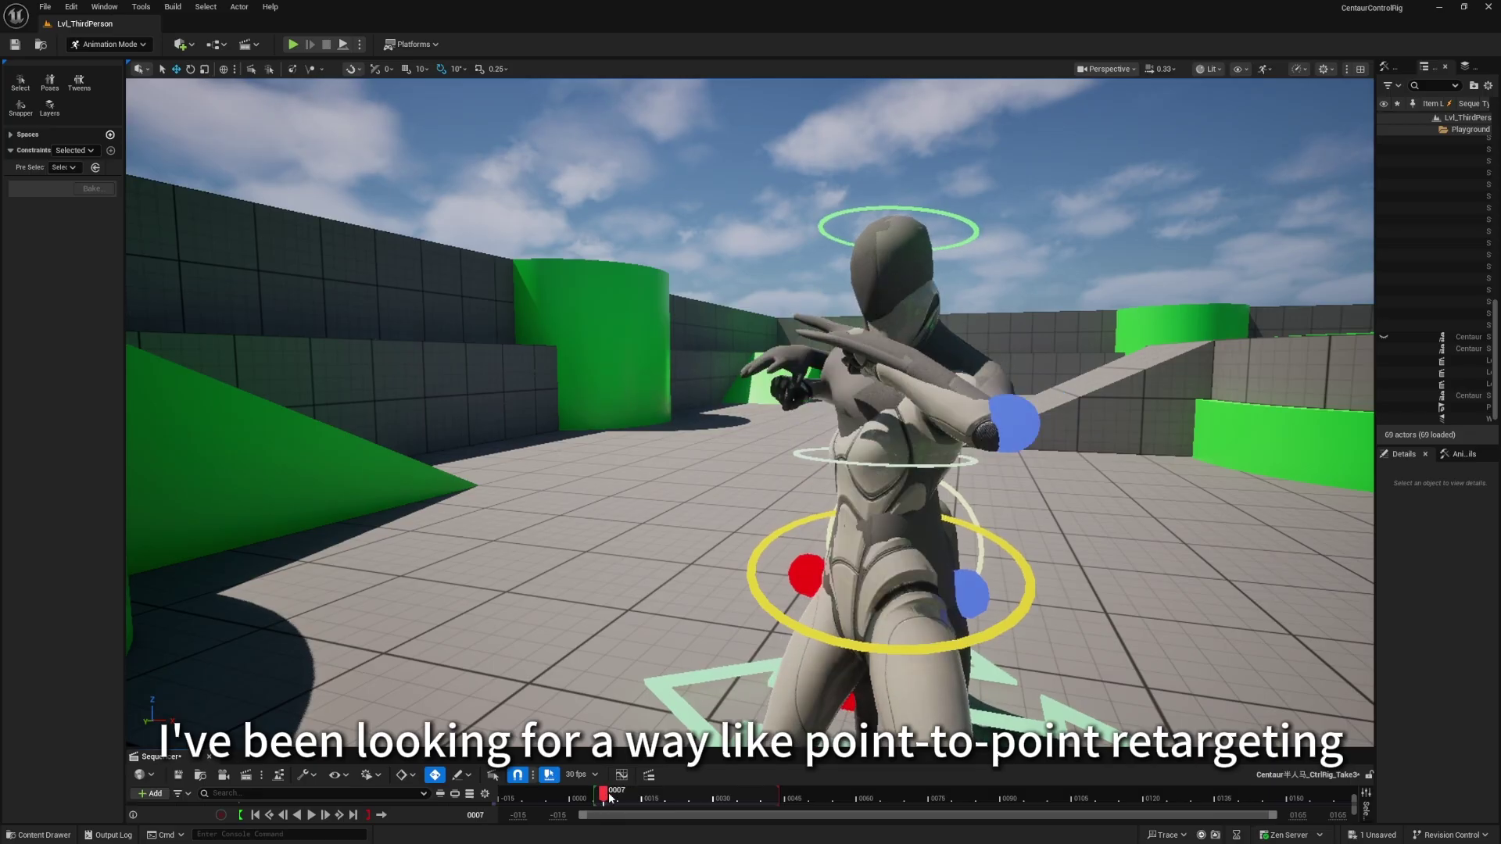
pyautogui.moveTo(609, 796)
pyautogui.mouseDown()
pyautogui.moveTo(633, 797)
pyautogui.moveTo(599, 797)
pyautogui.mouseUp()
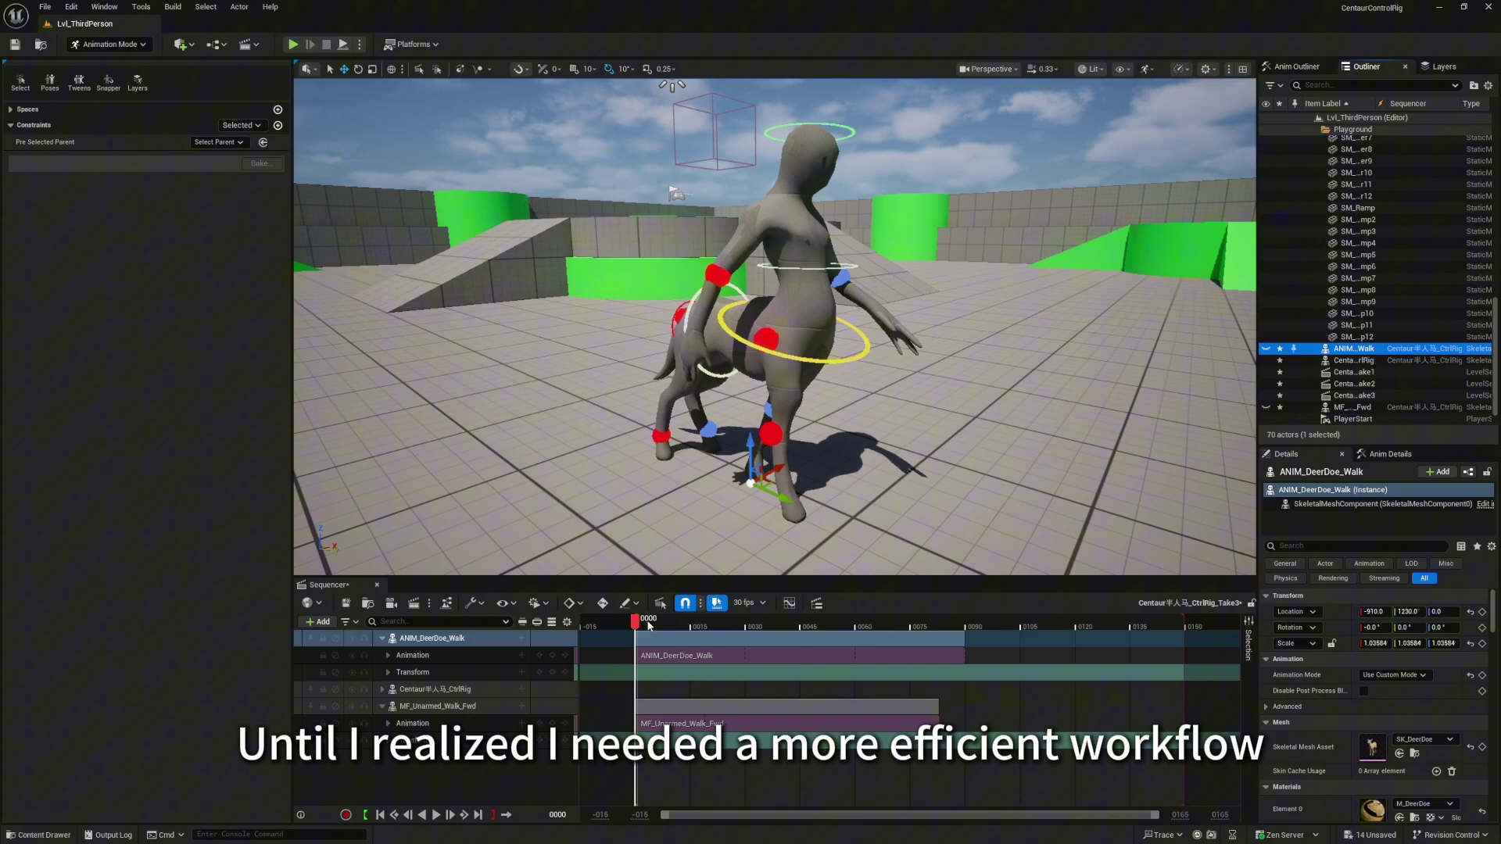
pyautogui.click(648, 626)
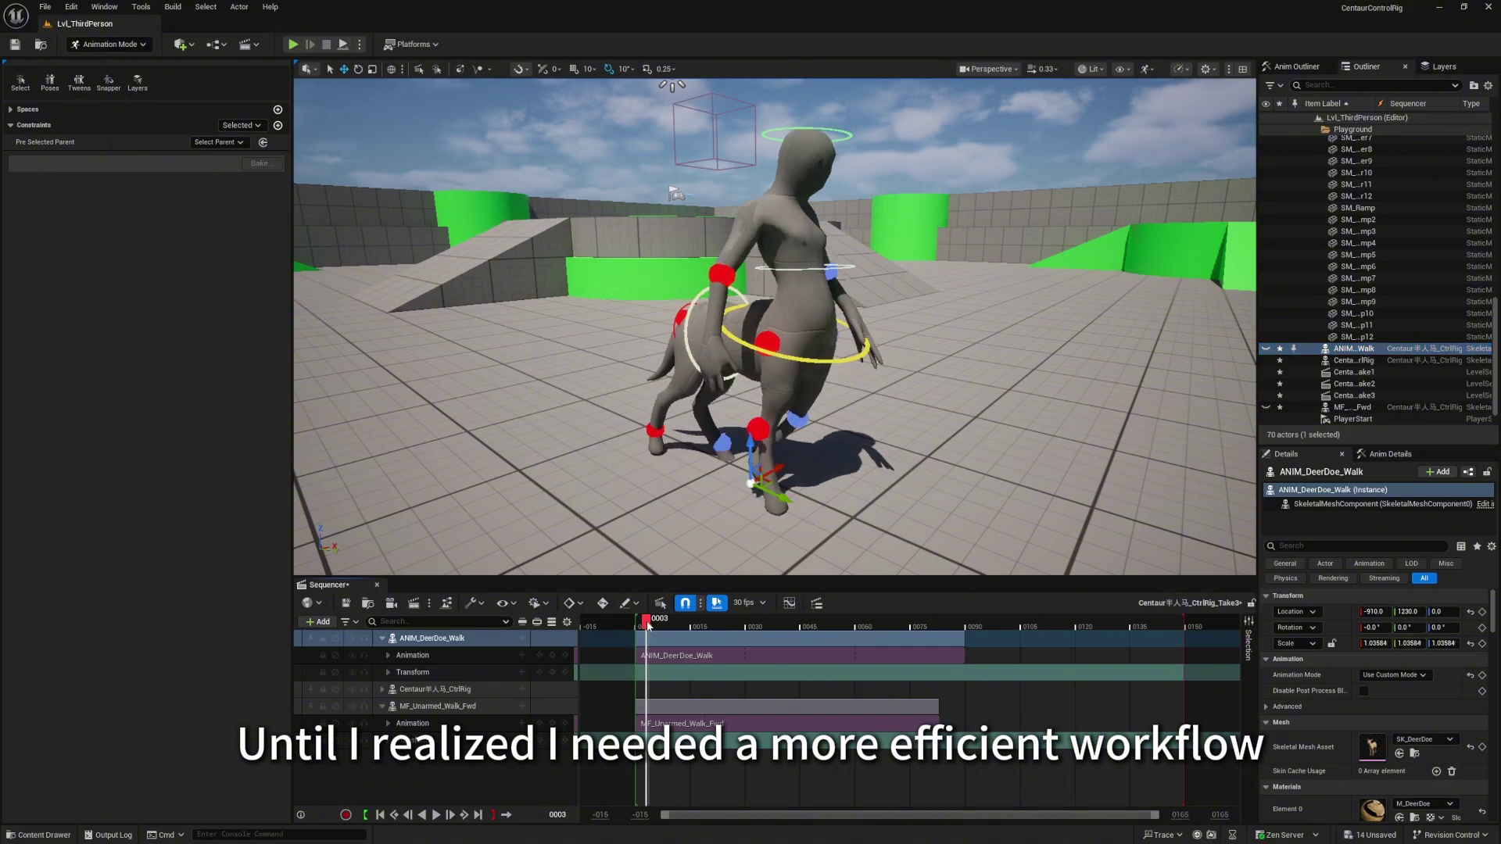
pyautogui.moveTo(687, 625); pyautogui.dragTo(946, 640)
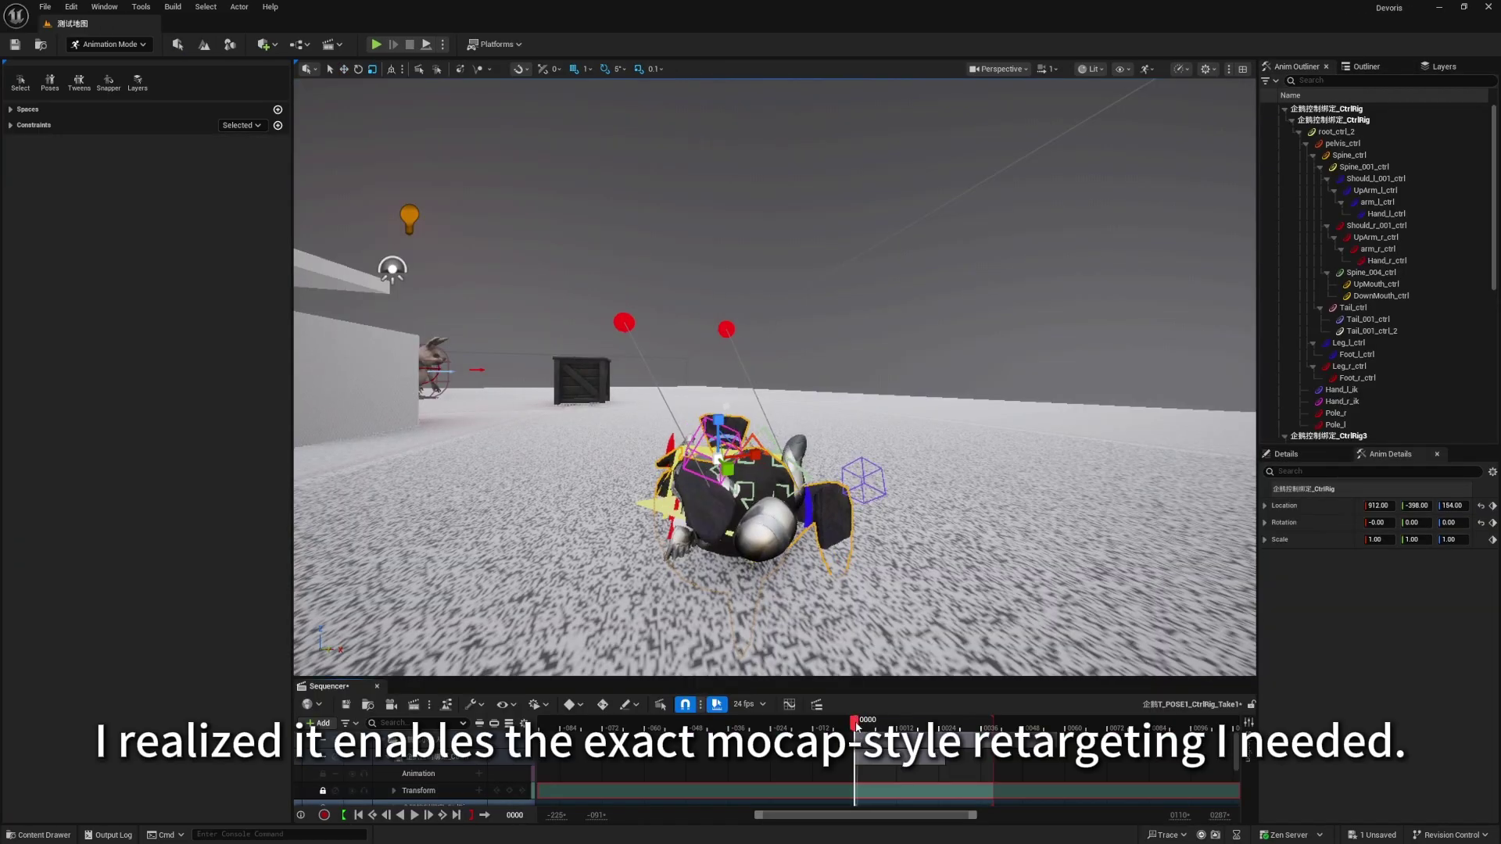
pyautogui.press('space')
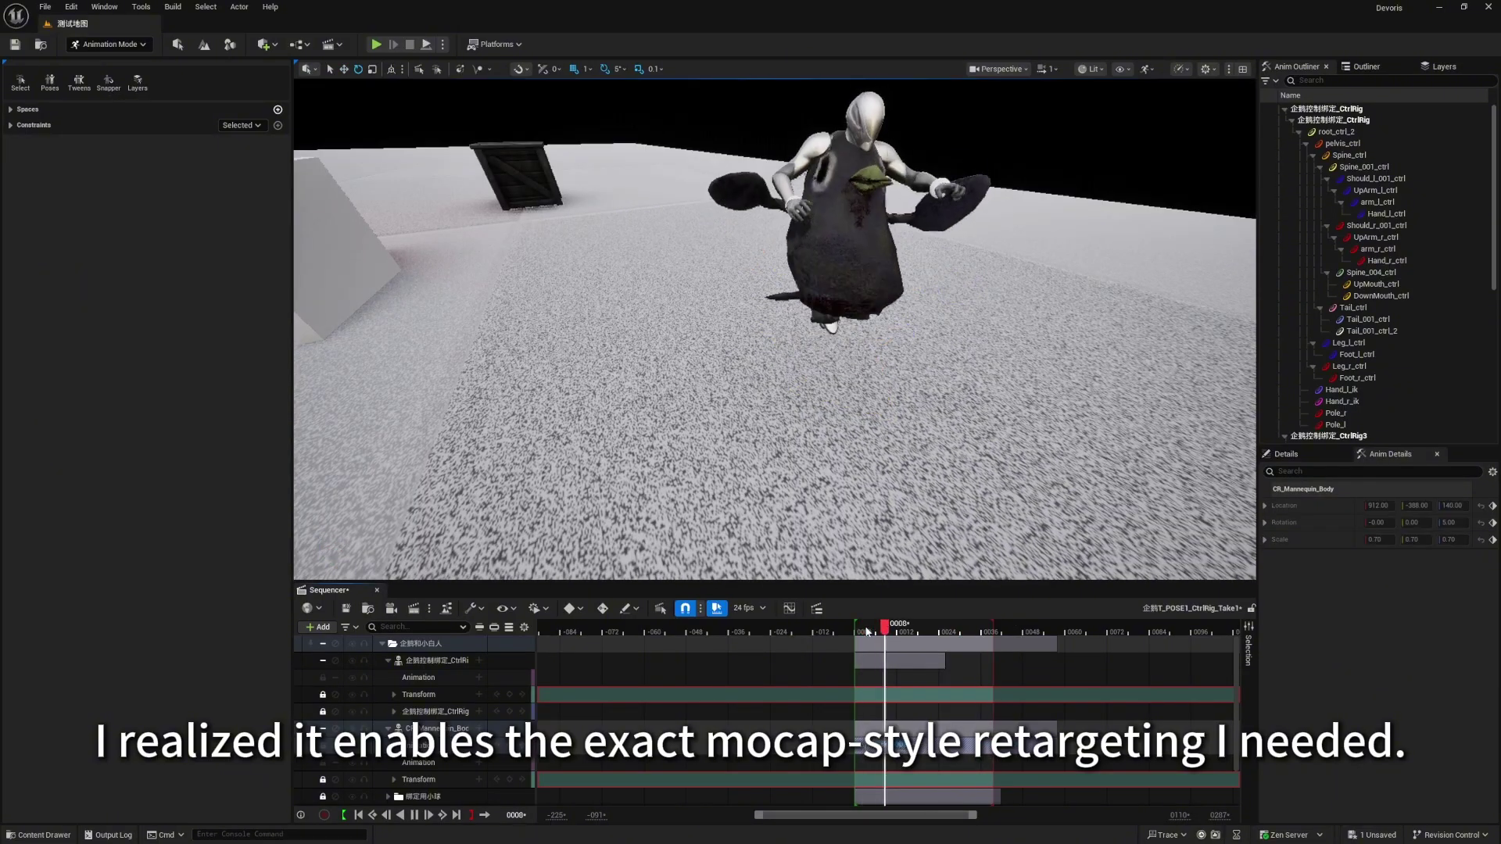
pyautogui.moveTo(888, 630)
pyautogui.mouseDown()
pyautogui.moveTo(921, 630)
pyautogui.moveTo(900, 630)
pyautogui.mouseUp()
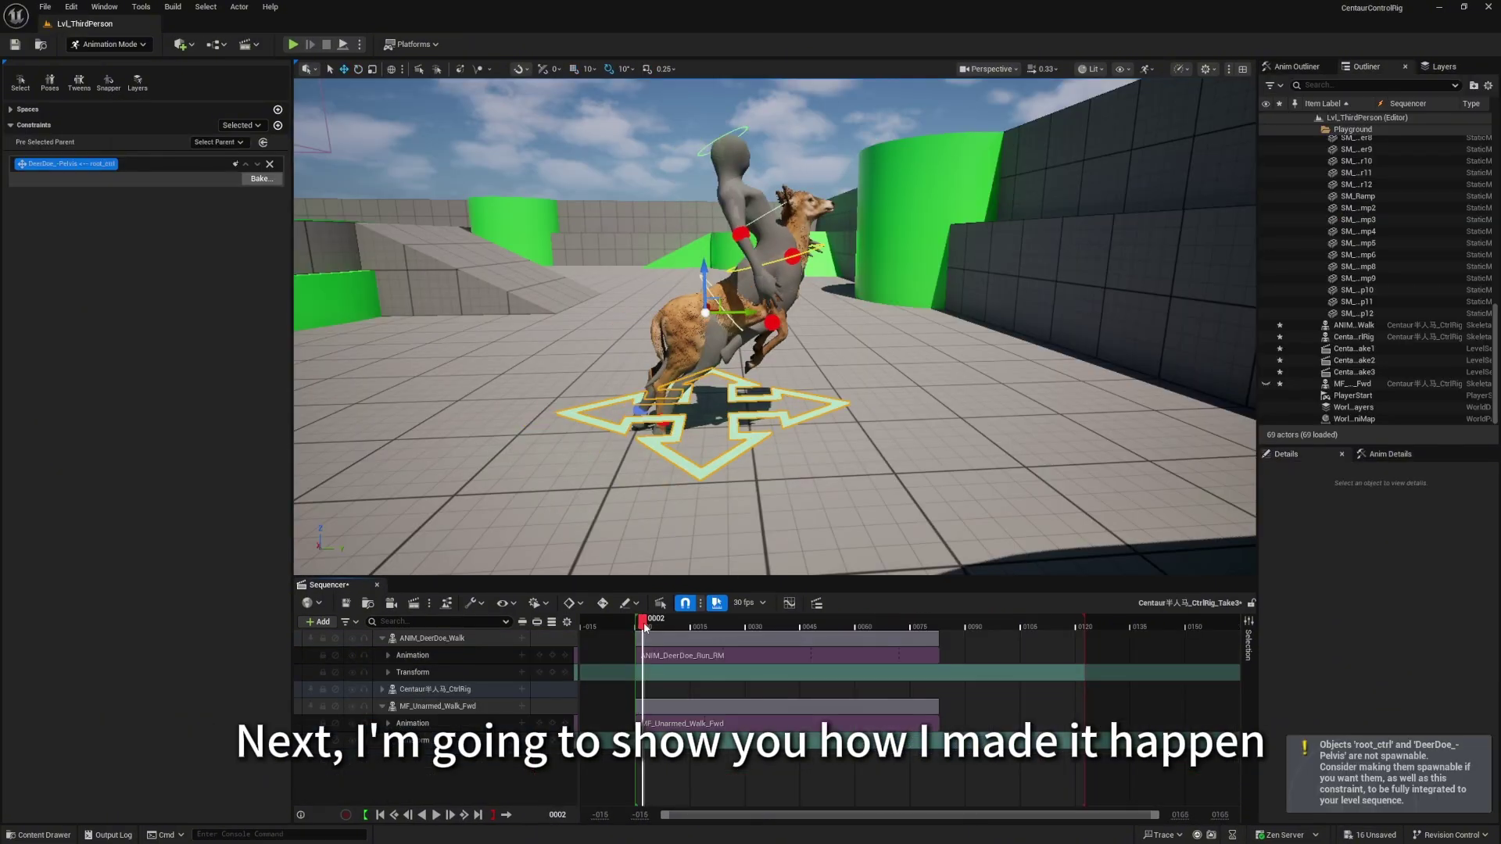
pyautogui.moveTo(662, 625); pyautogui.dragTo(718, 628)
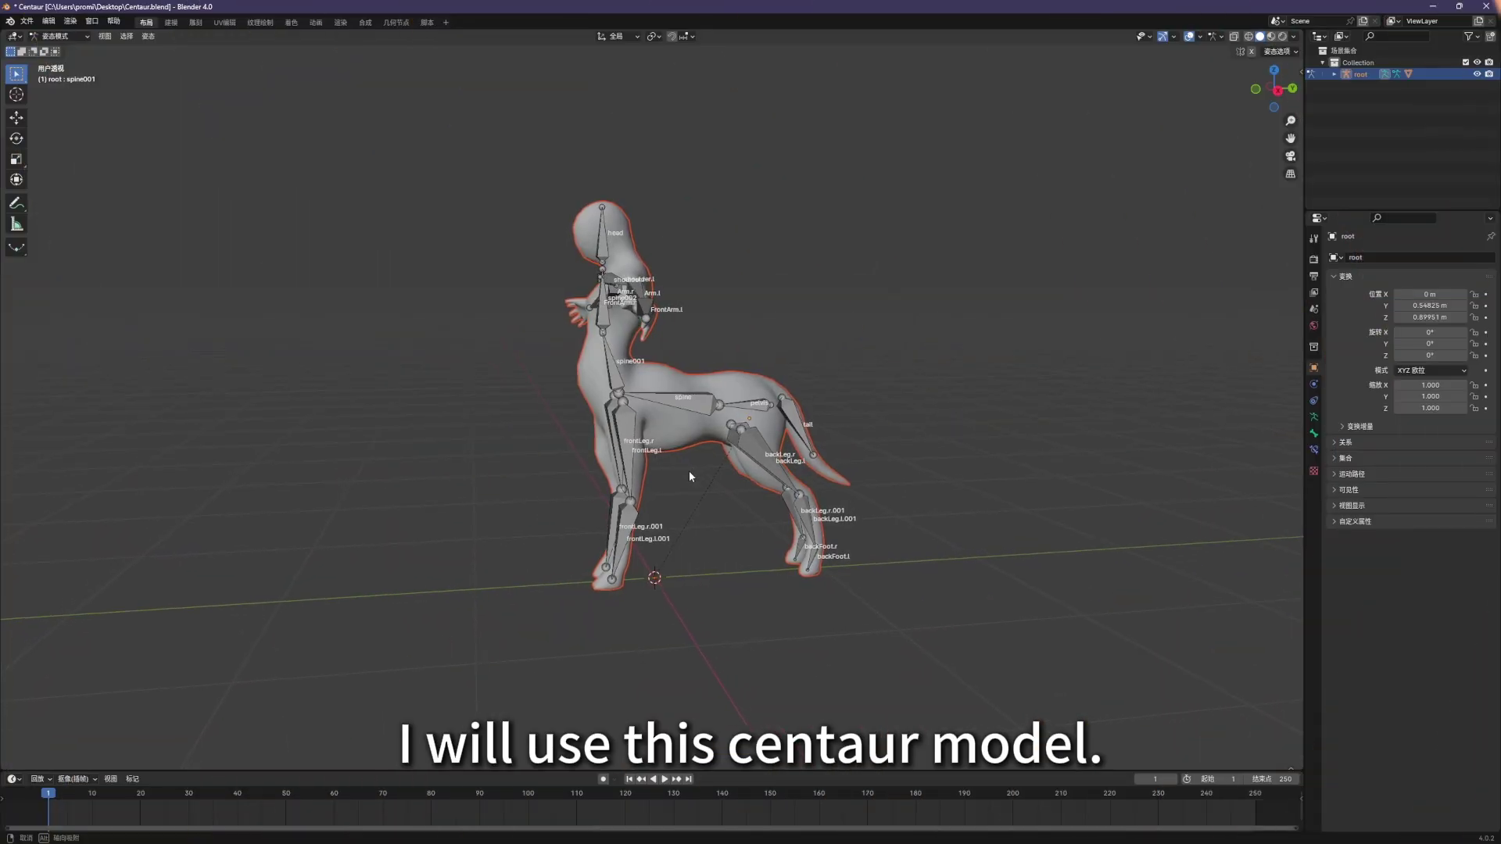
# Switch to Blender and examine the centaur's bone structure at the head, forelegs and spine from several angles.
pyautogui.moveTo(688, 471); pyautogui.dragTo(738, 455, button='middle')
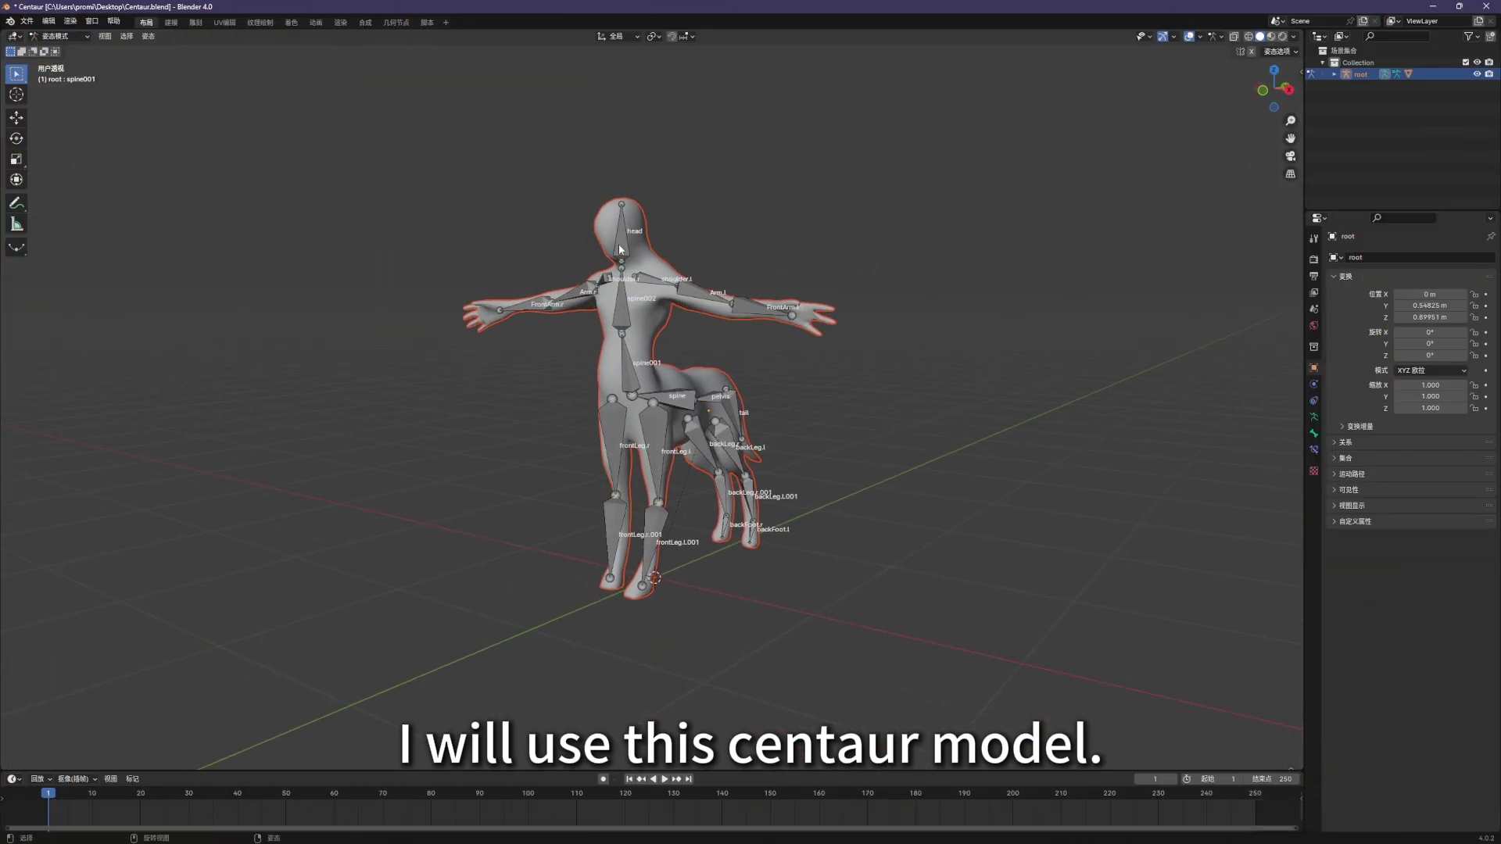
pyautogui.press('g')
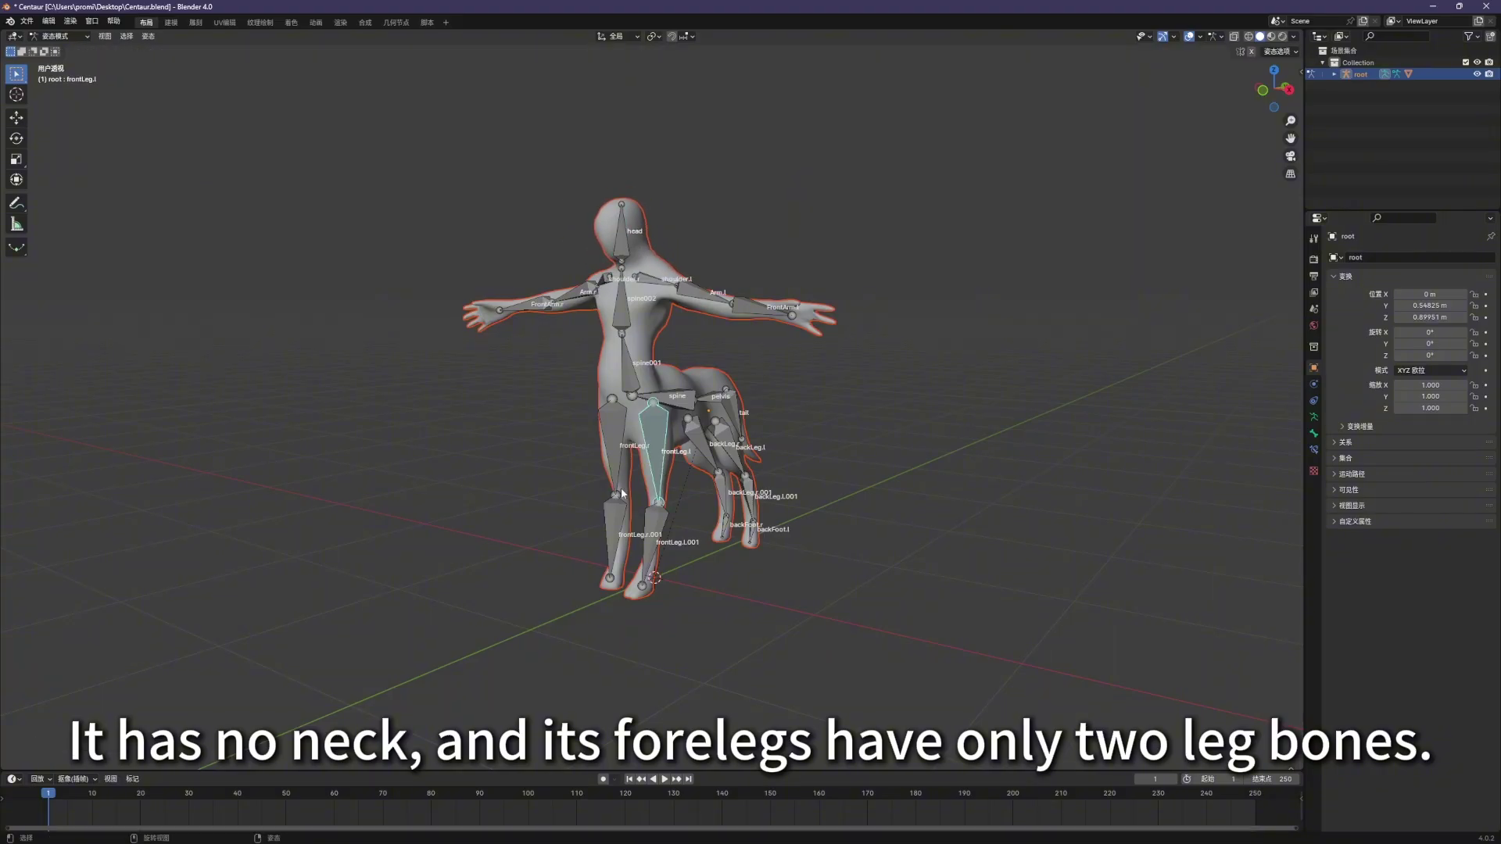
pyautogui.press('g')
pyautogui.moveTo(832, 504); pyautogui.dragTo(732, 498, button='middle')
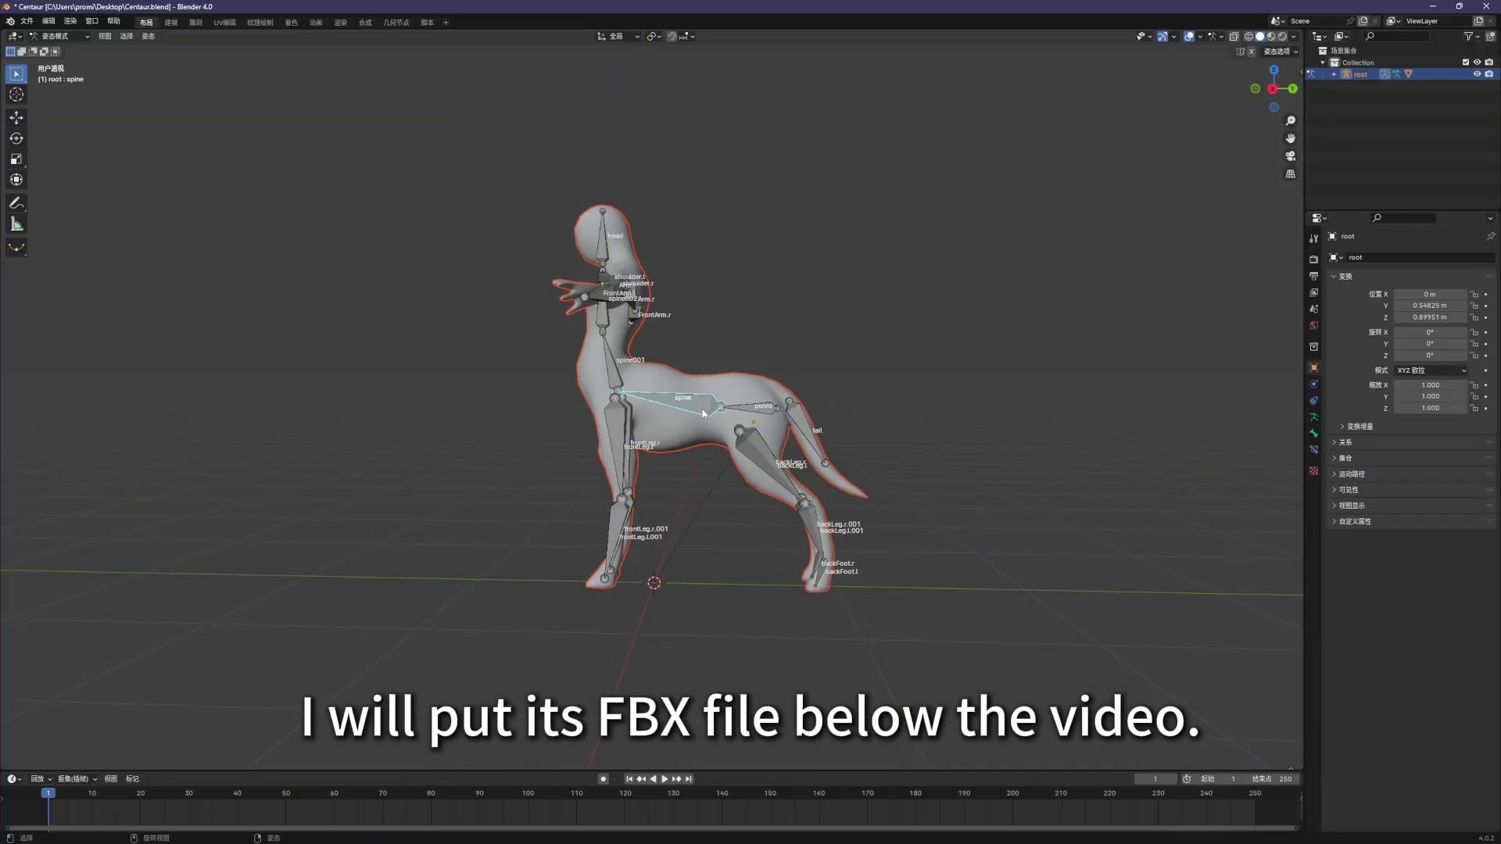
pyautogui.scroll(4, 700, 410)
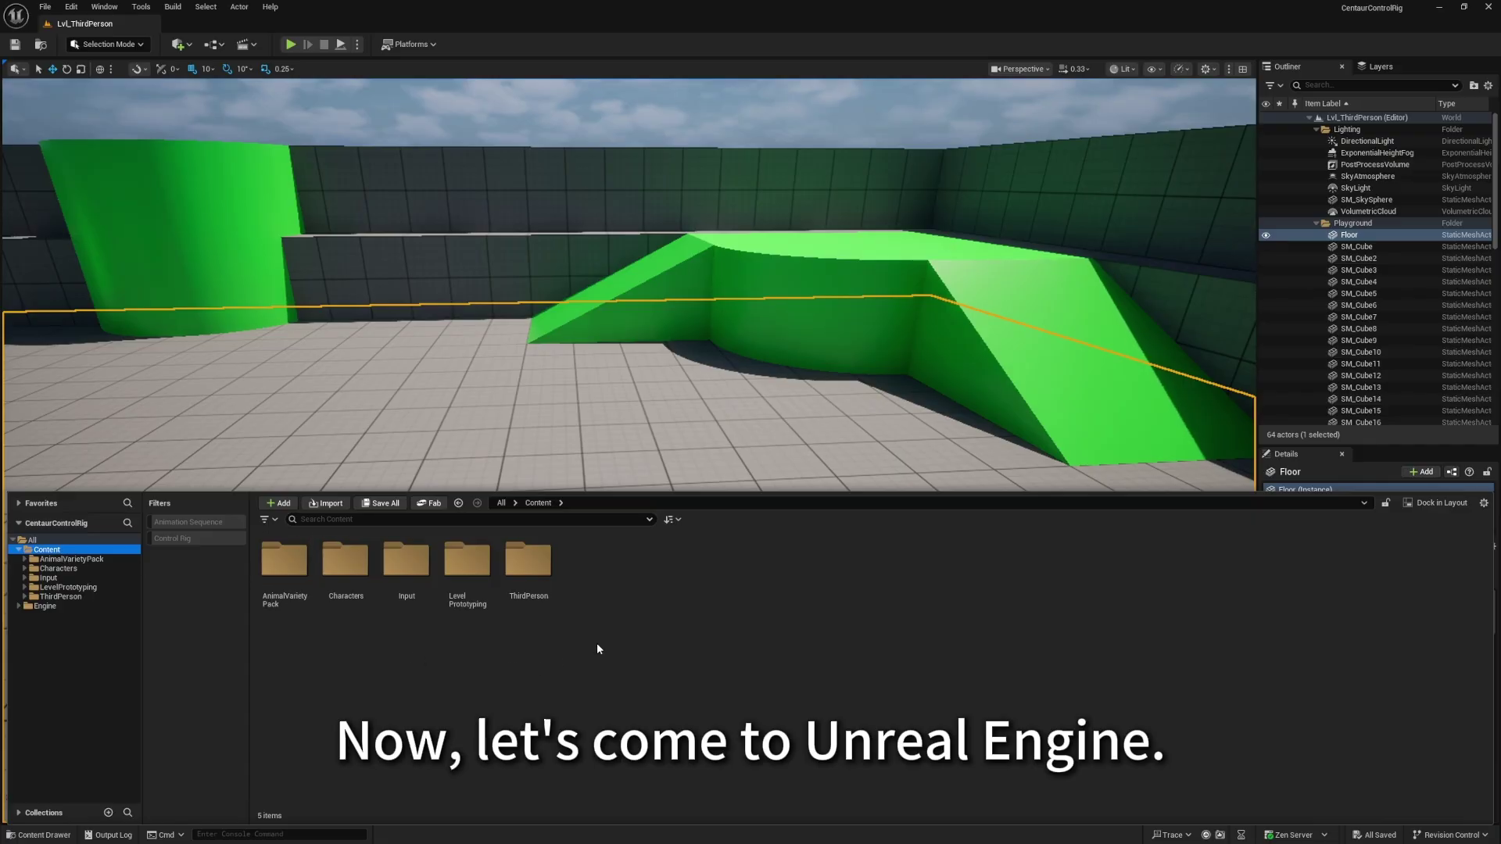
# Switch to Unreal Engine and create a folder named Centaur in the project's Content folder.
pyautogui.rightClick(608, 645)
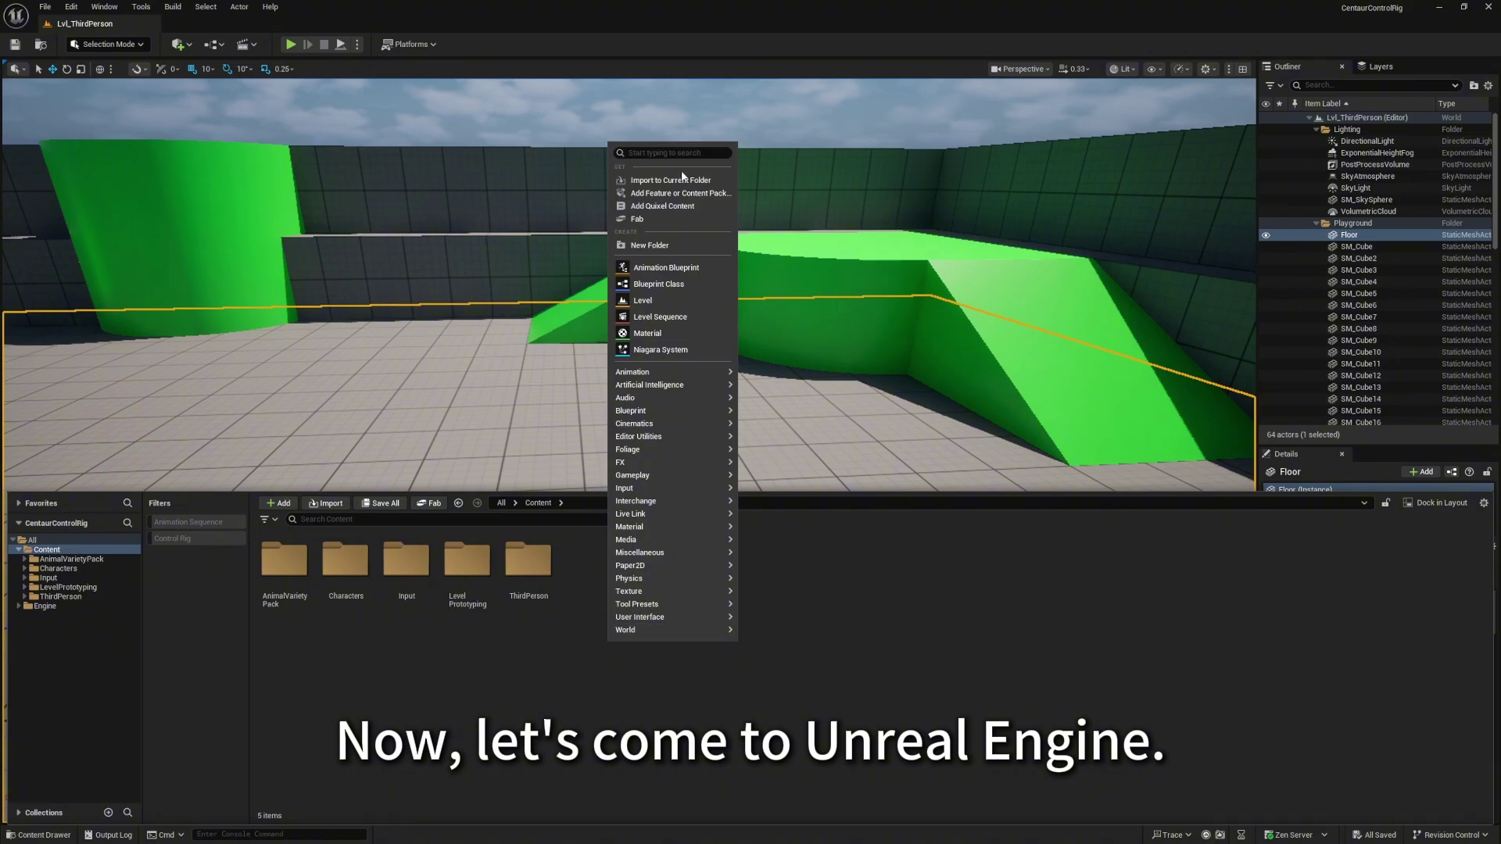
pyautogui.click(654, 247)
pyautogui.write('c')
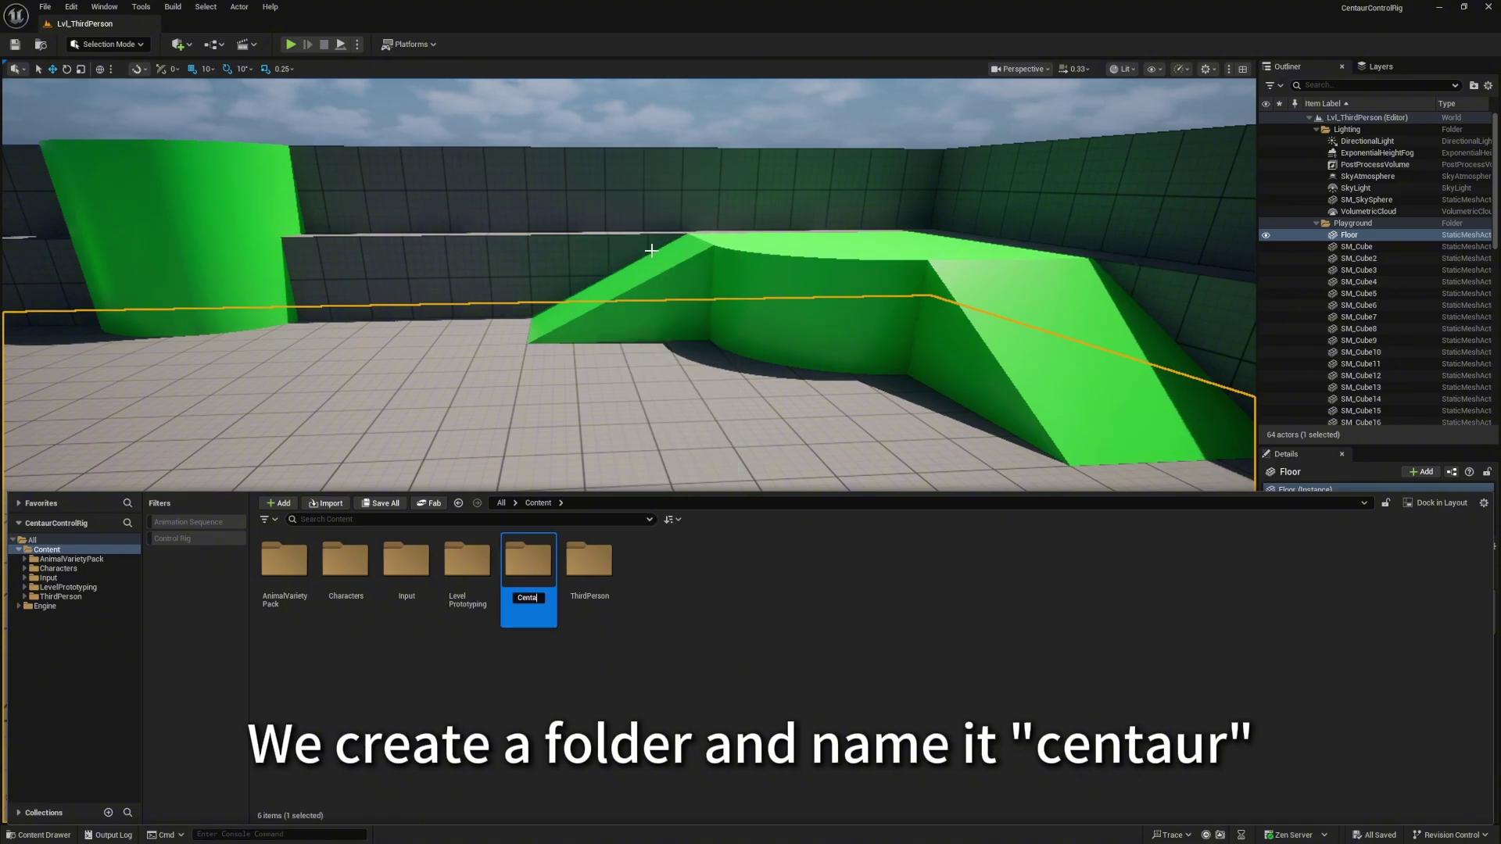
pyautogui.press('Return')
# Import the centaur FBX file into the Centaur folder with all import options left at default.
pyautogui.doubleClick(340, 577)
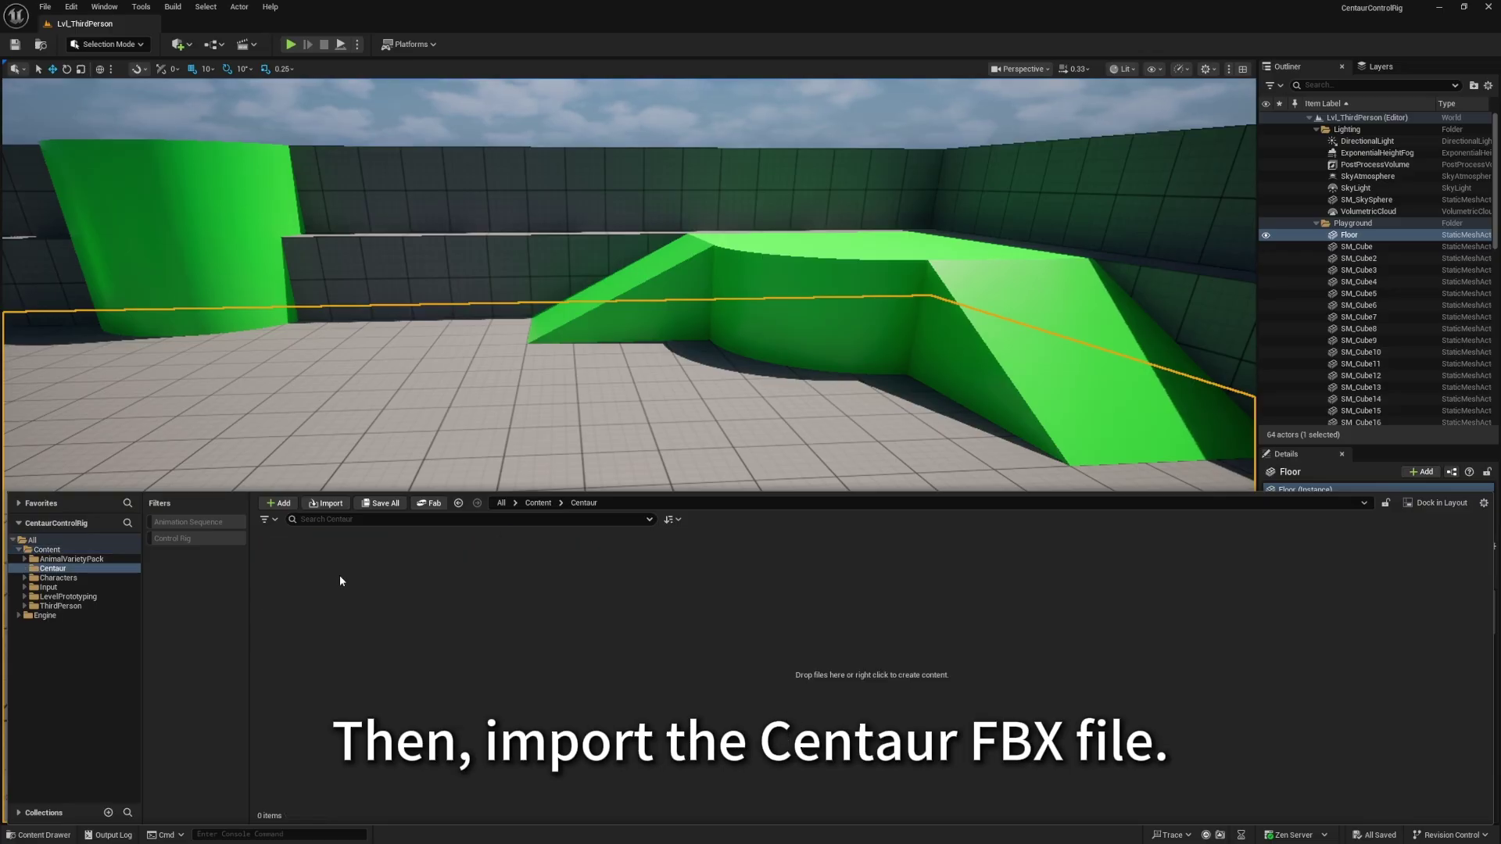
pyautogui.moveTo(770, 605); pyautogui.dragTo(767, 602)
pyautogui.click(893, 608)
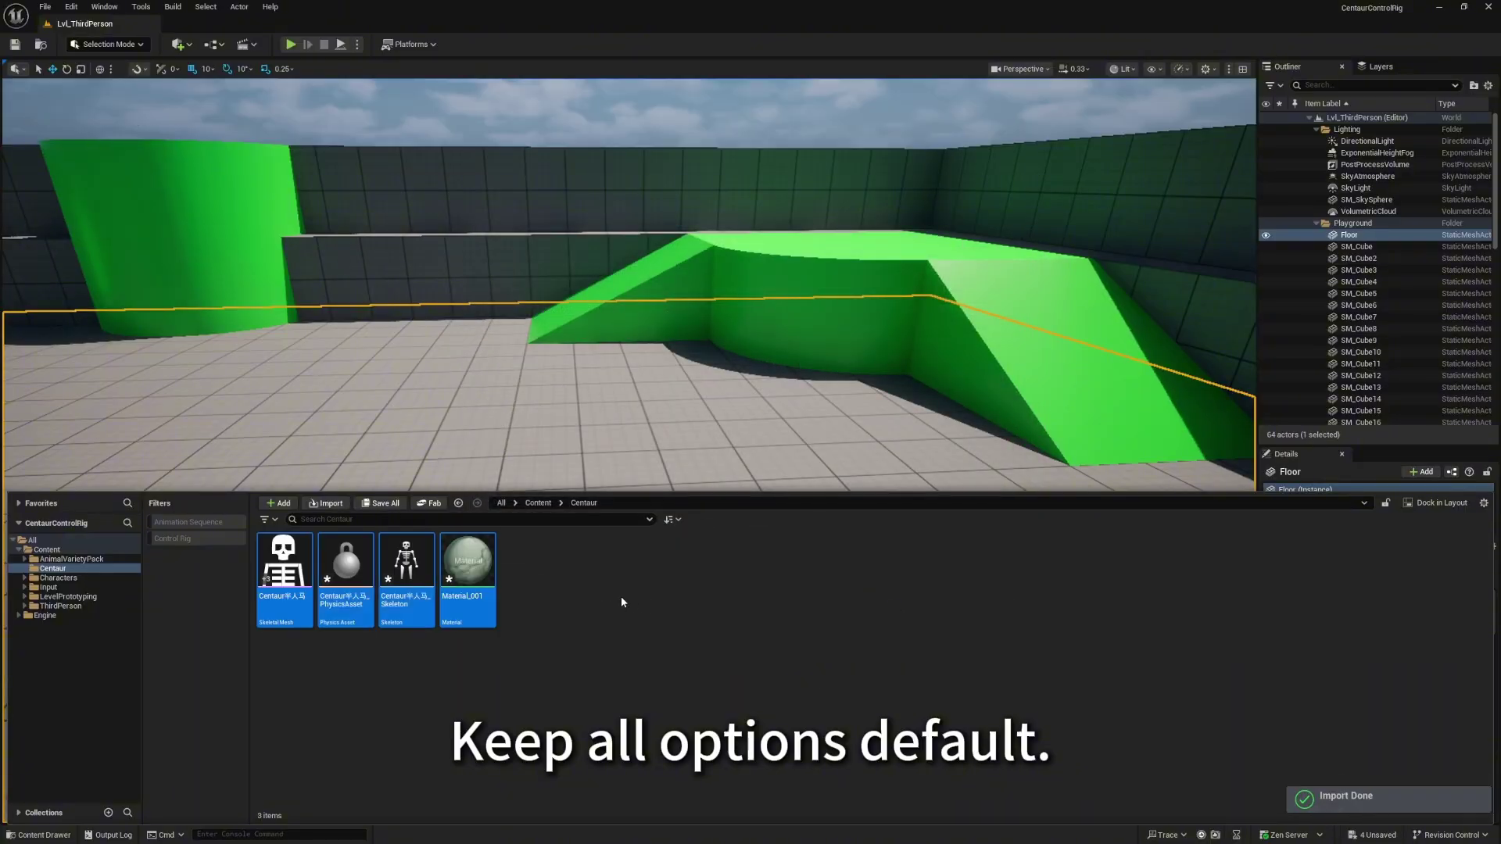
# Force delete the imported material Material_001 from the Centaur folder.
pyautogui.click(483, 592)
pyautogui.press('Delete')
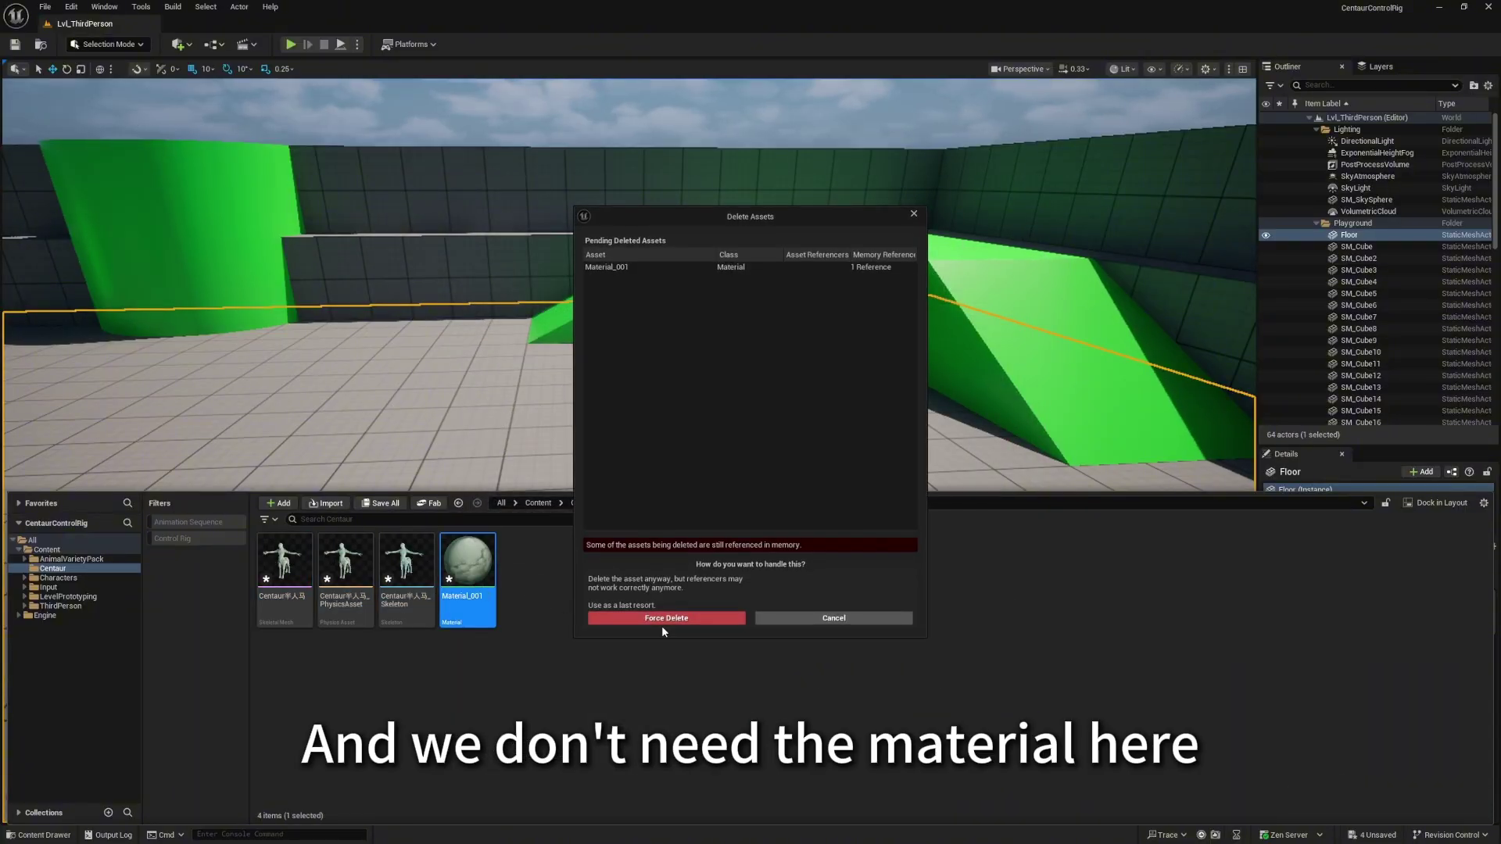
pyautogui.click(661, 619)
# Create a Control Rig from the centaur skeletal mesh and open it for editing.
pyautogui.rightClick(305, 597)
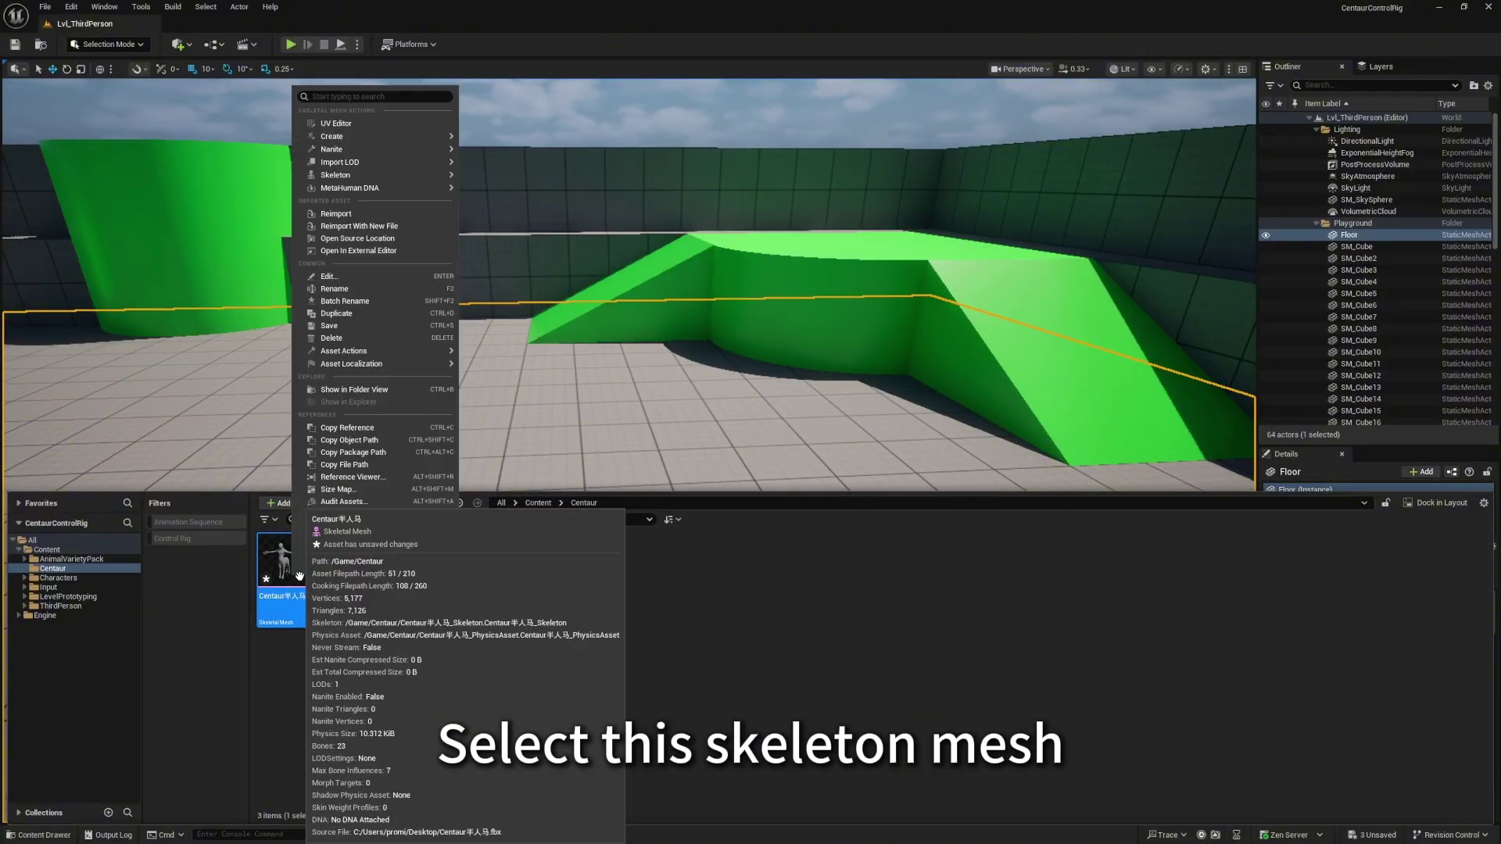
pyautogui.moveTo(410, 136)
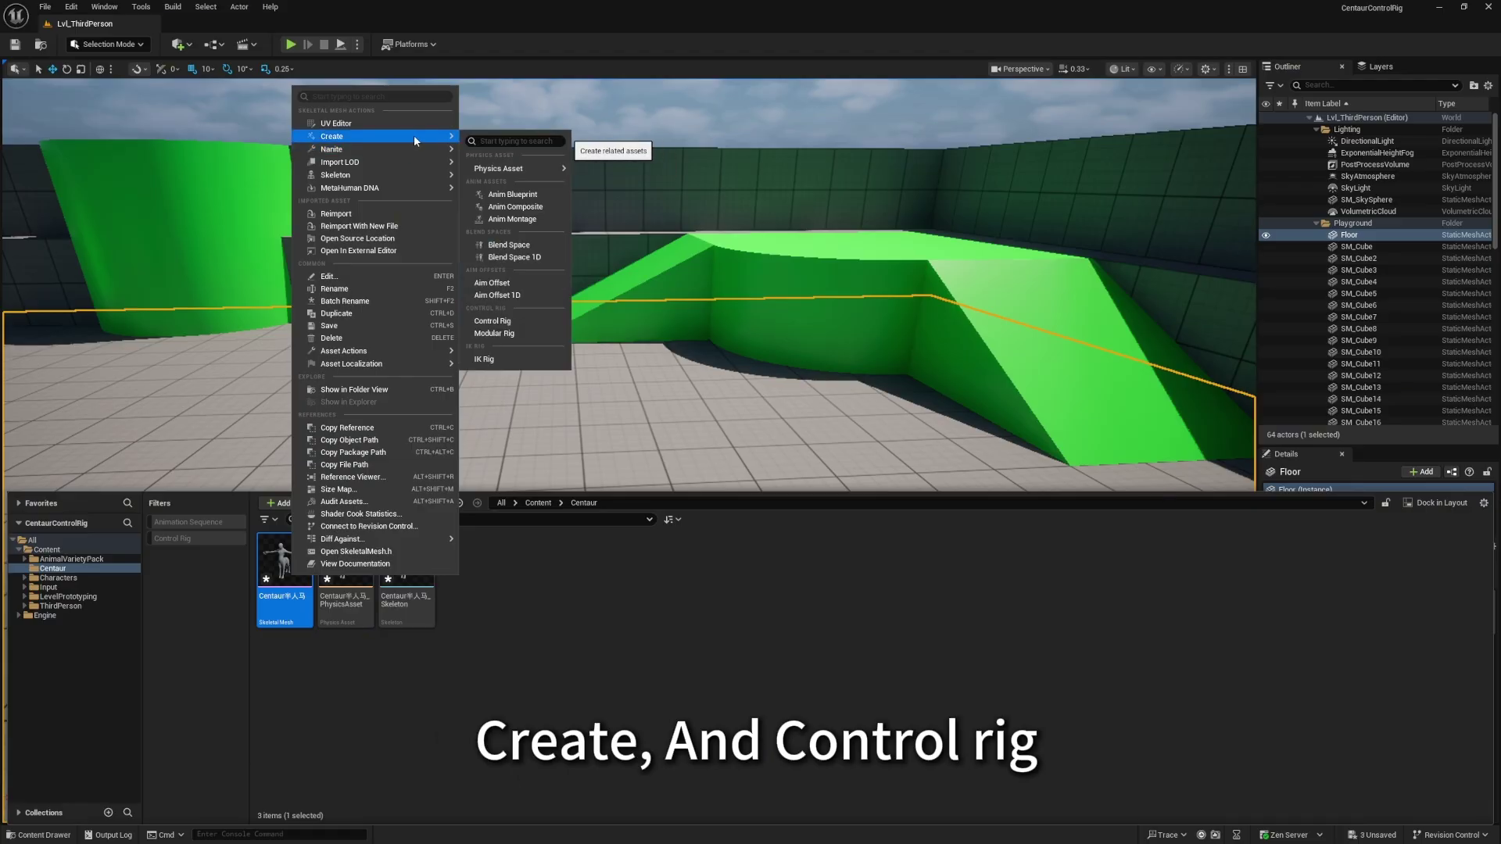
pyautogui.click(503, 326)
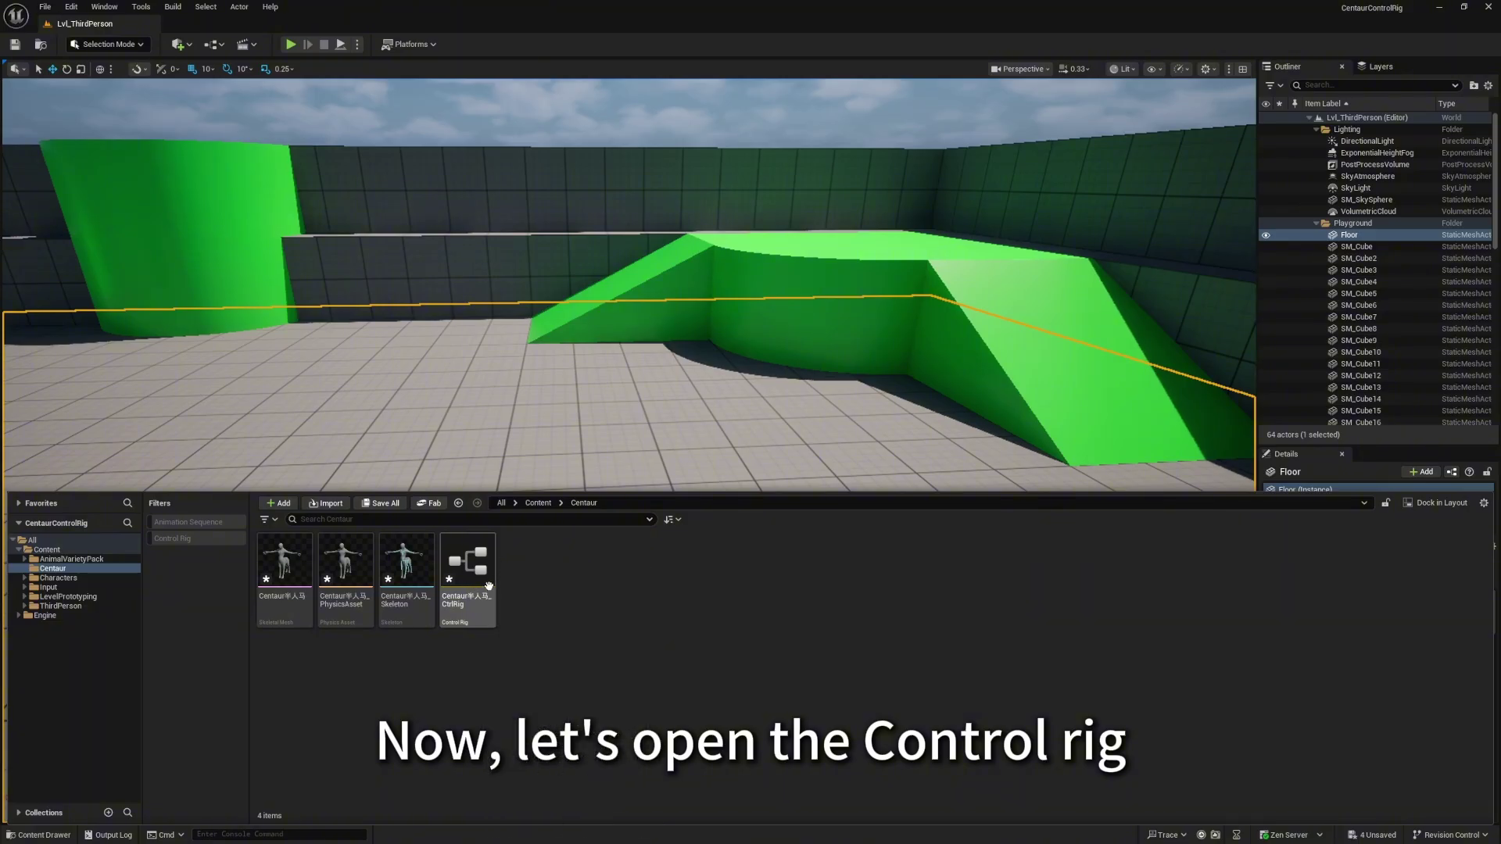
pyautogui.doubleClick(453, 549)
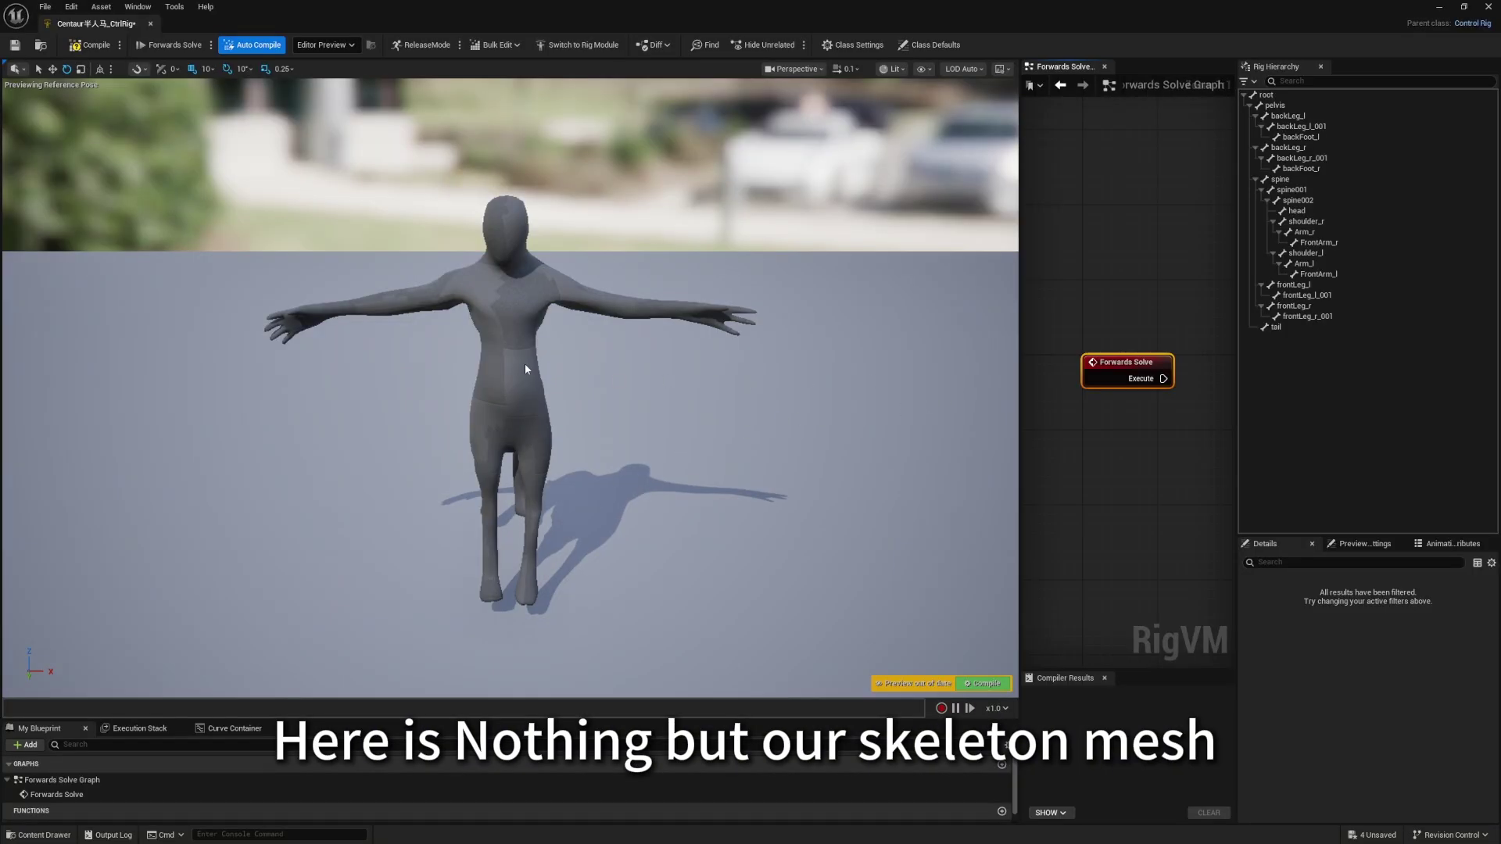
pyautogui.keyDown('alt'); pyautogui.moveTo(749, 311); pyautogui.dragTo(657, 315); pyautogui.keyUp('alt')
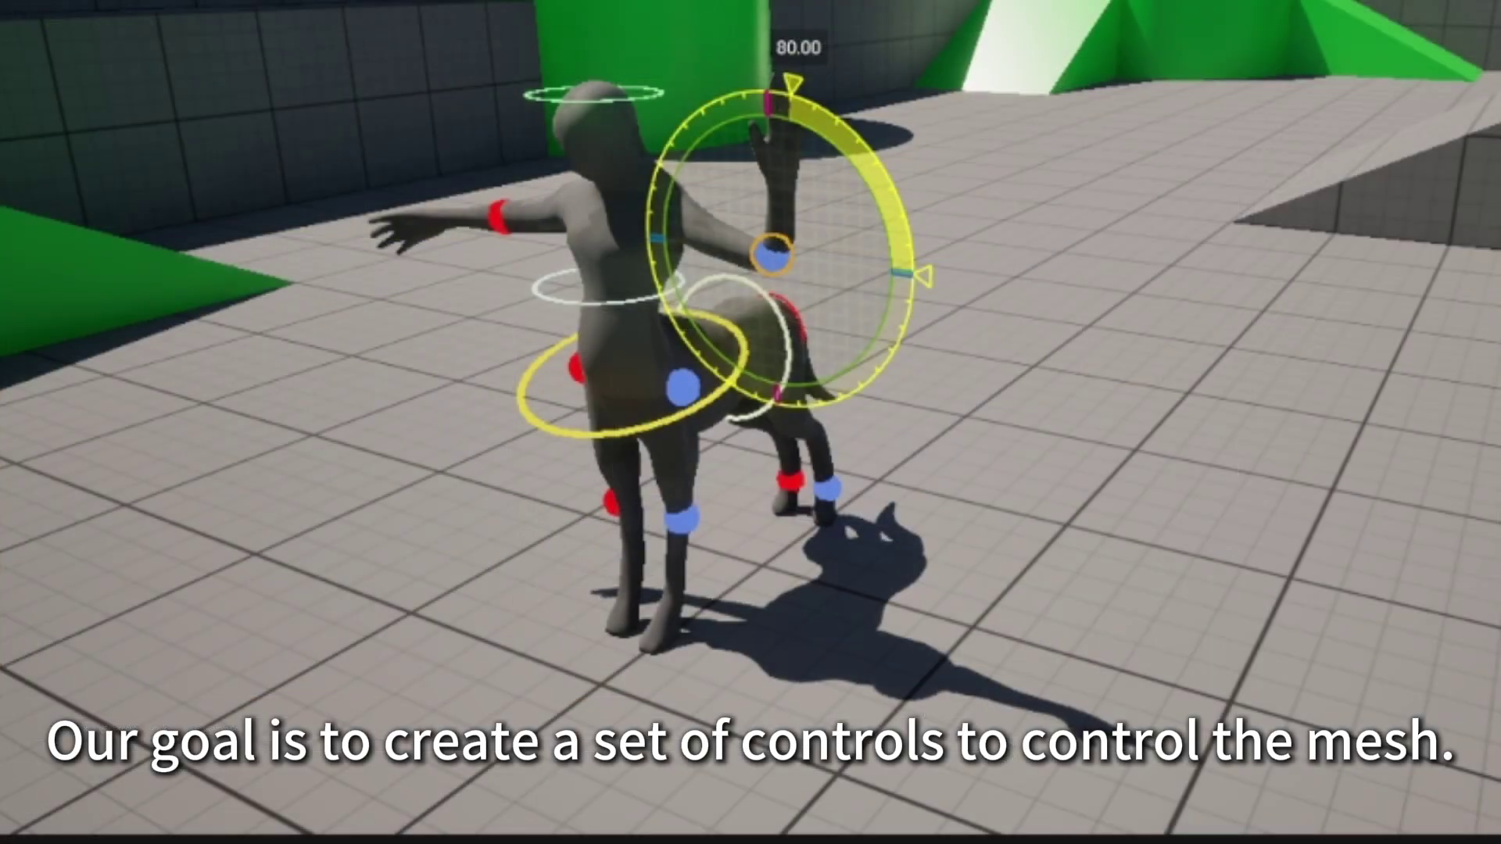
# Try out the finished centaur rig by rotating its blue forearm control 80° and its yellow ring control around the waist.
pyautogui.moveTo(793, 82); pyautogui.dragTo(911, 274)
pyautogui.scroll(5, 730, 396)
pyautogui.click(711, 372)
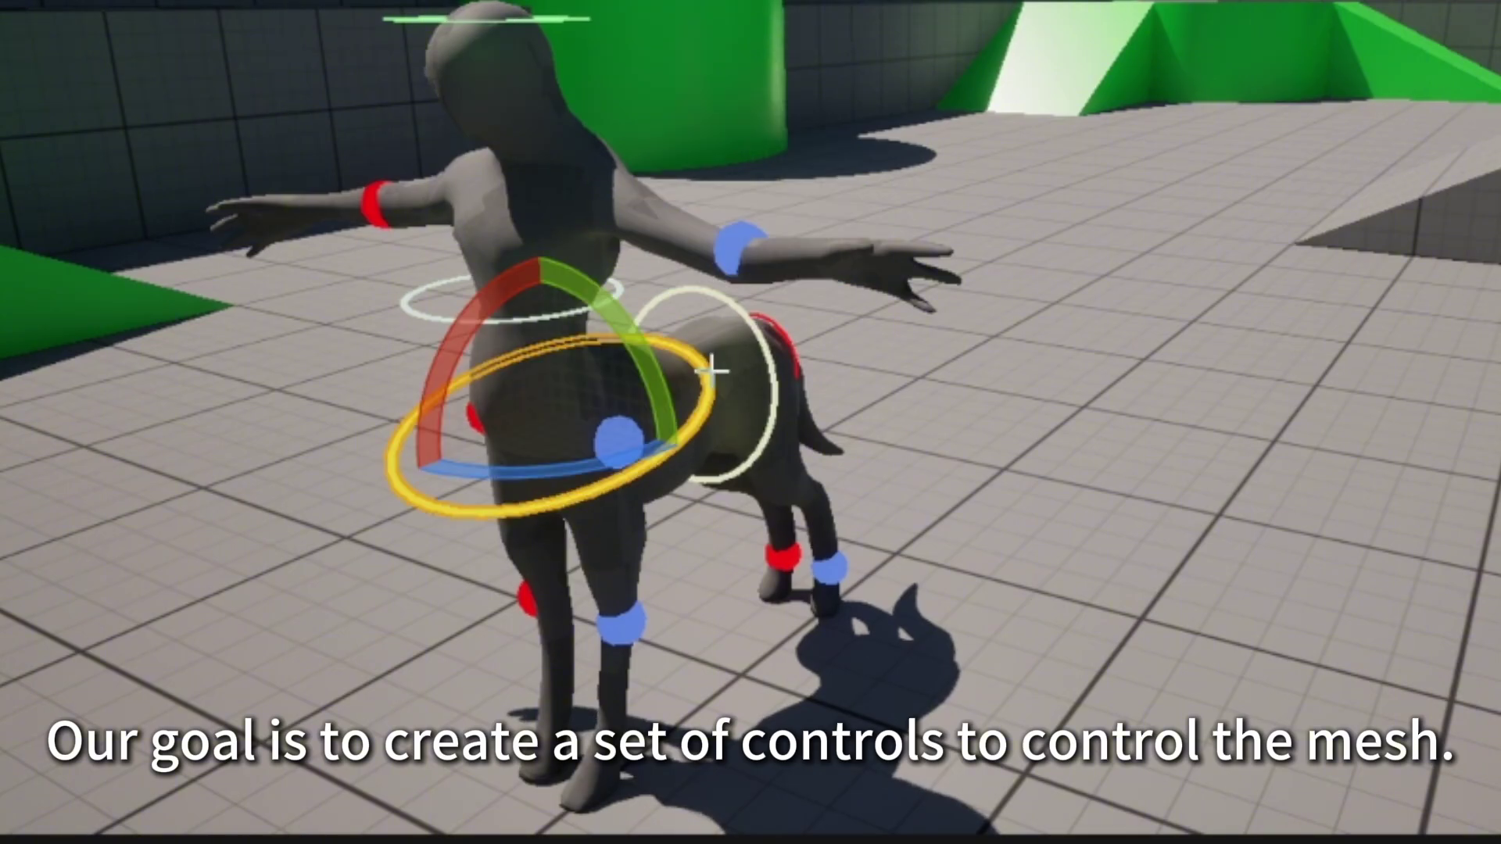
pyautogui.moveTo(560, 490); pyautogui.dragTo(750, 426)
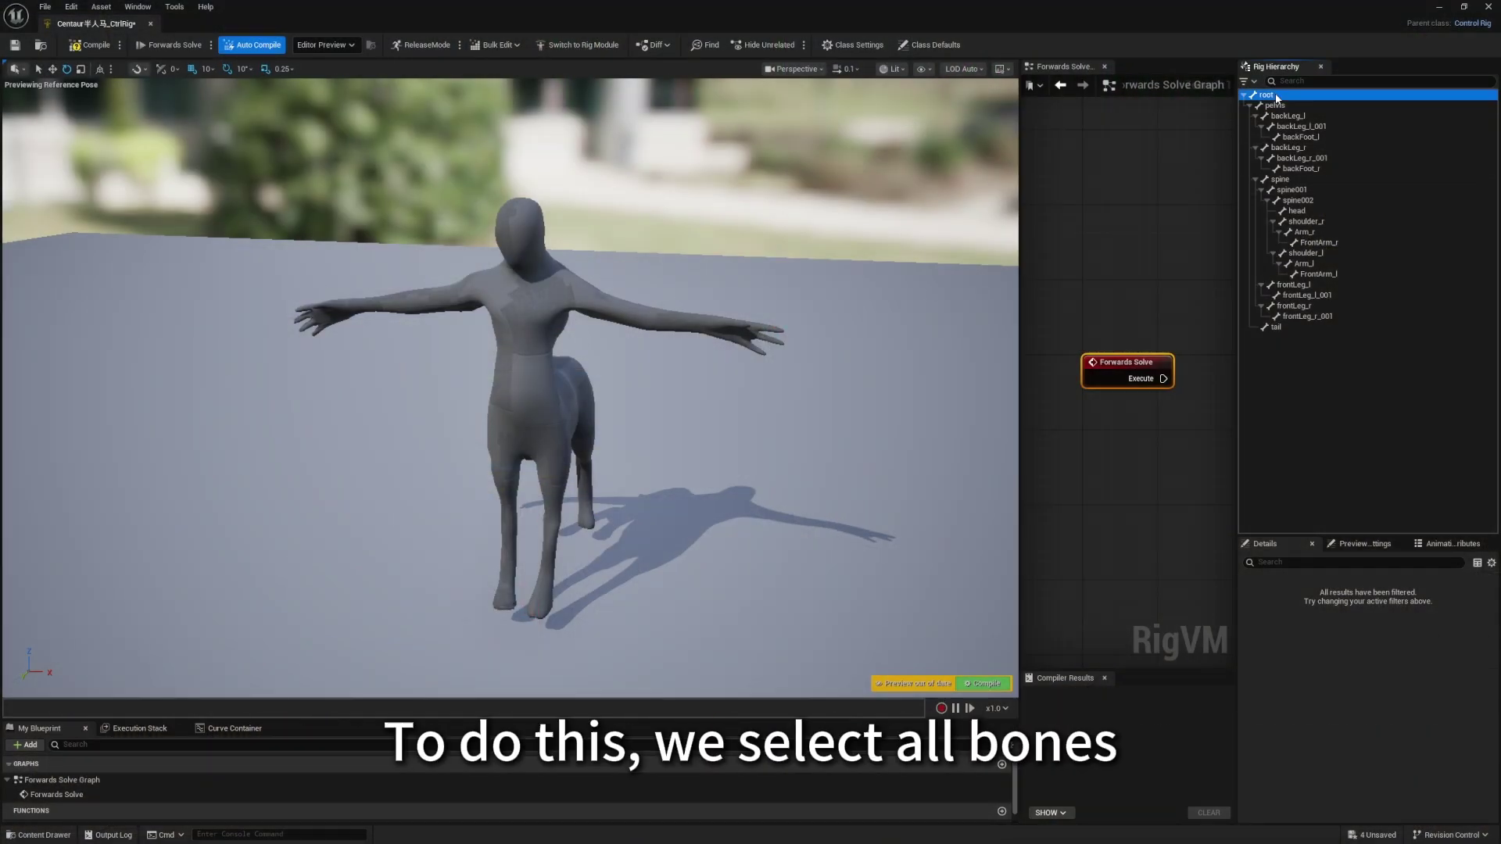
# Create a new control for every bone in the rig hierarchy, from root through tail.
pyautogui.keyDown('shift'); pyautogui.click(1335, 328); pyautogui.keyUp('shift')
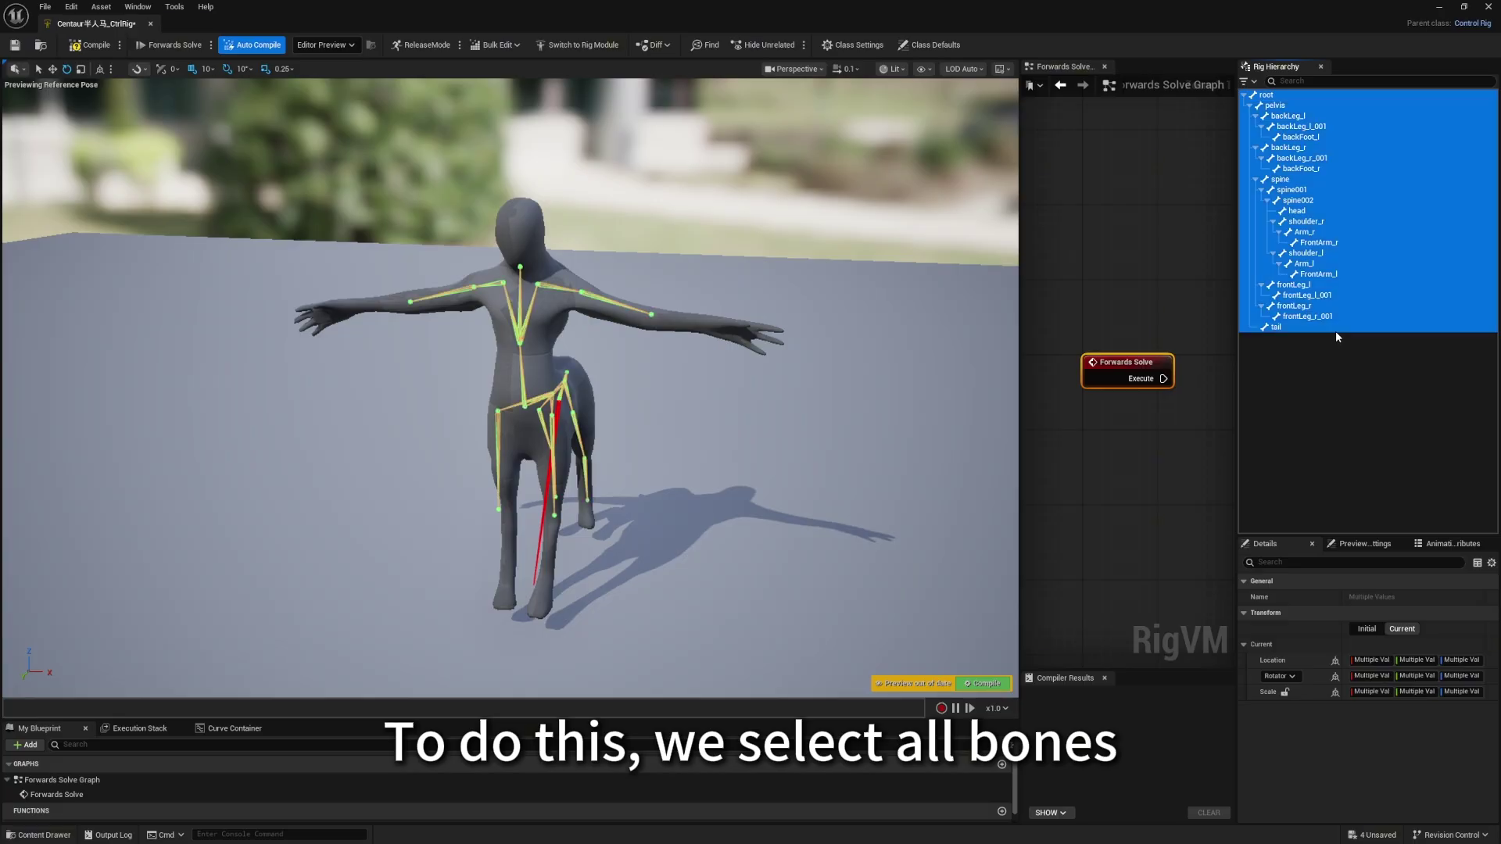
pyautogui.rightClick(1306, 213)
pyautogui.moveTo(1329, 247)
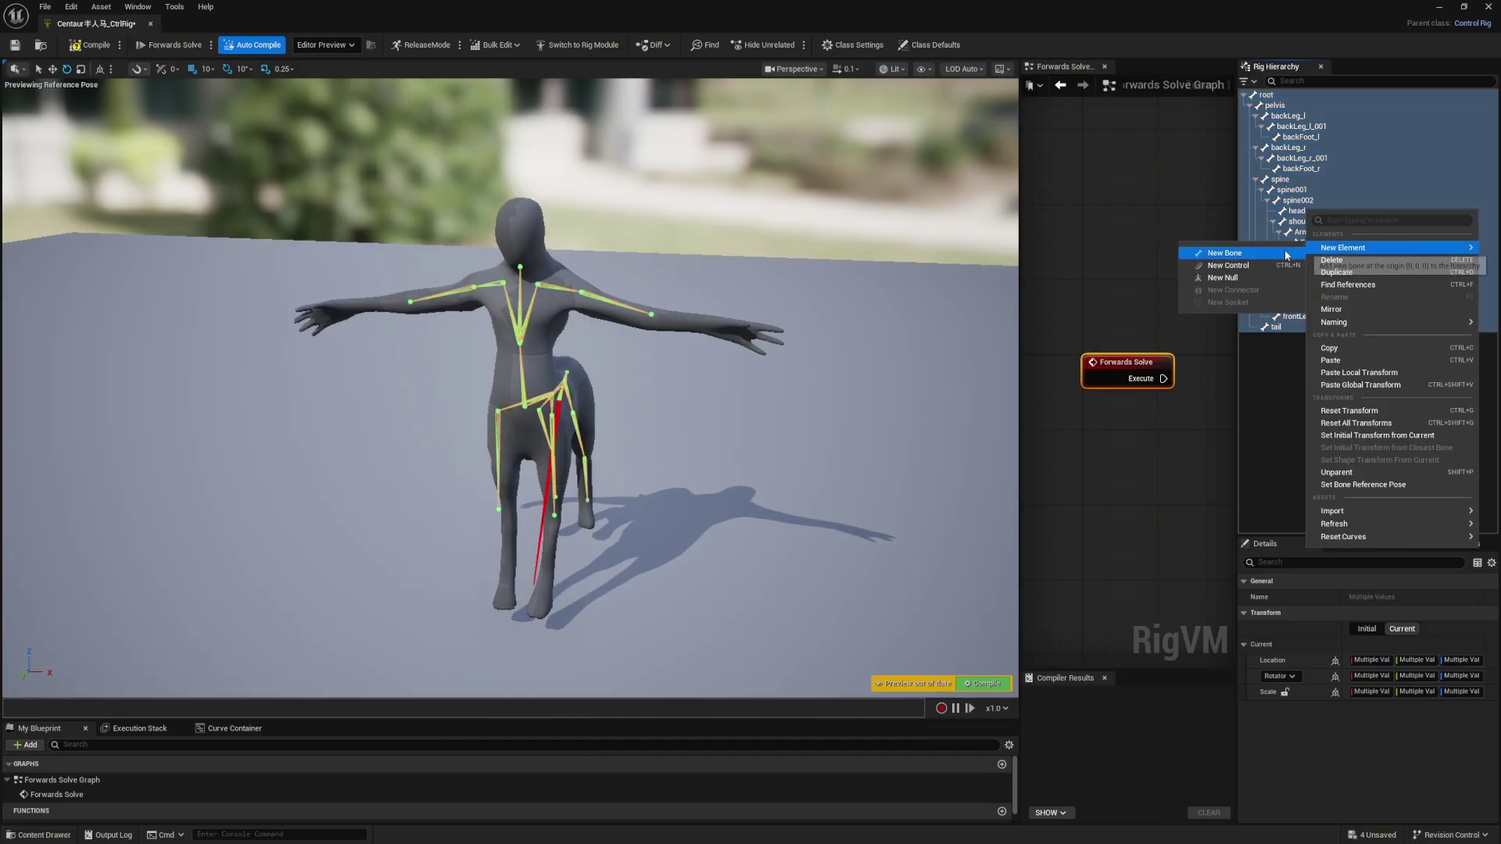
pyautogui.click(1229, 265)
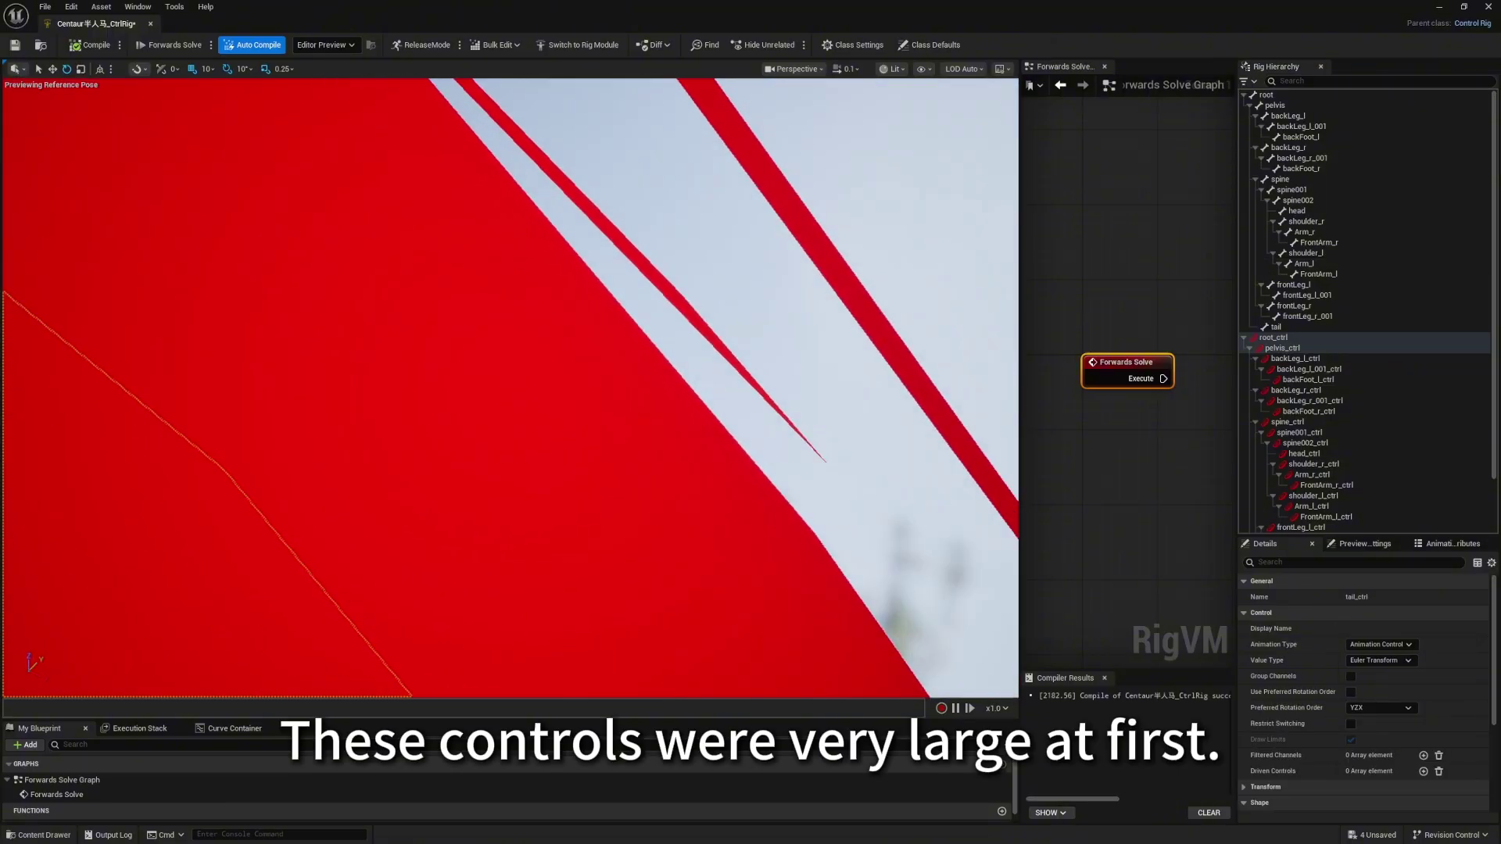
# Shrink the shapes of all controls from root_ctrl to tail_ctrl uniformly by setting their Shape Transform scale to about 0.015.
pyautogui.click(1274, 337)
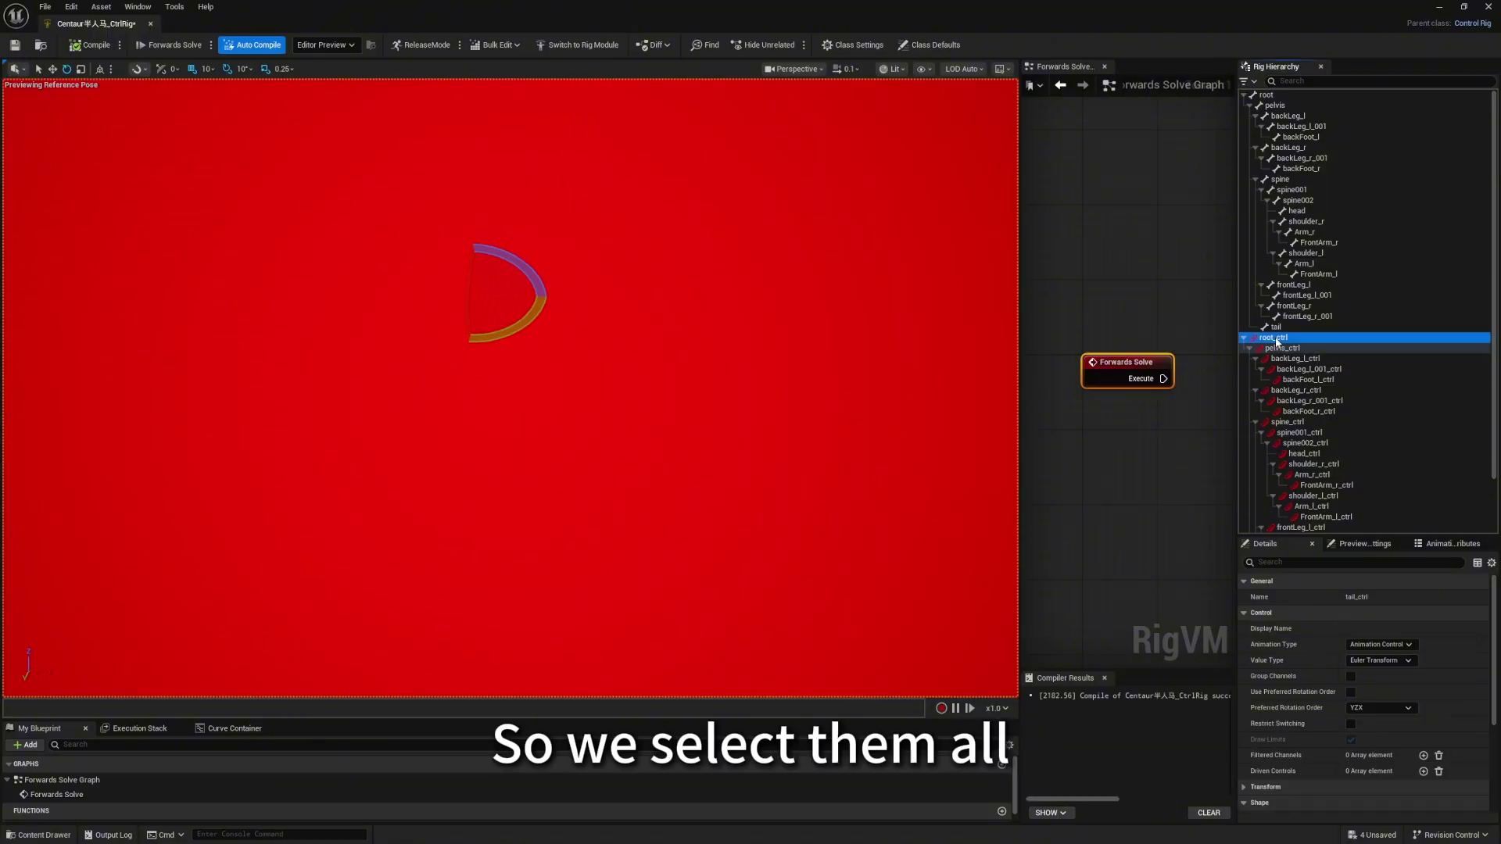
pyautogui.scroll(-2, 1318, 470)
pyautogui.keyDown('shift'); pyautogui.click(1311, 505); pyautogui.keyUp('shift')
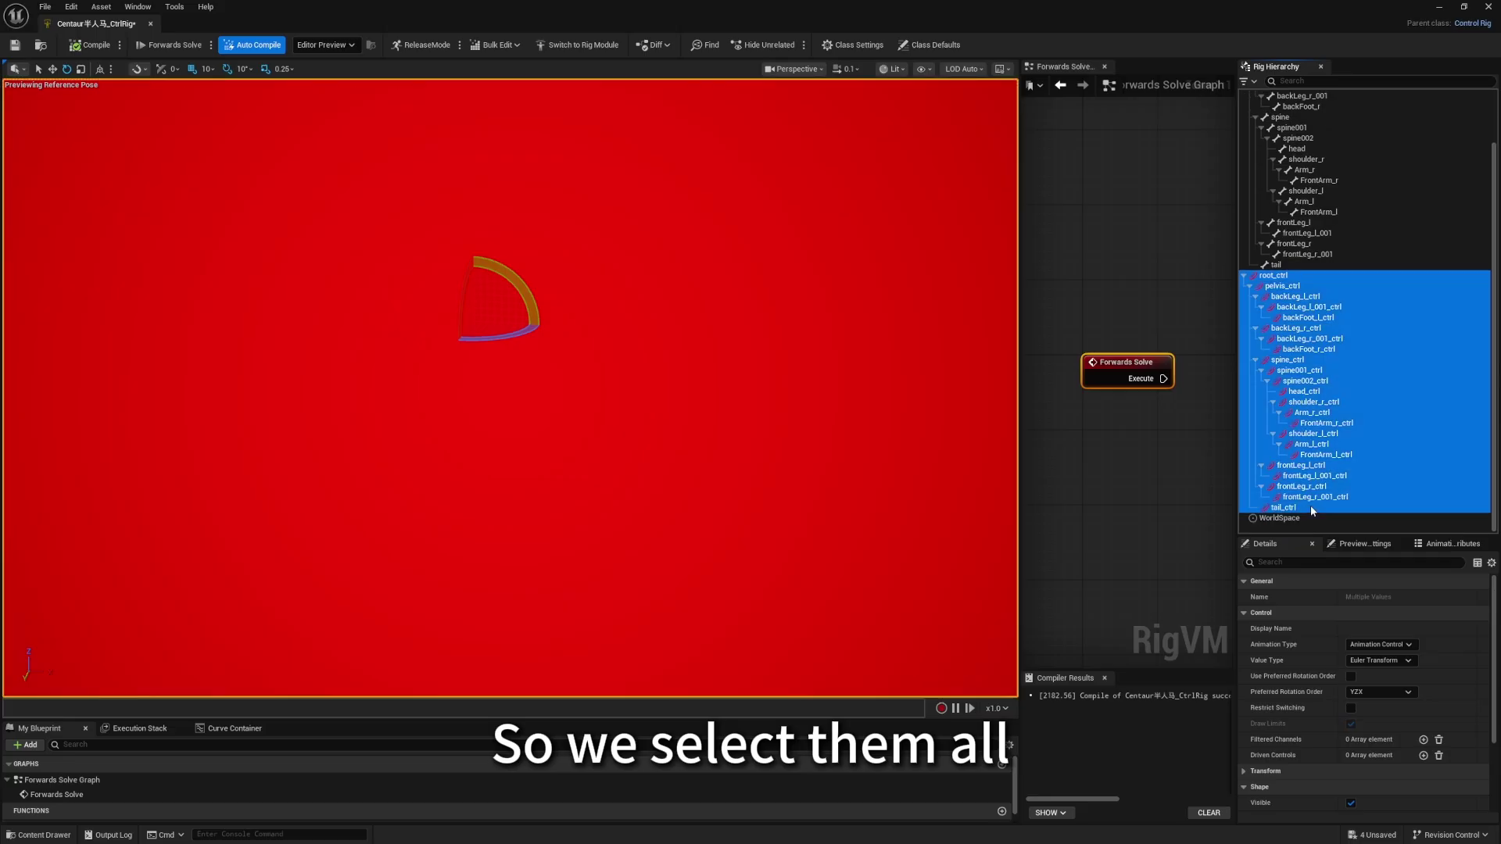
pyautogui.scroll(-3, 1378, 677)
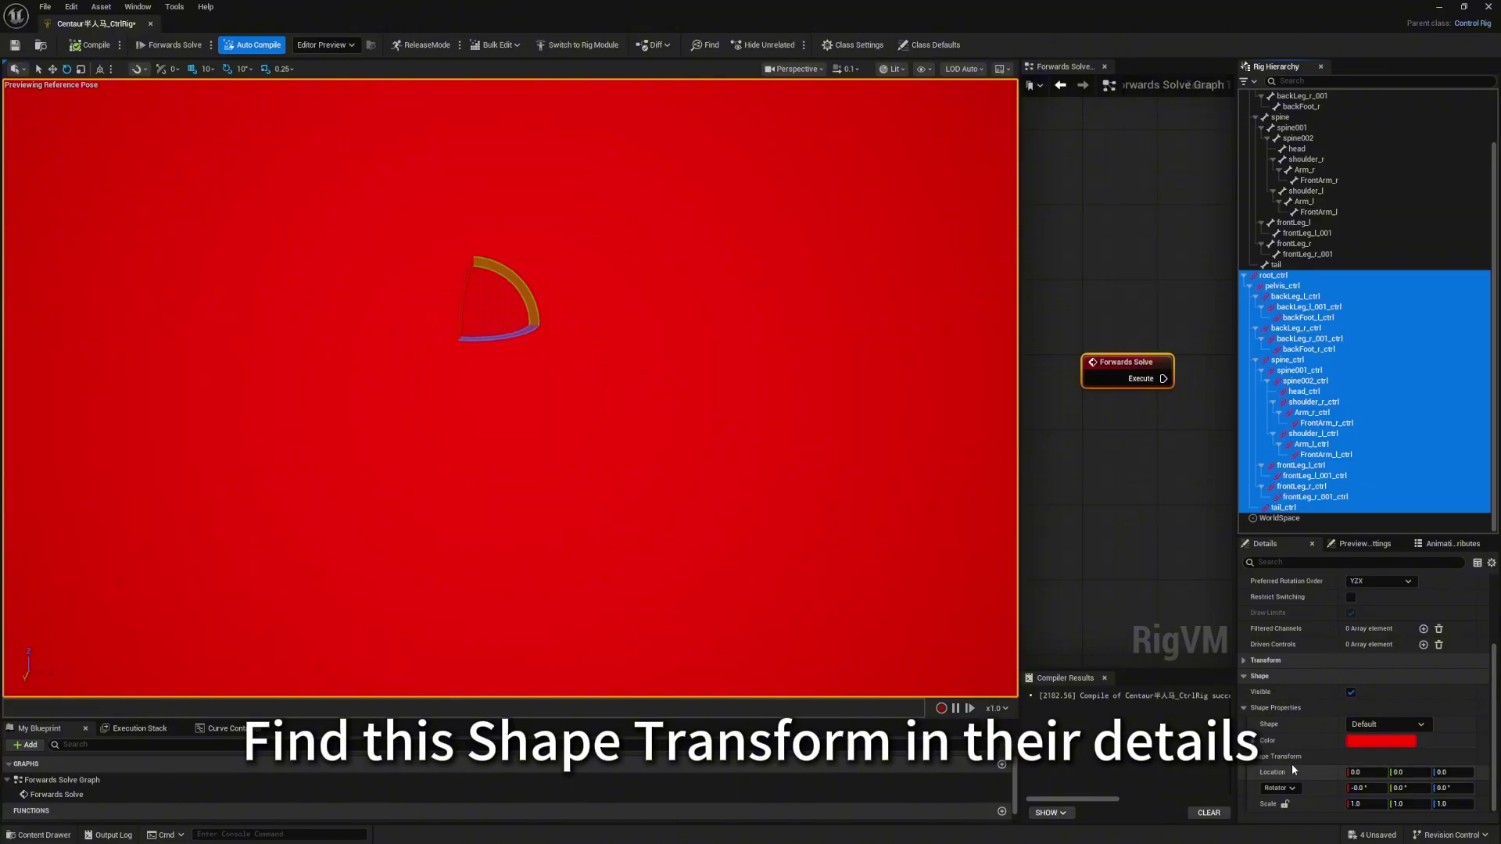
pyautogui.click(1246, 661)
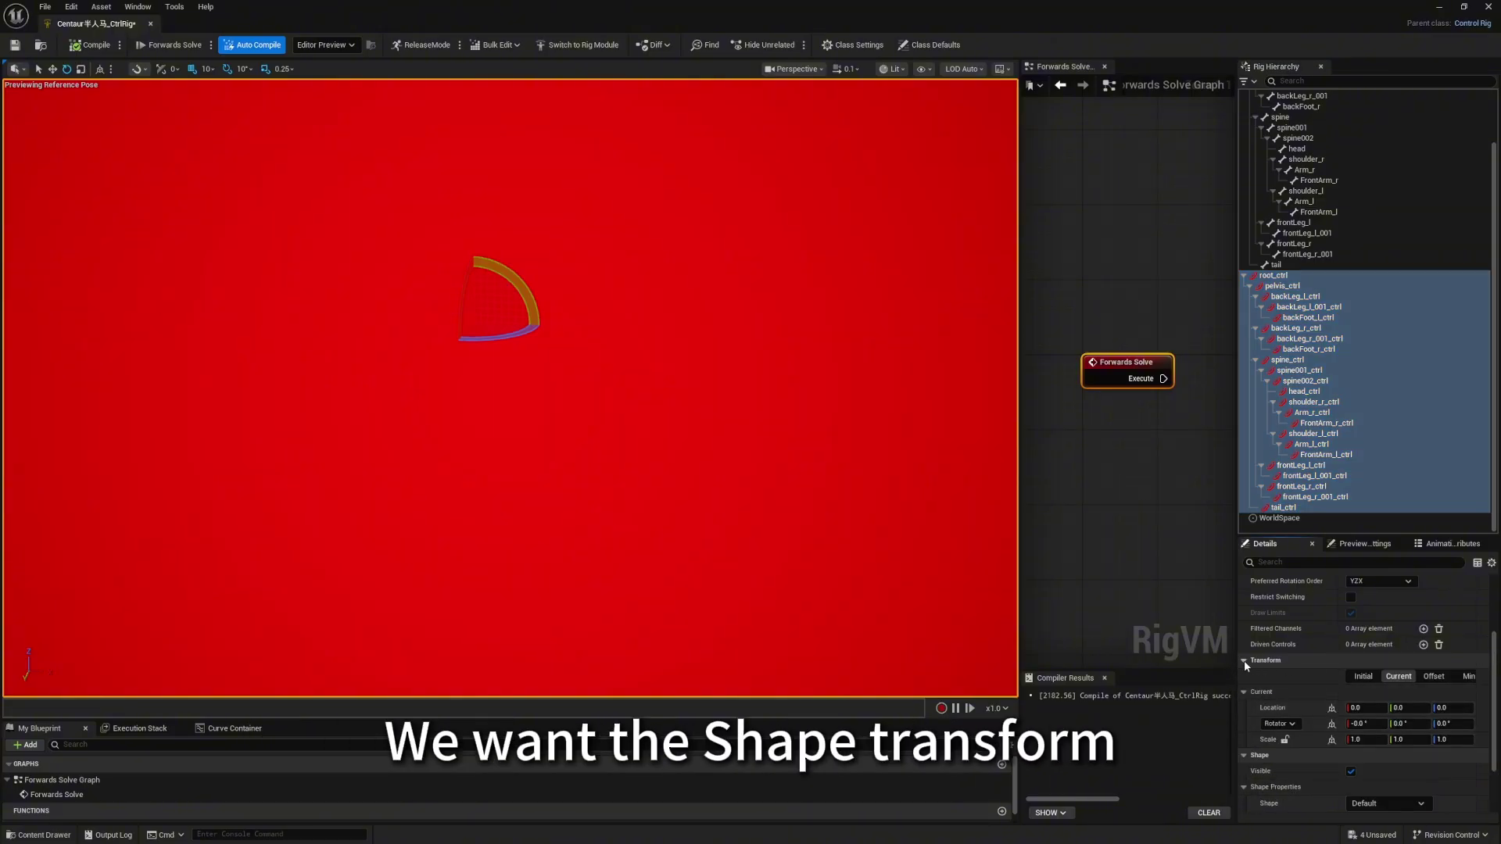
pyautogui.click(1245, 660)
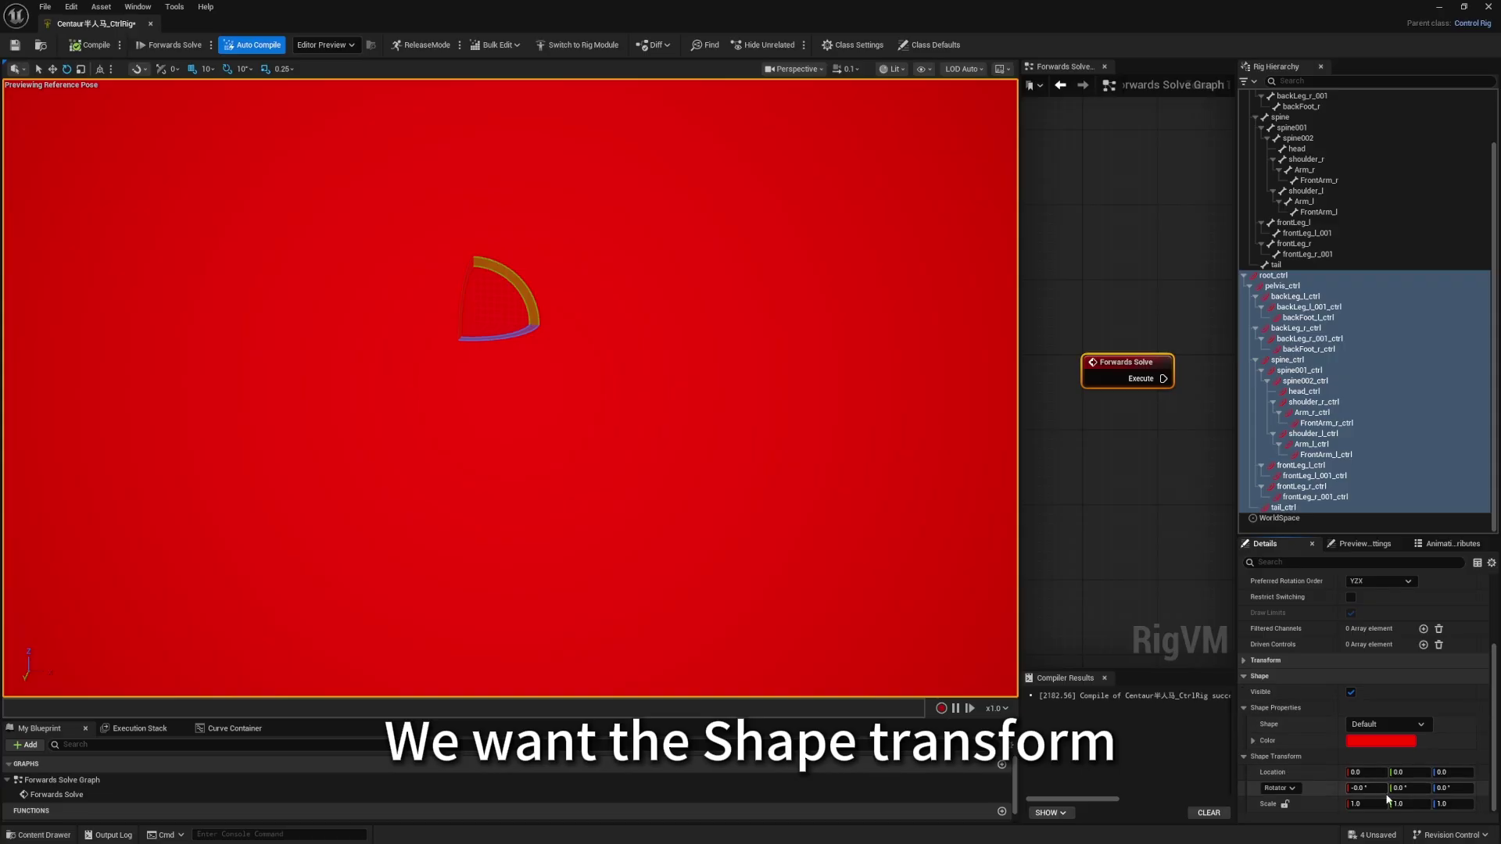
pyautogui.click(1284, 804)
pyautogui.moveTo(1366, 803); pyautogui.dragTo(1321, 804)
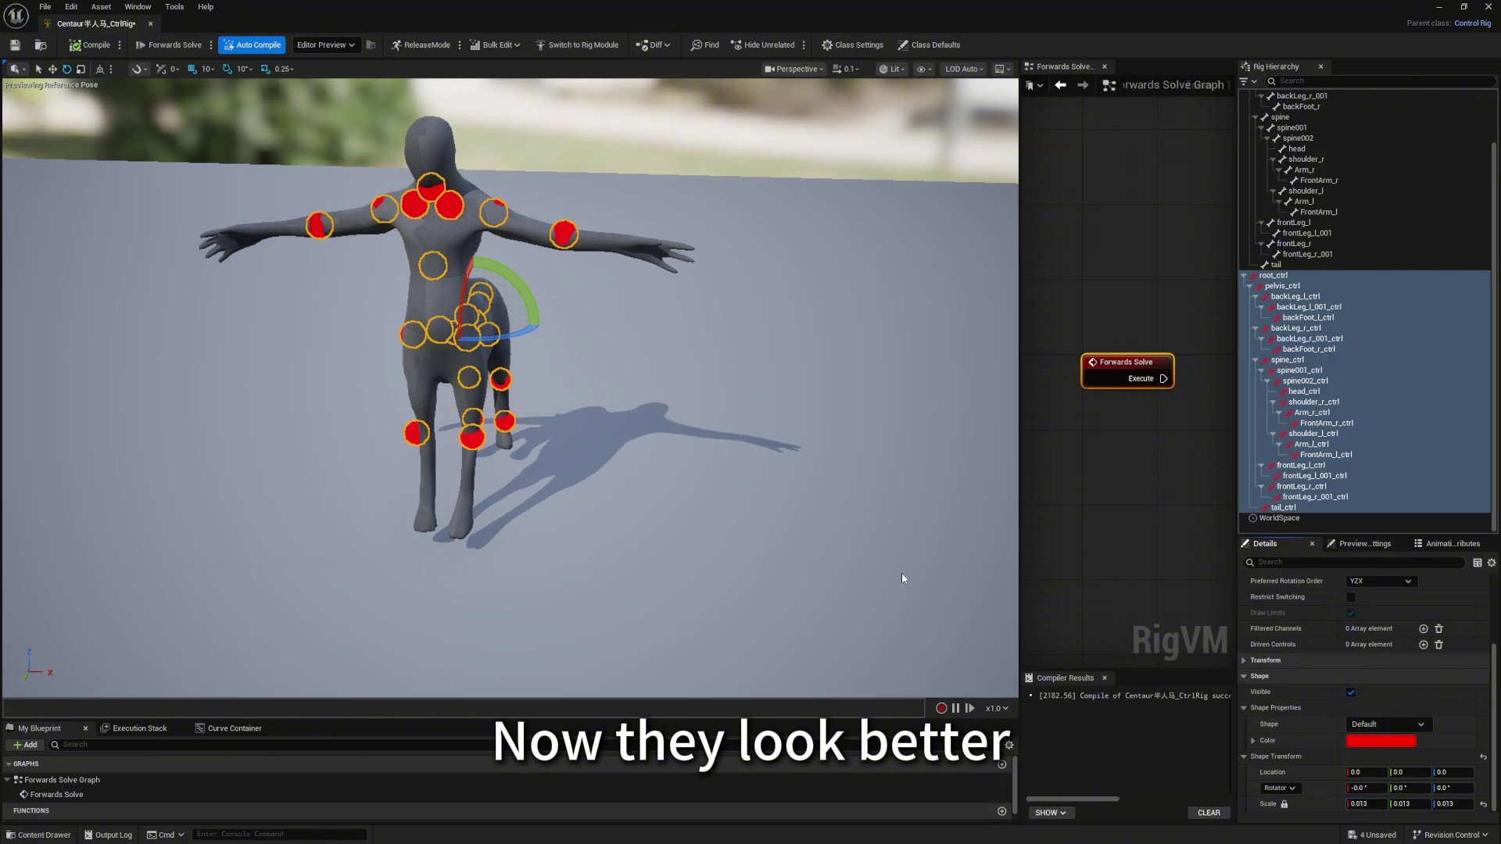
pyautogui.keyDown('alt'); pyautogui.moveTo(902, 578); pyautogui.dragTo(857, 540); pyautogui.keyUp('alt')
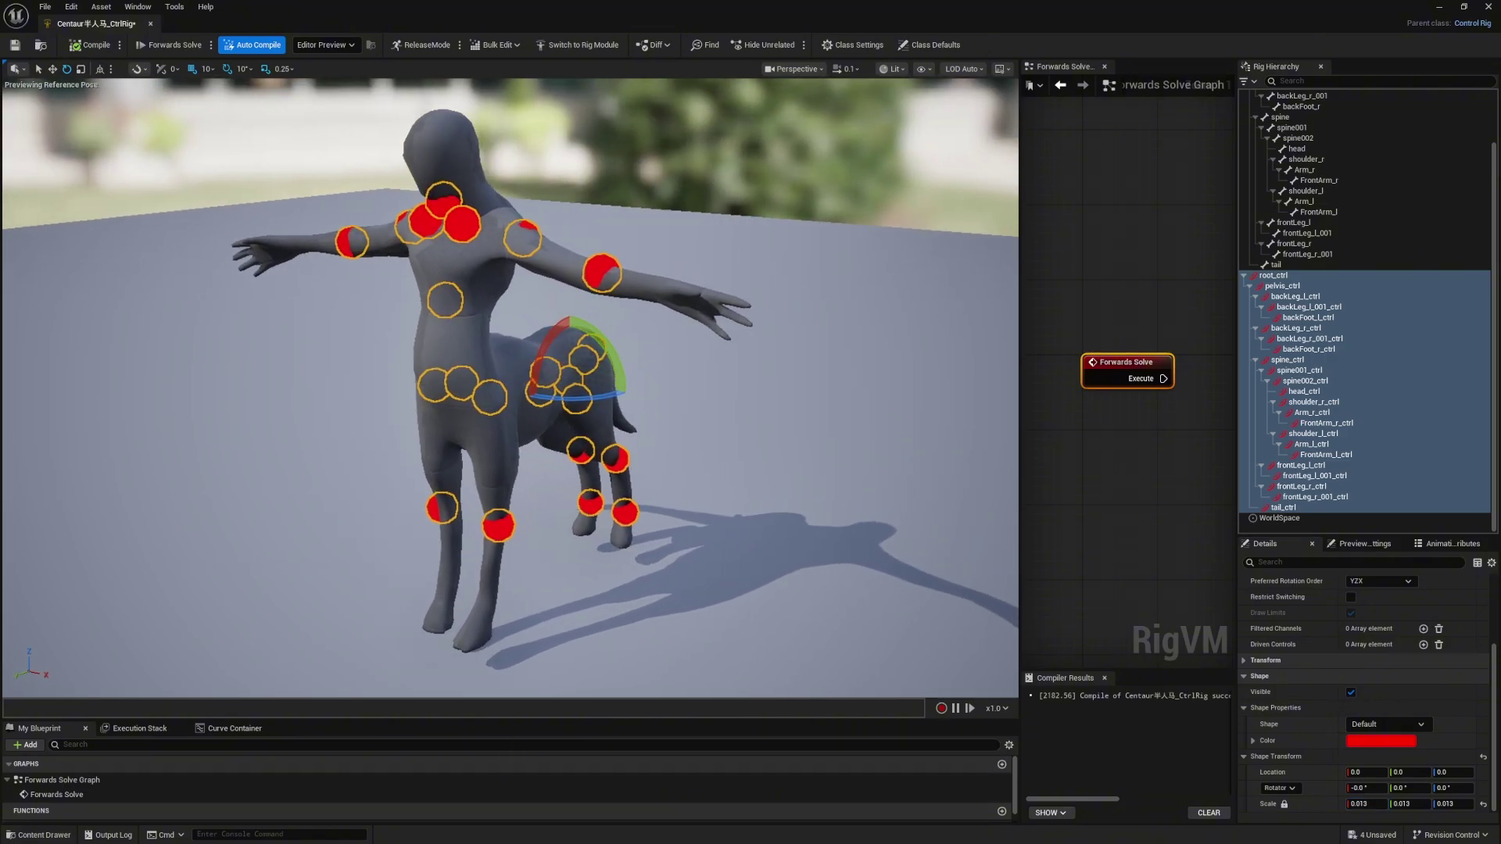
pyautogui.keyDown('alt'); pyautogui.moveTo(476, 233); pyautogui.dragTo(476, 233); pyautogui.keyUp('alt')
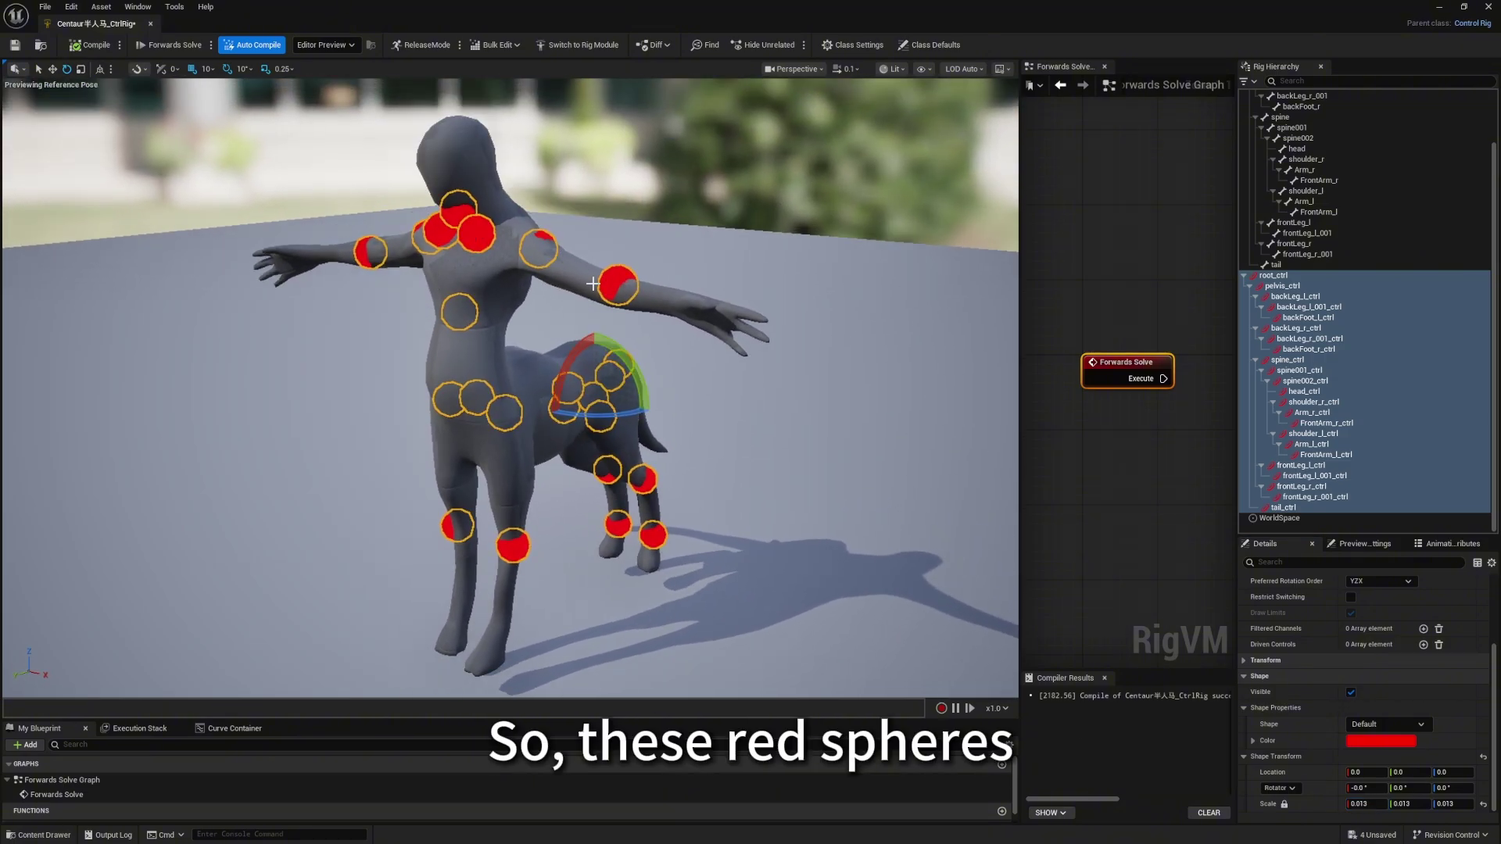
# Try to lower the root_ctrl control itself from the centaur's hindquarters down towards the floor.
pyautogui.keyDown('alt'); pyautogui.moveTo(579, 322); pyautogui.dragTo(512, 294); pyautogui.keyUp('alt')
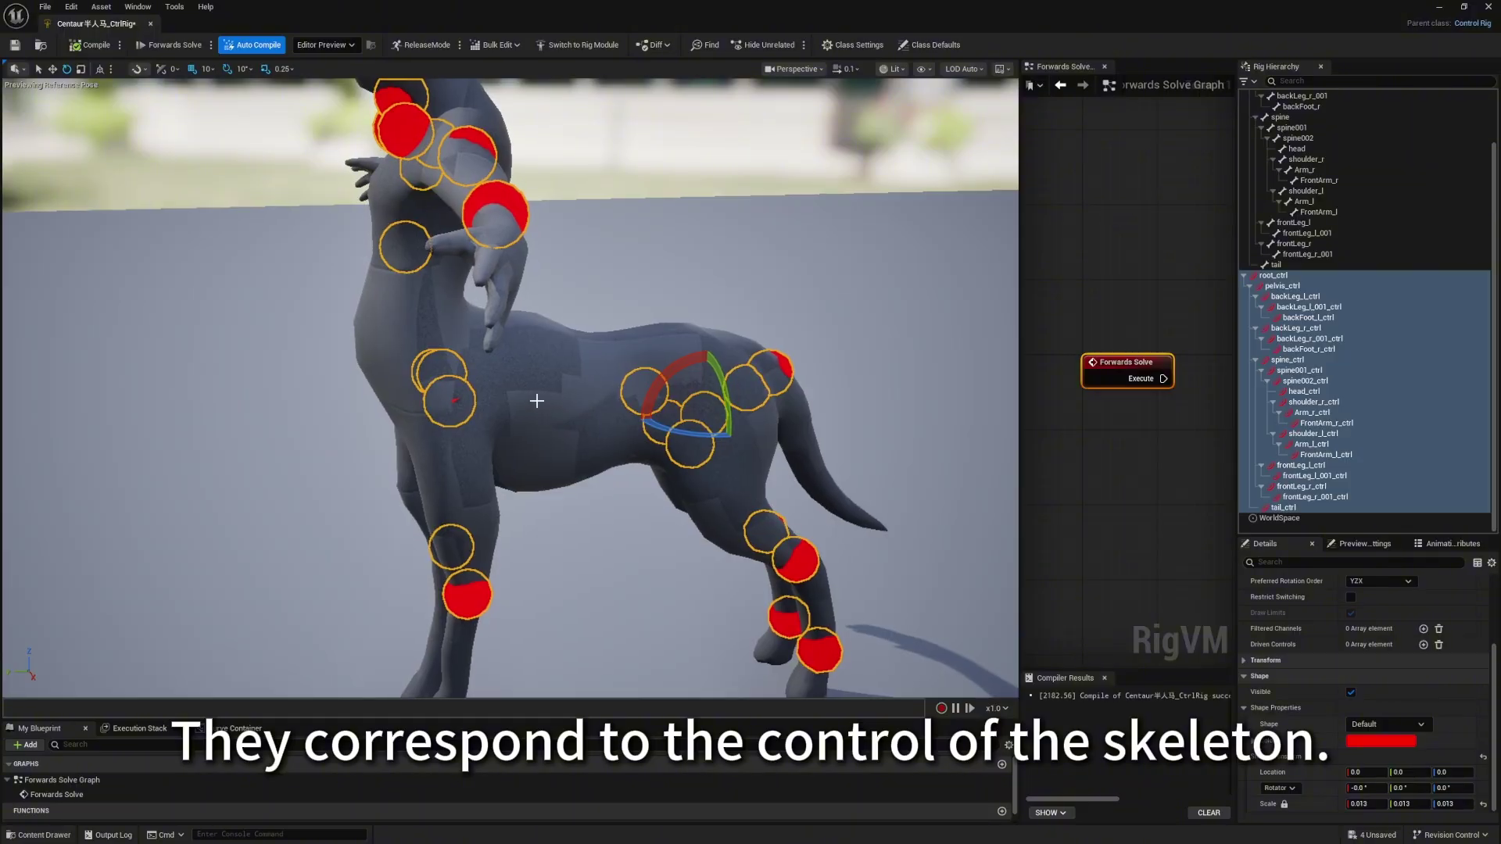
pyautogui.click(1277, 276)
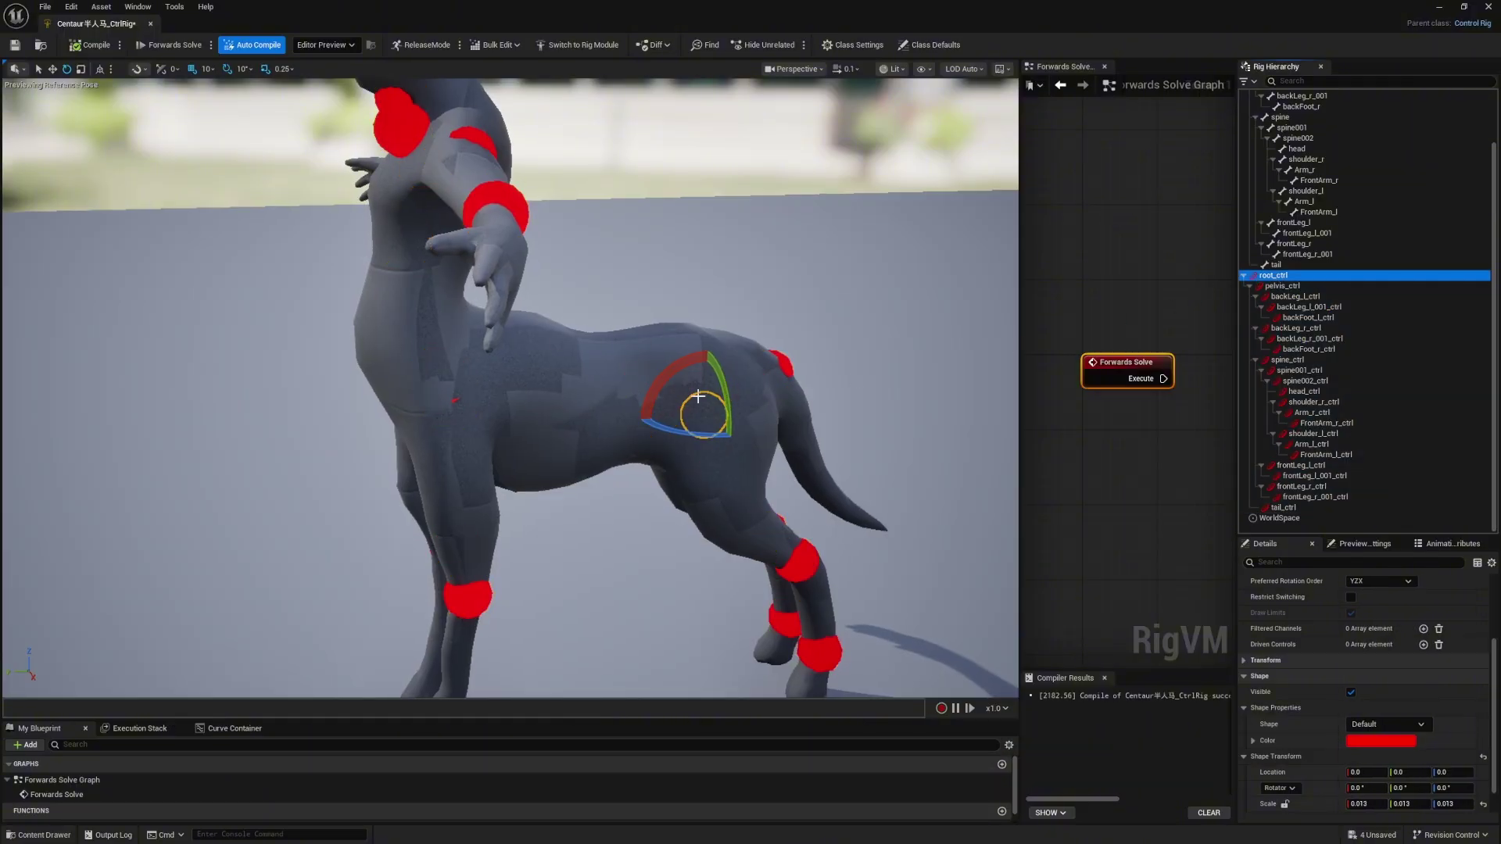
pyautogui.keyDown('alt'); pyautogui.moveTo(698, 398); pyautogui.dragTo(700, 416); pyautogui.keyUp('alt')
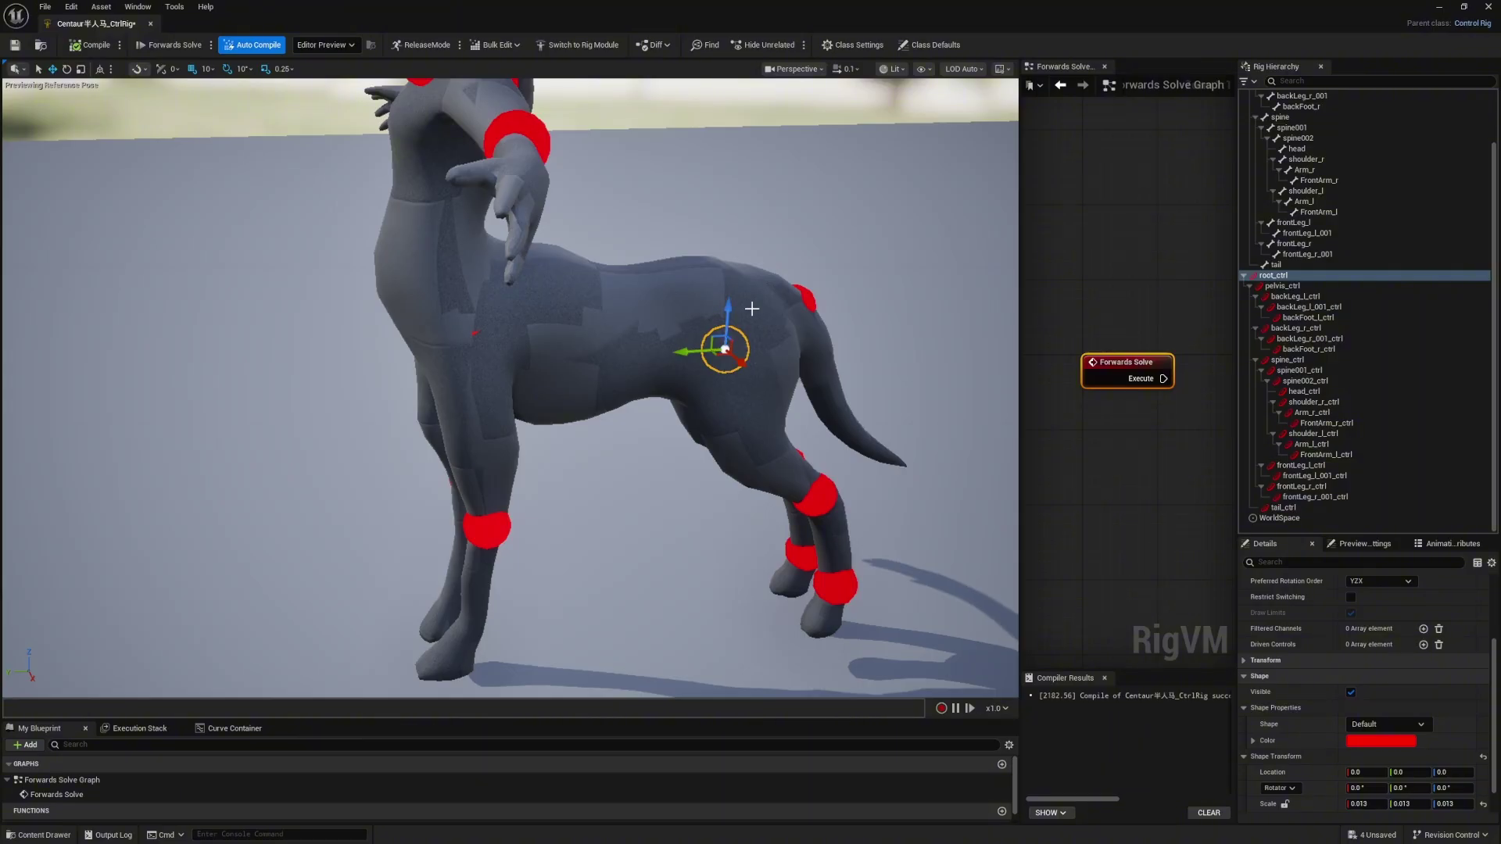
pyautogui.moveTo(726, 308); pyautogui.dragTo(713, 467)
pyautogui.moveTo(400, 216); pyautogui.dragTo(393, 226, button='right')
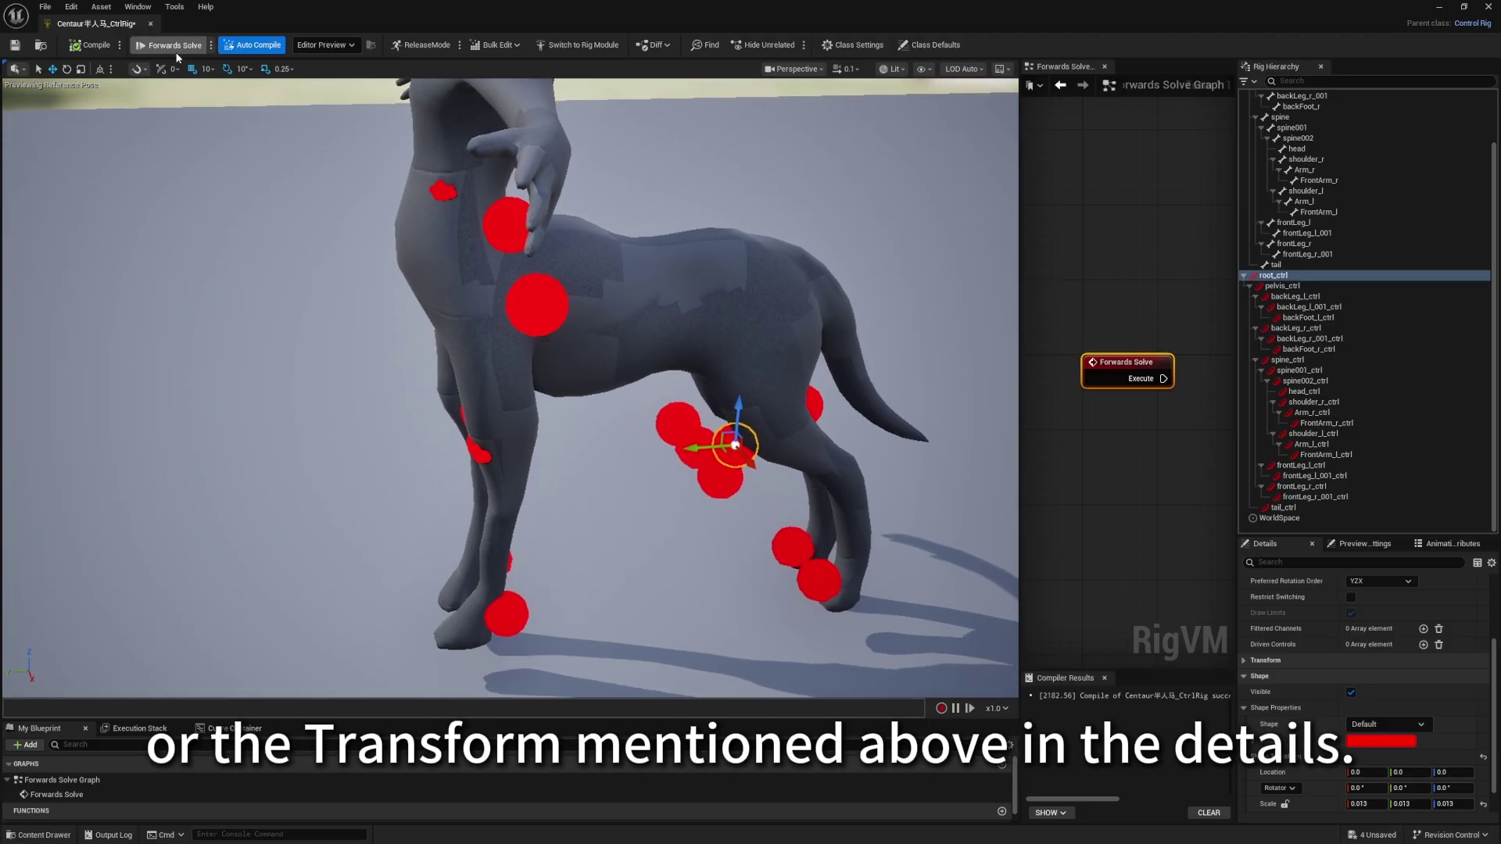
# Switch the rig to the Construction Event and lower root_ctrl's shape to the floor with a Shape Transform Z location of -0.98.
pyautogui.click(158, 45)
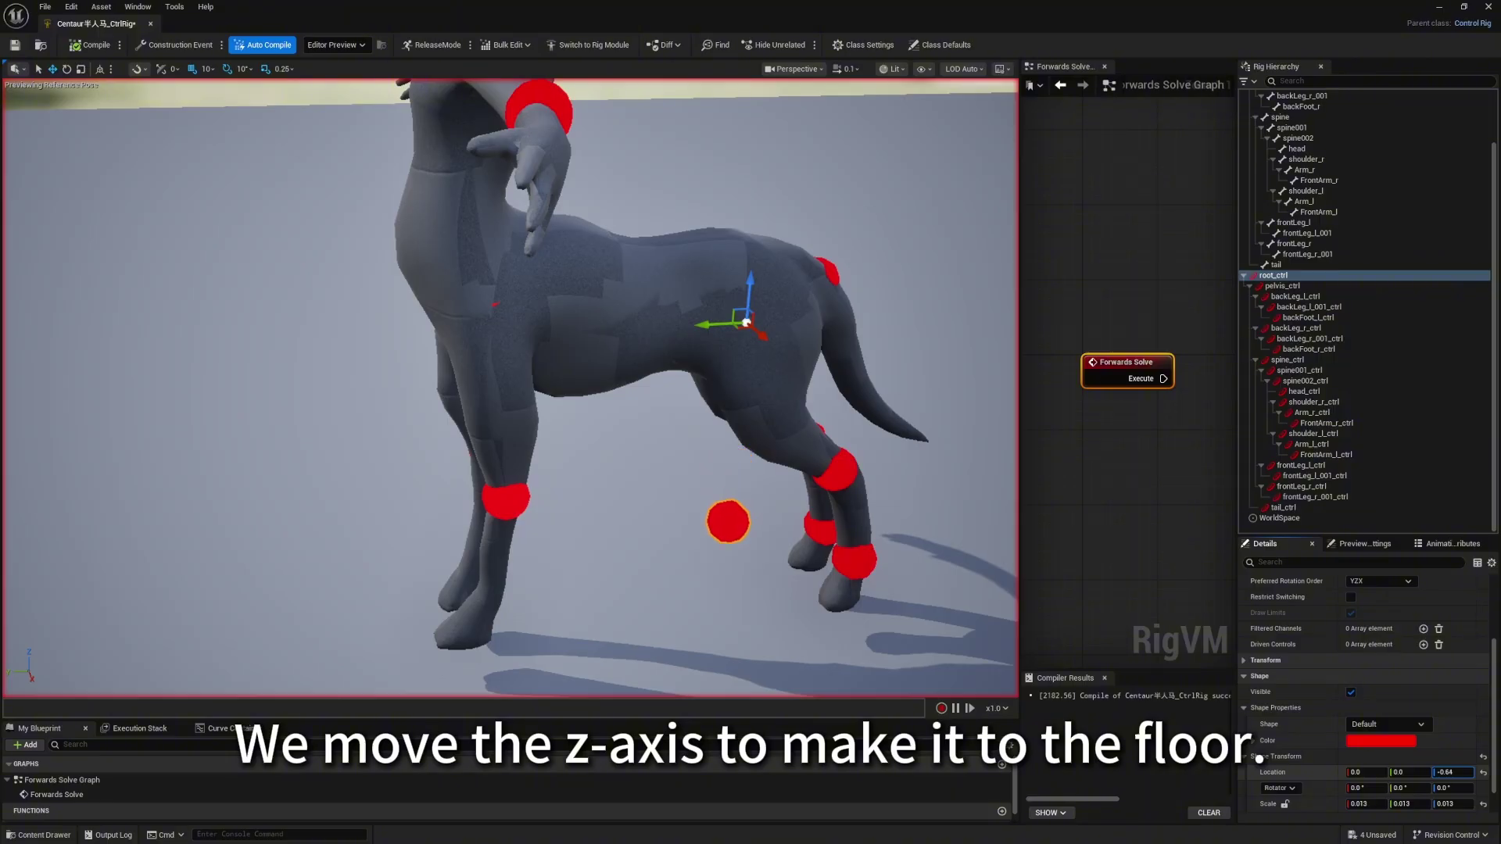
pyautogui.moveTo(1454, 772); pyautogui.dragTo(738, 578)
pyautogui.moveTo(769, 594); pyautogui.dragTo(669, 567, button='right')
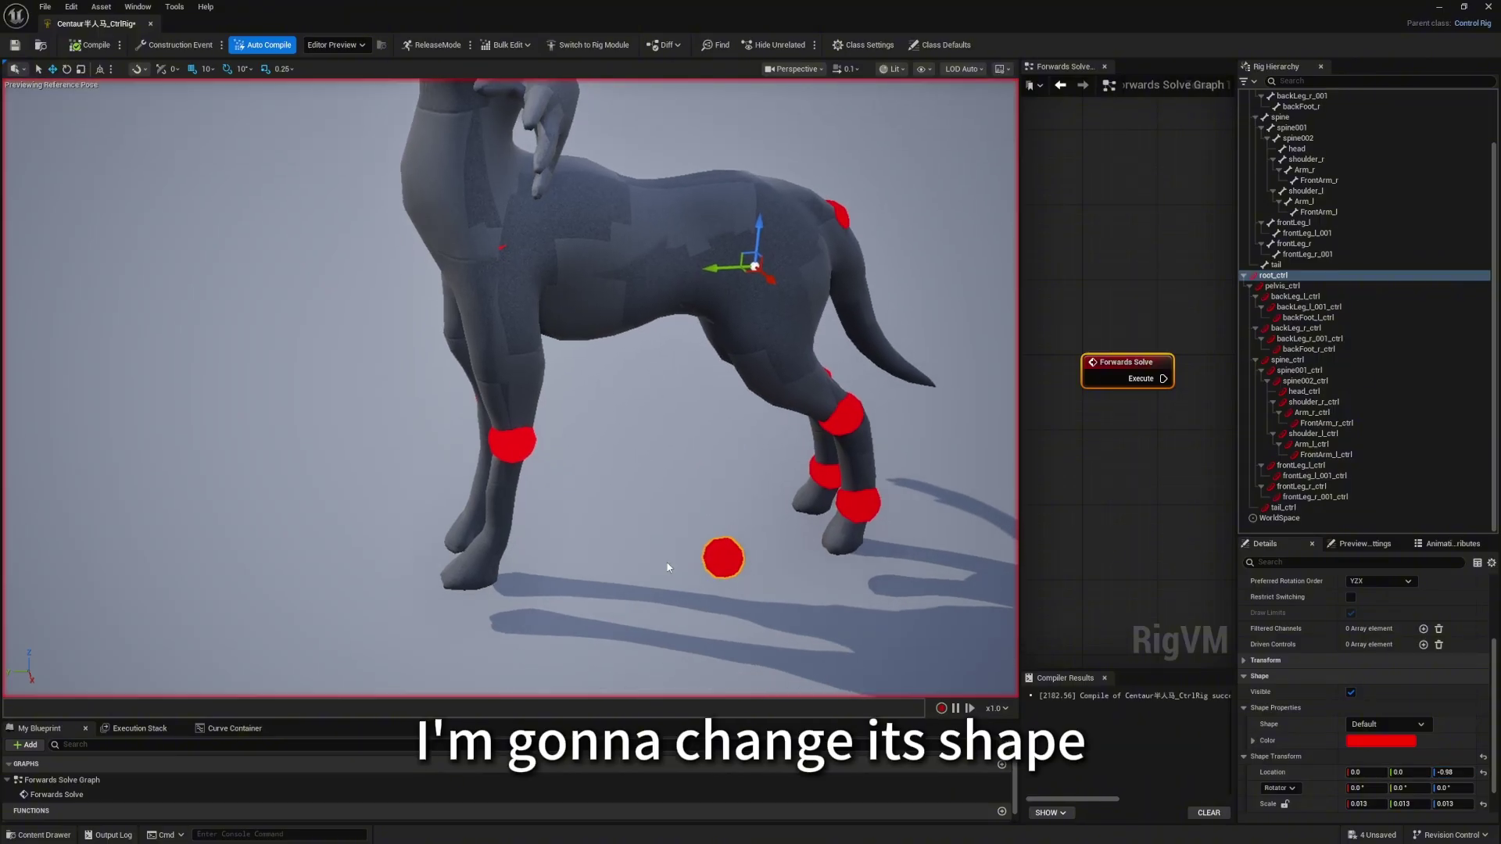
# Change root_ctrl's shape to Arrow4_Thick and enlarge it uniformly to a scale of about 0.251.
pyautogui.click(1377, 724)
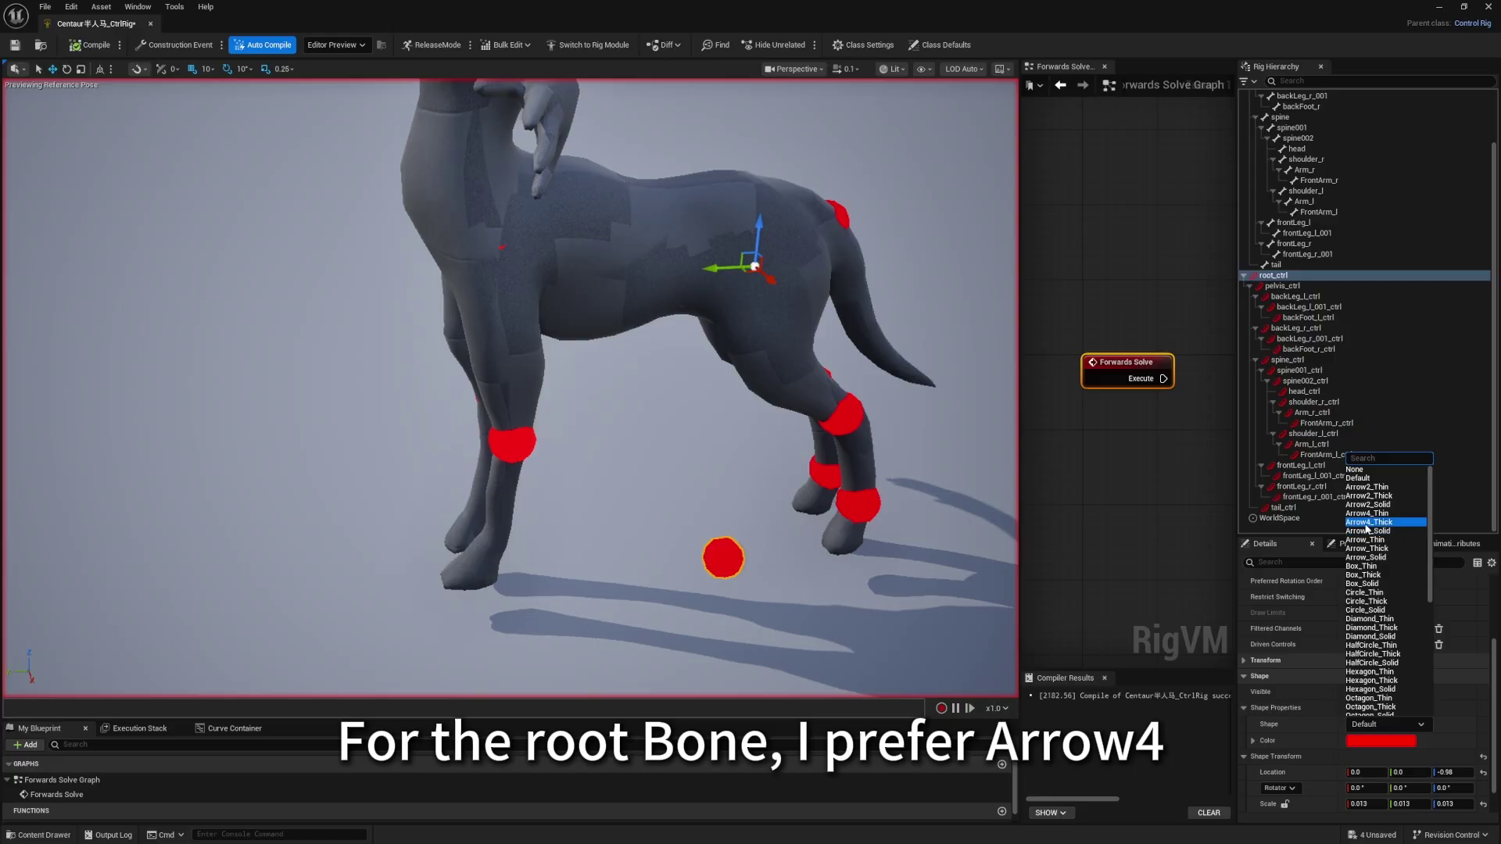
pyautogui.click(1364, 522)
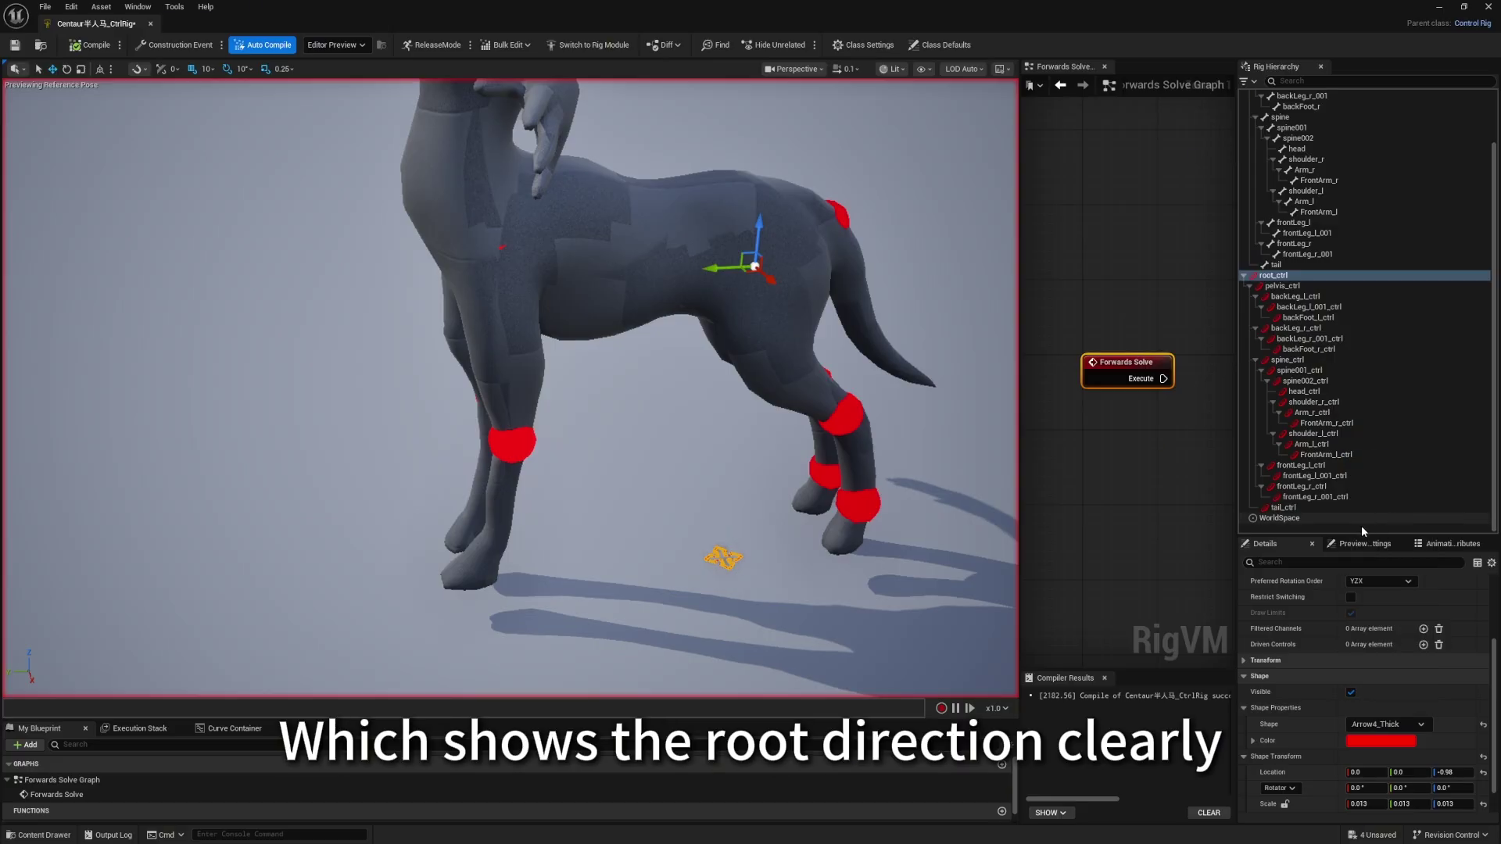
pyautogui.scroll(-1, 743, 575)
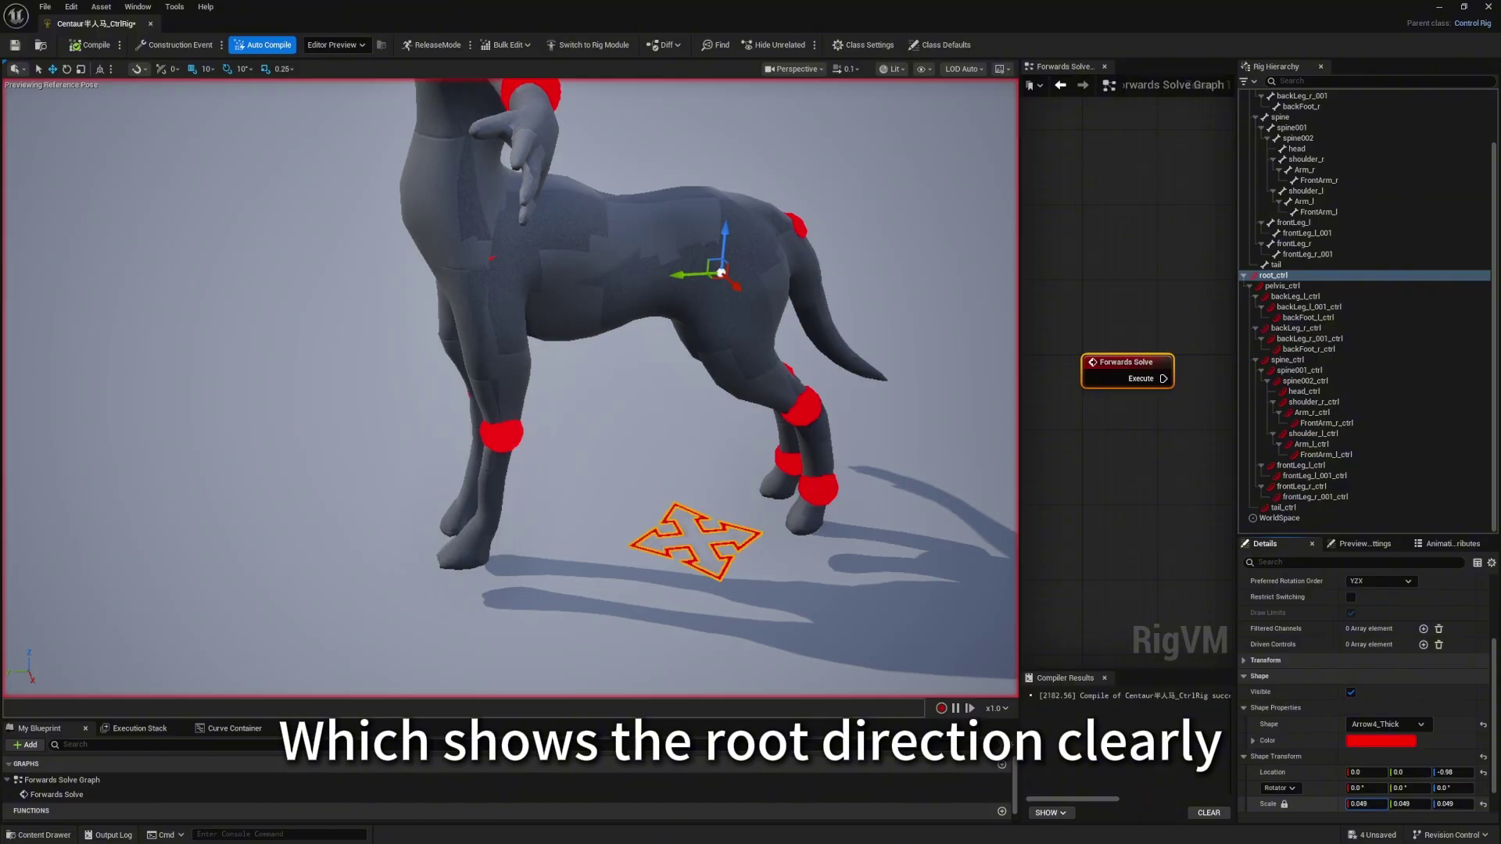
pyautogui.moveTo(1367, 803); pyautogui.dragTo(1407, 804)
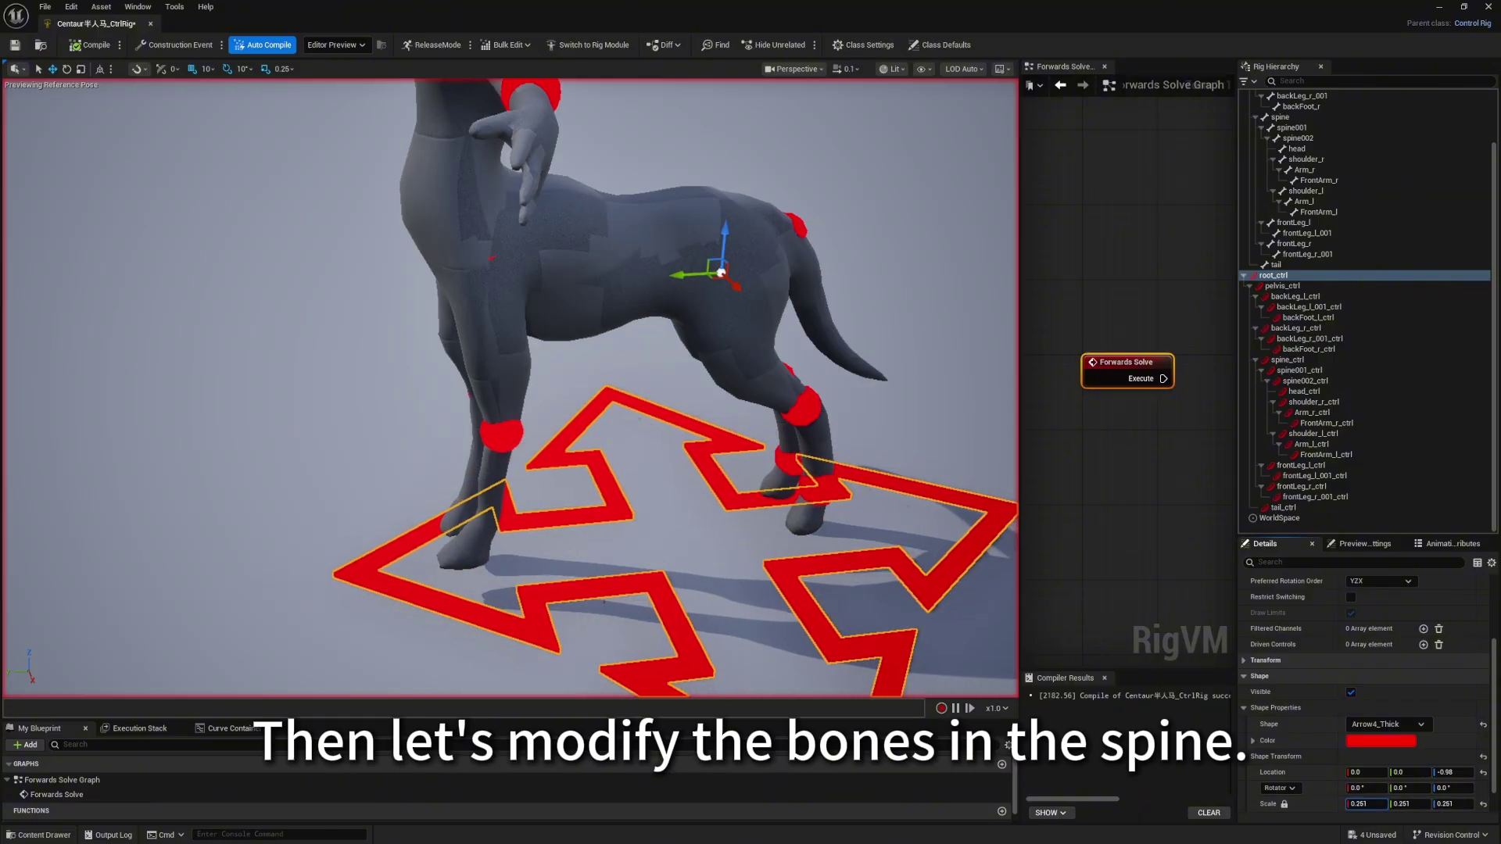
# Change pelvis_ctrl's shape to an enlarged circle standing upright around the hindquarters.
pyautogui.moveTo(703, 438); pyautogui.dragTo(703, 375, button='right')
pyautogui.click(1282, 287)
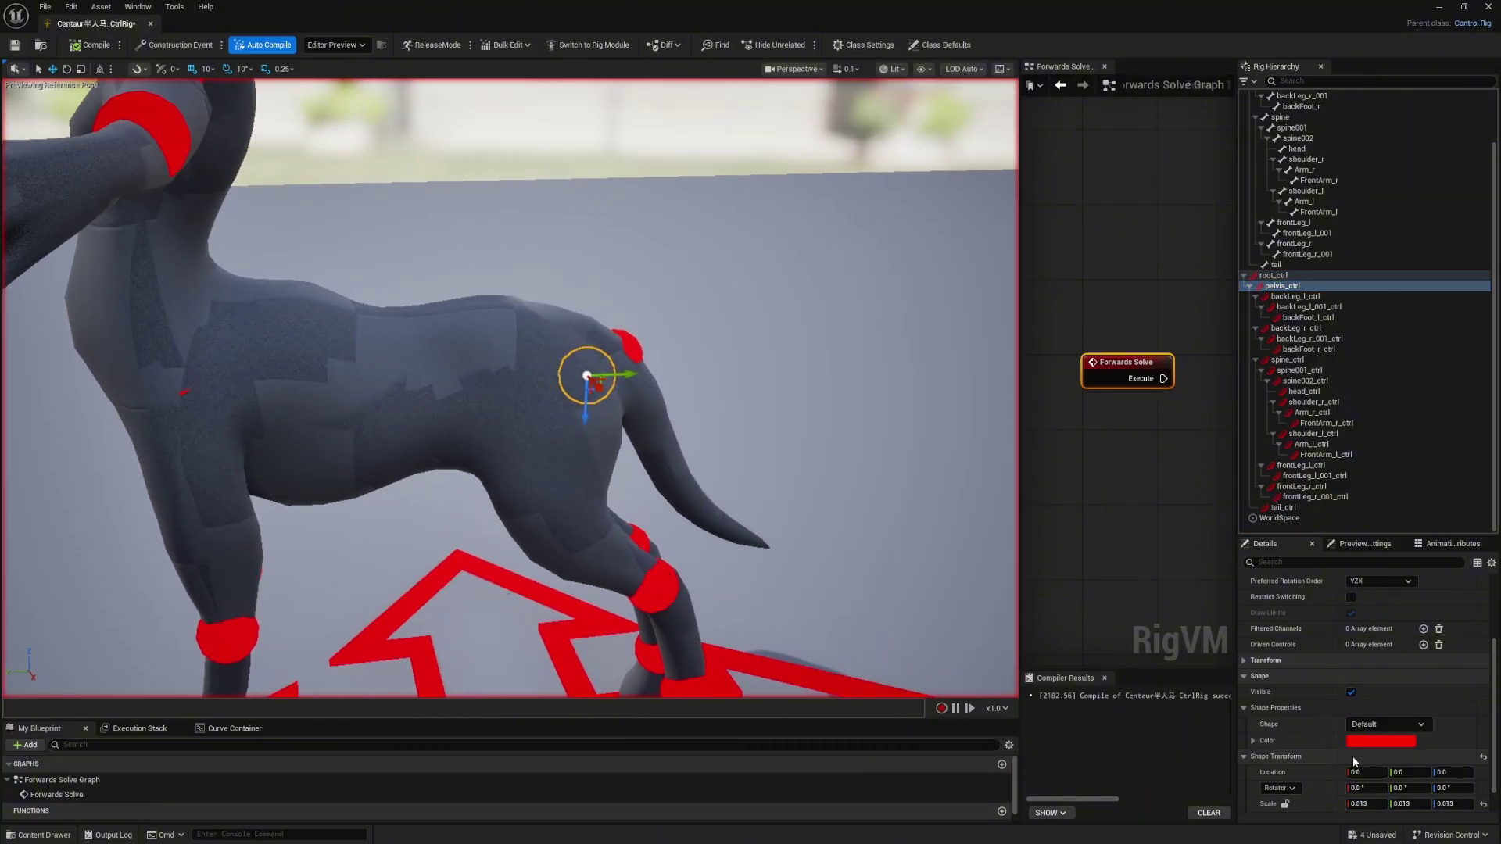
pyautogui.click(1385, 724)
pyautogui.click(1380, 547)
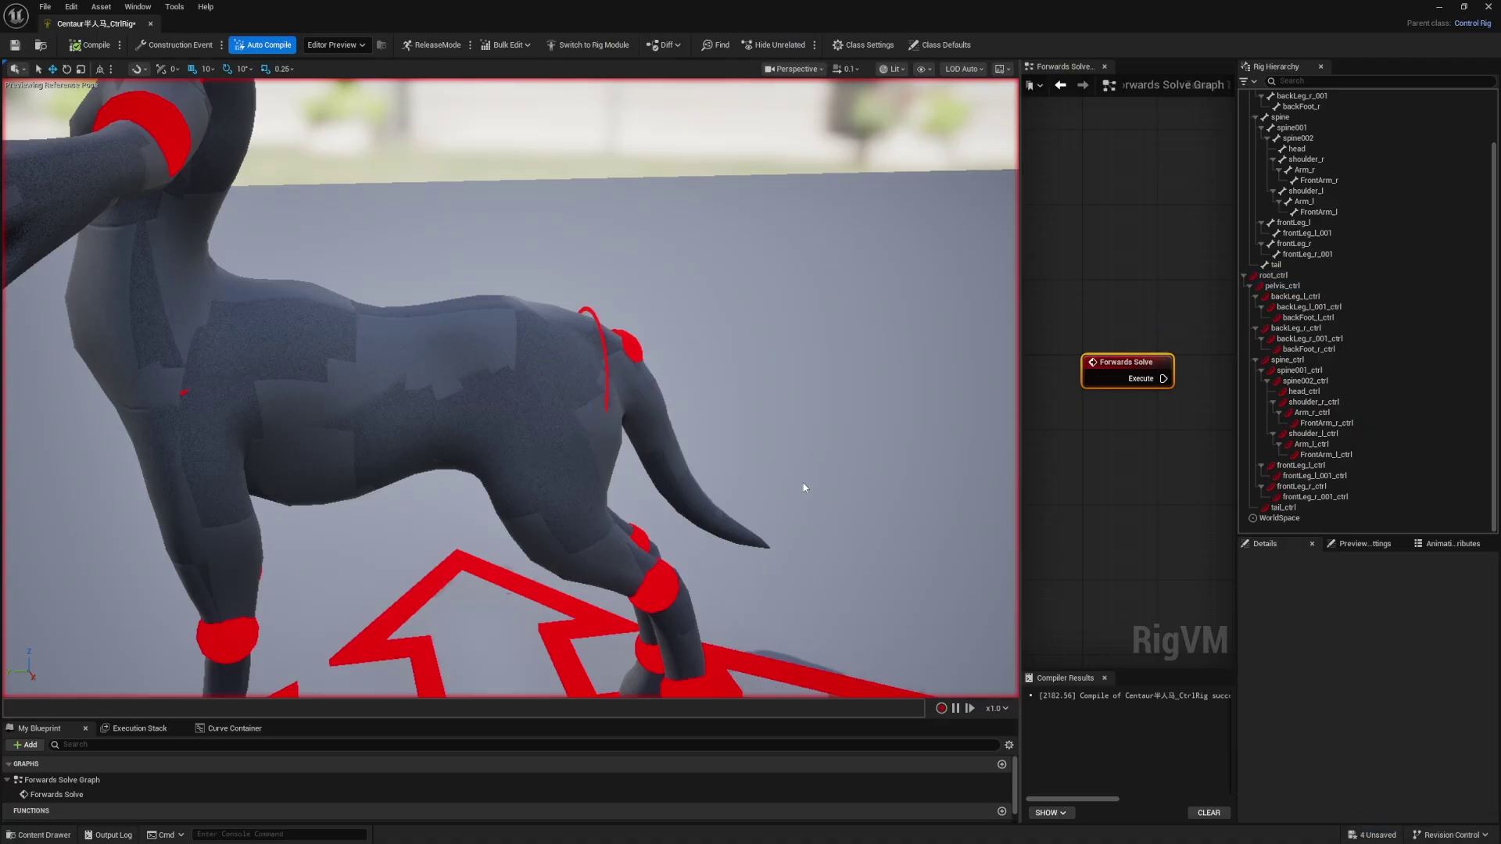
# Give spine_ctrl a Circle_Thick shape rotated 90°, enlarged around the horse body and coloured pale yellow.
pyautogui.click(1288, 360)
pyautogui.click(1386, 724)
pyautogui.click(1384, 605)
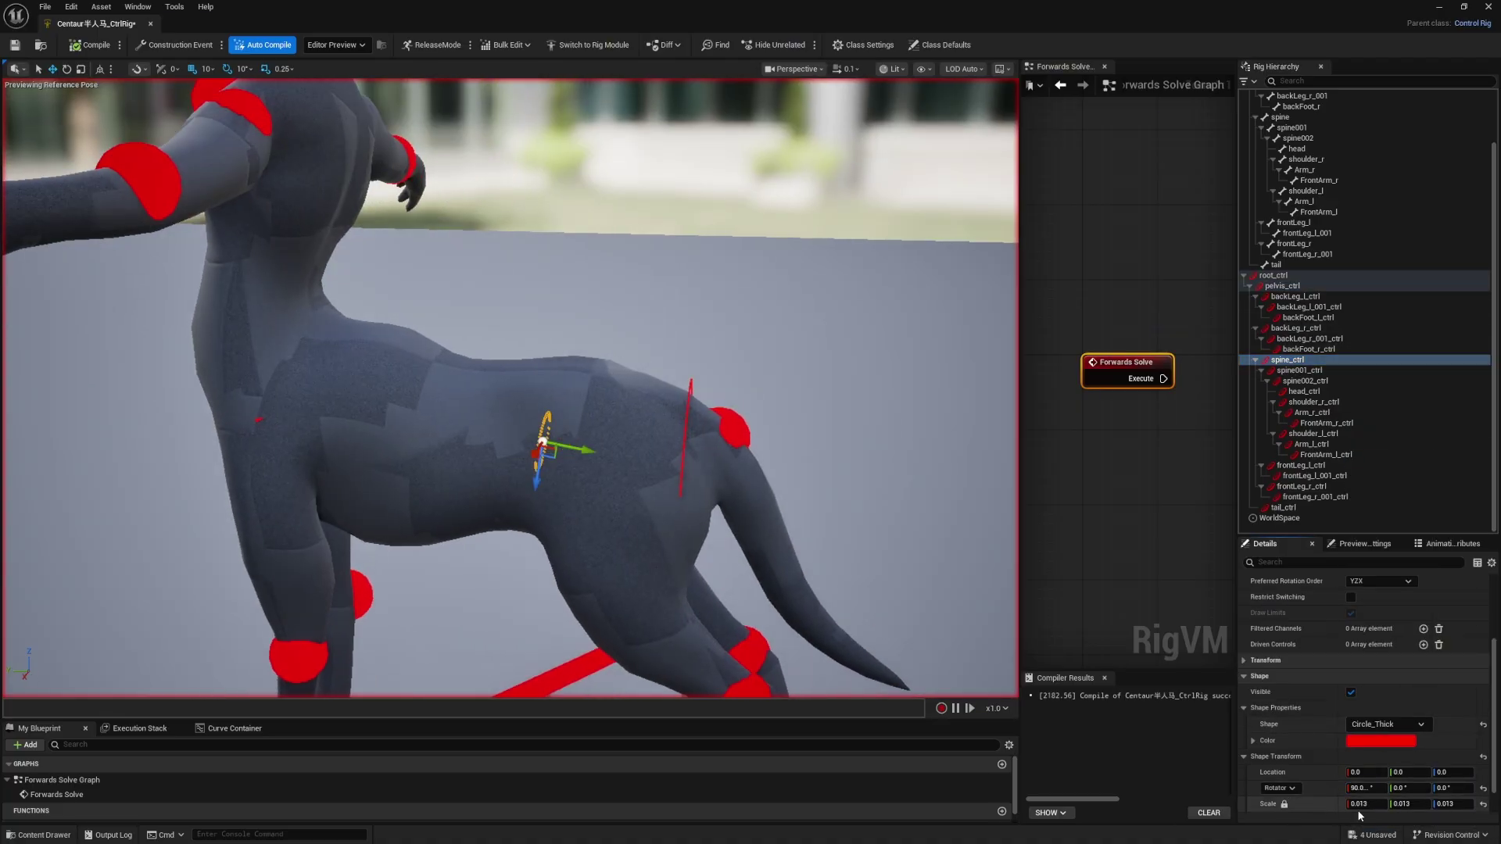
pyautogui.click(1385, 742)
# Give spine001_ctrl a yellow Circle_Thick shape rotated 90° and scaled uniformly to about 0.084 around the waist.
pyautogui.moveTo(704, 438); pyautogui.dragTo(657, 407, button='right')
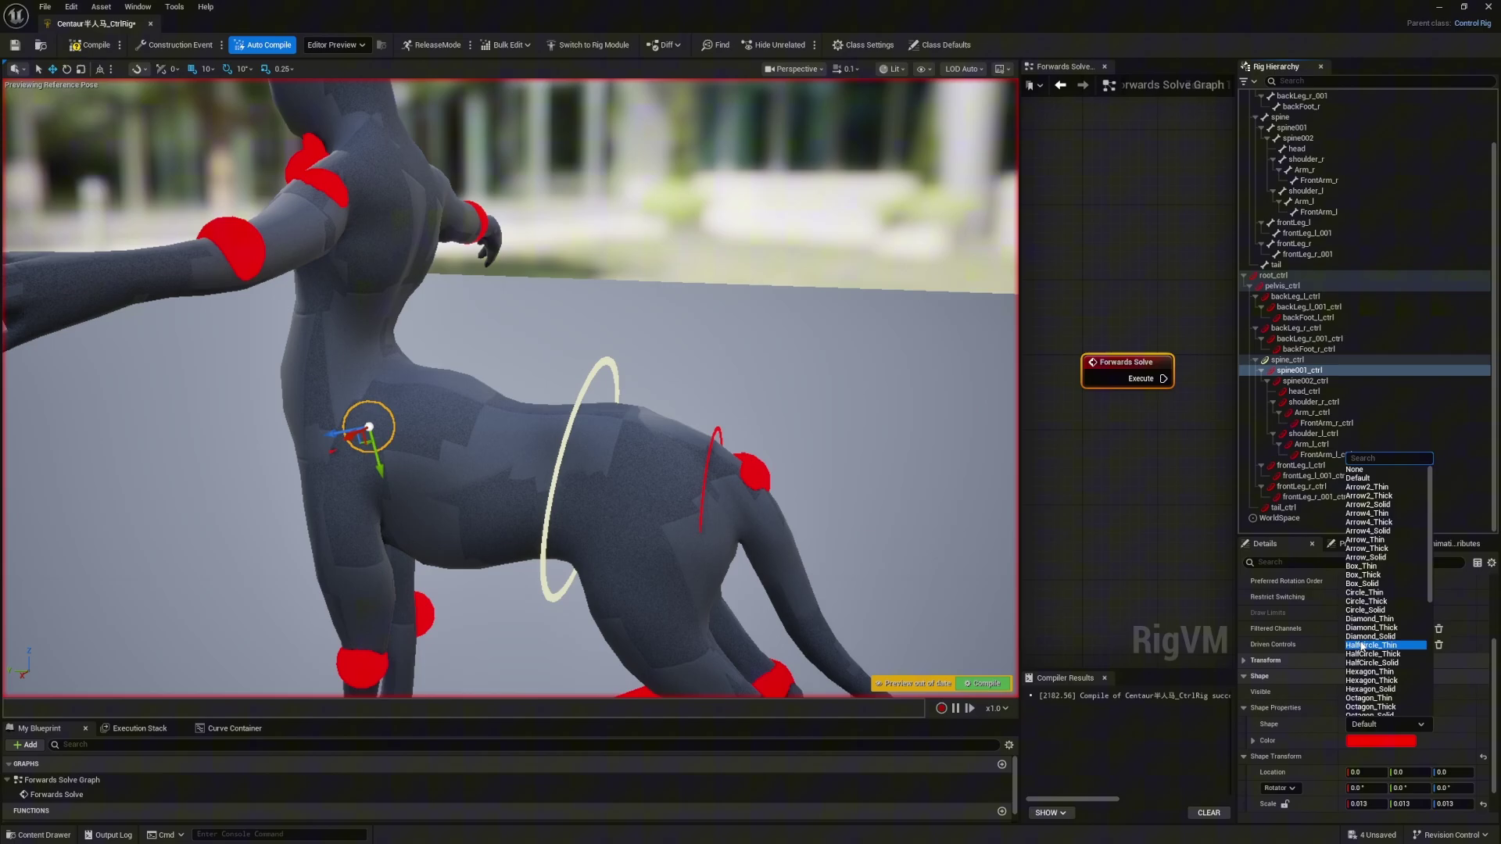
pyautogui.click(1366, 601)
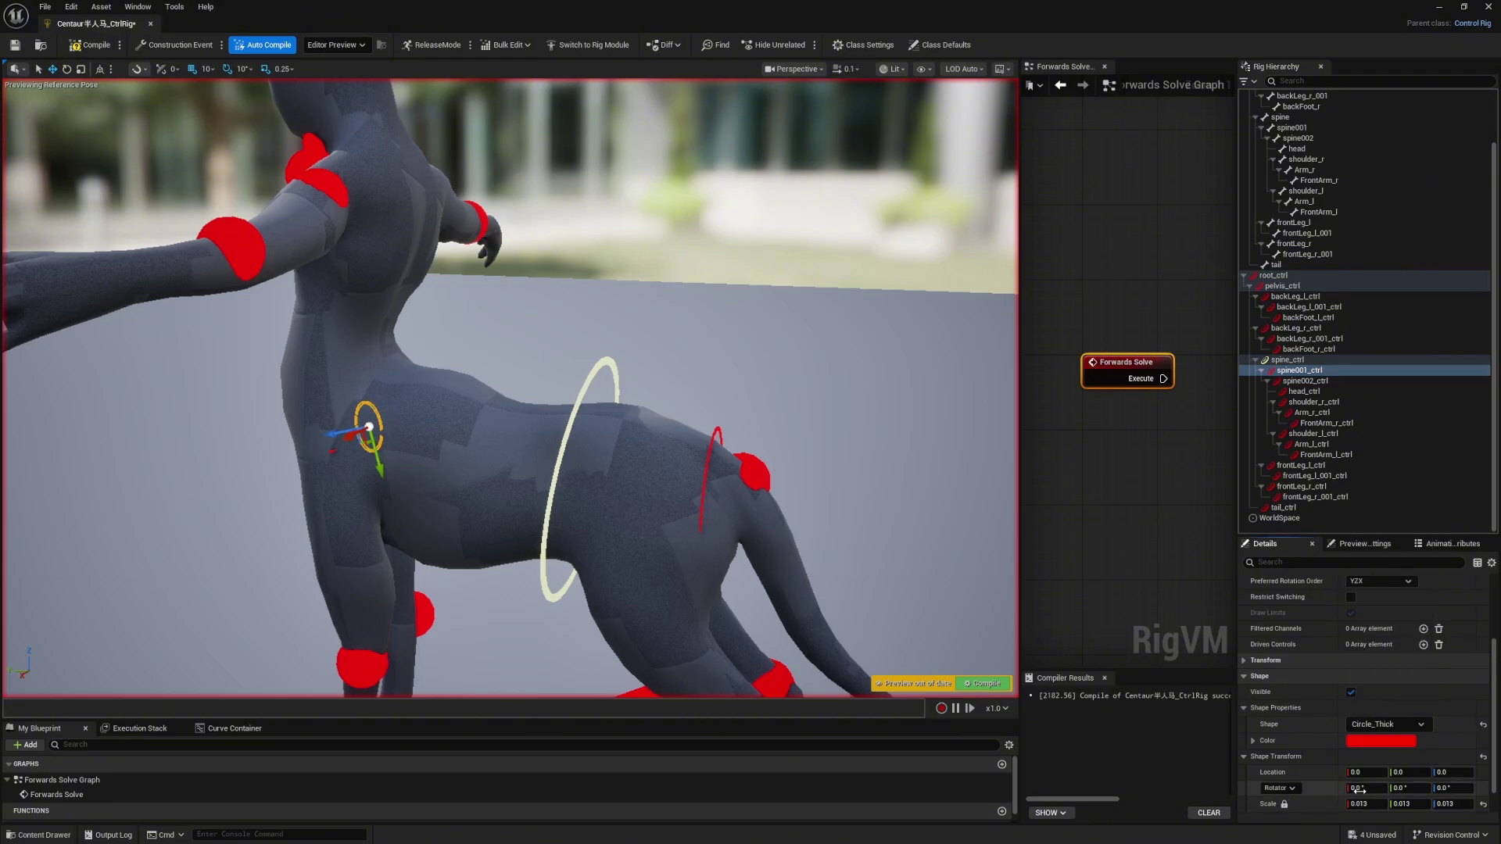
pyautogui.moveTo(1362, 804); pyautogui.dragTo(1399, 803)
pyautogui.click(1381, 740)
pyautogui.click(1204, 631)
pyautogui.click(1278, 774)
pyautogui.keyDown('alt'); pyautogui.moveTo(470, 391); pyautogui.dragTo(703, 399); pyautogui.keyUp('alt')
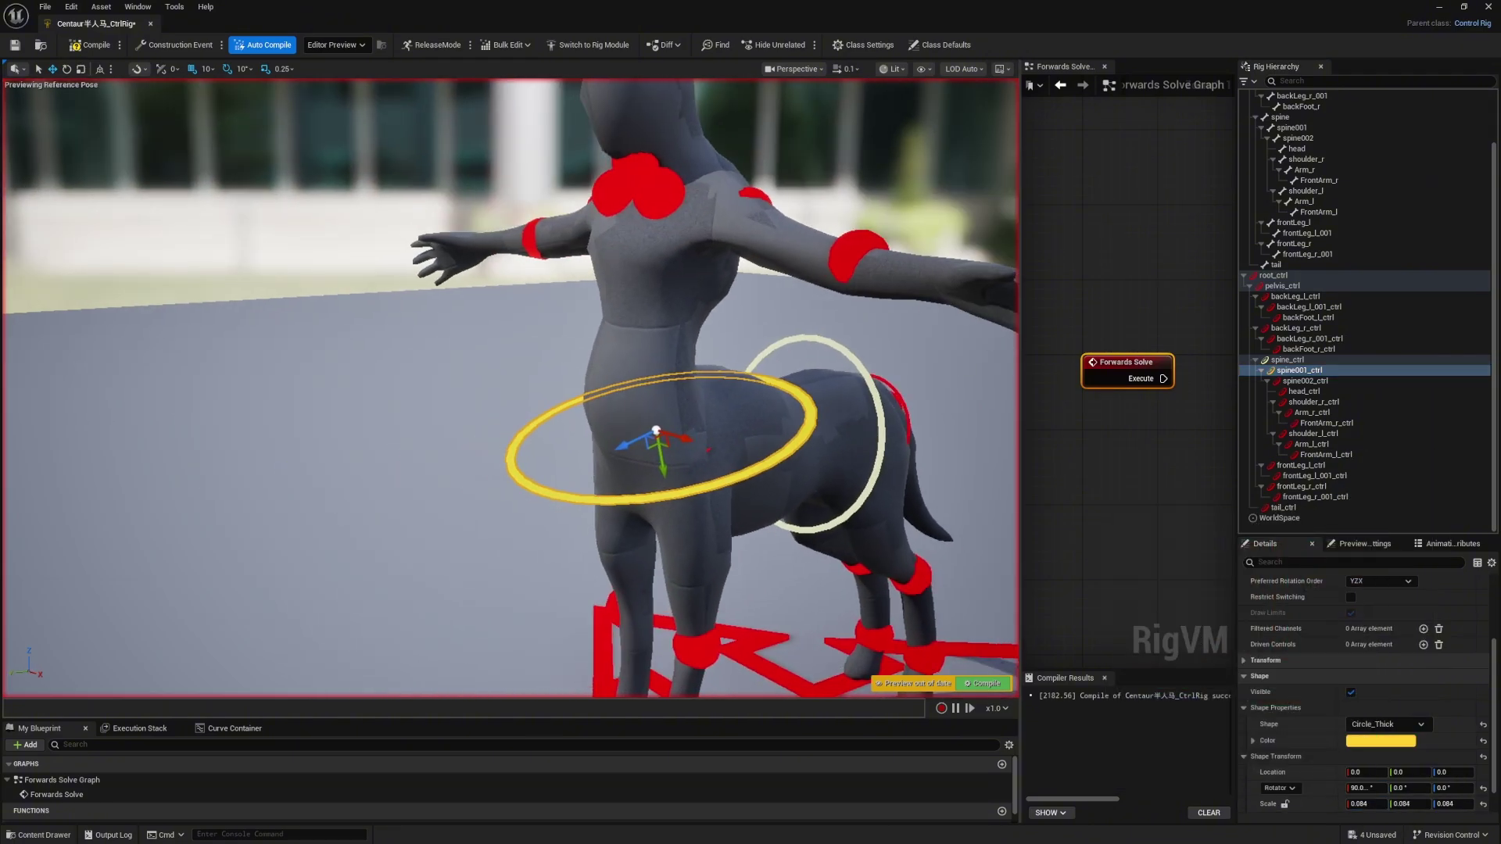
# Give spine002_ctrl a pale green circle shape rotated 90° and scaled uniformly to about 0.052.
pyautogui.click(1305, 381)
pyautogui.click(1374, 741)
pyautogui.click(1157, 612)
pyautogui.click(1271, 773)
pyautogui.click(1363, 788)
pyautogui.write('90')
pyautogui.moveTo(1363, 804); pyautogui.dragTo(1399, 804)
pyautogui.click(1389, 725)
pyautogui.click(1384, 601)
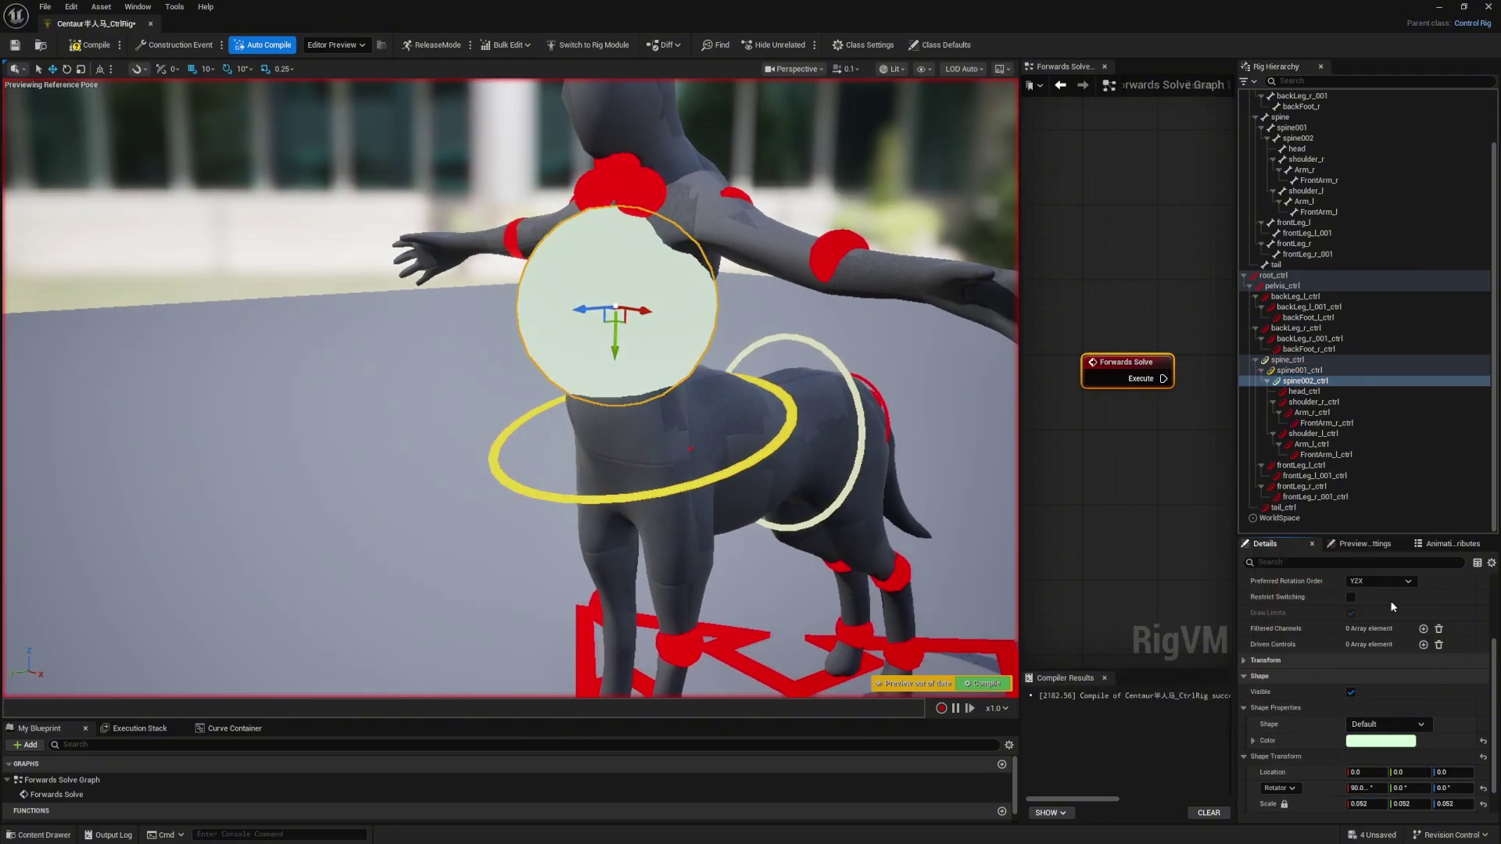
# Give head_ctrl a Circle_Thick shape rotated 90°, scaled to about 0.056 and raised to the head top with Y location -0.28.
pyautogui.keyDown('alt'); pyautogui.moveTo(469, 391); pyautogui.dragTo(524, 391); pyautogui.keyUp('alt')
pyautogui.moveTo(508, 376); pyautogui.dragTo(512, 289, button='middle')
pyautogui.click(1304, 391)
pyautogui.click(1389, 741)
pyautogui.click(1384, 625)
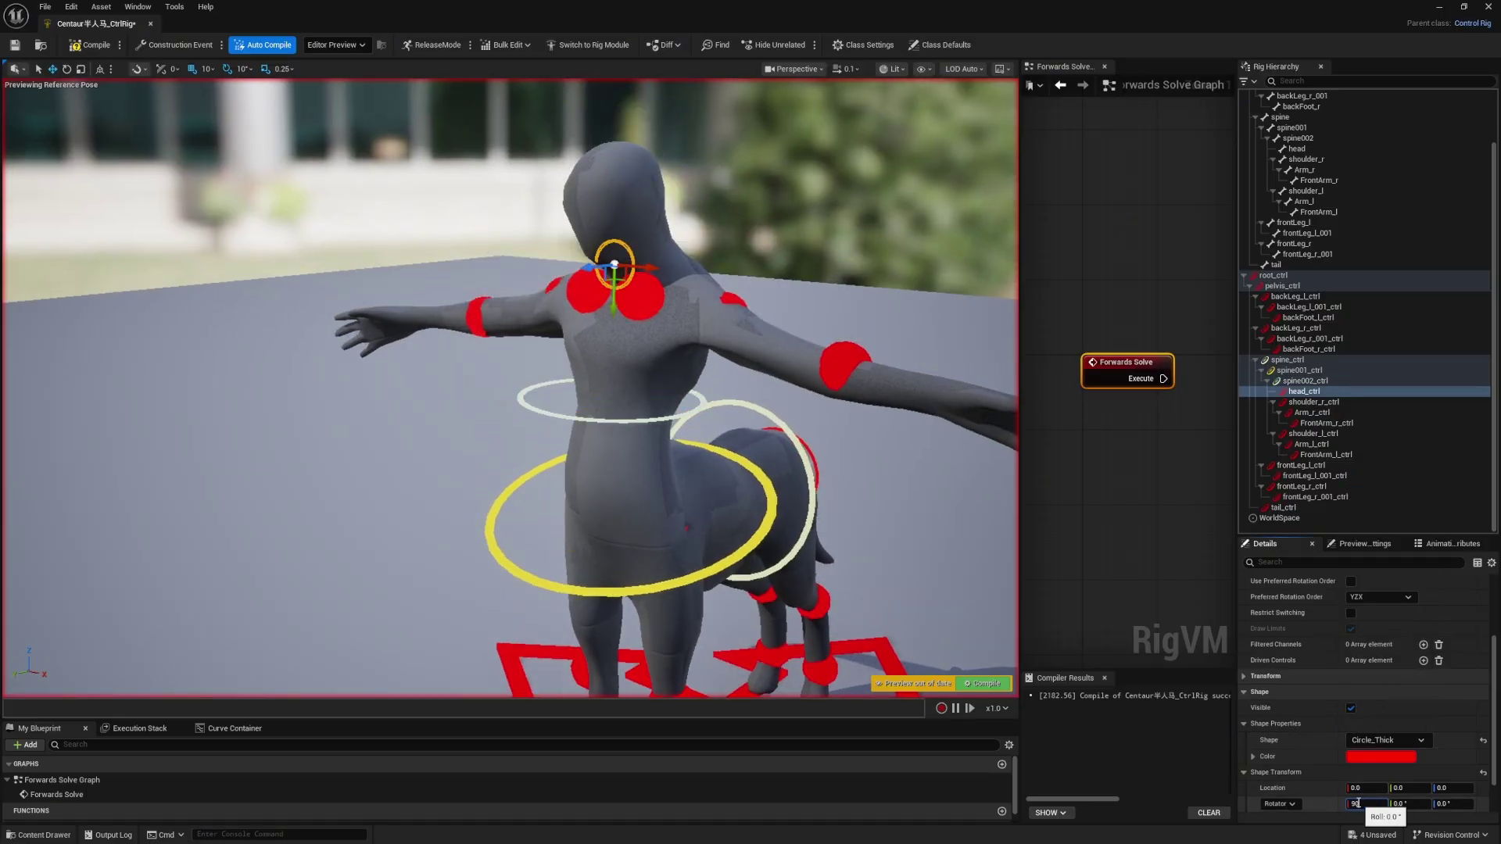
pyautogui.scroll(-2, 1367, 803)
pyautogui.click(1369, 757)
pyautogui.moveTo(1369, 757)
pyautogui.mouseDown()
pyautogui.moveTo(1438, 756)
pyautogui.moveTo(1380, 740)
pyautogui.mouseUp()
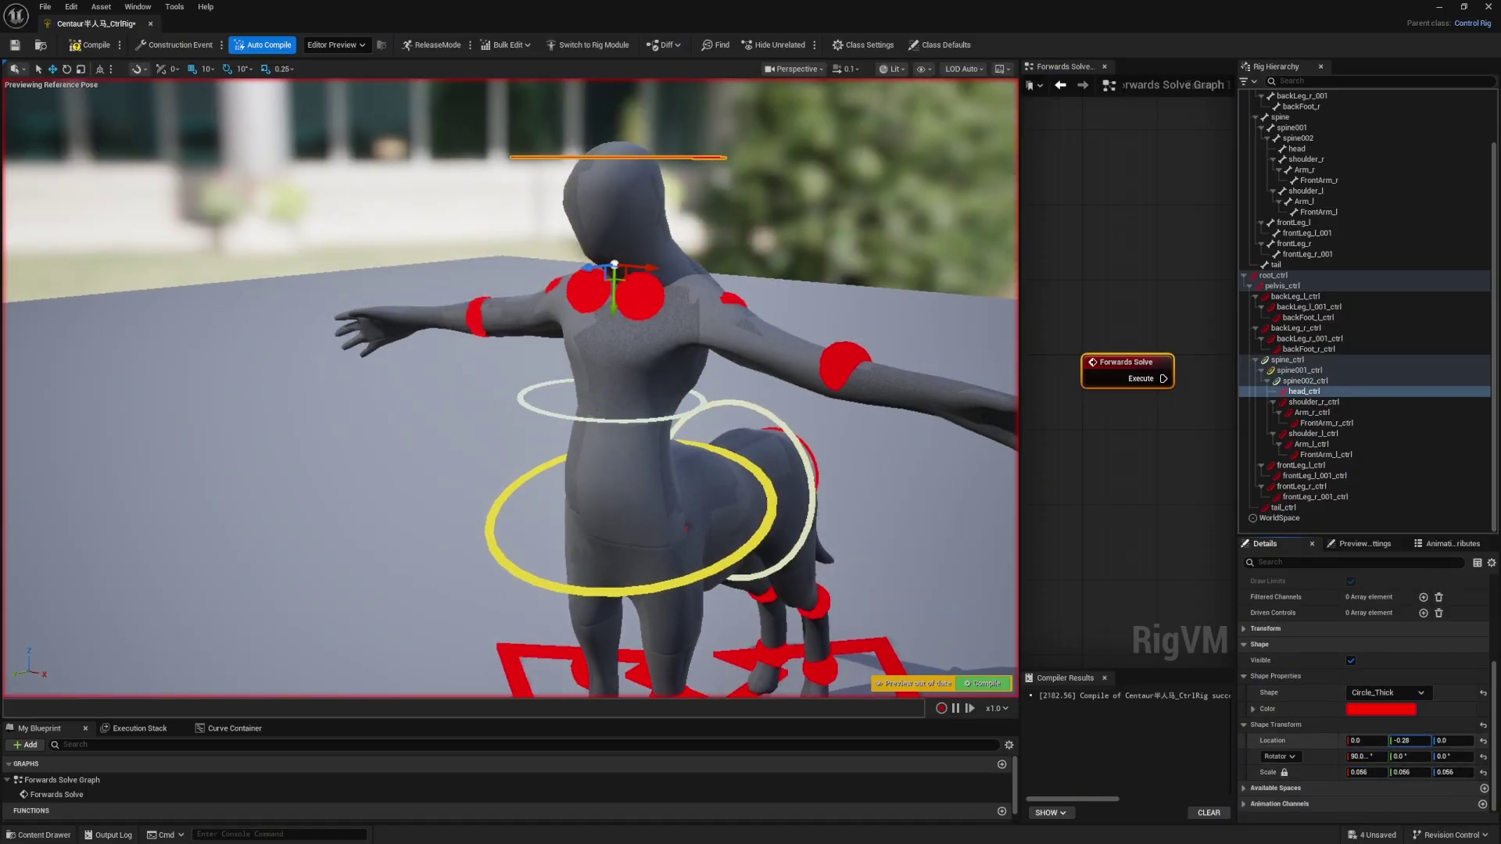
pyautogui.keyDown('alt'); pyautogui.moveTo(626, 391); pyautogui.dragTo(618, 446); pyautogui.keyUp('alt')
pyautogui.moveTo(1368, 773); pyautogui.dragTo(1356, 772)
pyautogui.scroll(-3, 838, 546)
# Recolour the root_ctrl arrow shape on the floor light green.
pyautogui.keyDown('alt'); pyautogui.moveTo(839, 546); pyautogui.dragTo(707, 563); pyautogui.keyUp('alt')
pyautogui.click(838, 545)
pyautogui.click(719, 559)
pyautogui.click(1381, 709)
pyautogui.click(1158, 618)
pyautogui.click(876, 539)
pyautogui.keyDown('alt'); pyautogui.moveTo(876, 539); pyautogui.dragTo(805, 535); pyautogui.keyUp('alt')
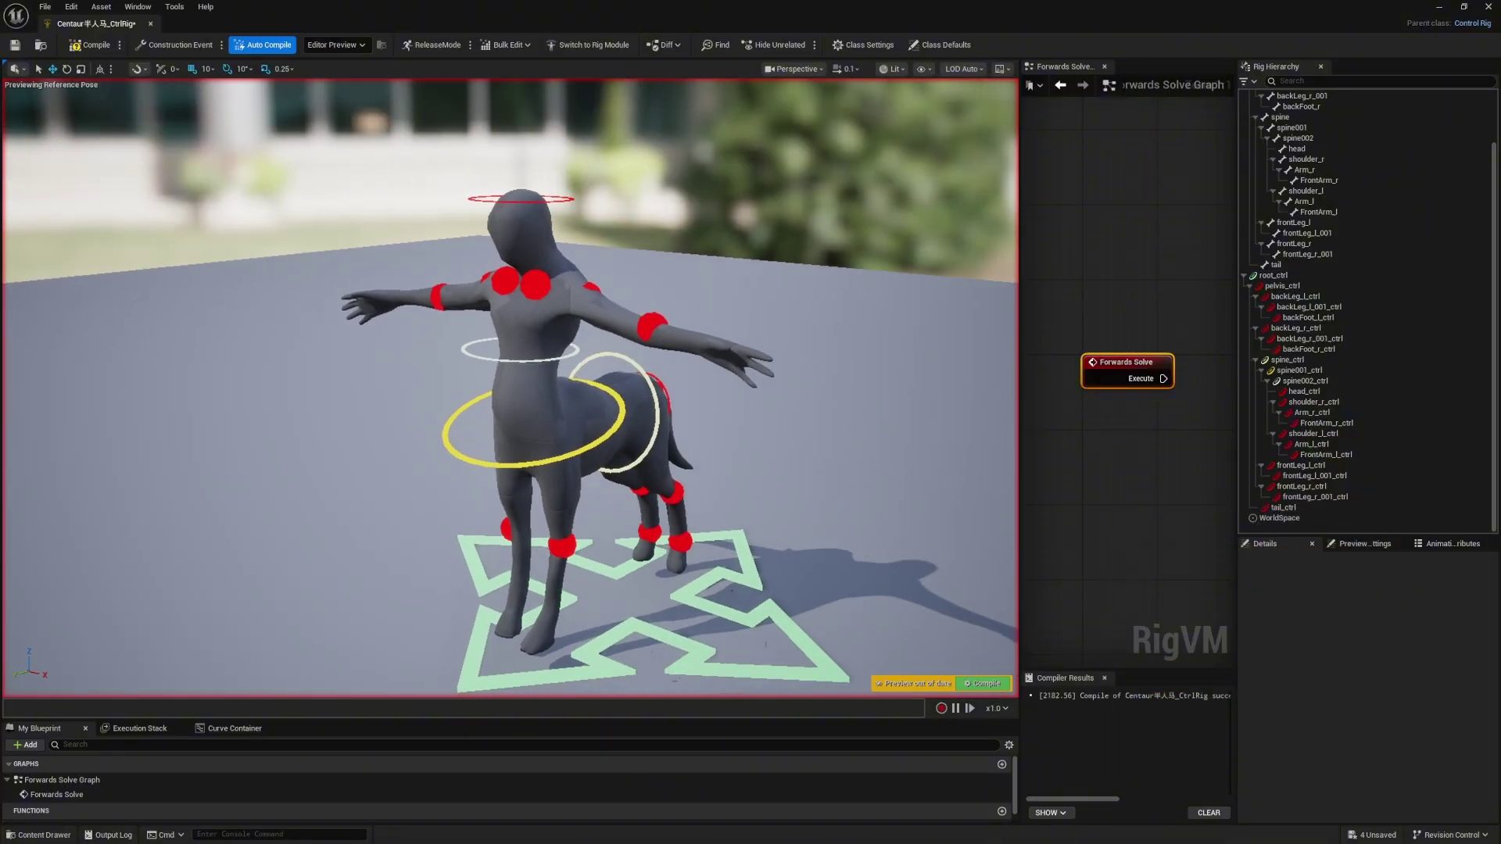
# Try moving the left forearm control FrontArm_l_ctrl to check whether it drives the mesh.
pyautogui.click(652, 325)
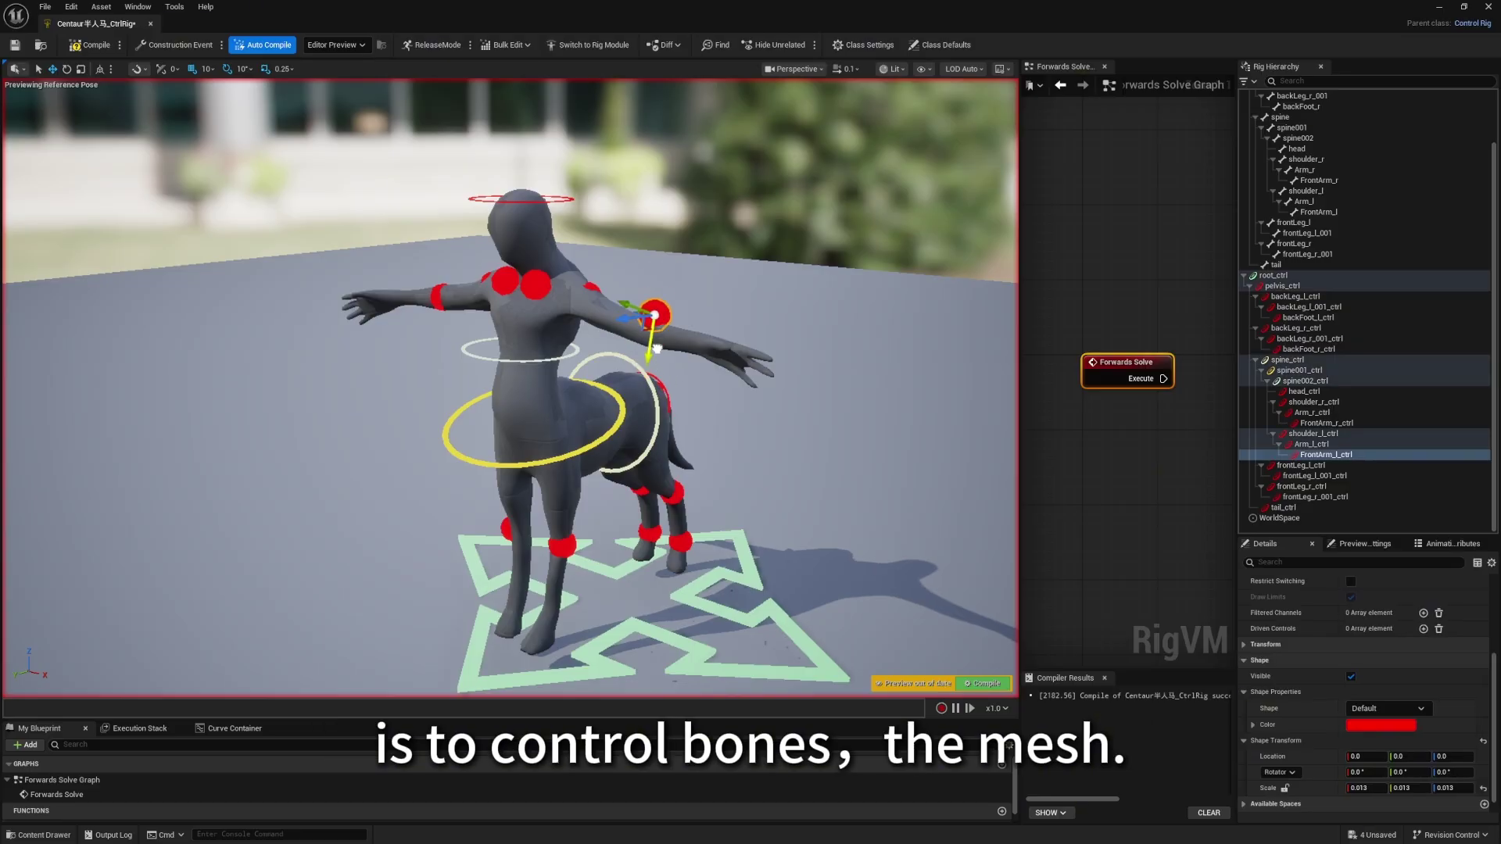
pyautogui.moveTo(656, 349); pyautogui.dragTo(661, 359)
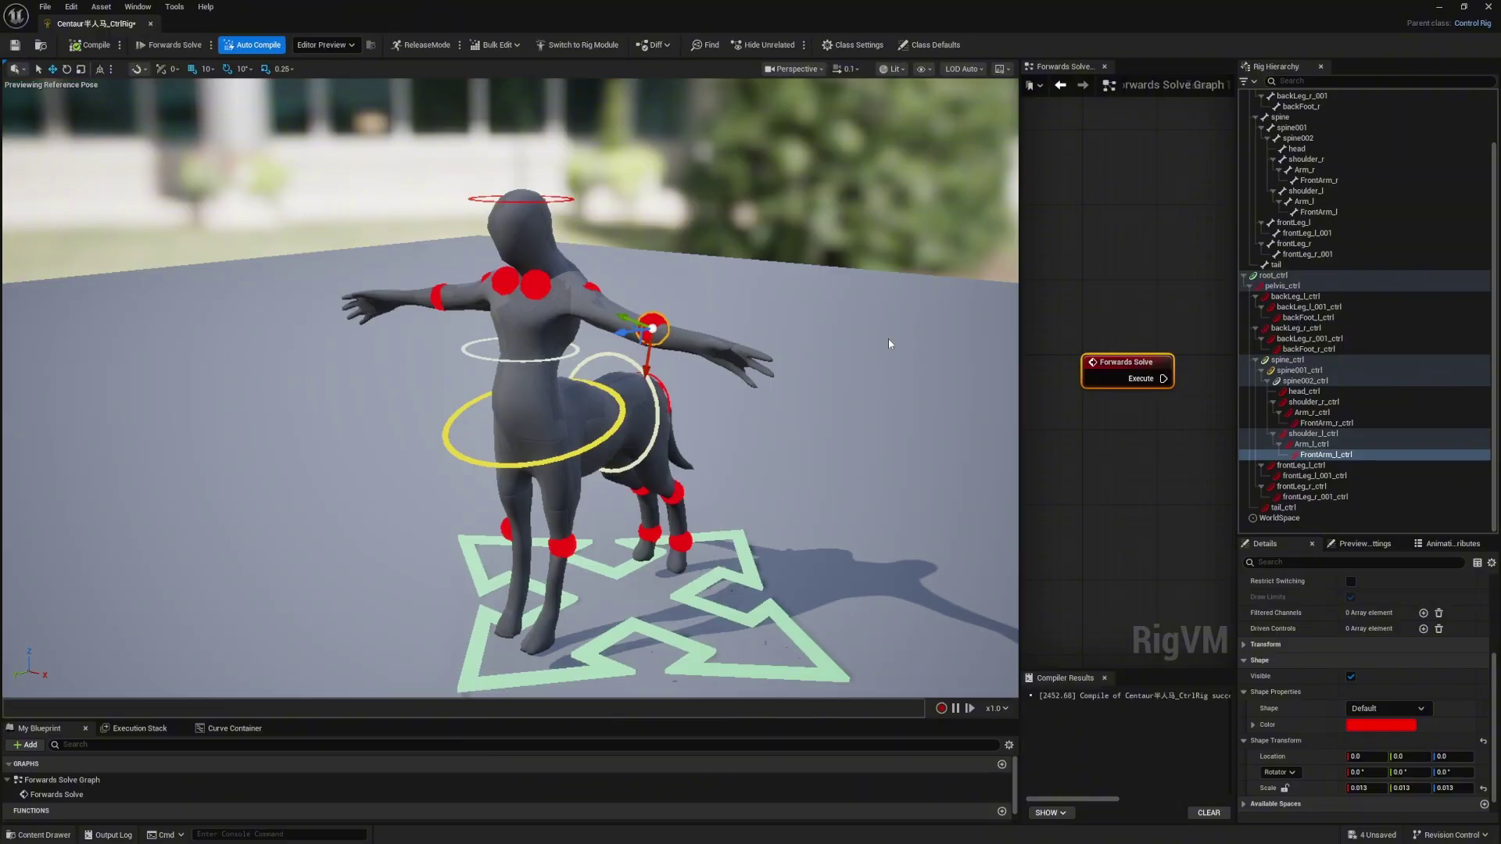
# Widen the Forwards Solve graph area and add a Set Transform - Bone node for the root bone, with its Item details expanded.
pyautogui.moveTo(1013, 363); pyautogui.dragTo(698, 396)
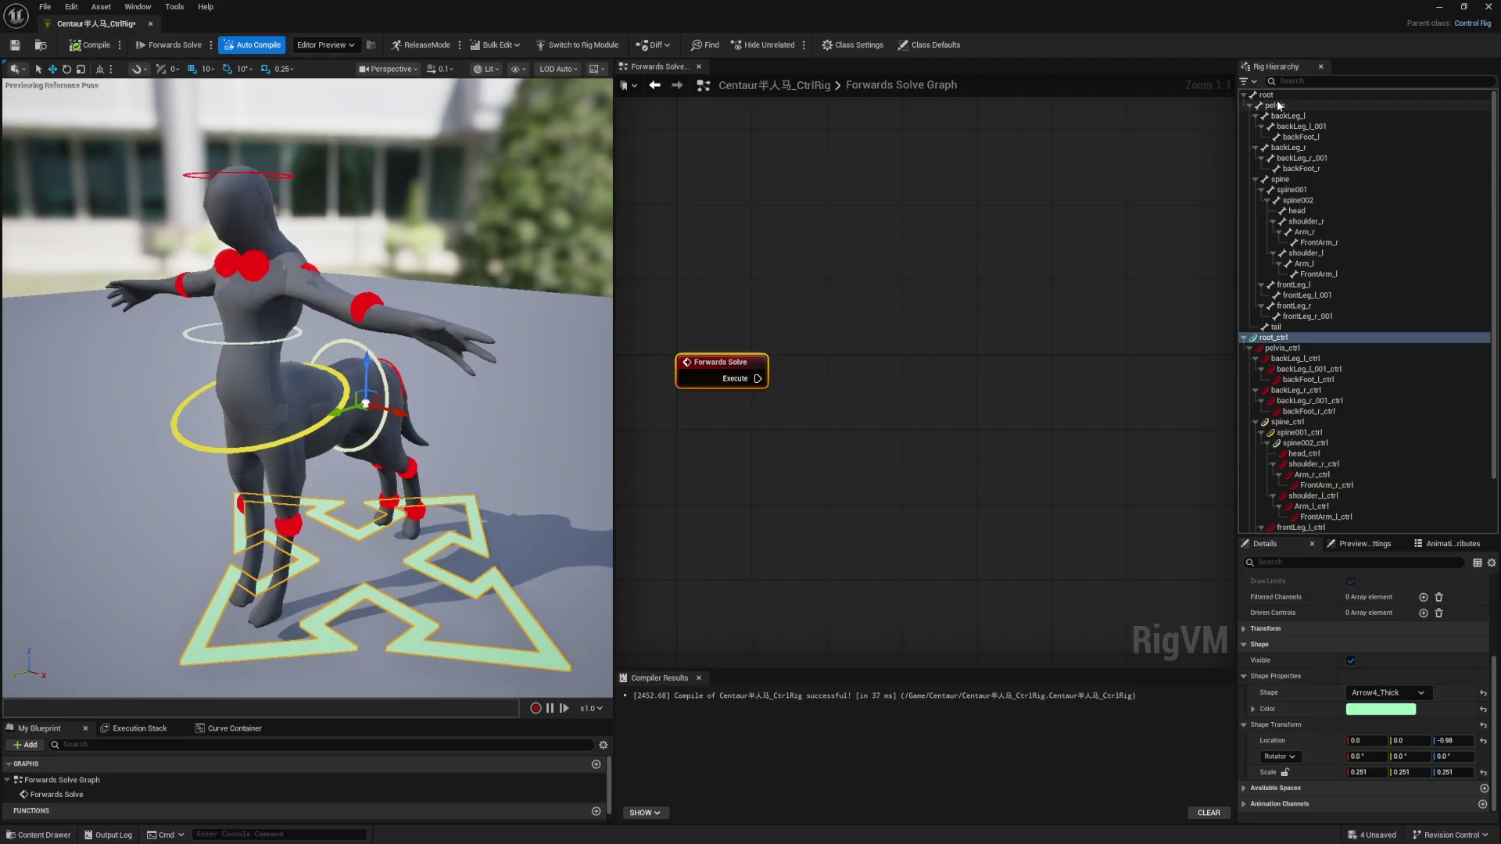
pyautogui.click(1260, 95)
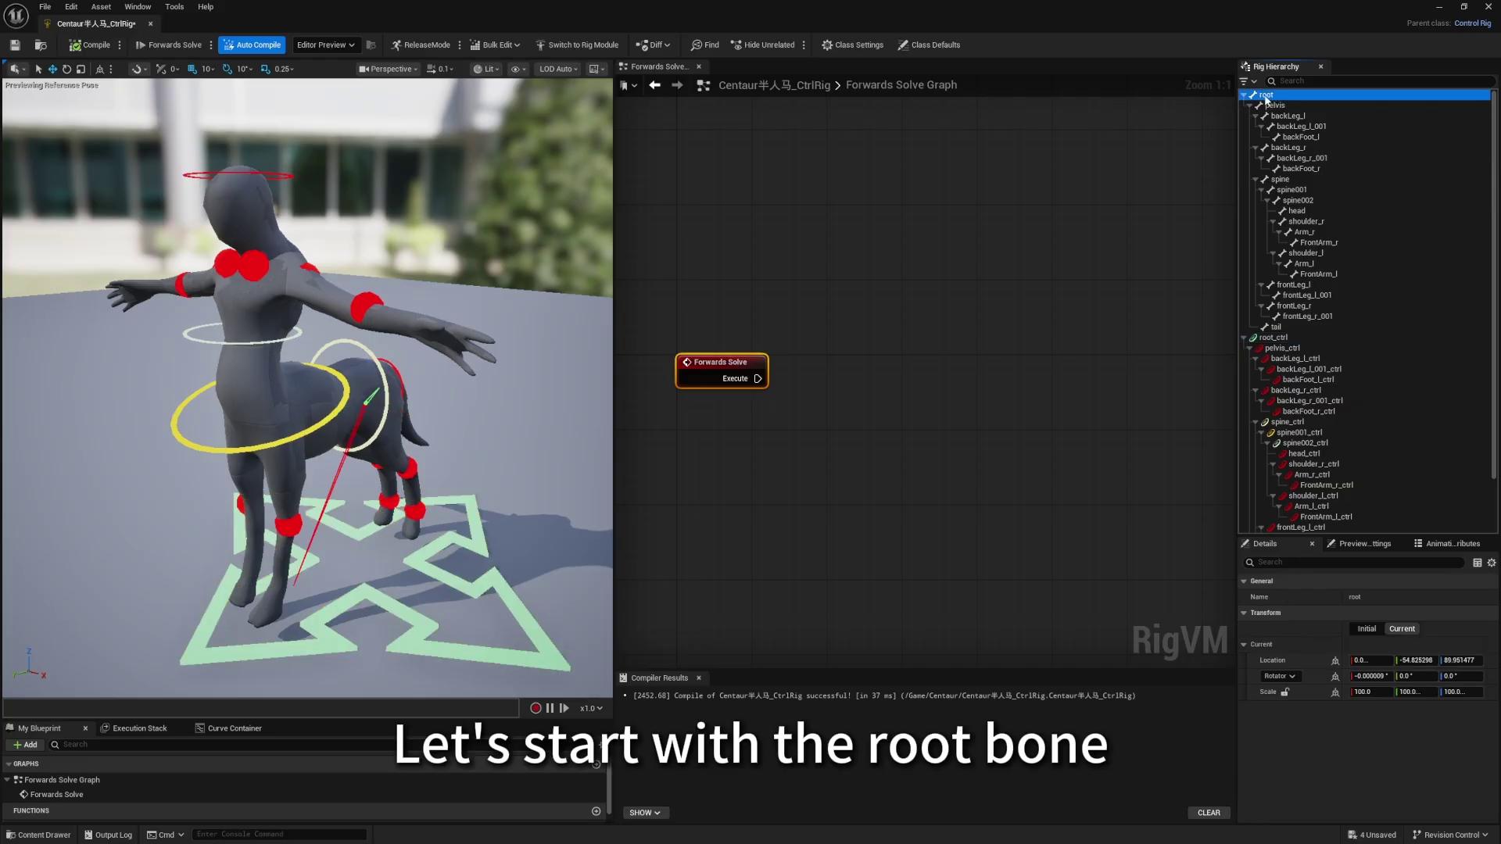
pyautogui.moveTo(1271, 100); pyautogui.dragTo(987, 255)
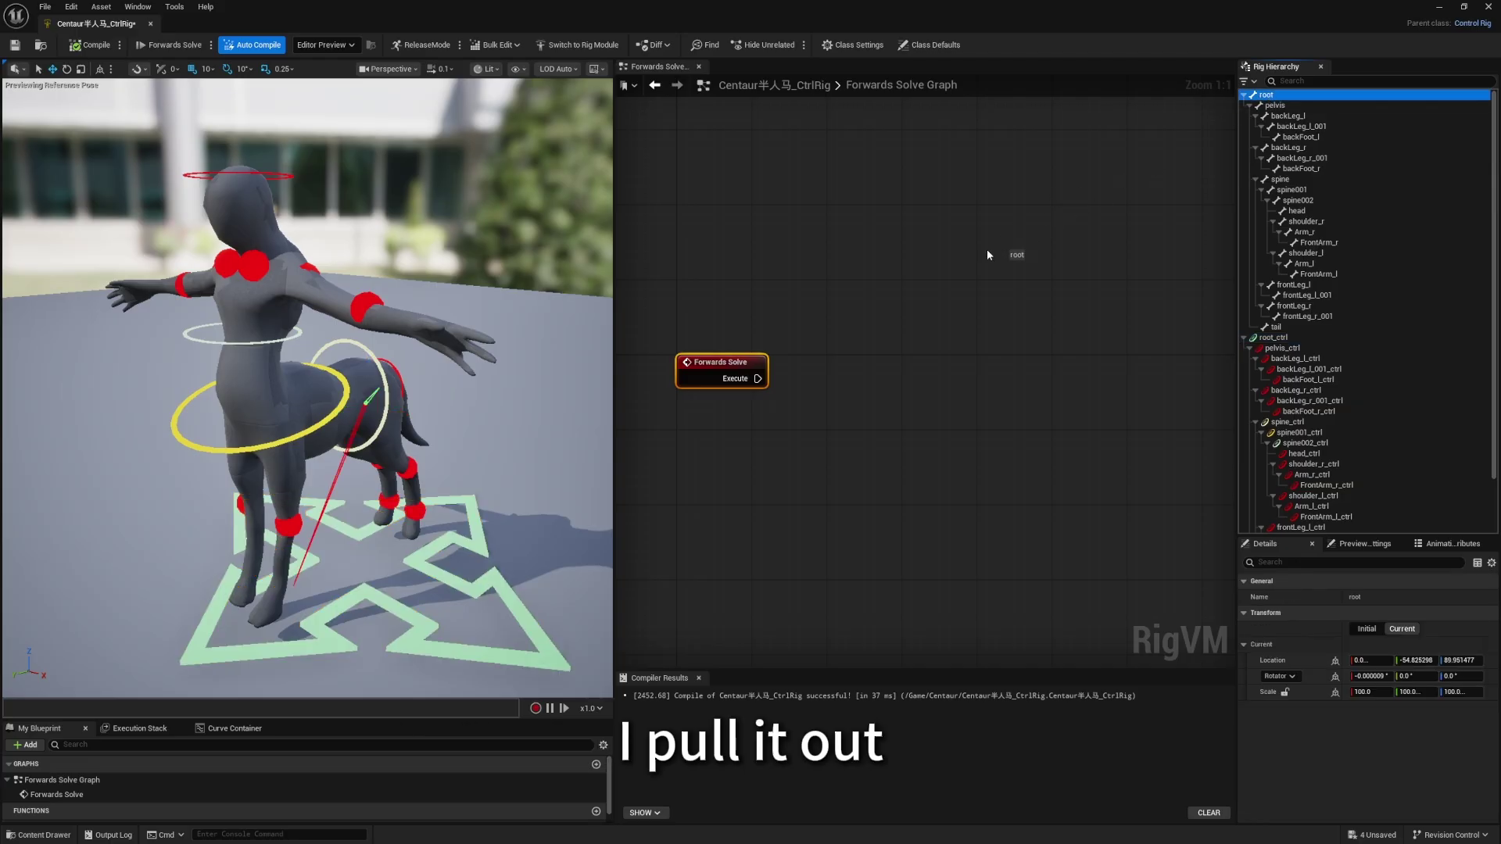
pyautogui.moveTo(821, 347); pyautogui.dragTo(822, 349)
pyautogui.click(860, 380)
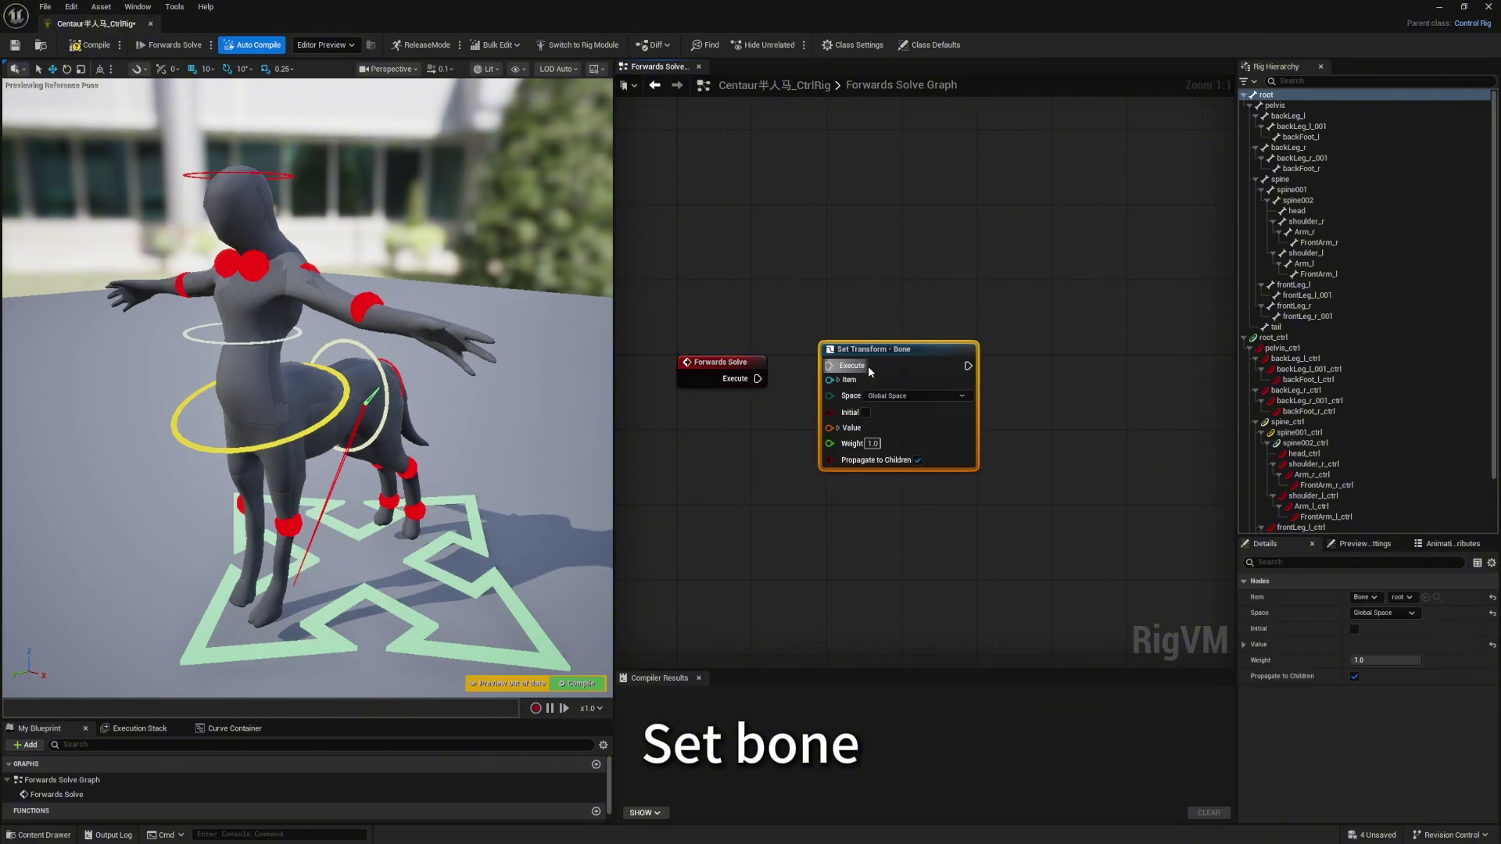
pyautogui.click(838, 380)
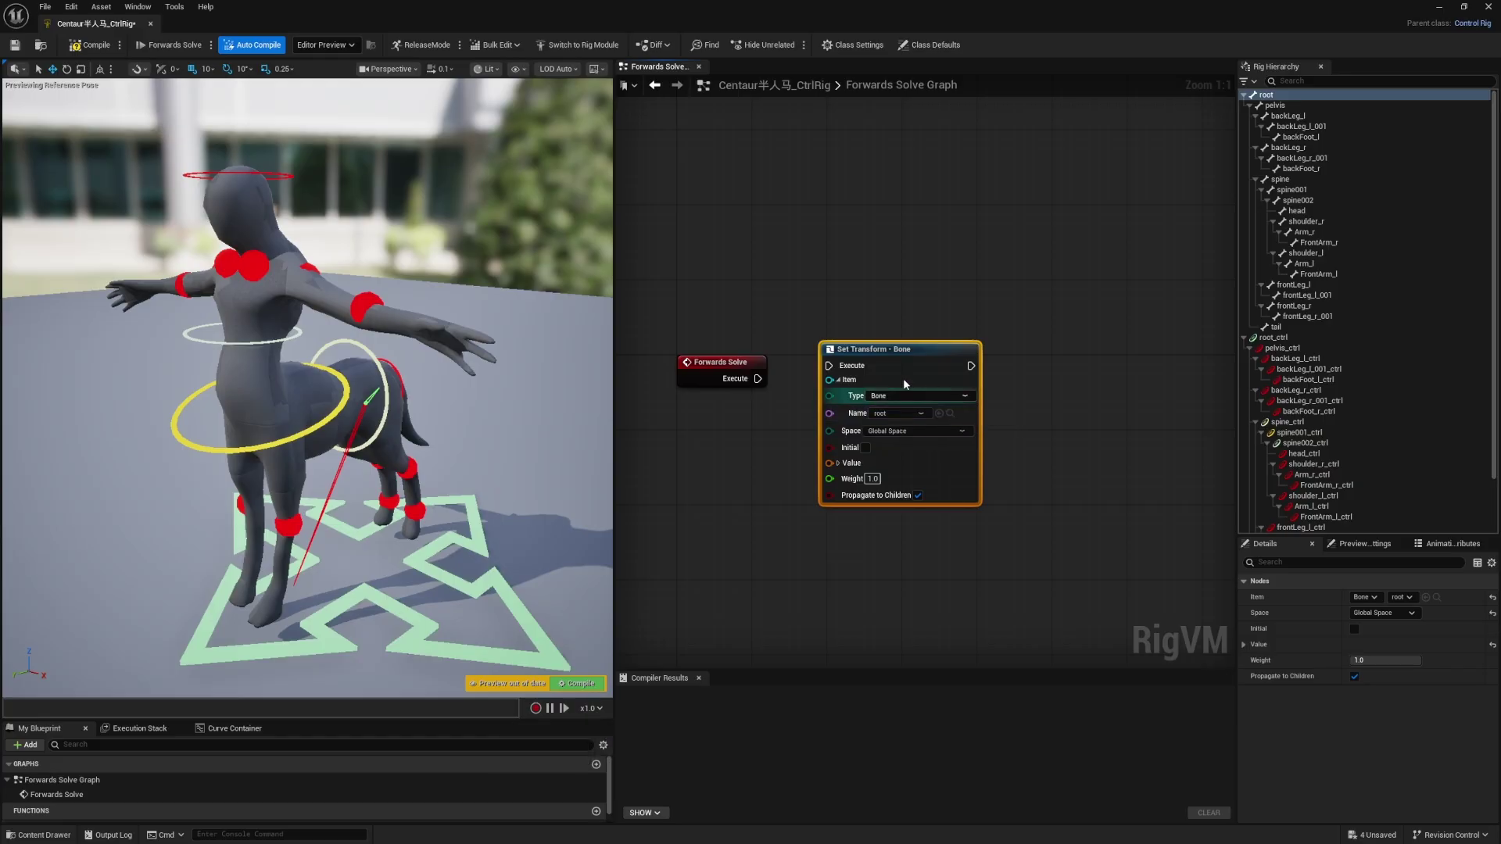
pyautogui.moveTo(896, 351); pyautogui.dragTo(903, 337)
pyautogui.moveTo(744, 462); pyautogui.dragTo(817, 417, button='right')
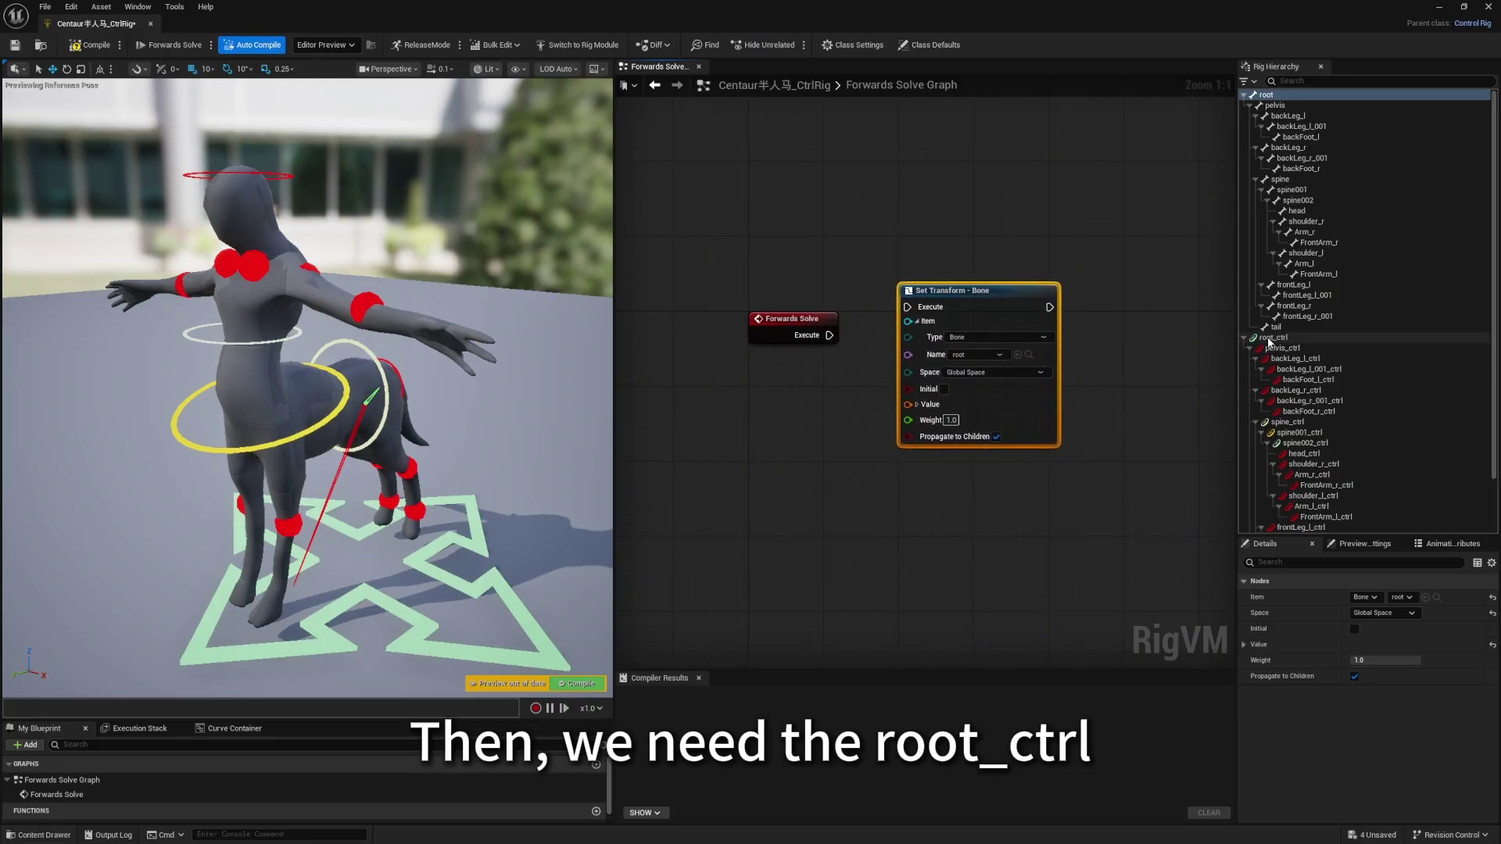
# Add a Get Transform - Control node for root_ctrl below the Forwards Solve node, with its Item details expanded.
pyautogui.moveTo(1273, 337); pyautogui.dragTo(929, 406)
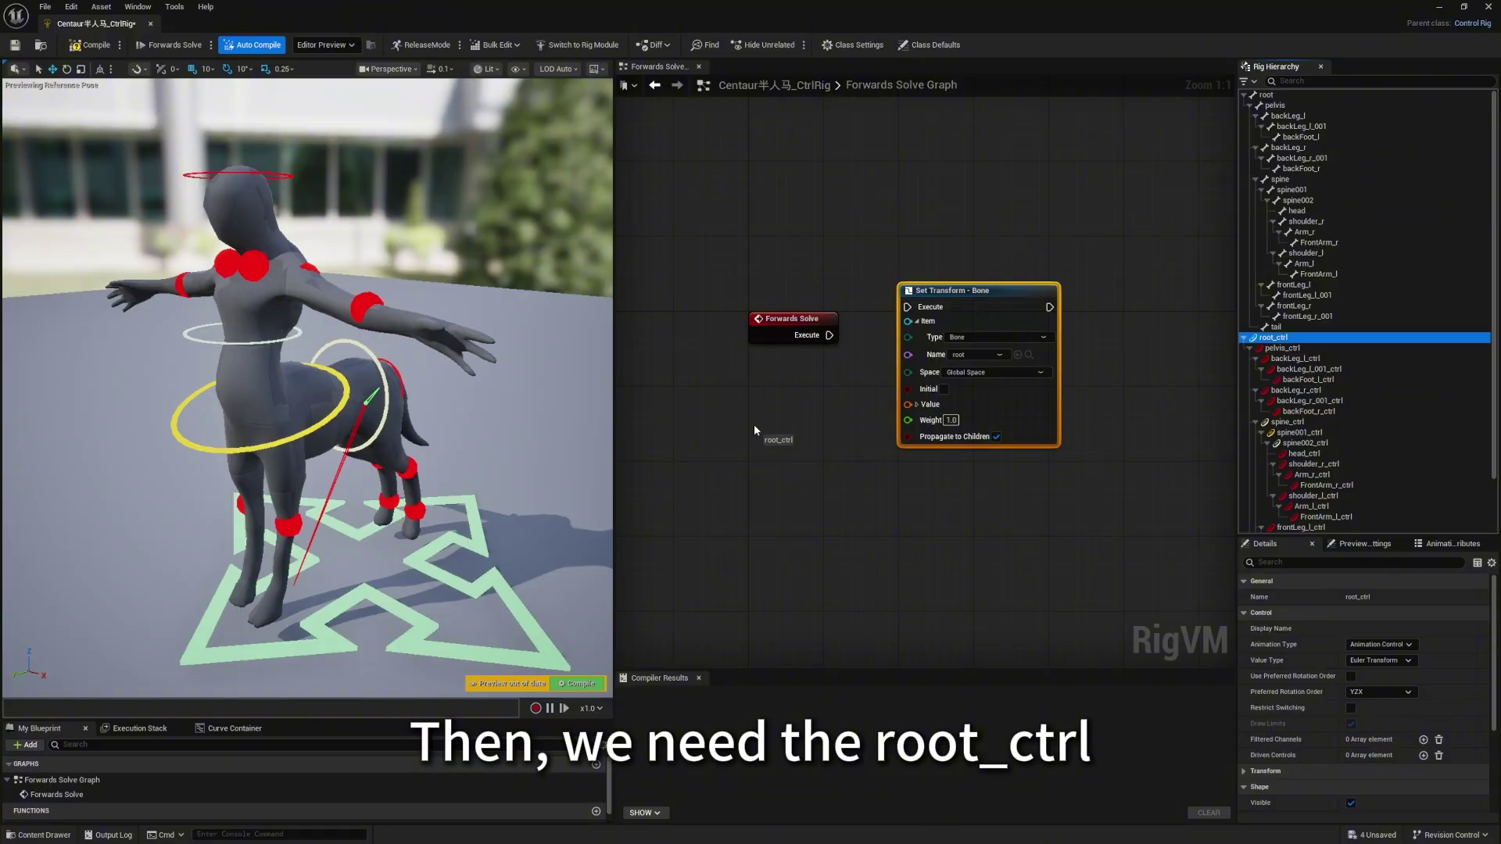
pyautogui.moveTo(755, 429); pyautogui.dragTo(755, 429)
pyautogui.click(793, 451)
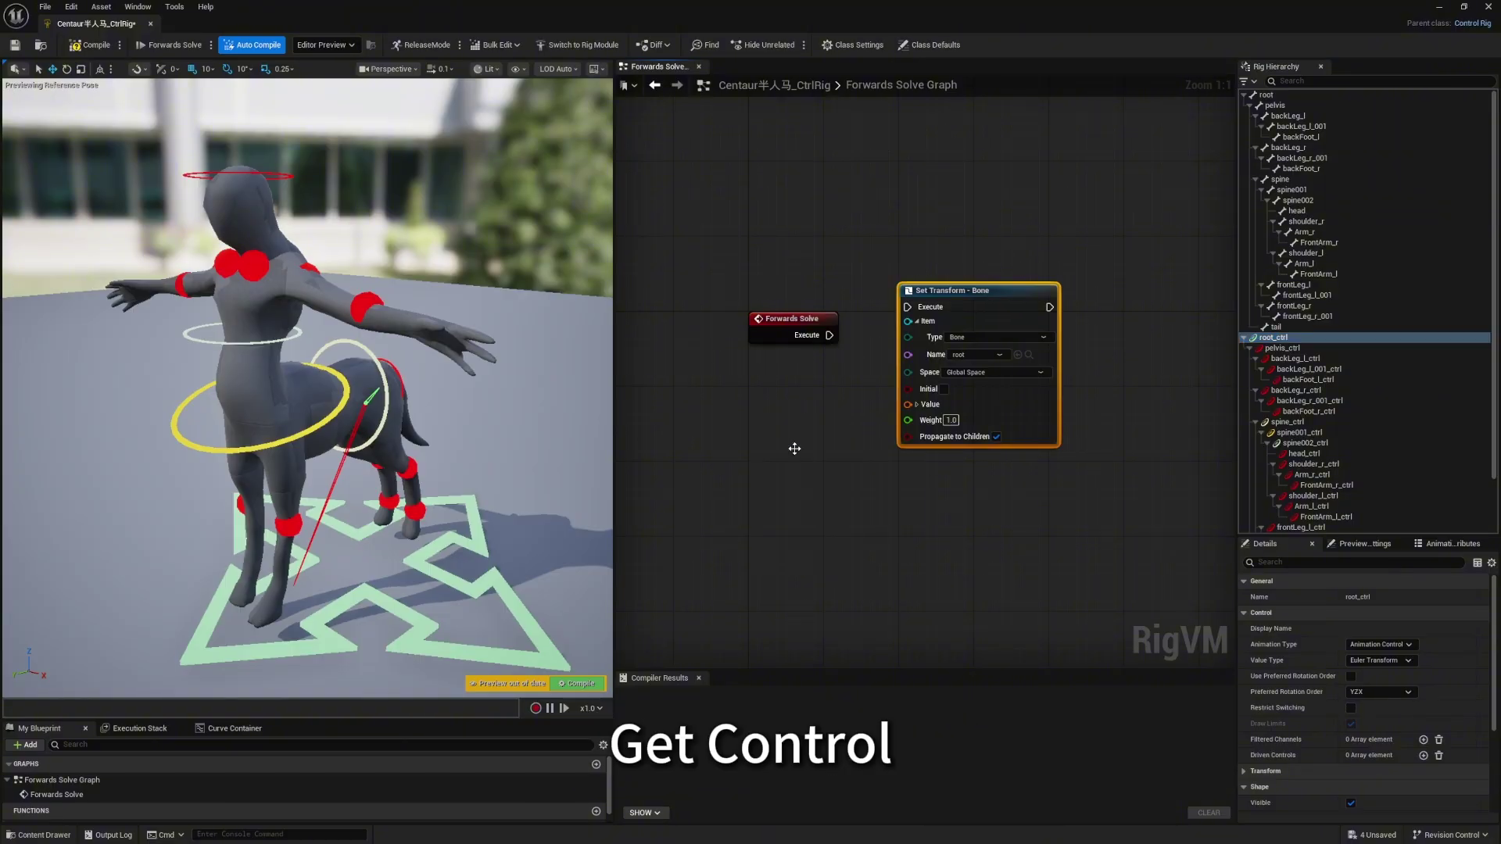
pyautogui.moveTo(770, 492); pyautogui.dragTo(733, 492)
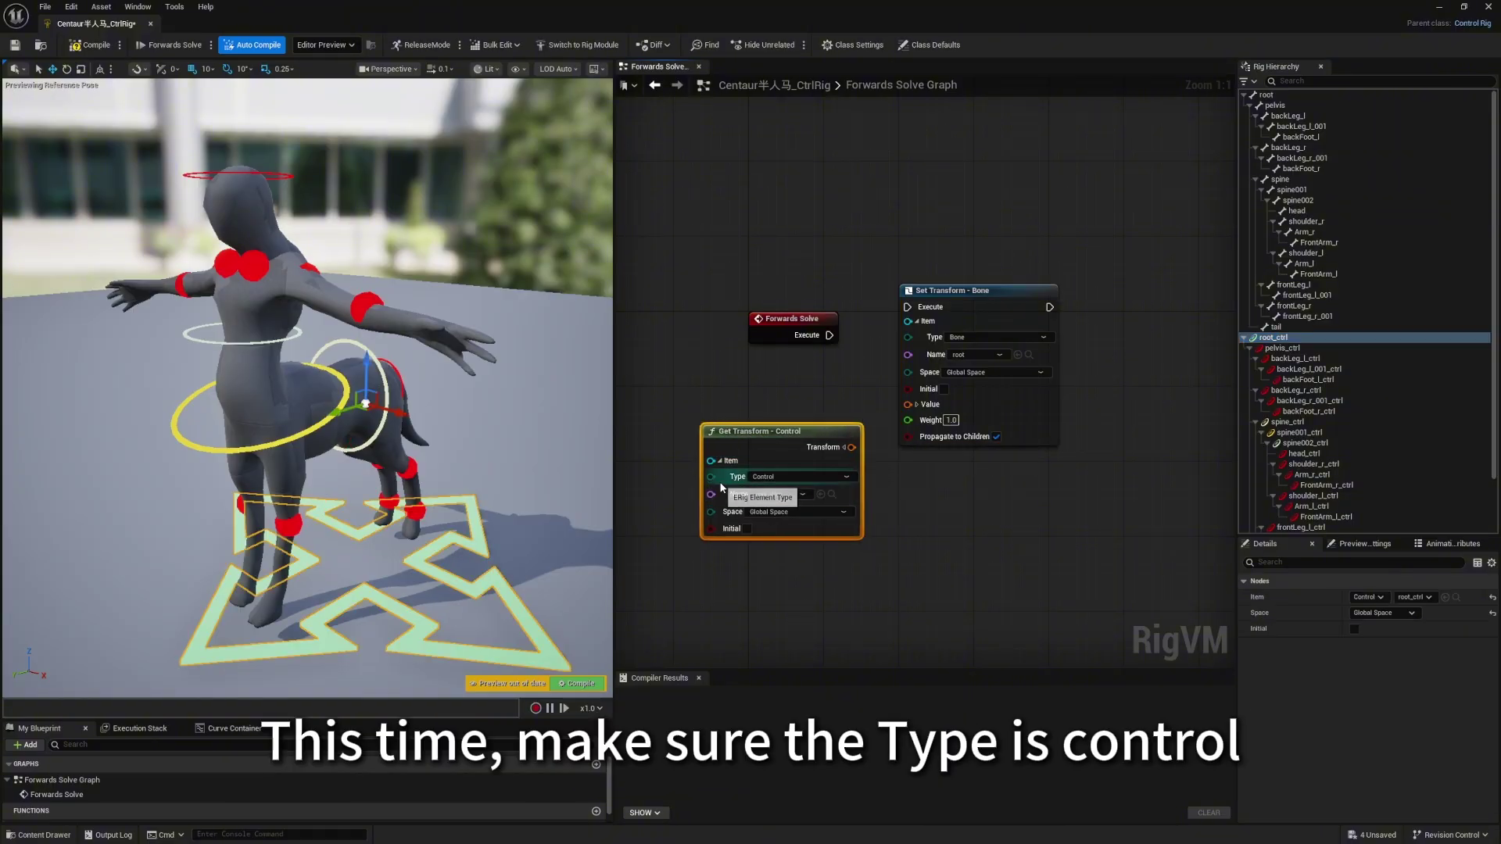
# Connect root_ctrl's Transform to the root bone node's Value, and Forwards Solve's Execute to the Set Transform - Bone node.
pyautogui.moveTo(795, 448); pyautogui.dragTo(909, 406)
pyautogui.moveTo(829, 336); pyautogui.dragTo(926, 306)
pyautogui.moveTo(944, 295); pyautogui.dragTo(944, 314)
# Test root_ctrl by moving it vertically in the viewport, and line up the Forwards Solve node with the Set Transform - Bone node.
pyautogui.click(379, 519)
pyautogui.moveTo(365, 374)
pyautogui.mouseDown()
pyautogui.moveTo(353, 346)
pyautogui.moveTo(366, 274)
pyautogui.moveTo(361, 390)
pyautogui.moveTo(367, 368)
pyautogui.mouseUp()
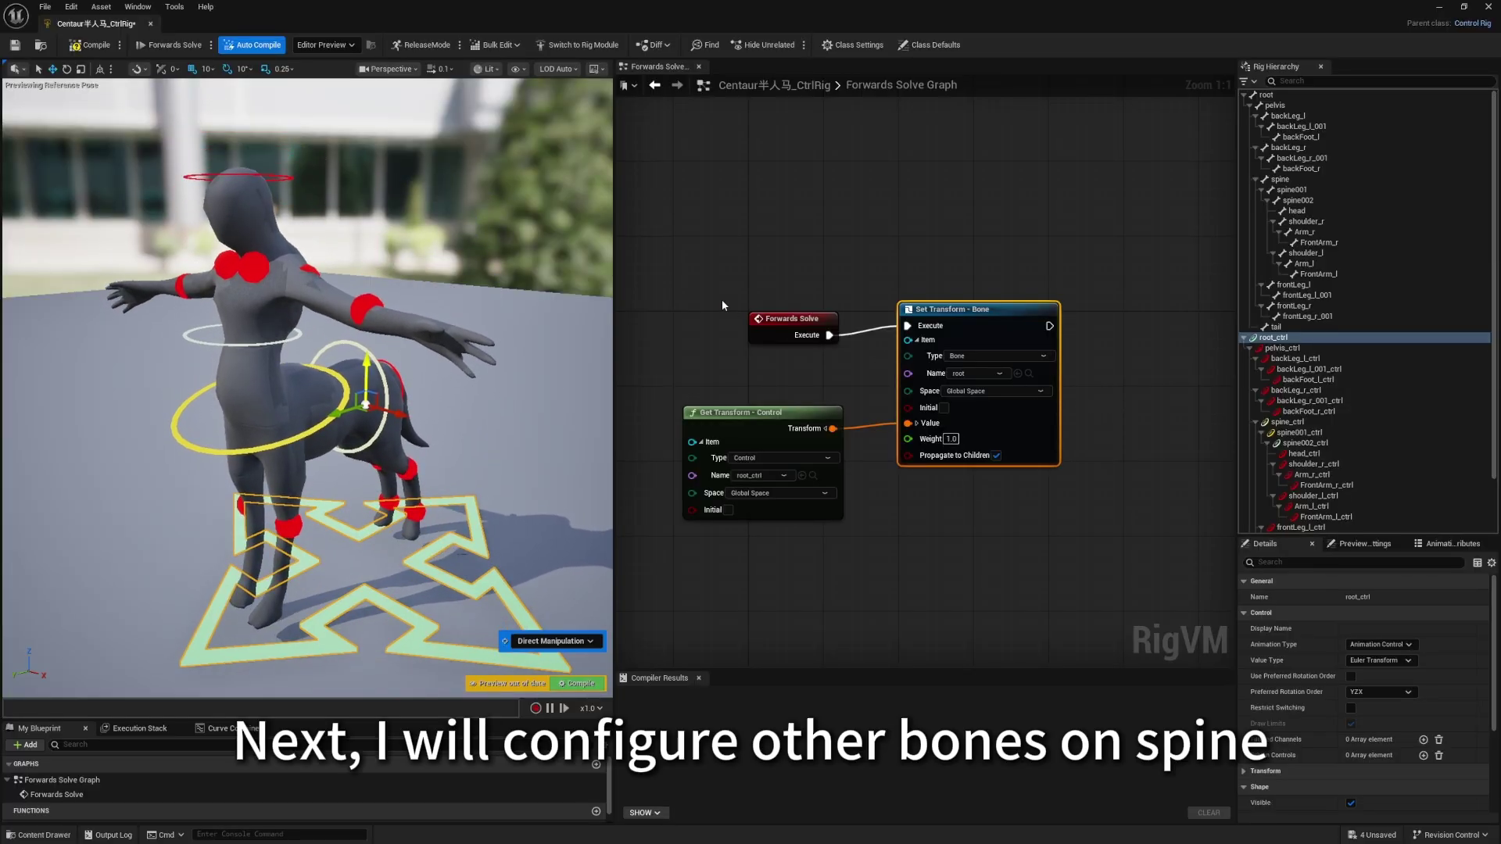
pyautogui.moveTo(759, 321); pyautogui.dragTo(727, 315)
pyautogui.moveTo(1155, 395); pyautogui.dragTo(1078, 411, button='right')
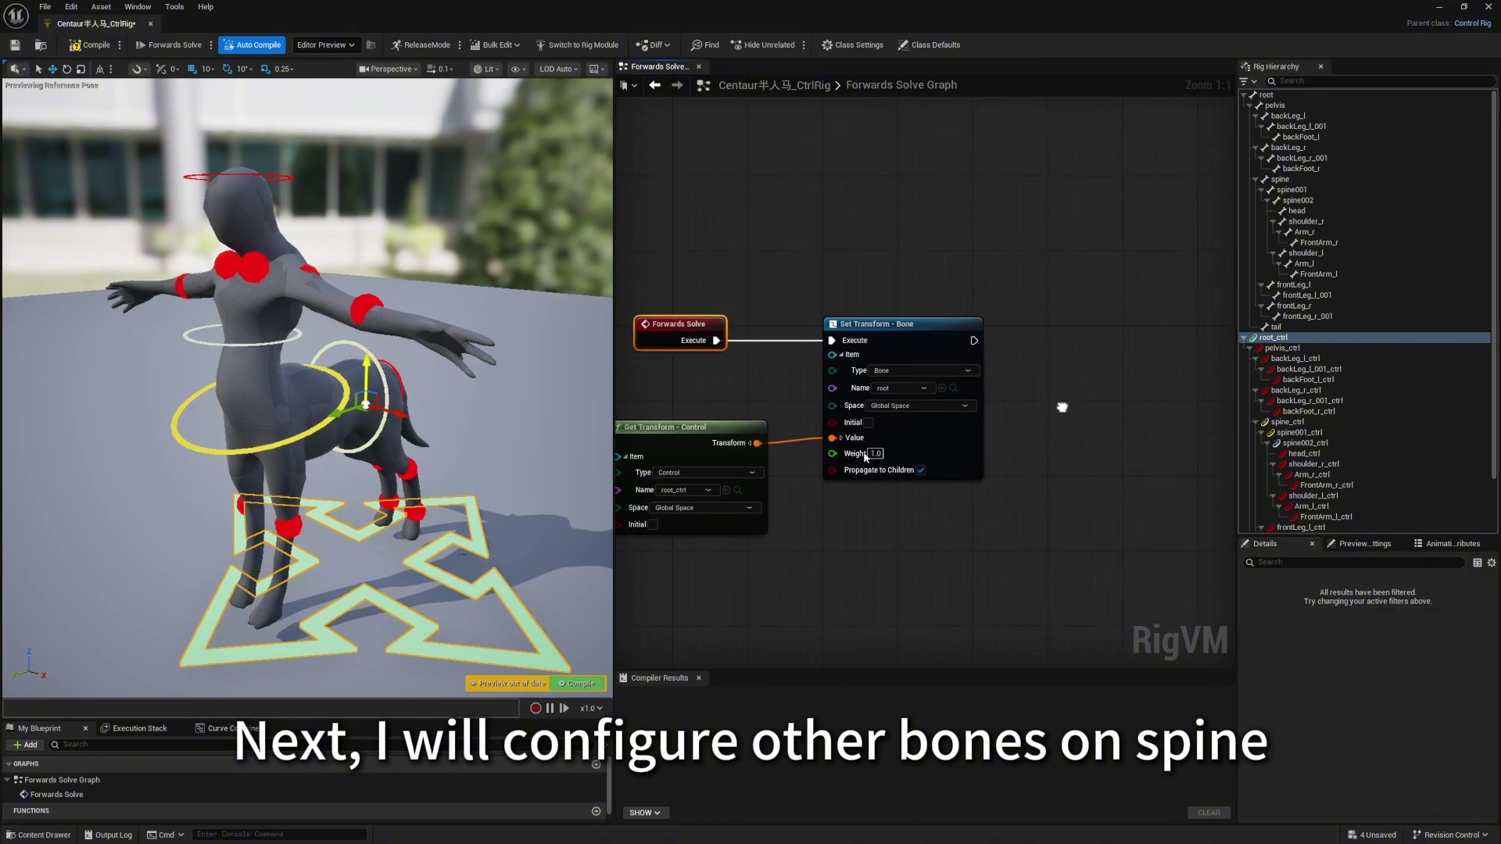
# Add Set Transform - Bone nodes for the pelvis, spine, spine001, spine002 and head bones after the root bone node.
pyautogui.click(1295, 350)
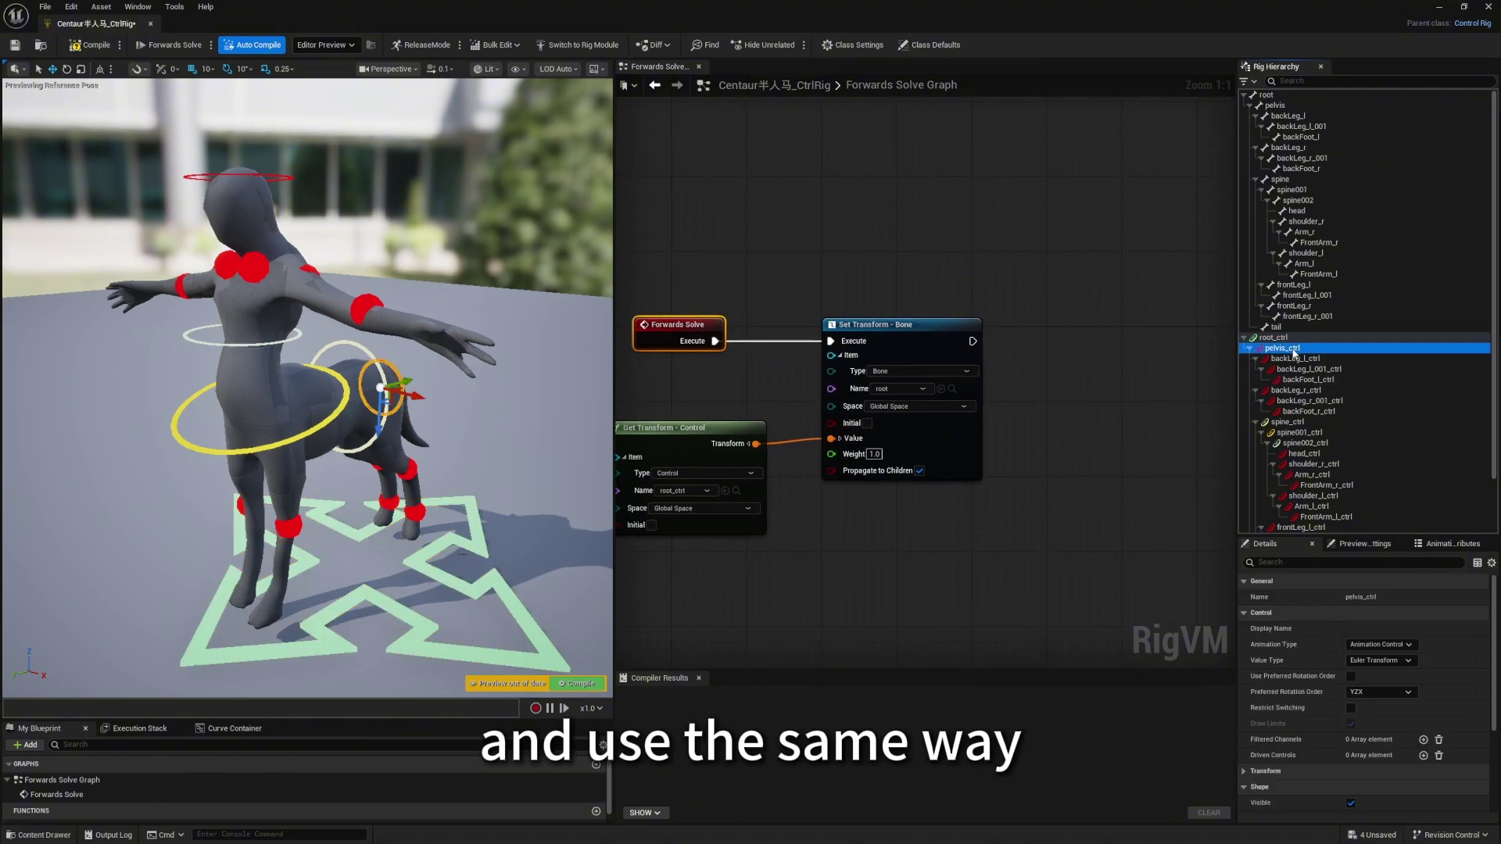
pyautogui.click(1276, 106)
pyautogui.keyDown('ctrl'); pyautogui.click(1283, 179); pyautogui.keyUp('ctrl')
pyautogui.keyDown('ctrl'); pyautogui.click(1293, 190); pyautogui.keyUp('ctrl')
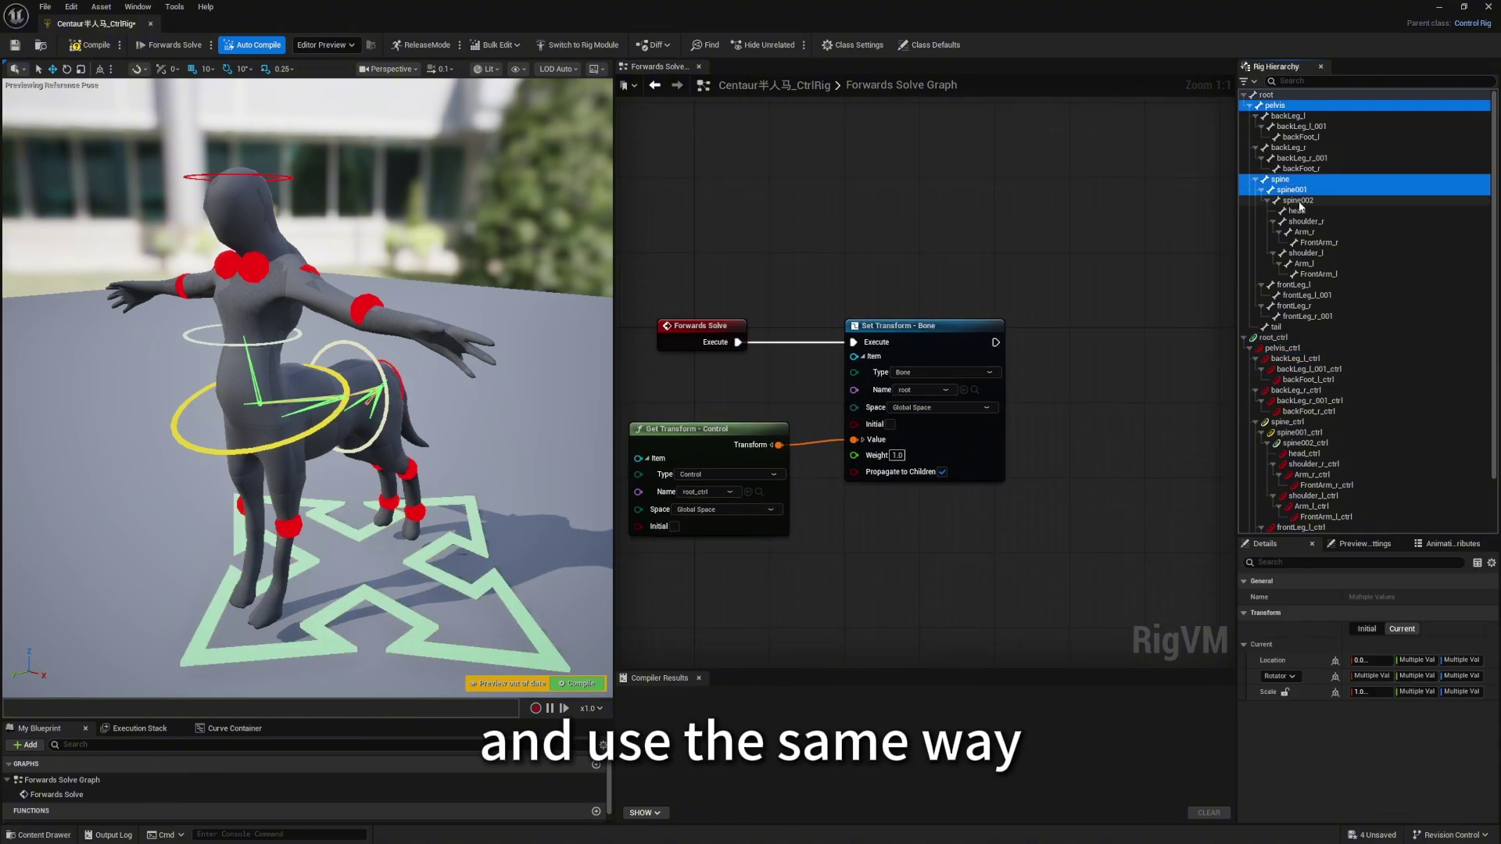
pyautogui.keyDown('ctrl'); pyautogui.click(1298, 201); pyautogui.keyUp('ctrl')
pyautogui.keyDown('ctrl'); pyautogui.click(1298, 211); pyautogui.keyUp('ctrl')
pyautogui.moveTo(1298, 211); pyautogui.dragTo(1080, 344)
pyautogui.click(1157, 383)
pyautogui.click(1044, 314)
pyautogui.scroll(-3, 1048, 399)
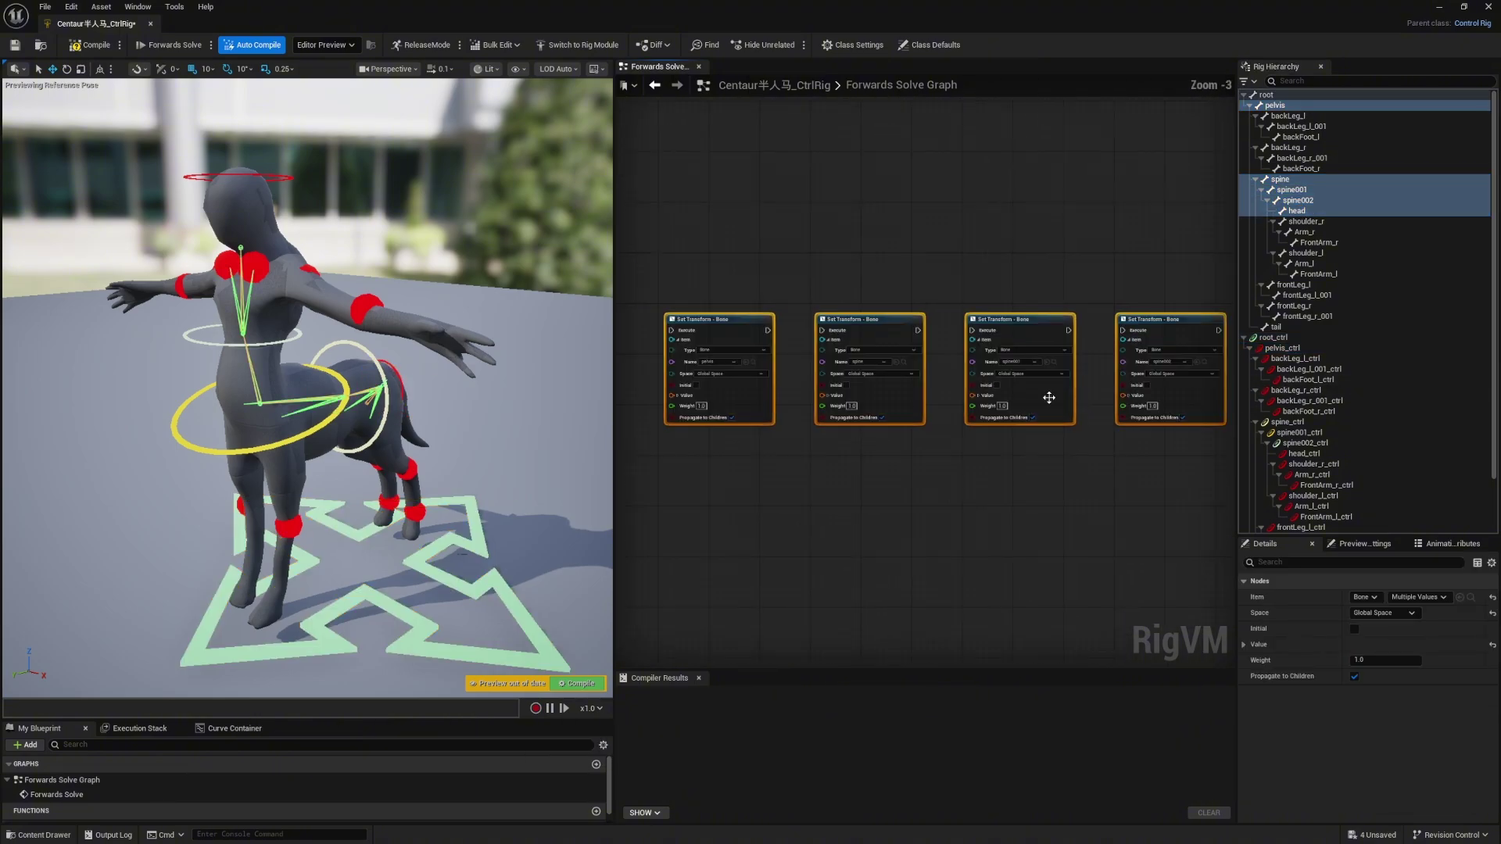
# Add Get Transform - Control nodes for pelvis_ctrl, spine_ctrl, spine001_ctrl, spine002_ctrl and head_ctrl below the bone nodes.
pyautogui.click(1280, 349)
pyautogui.moveTo(1281, 349); pyautogui.dragTo(714, 444)
pyautogui.click(1287, 422)
pyautogui.keyDown('shift'); pyautogui.click(1302, 453); pyautogui.keyUp('shift')
pyautogui.moveTo(1292, 425); pyautogui.dragTo(881, 400)
pyautogui.moveTo(944, 411); pyautogui.dragTo(896, 403)
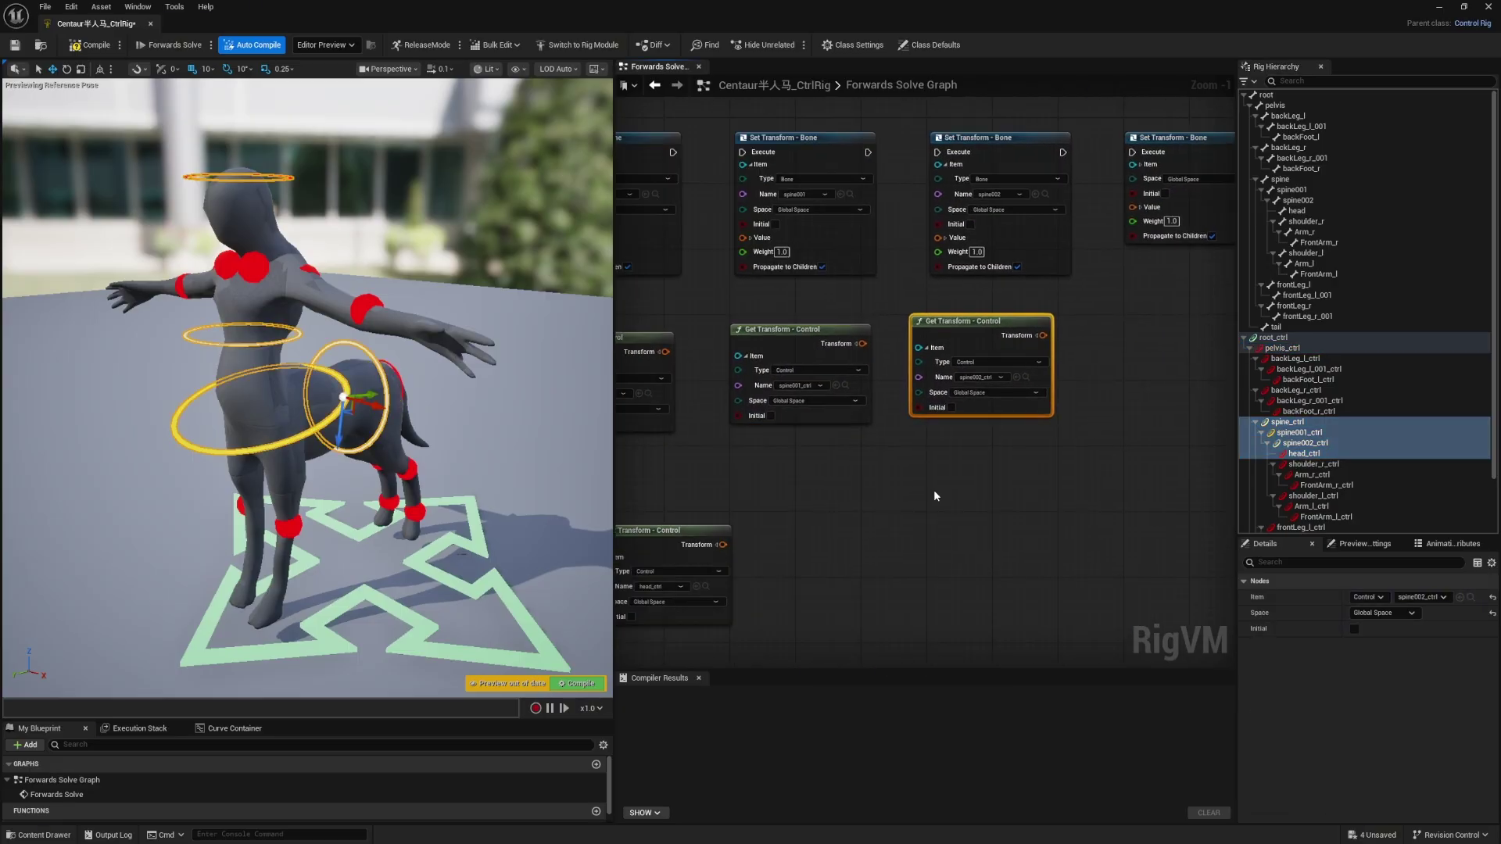
# Line up the pelvis, spine and head control nodes and connect each Transform to the matching bone node's Value, chaining the bone nodes' execution.
pyautogui.moveTo(946, 325); pyautogui.dragTo(1110, 329)
pyautogui.moveTo(1133, 237); pyautogui.dragTo(1204, 342)
pyautogui.moveTo(862, 343); pyautogui.dragTo(742, 237)
pyautogui.moveTo(1043, 335); pyautogui.dragTo(937, 238)
pyautogui.moveTo(695, 313); pyautogui.dragTo(1158, 346, button='right')
pyautogui.moveTo(1128, 385); pyautogui.dragTo(1009, 271)
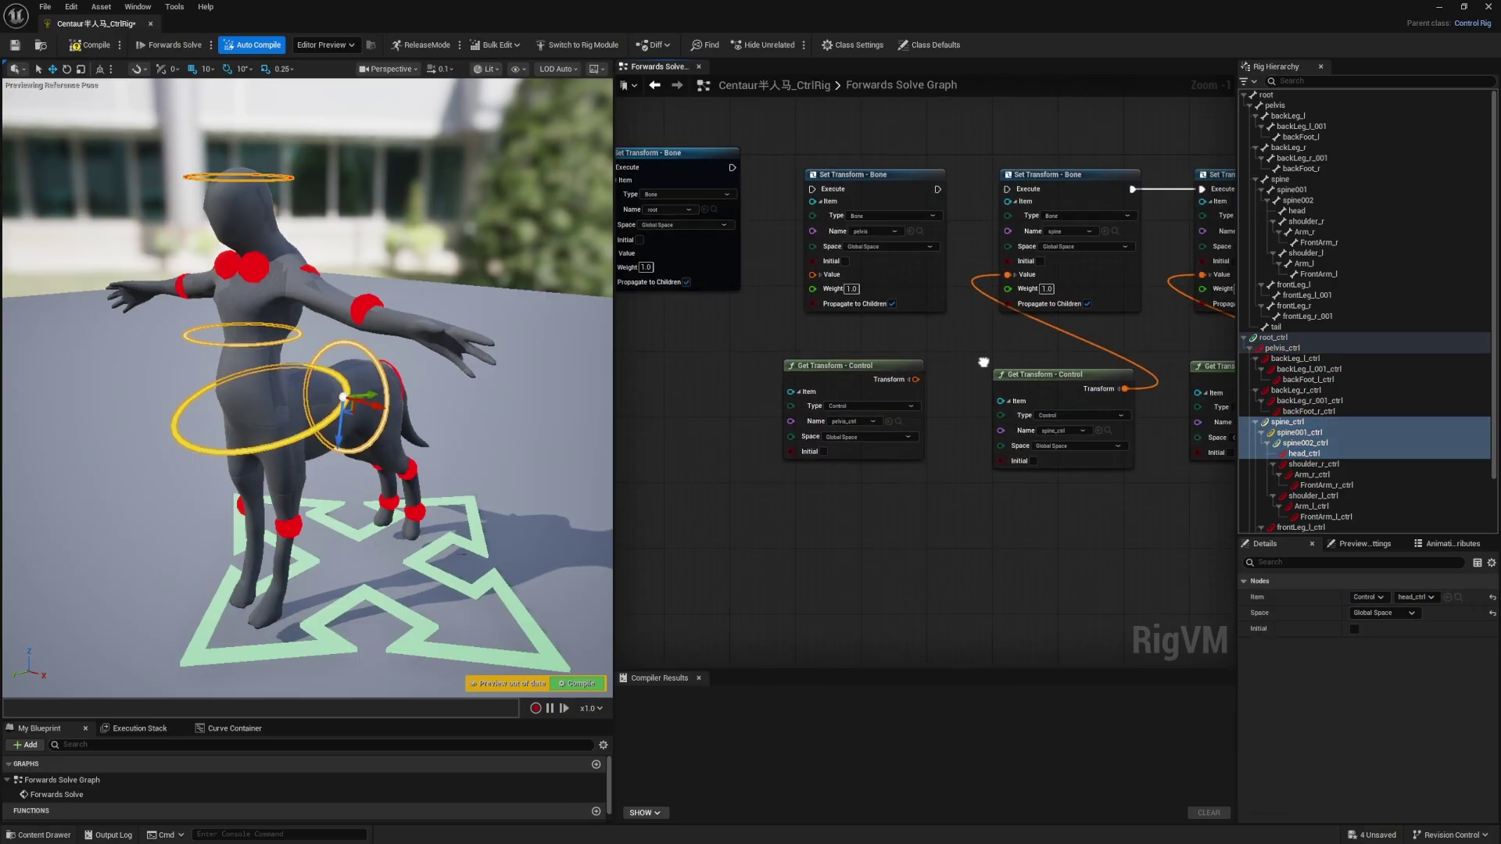
pyautogui.moveTo(914, 377); pyautogui.dragTo(813, 271)
# Add a Set Transform - Bone node for tail and a Get Transform - Control node for tail_ctrl, and connect Transform to Value.
pyautogui.scroll(-1, 1095, 359)
pyautogui.moveTo(1220, 360); pyautogui.dragTo(626, 360, button='right')
pyautogui.click(1282, 328)
pyautogui.moveTo(1283, 327); pyautogui.dragTo(1033, 196)
pyautogui.scroll(-3, 1290, 438)
pyautogui.moveTo(1283, 507); pyautogui.dragTo(1020, 366)
pyautogui.moveTo(1130, 382); pyautogui.dragTo(1041, 259)
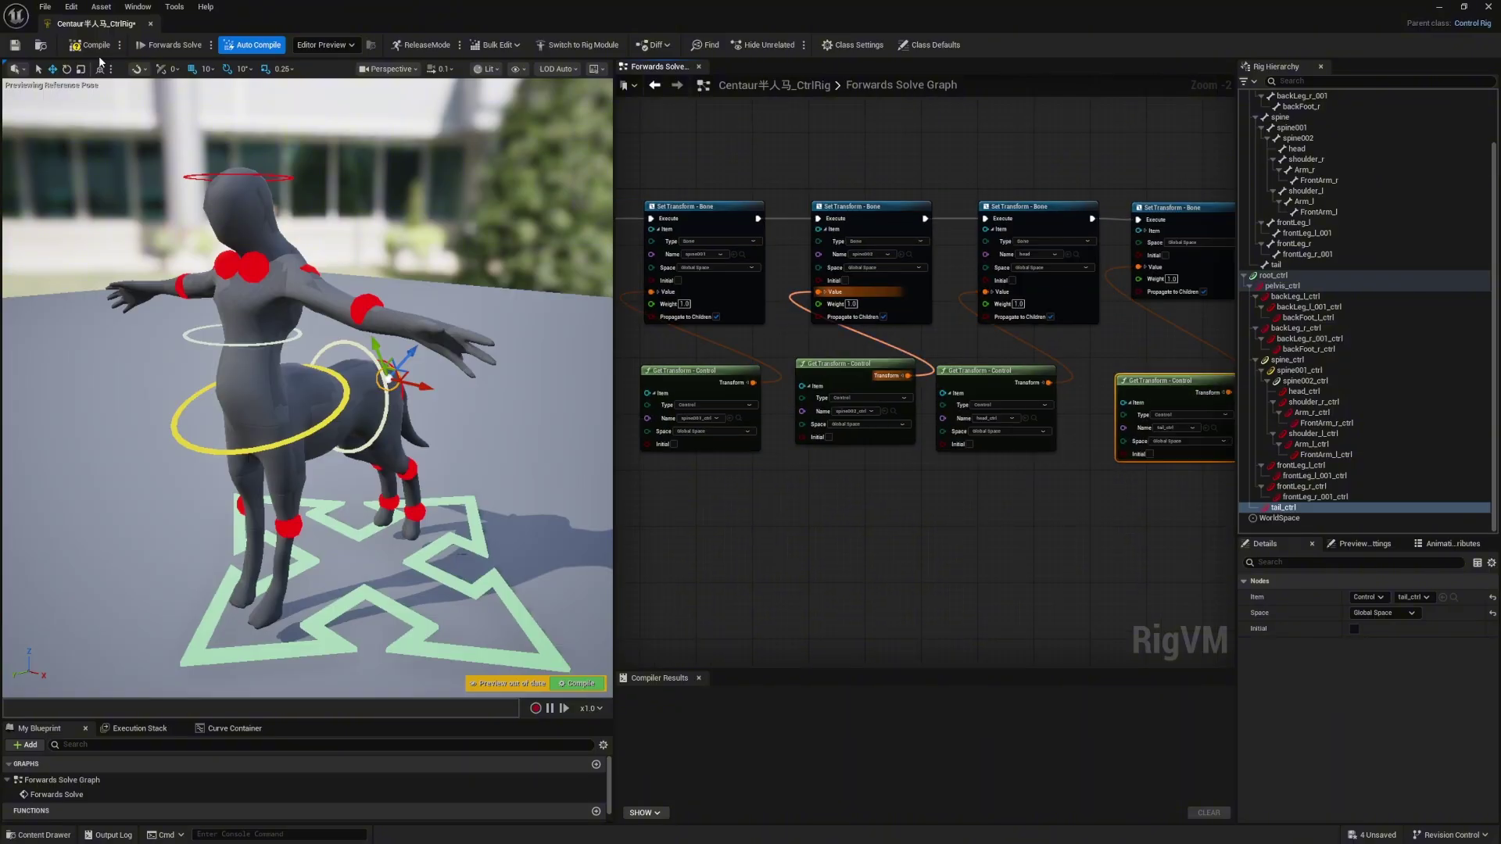
# Compile the rig and test the body controls by moving them in the viewport.
pyautogui.scroll(-2, 829, 328)
pyautogui.click(90, 44)
pyautogui.click(227, 451)
pyautogui.moveTo(229, 420)
pyautogui.mouseDown()
pyautogui.moveTo(294, 388)
pyautogui.moveTo(210, 428)
pyautogui.moveTo(230, 418)
pyautogui.mouseUp()
pyautogui.keyDown('alt'); pyautogui.moveTo(368, 426); pyautogui.dragTo(336, 454); pyautogui.keyUp('alt')
pyautogui.click(367, 376)
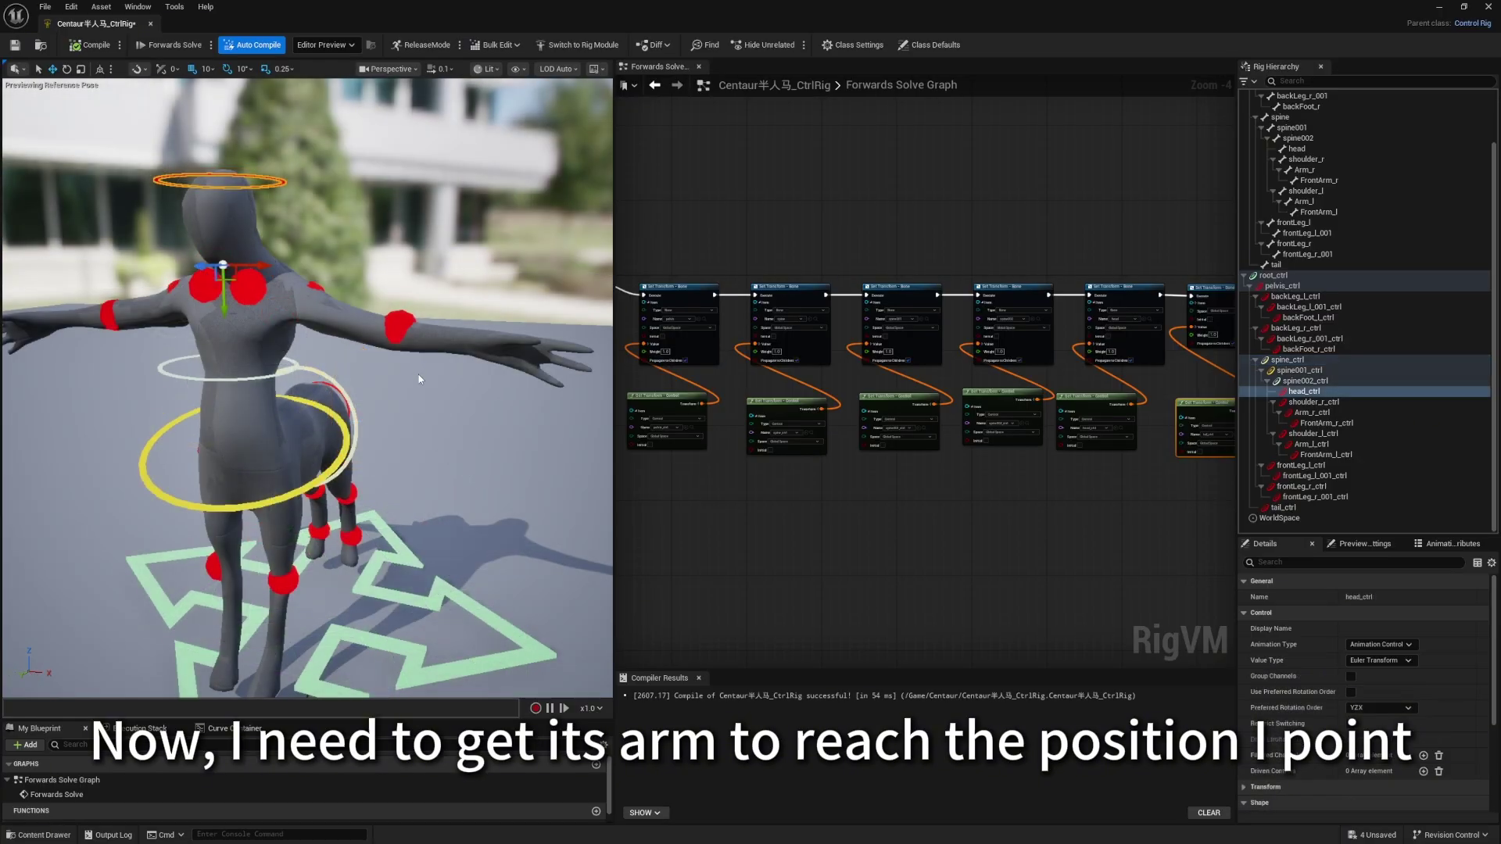
# Add a CCDIK node after the tail's Set Transform - Bone node and connect their Execute pins.
pyautogui.moveTo(727, 488); pyautogui.dragTo(924, 487, button='right')
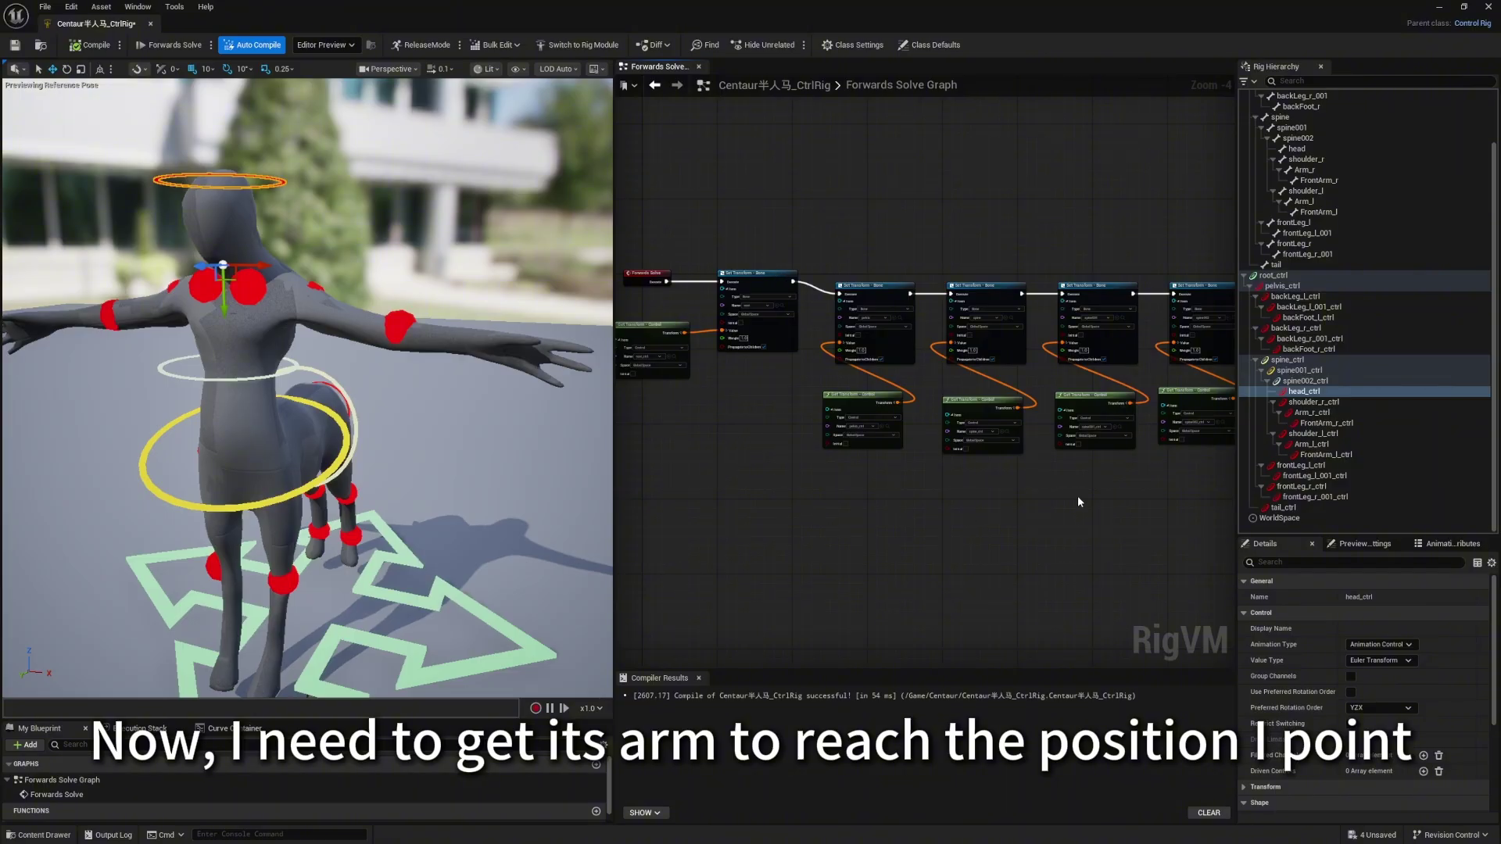
pyautogui.scroll(2, 969, 391)
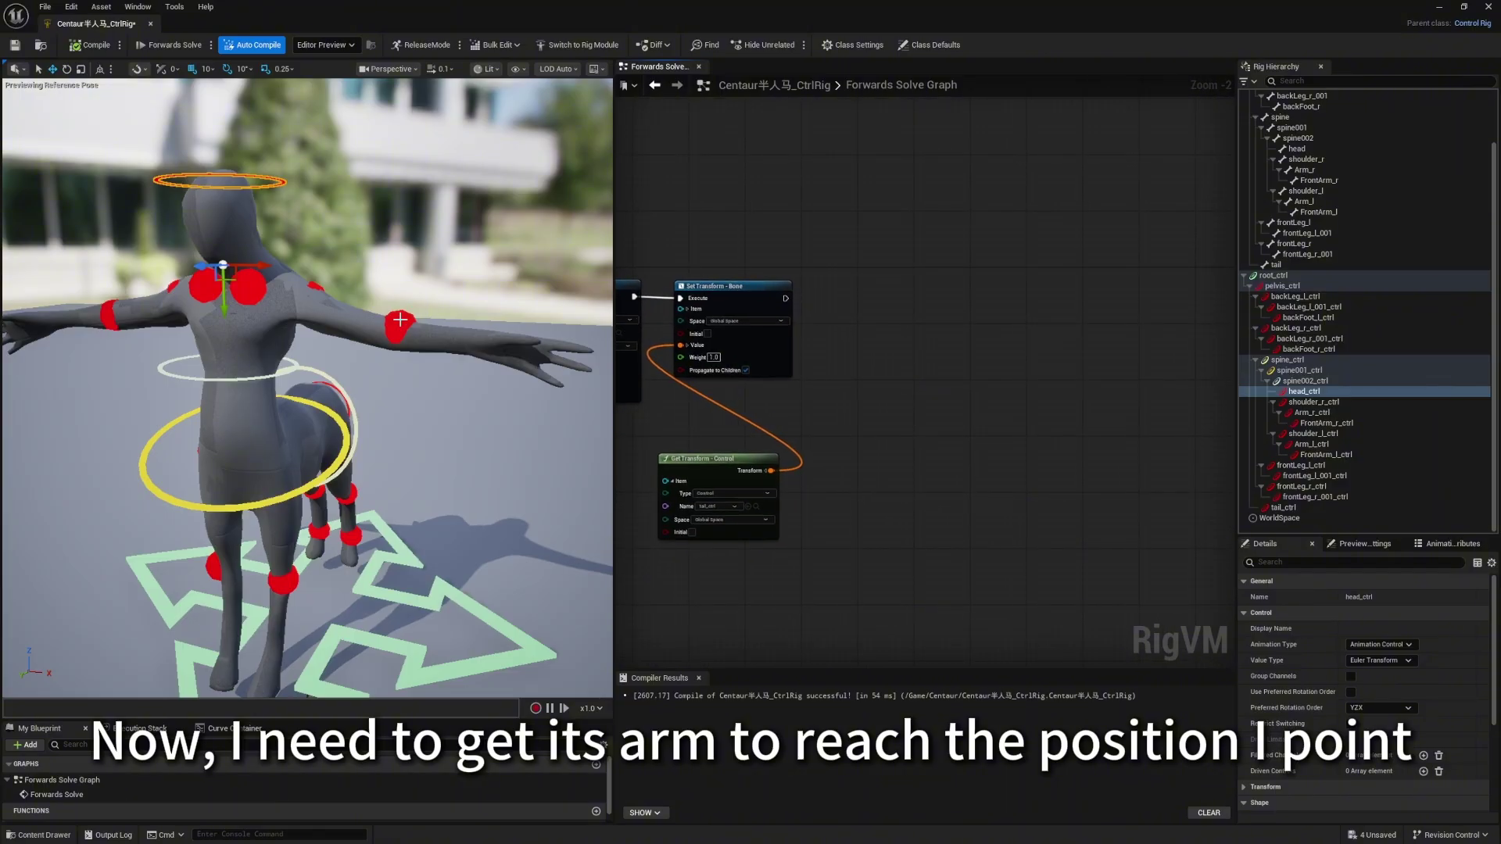
pyautogui.rightClick(862, 315)
pyautogui.write('ccd')
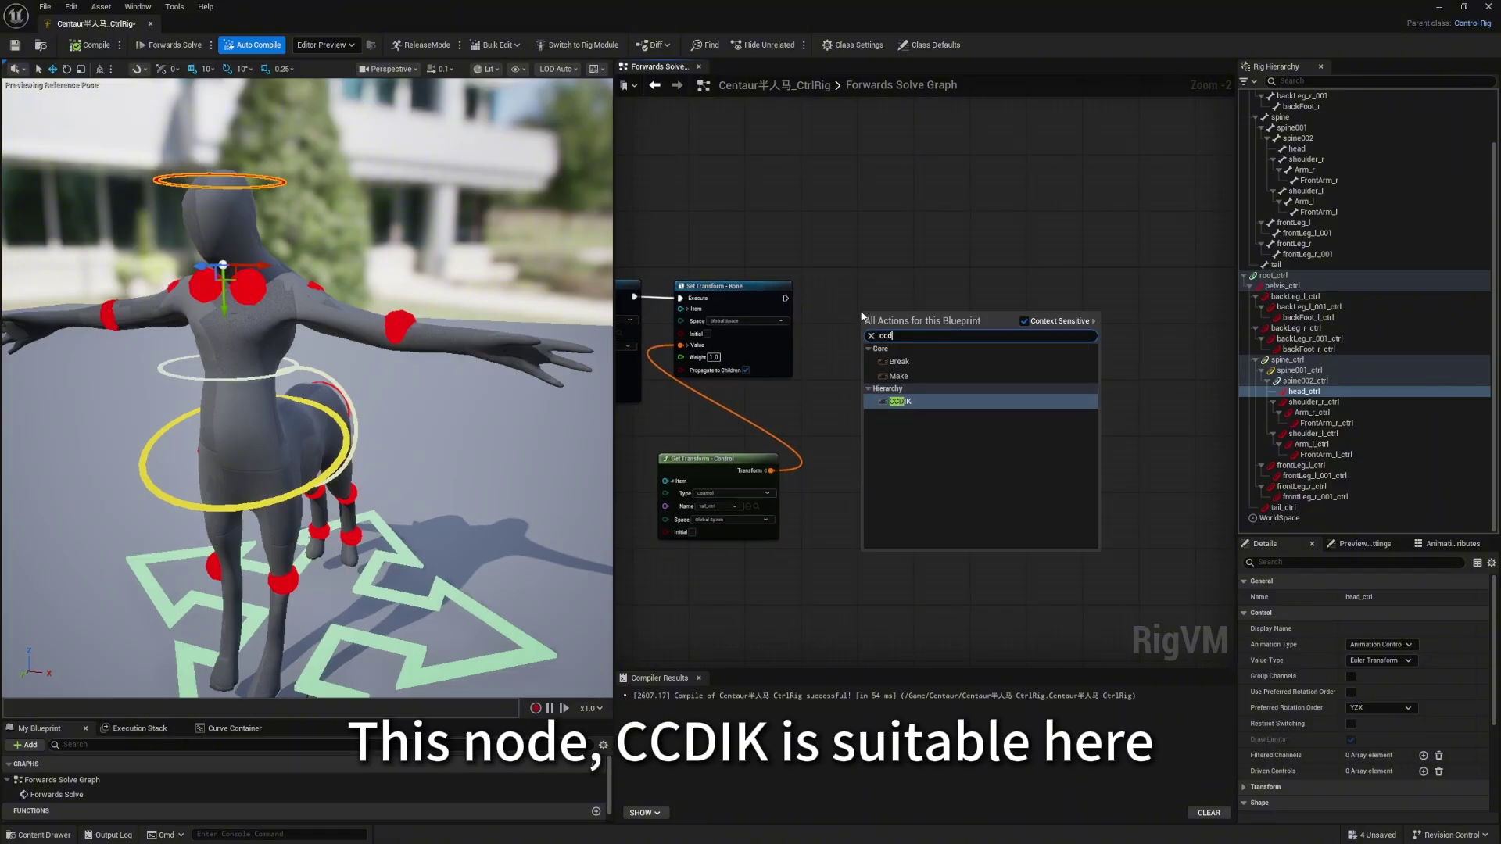
pyautogui.click(899, 402)
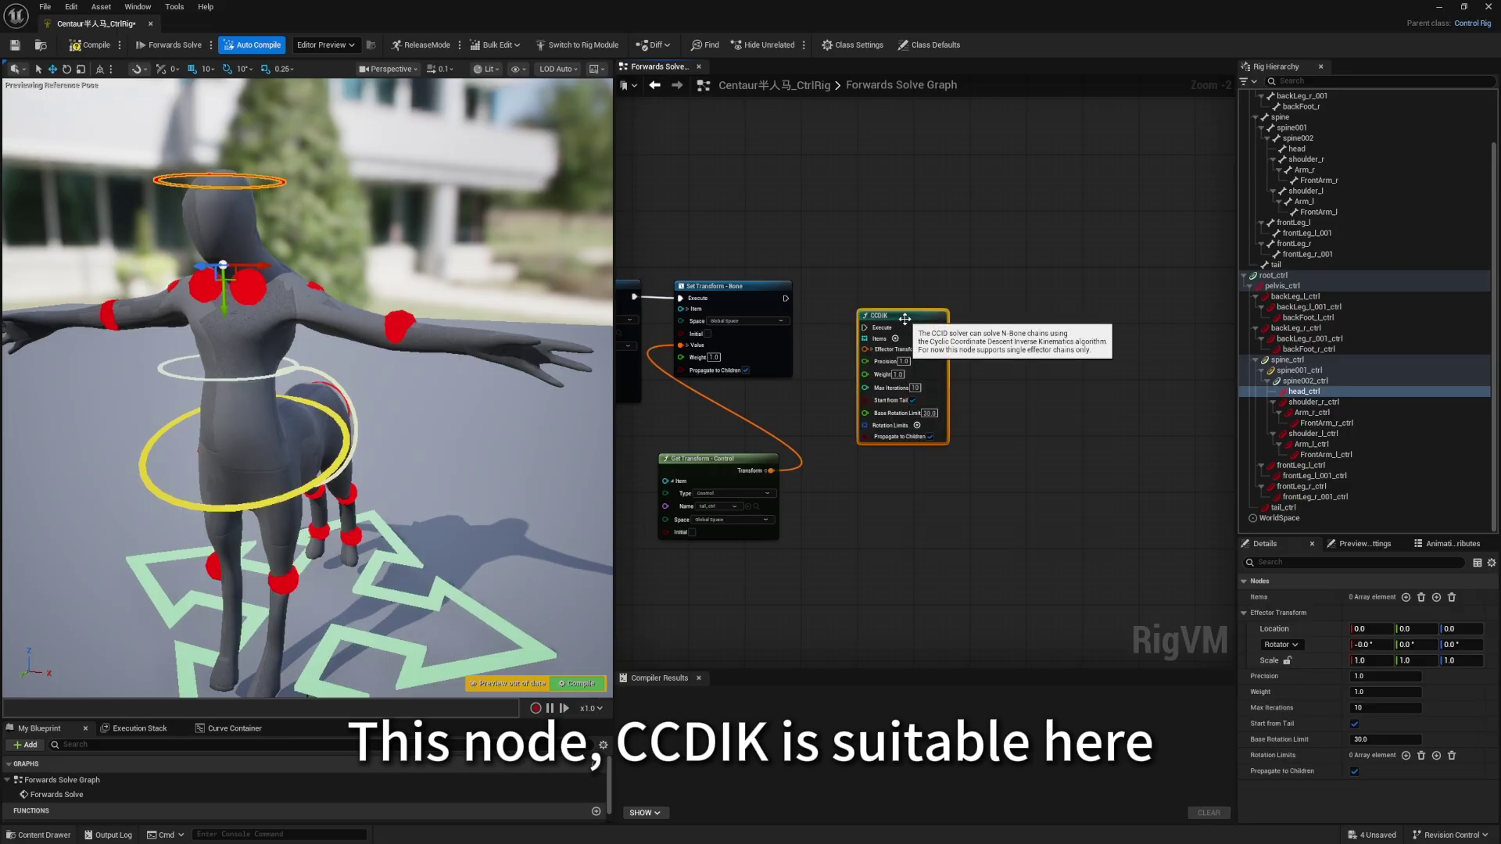
pyautogui.scroll(1, 835, 306)
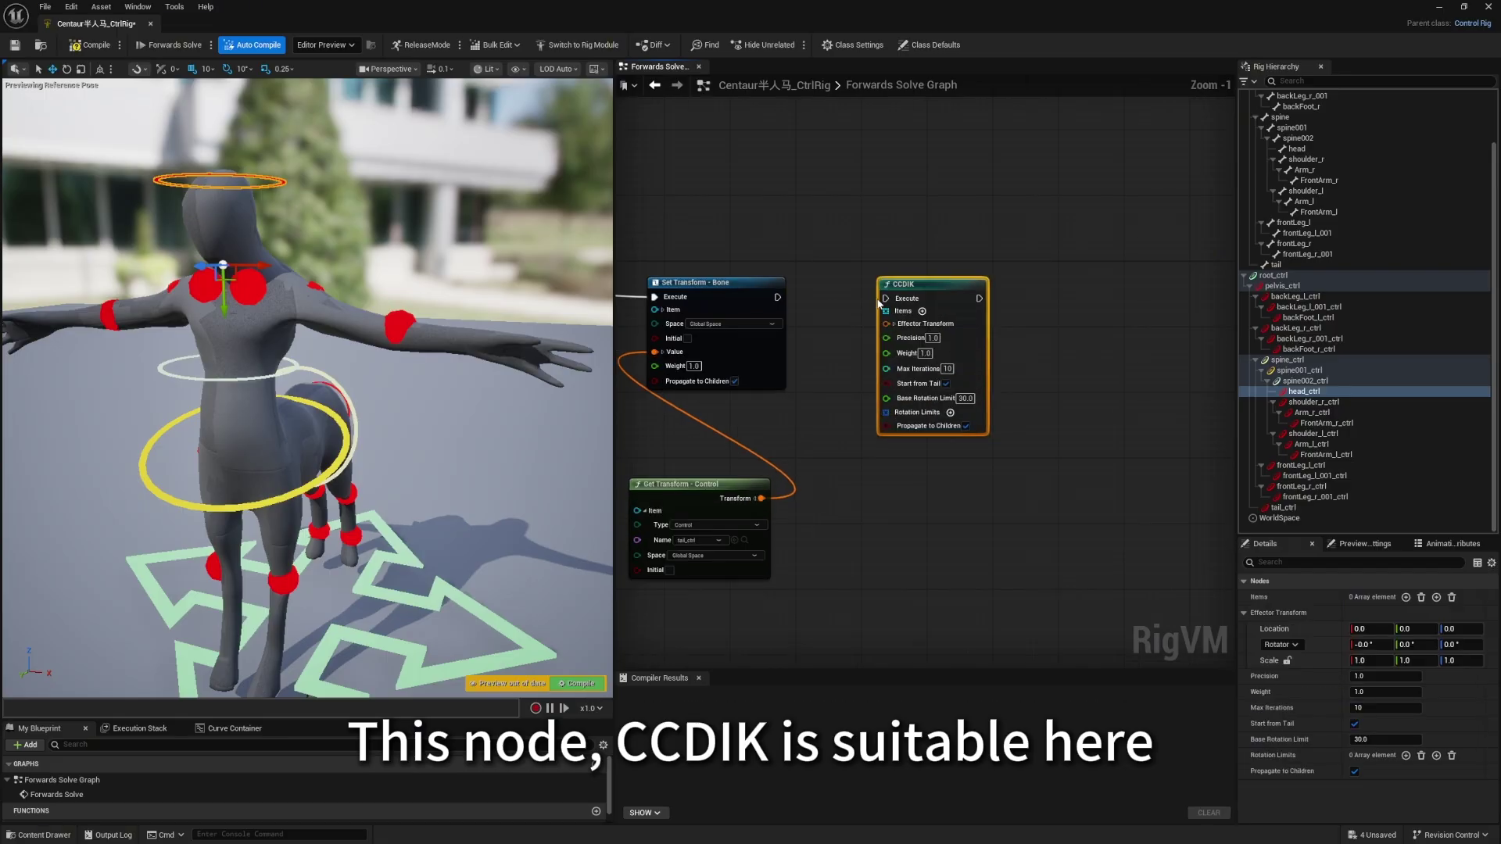
pyautogui.moveTo(884, 299); pyautogui.dragTo(778, 297)
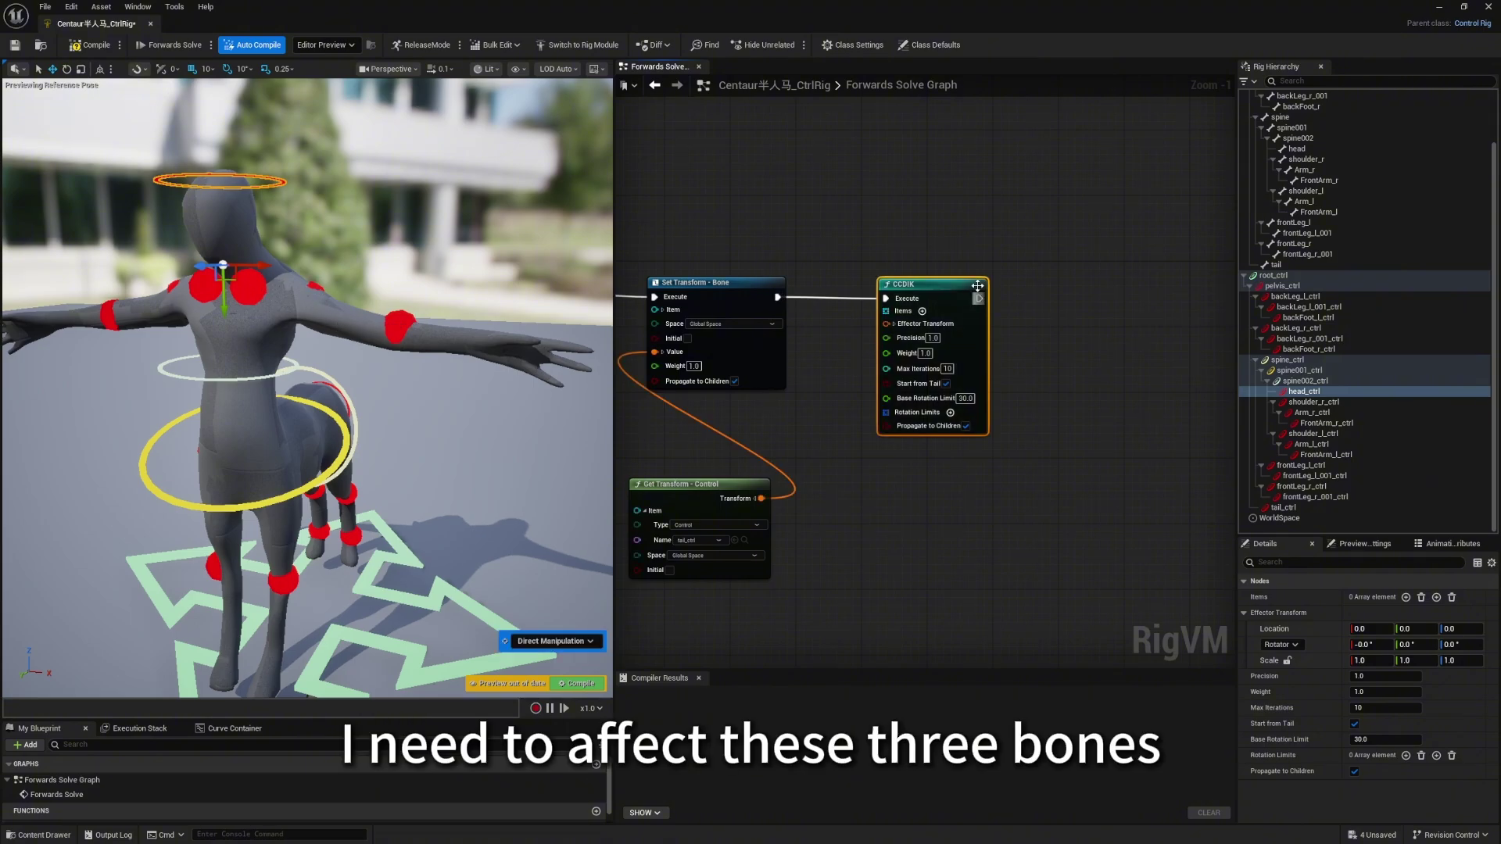
pyautogui.moveTo(941, 288); pyautogui.dragTo(975, 285)
pyautogui.click(1068, 227)
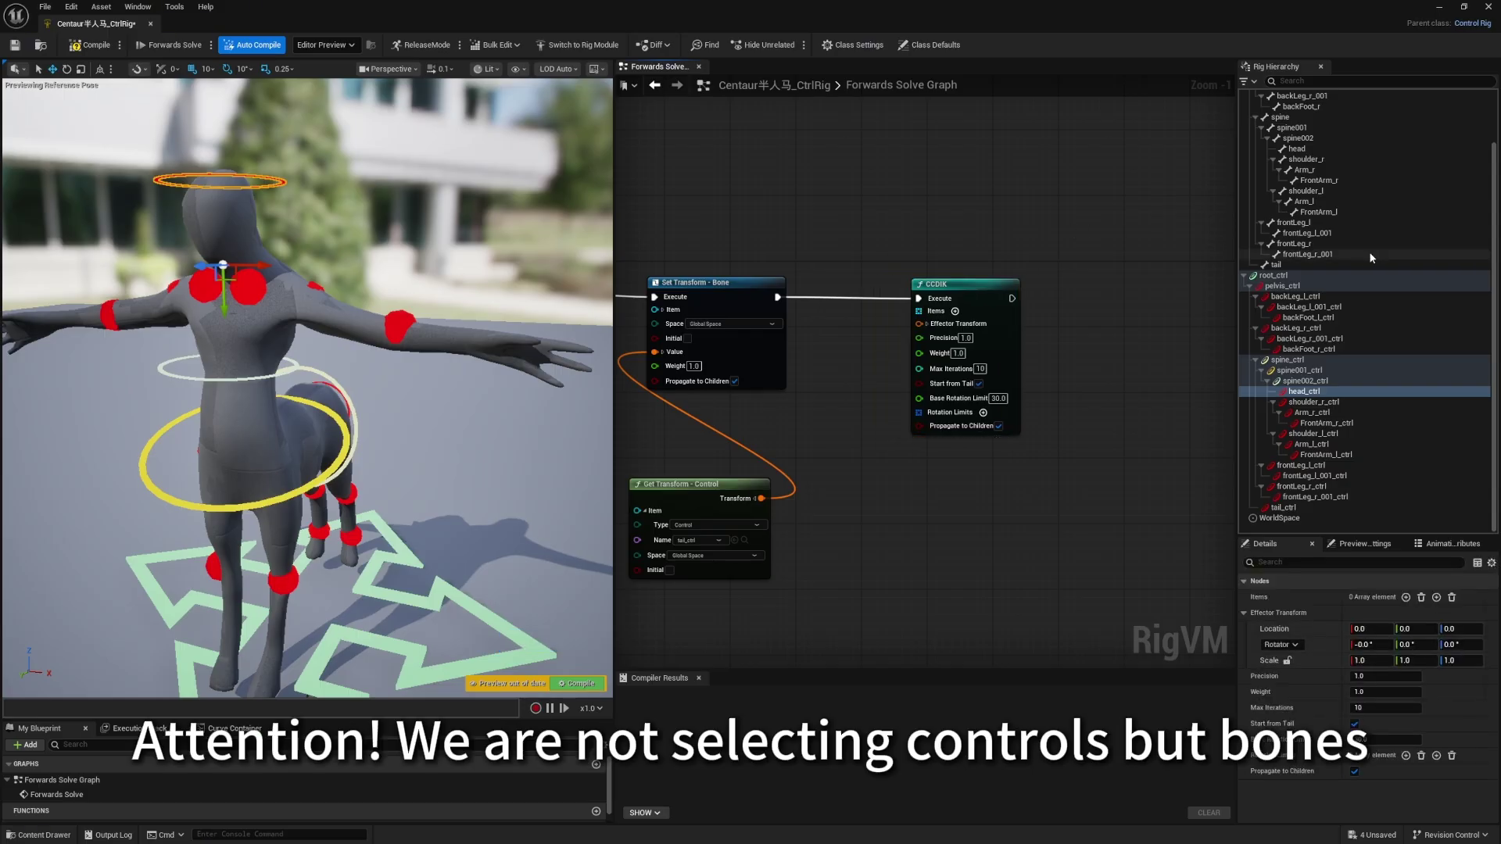
# Create an Item Array from the shoulder_l, Arm_l and FrontArm_l bones and connect it to the CCDIK node's Items.
pyautogui.scroll(3, 1371, 258)
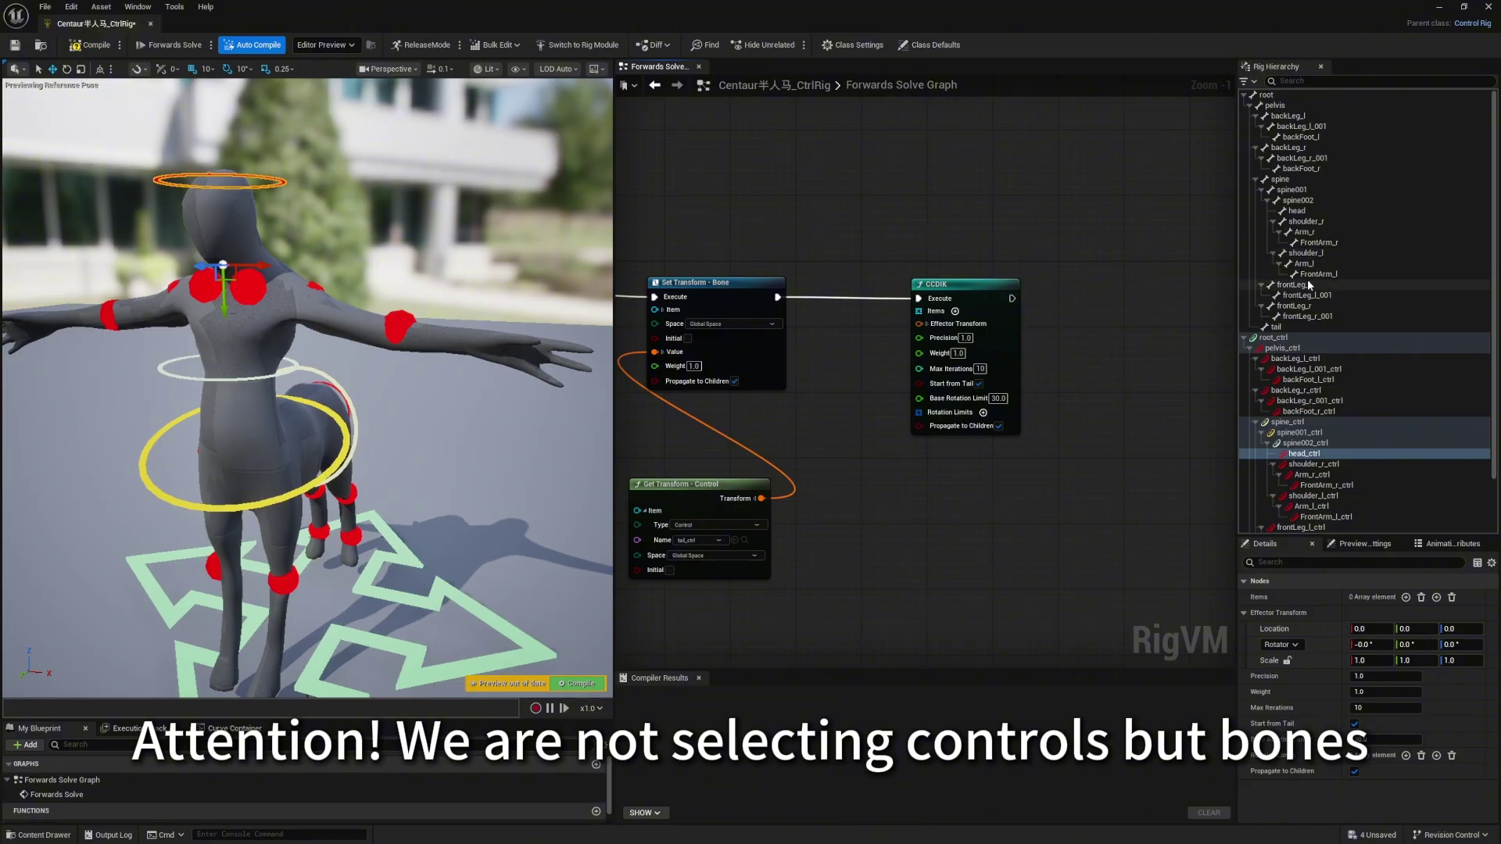
pyautogui.click(1314, 253)
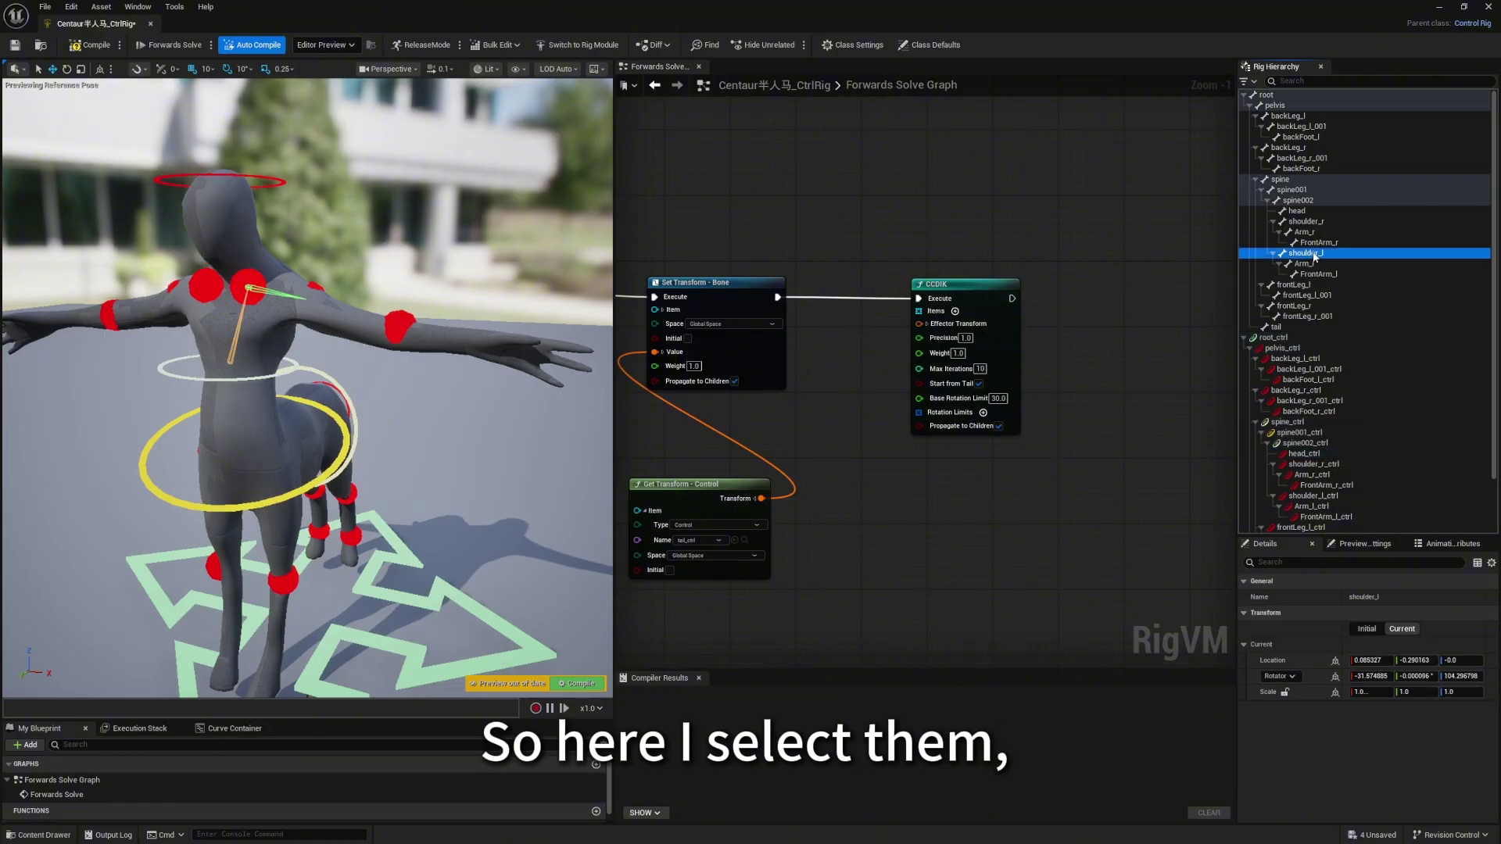
pyautogui.keyDown('ctrl'); pyautogui.click(1317, 266); pyautogui.keyUp('ctrl')
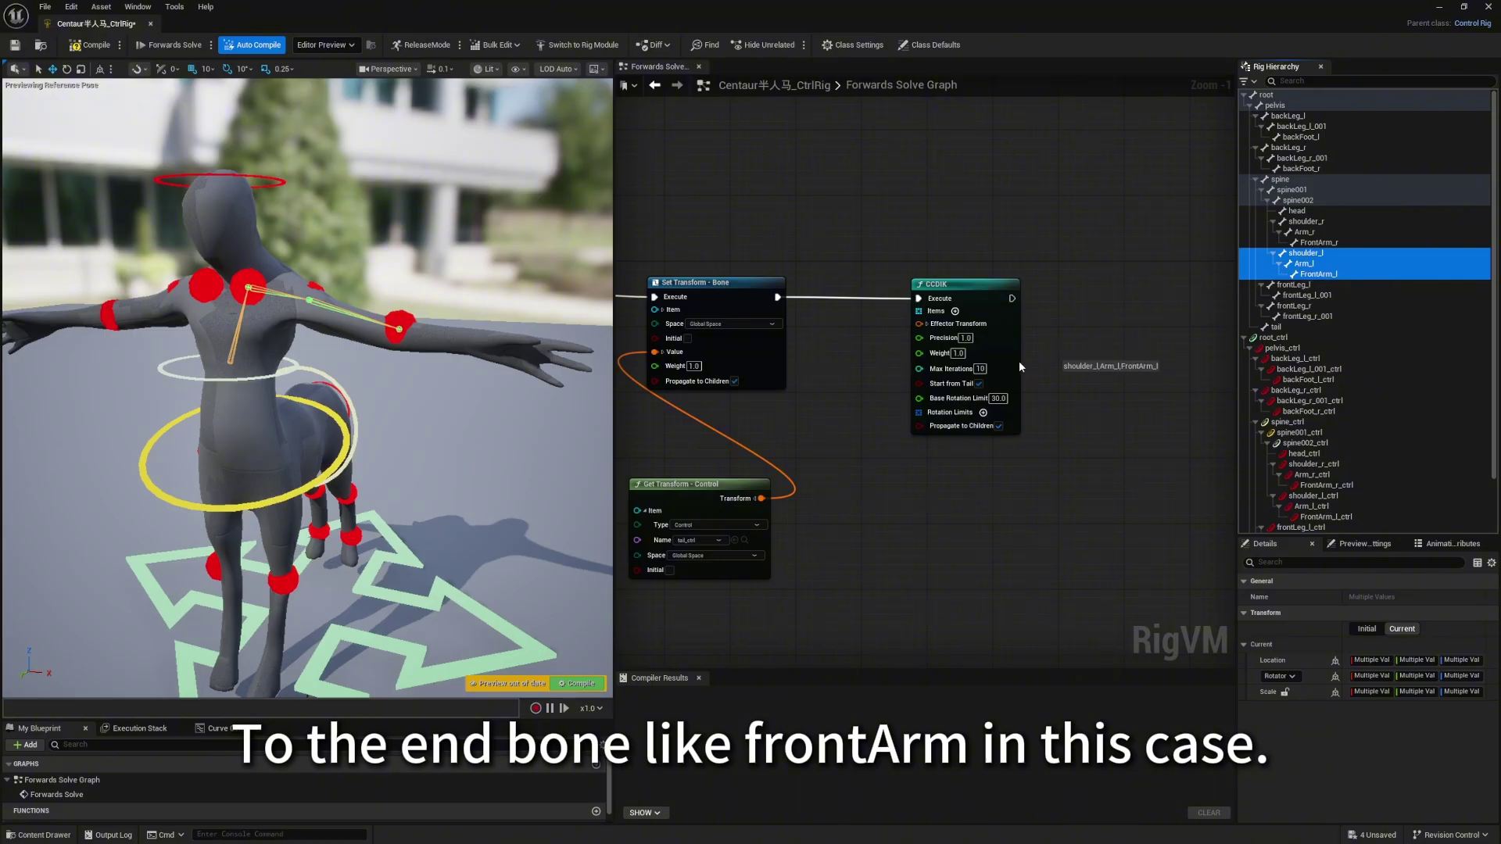
pyautogui.moveTo(877, 425); pyautogui.dragTo(857, 462)
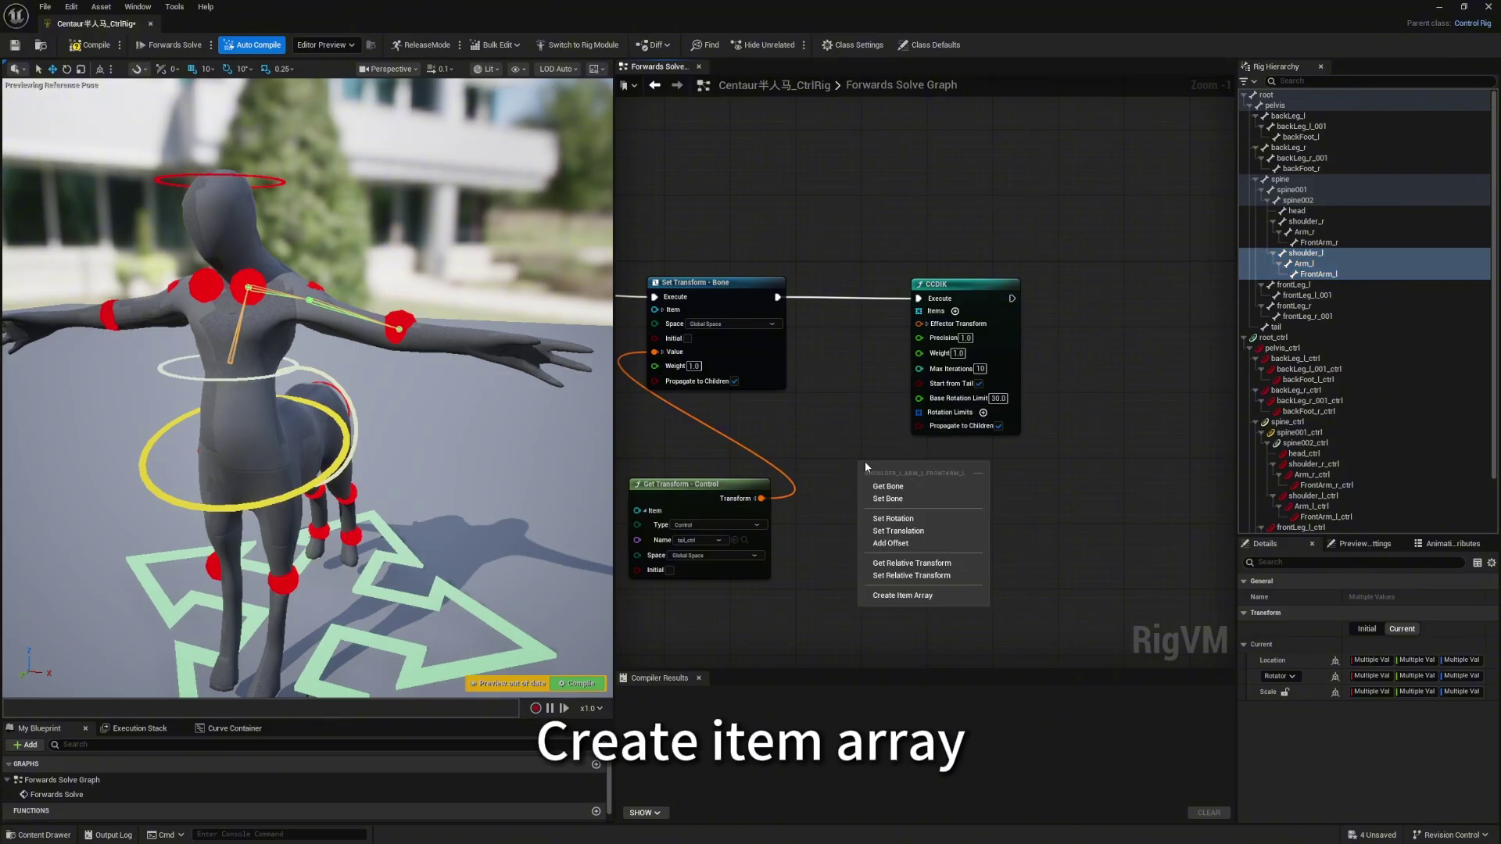
pyautogui.click(932, 594)
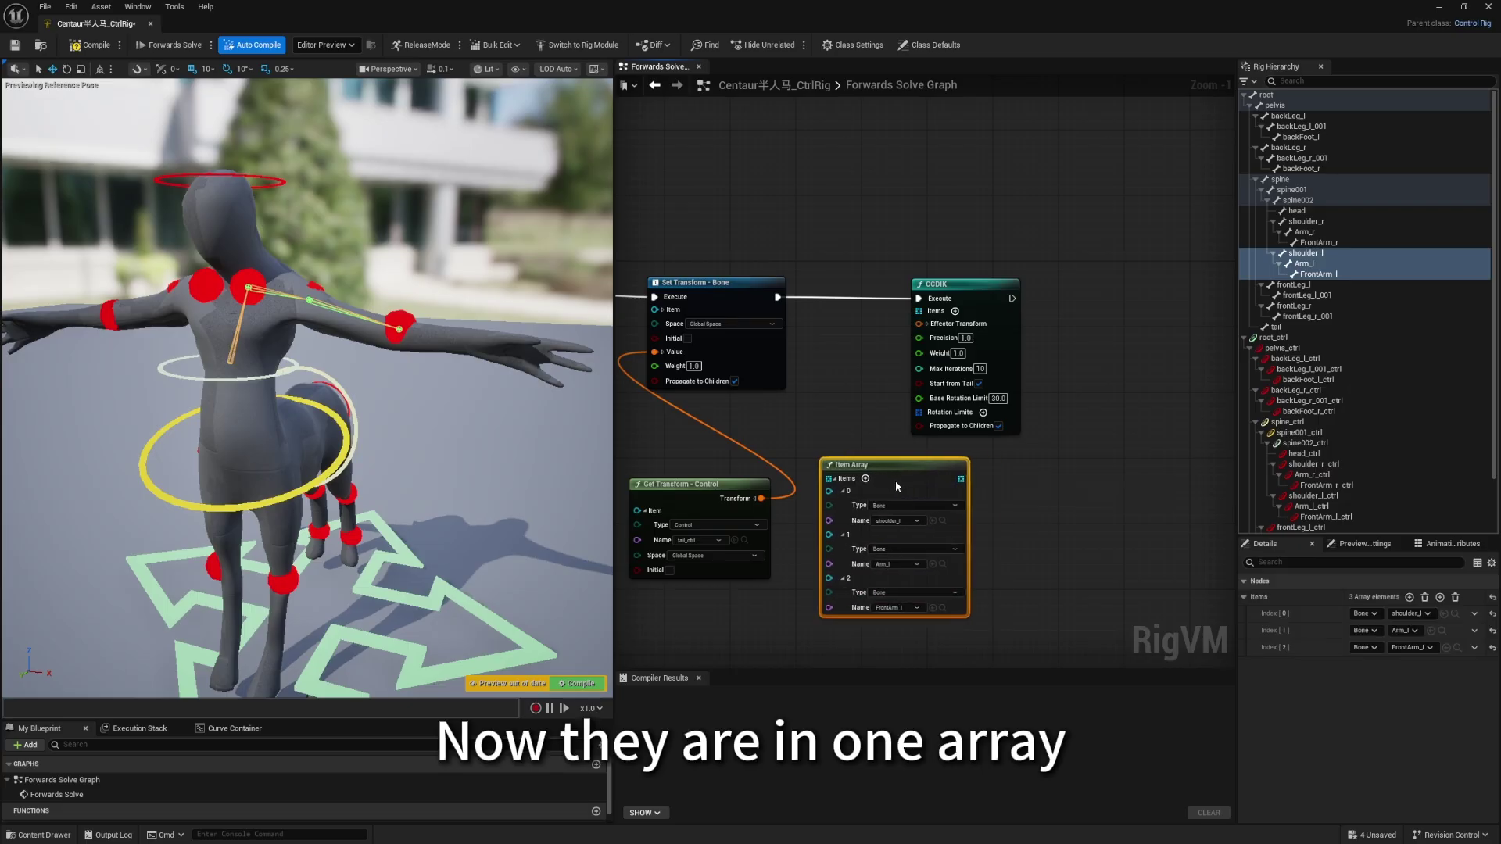
pyautogui.moveTo(897, 486)
pyautogui.mouseDown()
pyautogui.moveTo(934, 481)
pyautogui.moveTo(923, 475)
pyautogui.mouseUp()
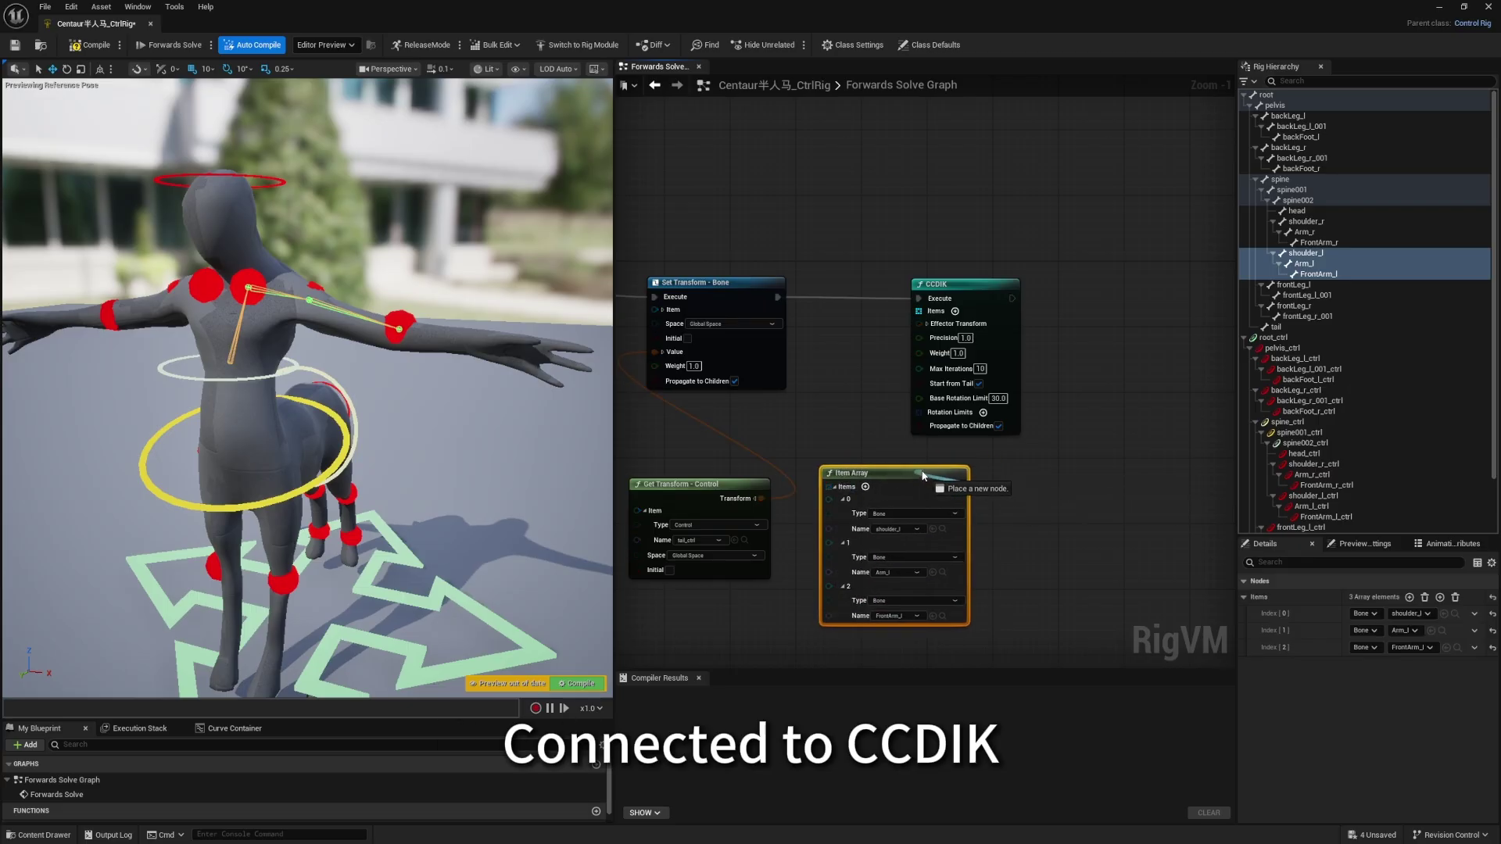
pyautogui.moveTo(921, 313); pyautogui.dragTo(1023, 291)
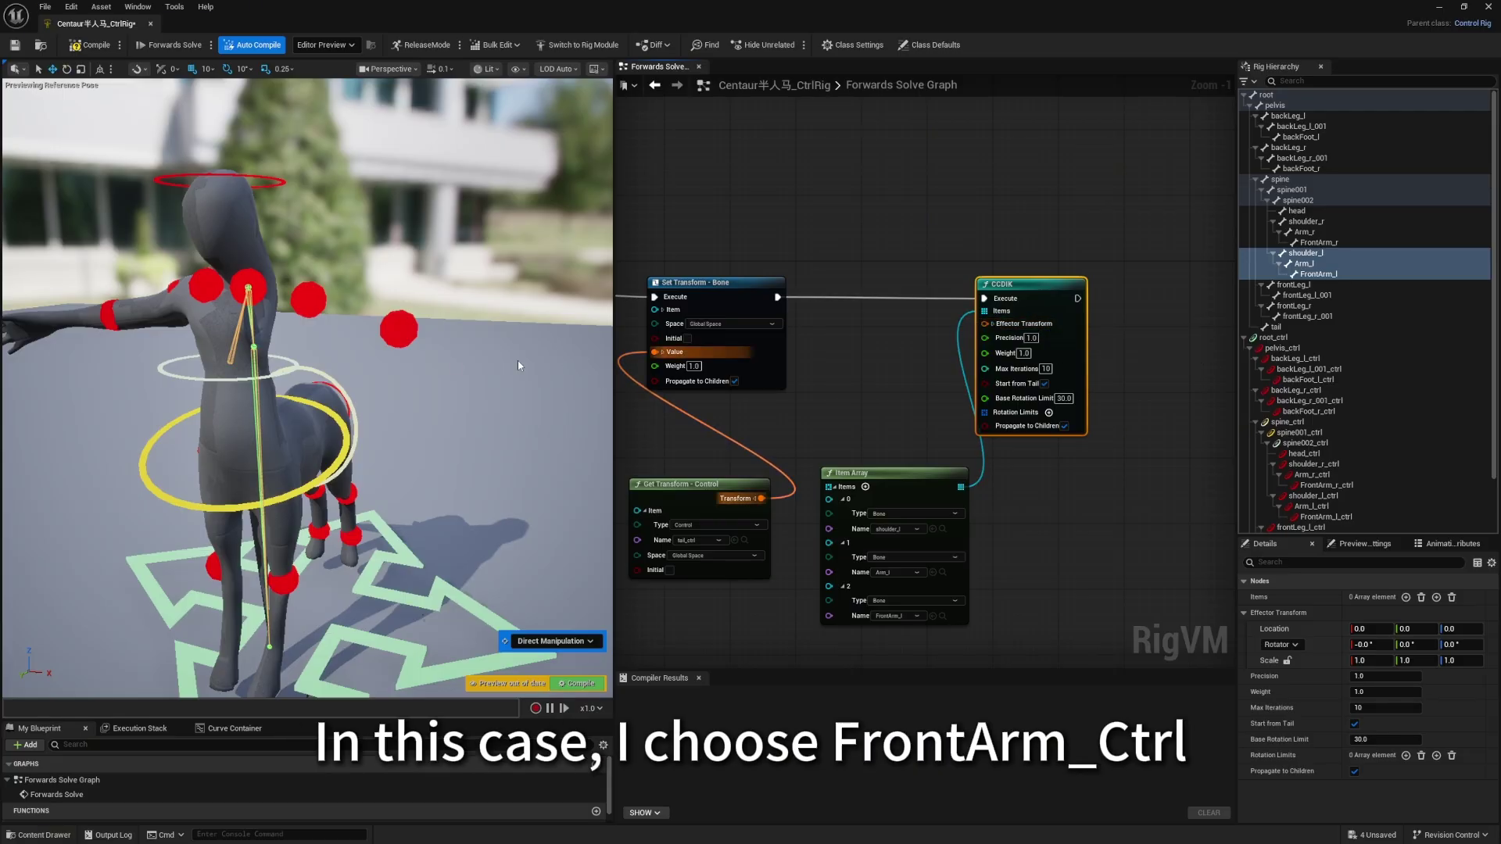
# Add a Get Transform - Control node for FrontArm_l_ctrl above CCDIK and connect its Transform to Effector Transform.
pyautogui.click(407, 325)
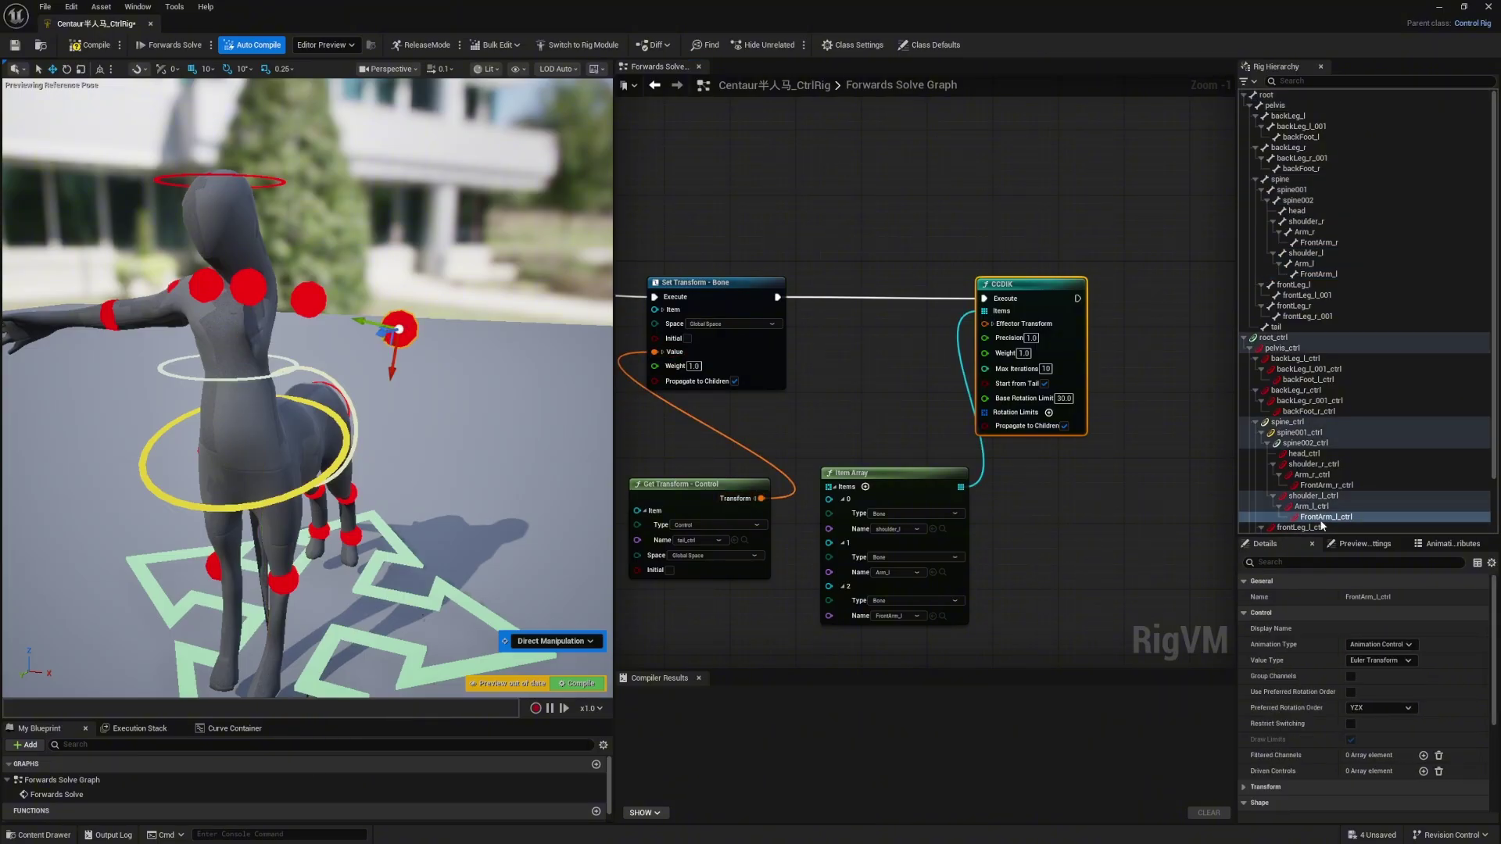
pyautogui.moveTo(860, 226); pyautogui.dragTo(947, 220)
pyautogui.click(887, 249)
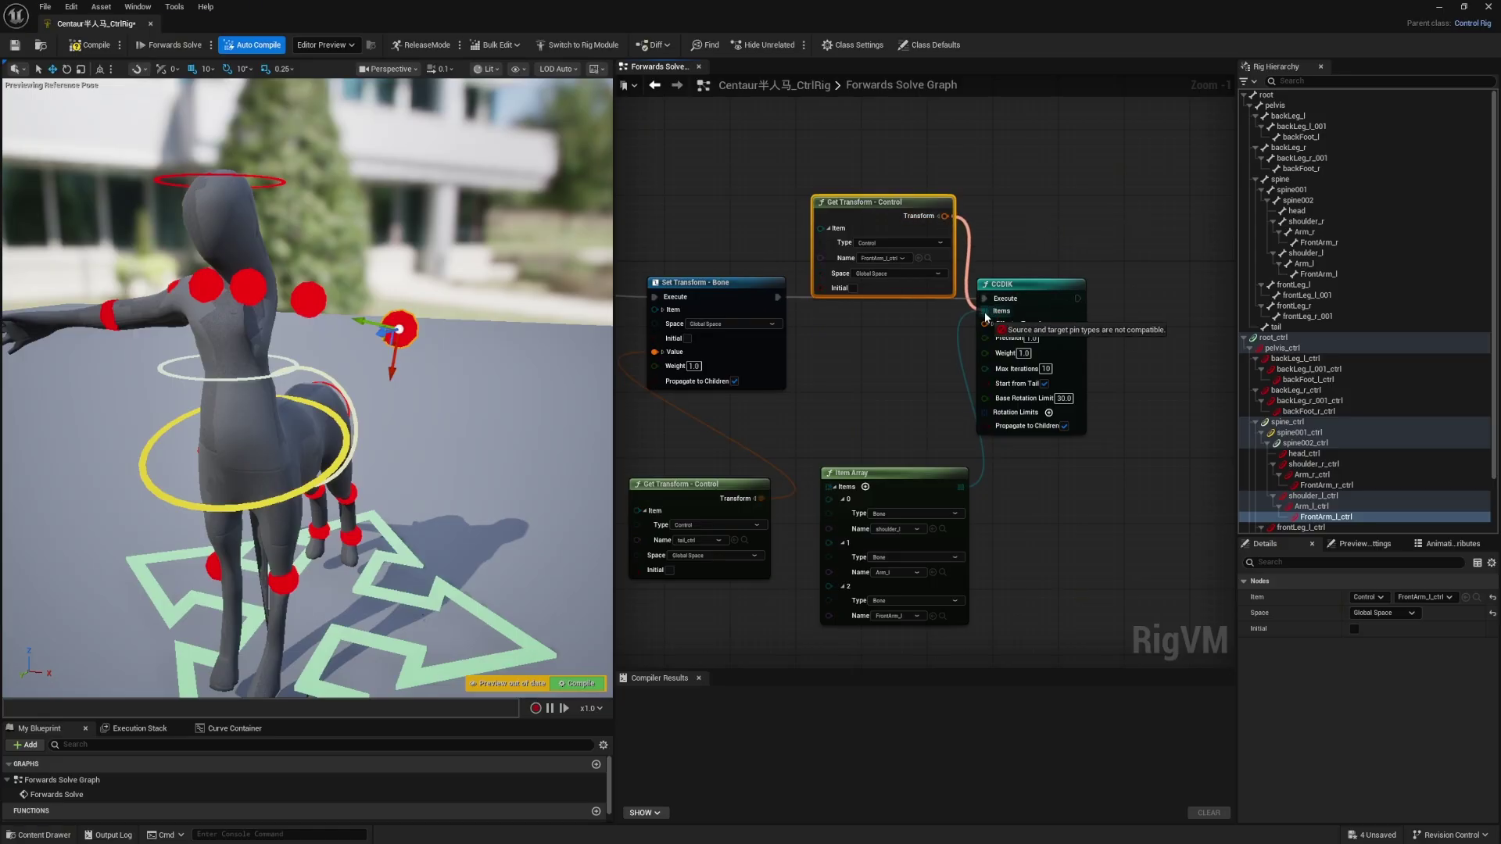
pyautogui.moveTo(986, 328); pyautogui.dragTo(987, 326)
pyautogui.moveTo(876, 205); pyautogui.dragTo(917, 164)
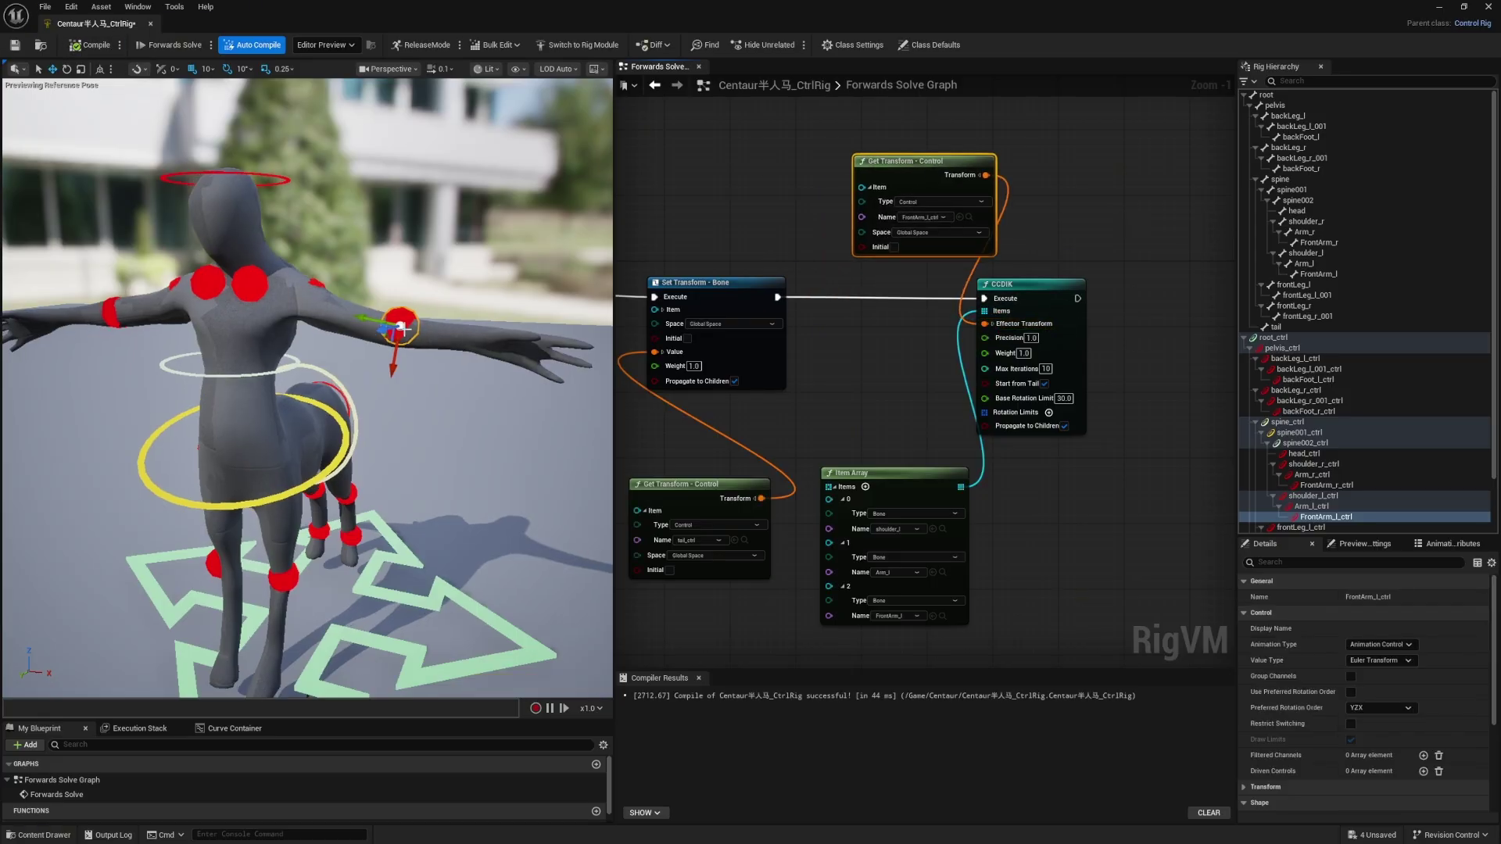
# Test the limb IK by moving FrontArm_l_ctrl and frontLeg_l_001_ctrl in the viewport.
pyautogui.moveTo(375, 320)
pyautogui.mouseDown()
pyautogui.moveTo(336, 308)
pyautogui.moveTo(353, 319)
pyautogui.mouseUp()
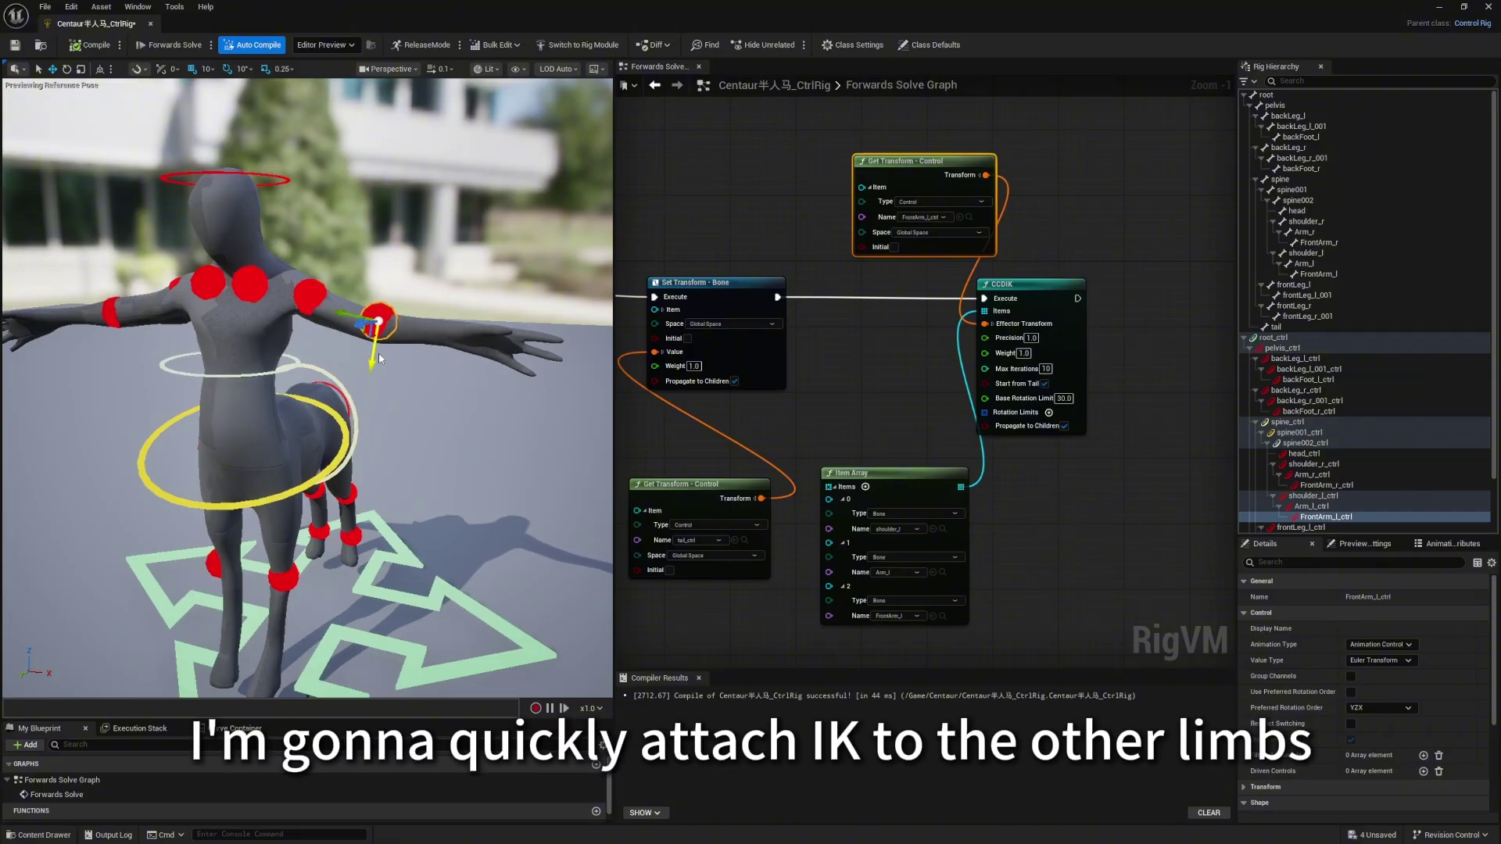
pyautogui.moveTo(379, 358); pyautogui.dragTo(371, 357, button='right')
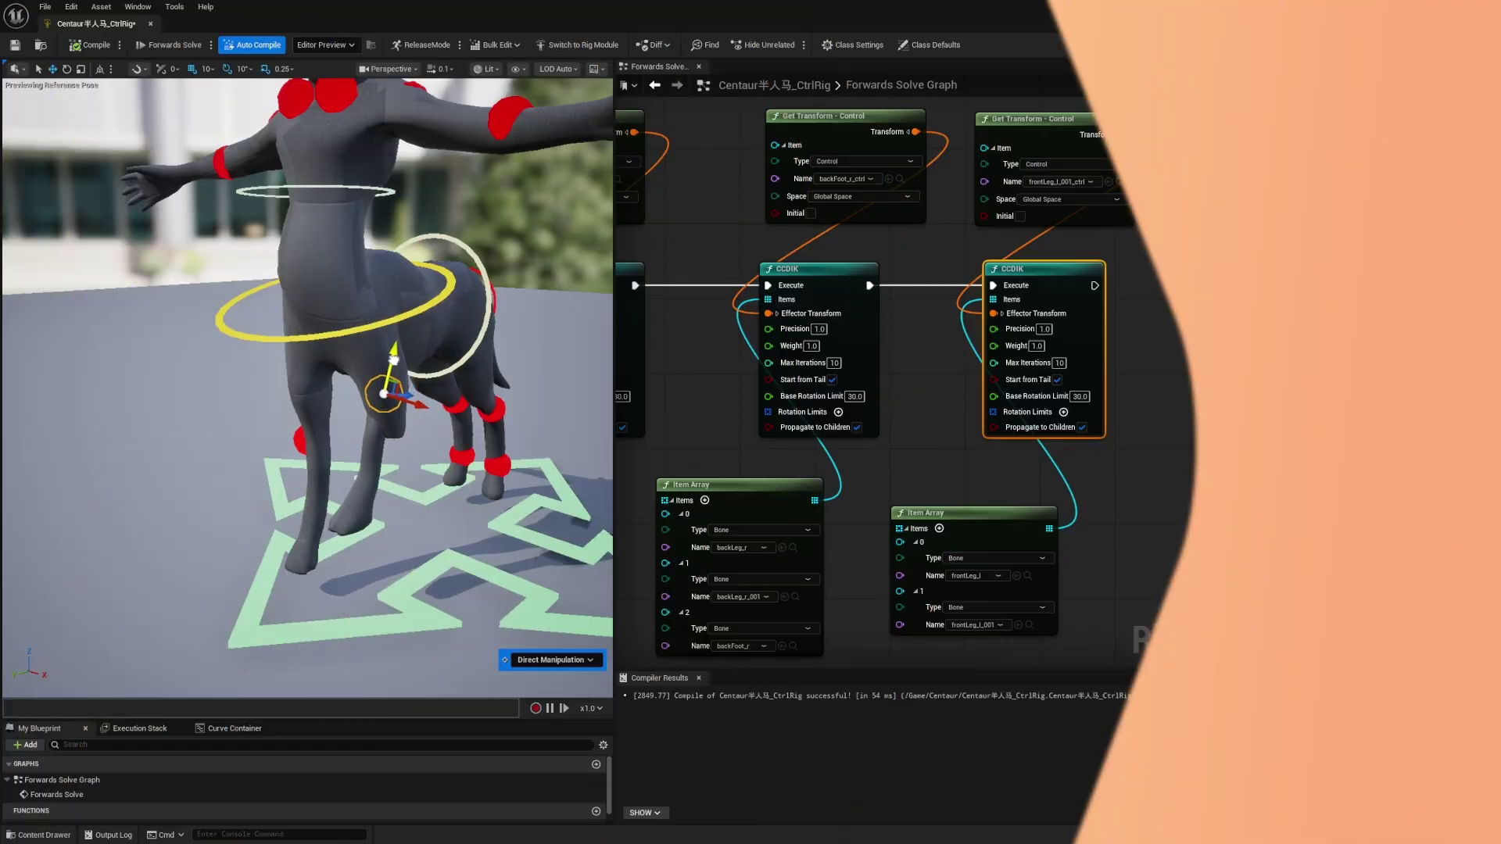
pyautogui.moveTo(397, 357); pyautogui.dragTo(387, 422)
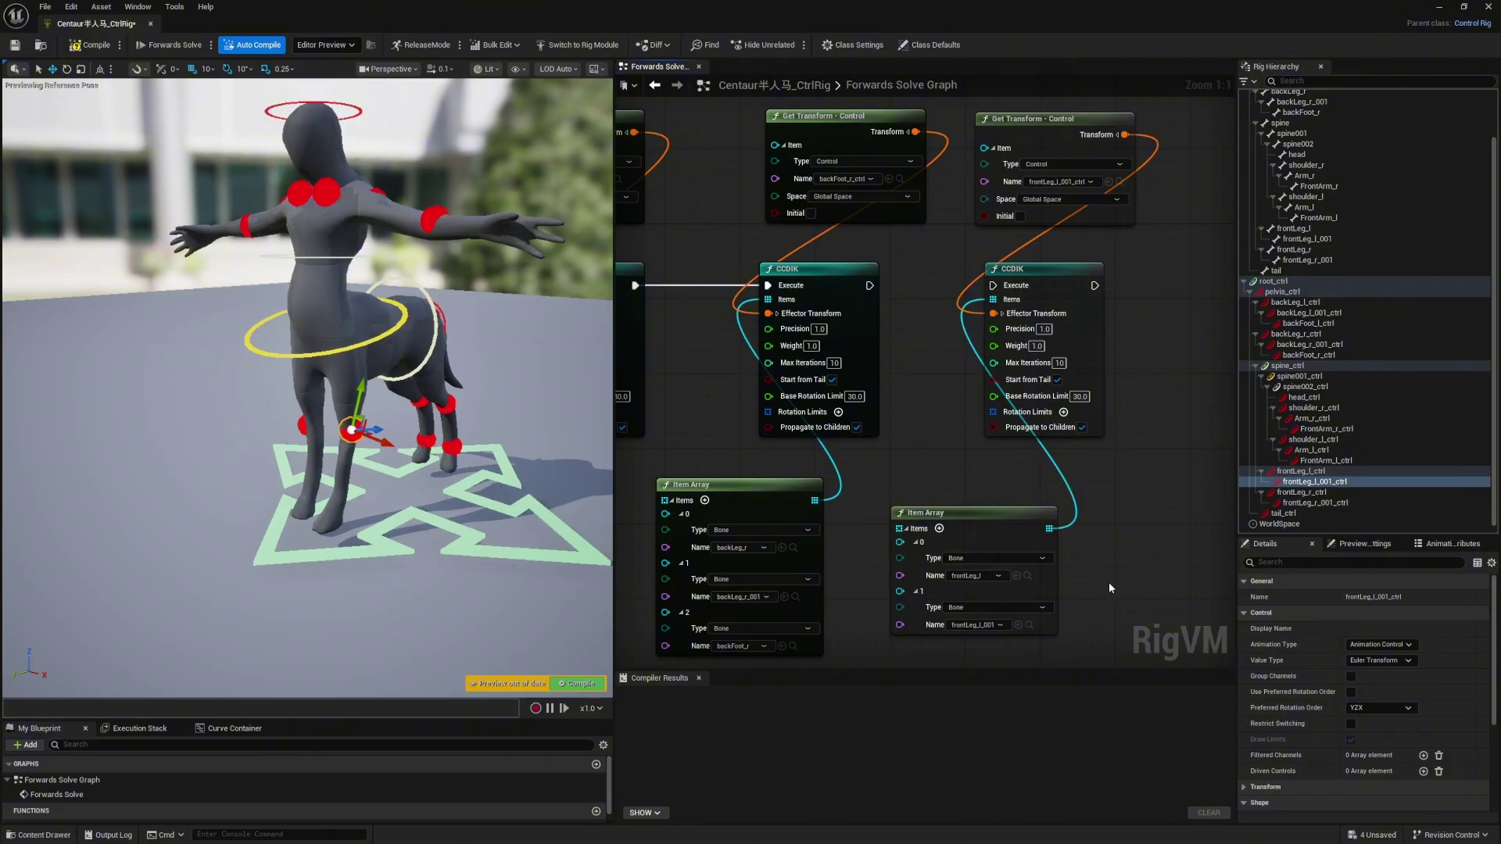
# Delete the left front leg's CCDIK node together with its Get Transform - Control and Item Array nodes.
pyautogui.moveTo(1117, 583); pyautogui.dragTo(996, 237)
pyautogui.moveTo(996, 168); pyautogui.dragTo(1000, 180)
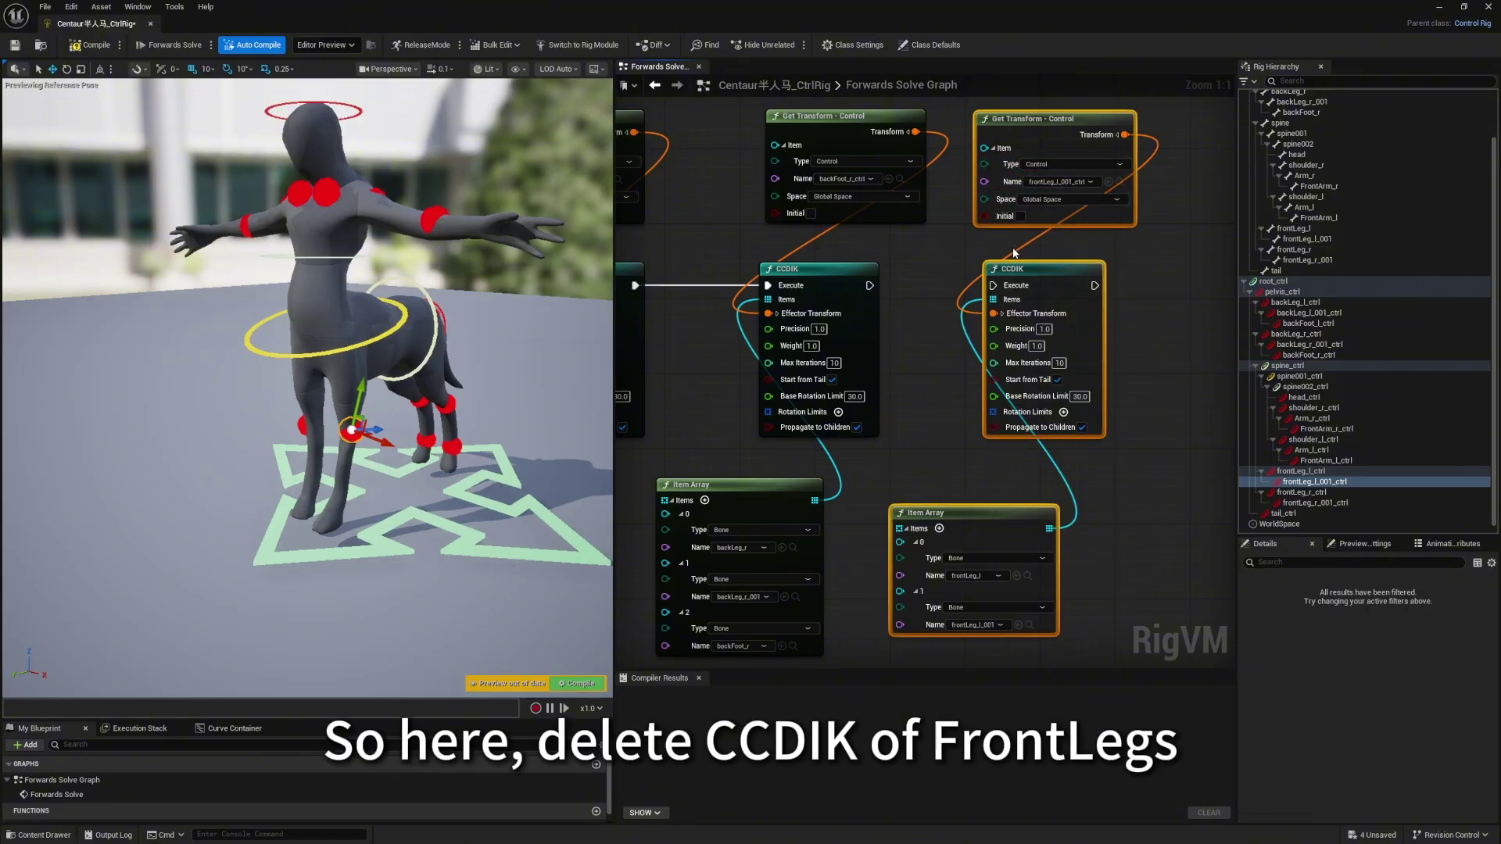
pyautogui.press('Delete')
# Add Set Transform - Bone nodes for frontLeg_l, frontLeg_l_001, frontLeg_r and frontLeg_r_001 after the back leg CCDIK node.
pyautogui.click(1294, 228)
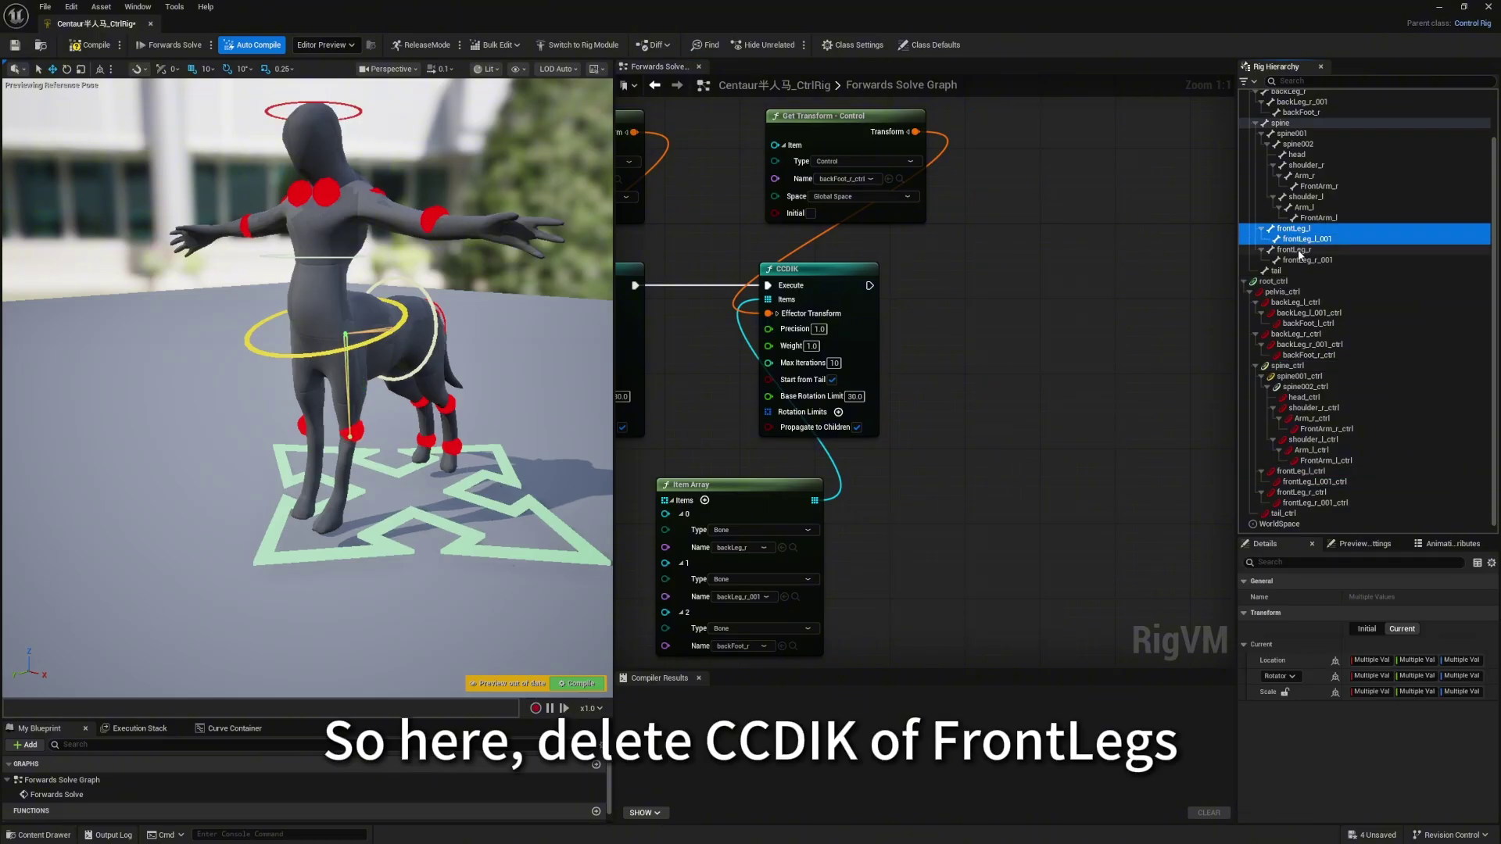
pyautogui.keyDown('shift'); pyautogui.click(1307, 260); pyautogui.keyUp('shift')
pyautogui.moveTo(1308, 259); pyautogui.dragTo(1002, 271)
pyautogui.click(1043, 308)
pyautogui.click(928, 300)
pyautogui.moveTo(941, 317); pyautogui.dragTo(827, 307, button='right')
# Add Get Transform - Control nodes for frontLeg_l_ctrl, frontLeg_l_001_ctrl, frontLeg_r_ctrl and frontLeg_r_001_ctrl.
pyautogui.doubleClick(1305, 473)
pyautogui.keyDown('shift'); pyautogui.click(1294, 506); pyautogui.keyUp('shift')
pyautogui.moveTo(1295, 507); pyautogui.dragTo(889, 495)
pyautogui.click(940, 518)
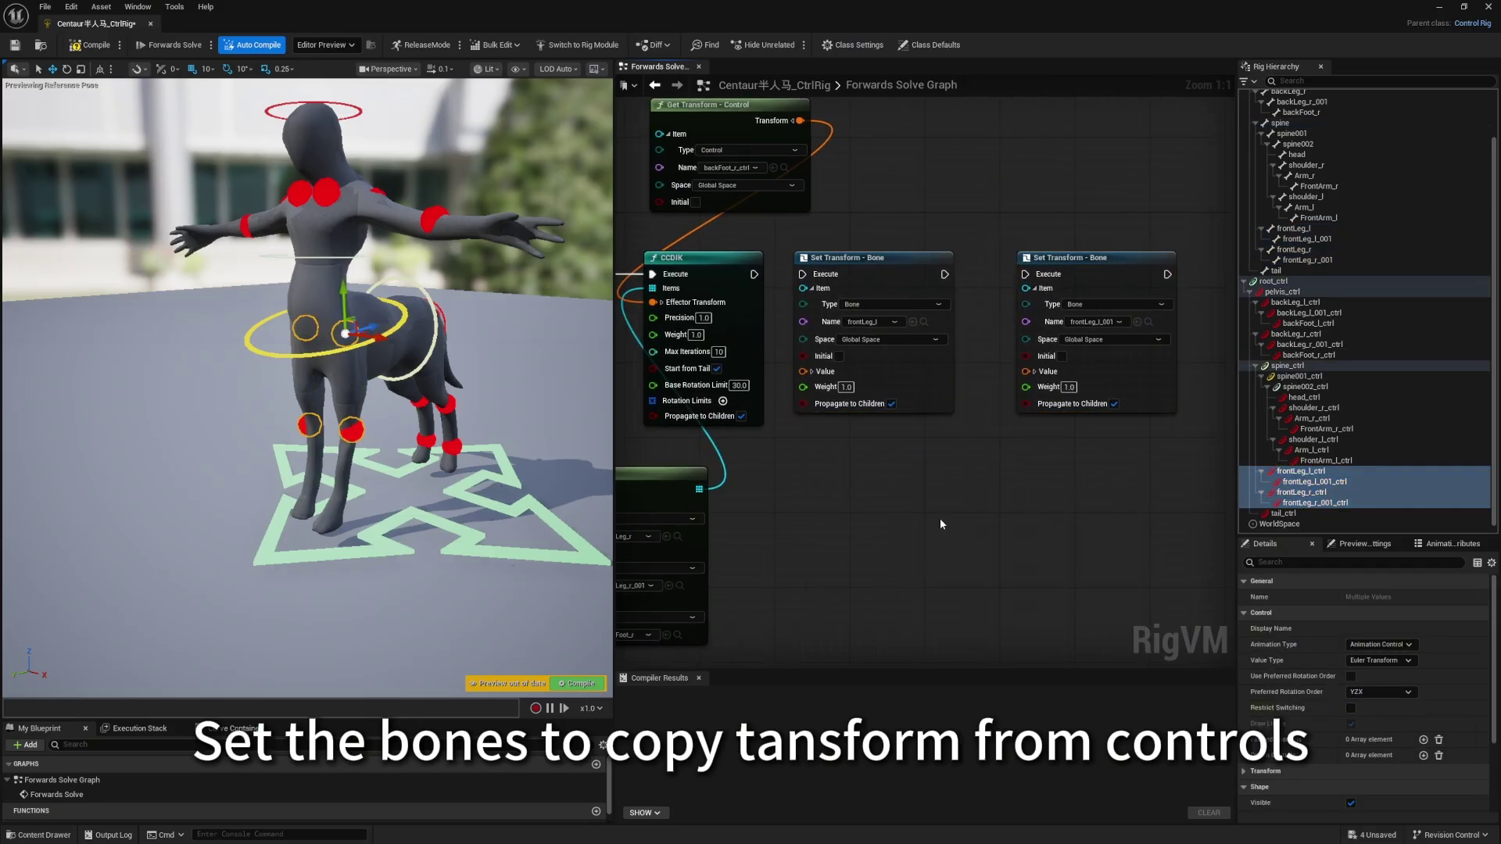
# Connect each front leg control's Transform to its bone node's Value and chain the front leg bone nodes after CCDIK.
pyautogui.moveTo(939, 518); pyautogui.dragTo(953, 442, button='right')
pyautogui.moveTo(962, 422); pyautogui.dragTo(845, 395)
pyautogui.moveTo(938, 413); pyautogui.dragTo(816, 295)
pyautogui.moveTo(1054, 508); pyautogui.dragTo(1040, 294)
pyautogui.moveTo(1040, 294); pyautogui.dragTo(602, 219, button='right')
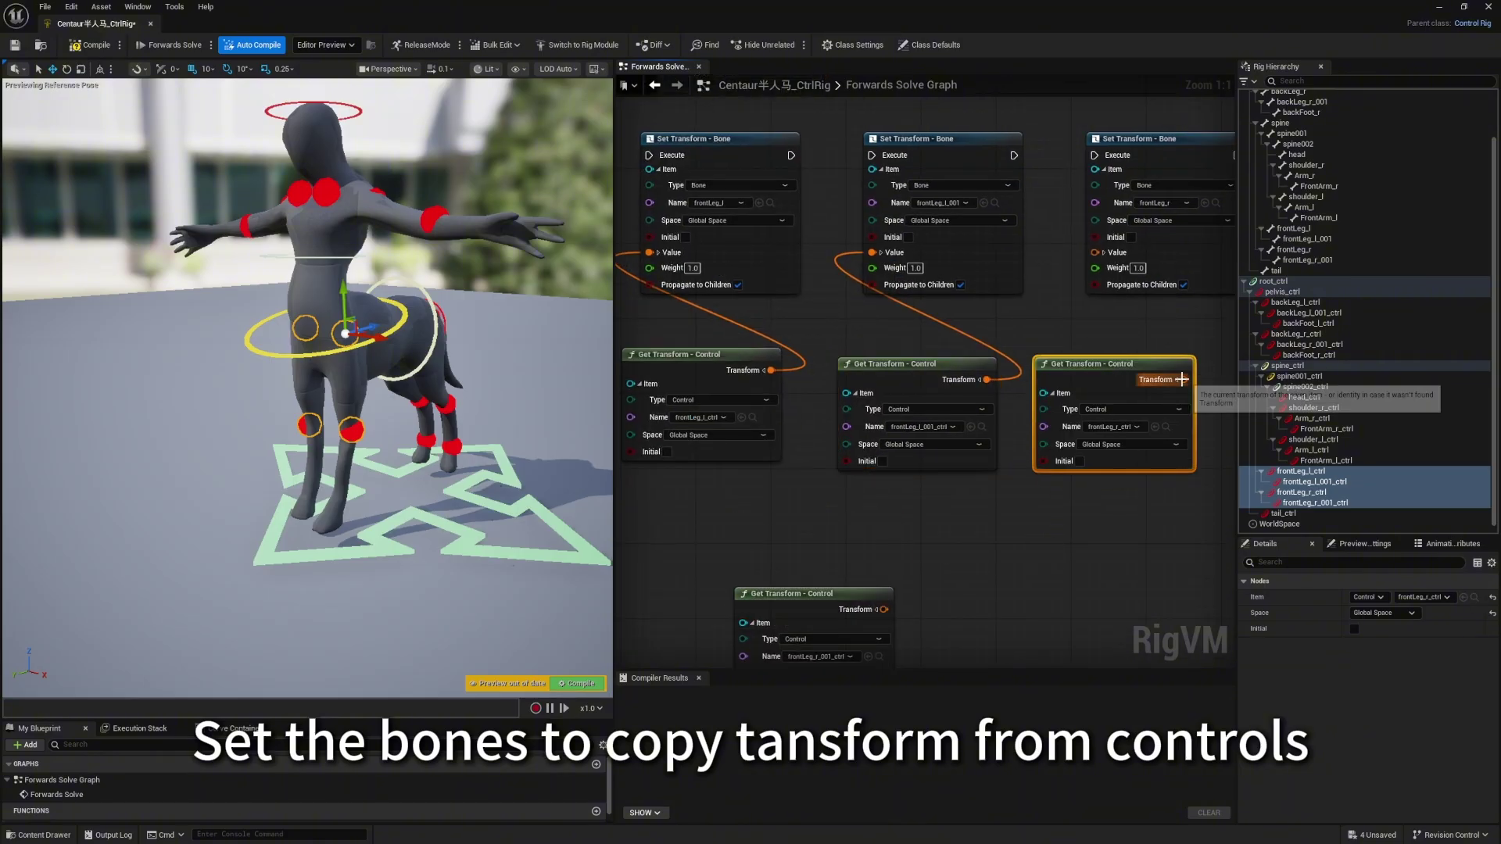
pyautogui.moveTo(1050, 220); pyautogui.dragTo(1104, 357)
pyautogui.moveTo(673, 258); pyautogui.dragTo(1161, 371, button='right')
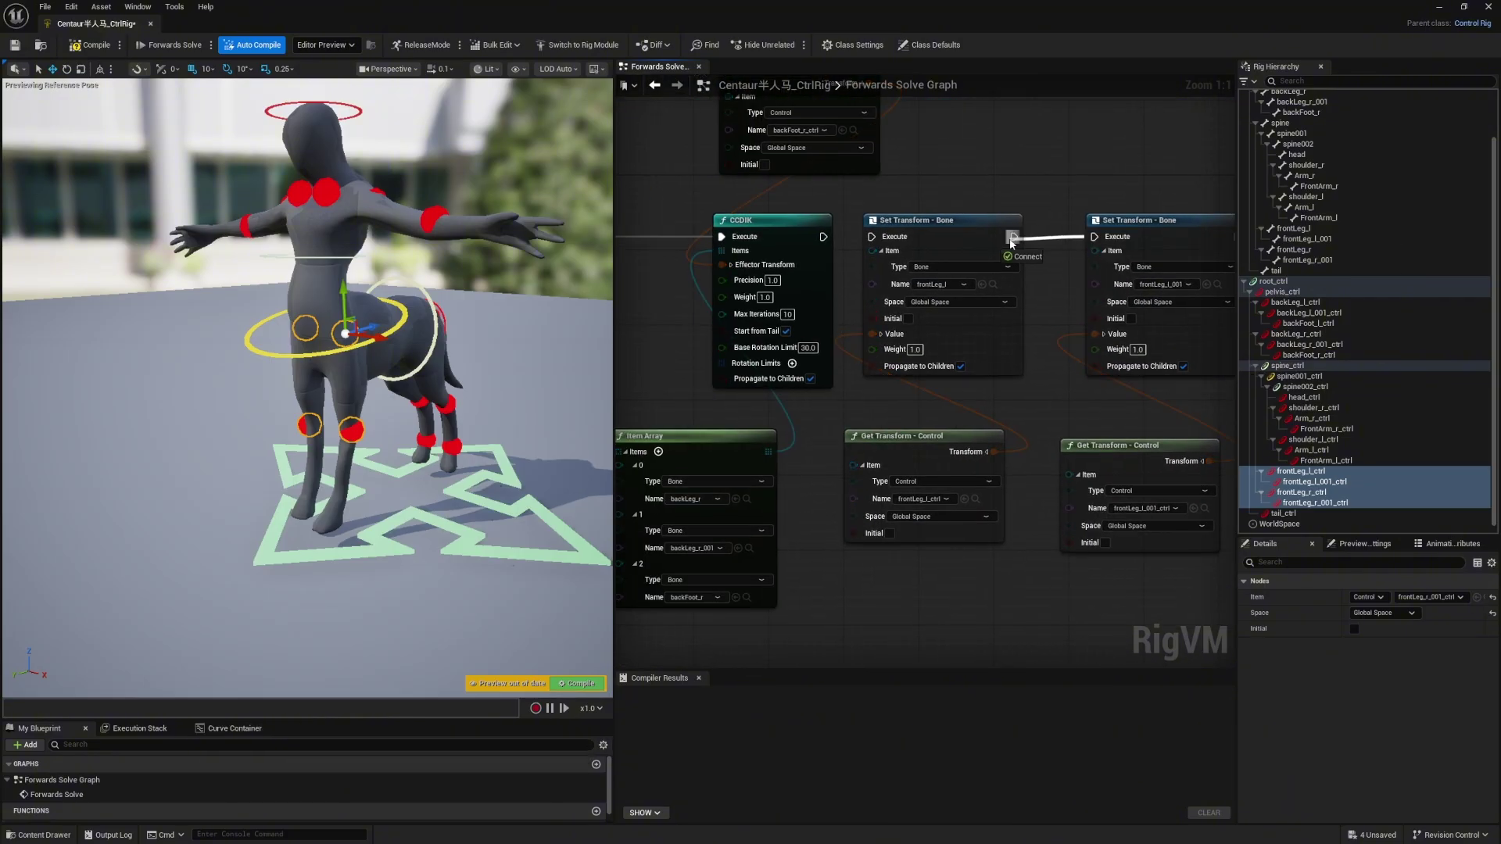
# Offset the front leg control shapes outside the body, with Shape Transform Location X at 0.02 for frontLeg_l_ctrl and -0.03 for frontLeg_r_ctrl.
pyautogui.click(1301, 472)
pyautogui.moveTo(1368, 741); pyautogui.dragTo(1376, 741)
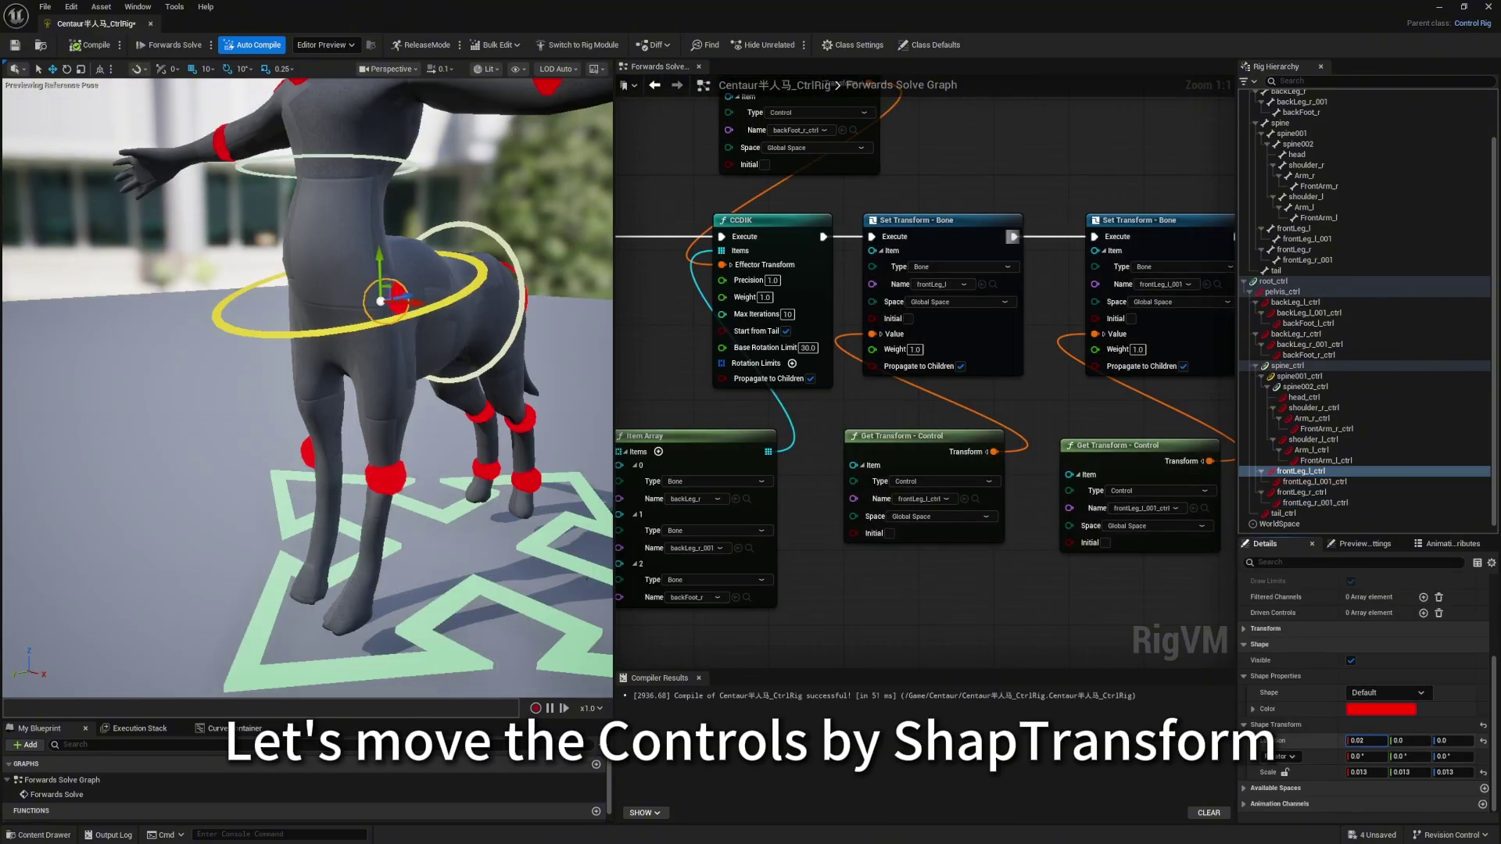
pyautogui.click(1301, 493)
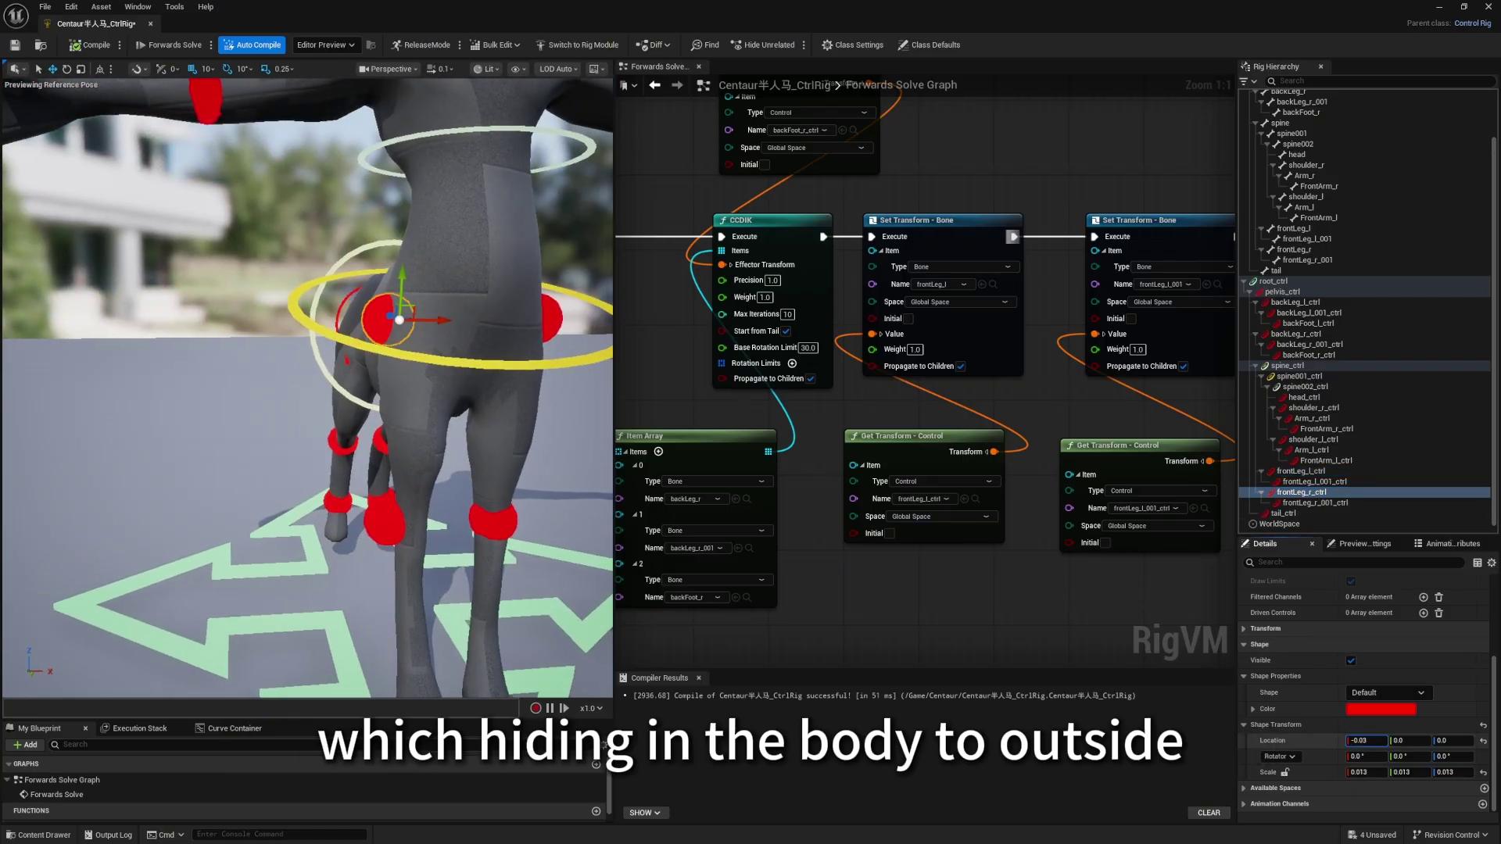
pyautogui.keyDown('alt'); pyautogui.moveTo(311, 299); pyautogui.dragTo(148, 301); pyautogui.keyUp('alt')
pyautogui.click(311, 299)
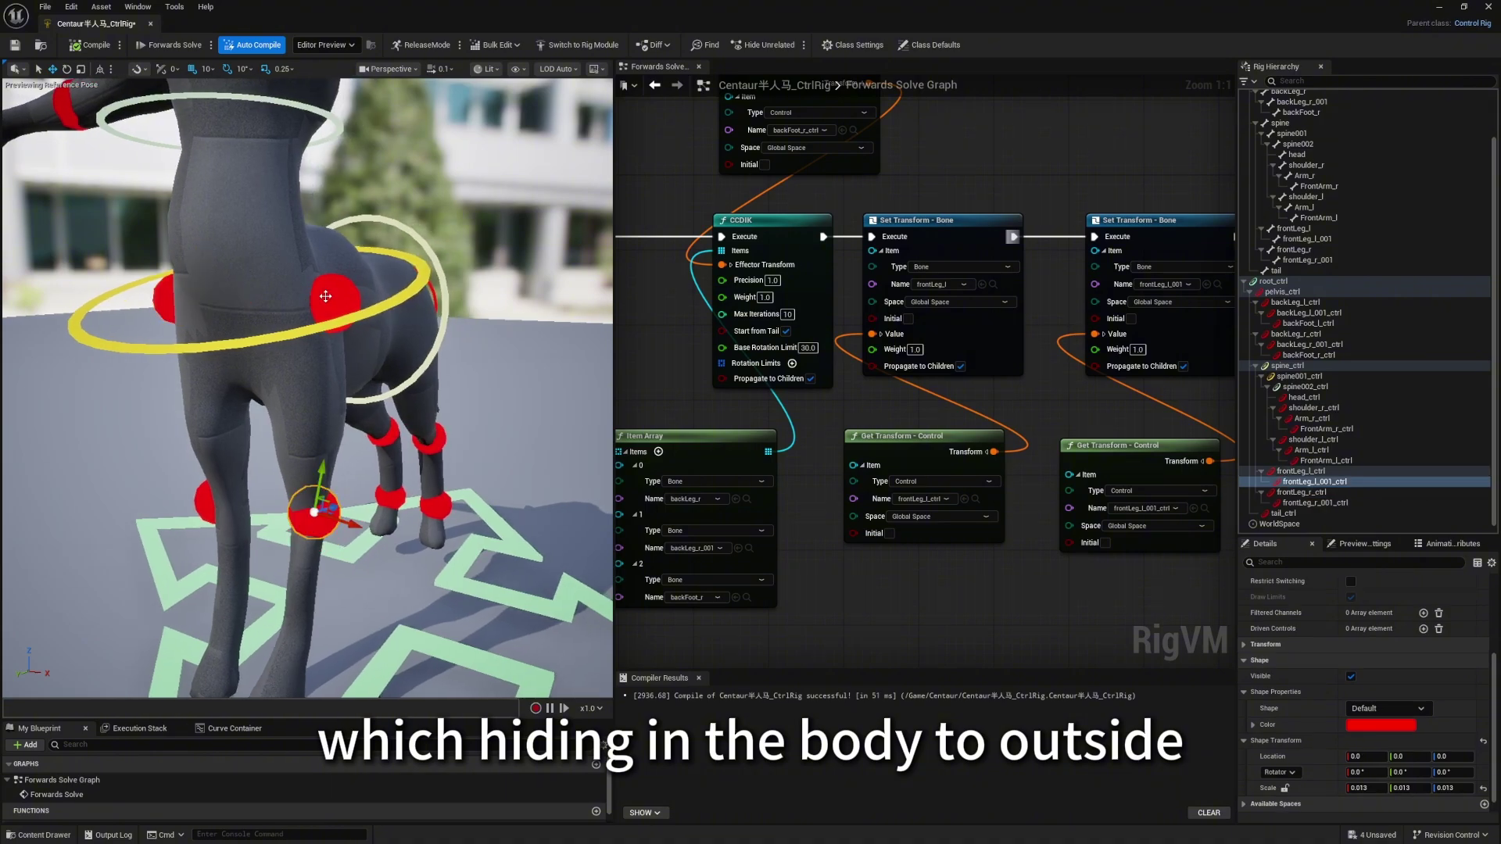
# Test the left front leg rig by moving frontLeg_l_ctrl up slightly and rotating frontLeg_l_001_ctrl.
pyautogui.click(326, 298)
pyautogui.moveTo(306, 269)
pyautogui.mouseDown()
pyautogui.moveTo(308, 234)
pyautogui.moveTo(308, 252)
pyautogui.mouseUp()
pyautogui.keyDown('alt'); pyautogui.moveTo(380, 351); pyautogui.dragTo(243, 348); pyautogui.keyUp('alt')
pyautogui.click(302, 474)
pyautogui.press('e')
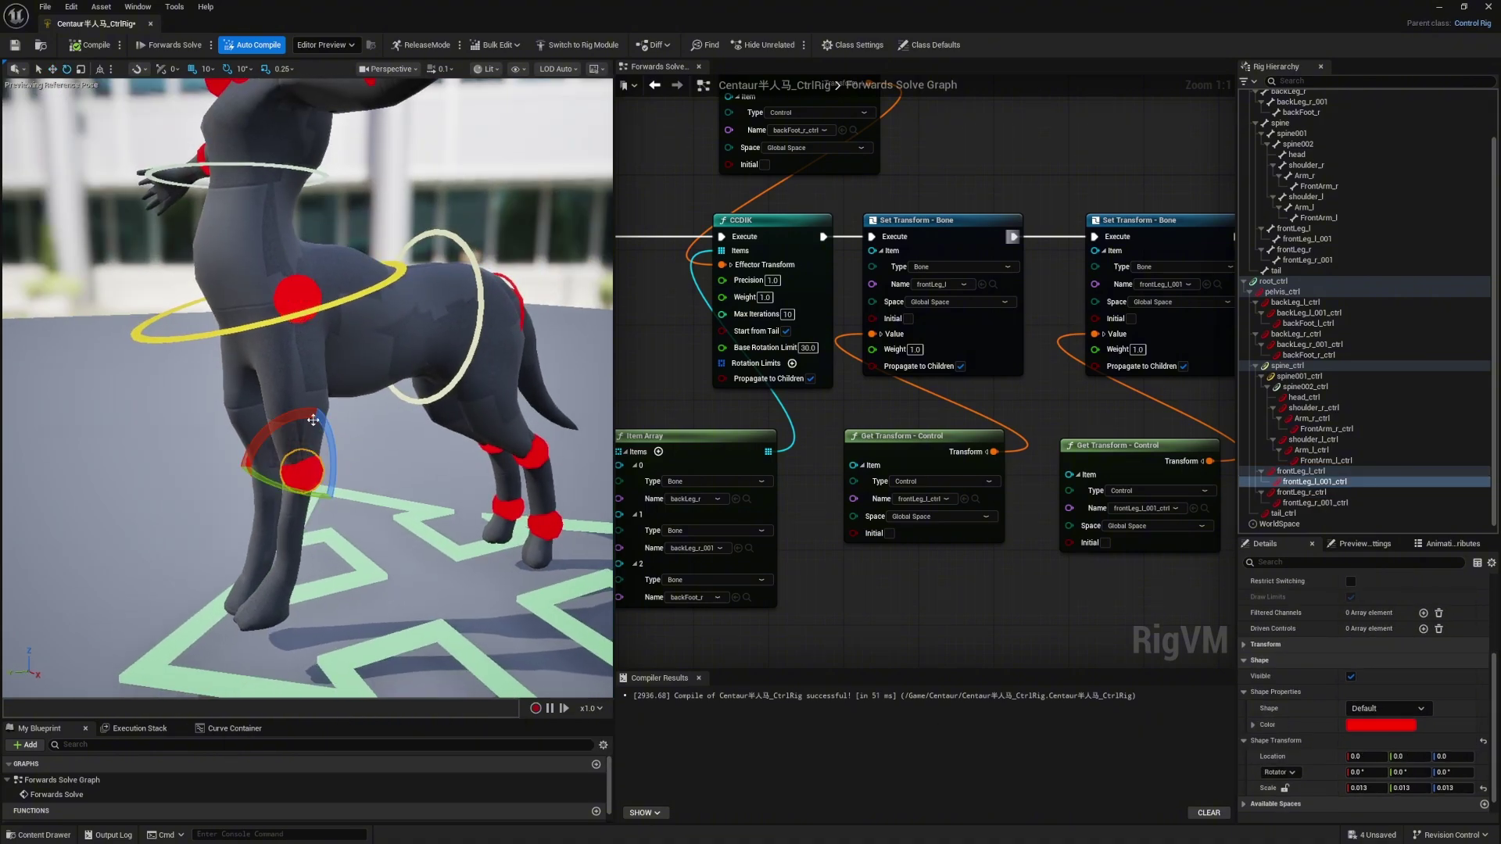
pyautogui.moveTo(315, 420); pyautogui.dragTo(297, 453)
pyautogui.press('w')
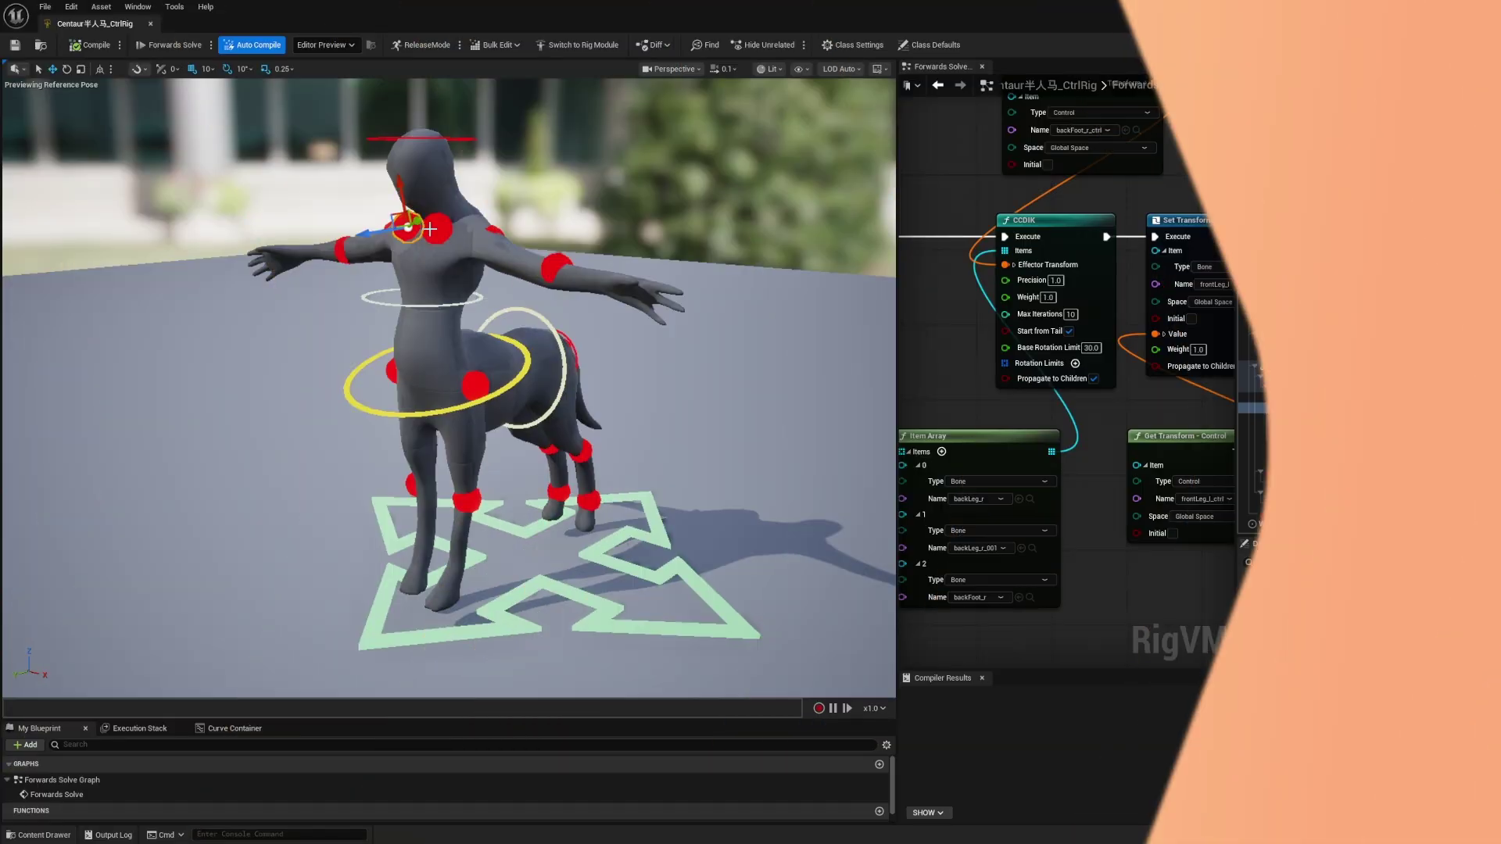
# Hide the backLeg, backLeg_001, shoulder and Arm controls on both sides by turning off Visible in their Shape settings.
pyautogui.moveTo(370, 227); pyautogui.dragTo(469, 274, button='right')
pyautogui.keyDown('shift'); pyautogui.click(414, 219); pyautogui.keyUp('shift')
pyautogui.keyDown('shift'); pyautogui.click(516, 362); pyautogui.keyUp('shift')
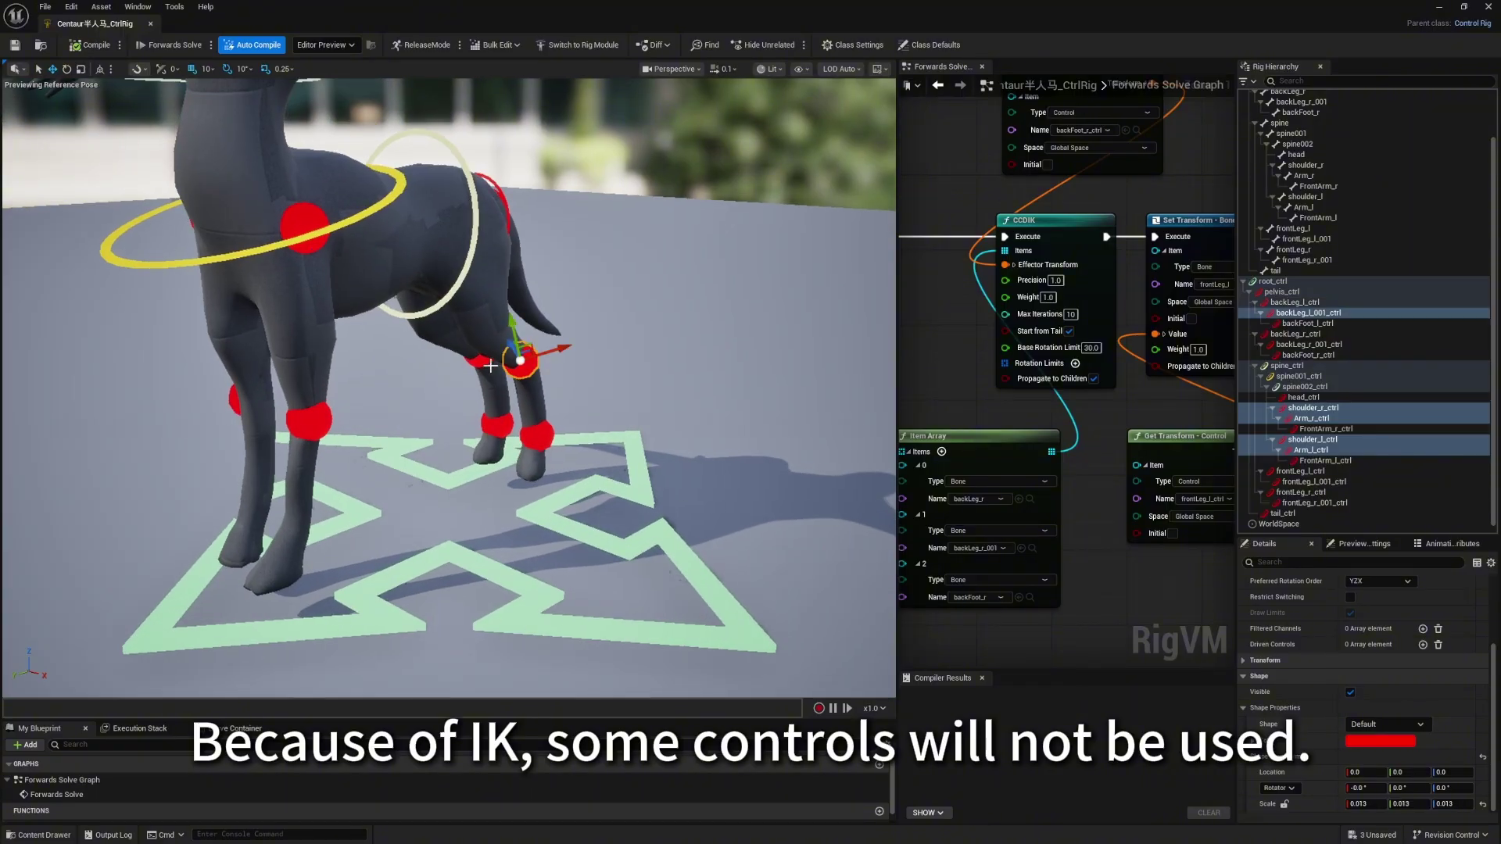
pyautogui.keyDown('shift'); pyautogui.click(438, 351); pyautogui.keyUp('shift')
pyautogui.moveTo(438, 351); pyautogui.dragTo(395, 370, button='right')
pyautogui.keyDown('shift'); pyautogui.click(396, 370); pyautogui.keyUp('shift')
pyautogui.keyDown('shift'); pyautogui.click(620, 386); pyautogui.keyUp('shift')
pyautogui.scroll(-8, 620, 386)
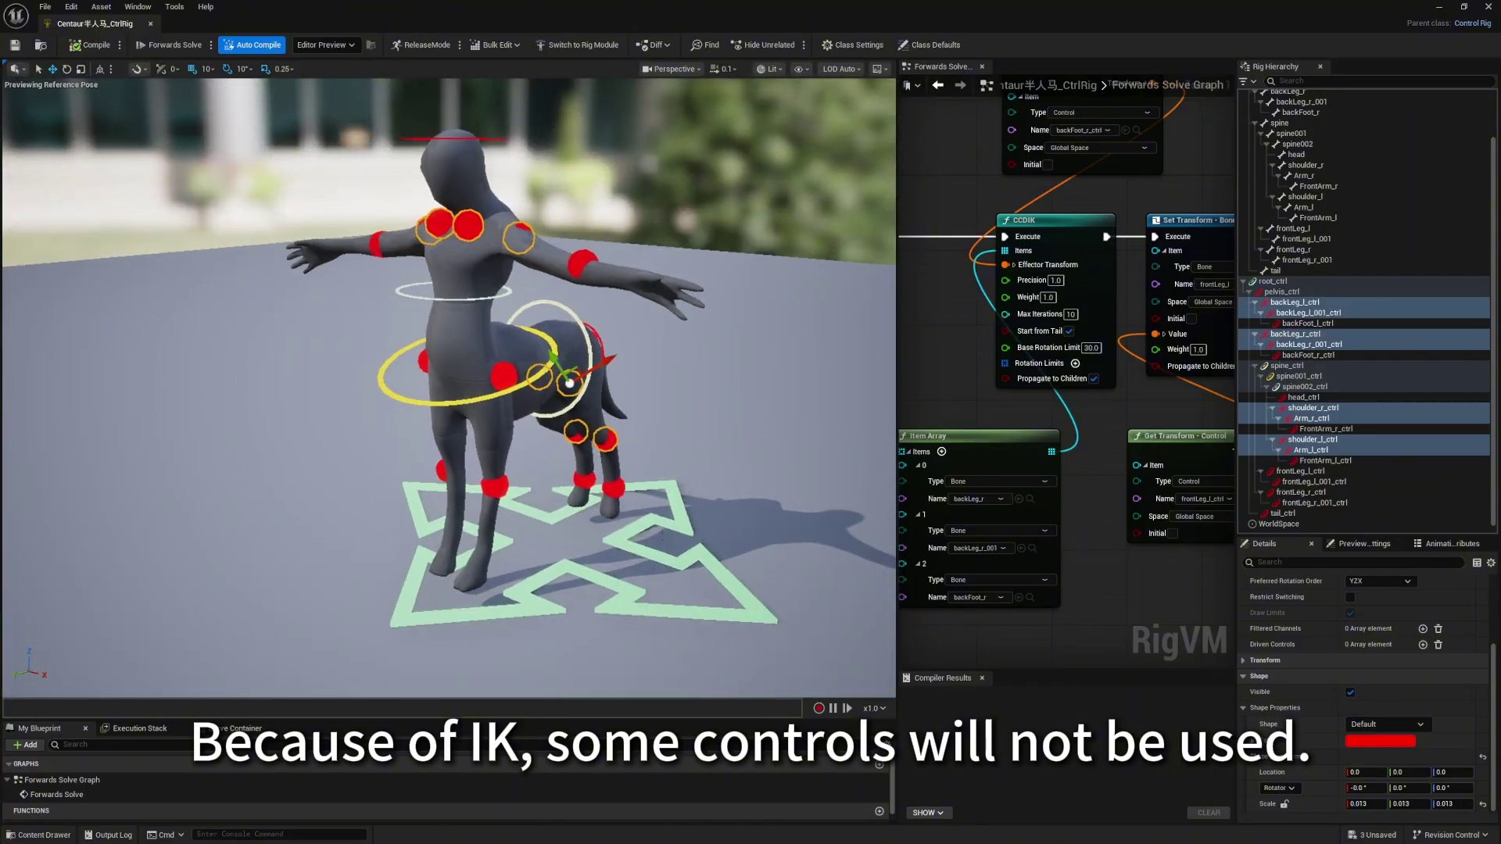
pyautogui.scroll(2, 470, 260)
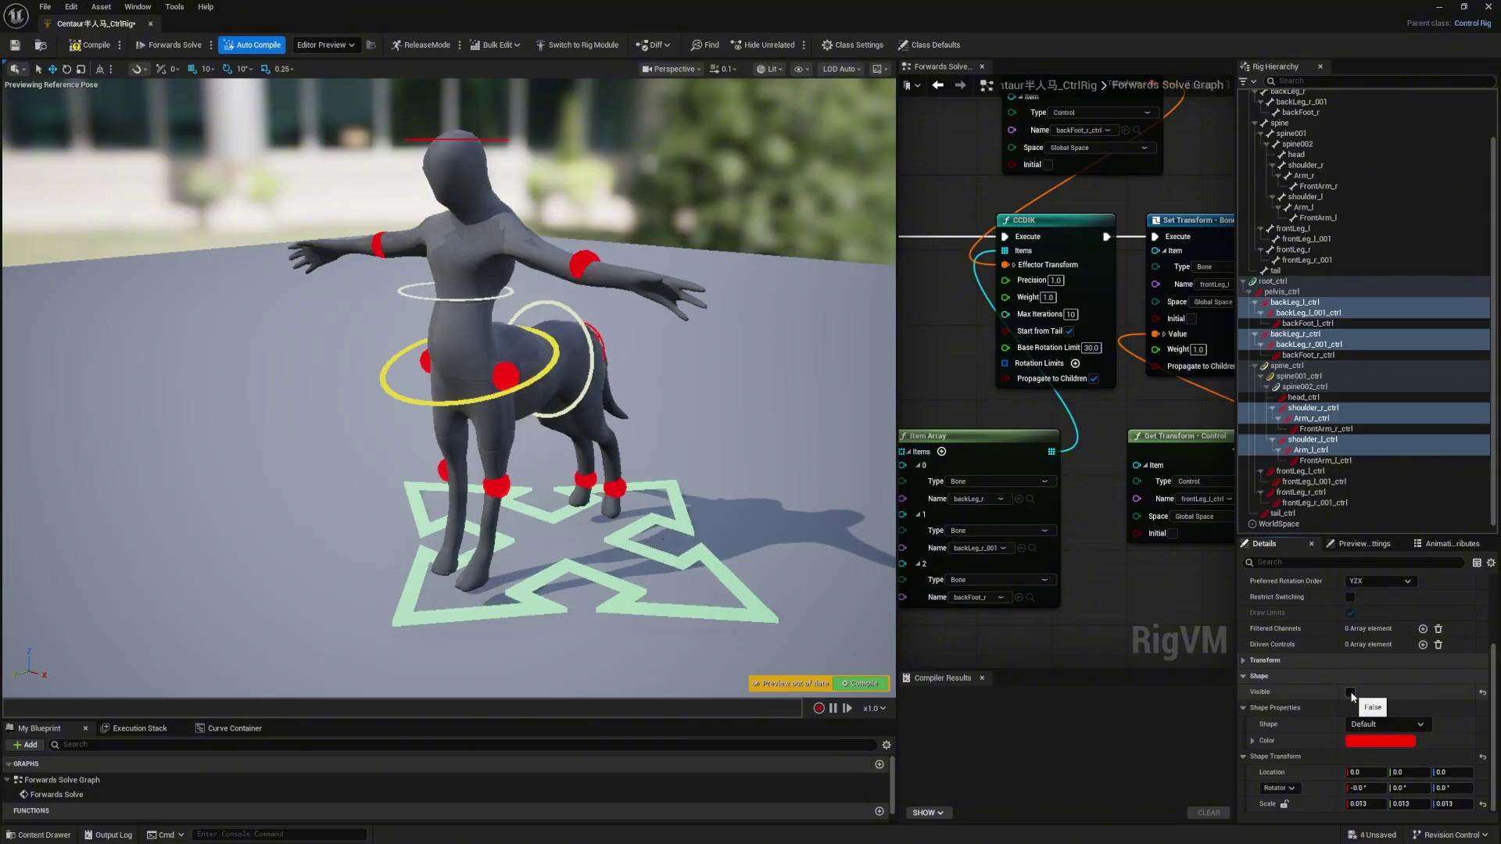
# Change the shape color of backFoot_l_ctrl, FrontArm_l_ctrl, frontLeg_l_ctrl and frontLeg_l_001_ctrl to blue.
pyautogui.keyDown('alt'); pyautogui.moveTo(549, 373); pyautogui.dragTo(580, 395); pyautogui.keyUp('alt')
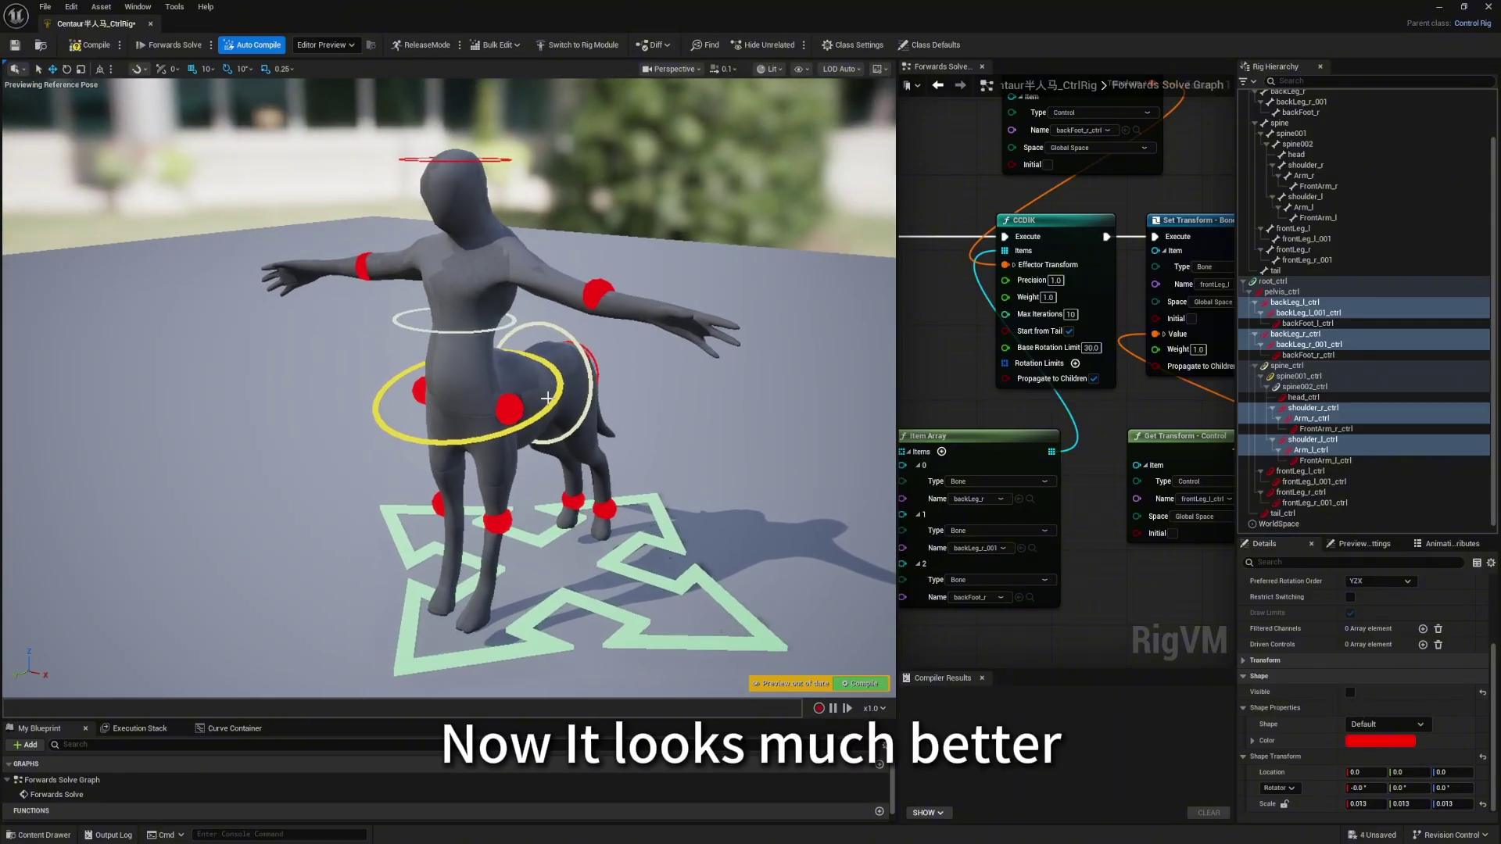
pyautogui.scroll(4, 563, 374)
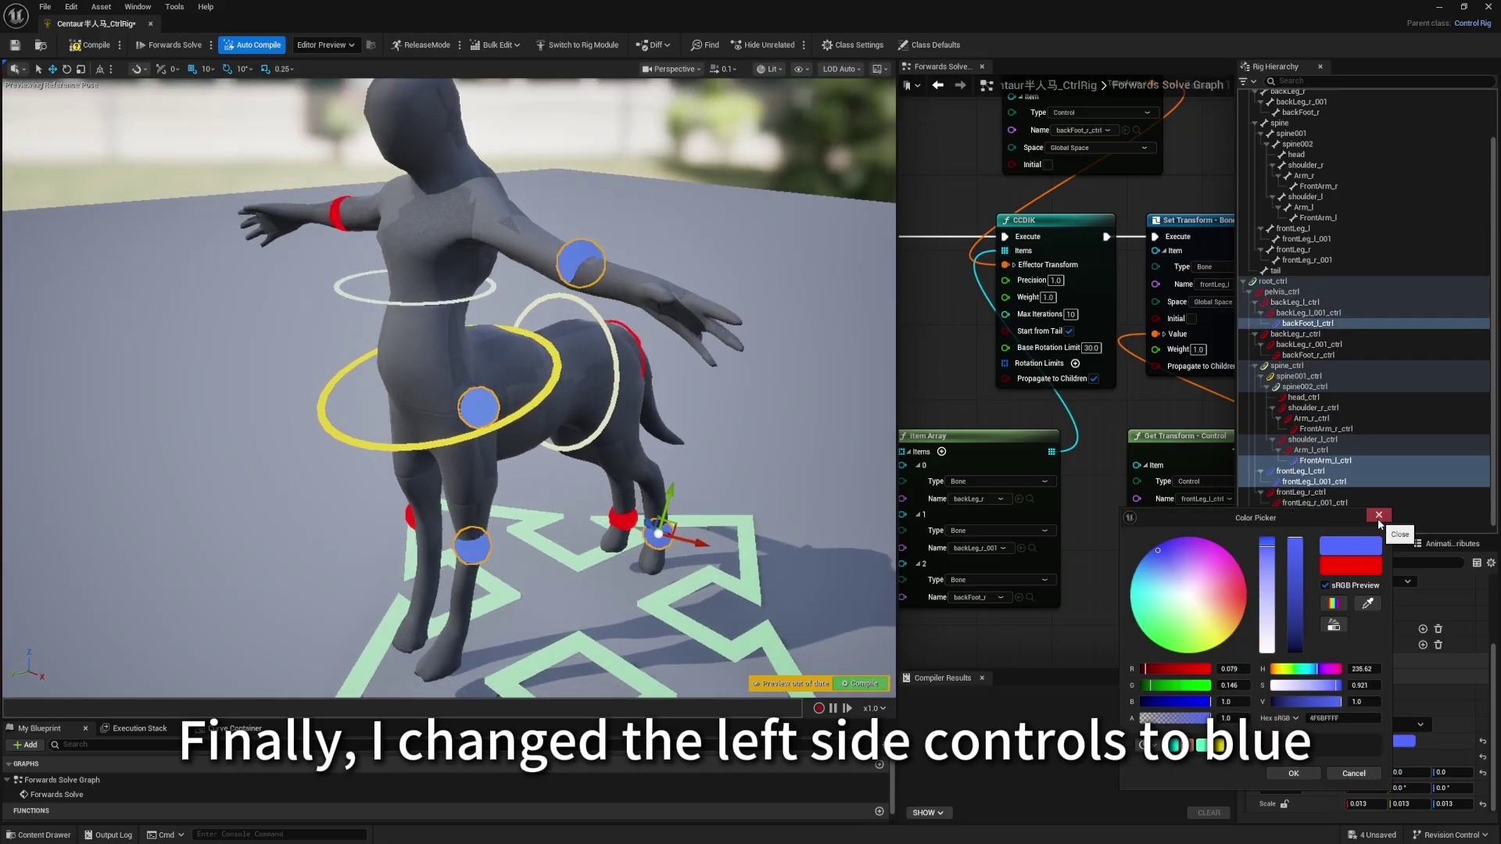
pyautogui.click(1378, 516)
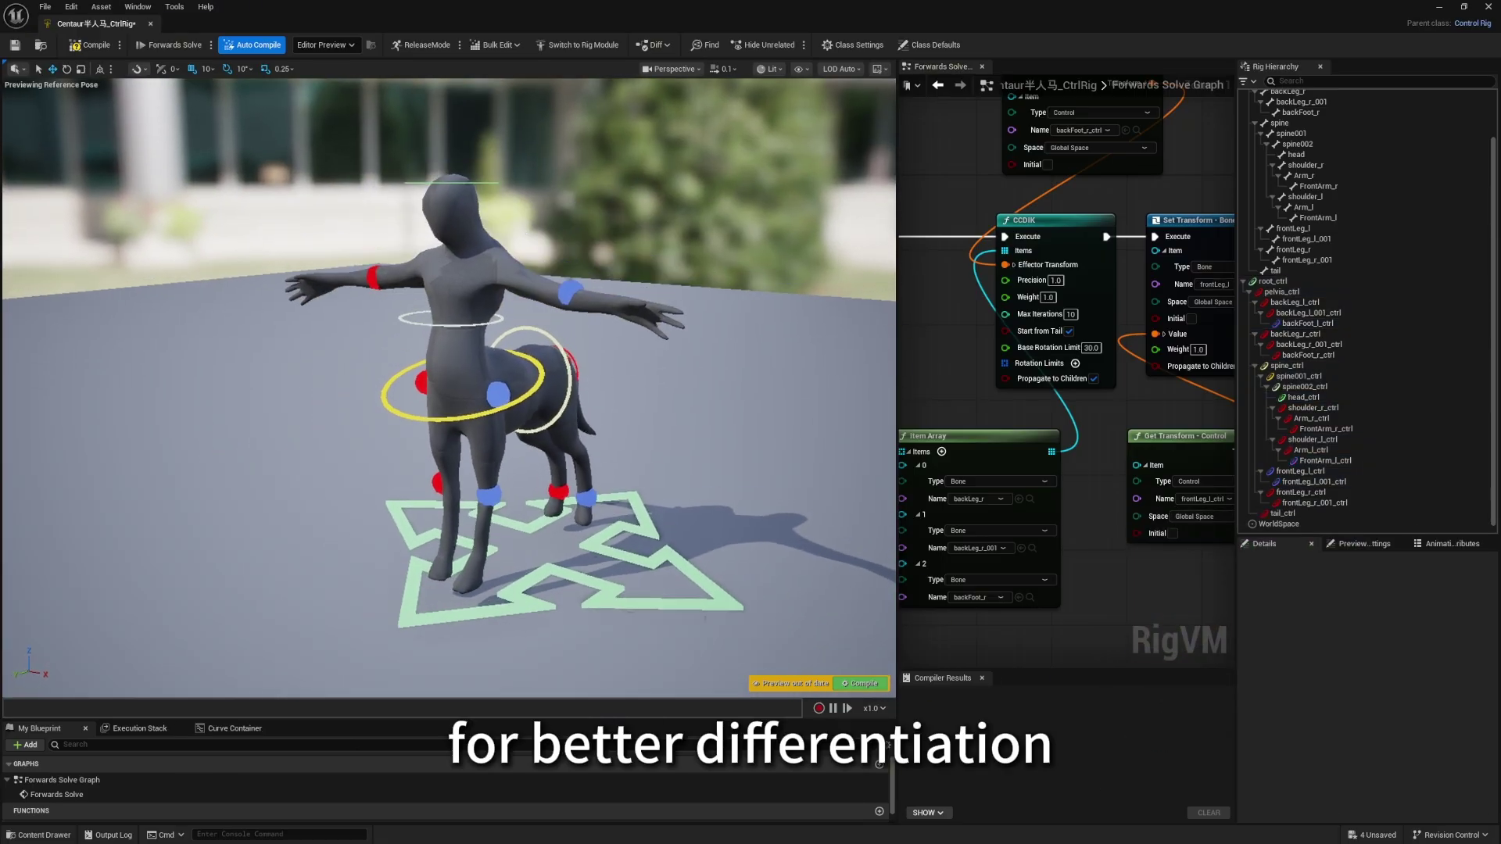
pyautogui.keyDown('alt'); pyautogui.moveTo(662, 512); pyautogui.dragTo(661, 528); pyautogui.keyUp('alt')
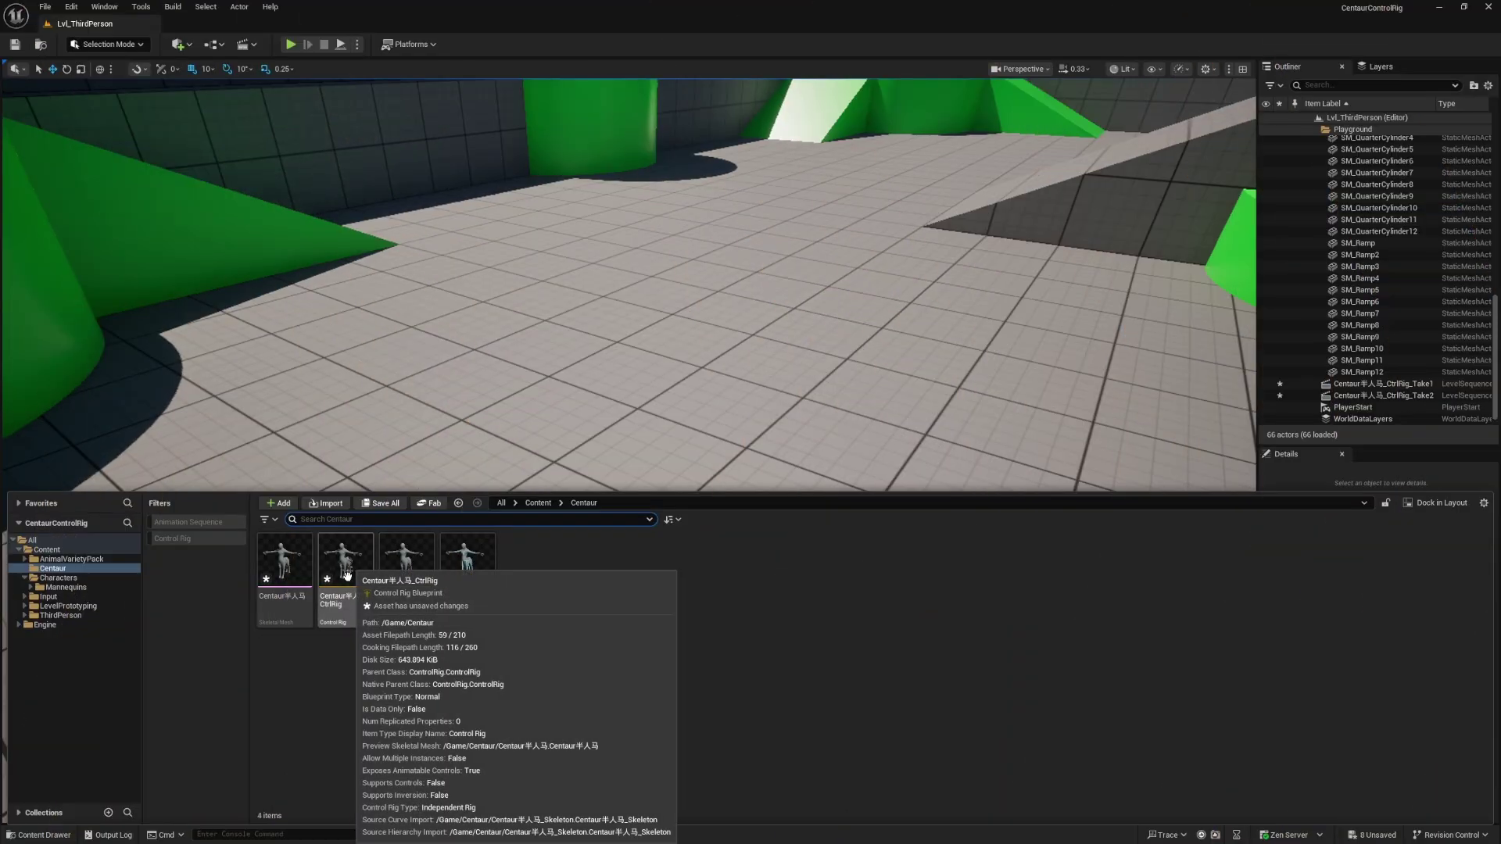
# Place the centaur Control Rig asset on the floor of the Lvl_ThirdPerson level and close the Anim Layers window.
pyautogui.moveTo(348, 575); pyautogui.dragTo(591, 405)
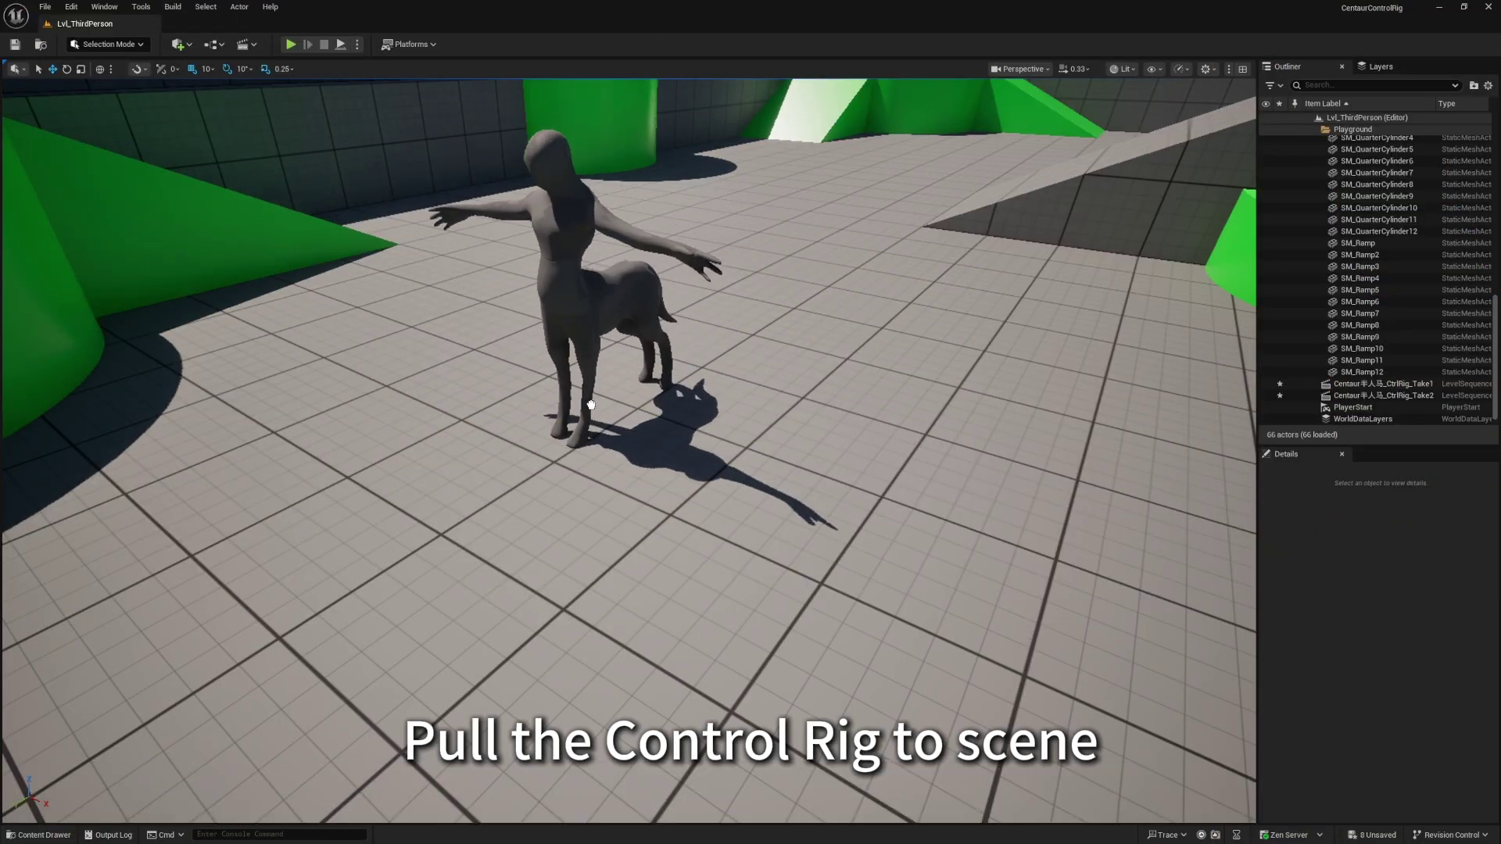
pyautogui.moveTo(591, 405); pyautogui.dragTo(591, 405)
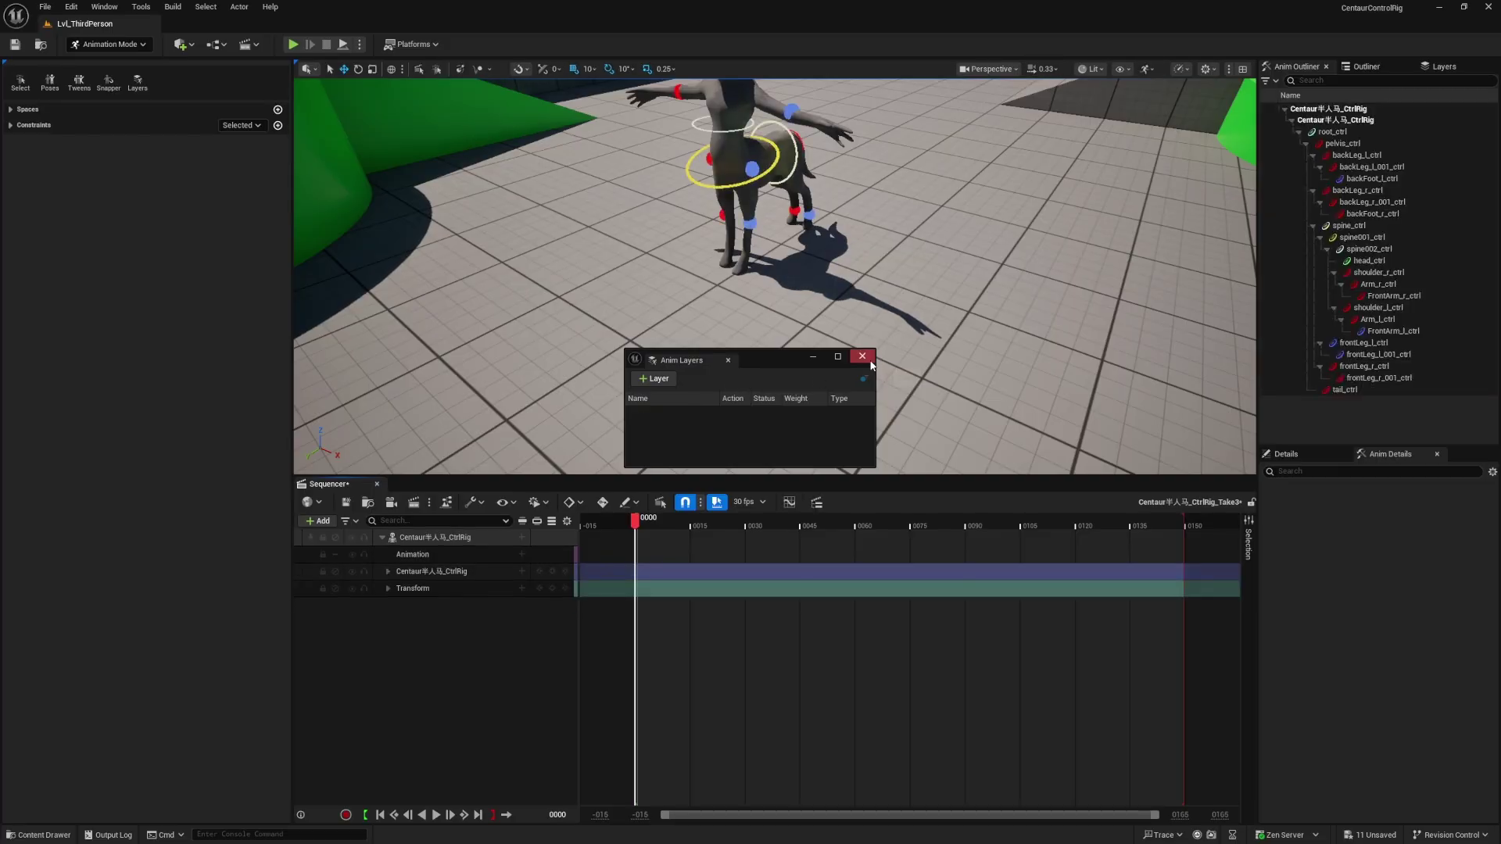
pyautogui.click(870, 361)
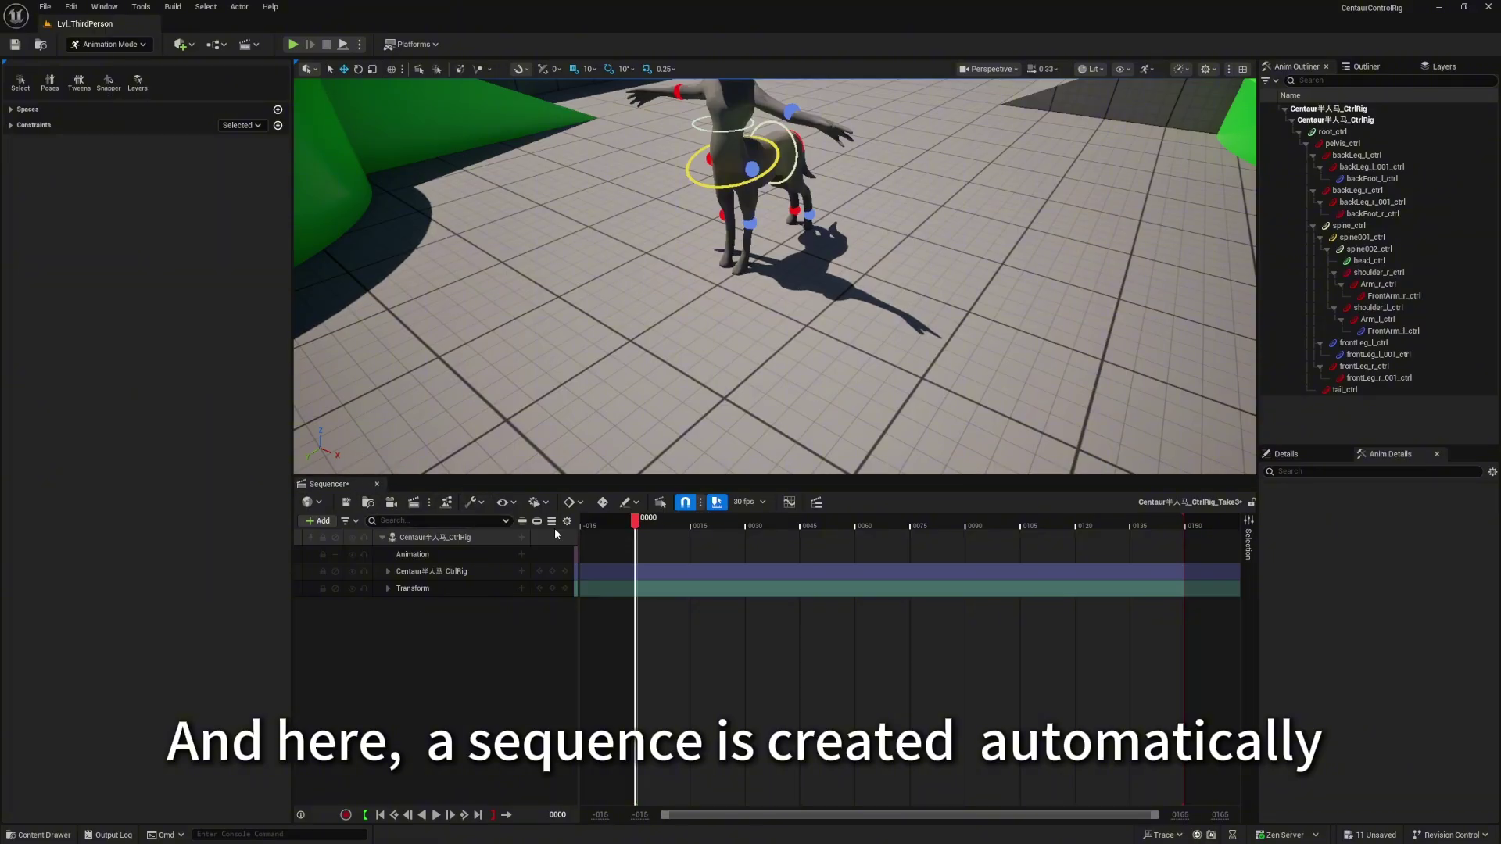
# Test the centaur's rig in the level by rotating FrontArm_l_ctrl and shifting the yellow ring control around the waist.
pyautogui.moveTo(704, 313); pyautogui.dragTo(728, 267, button='right')
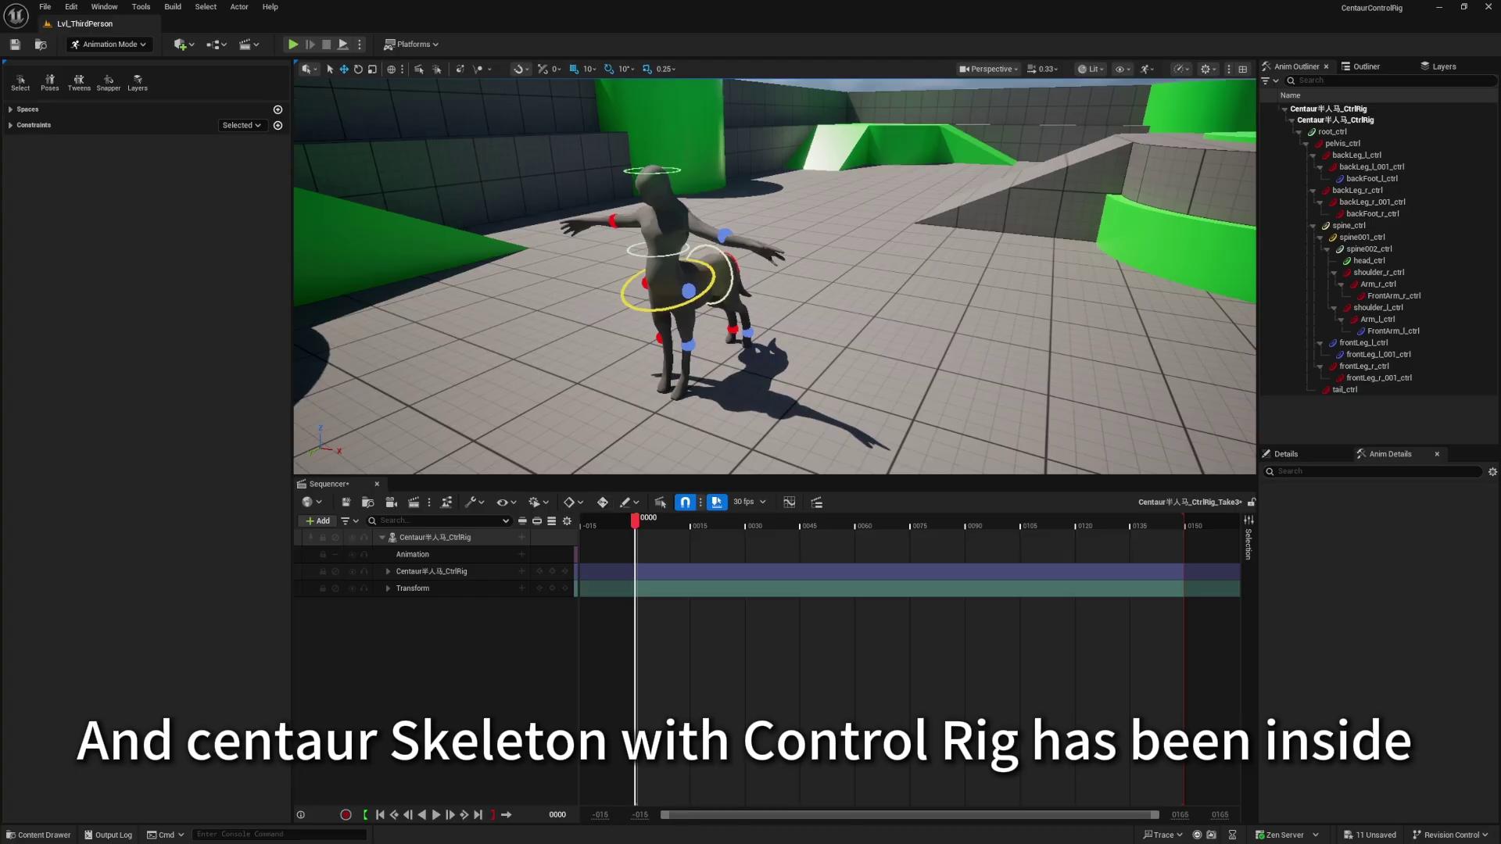
pyautogui.click(724, 234)
pyautogui.moveTo(748, 209); pyautogui.dragTo(785, 245)
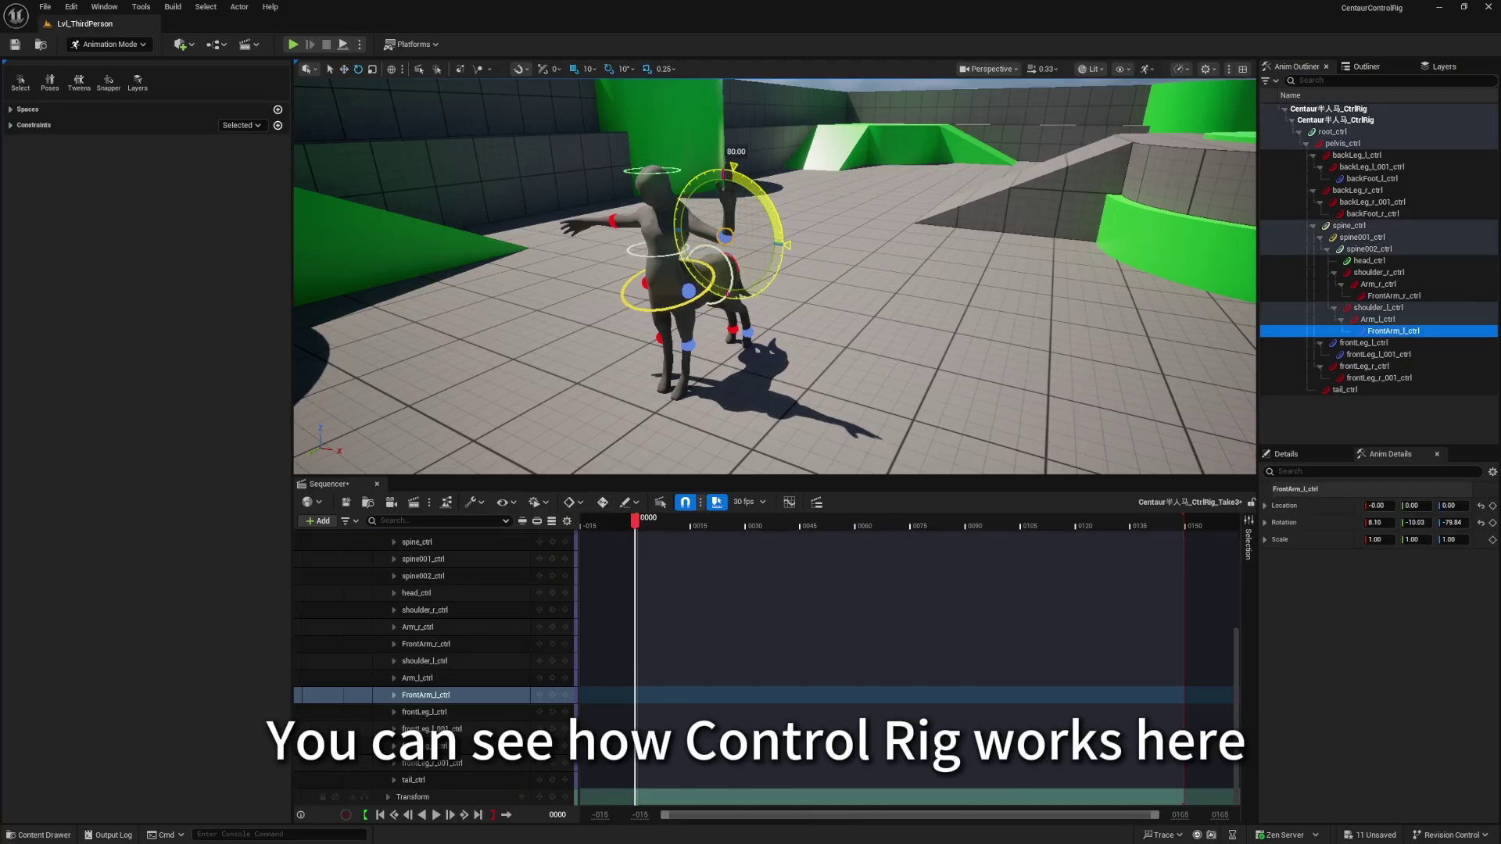
pyautogui.press('w')
pyautogui.moveTo(784, 227); pyautogui.dragTo(774, 211, button='right')
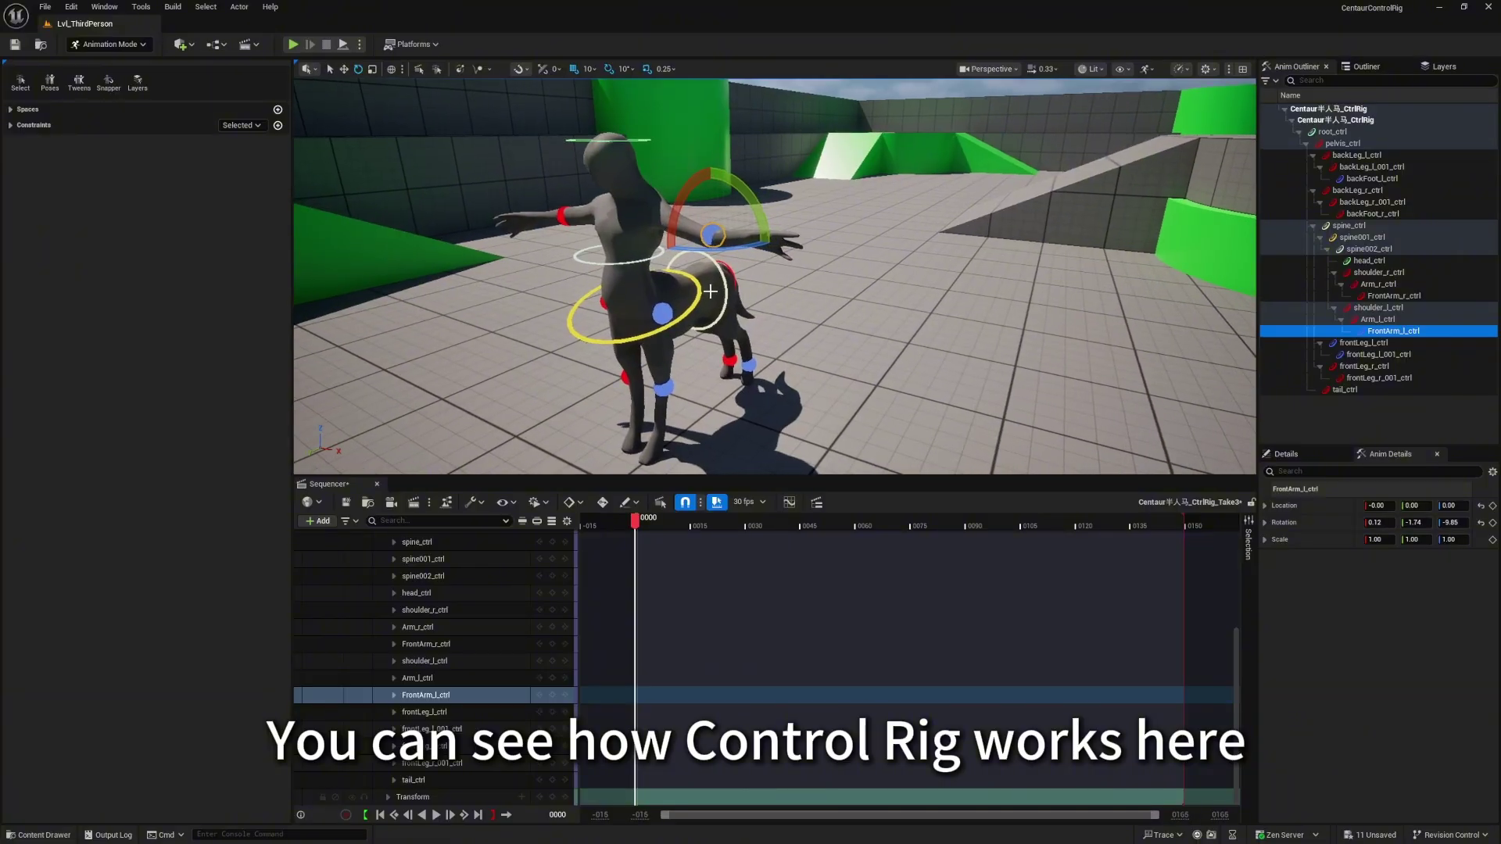
pyautogui.click(635, 340)
pyautogui.moveTo(637, 327)
pyautogui.mouseDown()
pyautogui.moveTo(664, 324)
pyautogui.moveTo(619, 327)
pyautogui.moveTo(639, 327)
pyautogui.mouseUp()
pyautogui.moveTo(660, 332)
pyautogui.mouseDown(button='right')
pyautogui.moveTo(680, 328)
pyautogui.moveTo(649, 333)
pyautogui.moveTo(664, 332)
pyautogui.mouseUp(button='right')
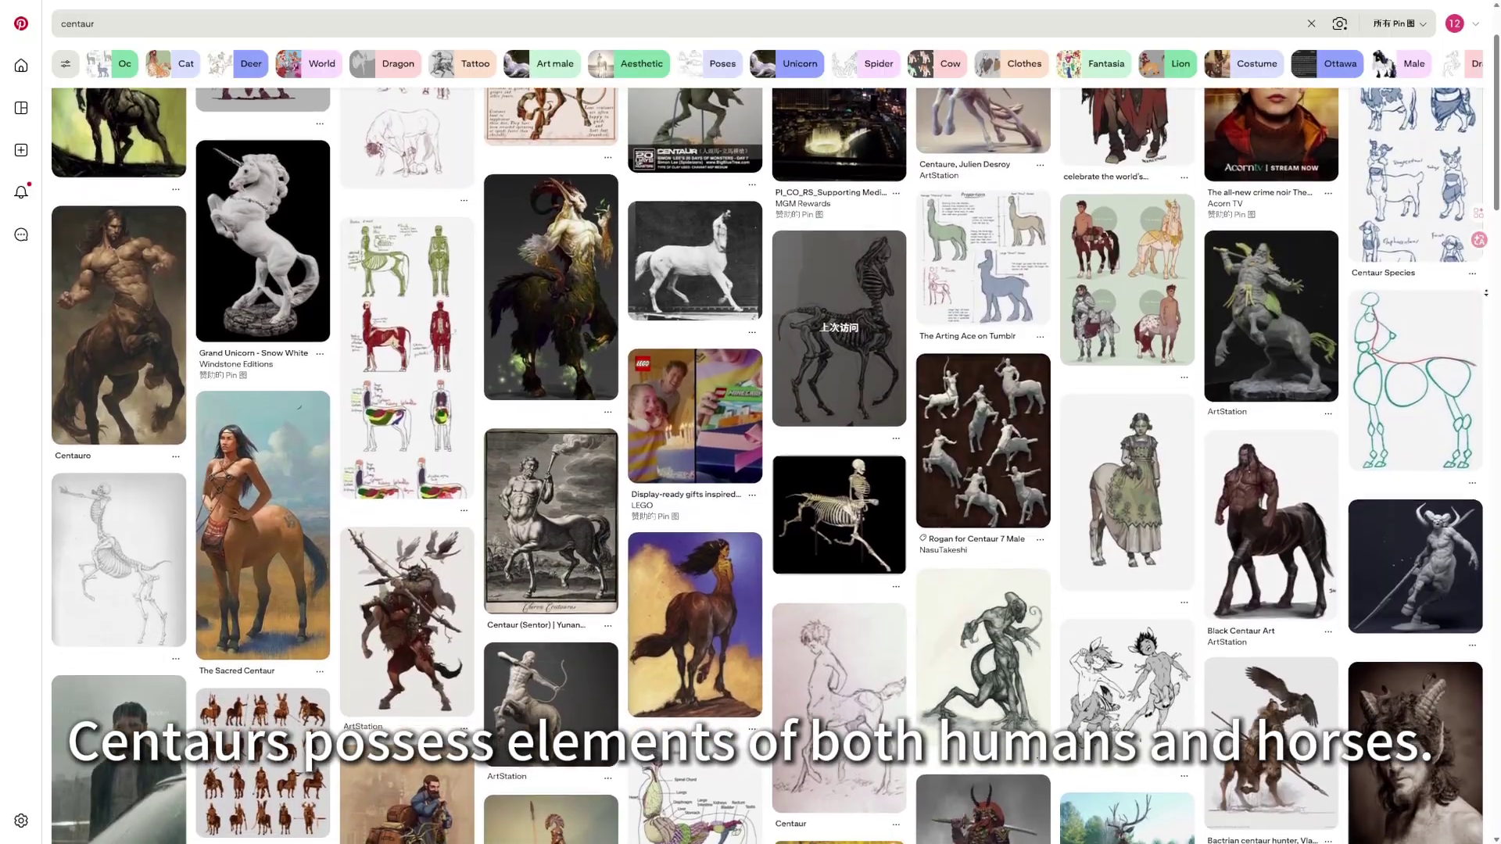
pyautogui.scroll(-4, 768, 465)
pyautogui.scroll(-4, 768, 465)
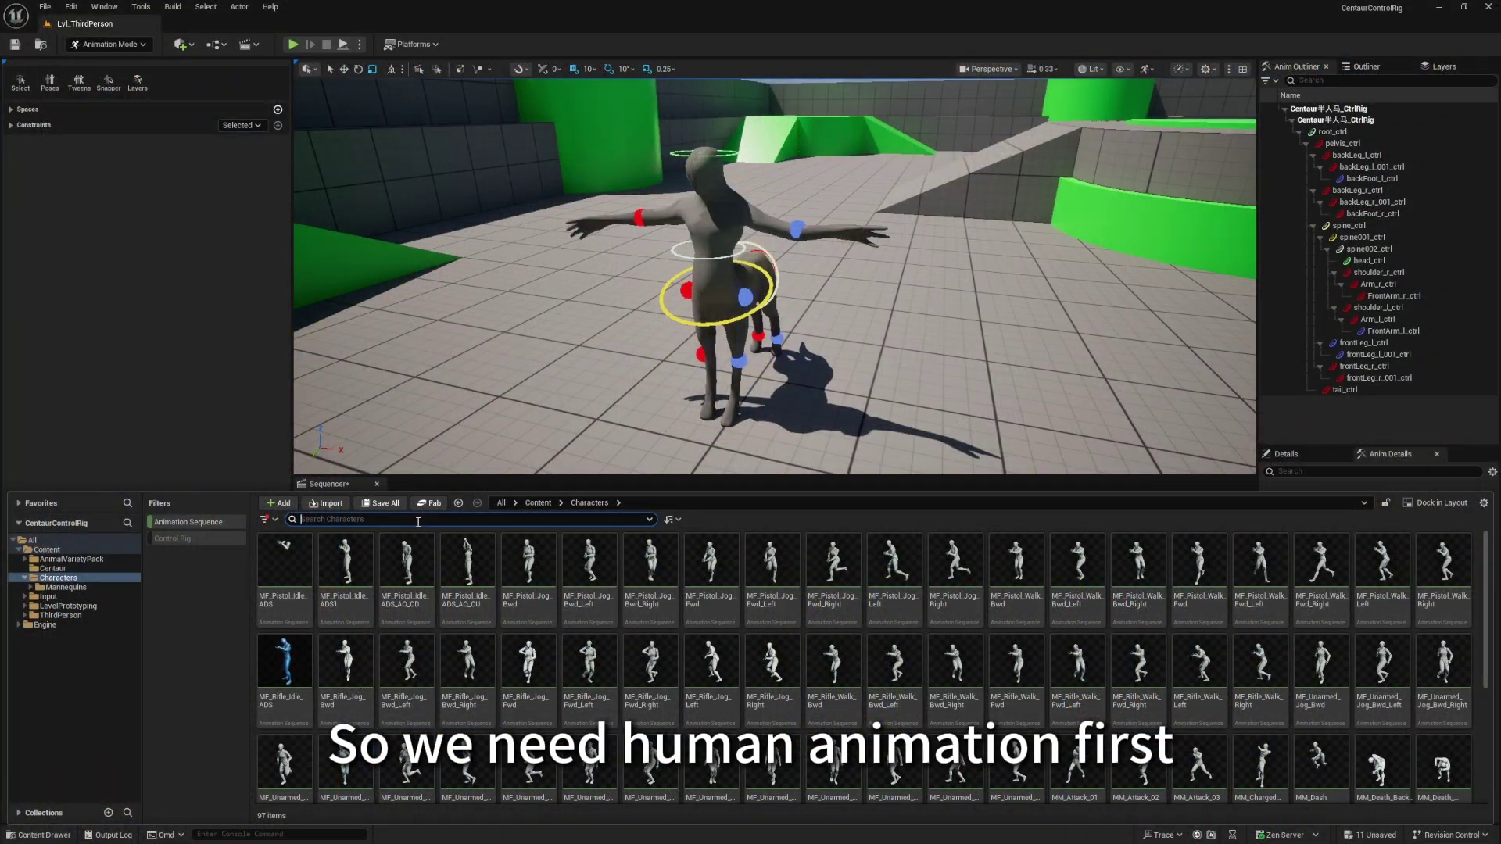
# Search the Characters folder for "walk", place MF_Unarmed_Walk_Fwd in the level beside the centaur, and add its actor to the sequence.
pyautogui.write('walk')
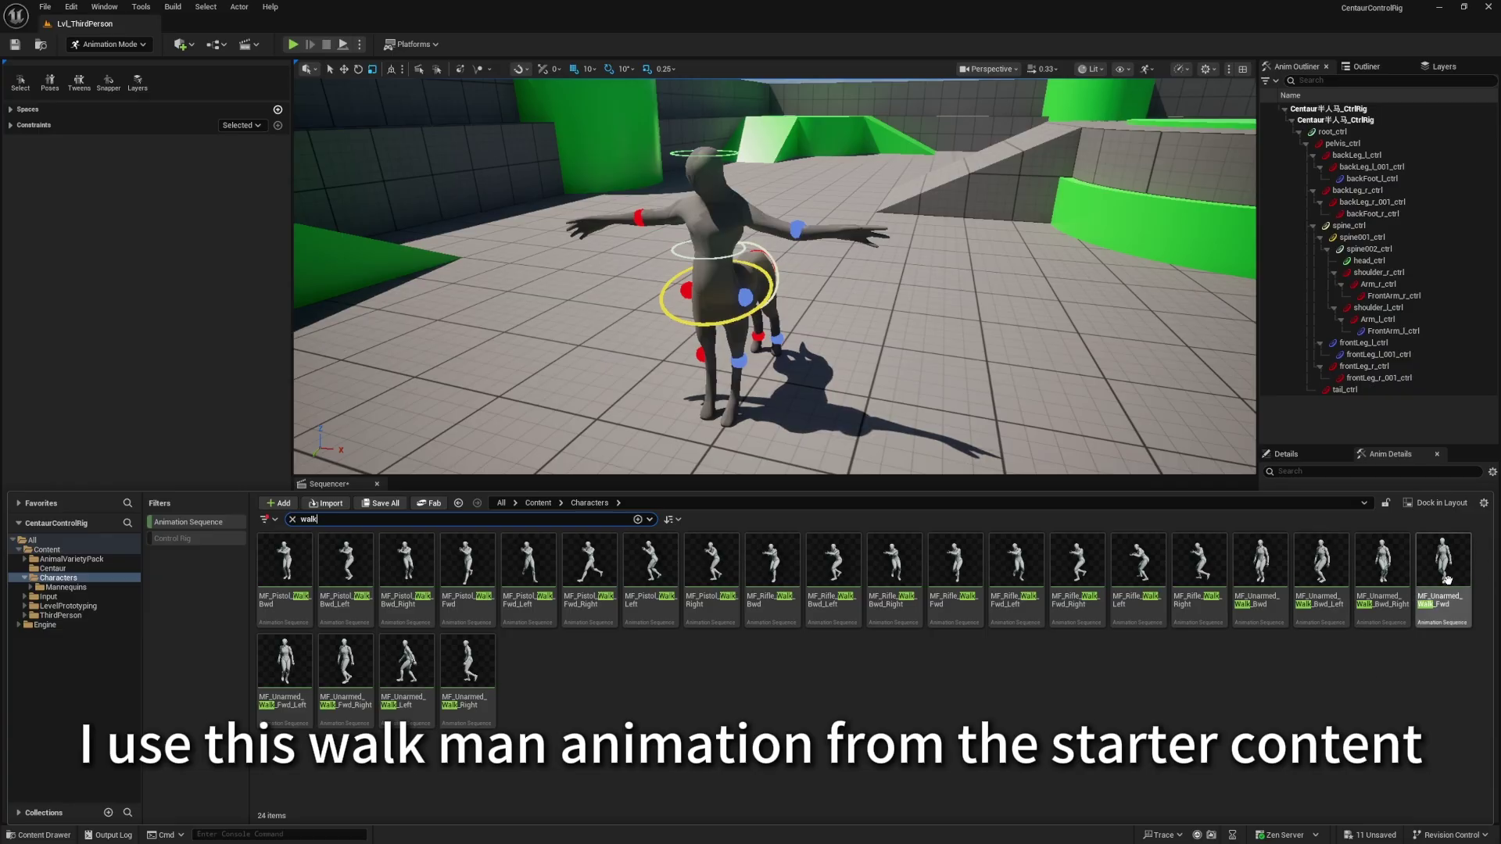
pyautogui.moveTo(1447, 579); pyautogui.dragTo(501, 427)
pyautogui.moveTo(1356, 384); pyautogui.dragTo(654, 534)
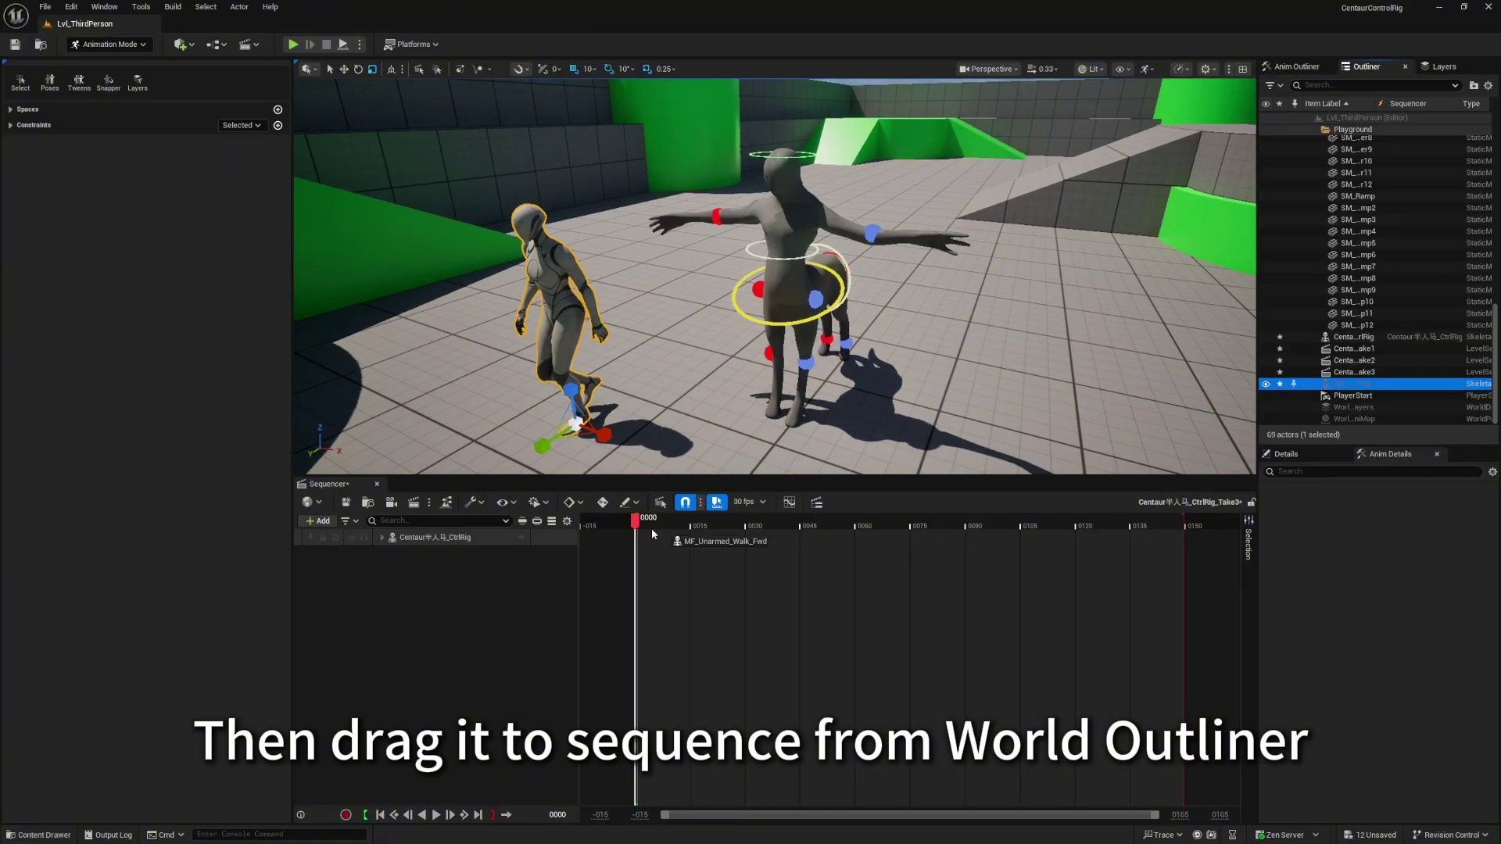
pyautogui.moveTo(405, 599); pyautogui.dragTo(405, 599)
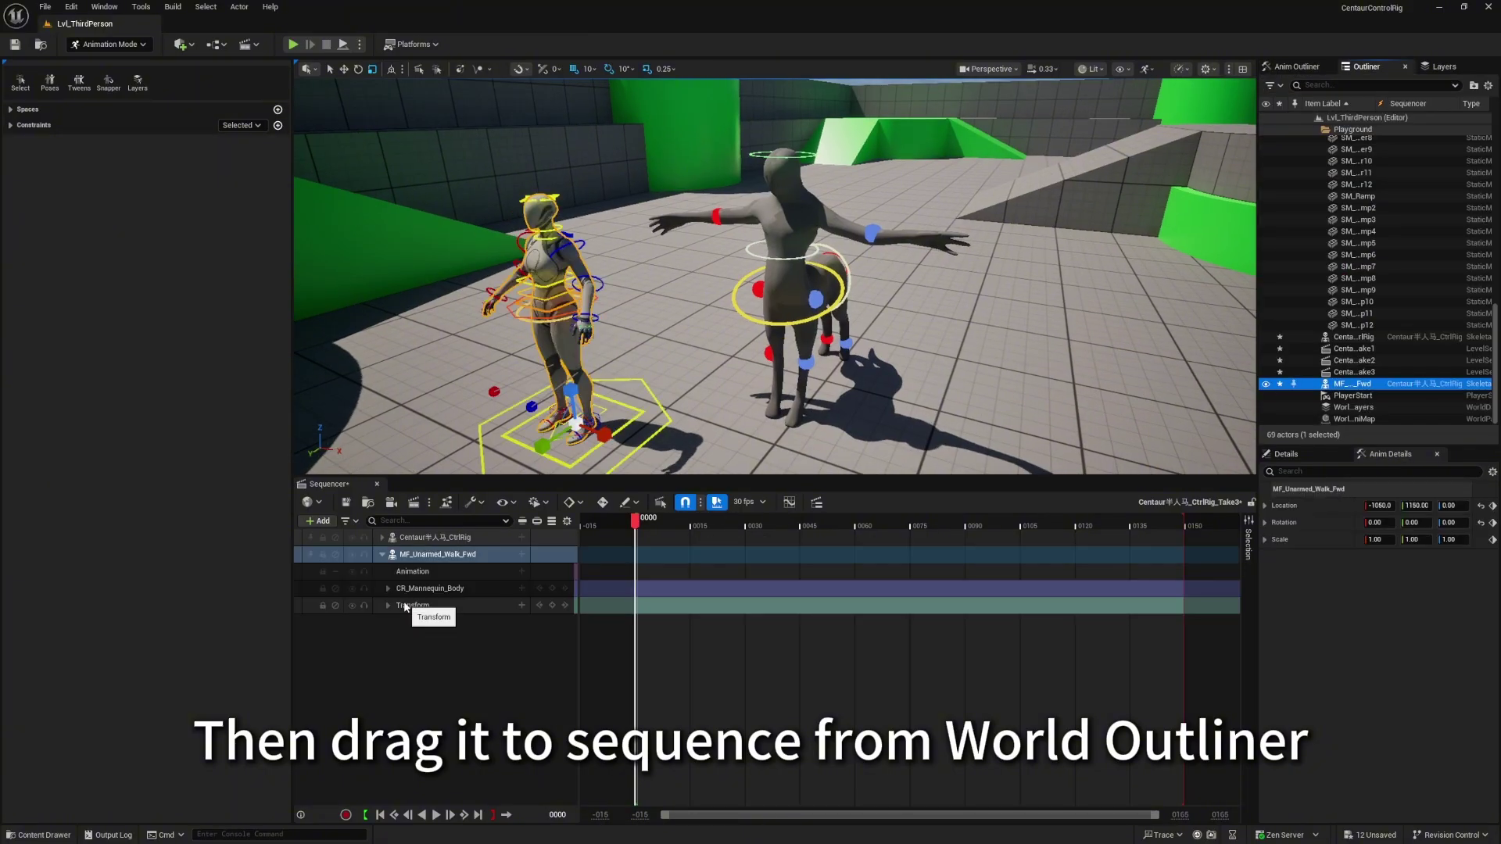
# Add the MF_Unarmed_Walk_Bwd animation to the mannequin's Animation track at frame 0.
pyautogui.moveTo(594, 289); pyautogui.dragTo(617, 235, button='right')
pyautogui.click(452, 573)
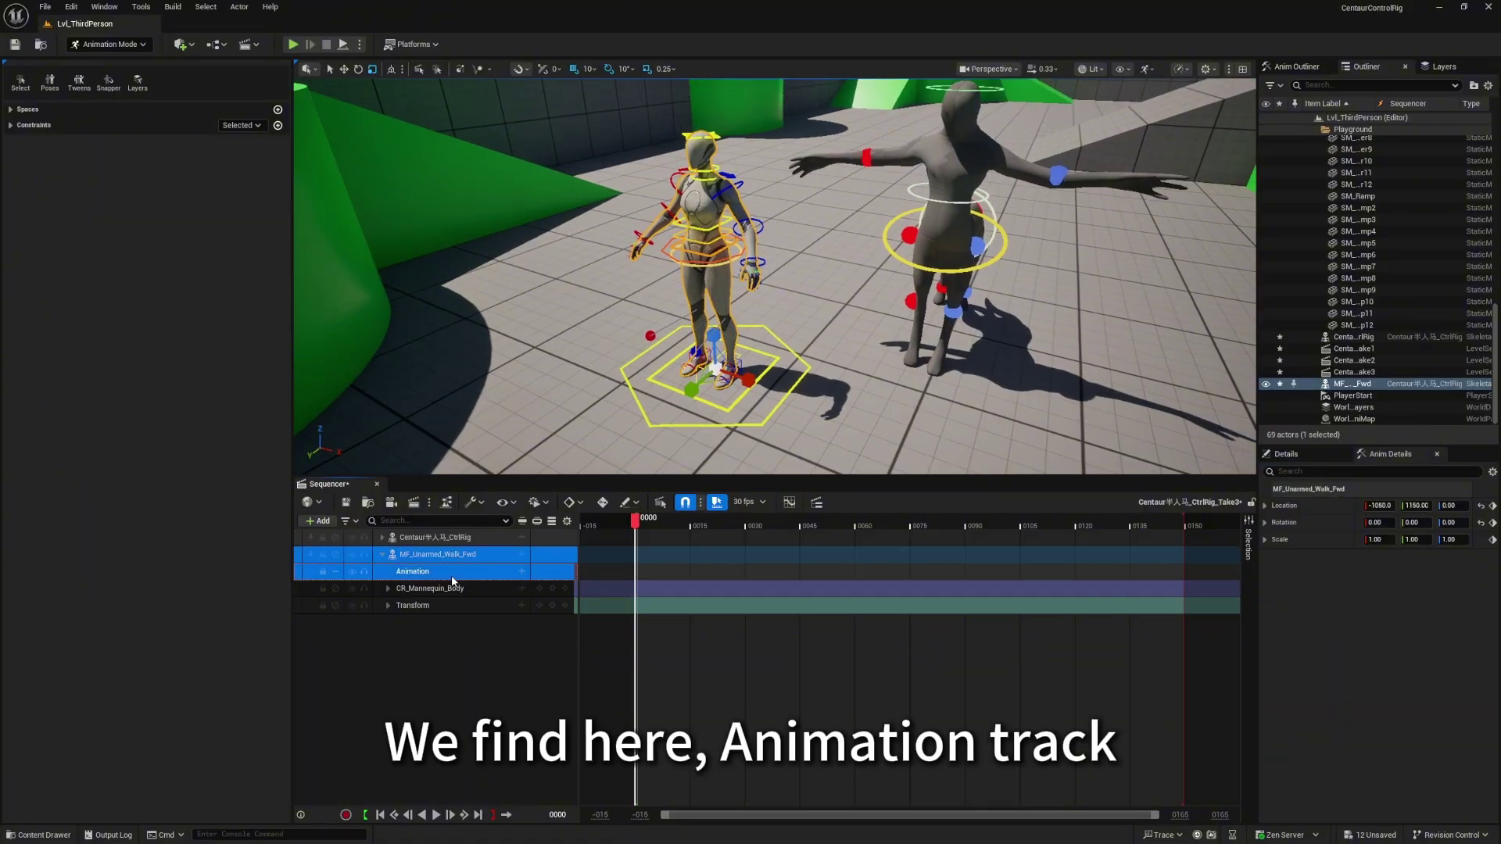
pyautogui.click(521, 573)
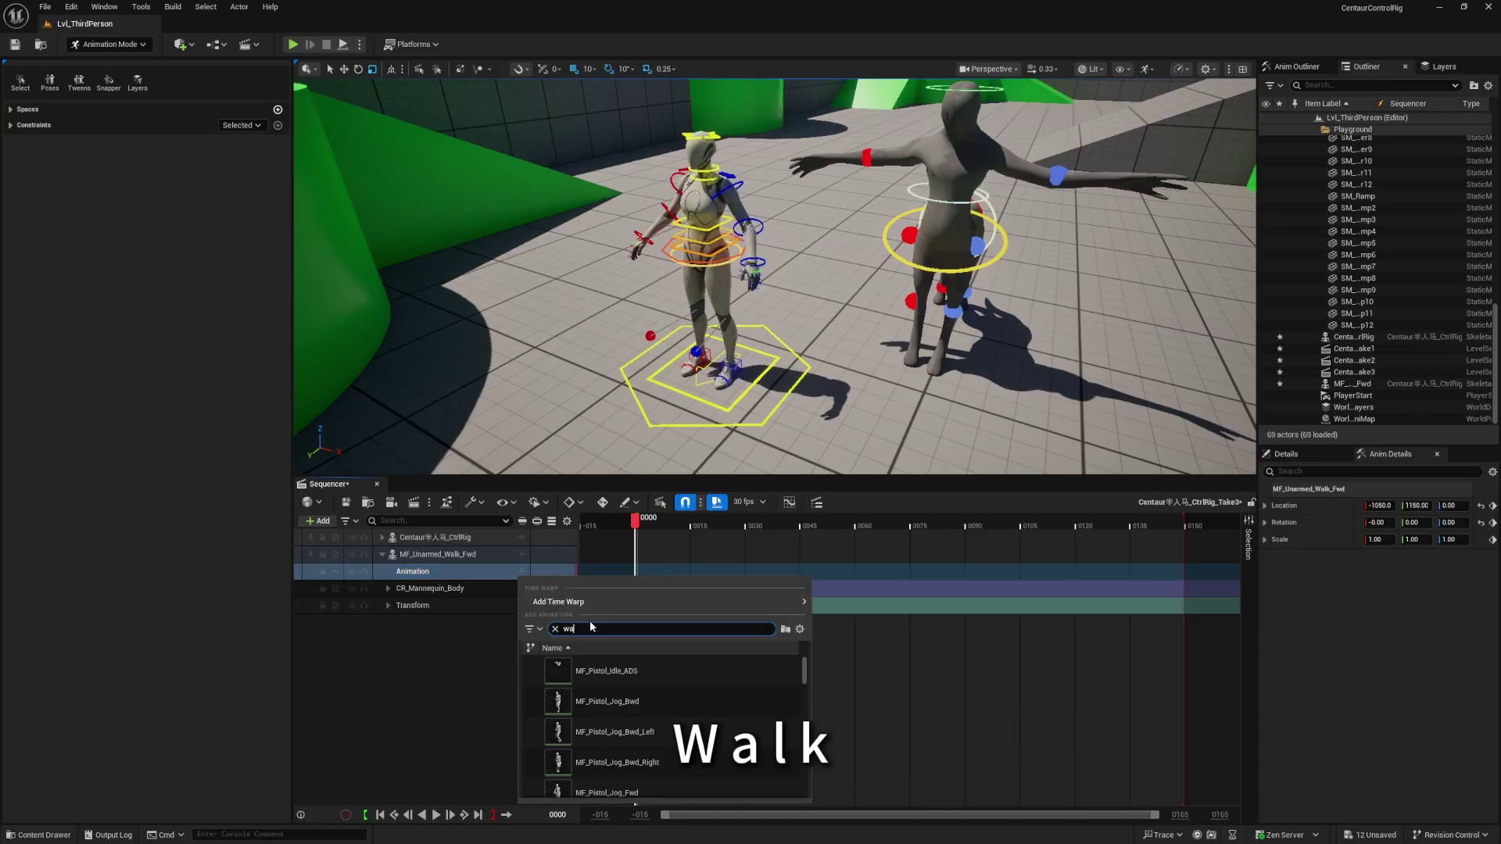
pyautogui.scroll(-8, 704, 696)
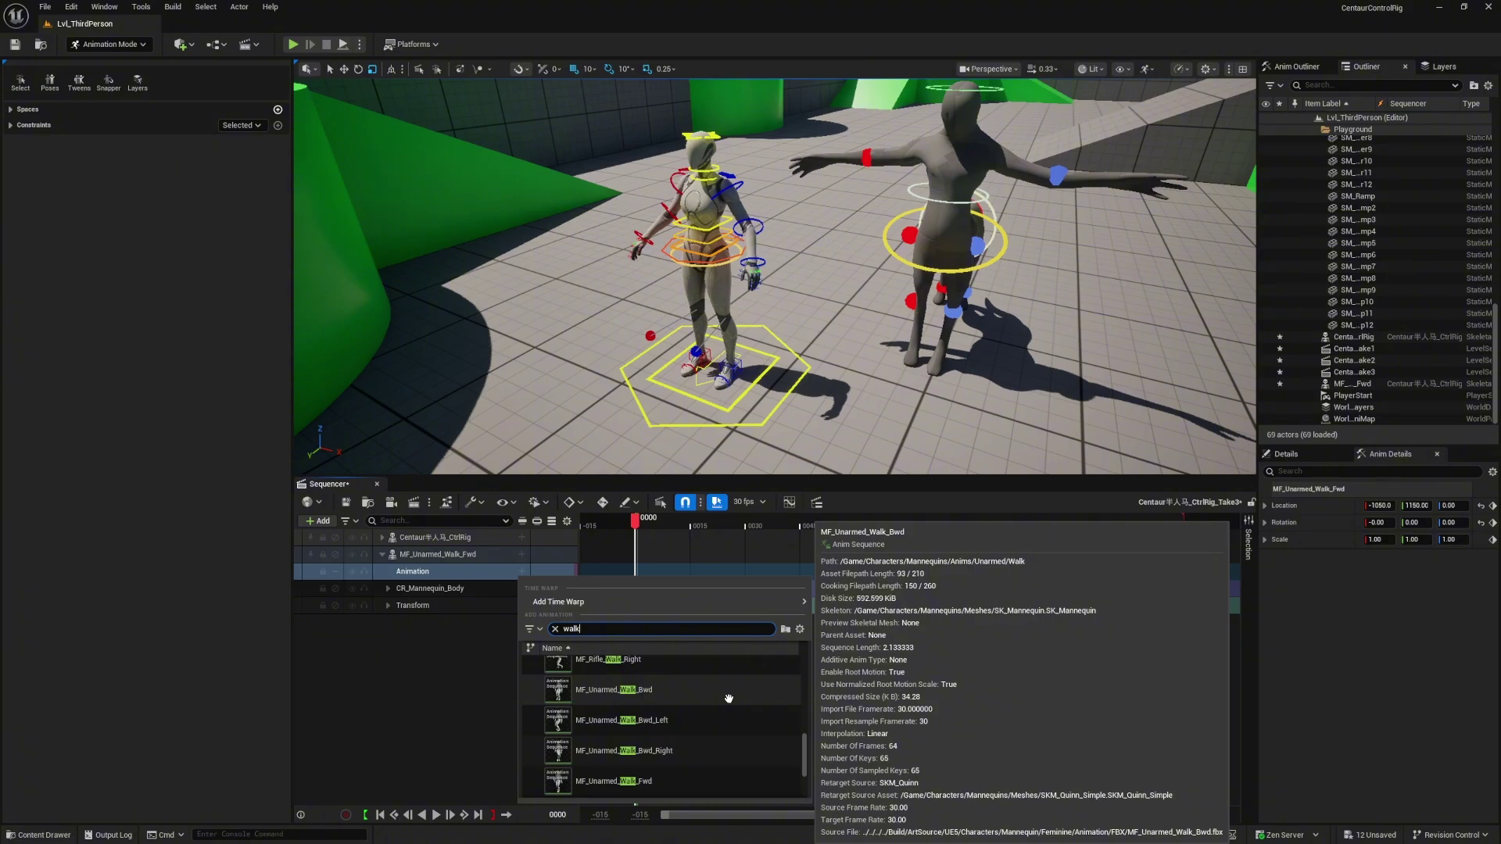
pyautogui.click(728, 699)
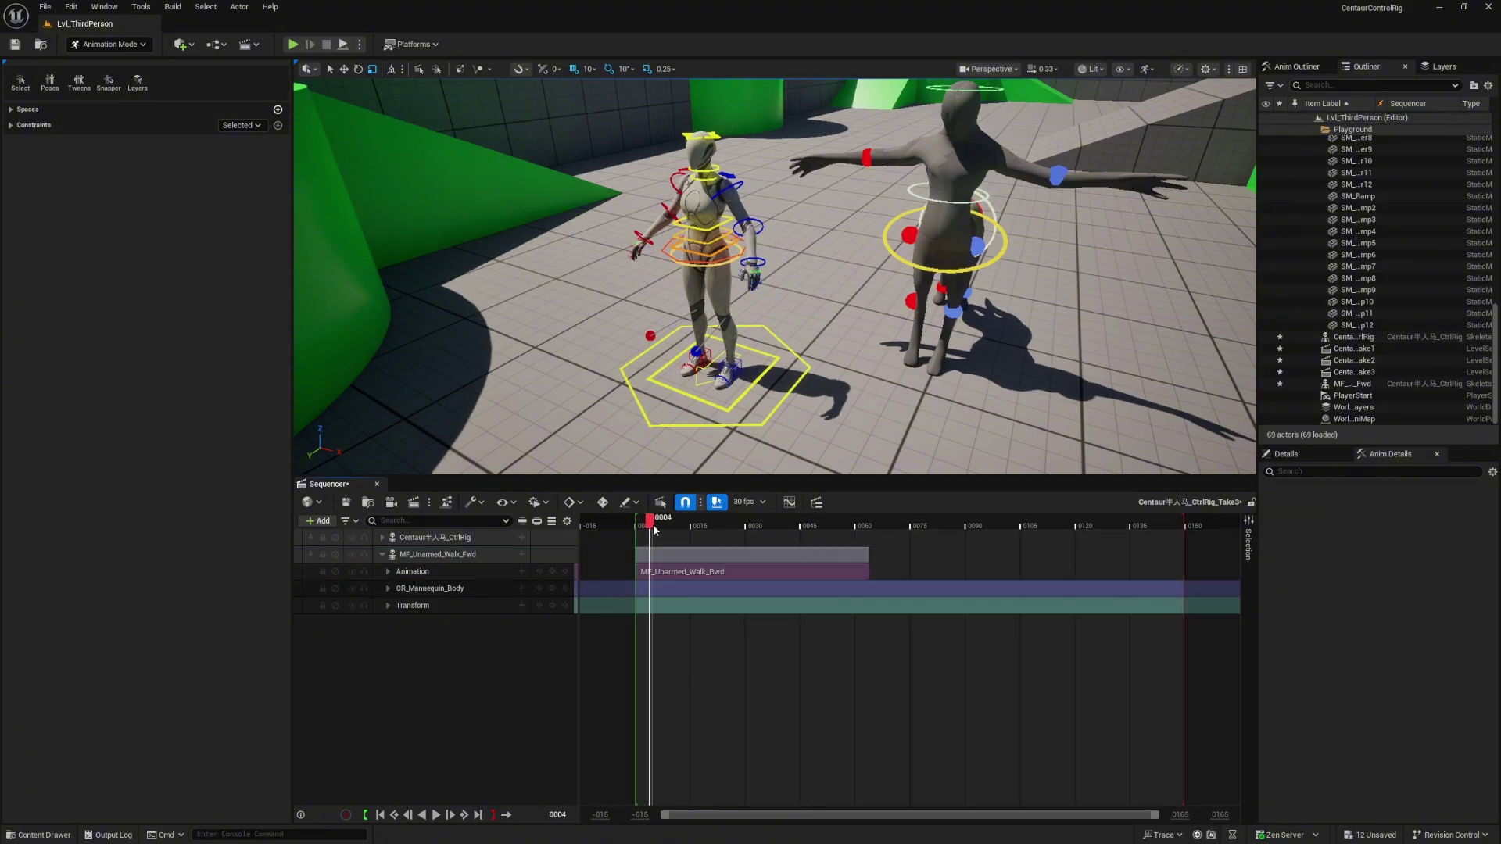
# Delete the mannequin's CR_Mannequin_Body track and scrub the timeline to preview its walk animation.
pyautogui.moveTo(655, 529); pyautogui.dragTo(778, 535)
pyautogui.click(440, 586)
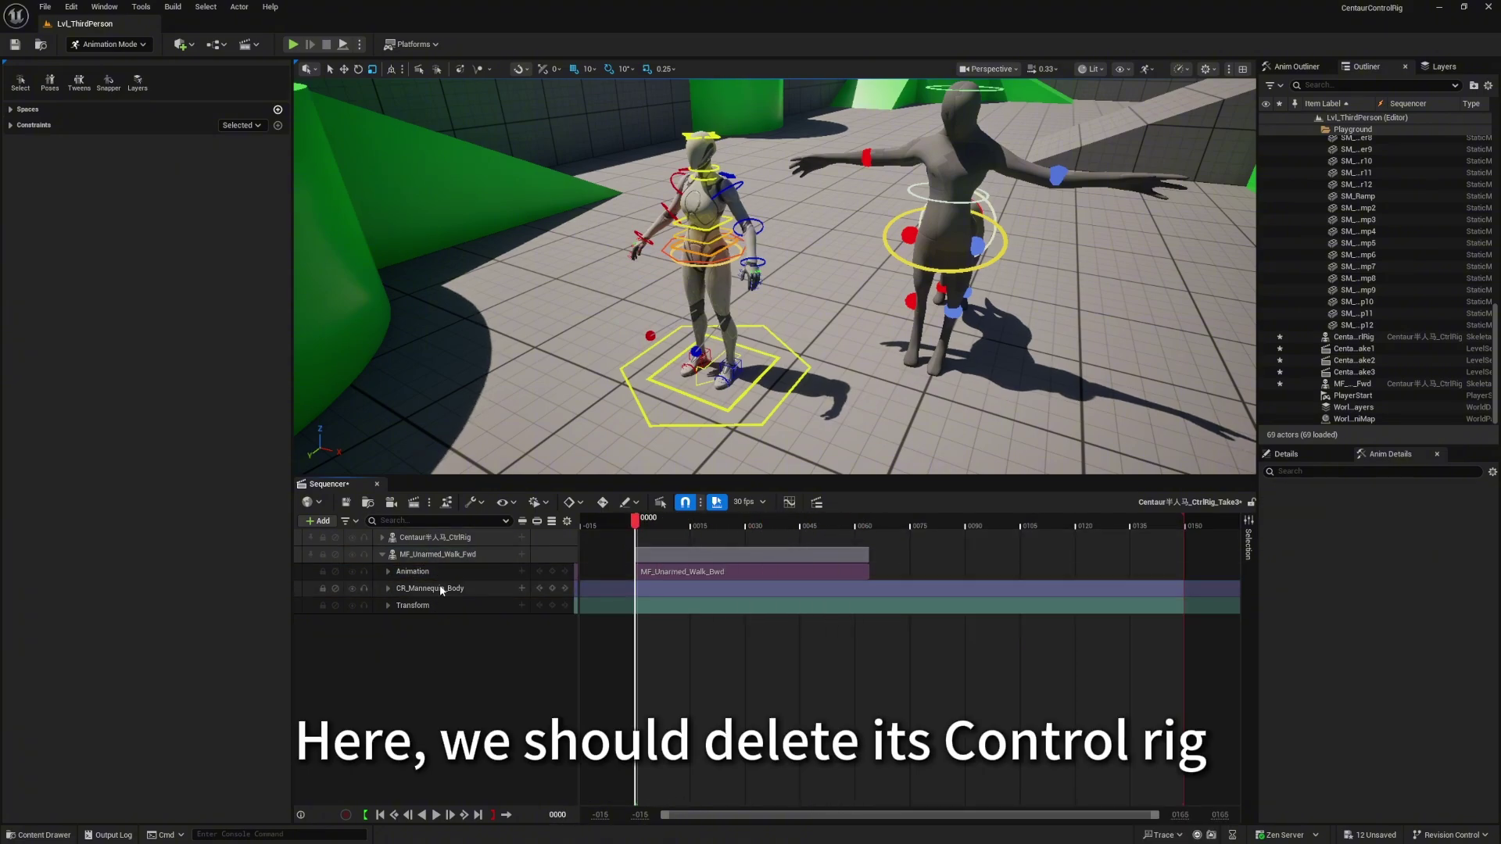
pyautogui.press('Delete')
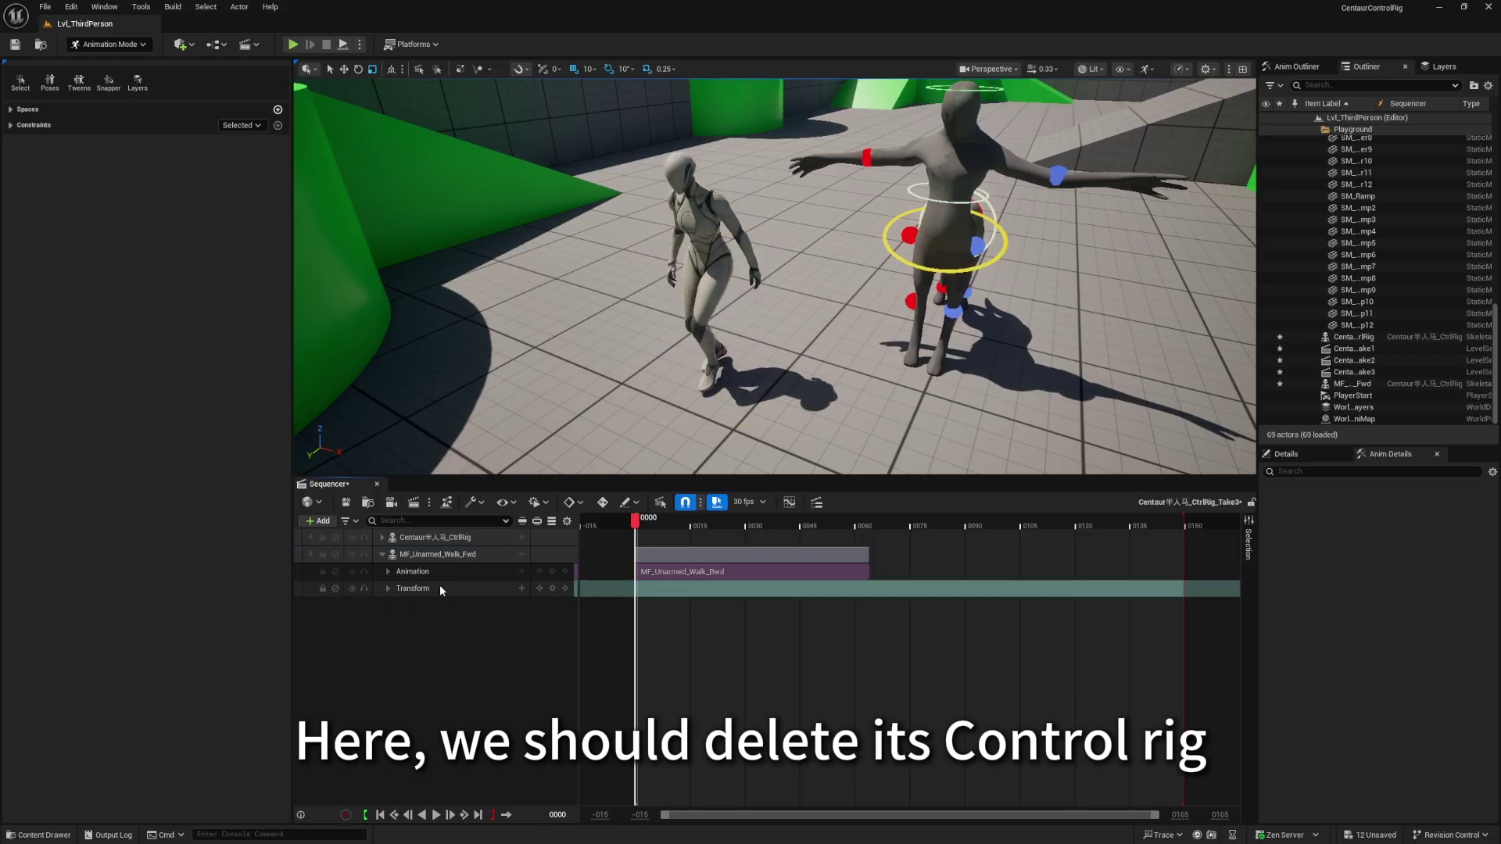
pyautogui.click(647, 520)
pyautogui.moveTo(647, 520); pyautogui.dragTo(778, 534)
pyautogui.click(635, 524)
# Change the mannequin animation section's Animation property to MF_Unarmed_Walk_Fwd and play the sequence to check the walk.
pyautogui.click(705, 572)
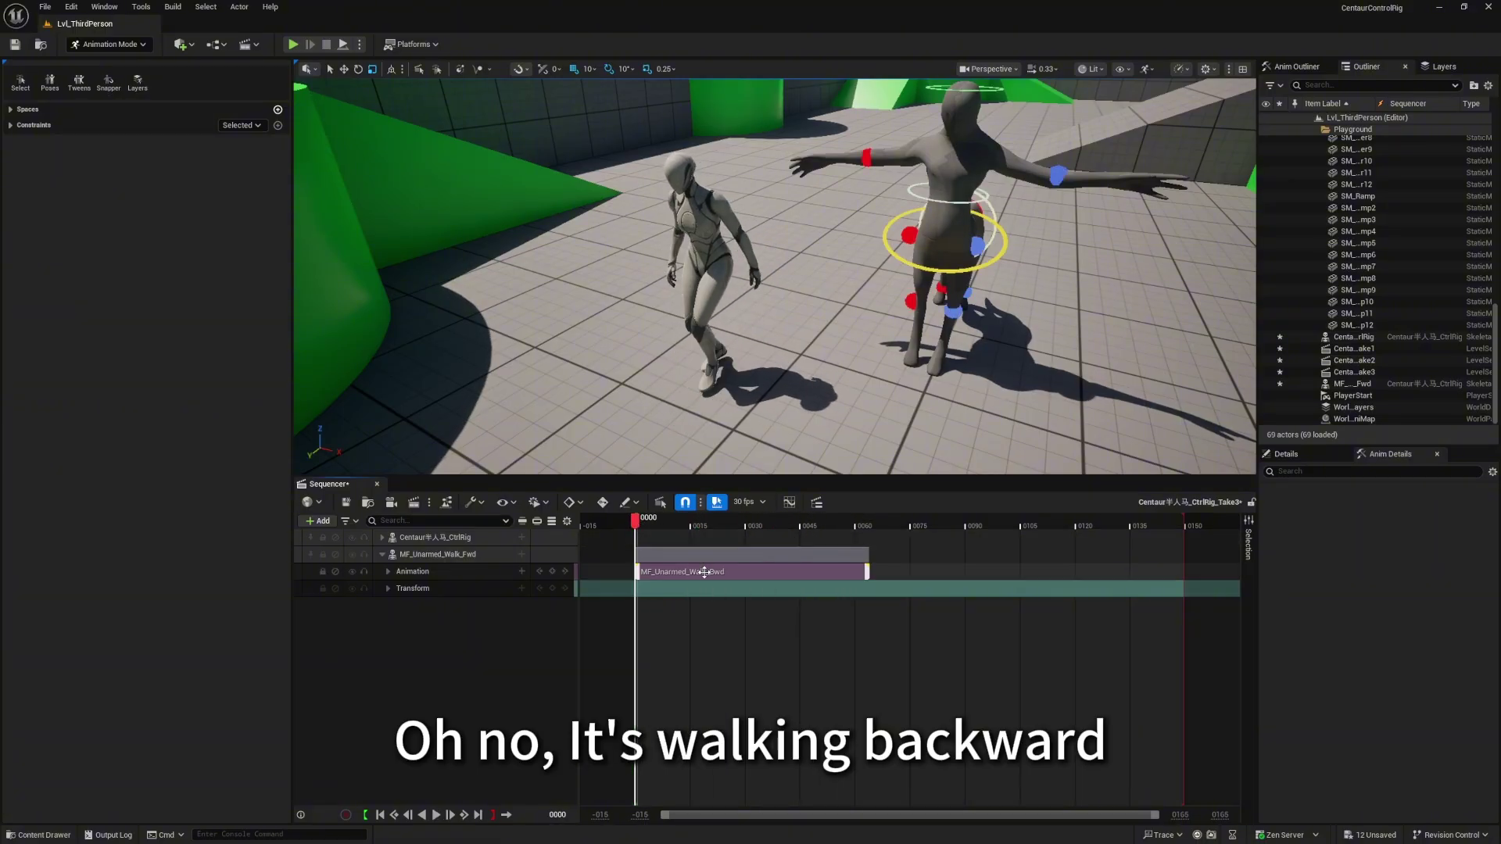
pyautogui.rightClick(670, 570)
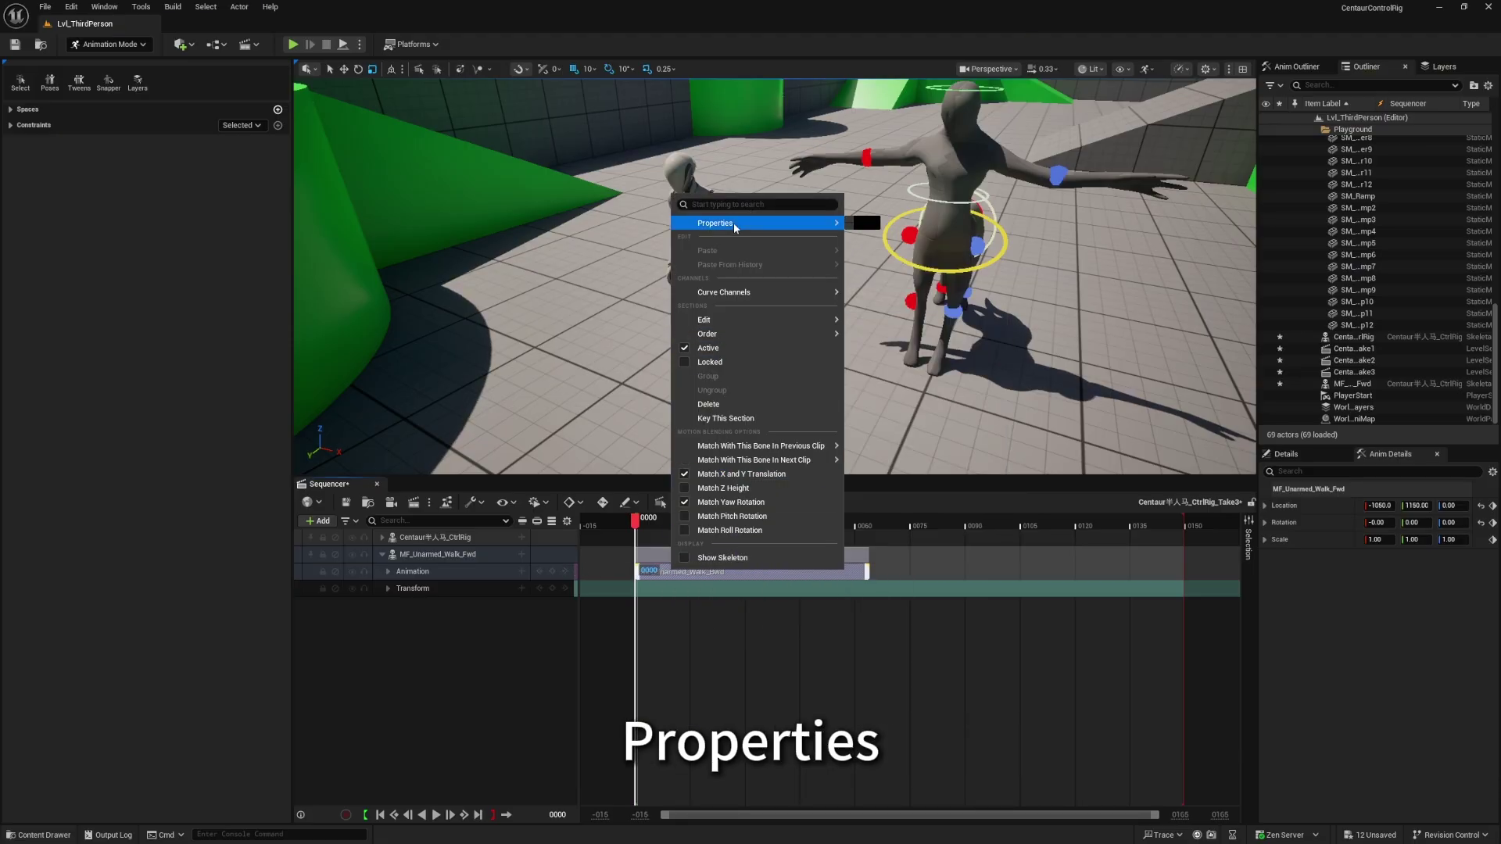
pyautogui.moveTo(752, 227)
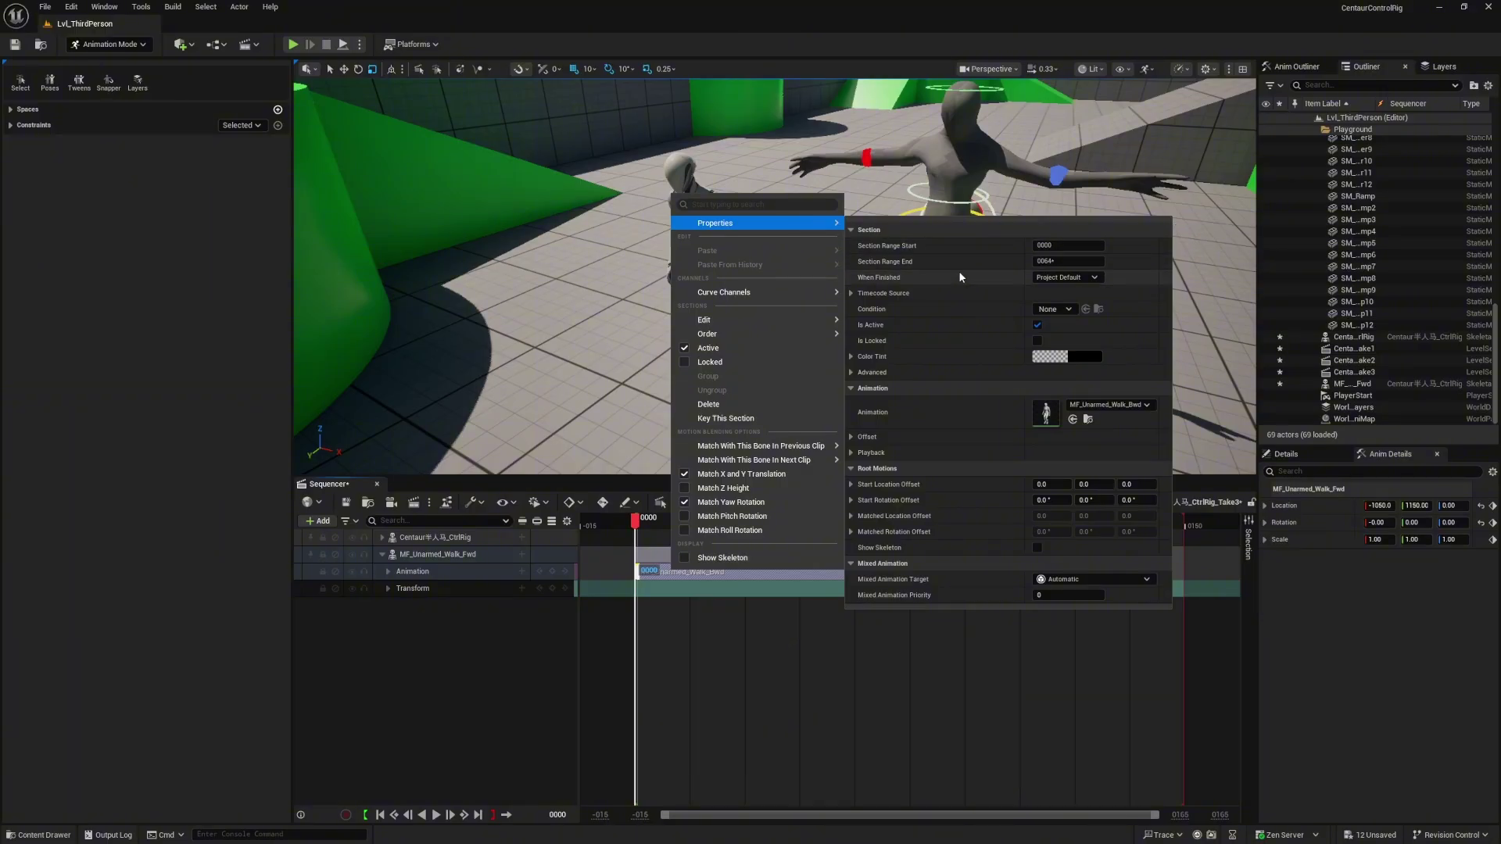
pyautogui.click(1124, 417)
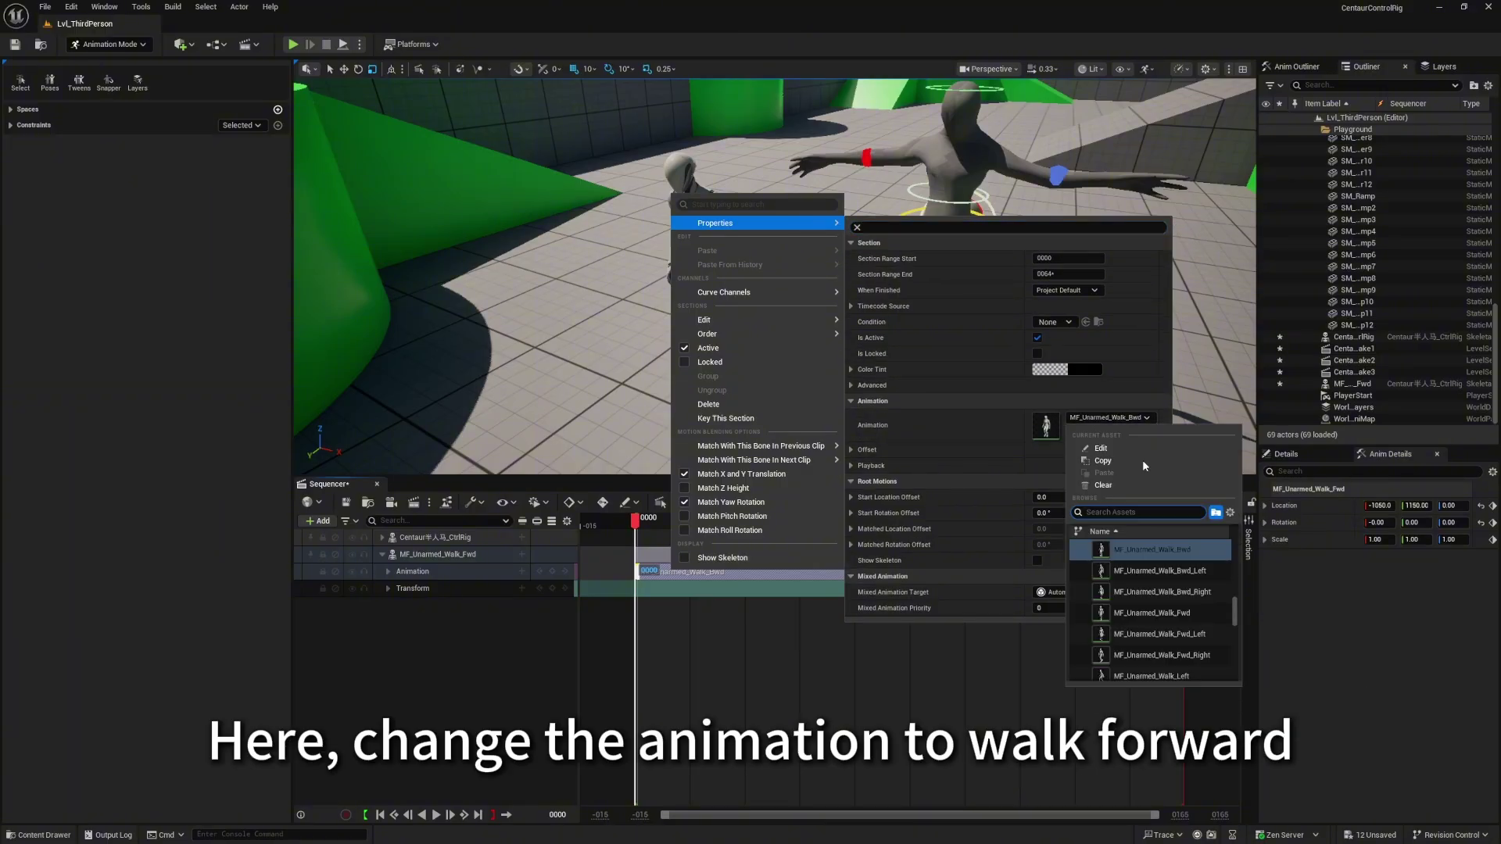
pyautogui.click(1179, 613)
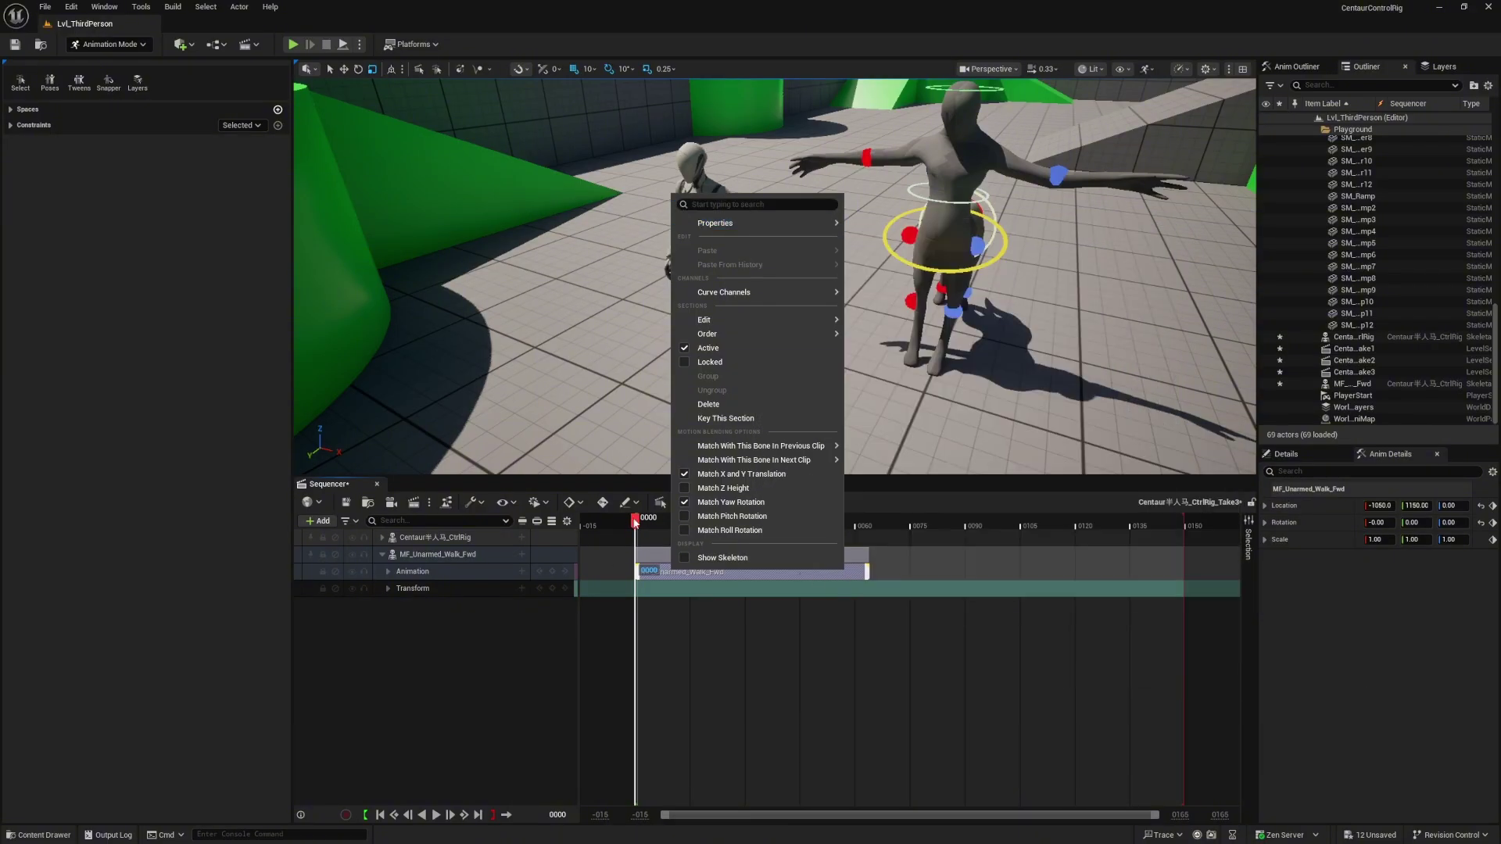
pyautogui.moveTo(634, 523)
pyautogui.mouseDown()
pyautogui.moveTo(680, 527)
pyautogui.moveTo(640, 530)
pyautogui.mouseUp()
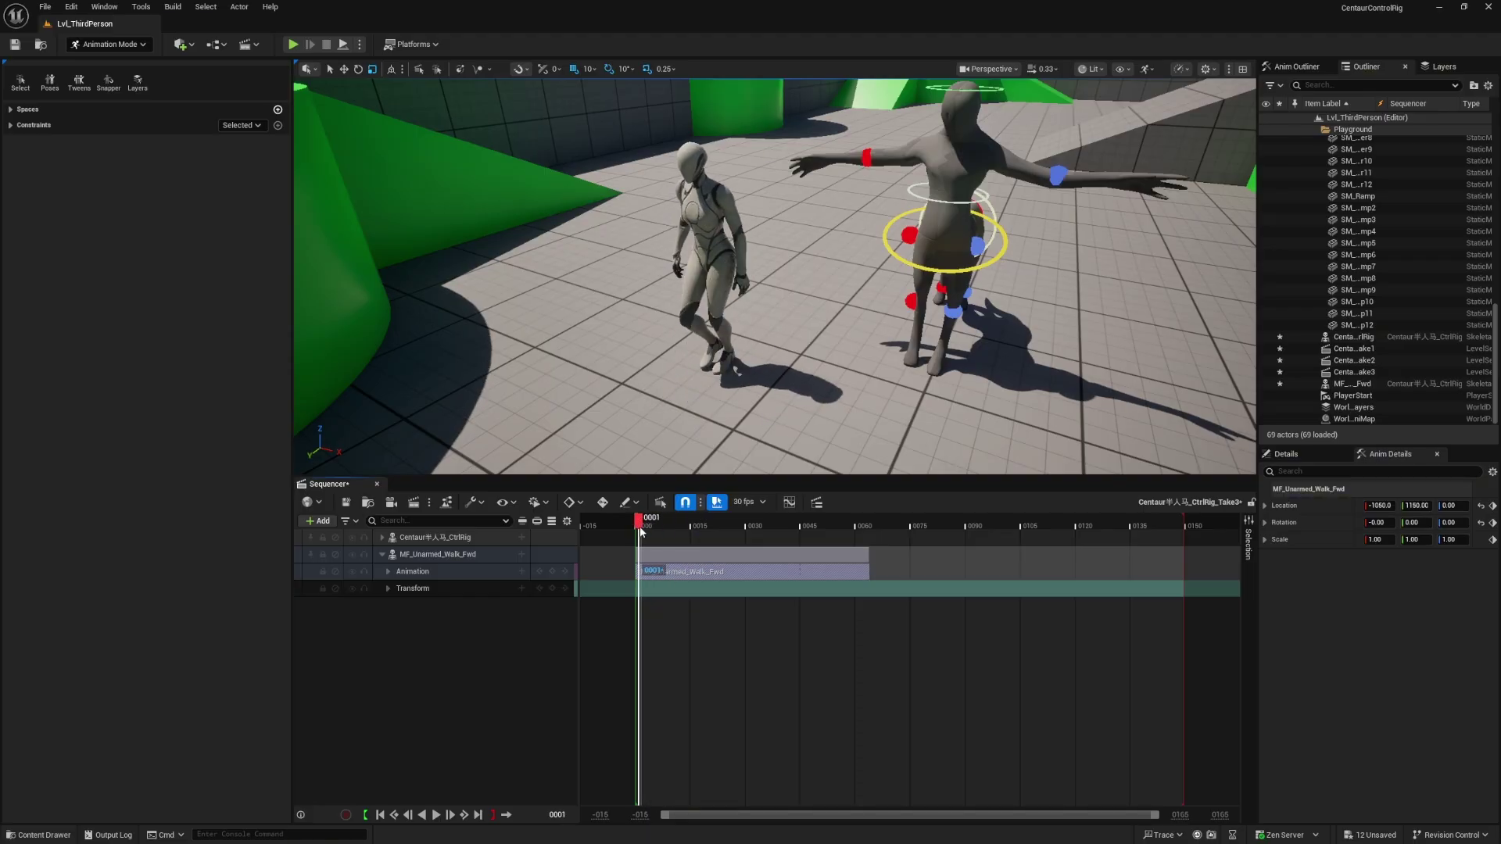
pyautogui.press('space')
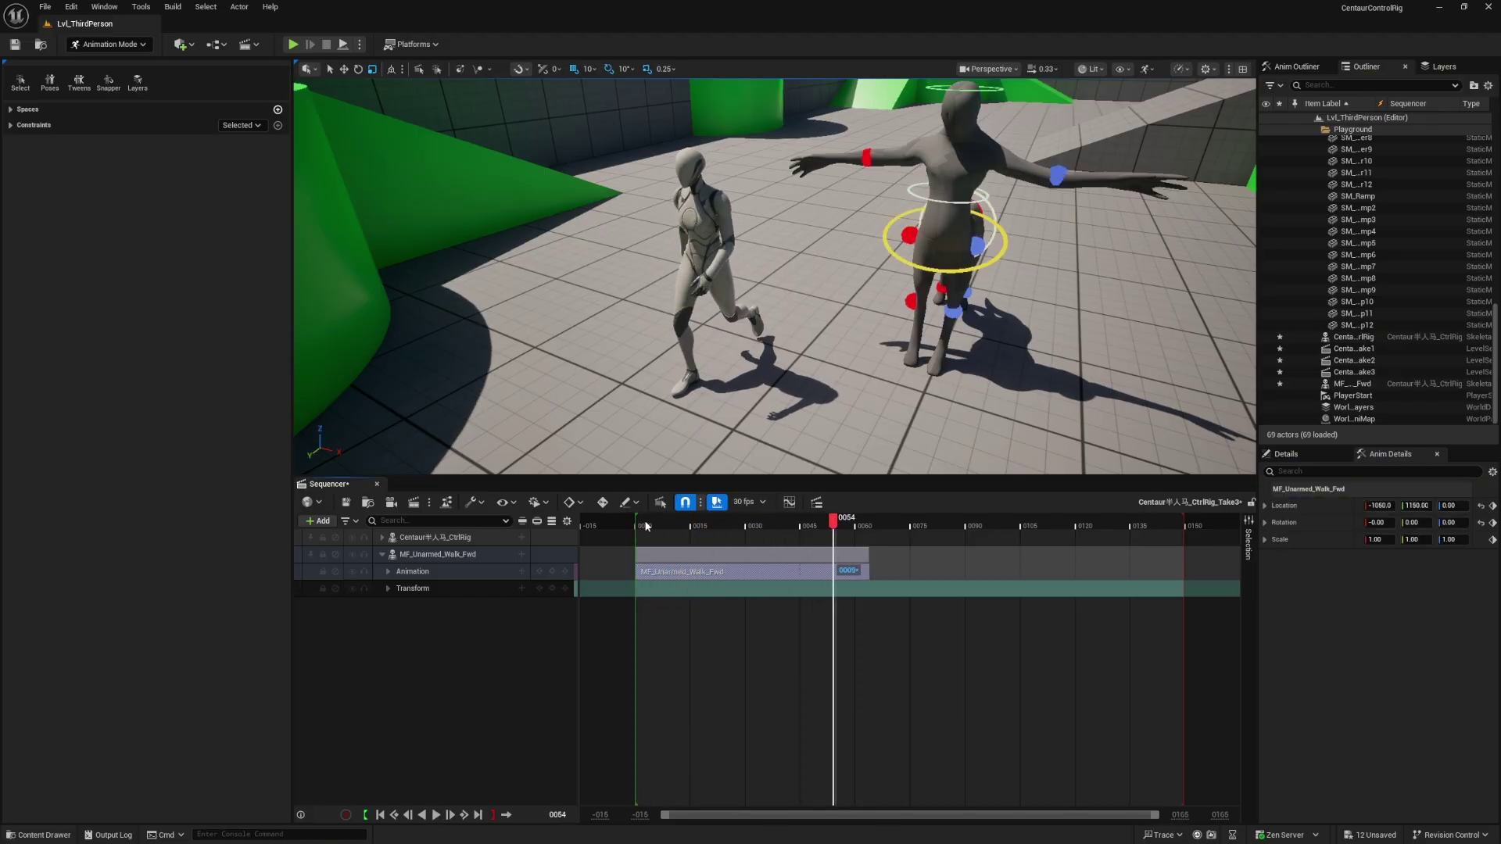
pyautogui.click(645, 521)
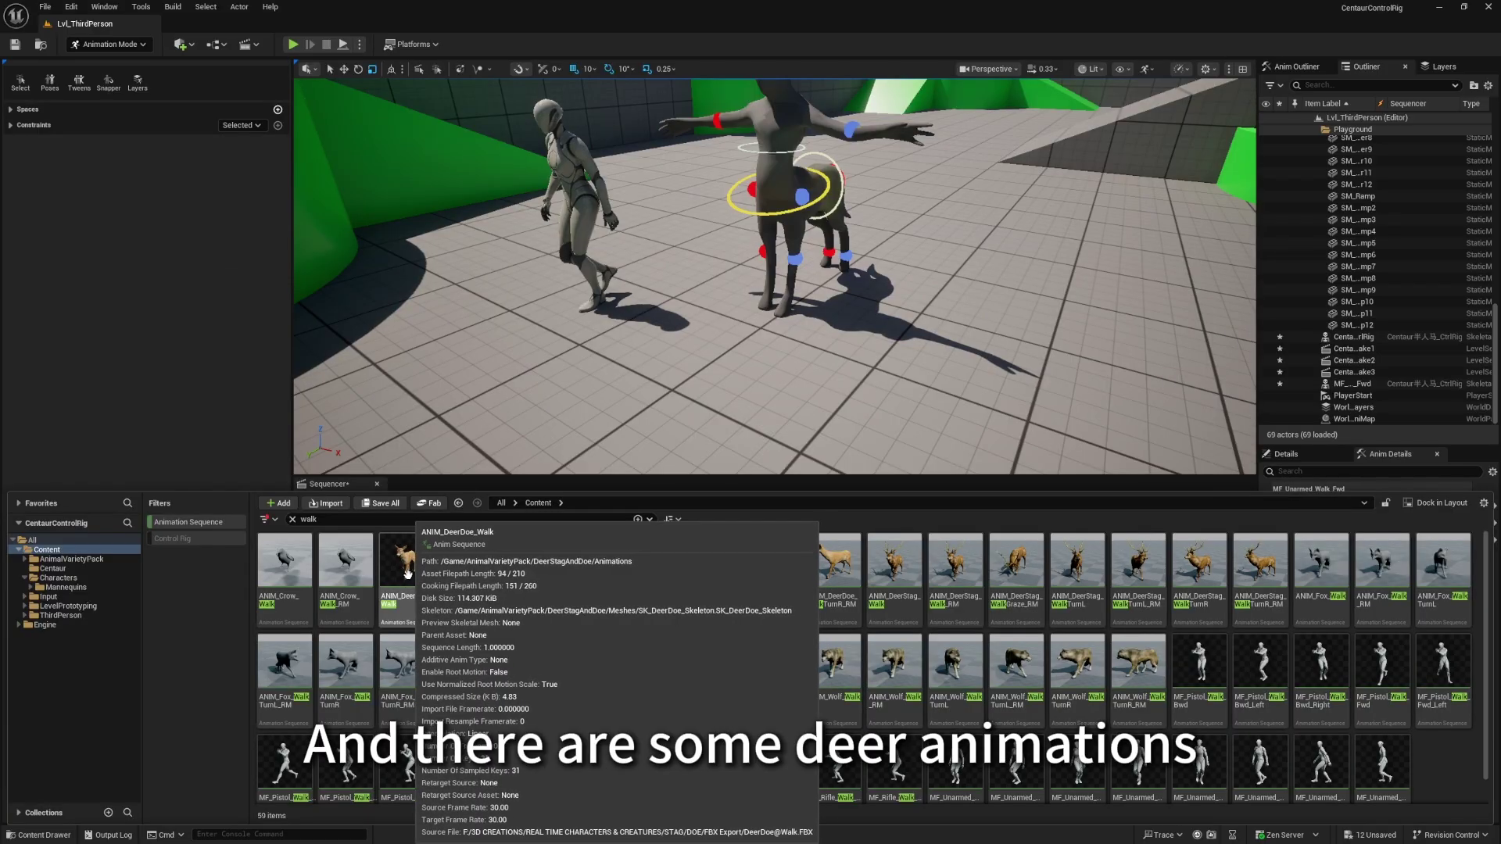
# Place ANIM_DeerDoe_Walk in the level beside the mannequin and add its actor to the sequence.
pyautogui.click(415, 562)
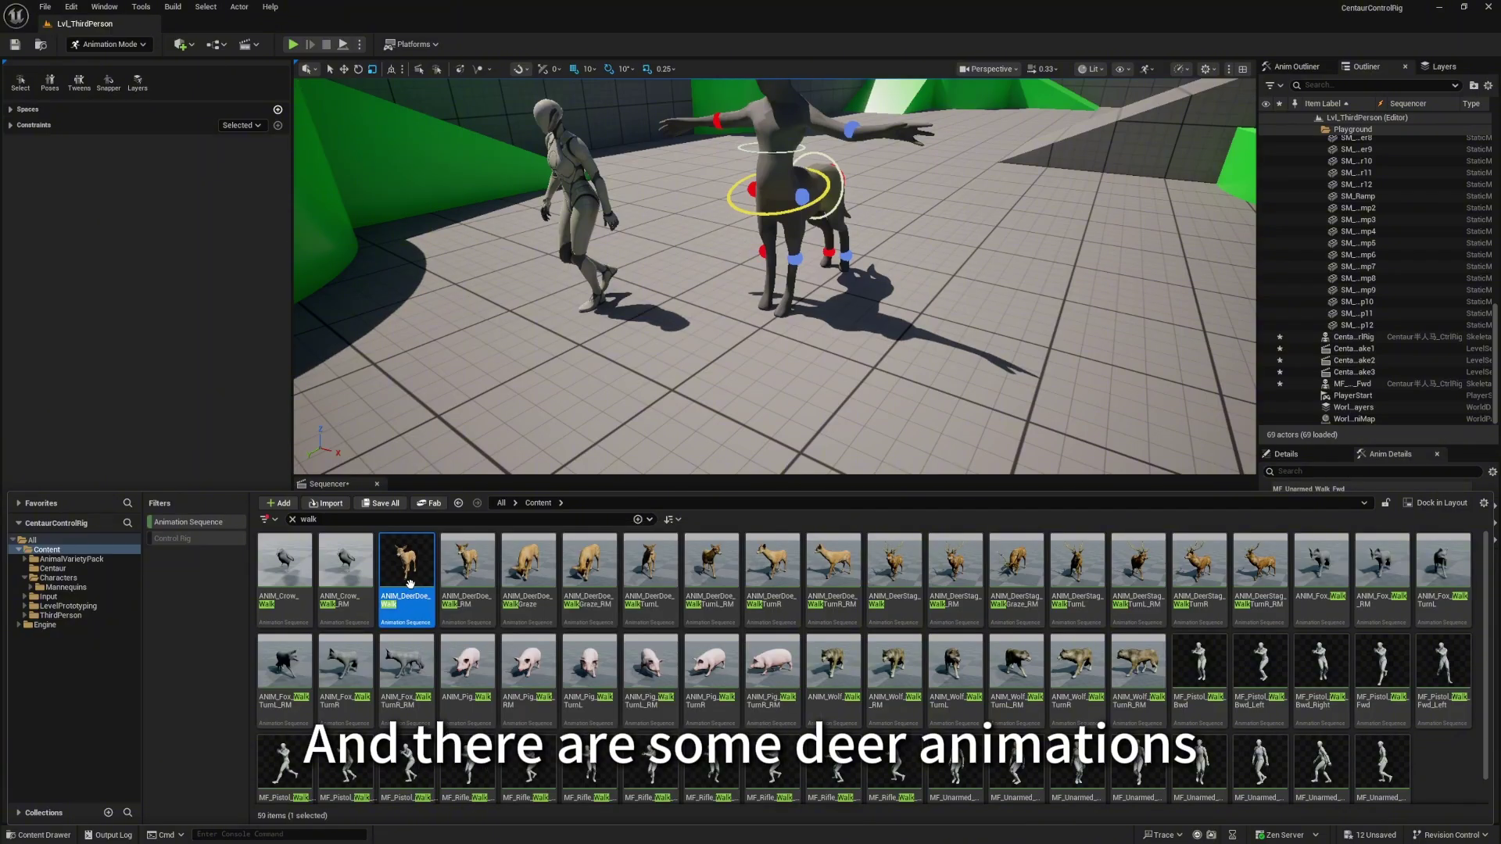
pyautogui.moveTo(423, 552); pyautogui.dragTo(641, 360)
pyautogui.doubleClick(1345, 338)
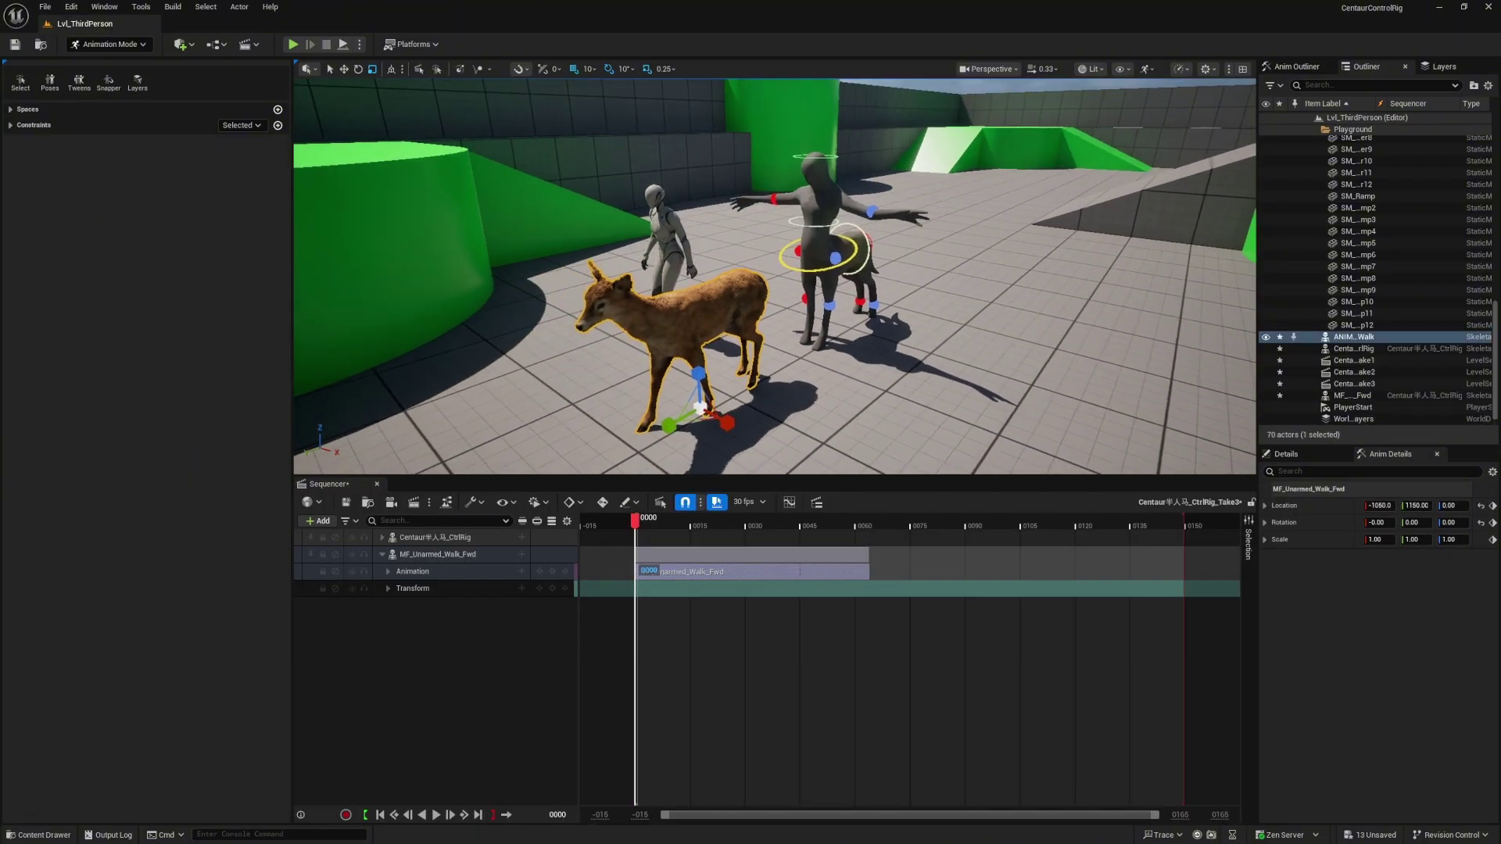
pyautogui.moveTo(1331, 346); pyautogui.dragTo(871, 426)
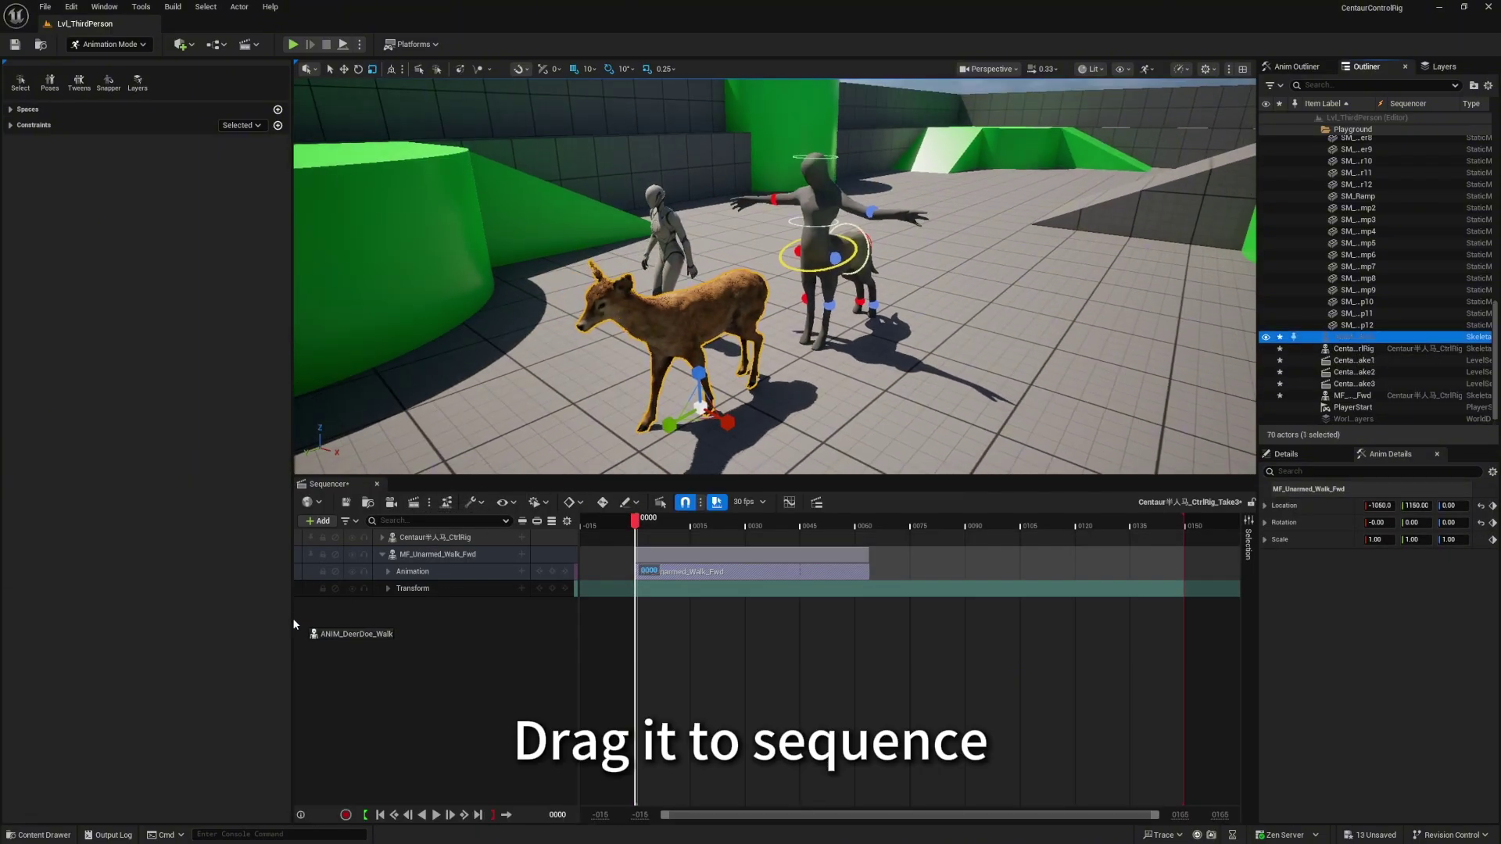
pyautogui.moveTo(383, 627); pyautogui.dragTo(407, 617)
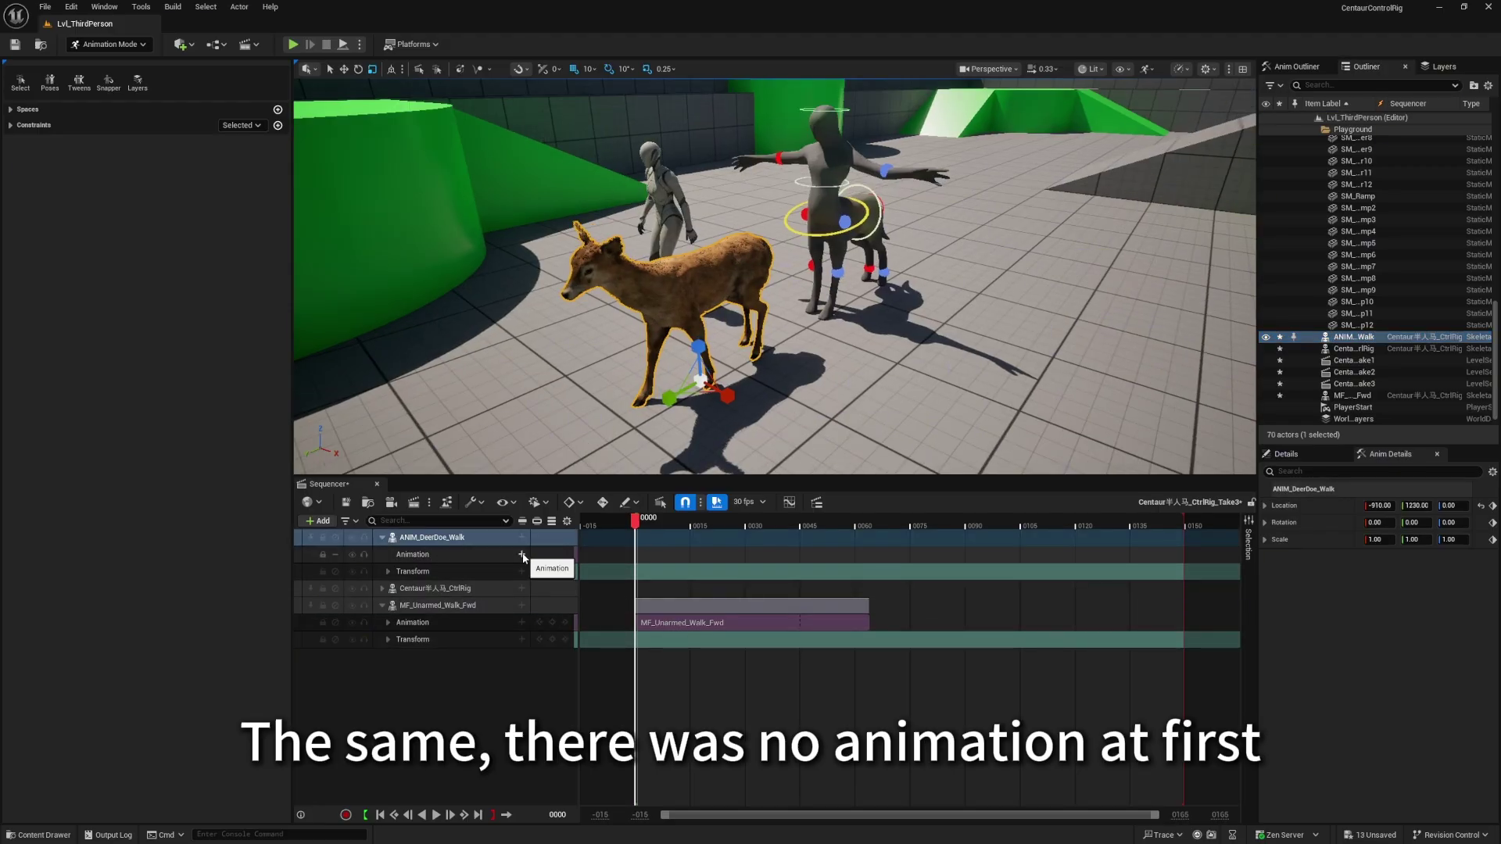
# Add the ANIM_DeerDoe_Walk animation to the deer's Animation track at frame 0 and scrub the timeline to preview it.
pyautogui.click(521, 554)
pyautogui.write('walk')
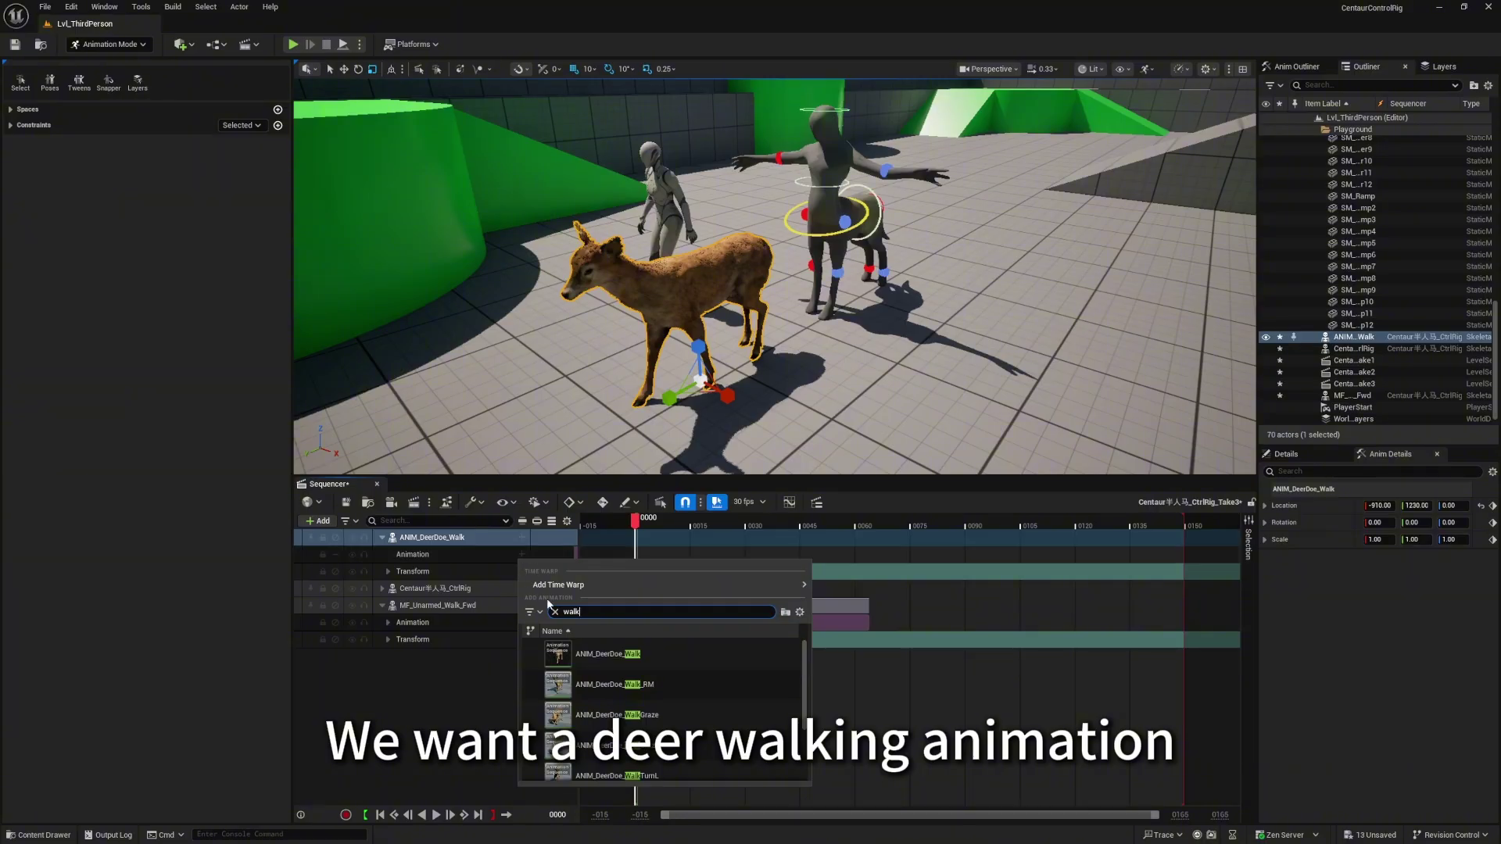
pyautogui.click(608, 654)
pyautogui.click(643, 520)
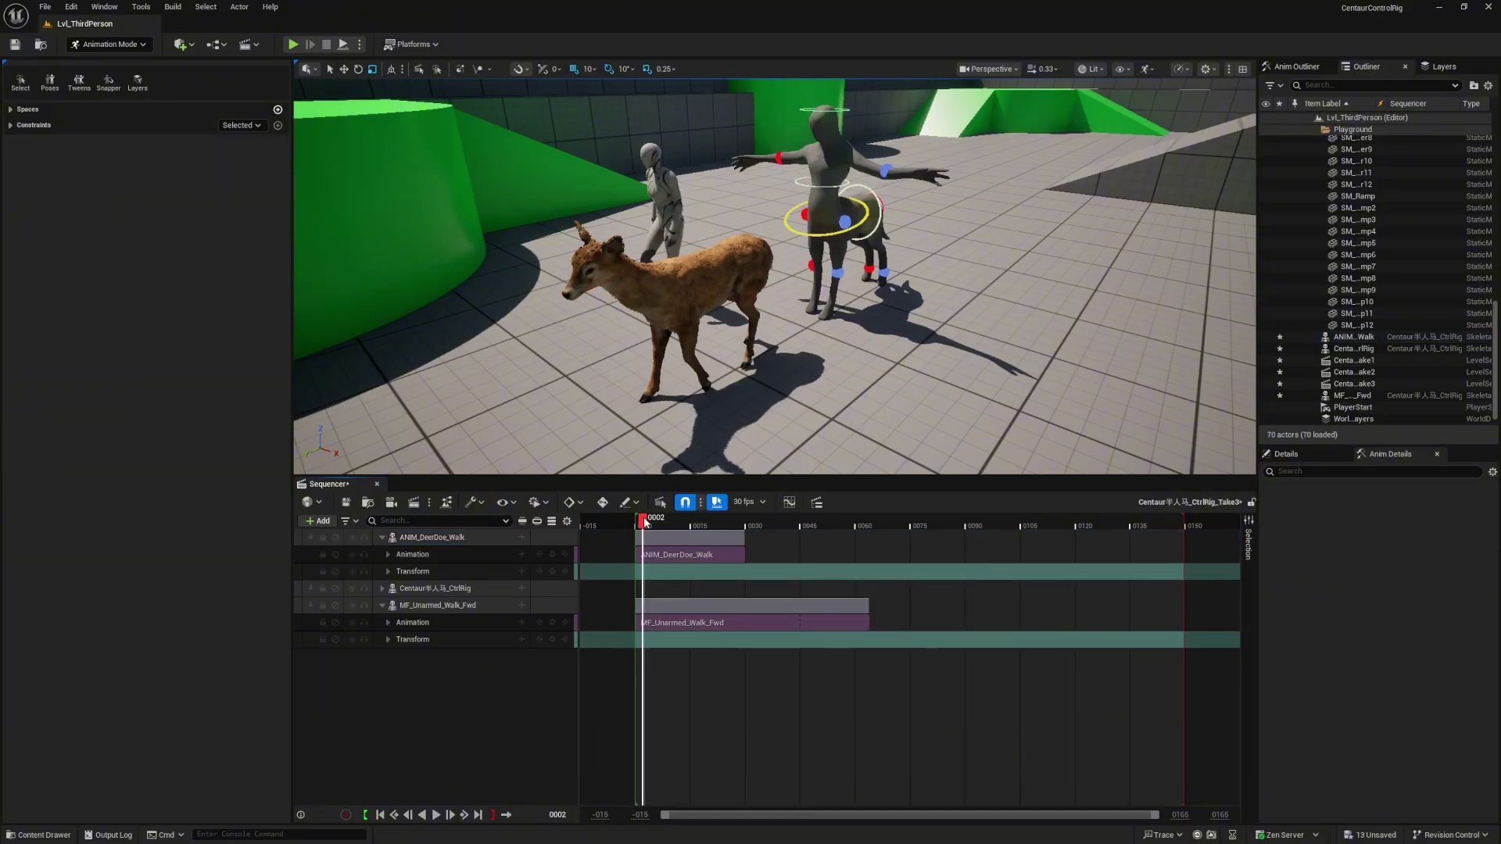
pyautogui.moveTo(645, 522); pyautogui.dragTo(694, 552)
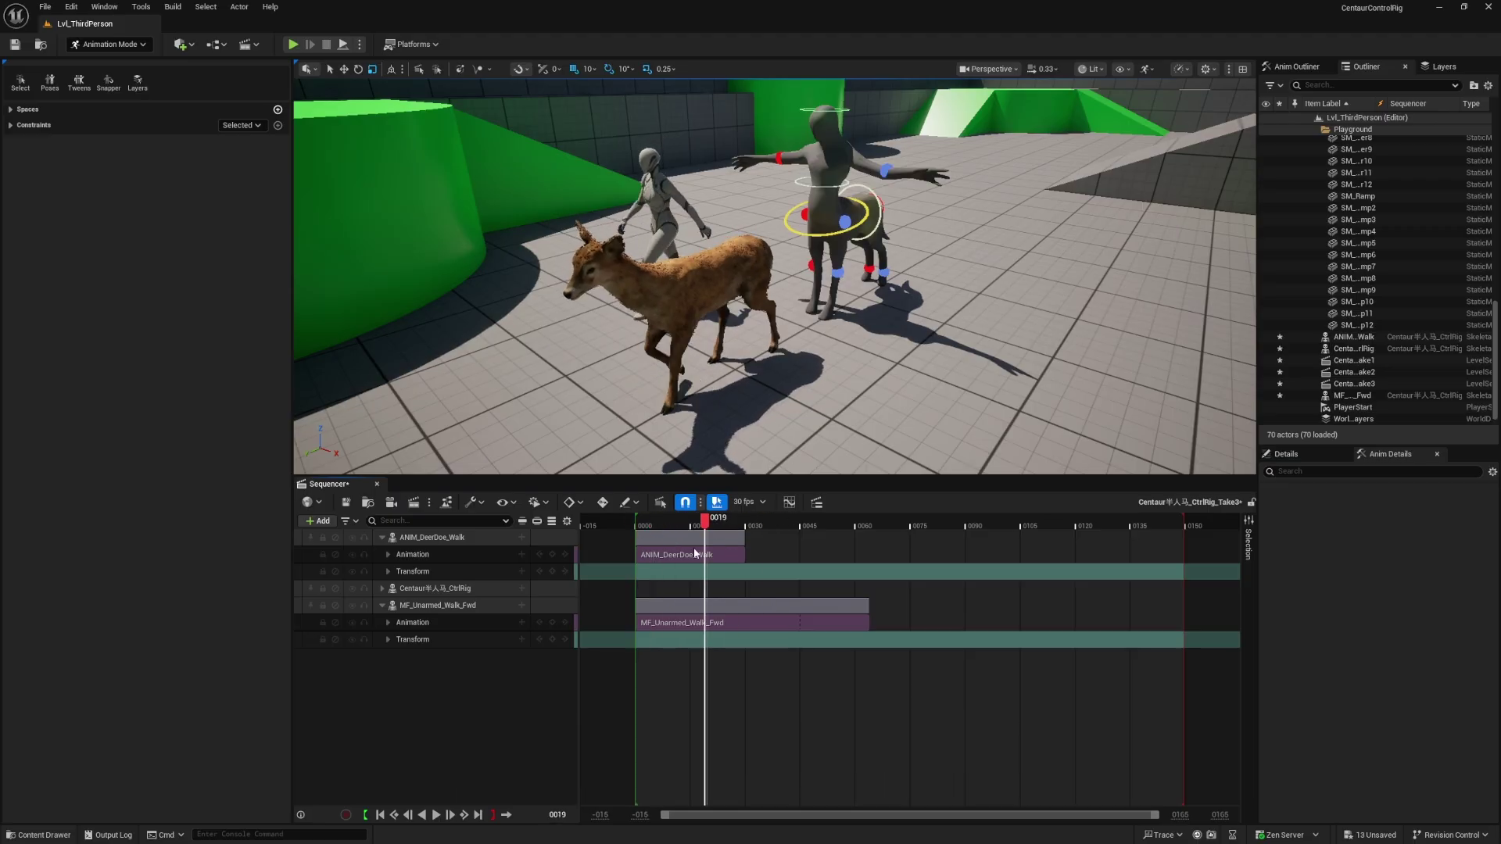
# Move the mannequin so its body overlaps the front of the deer, and scrub the timeline to compare their walks.
pyautogui.click(681, 348)
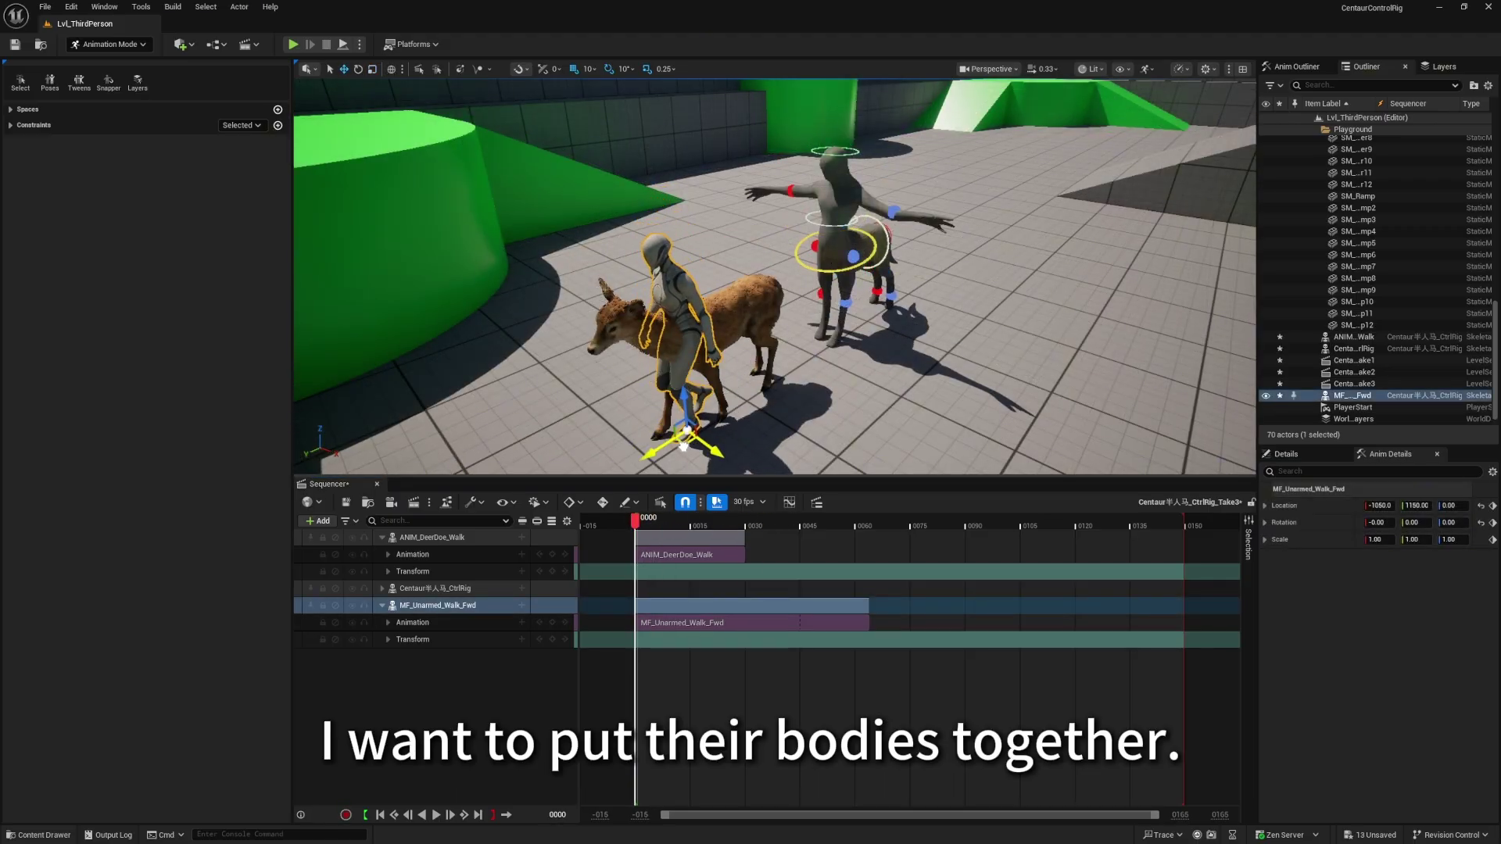
pyautogui.moveTo(684, 442); pyautogui.dragTo(707, 438)
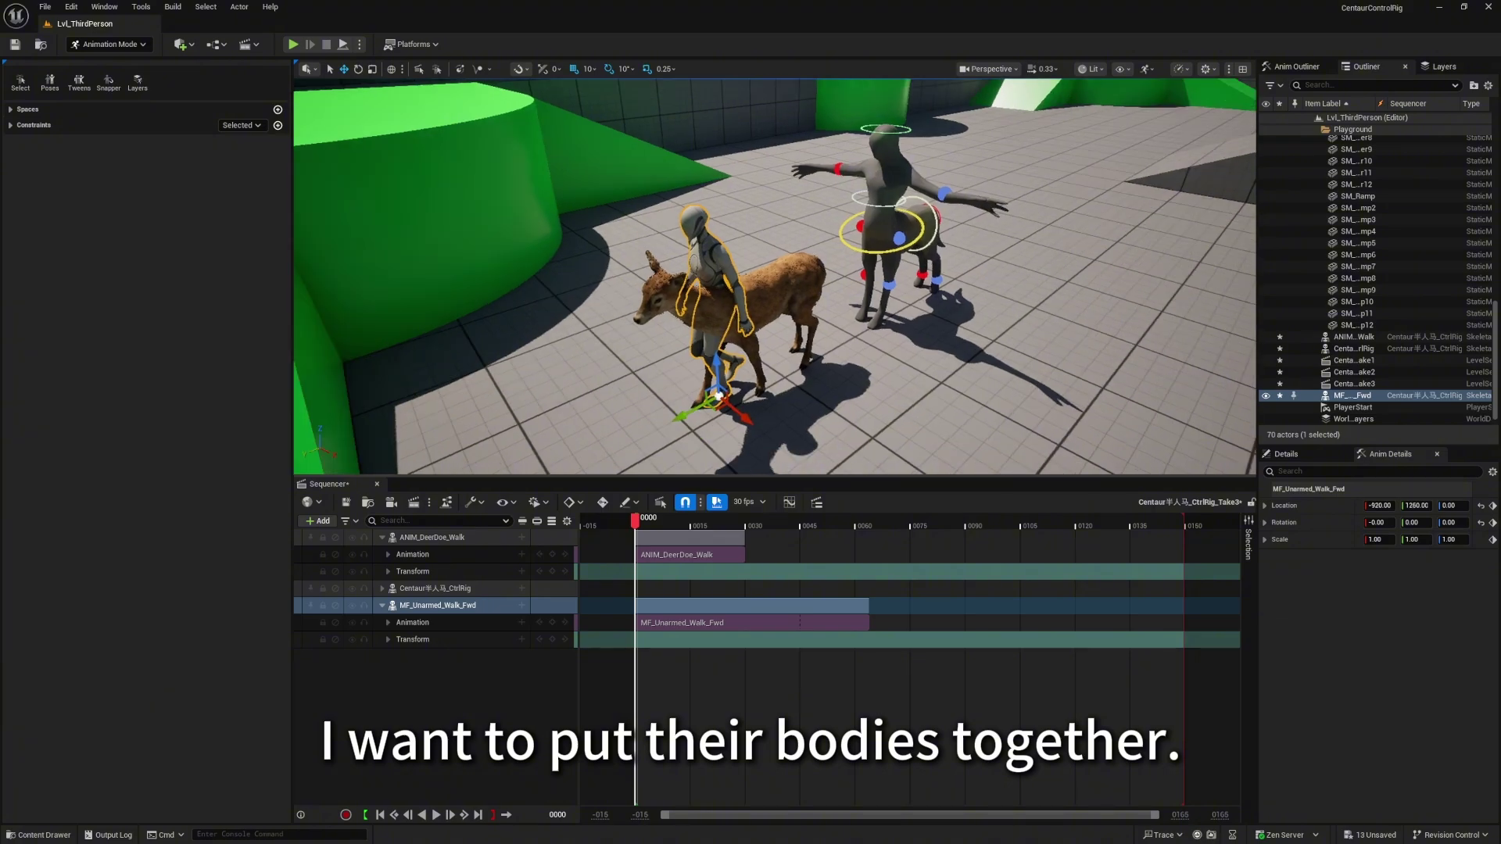
pyautogui.moveTo(774, 313); pyautogui.dragTo(680, 375, button='right')
pyautogui.moveTo(635, 520); pyautogui.dragTo(743, 524)
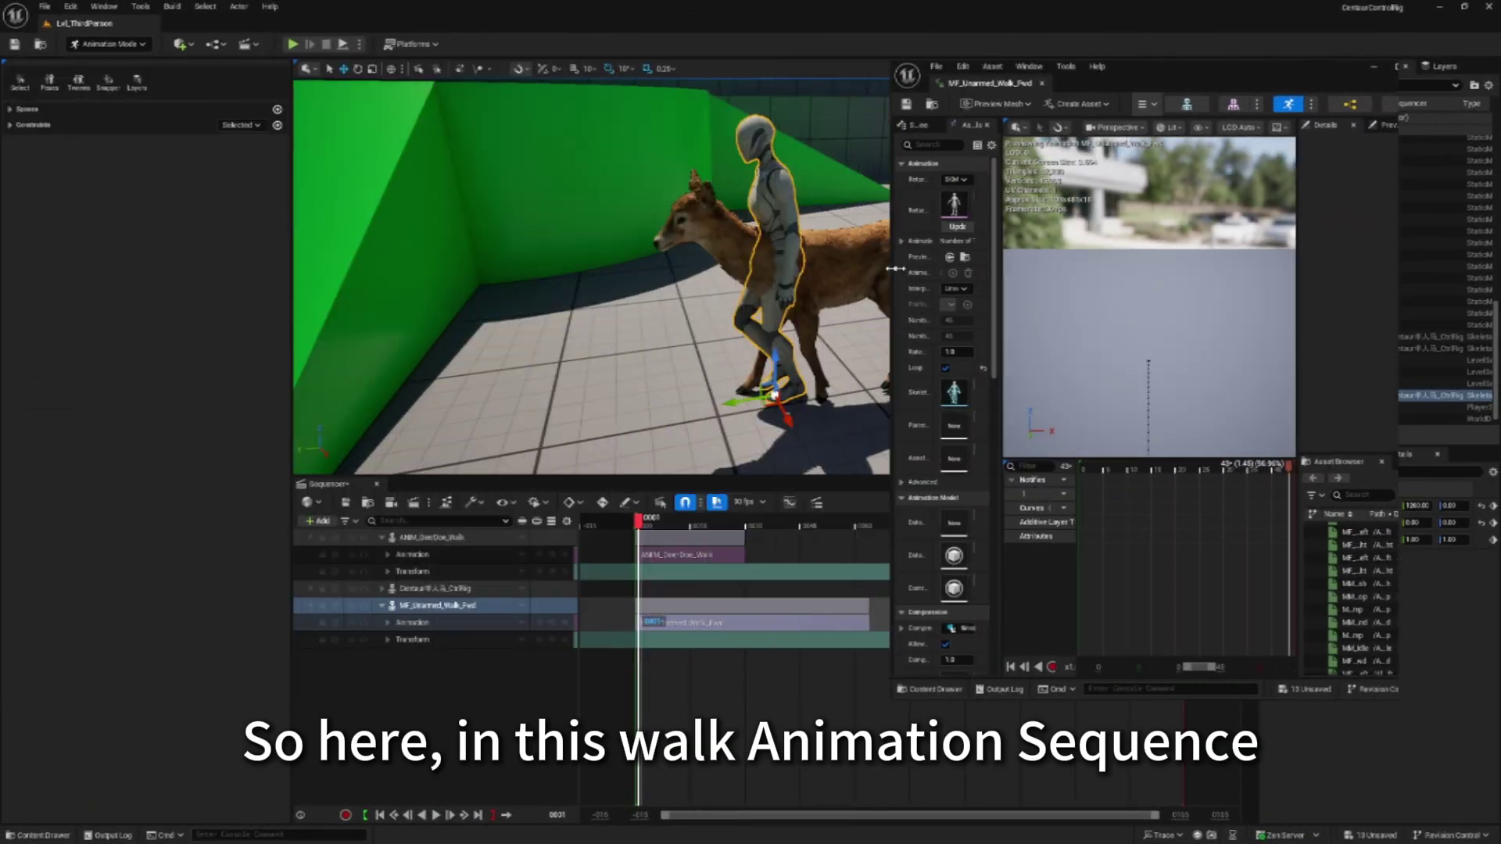
# Set the Rate Scale of the MF_Unarmed_Walk_Fwd sequence to 0.6 and scrub the timeline to check the slower walk.
pyautogui.moveTo(894, 269); pyautogui.dragTo(983, 265)
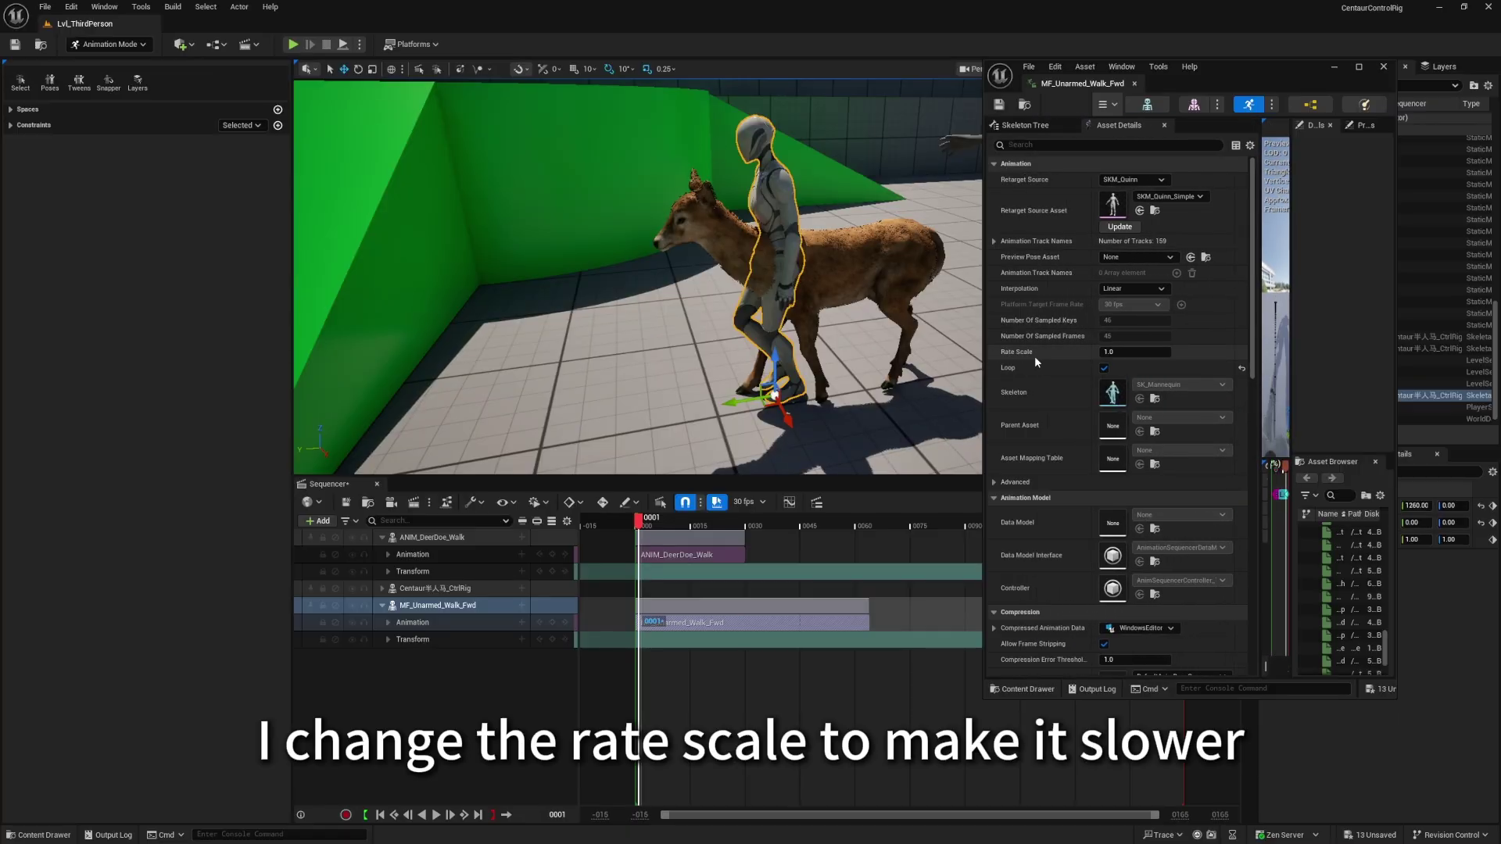
pyautogui.press('Return')
pyautogui.click(655, 519)
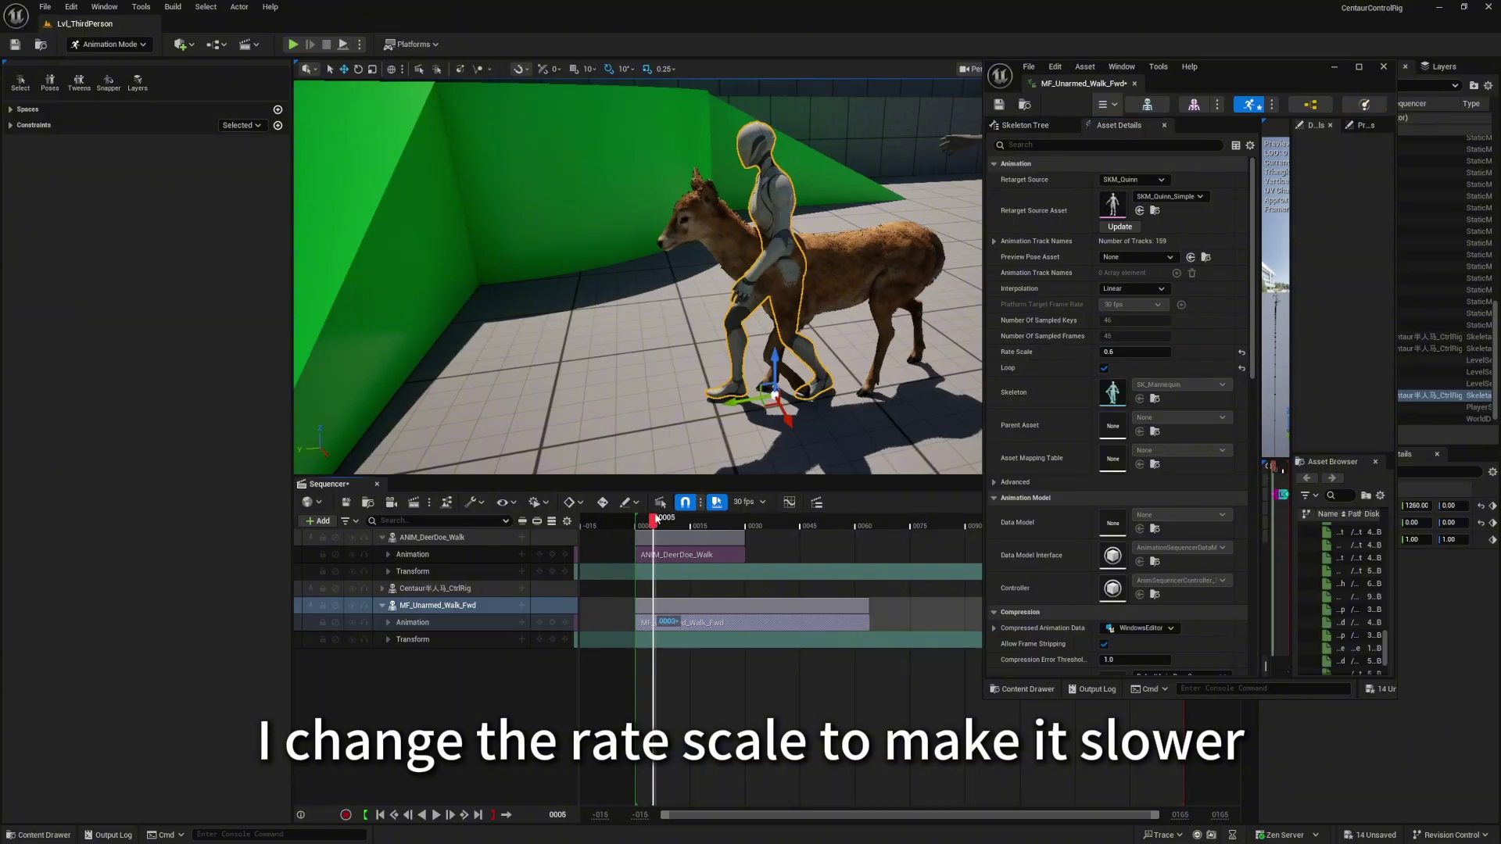
pyautogui.moveTo(678, 518)
pyautogui.mouseDown()
pyautogui.moveTo(727, 520)
pyautogui.moveTo(670, 519)
pyautogui.mouseUp()
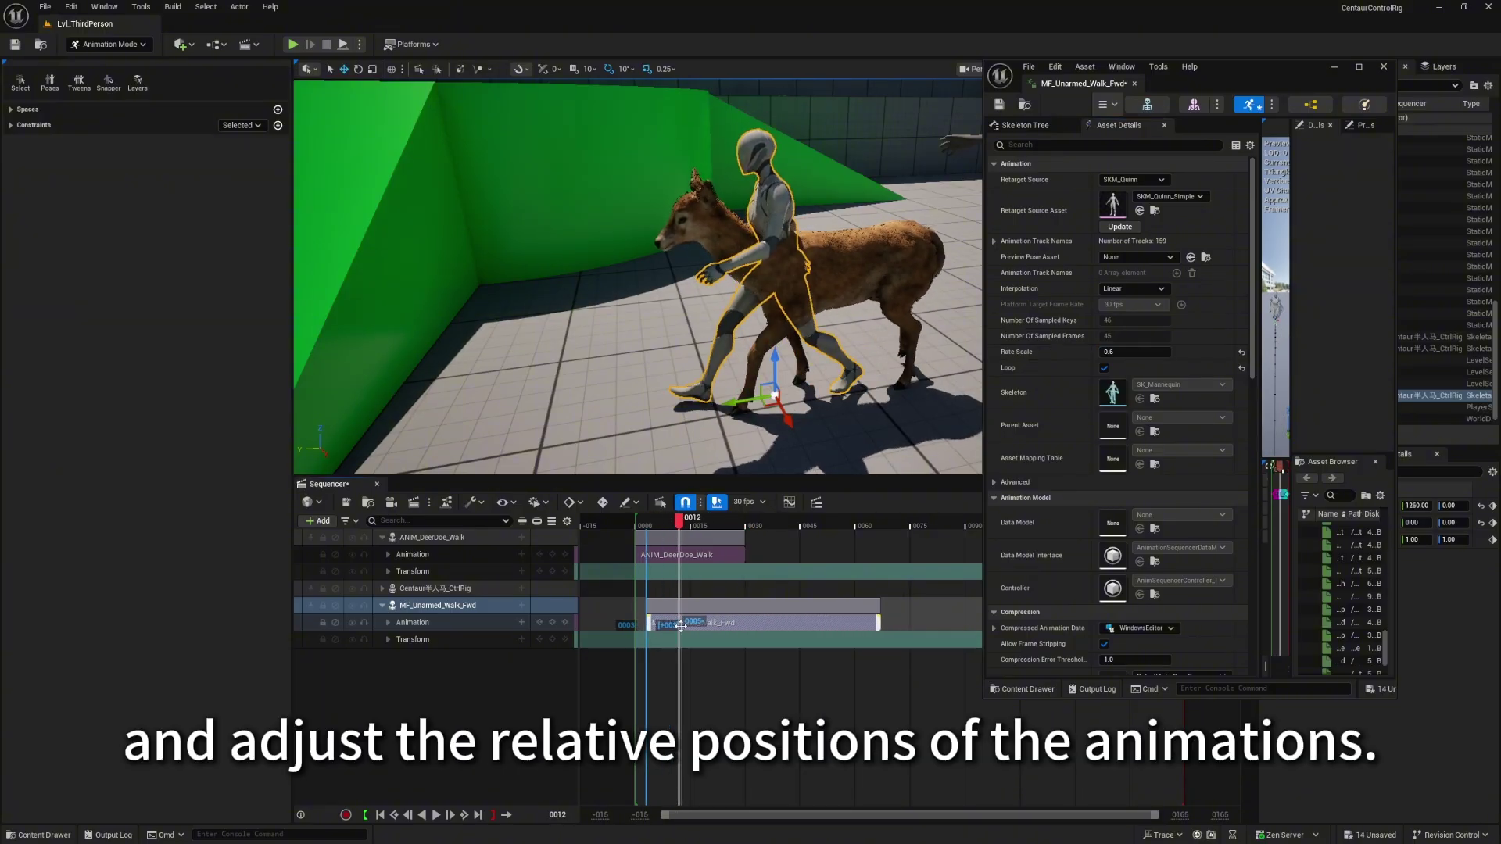
# Shift the mannequin's walk section to match the deer's stride, extend the deer's section to about frame 90, and scrub through both.
pyautogui.moveTo(669, 520); pyautogui.dragTo(714, 537)
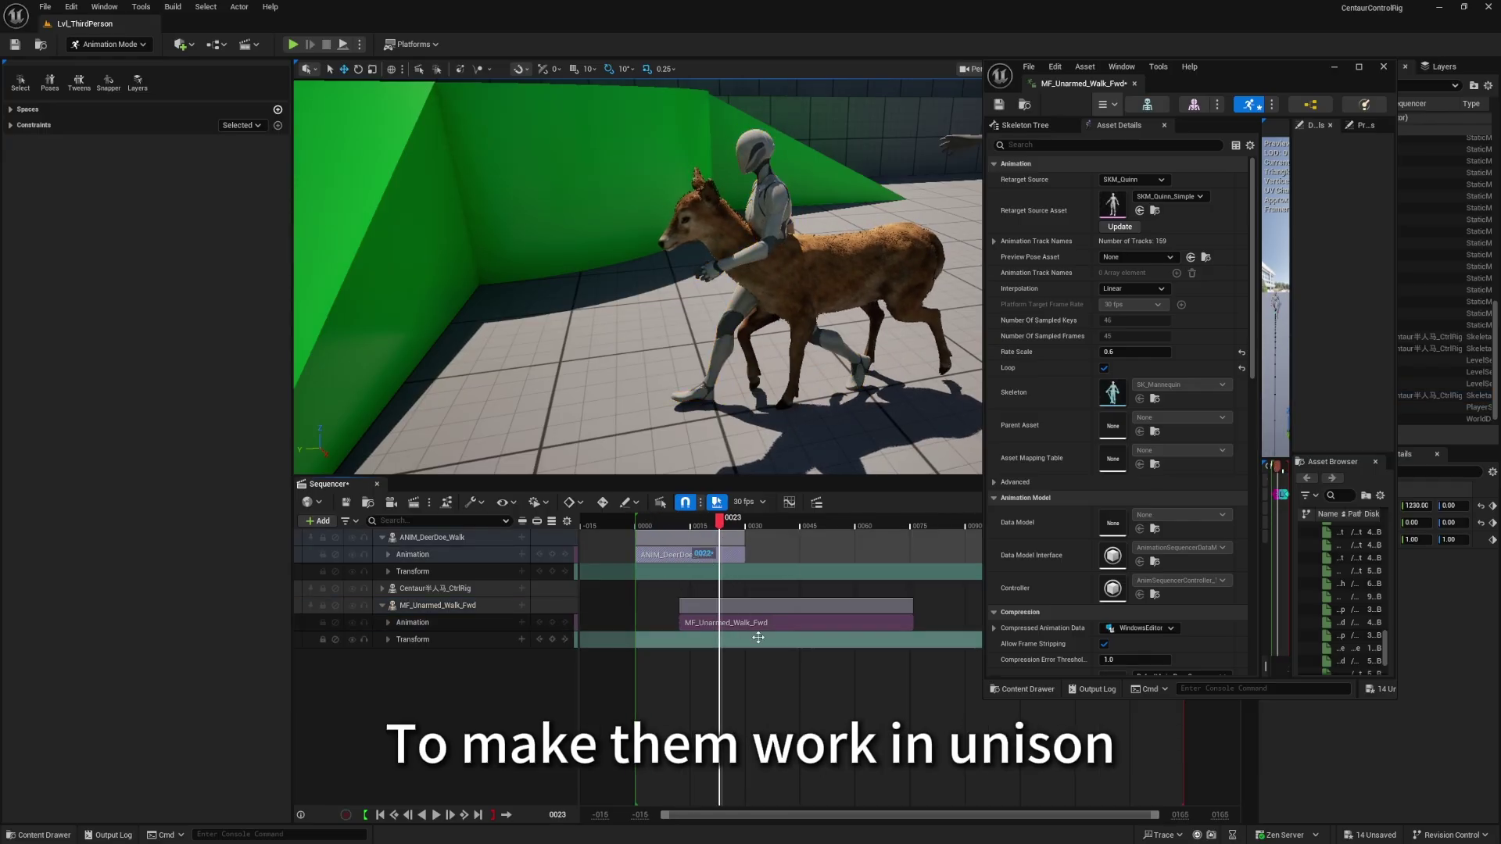
pyautogui.moveTo(740, 623); pyautogui.dragTo(721, 623)
pyautogui.moveTo(713, 521); pyautogui.dragTo(948, 555)
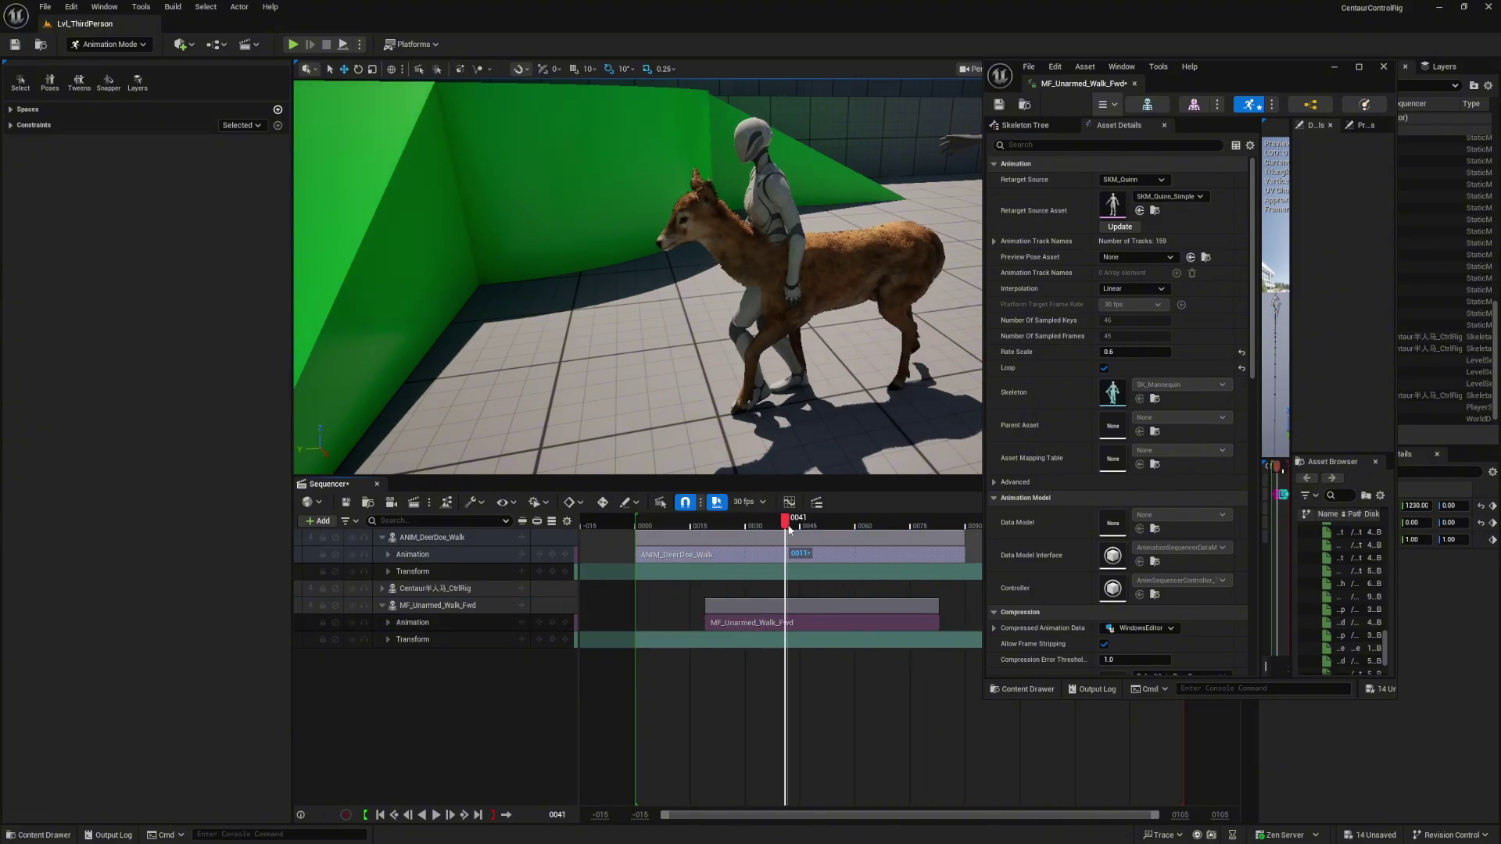
pyautogui.moveTo(789, 530); pyautogui.dragTo(899, 530)
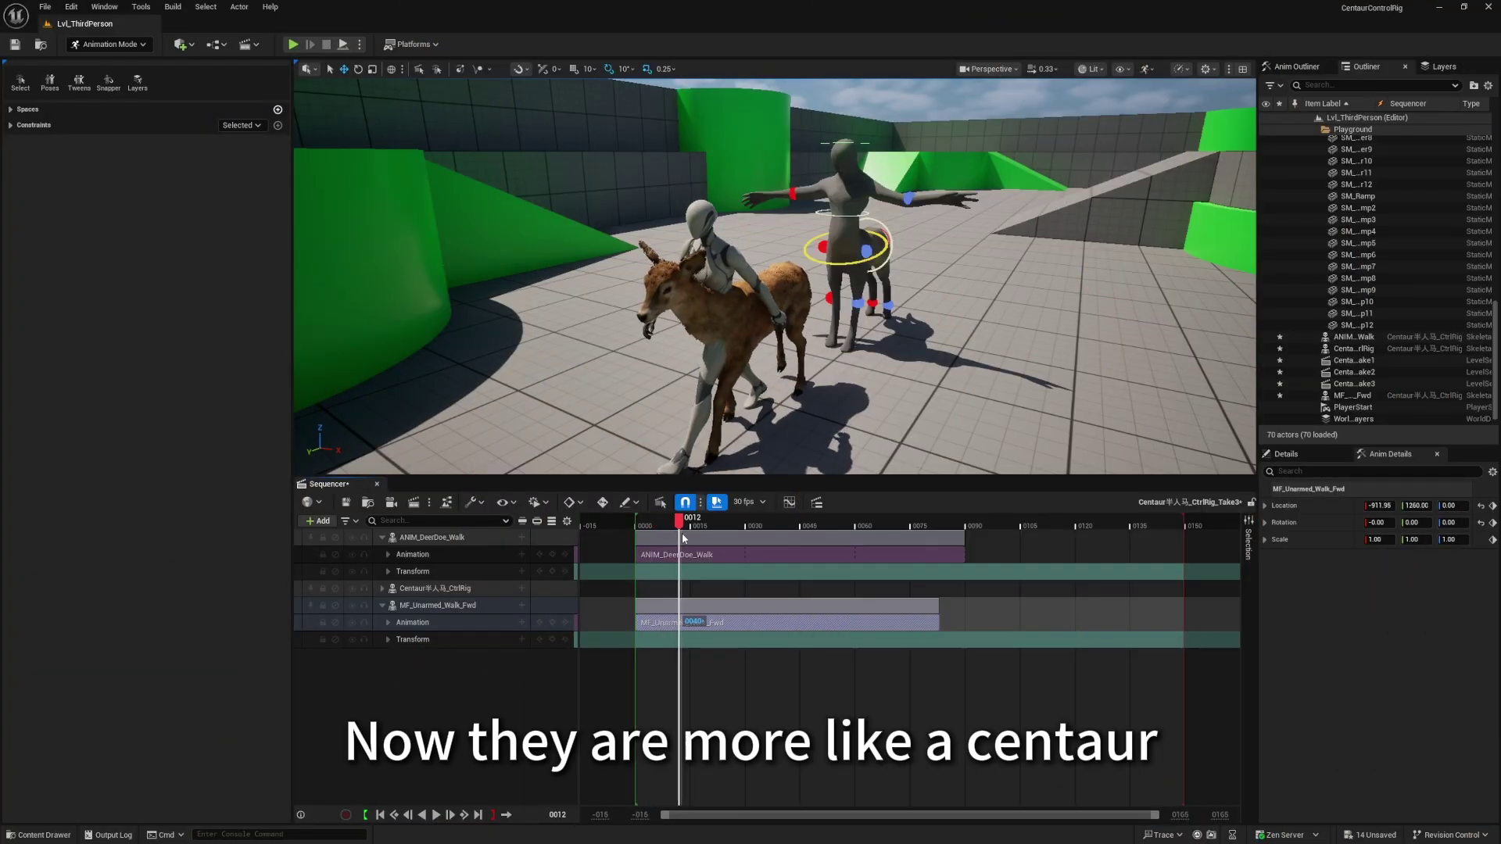
pyautogui.moveTo(746, 547); pyautogui.dragTo(842, 551)
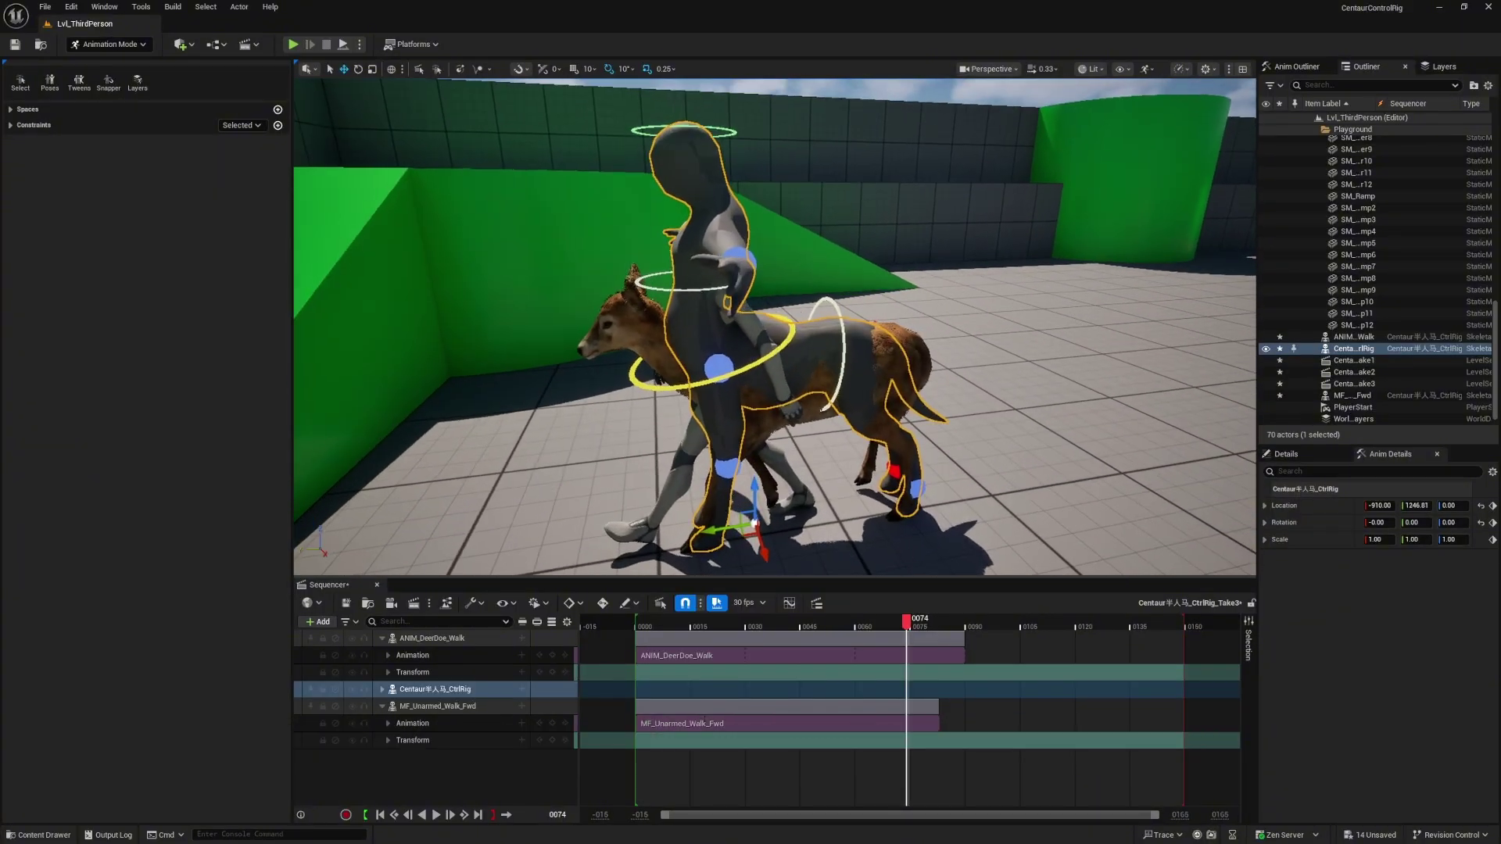
# Scale up the deer uniformly and the mannequin to 1.25 so both match the centaur's proportions.
pyautogui.click(694, 353)
pyautogui.press('r')
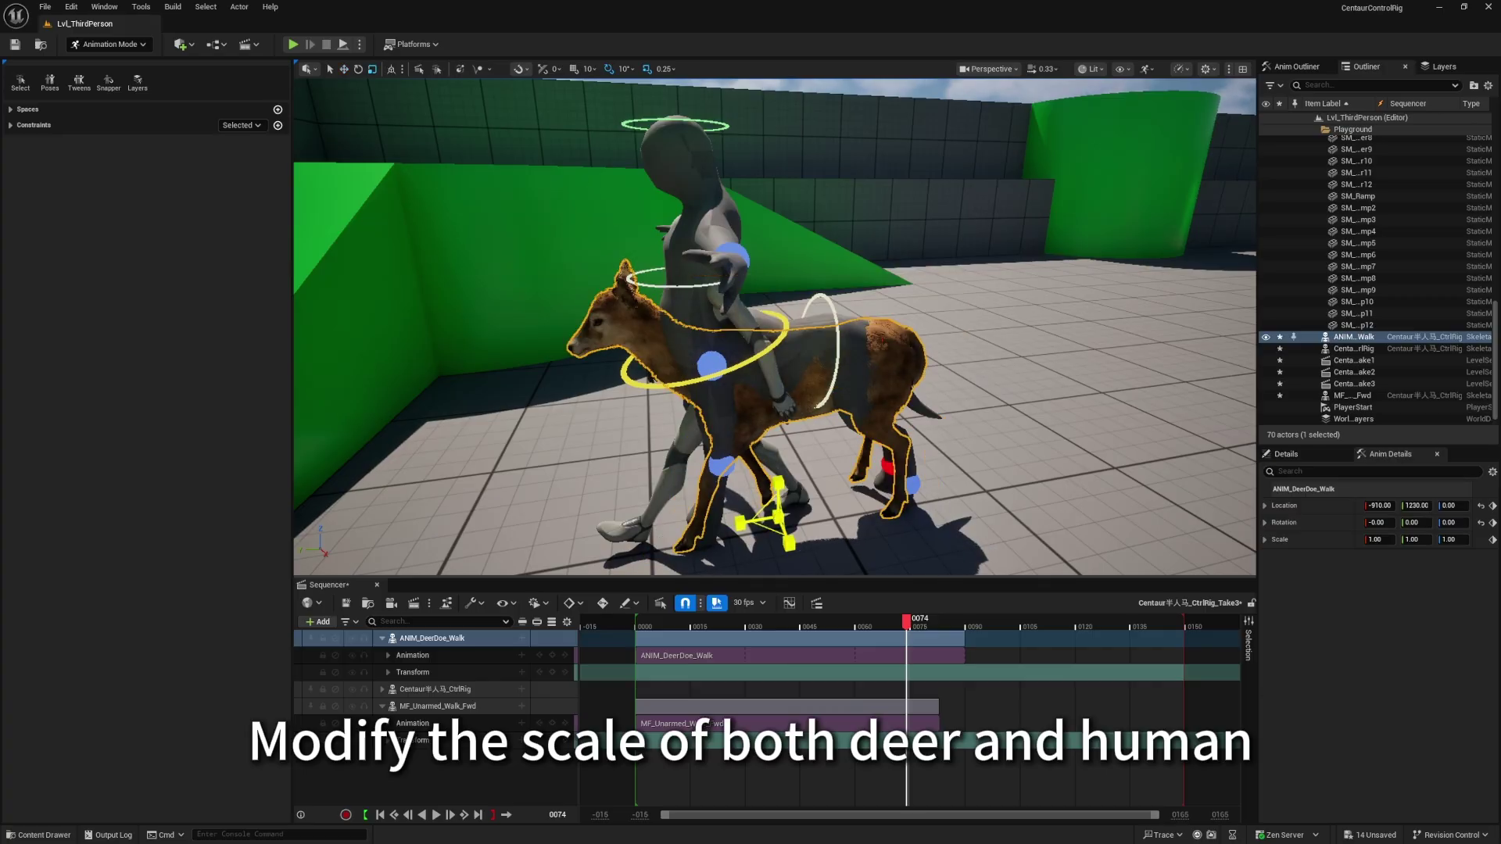
pyautogui.moveTo(930, 377); pyautogui.dragTo(932, 397, button='right')
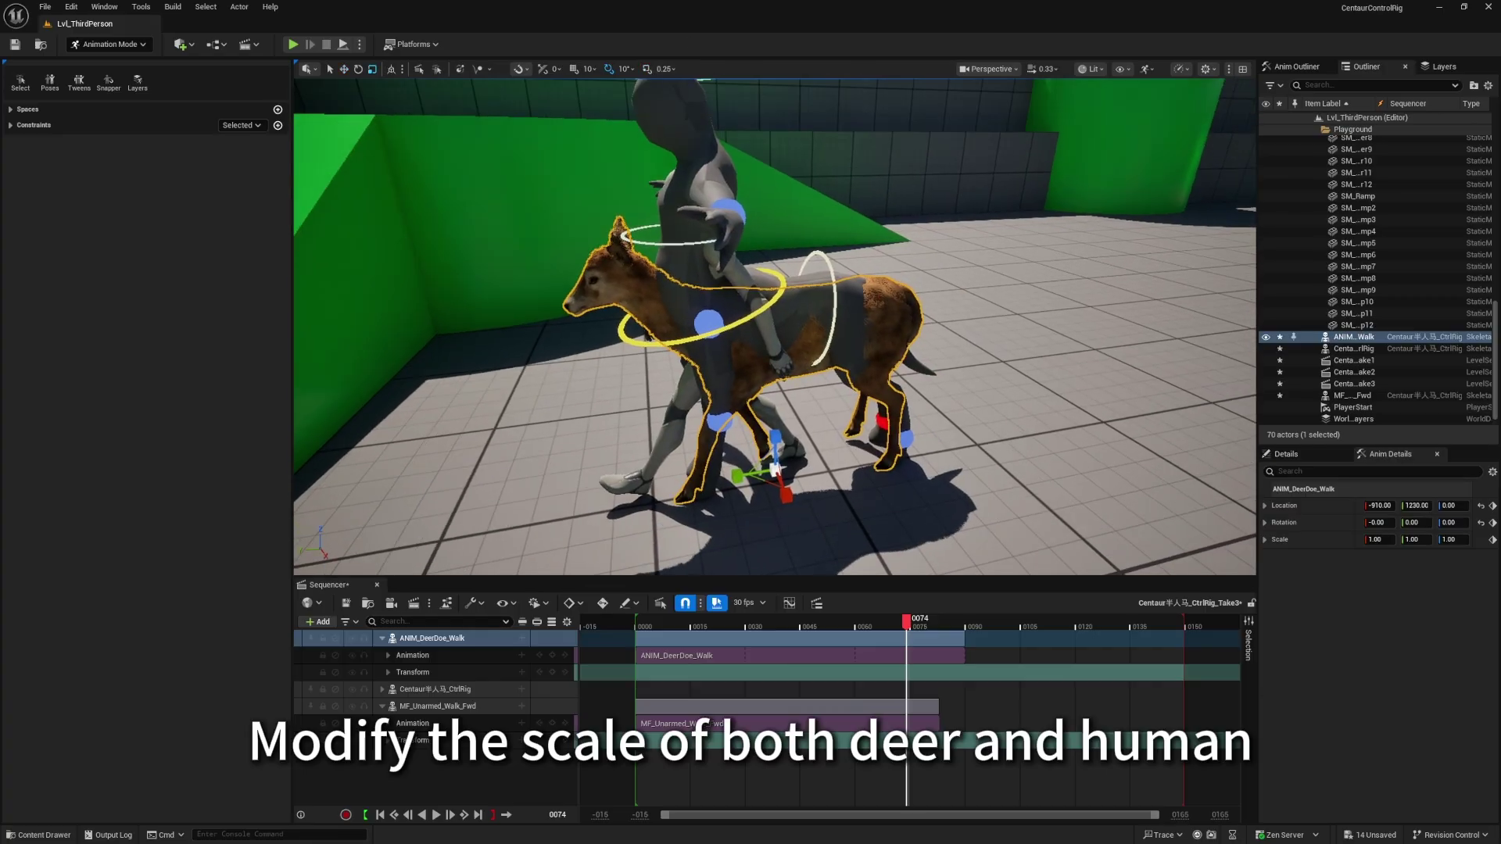
pyautogui.moveTo(779, 467); pyautogui.dragTo(787, 462)
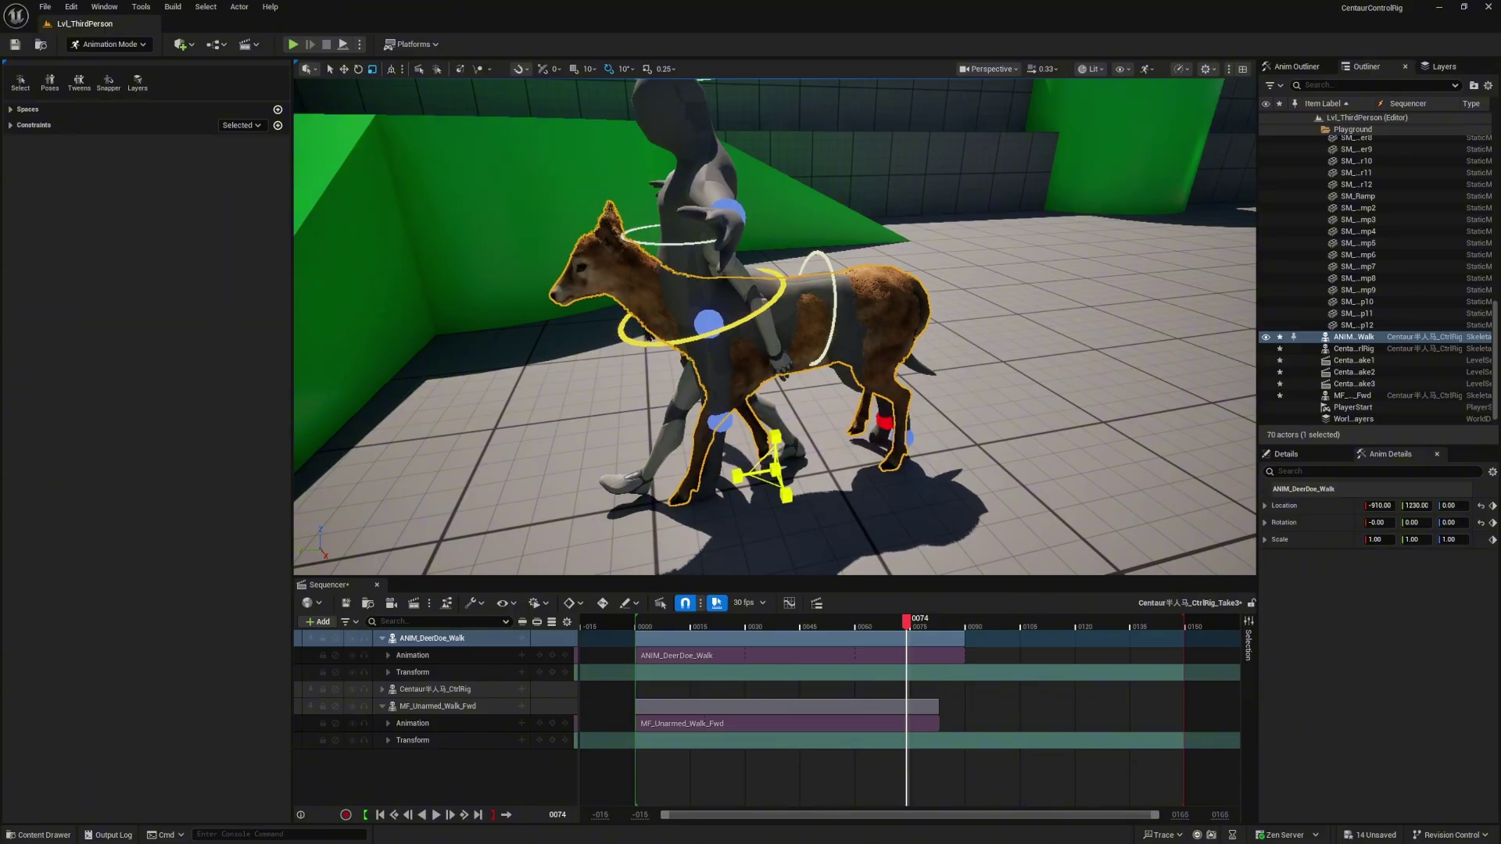
pyautogui.moveTo(786, 461); pyautogui.dragTo(814, 438, button='right')
pyautogui.click(876, 549)
pyautogui.moveTo(876, 549); pyautogui.dragTo(877, 549, button='right')
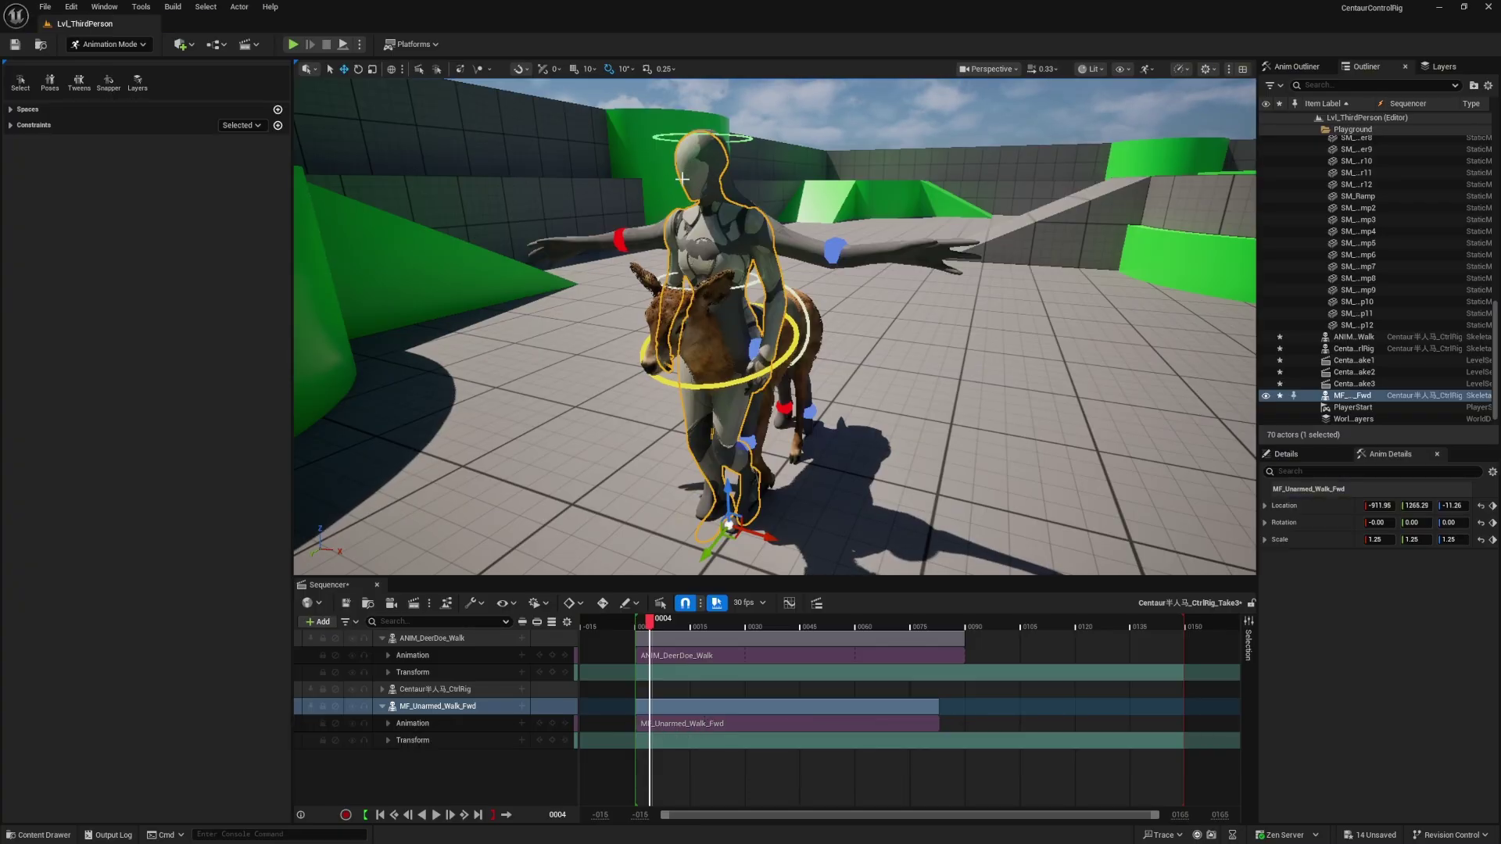
# At frame 0, move and rotate the centaur's FrontArm_l_ctrl so its left arm overlaps the mannequin's left arm.
pyautogui.scroll(2, 763, 254)
pyautogui.click(636, 626)
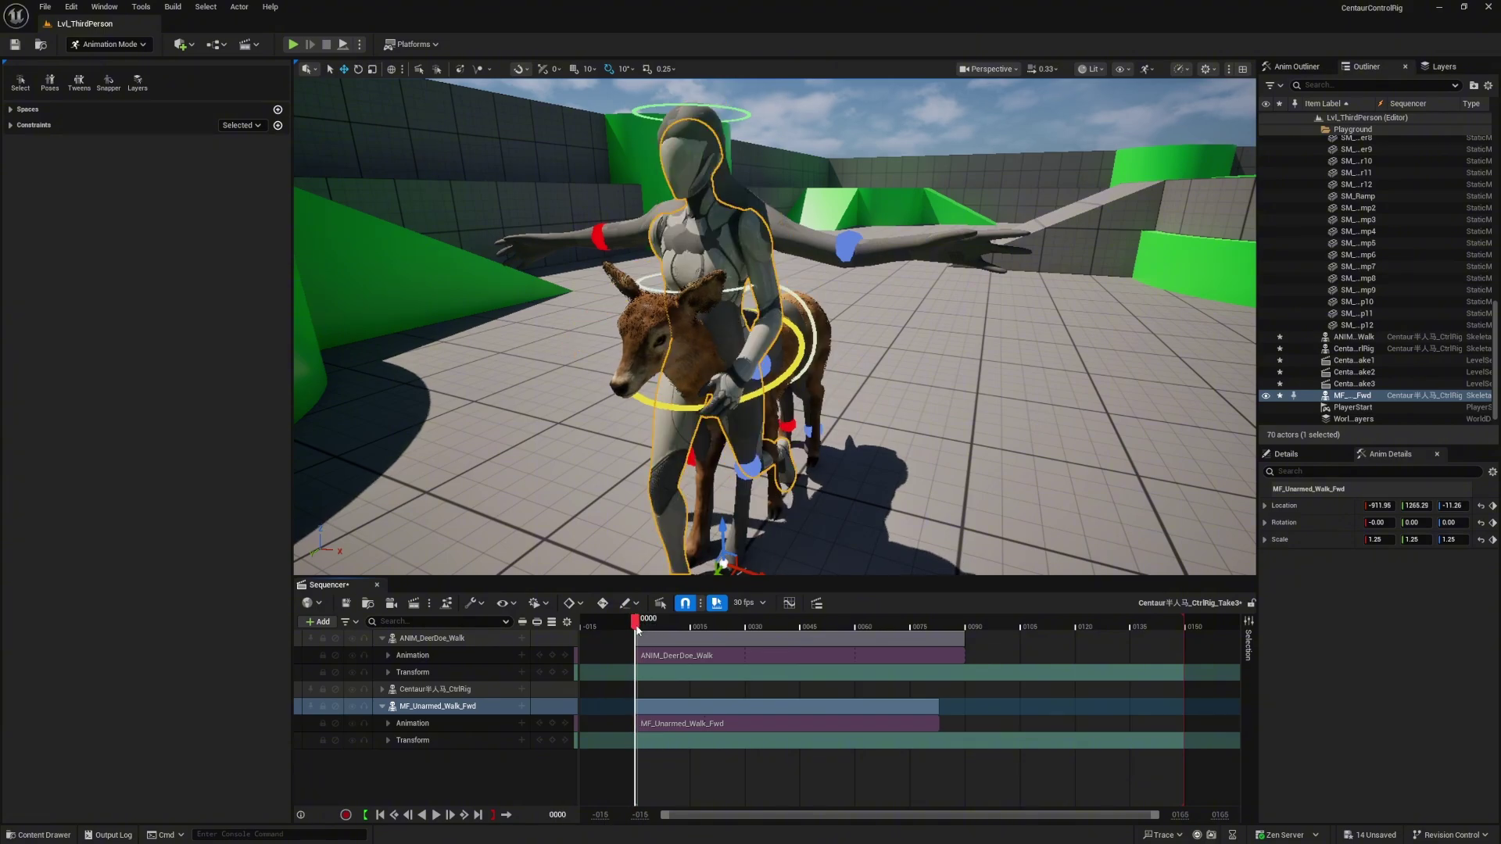
pyautogui.click(830, 240)
pyautogui.press('f')
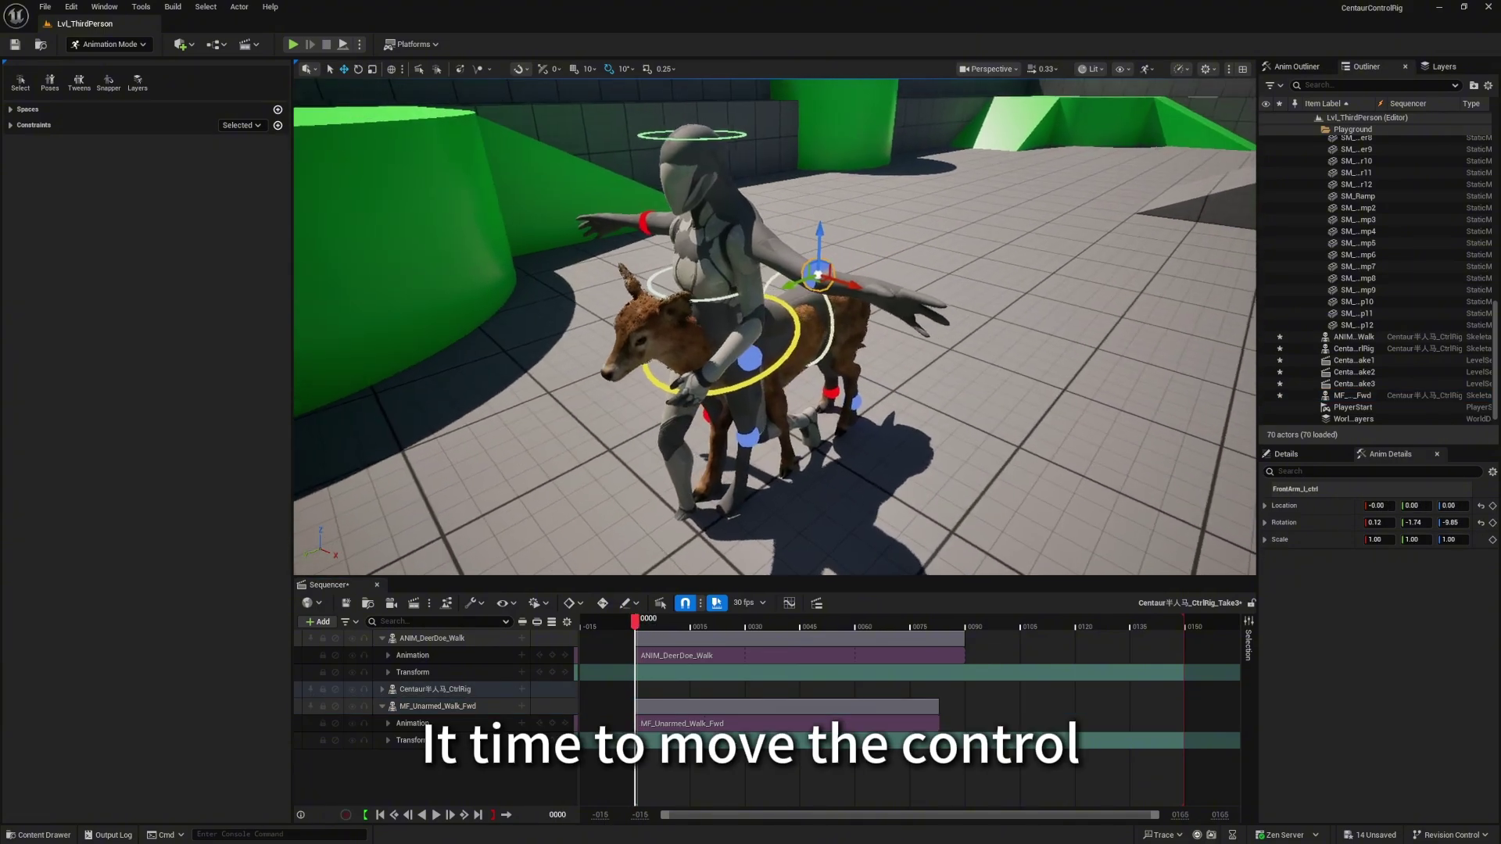
pyautogui.moveTo(799, 276); pyautogui.dragTo(752, 301)
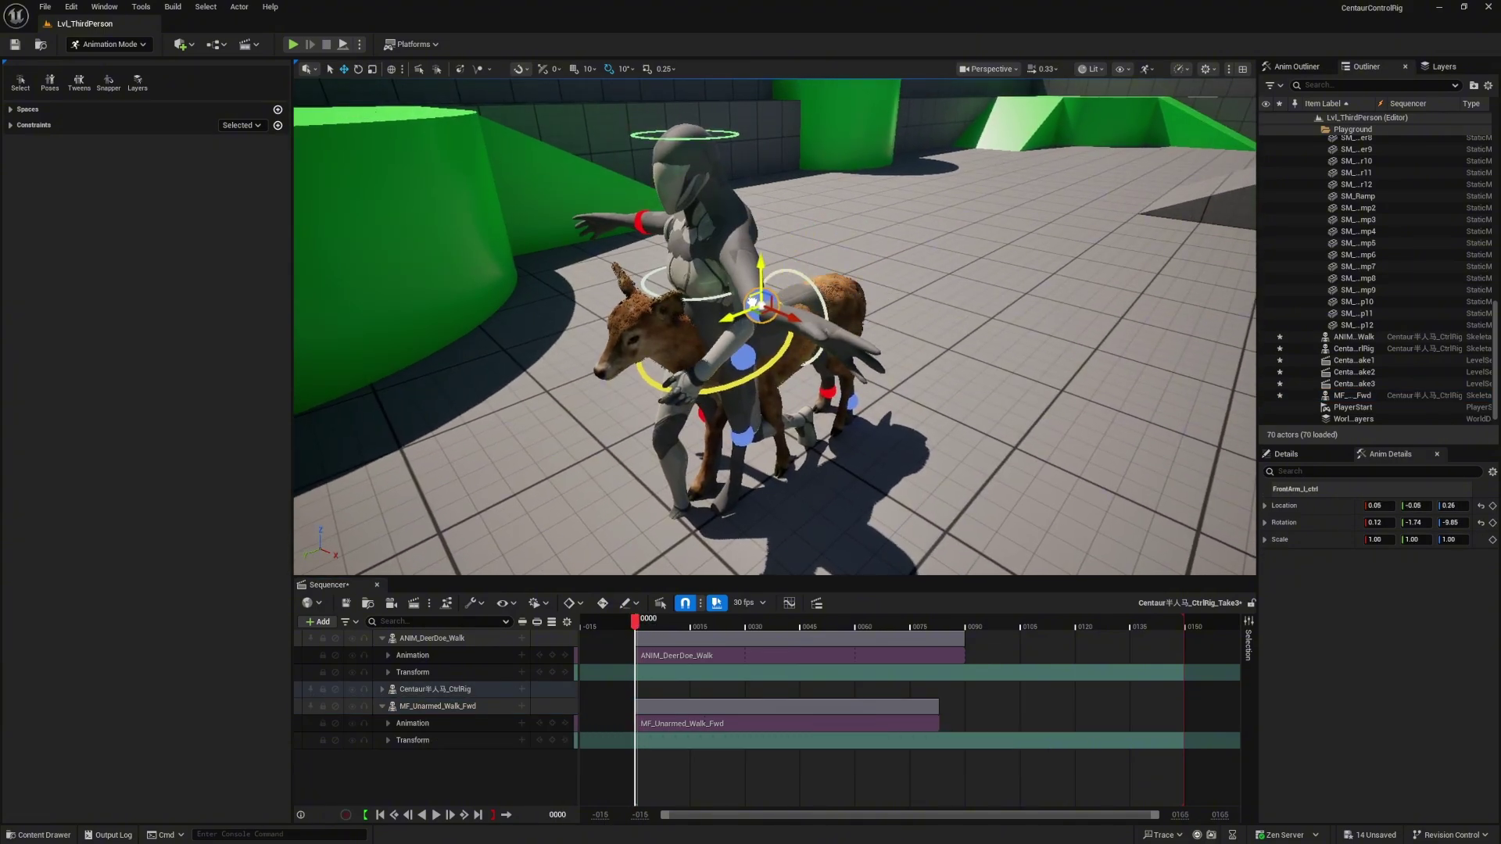
pyautogui.press('e')
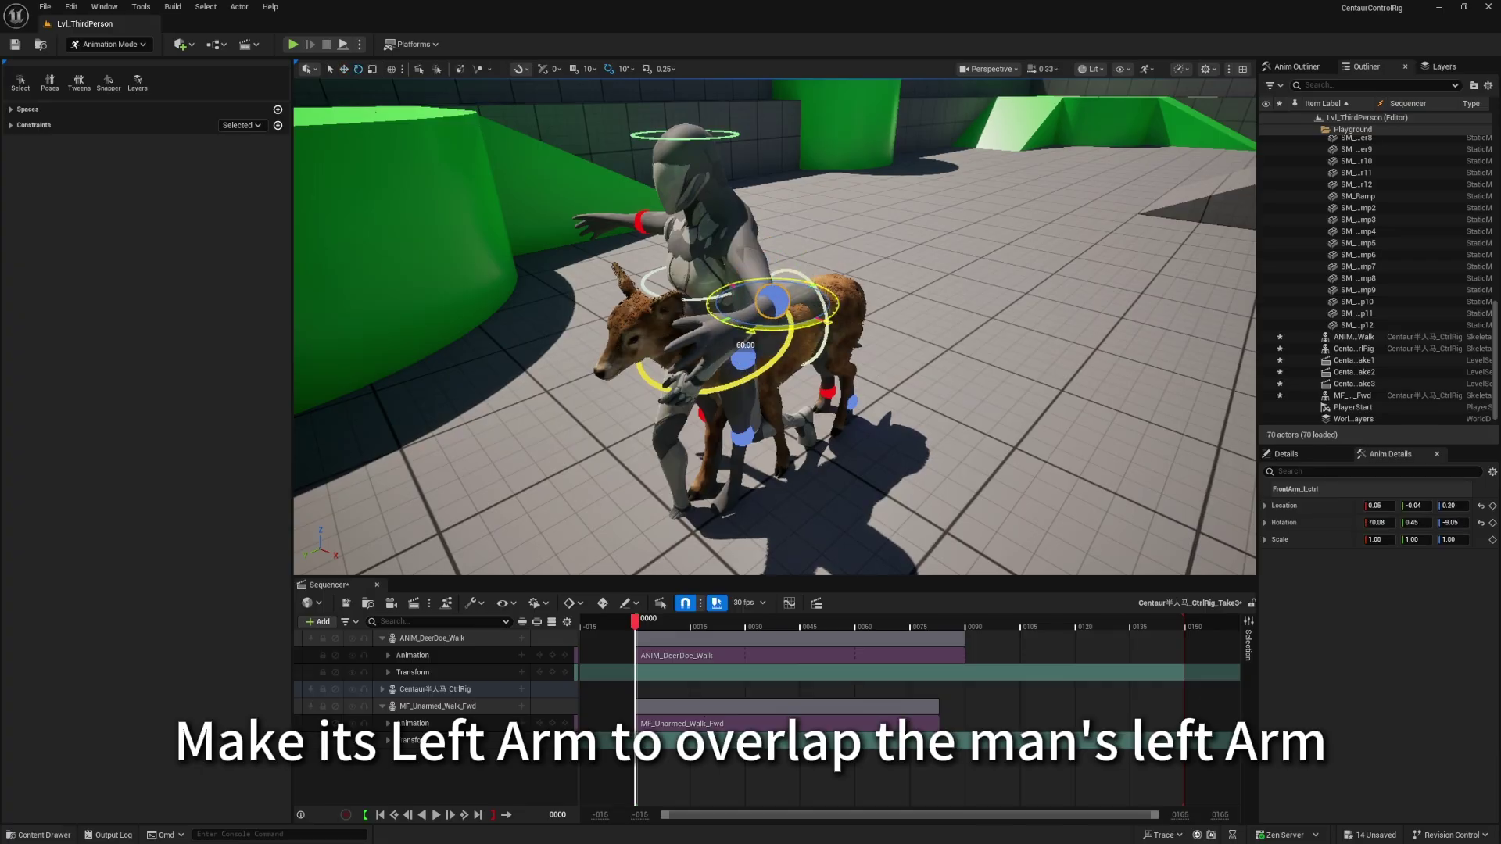
pyautogui.moveTo(774, 297); pyautogui.dragTo(750, 313)
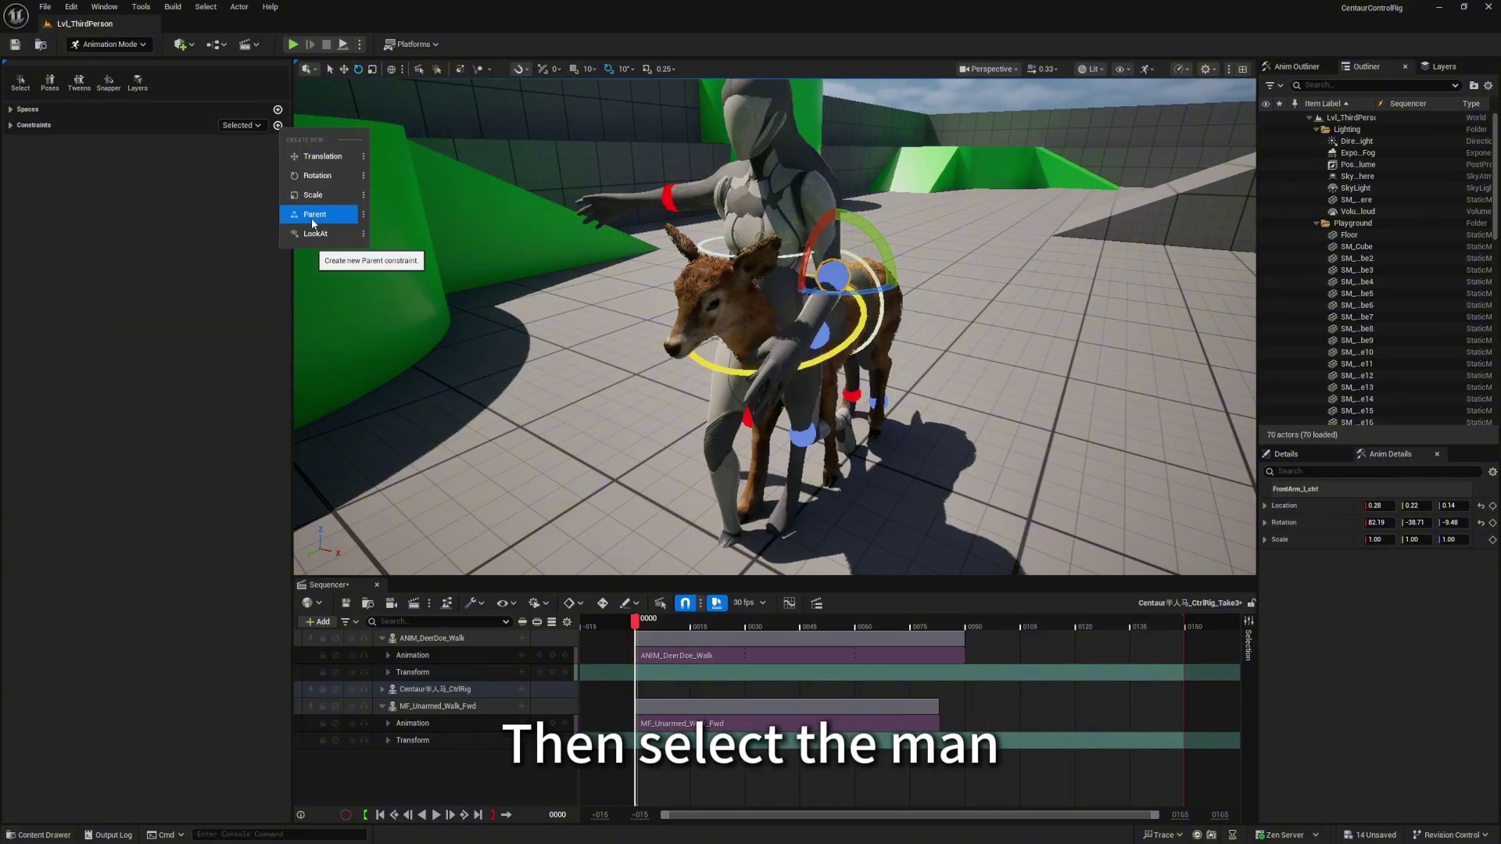
# Create a Parent constraint from the mannequin's lowerarm_l bone to FrontArm_l_ctrl and scrub the timeline to check the arm.
pyautogui.click(825, 222)
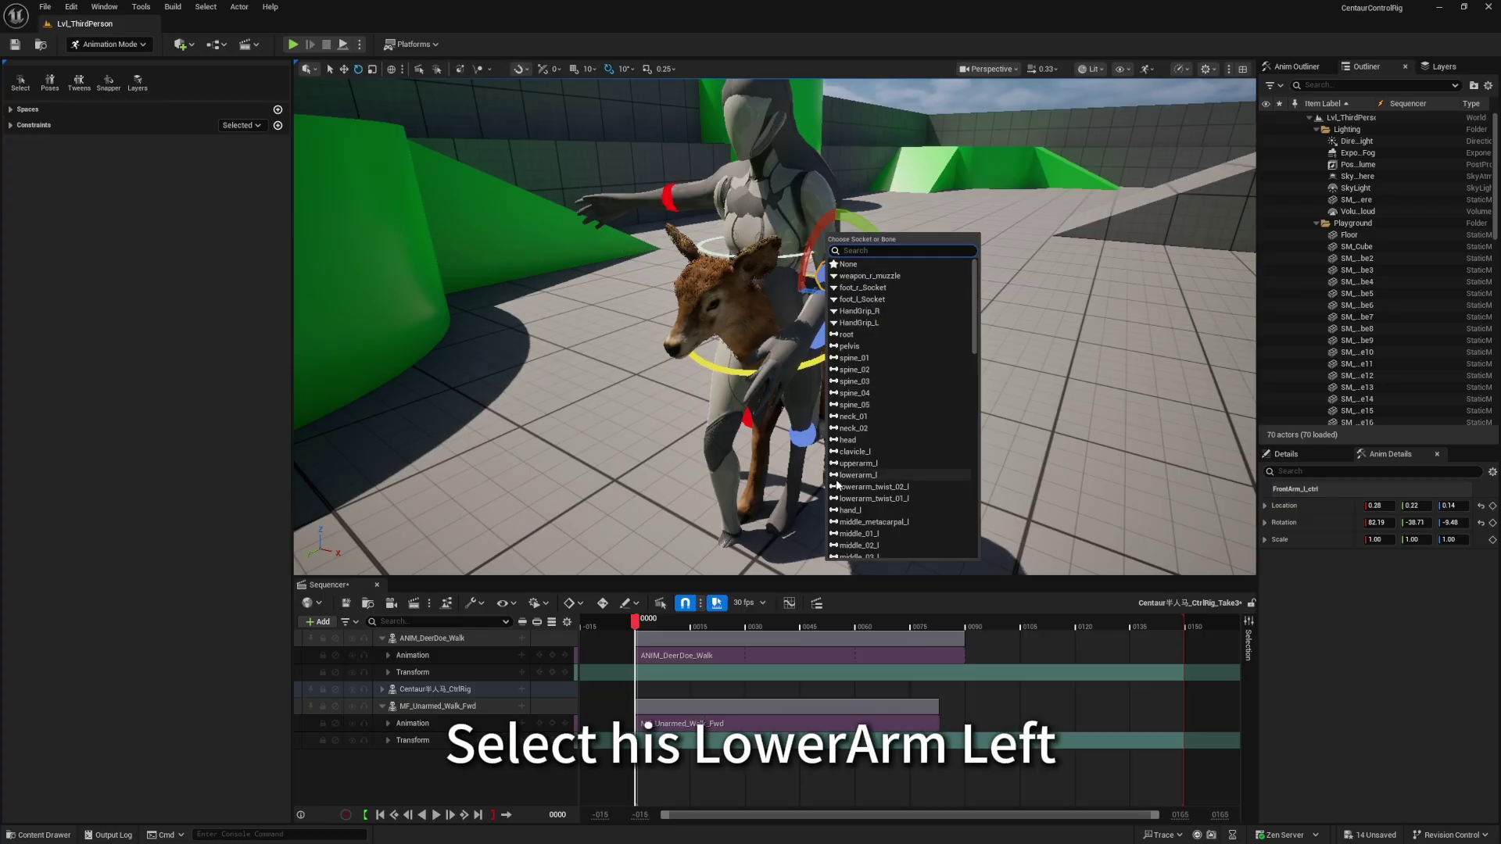
pyautogui.click(896, 475)
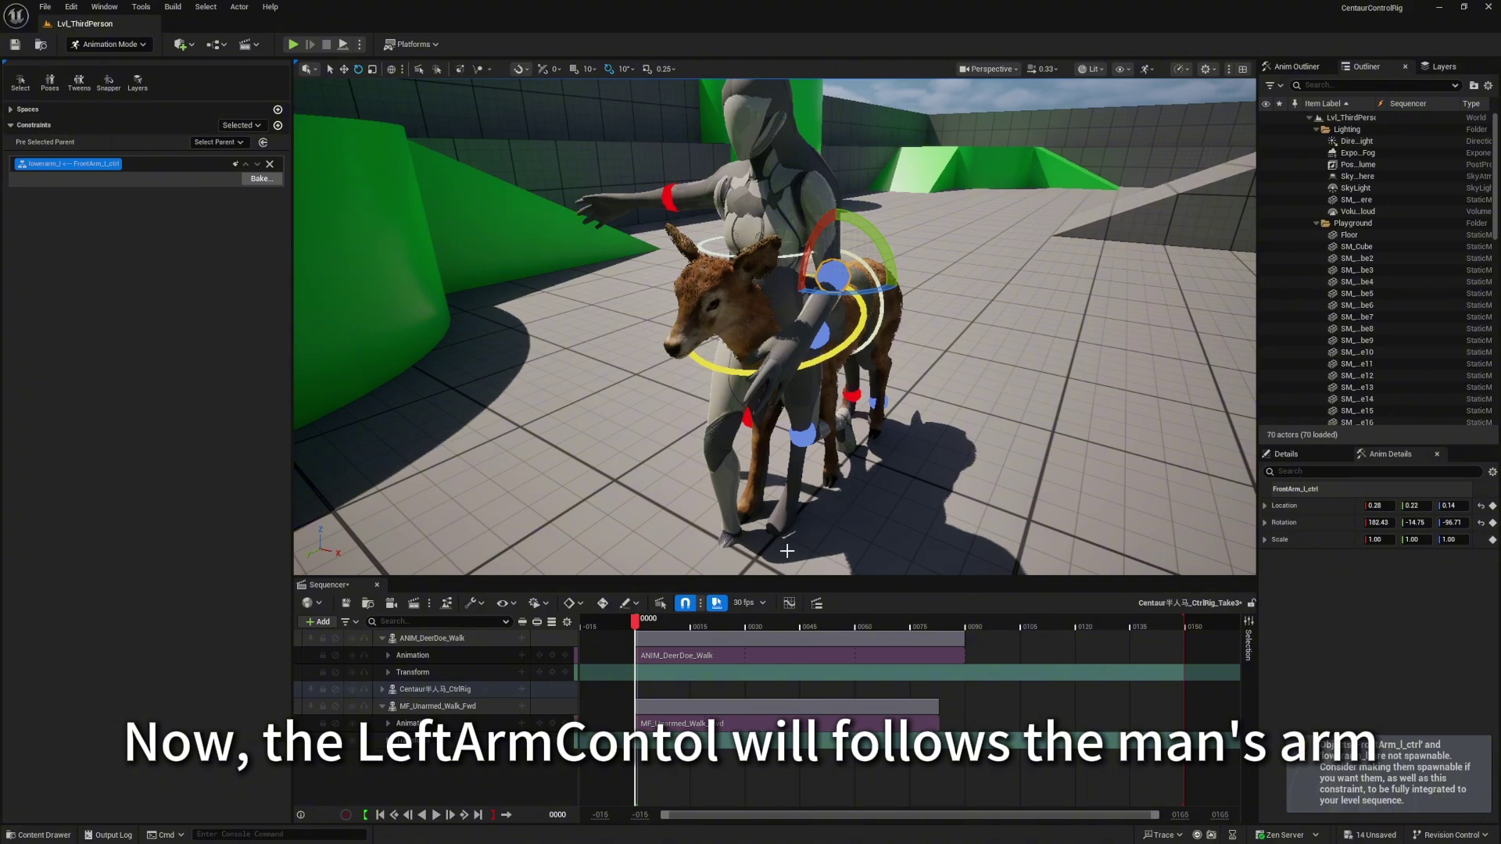
pyautogui.moveTo(636, 623); pyautogui.dragTo(736, 623)
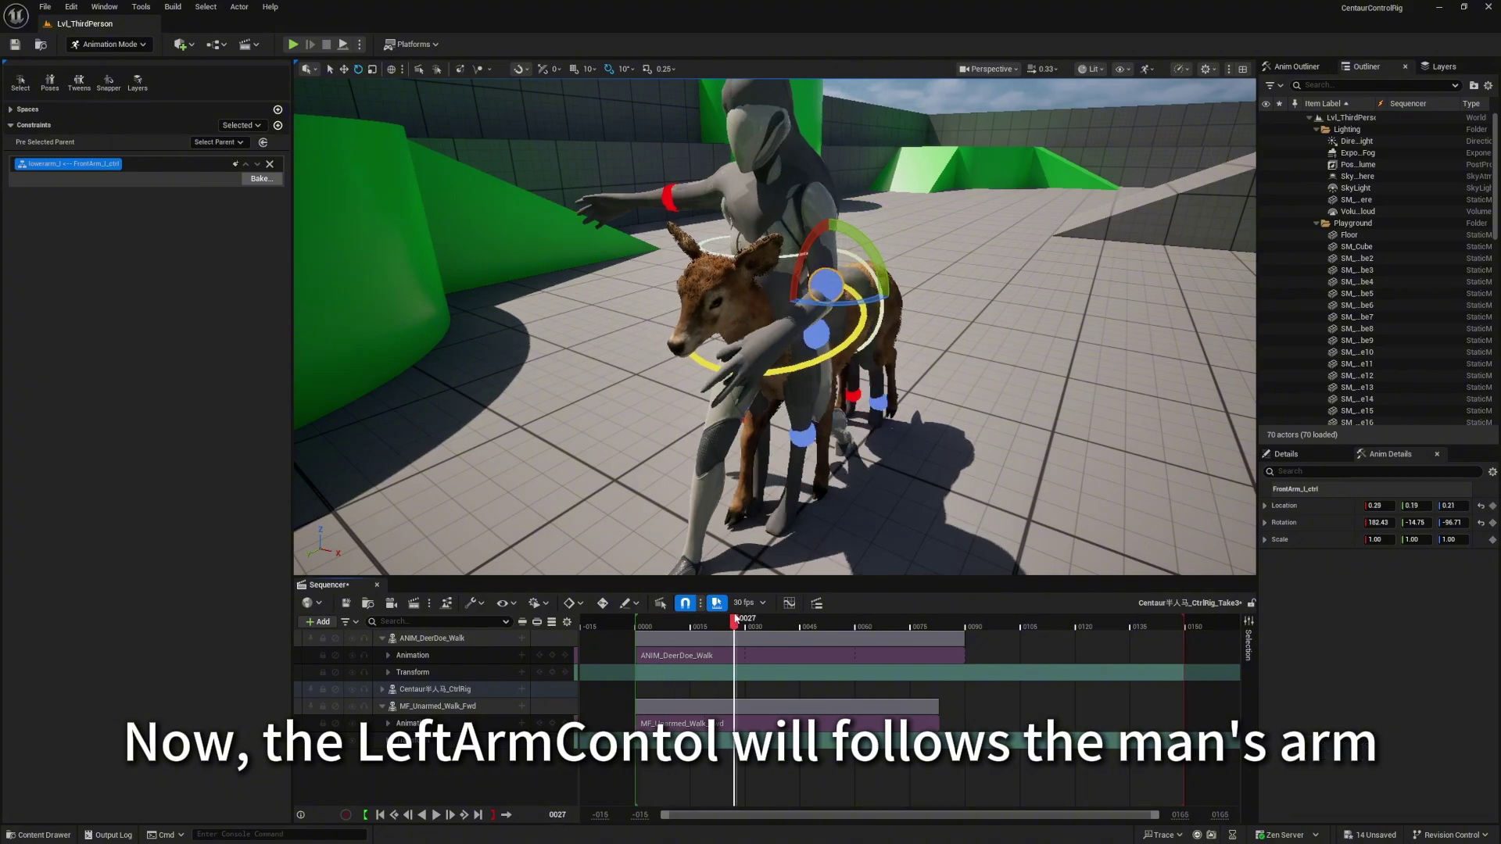
pyautogui.moveTo(747, 501); pyautogui.dragTo(786, 500, button='right')
pyautogui.moveTo(739, 623); pyautogui.dragTo(763, 641)
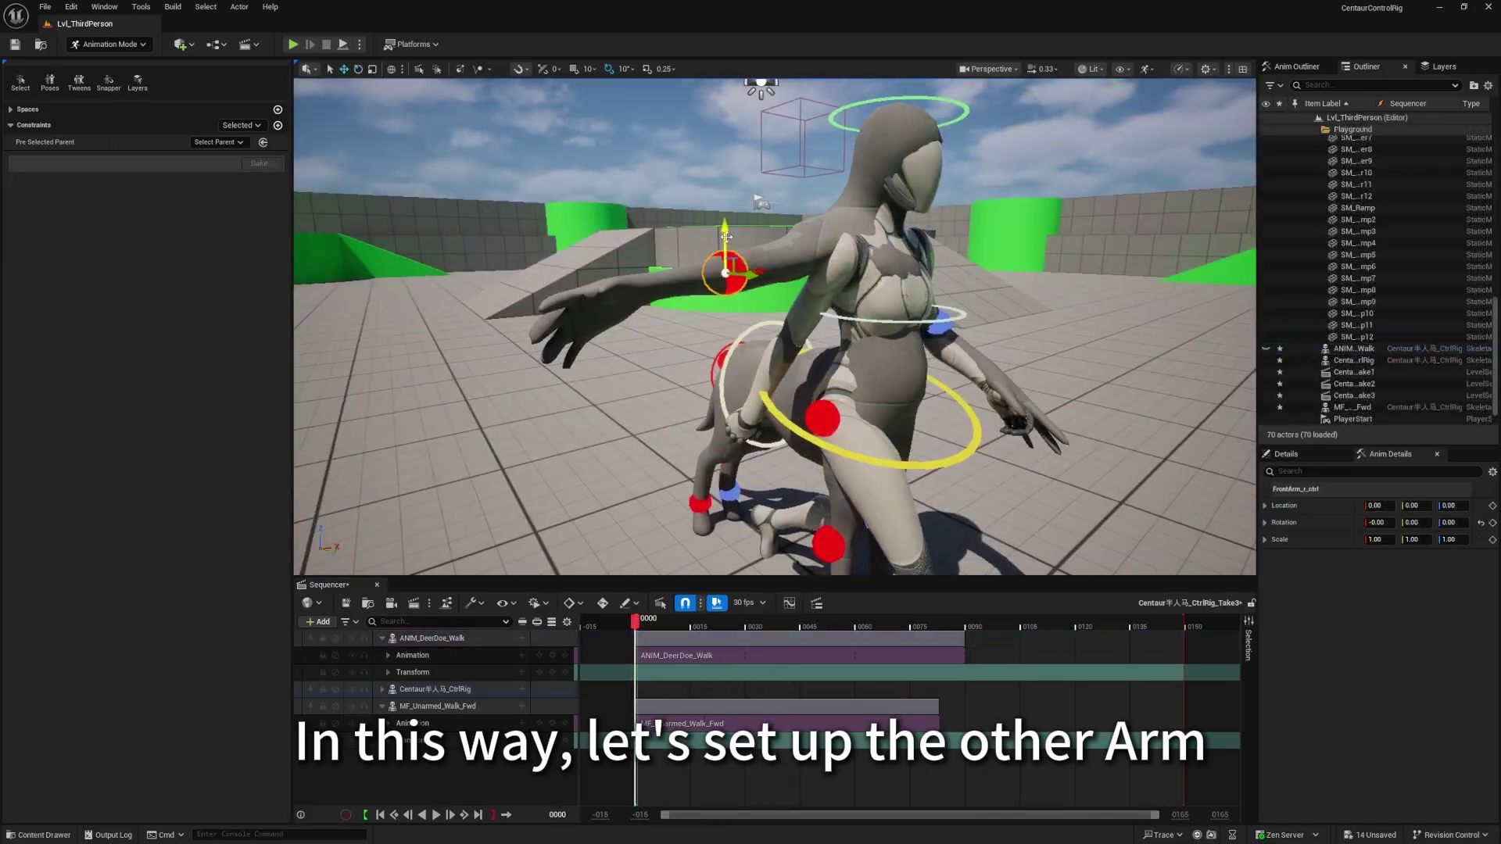
# Move and rotate the centaur's FrontArm_r_ctrl at frame 0 so its right arm overlaps the mannequin's right arm.
pyautogui.moveTo(720, 268); pyautogui.dragTo(907, 376)
pyautogui.press('w')
pyautogui.moveTo(809, 345); pyautogui.dragTo(748, 292)
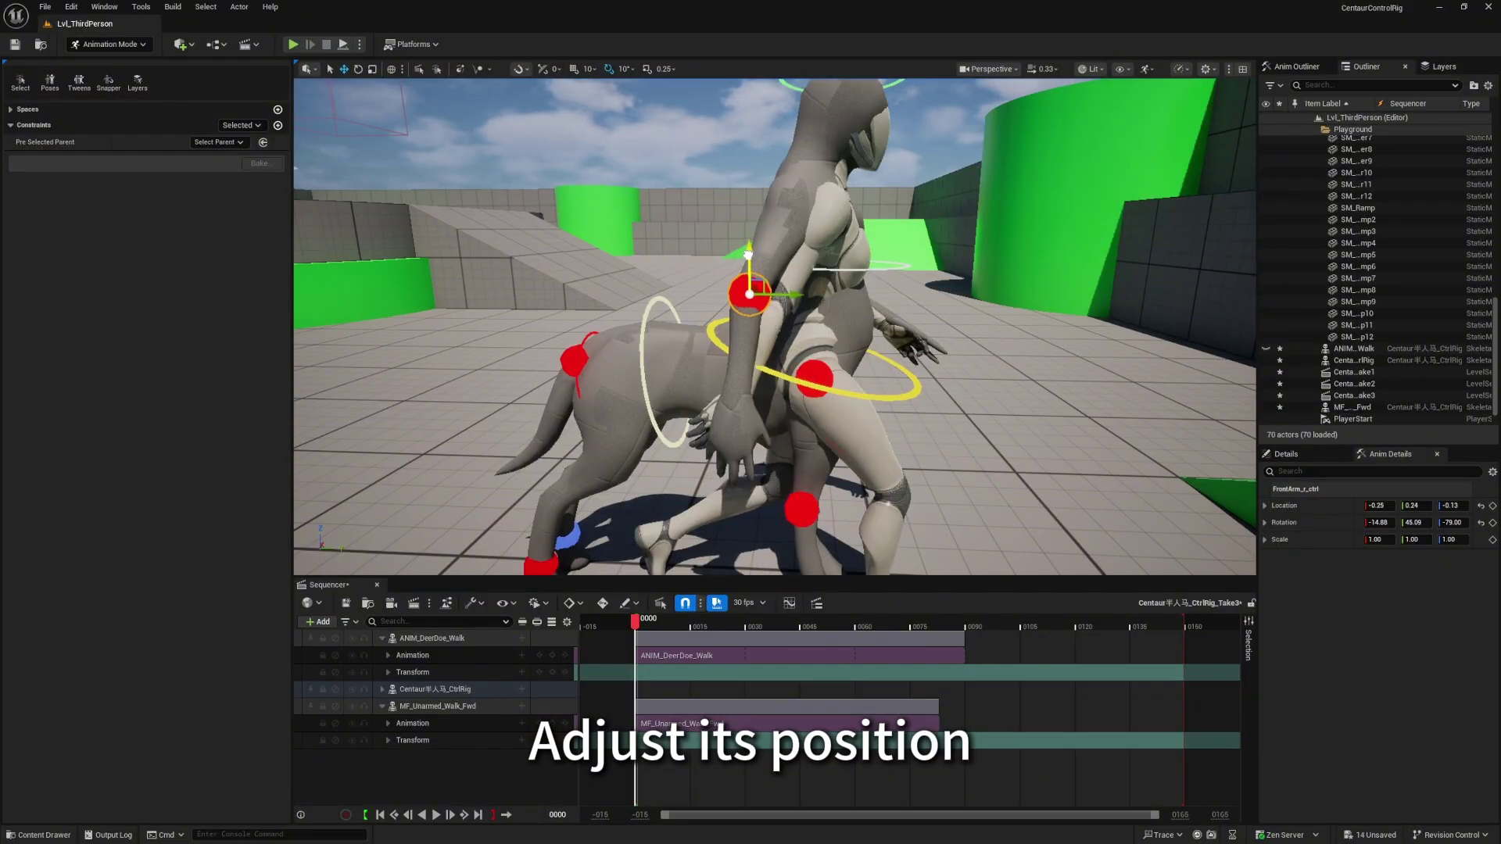
pyautogui.press('e')
pyautogui.moveTo(749, 221); pyautogui.dragTo(760, 222)
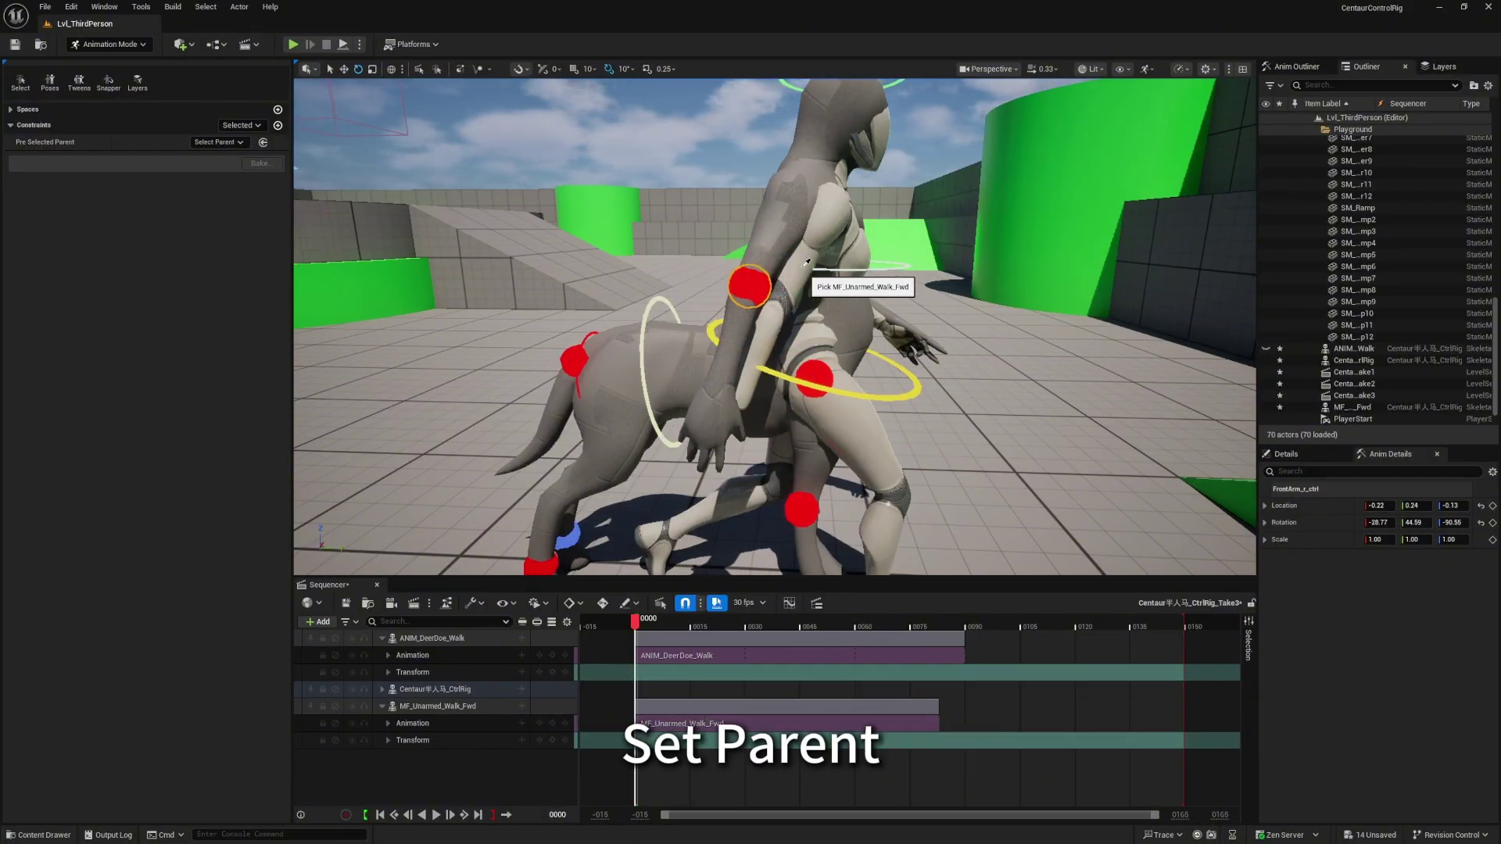
# Parent-constrain FrontArm_r_ctrl to the mannequin's right lower arm bone.
pyautogui.click(806, 263)
pyautogui.write('low')
pyautogui.click(847, 372)
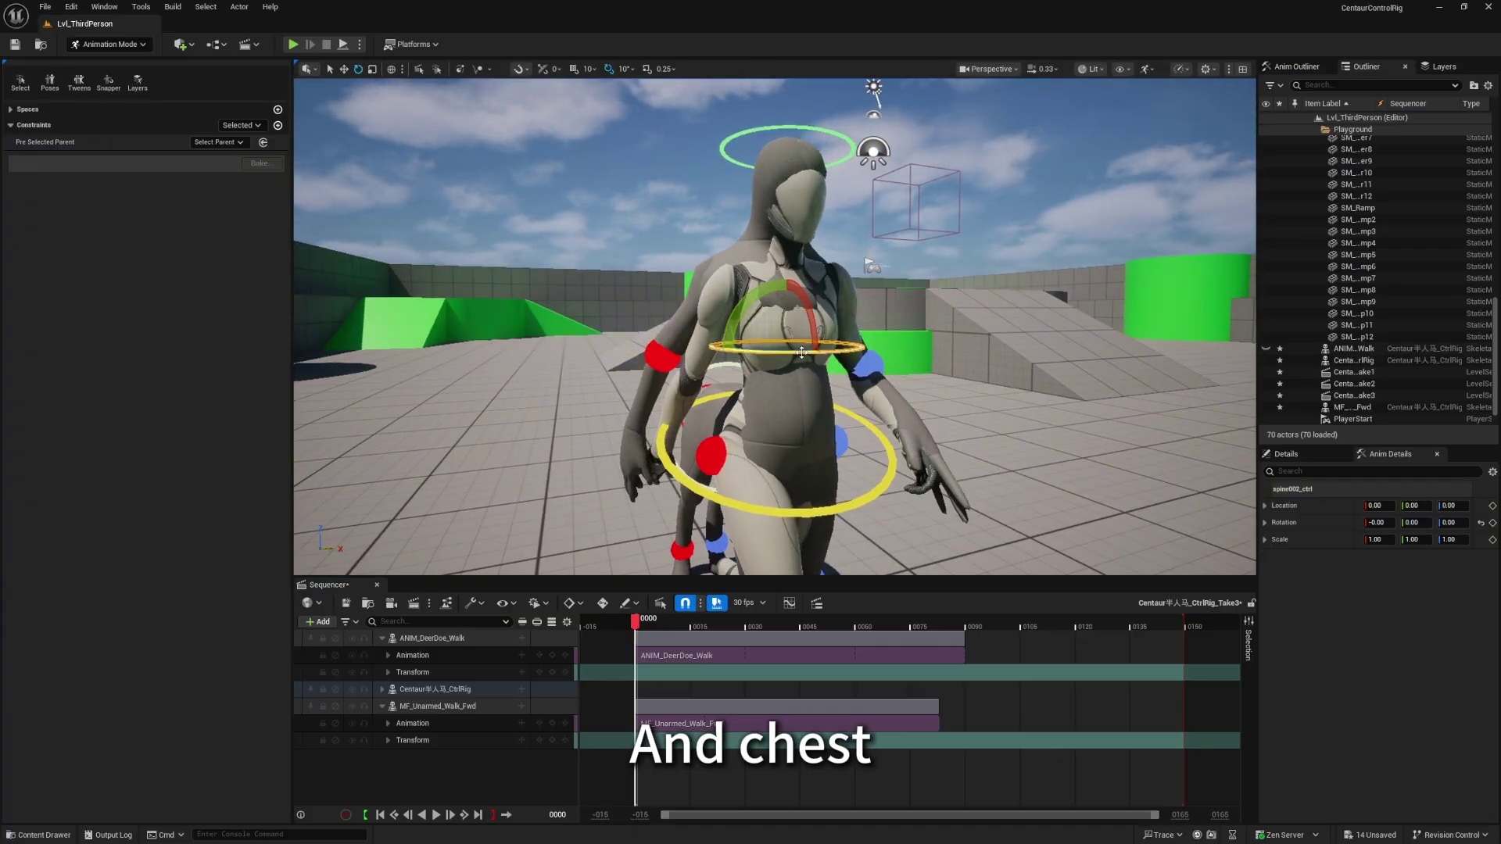
# Create a Parent constraint from the mannequin's spine_03 bone to the centaur's chest control, spine002_ctrl.
pyautogui.click(278, 125)
pyautogui.click(305, 216)
pyautogui.click(837, 350)
pyautogui.write('spine')
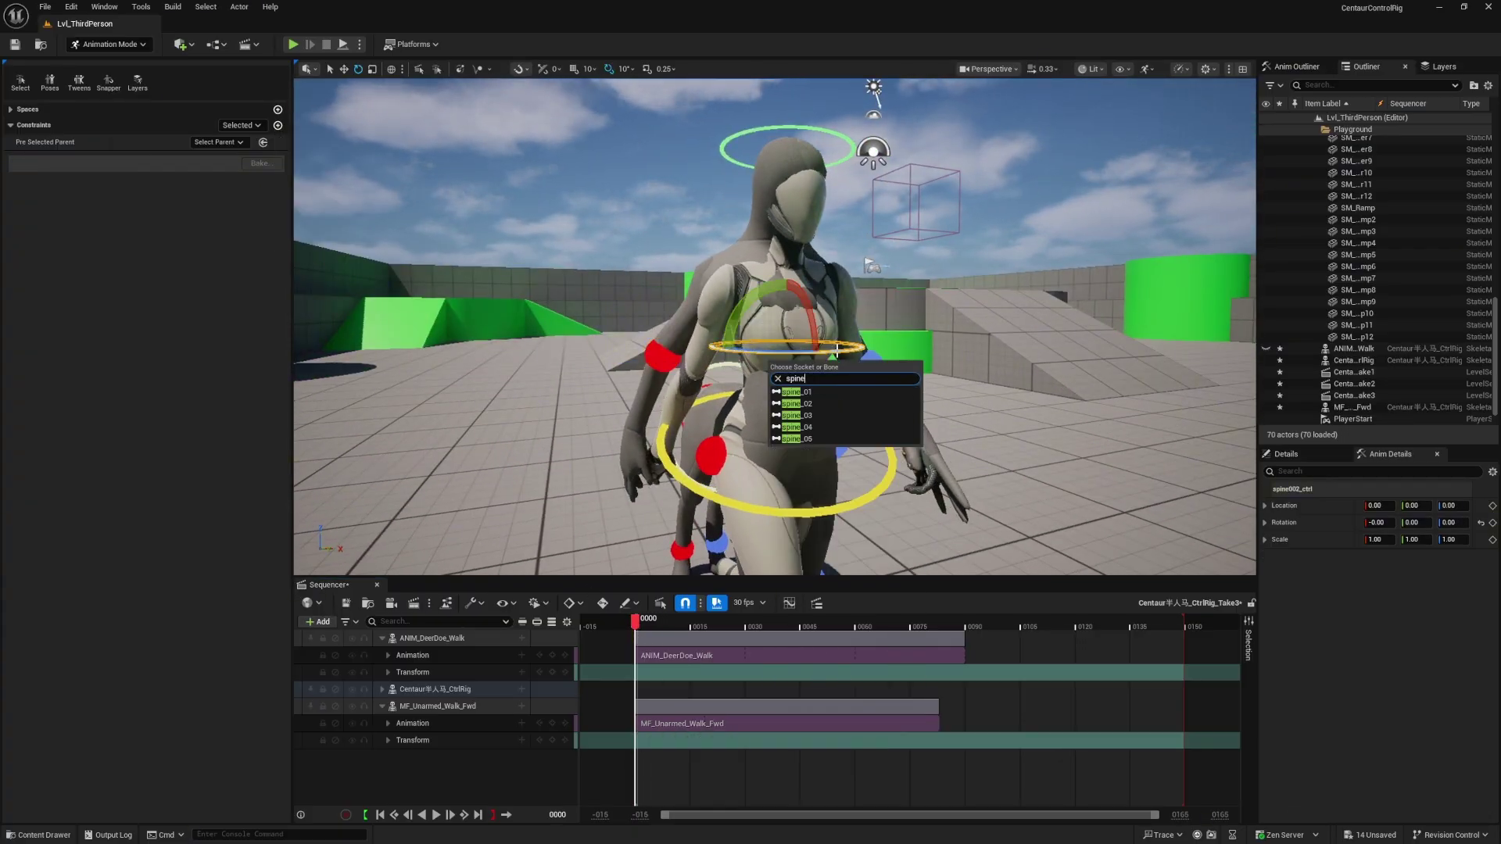
pyautogui.click(810, 418)
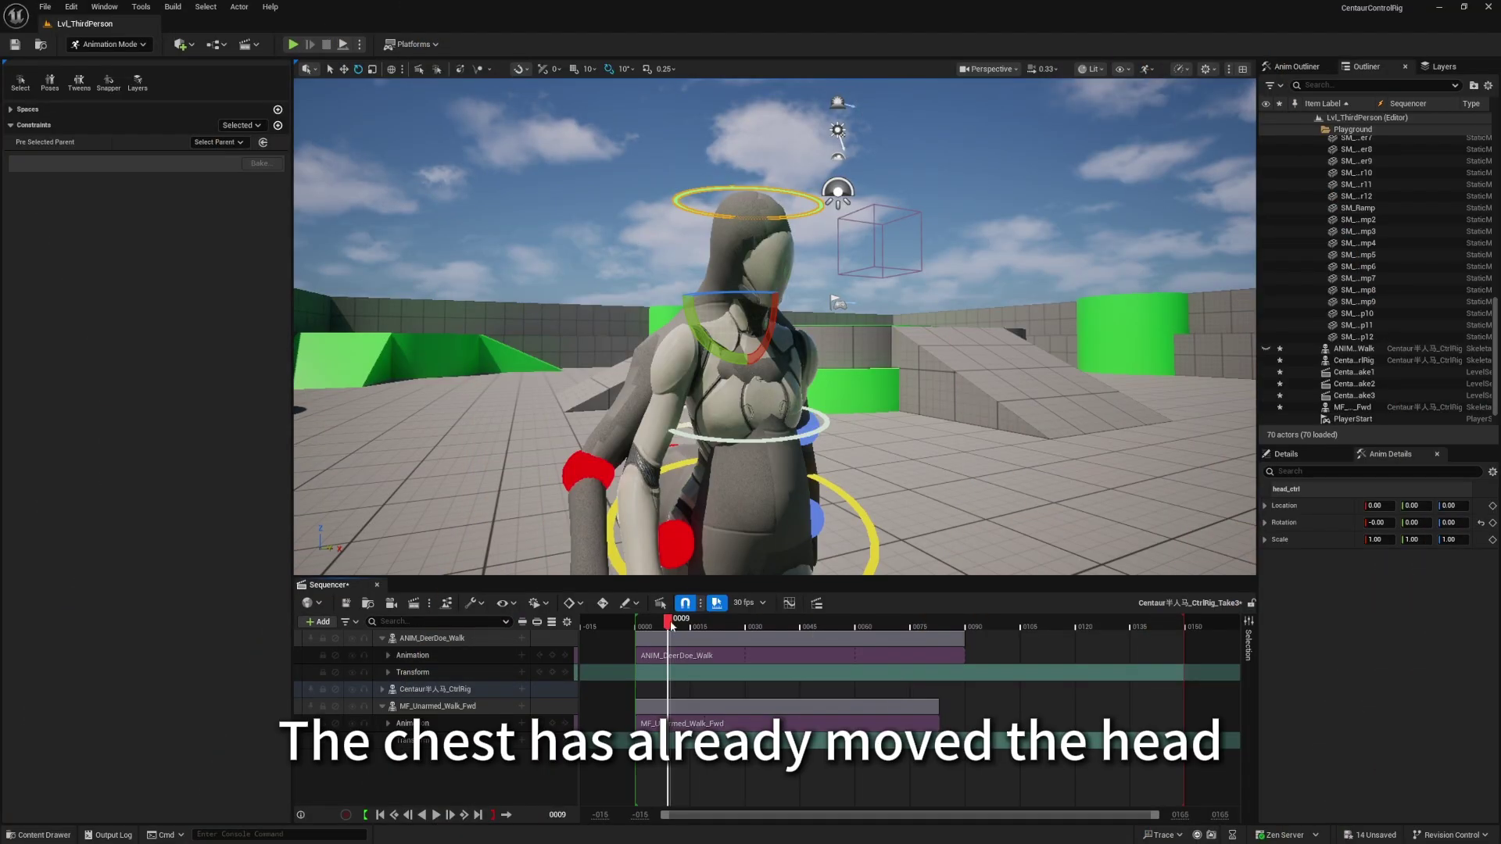
# Create a Rotation constraint from the mannequin's head bone to the centaur's head_ctrl at frame 0, and scrub the timeline to check it.
pyautogui.moveTo(671, 626); pyautogui.dragTo(637, 641)
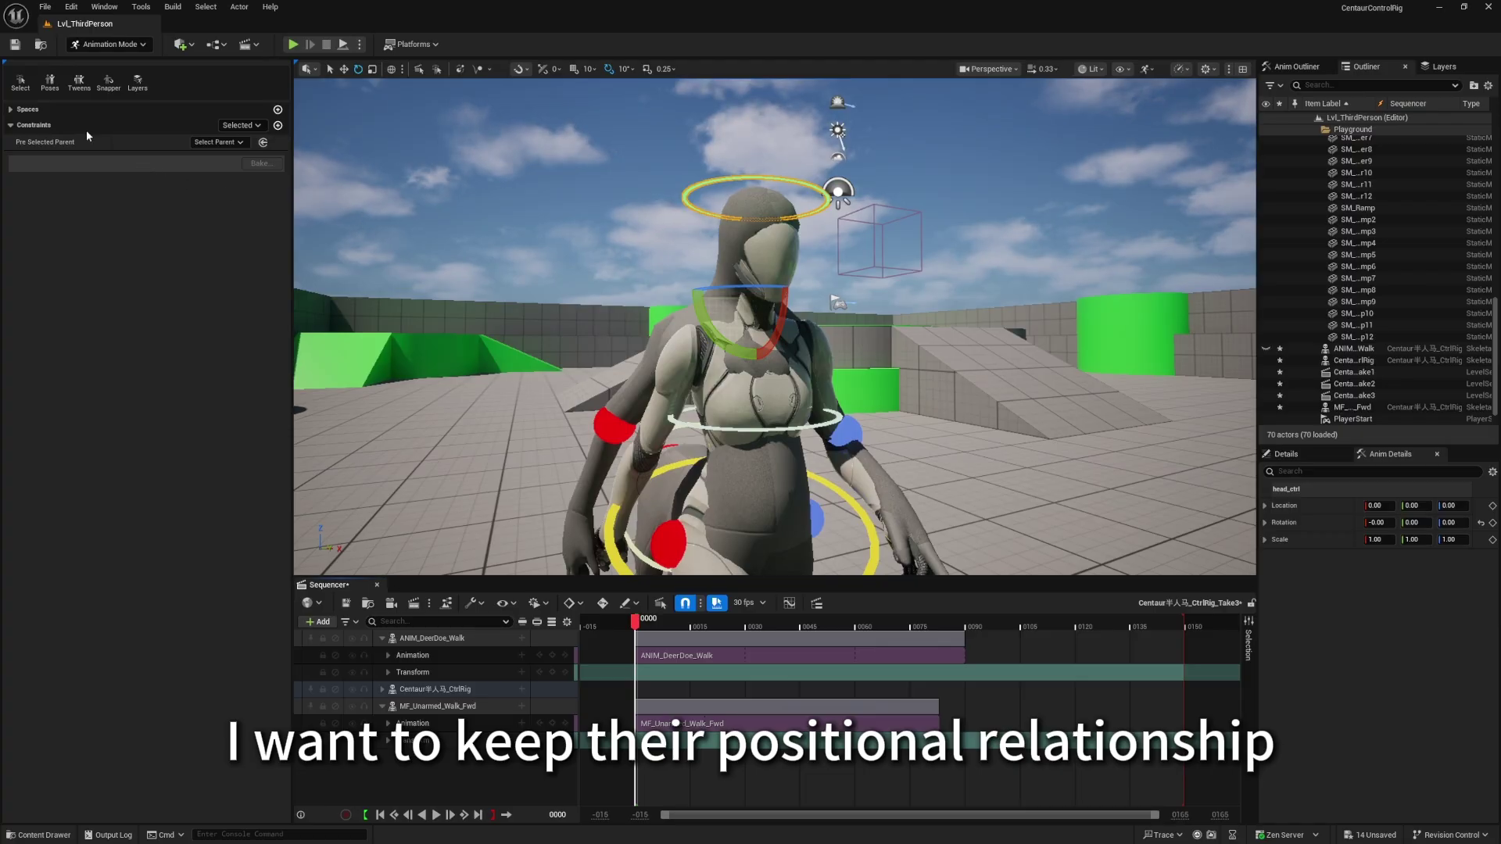
pyautogui.click(279, 126)
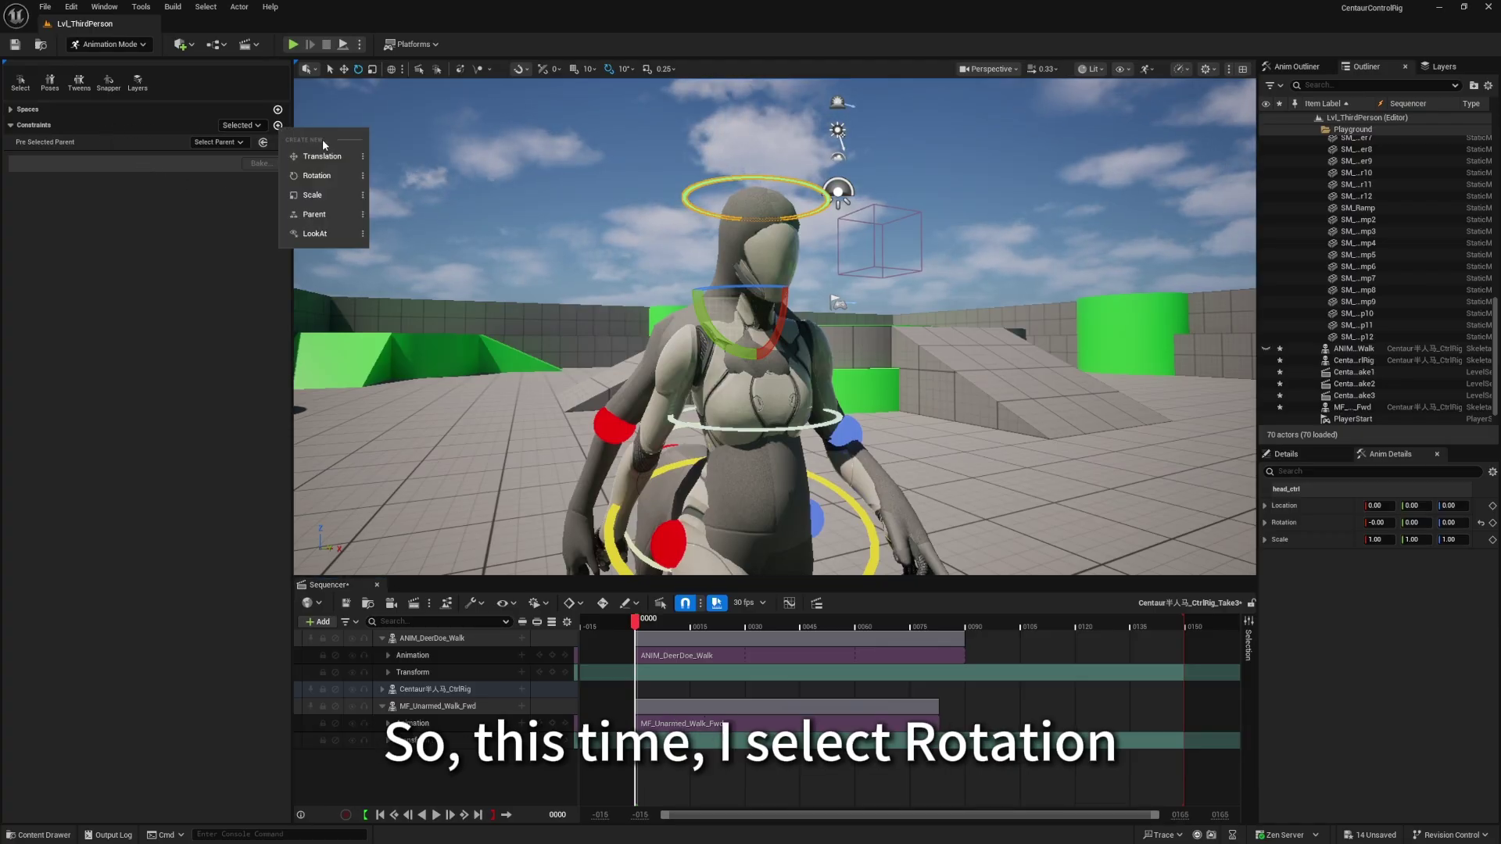
pyautogui.click(316, 176)
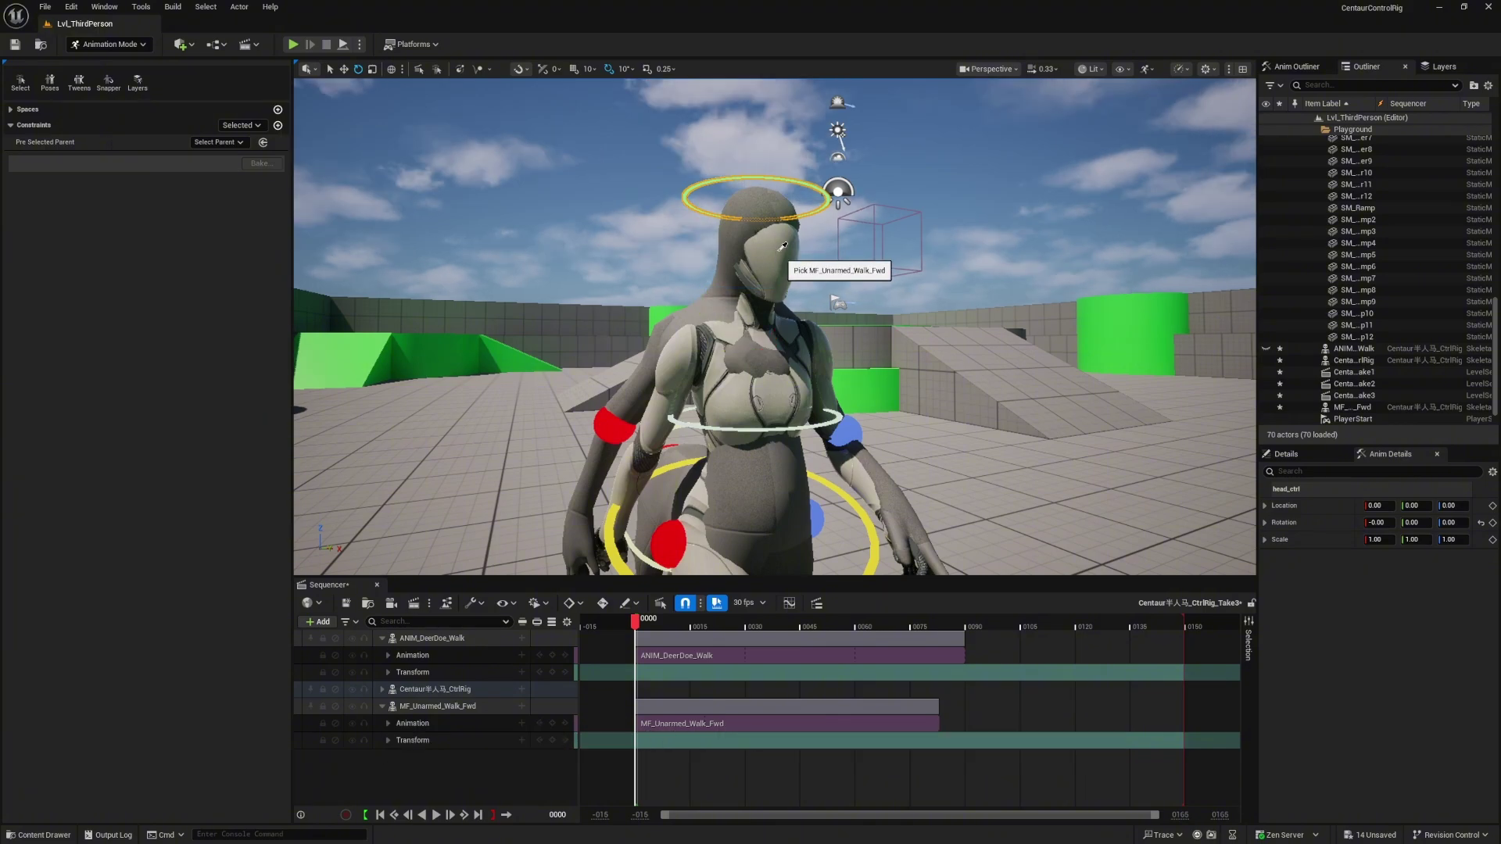
pyautogui.click(782, 281)
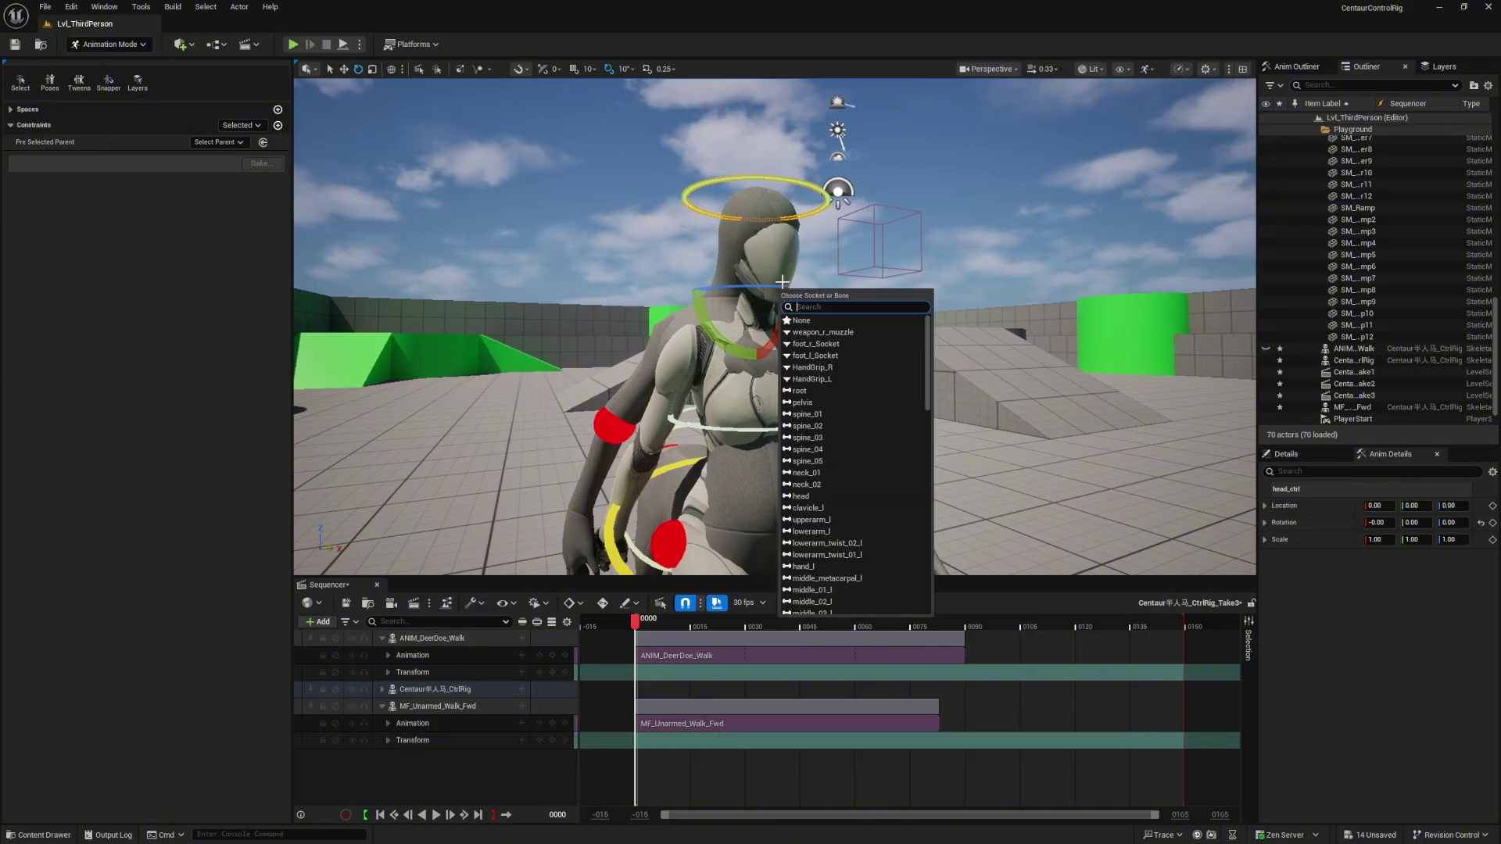
pyautogui.write('hea')
pyautogui.click(818, 319)
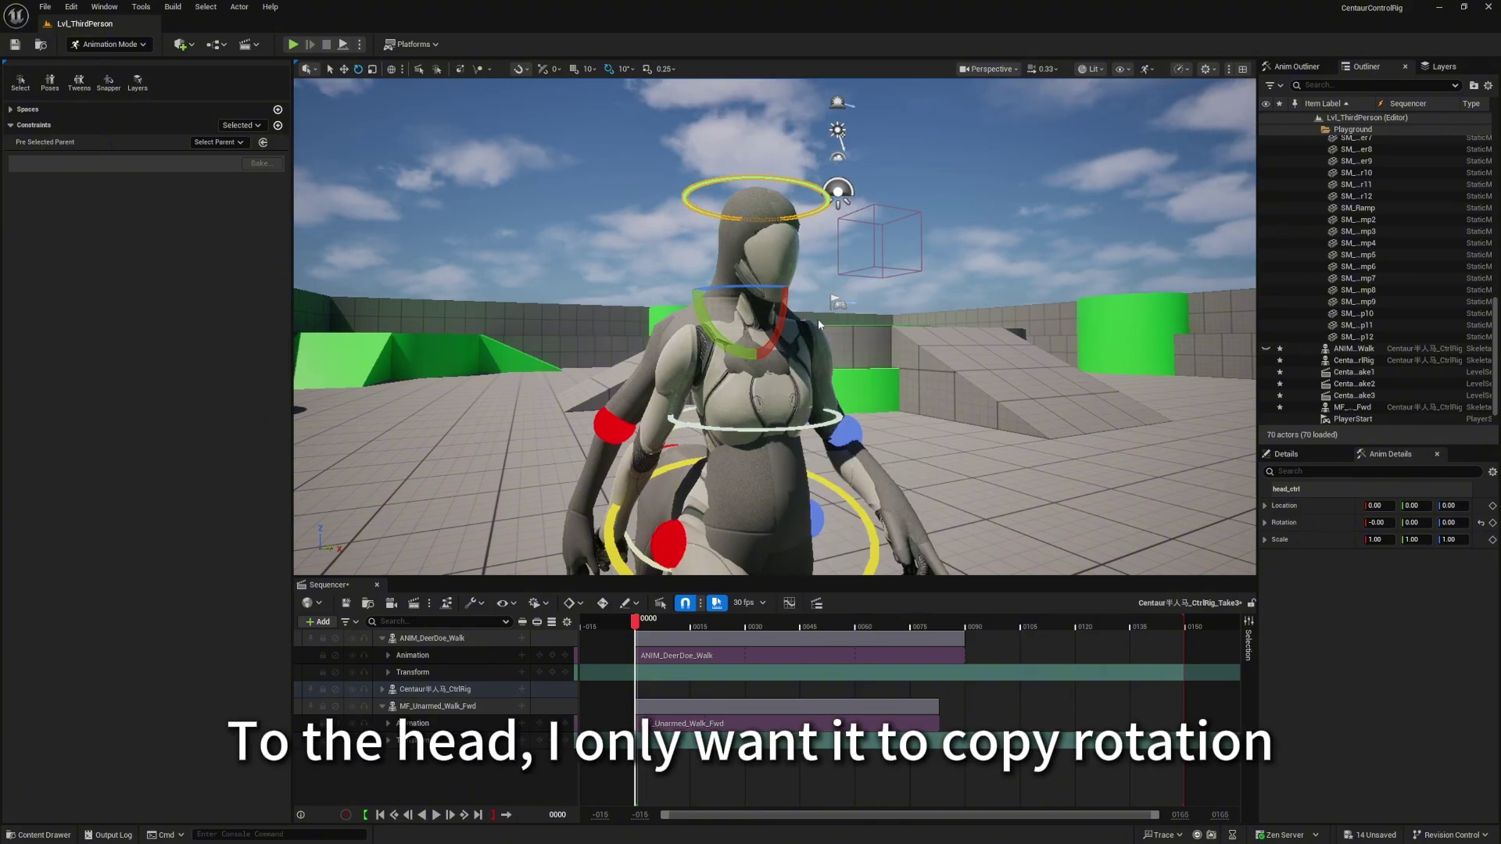
pyautogui.moveTo(653, 627)
pyautogui.mouseDown()
pyautogui.moveTo(903, 629)
pyautogui.moveTo(640, 630)
pyautogui.moveTo(638, 647)
pyautogui.mouseUp()
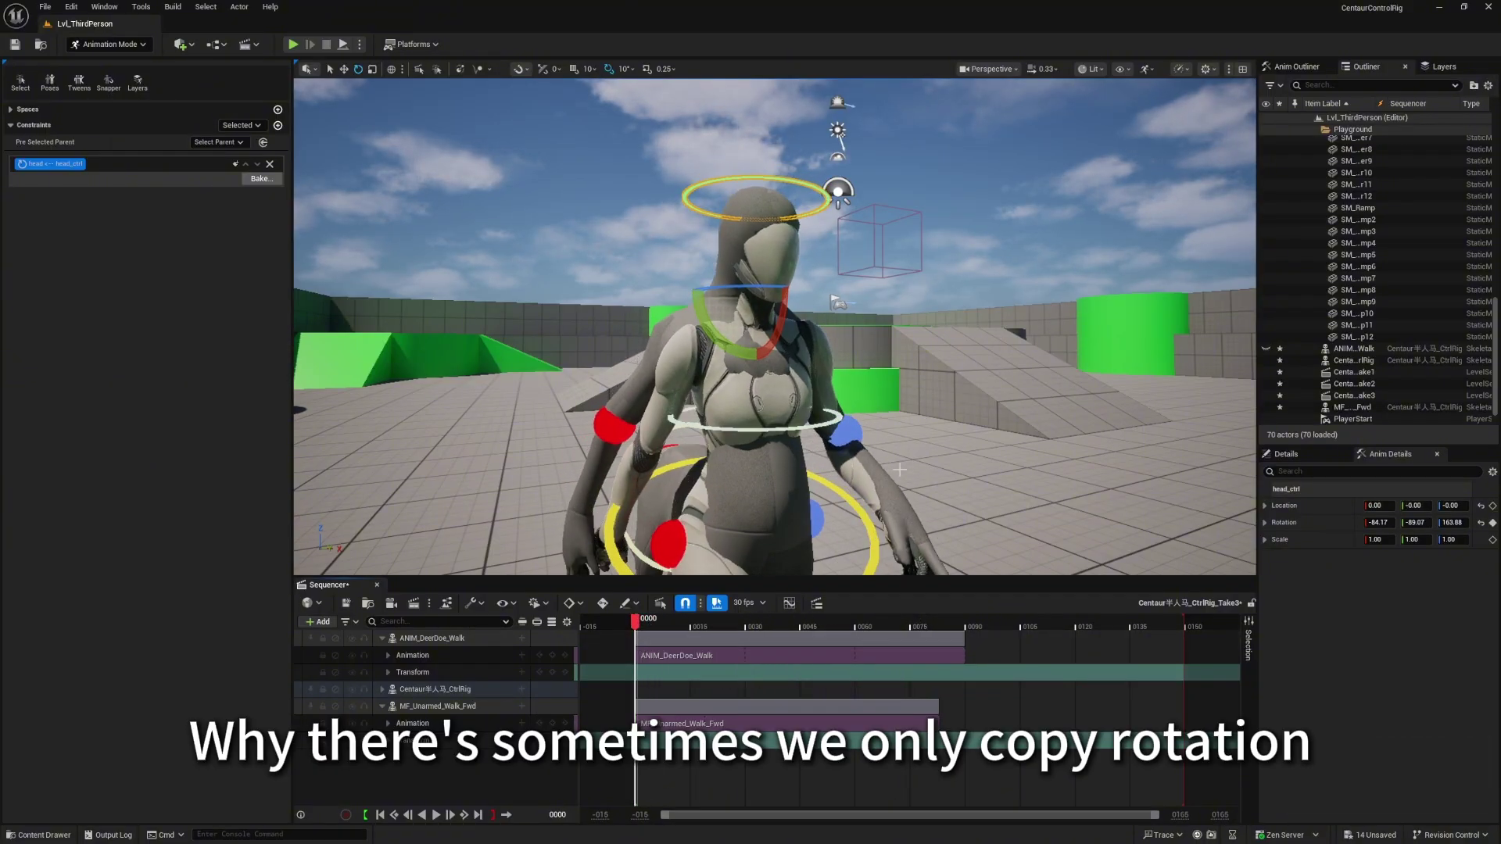
# Hide the MF_Unarmed_Walk_Fwd mannequin, show the ANIM_DeerDoe_Walk deer and scrub its walk.
pyautogui.keyDown('alt'); pyautogui.moveTo(899, 470); pyautogui.dragTo(704, 476); pyautogui.keyUp('alt')
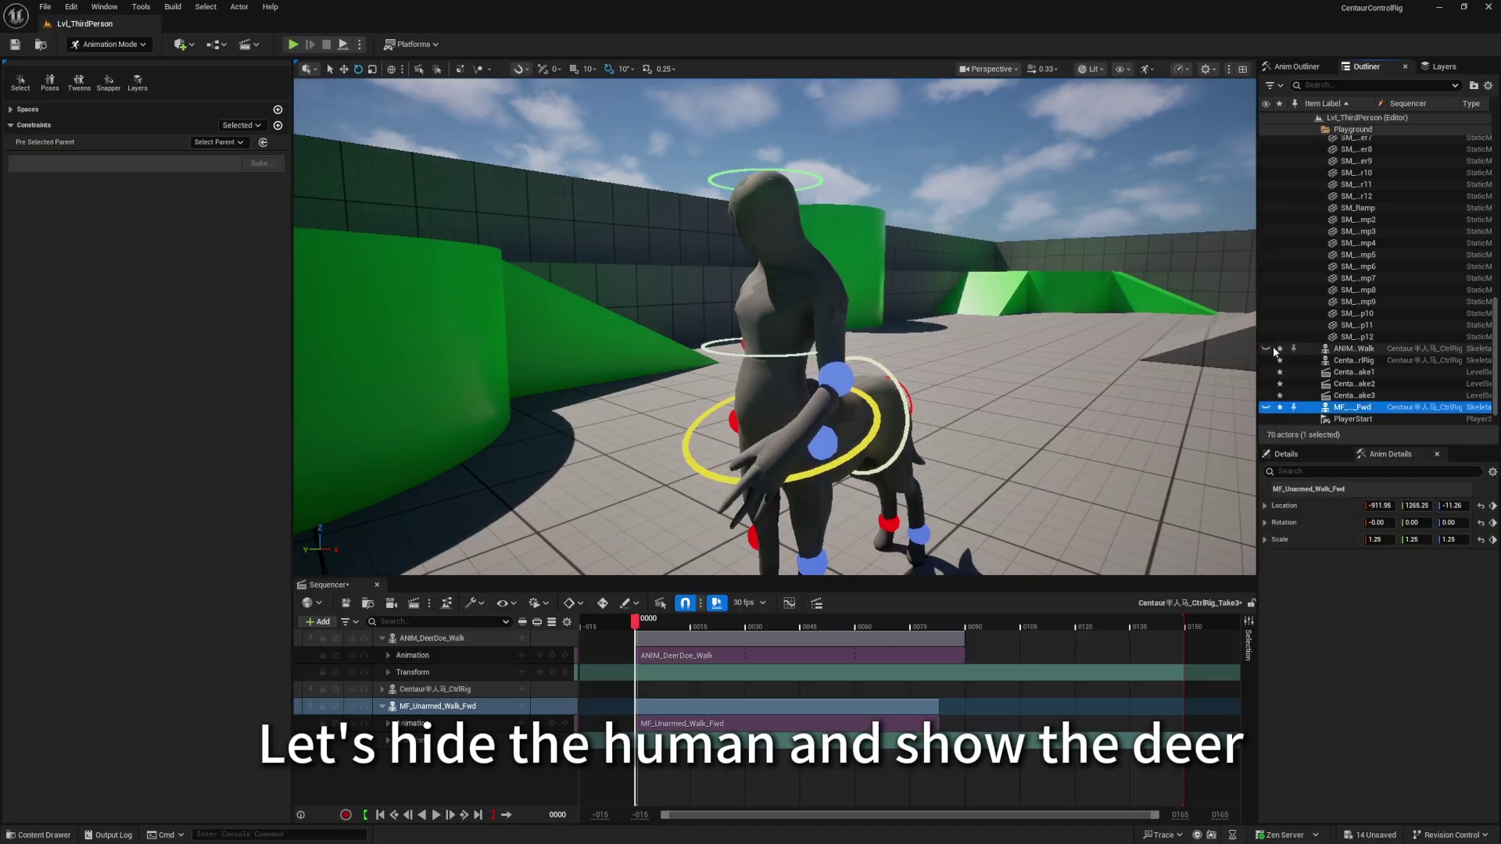
pyautogui.click(1272, 349)
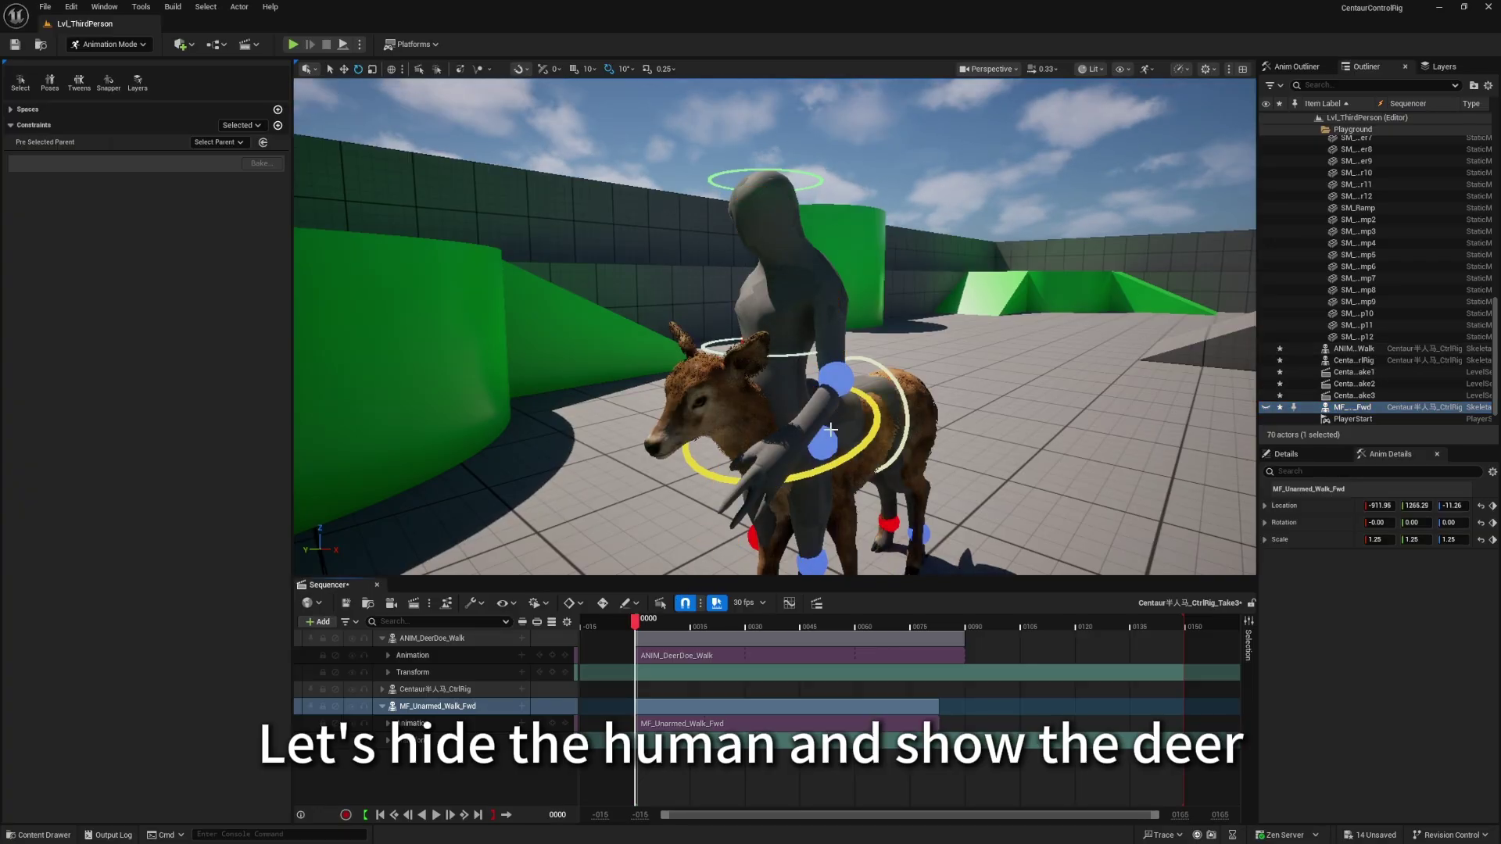
pyautogui.keyDown('alt'); pyautogui.moveTo(831, 429); pyautogui.dragTo(695, 469); pyautogui.keyUp('alt')
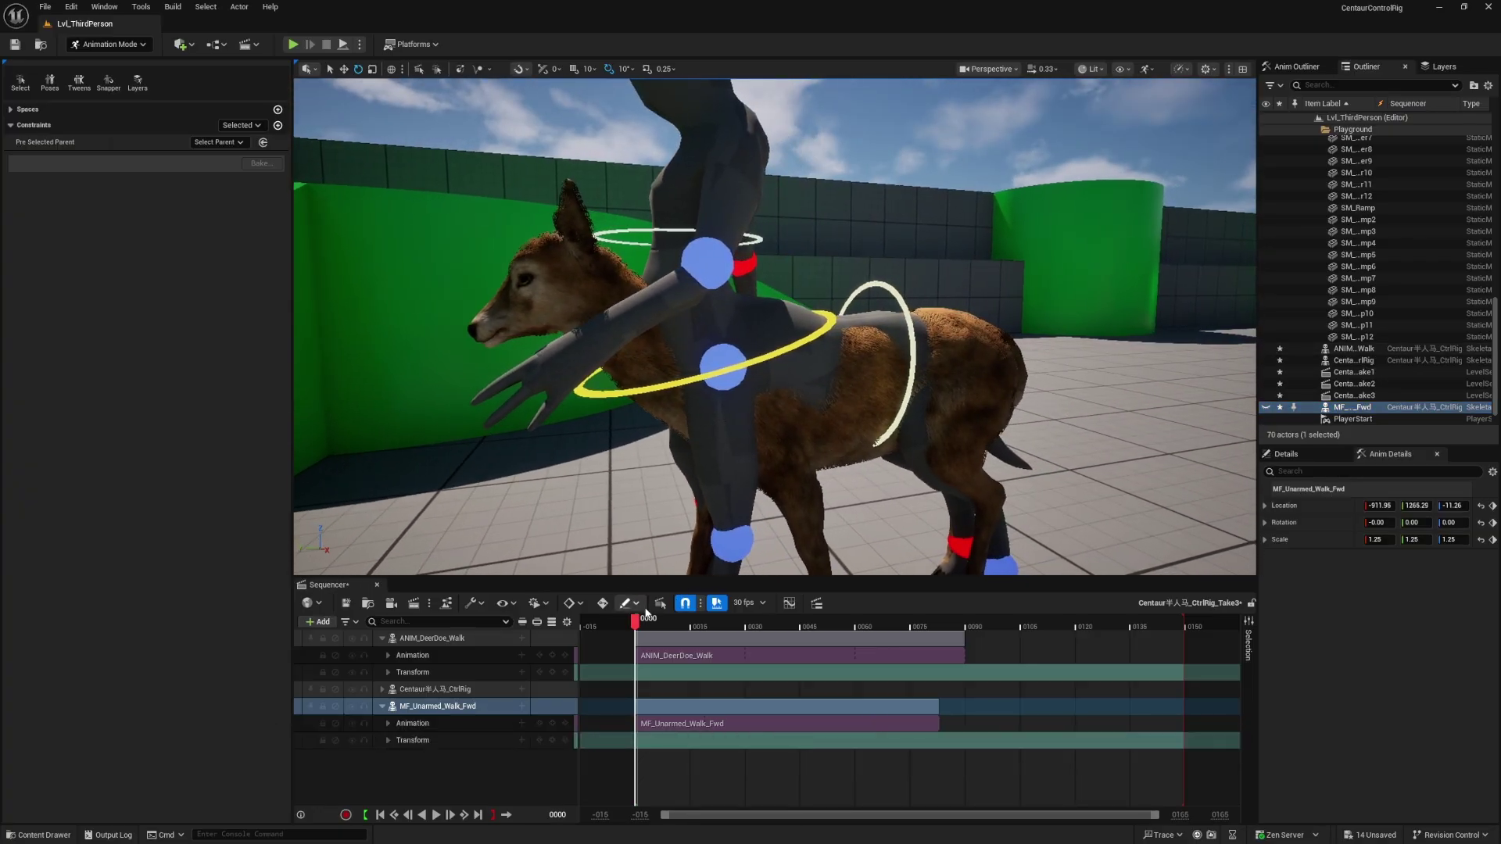
pyautogui.moveTo(644, 622); pyautogui.dragTo(748, 631)
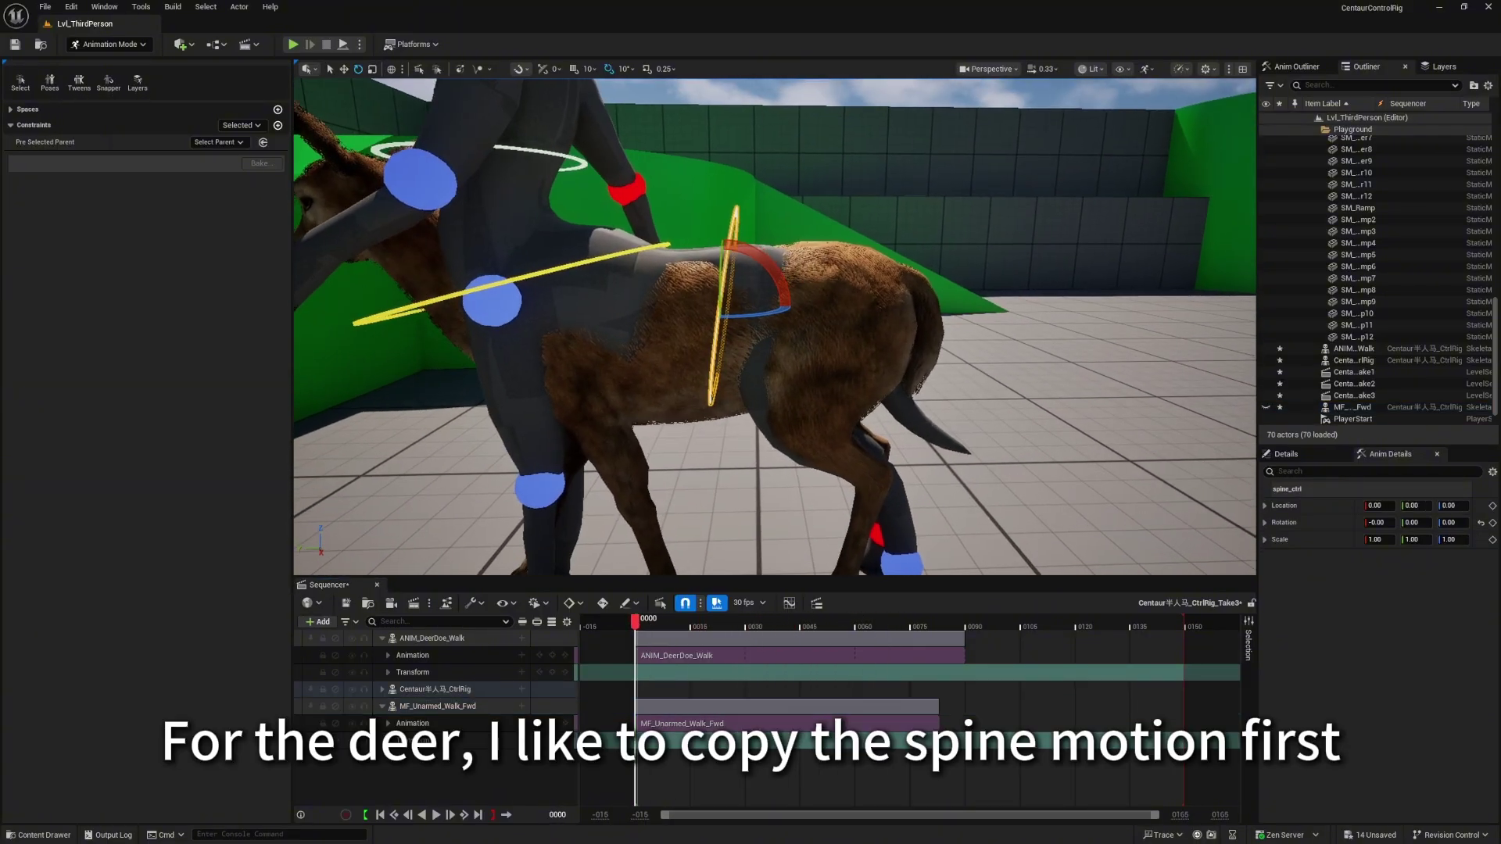
# Create a Parent constraint from the deer's DeerDoe_-Spine1 bone to the centaur's spine_ctrl at frame 0.
pyautogui.click(277, 125)
pyautogui.click(317, 213)
pyautogui.click(666, 409)
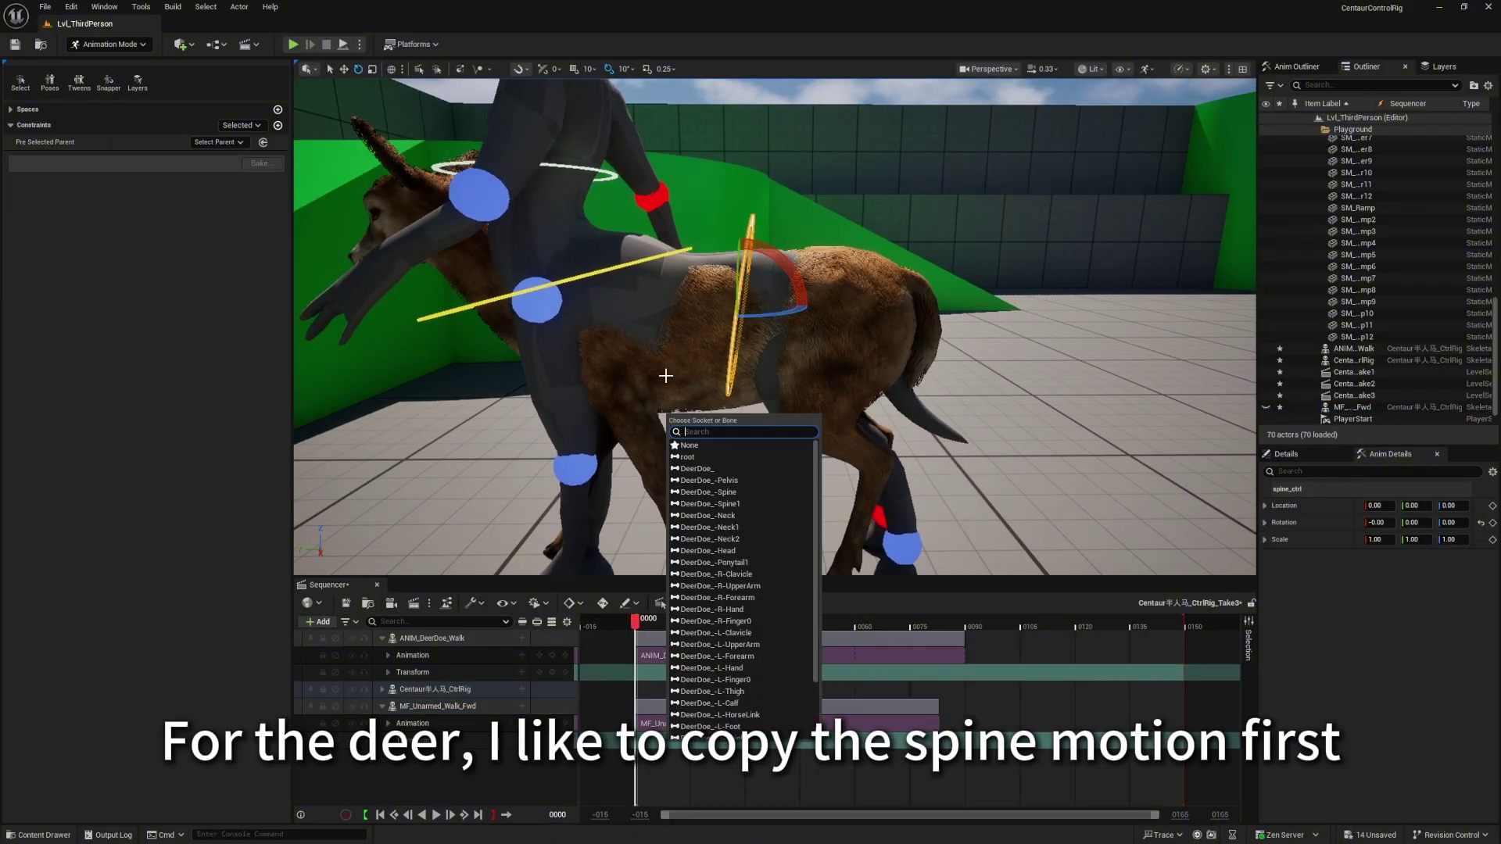
pyautogui.click(718, 505)
pyautogui.moveTo(635, 626)
pyautogui.mouseDown()
pyautogui.moveTo(750, 626)
pyautogui.moveTo(635, 624)
pyautogui.mouseUp()
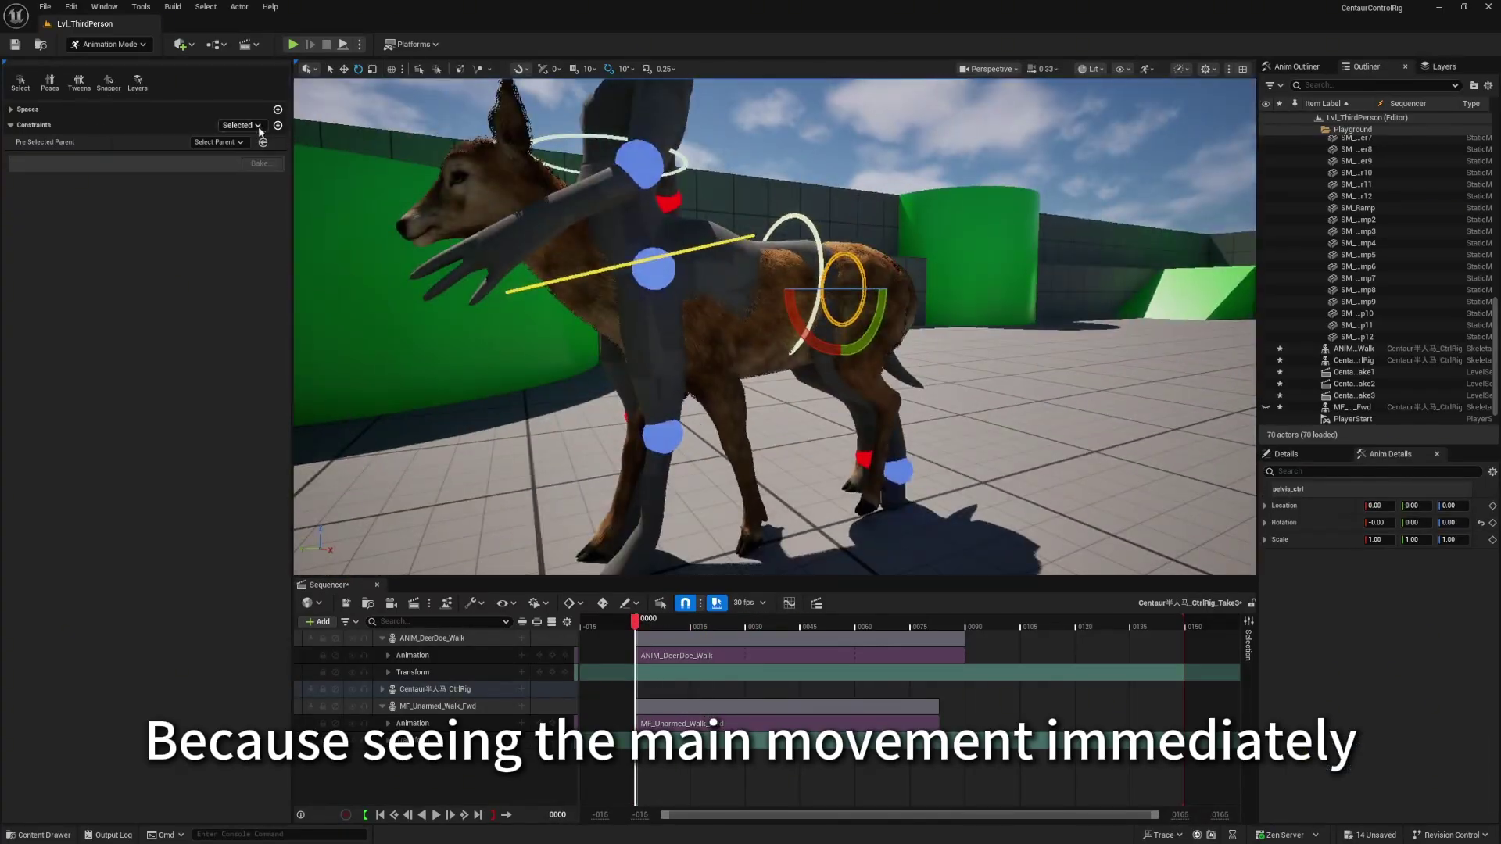
# Parent-constrain pelvis_ctrl to the deer's DeerDoe_-Pelvis bone, scrub to check the motion and return to frame 0.
pyautogui.click(774, 368)
pyautogui.click(813, 390)
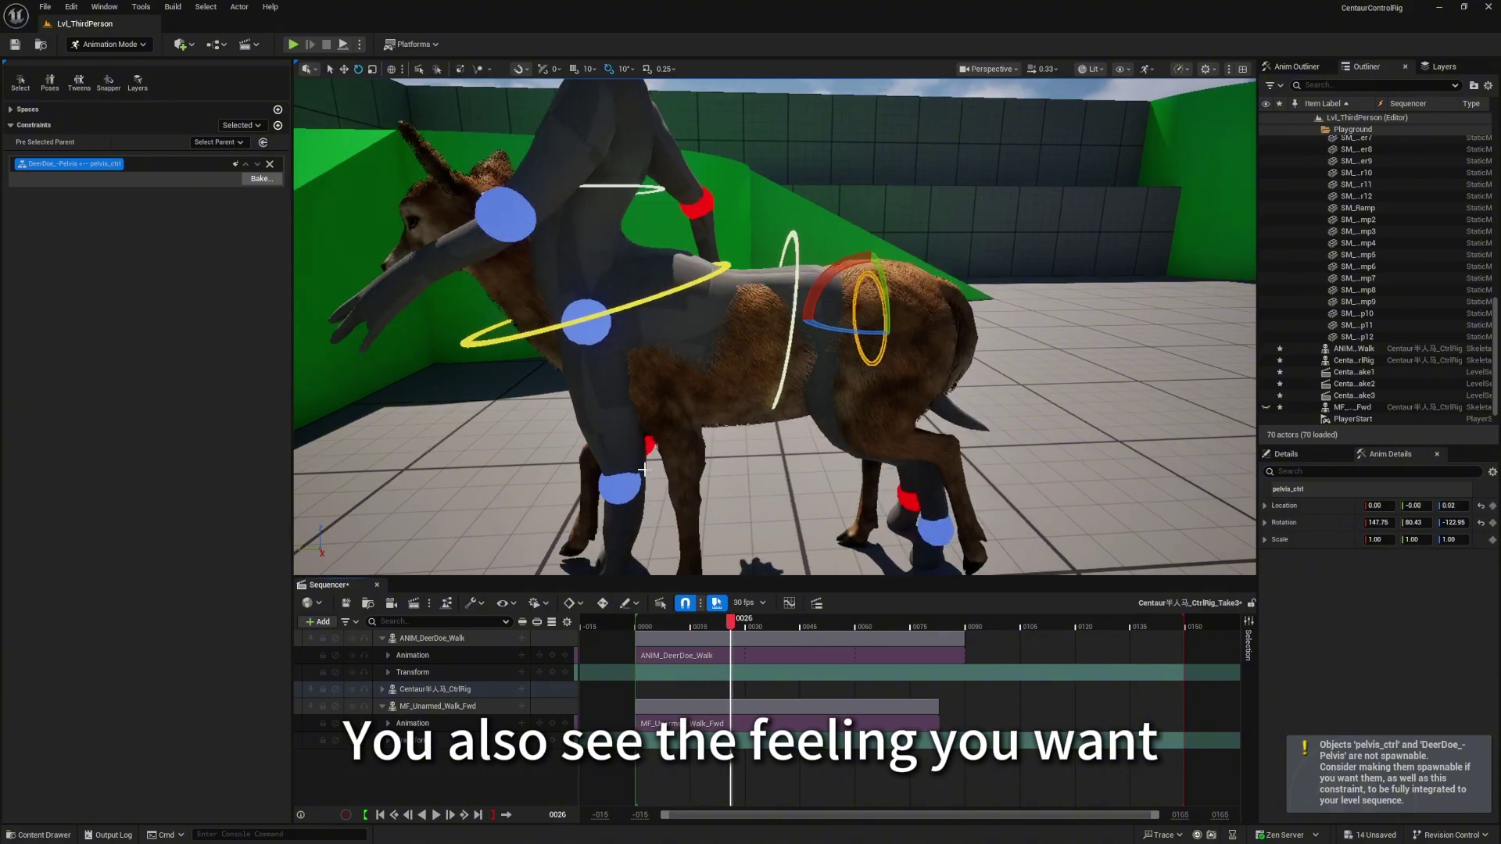
pyautogui.moveTo(730, 623); pyautogui.dragTo(635, 626)
# Move backFoot_l_ctrl onto the deer's left hind foot and parent-constrain it to the DeerDoe_-L-Foot bone.
pyautogui.scroll(5, 873, 466)
pyautogui.click(930, 486)
pyautogui.press('w')
pyautogui.moveTo(891, 490); pyautogui.dragTo(817, 469)
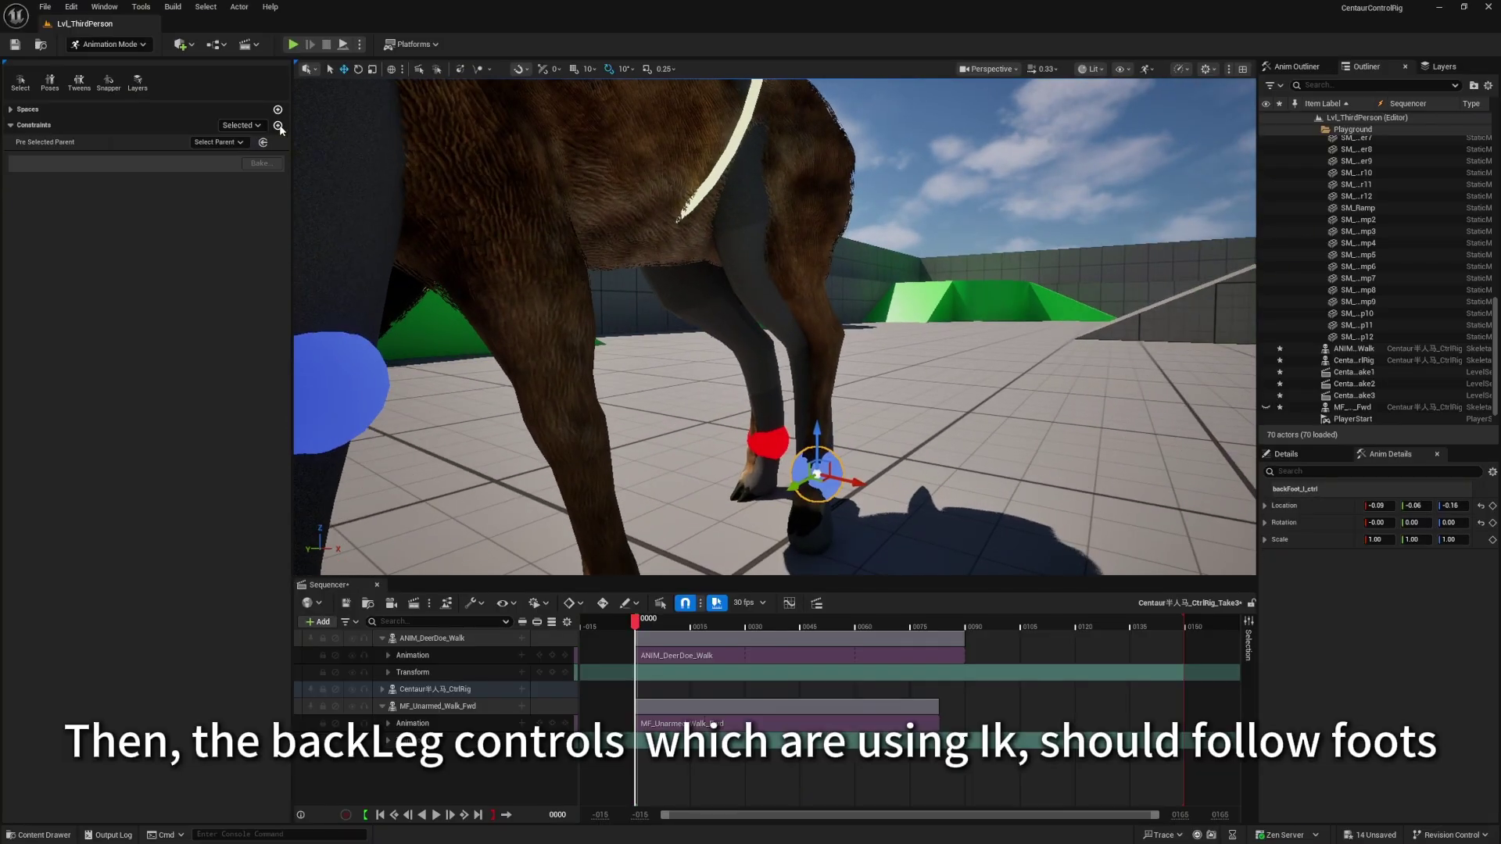
pyautogui.click(798, 200)
pyautogui.scroll(-1, 880, 469)
pyautogui.click(891, 541)
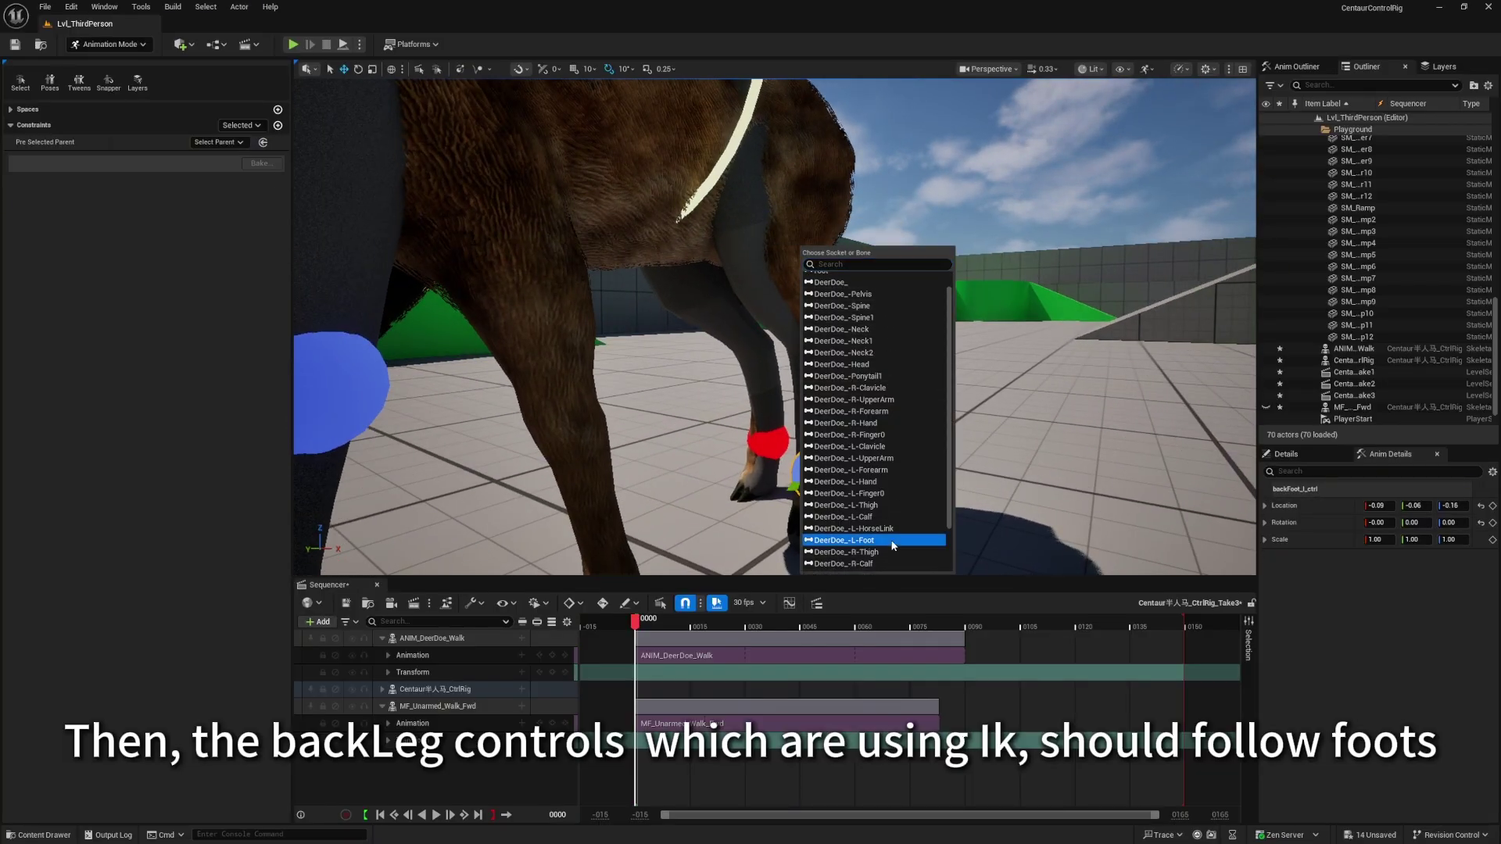
pyautogui.moveTo(637, 623)
pyautogui.mouseDown()
pyautogui.moveTo(863, 618)
pyautogui.moveTo(635, 619)
pyautogui.mouseUp()
# Parent-constrain backFoot_r_ctrl to the deer's DeerDoe_-R-Foot bone and scrub the timeline to check the hind legs.
pyautogui.click(767, 441)
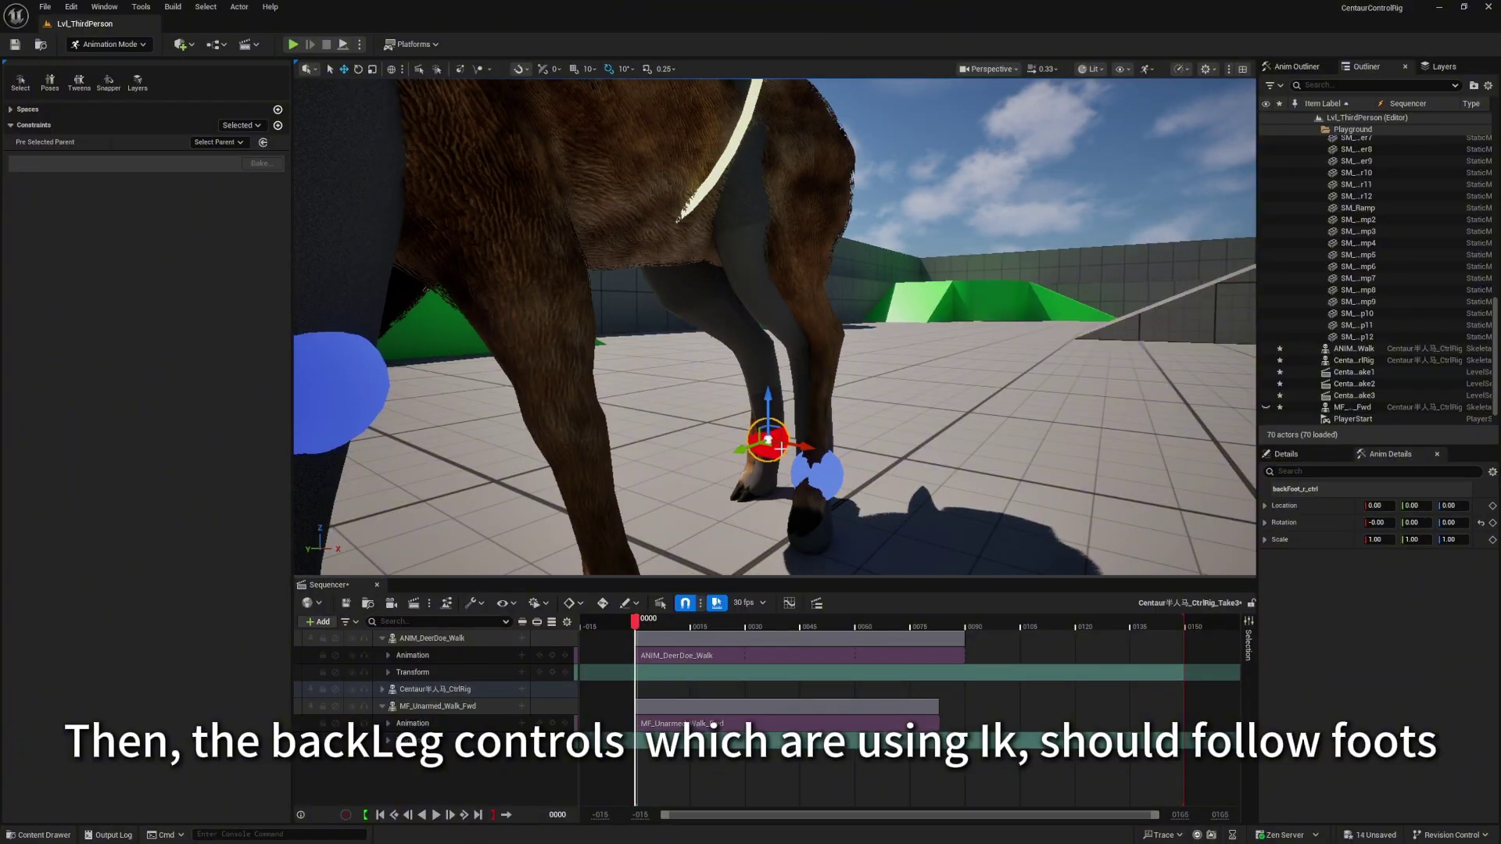
pyautogui.keyDown('alt'); pyautogui.moveTo(767, 441); pyautogui.dragTo(868, 449); pyautogui.keyUp('alt')
pyautogui.click(278, 125)
pyautogui.click(320, 211)
pyautogui.click(813, 224)
pyautogui.write('foot')
pyautogui.click(859, 264)
pyautogui.keyDown('alt'); pyautogui.moveTo(852, 313); pyautogui.dragTo(915, 320); pyautogui.keyUp('alt')
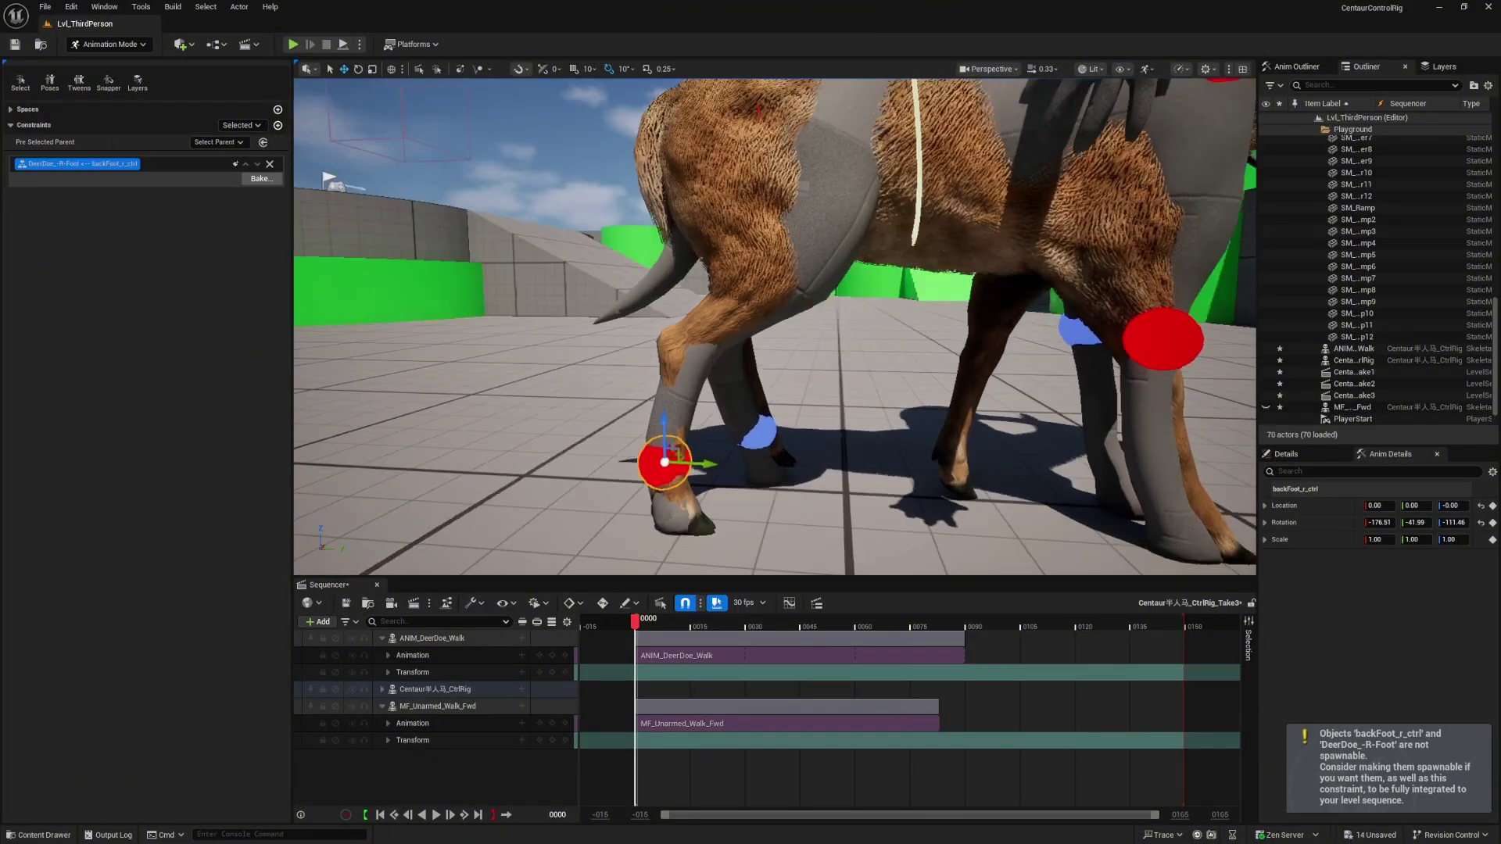
pyautogui.scroll(-3, 875, 352)
pyautogui.moveTo(637, 621); pyautogui.dragTo(832, 621)
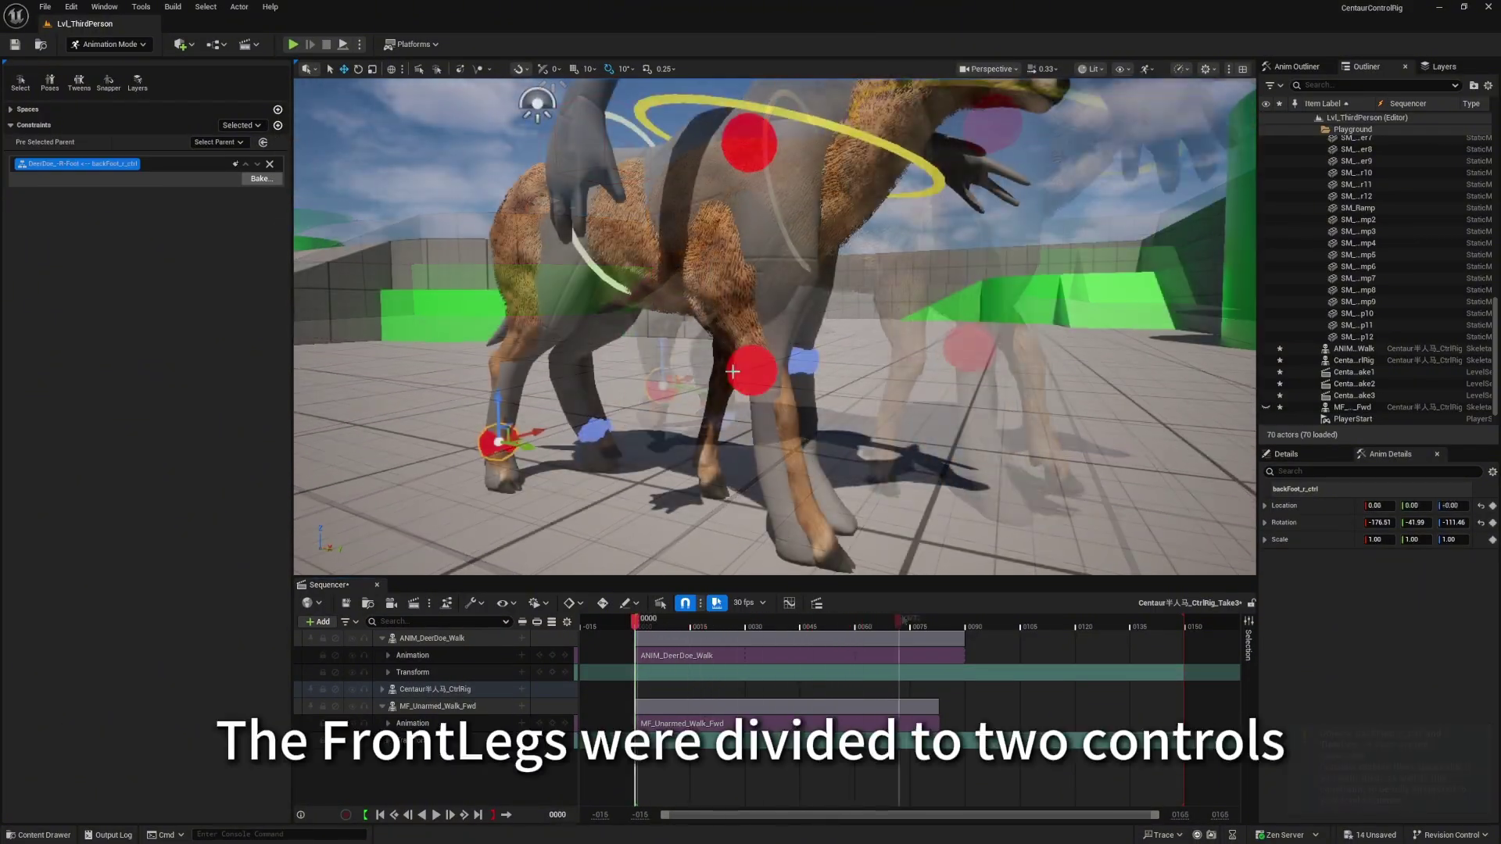
# Create a Parent constraint from the deer's DeerDoe_-R-UpperArm bone to the centaur's upper front leg control, frontLeg_r_ctrl.
pyautogui.keyDown('alt'); pyautogui.moveTo(860, 258); pyautogui.dragTo(754, 250); pyautogui.keyUp('alt')
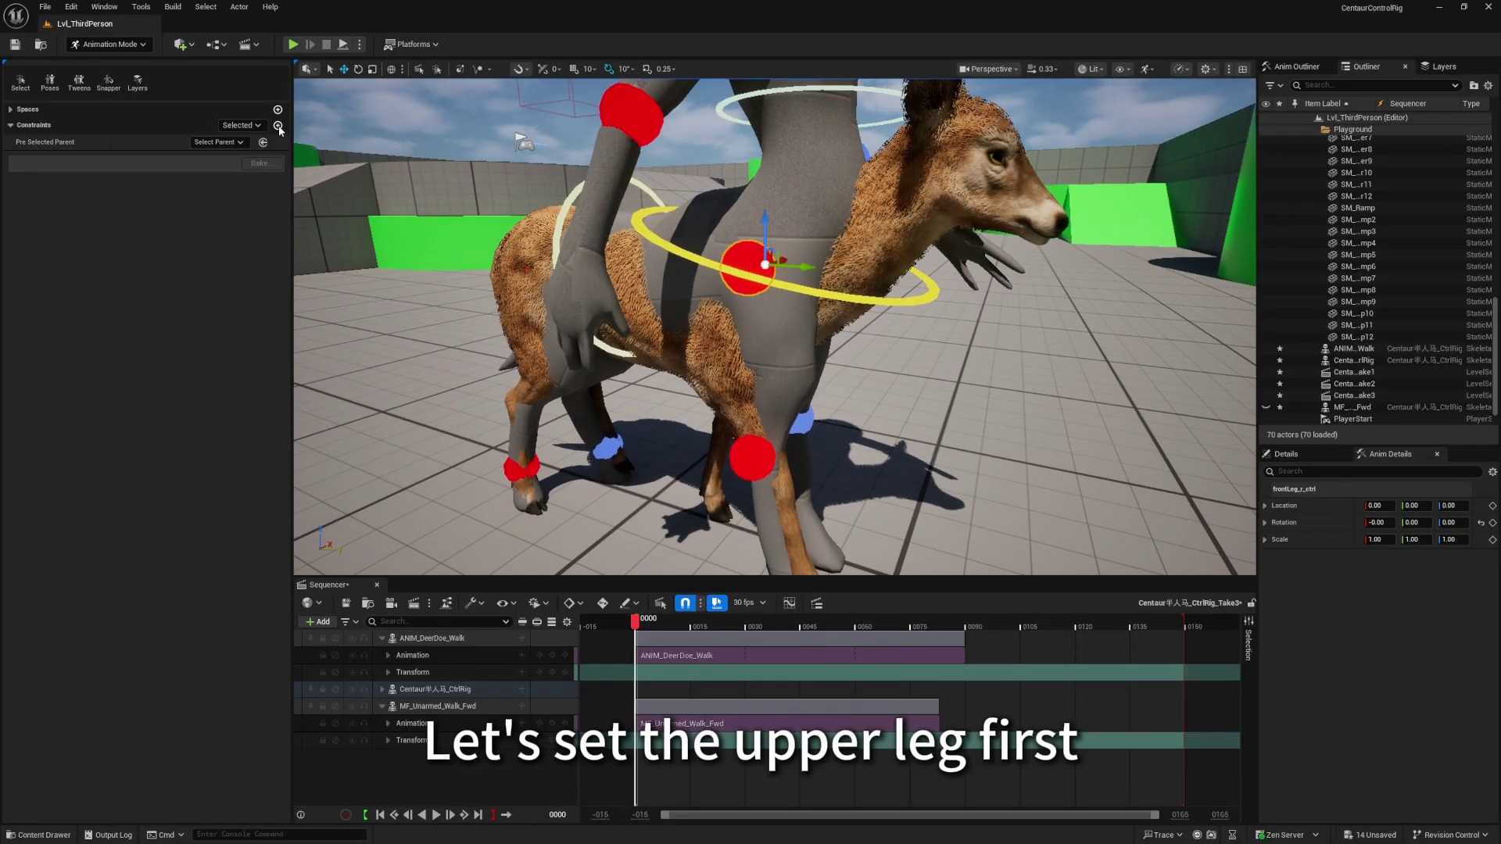
pyautogui.click(731, 359)
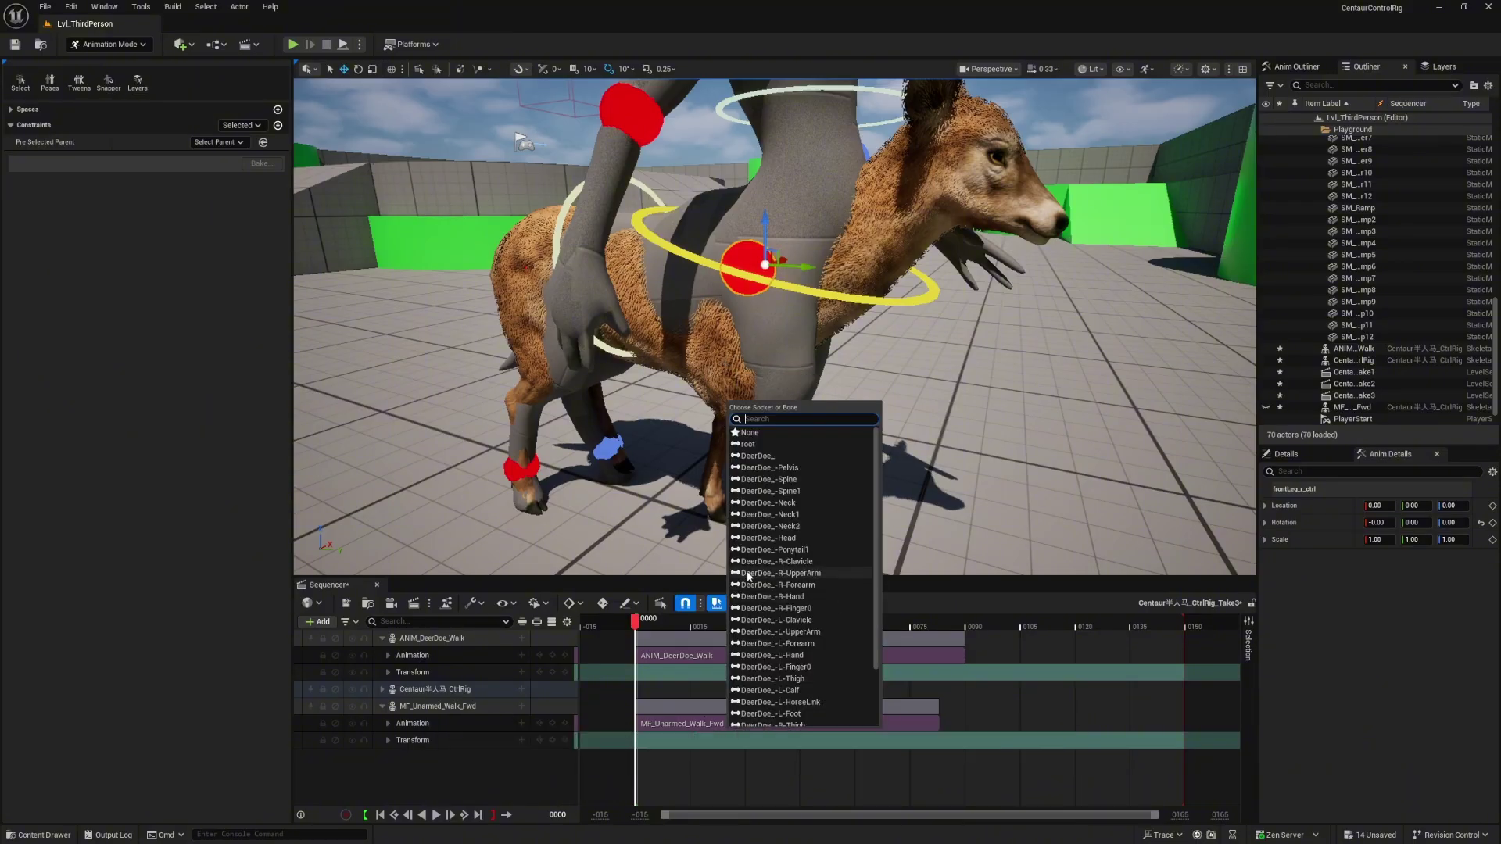
pyautogui.click(782, 500)
pyautogui.keyDown('alt'); pyautogui.moveTo(782, 469); pyautogui.dragTo(845, 470); pyautogui.keyUp('alt')
pyautogui.moveTo(635, 622)
pyautogui.mouseDown()
pyautogui.moveTo(725, 623)
pyautogui.moveTo(635, 623)
pyautogui.mouseUp()
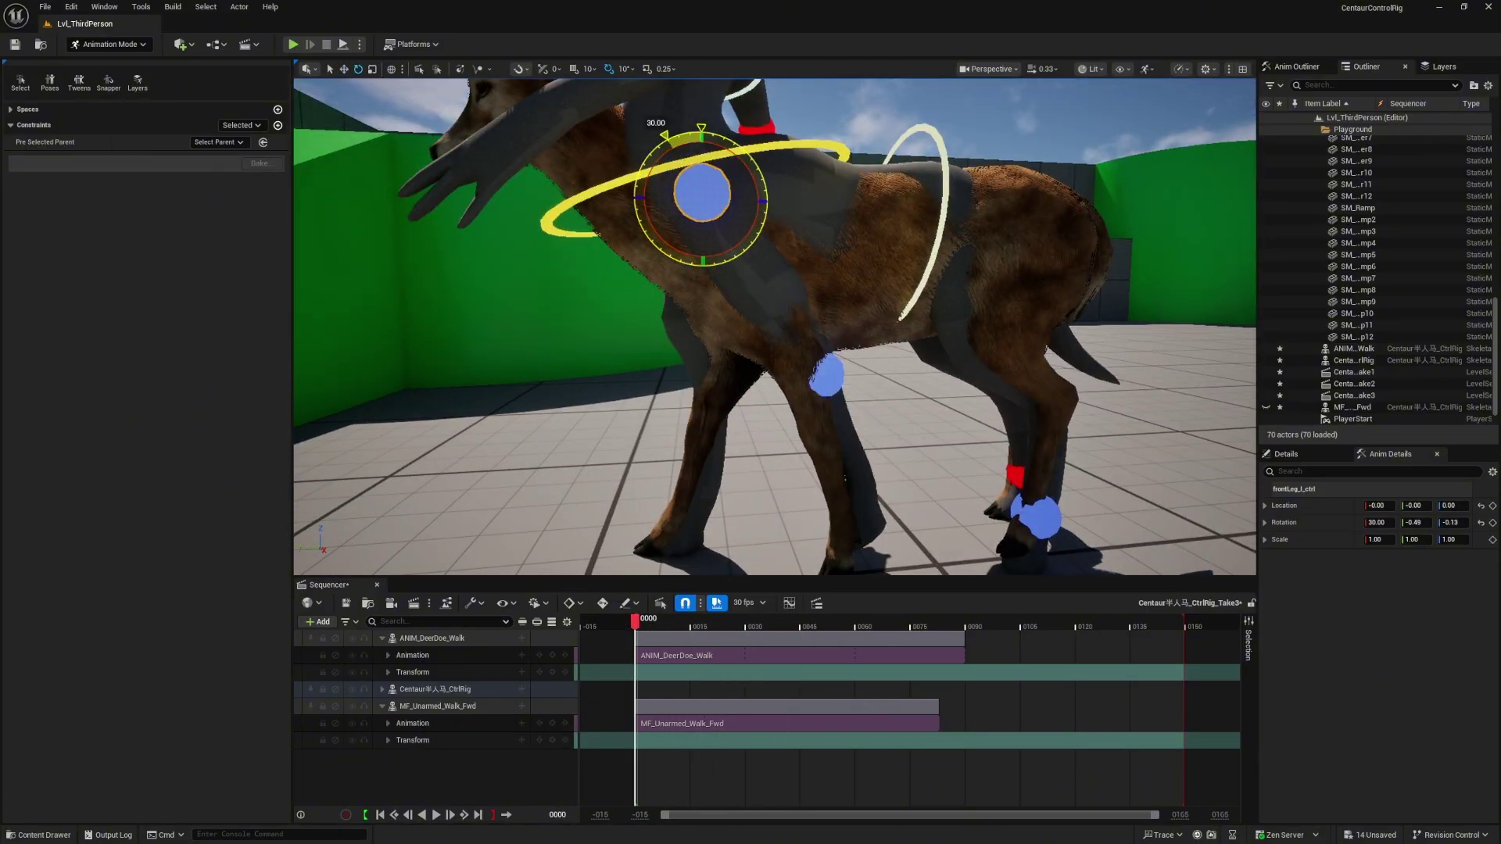
# Rotate frontLeg_l_ctrl 30 degrees to align with the deer's leg and parent-constrain it to the DeerDoe_-L-UpperArm bone.
pyautogui.moveTo(680, 219); pyautogui.dragTo(679, 221)
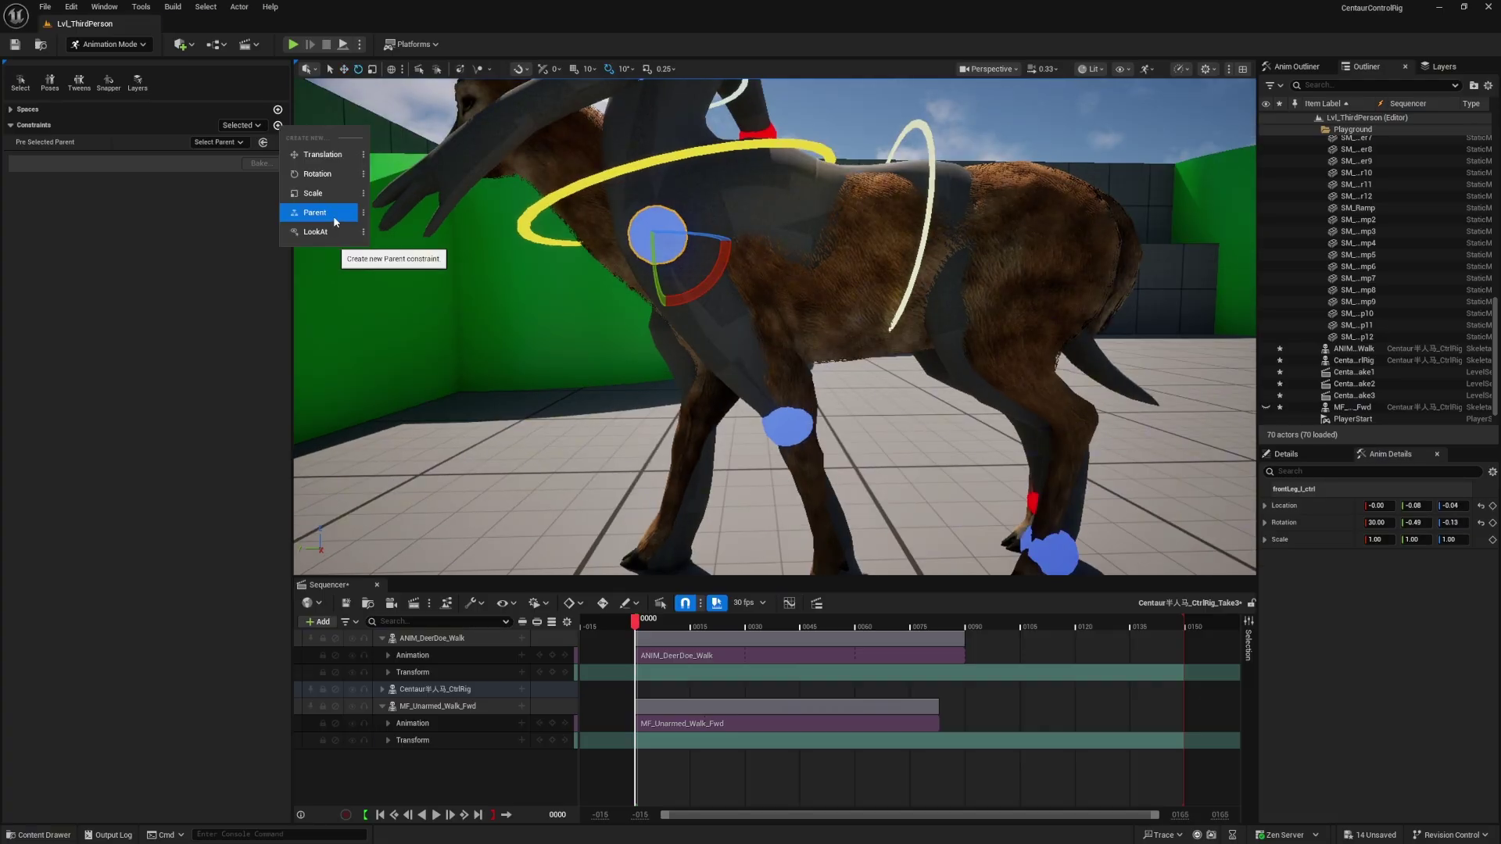
pyautogui.click(333, 216)
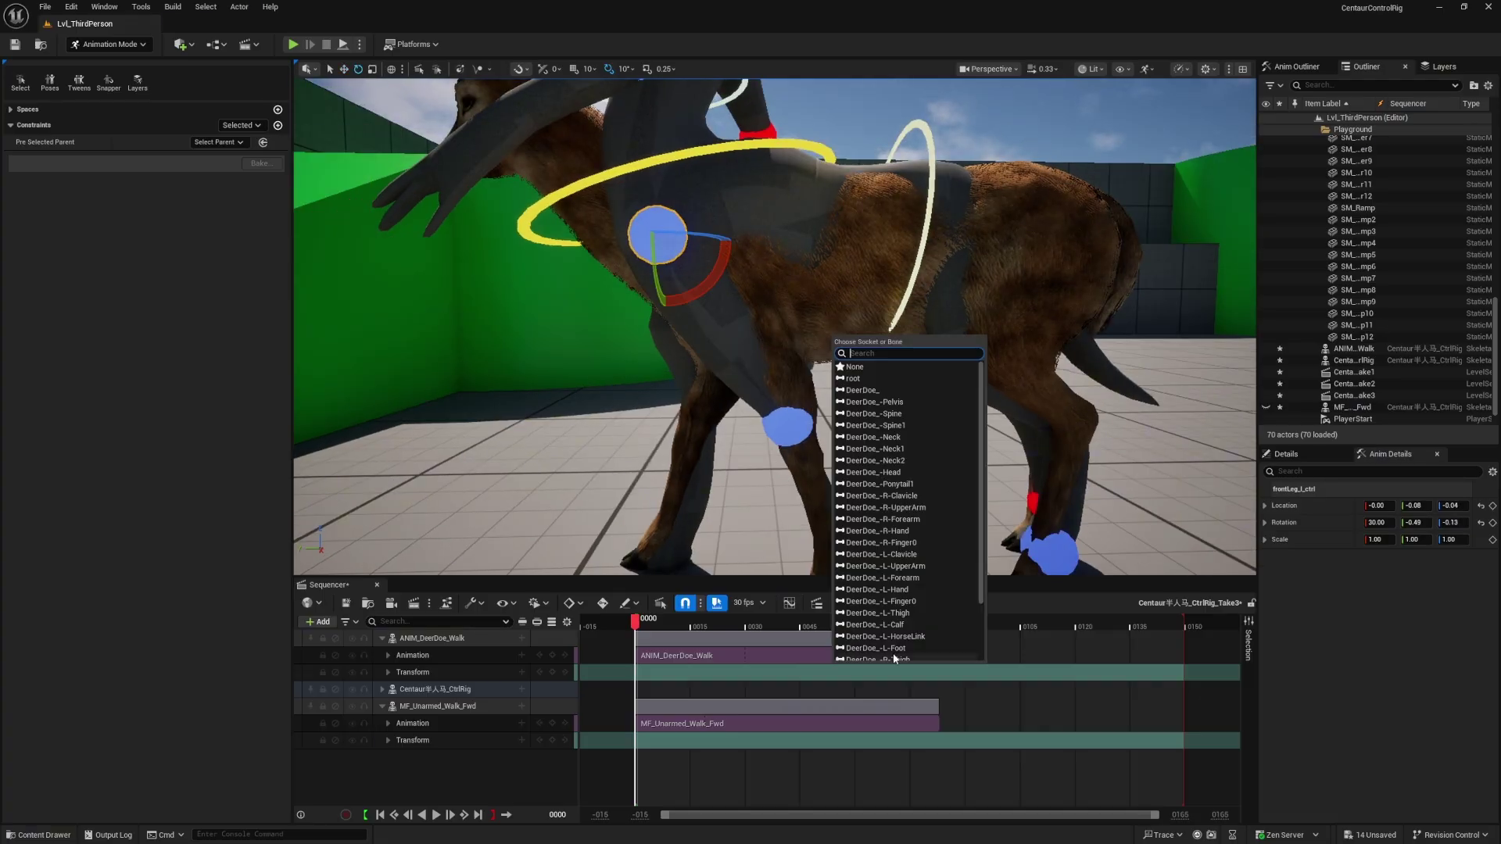
pyautogui.click(890, 566)
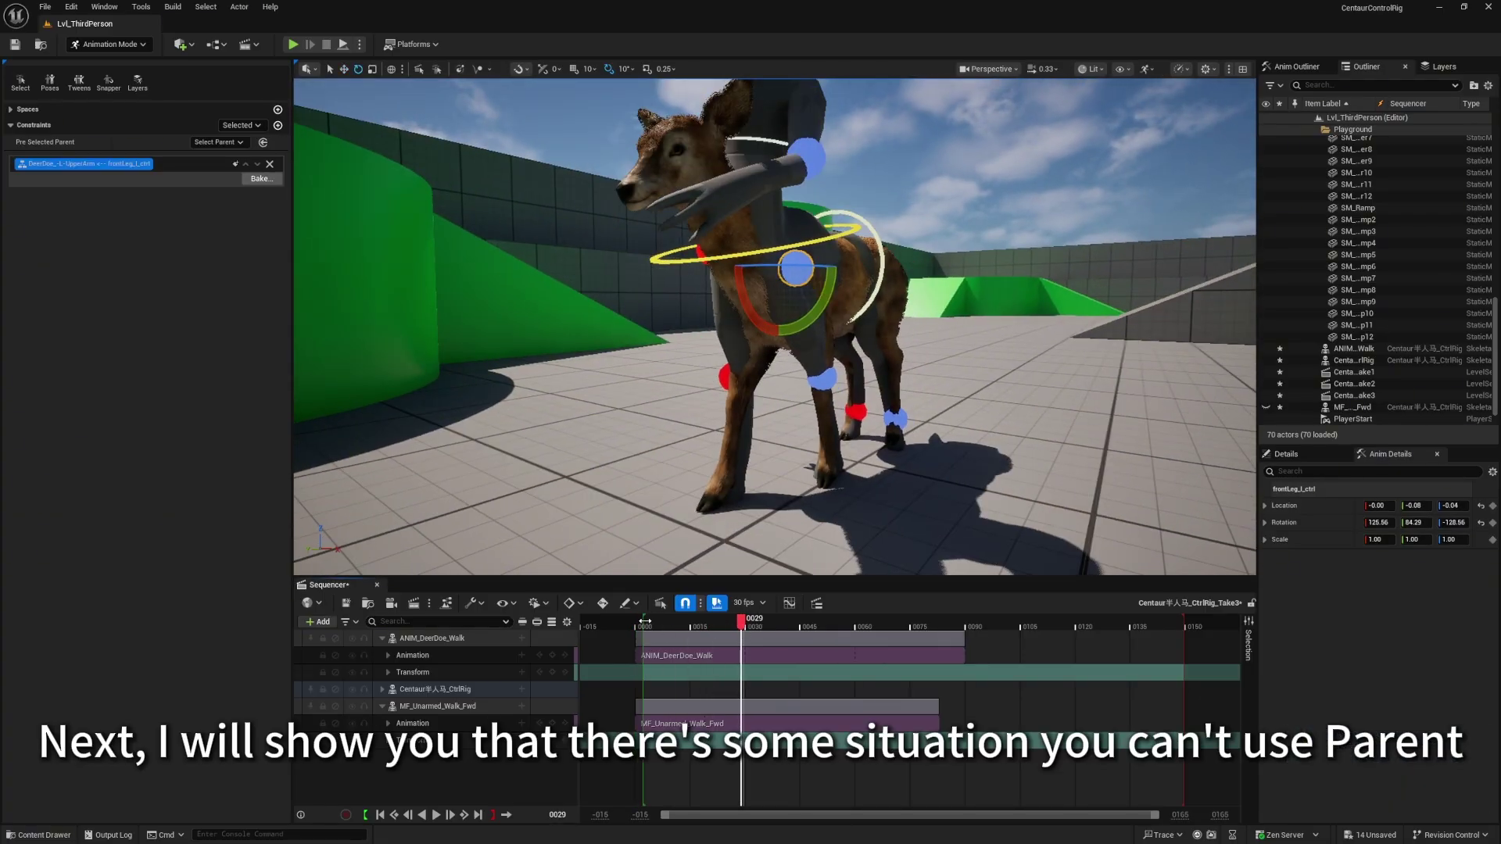
pyautogui.moveTo(651, 623); pyautogui.dragTo(635, 623)
# Try a Parent constraint from the deer's DeerDoe_-R-Hand bone to the lower front leg control, frontLeg_r_001_ctrl.
pyautogui.keyDown('alt'); pyautogui.moveTo(704, 352); pyautogui.dragTo(790, 336); pyautogui.keyUp('alt')
pyautogui.click(278, 126)
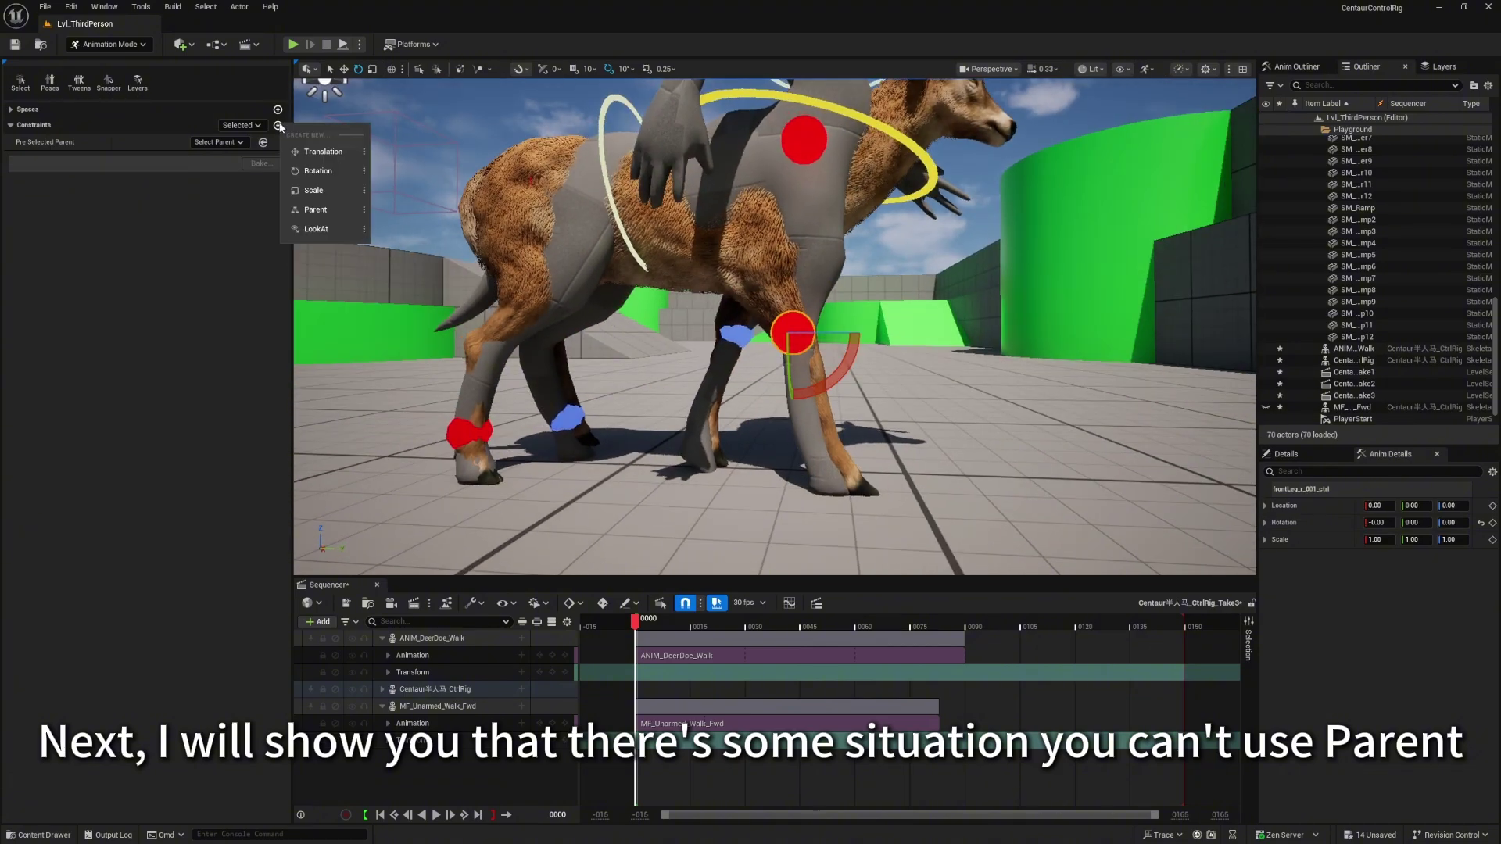
pyautogui.click(764, 242)
pyautogui.click(786, 320)
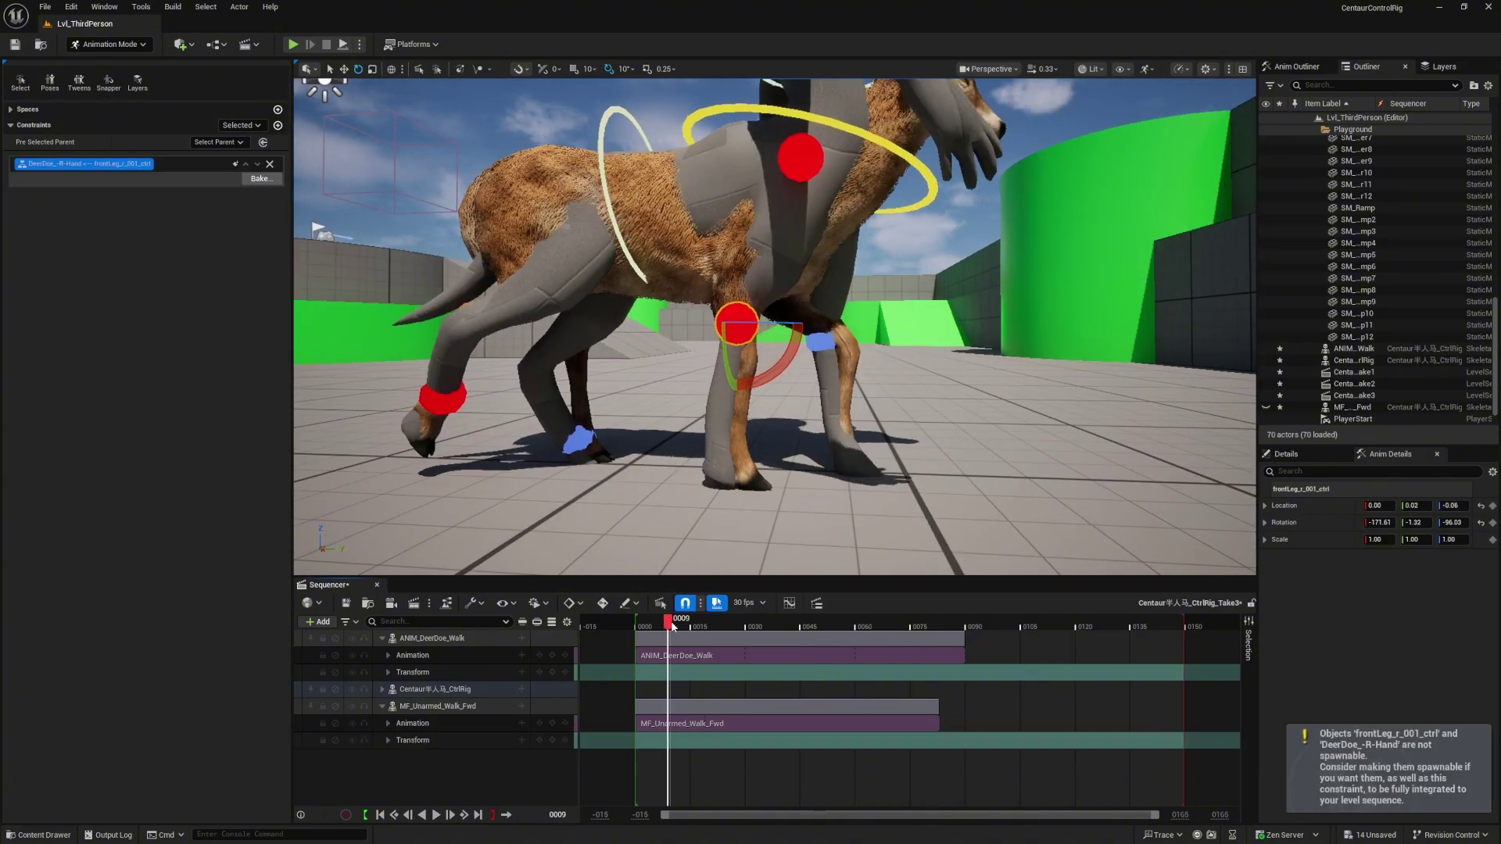
# Inspect the right front leg's knee around frame 22, return to frame 0 and delete frontLeg_r_001_ctrl's Parent constraint.
pyautogui.scroll(5, 892, 411)
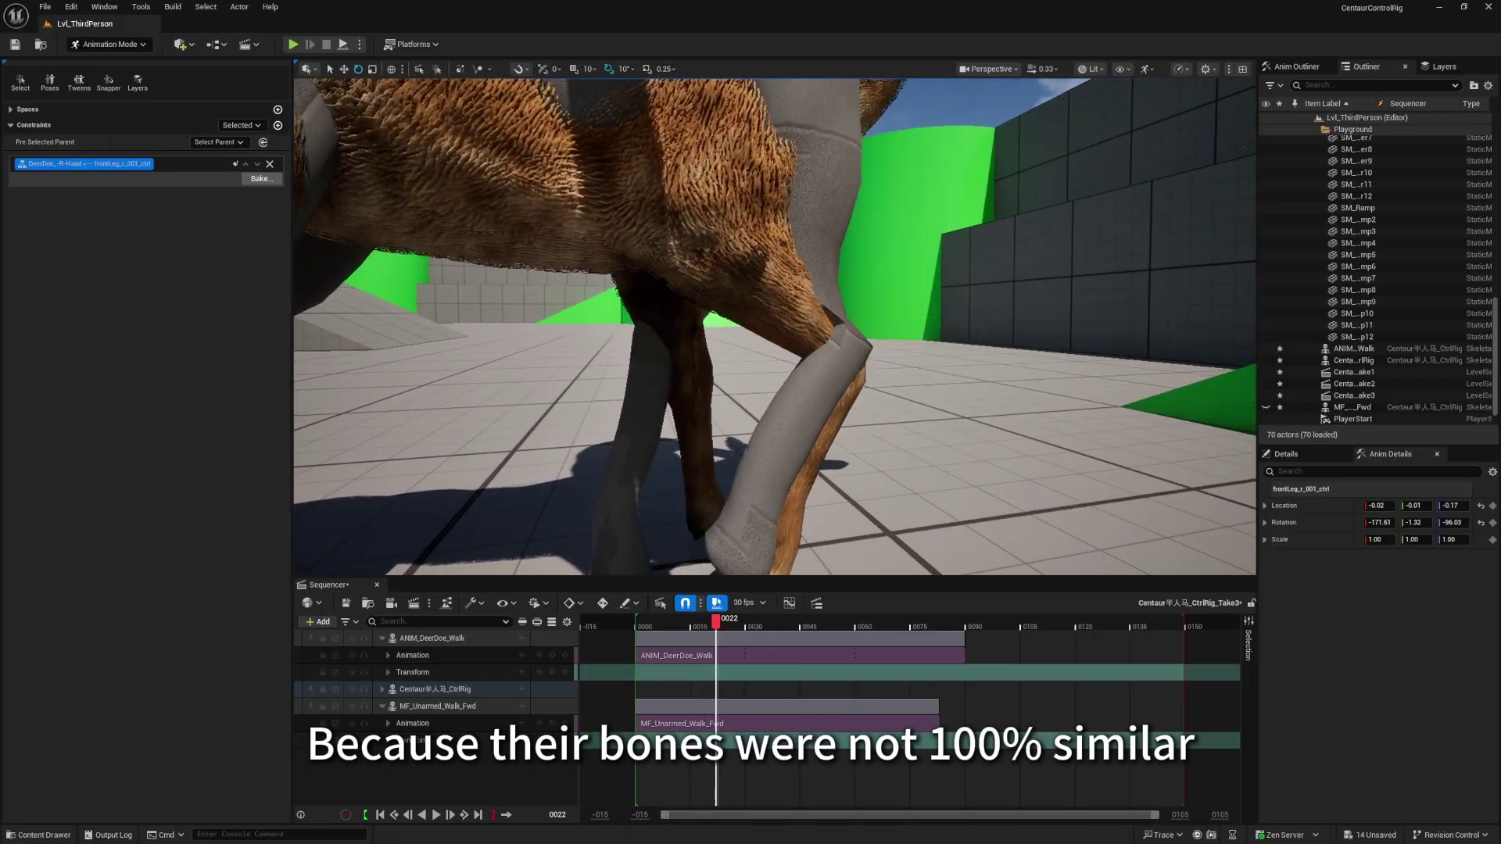
pyautogui.moveTo(841, 313)
pyautogui.keyDown('alt'); pyautogui.mouseDown()
pyautogui.moveTo(805, 314)
pyautogui.moveTo(840, 313)
pyautogui.mouseUp(); pyautogui.keyUp('alt')
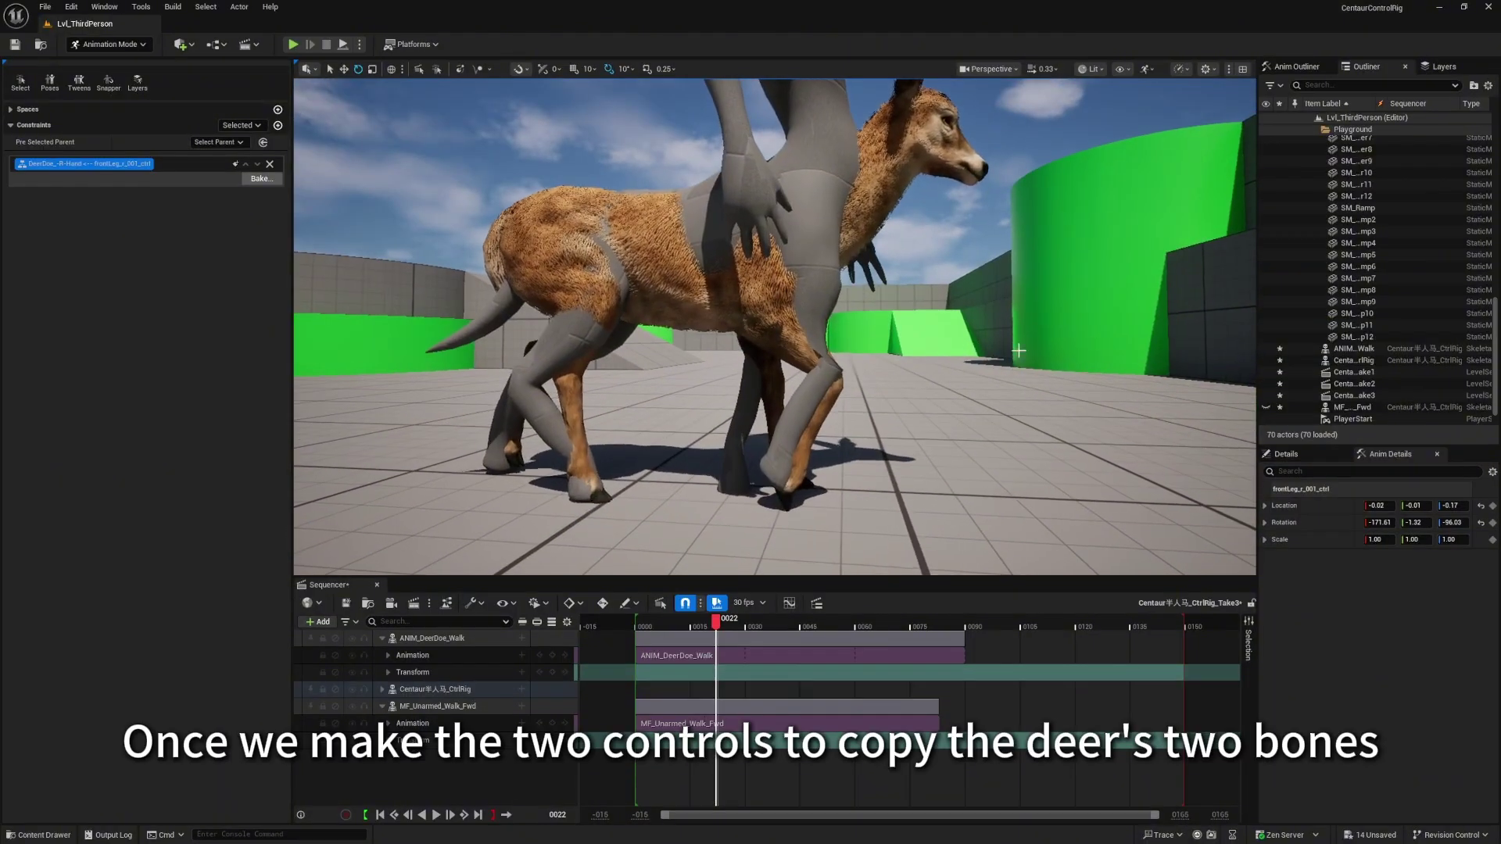
pyautogui.moveTo(716, 621)
pyautogui.mouseDown()
pyautogui.moveTo(834, 624)
pyautogui.moveTo(589, 625)
pyautogui.moveTo(723, 627)
pyautogui.mouseUp()
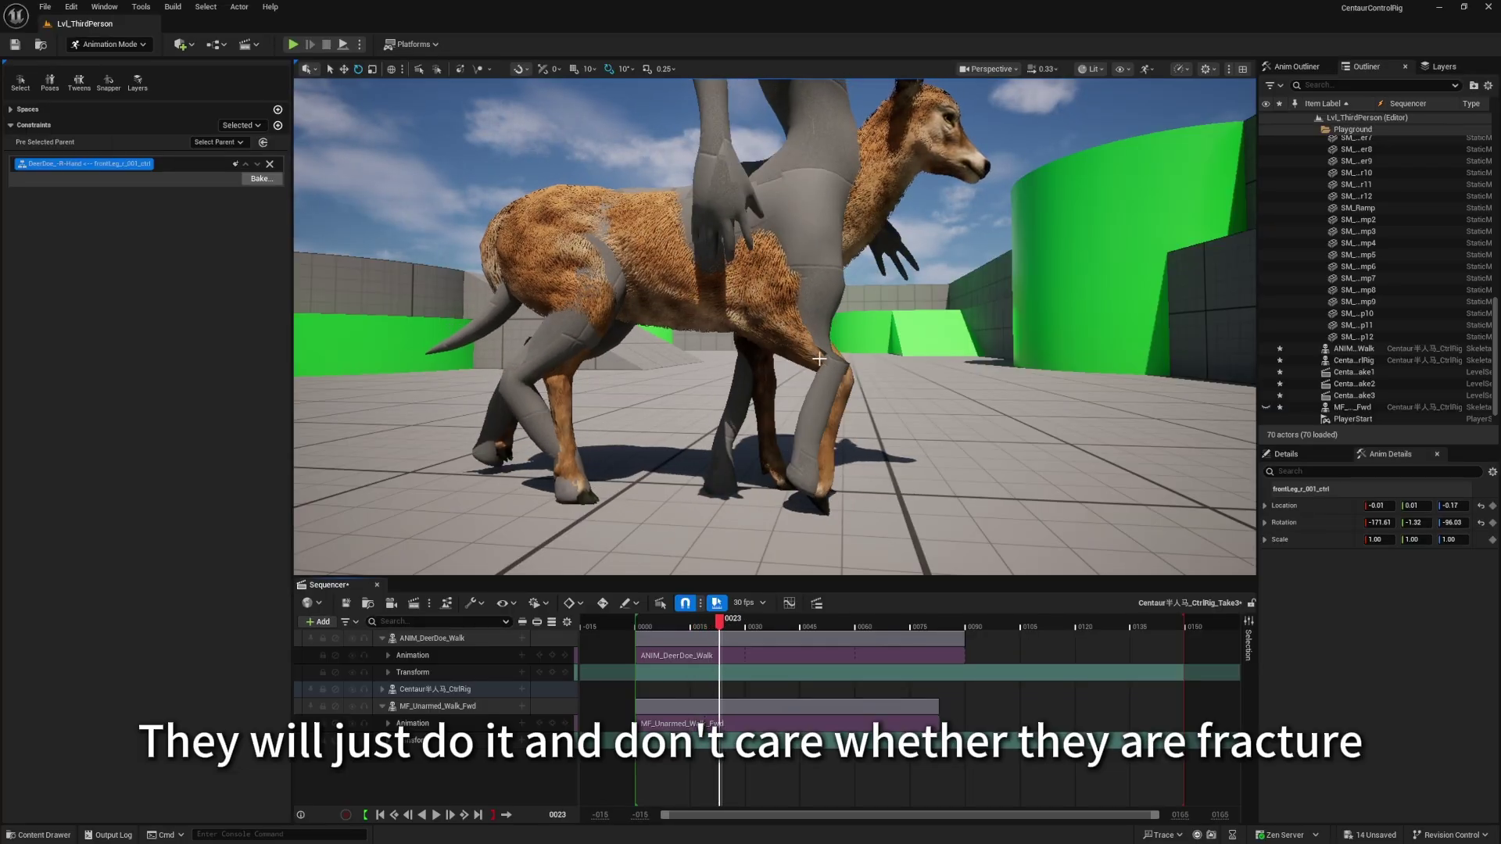
pyautogui.press('Up')
pyautogui.click(270, 163)
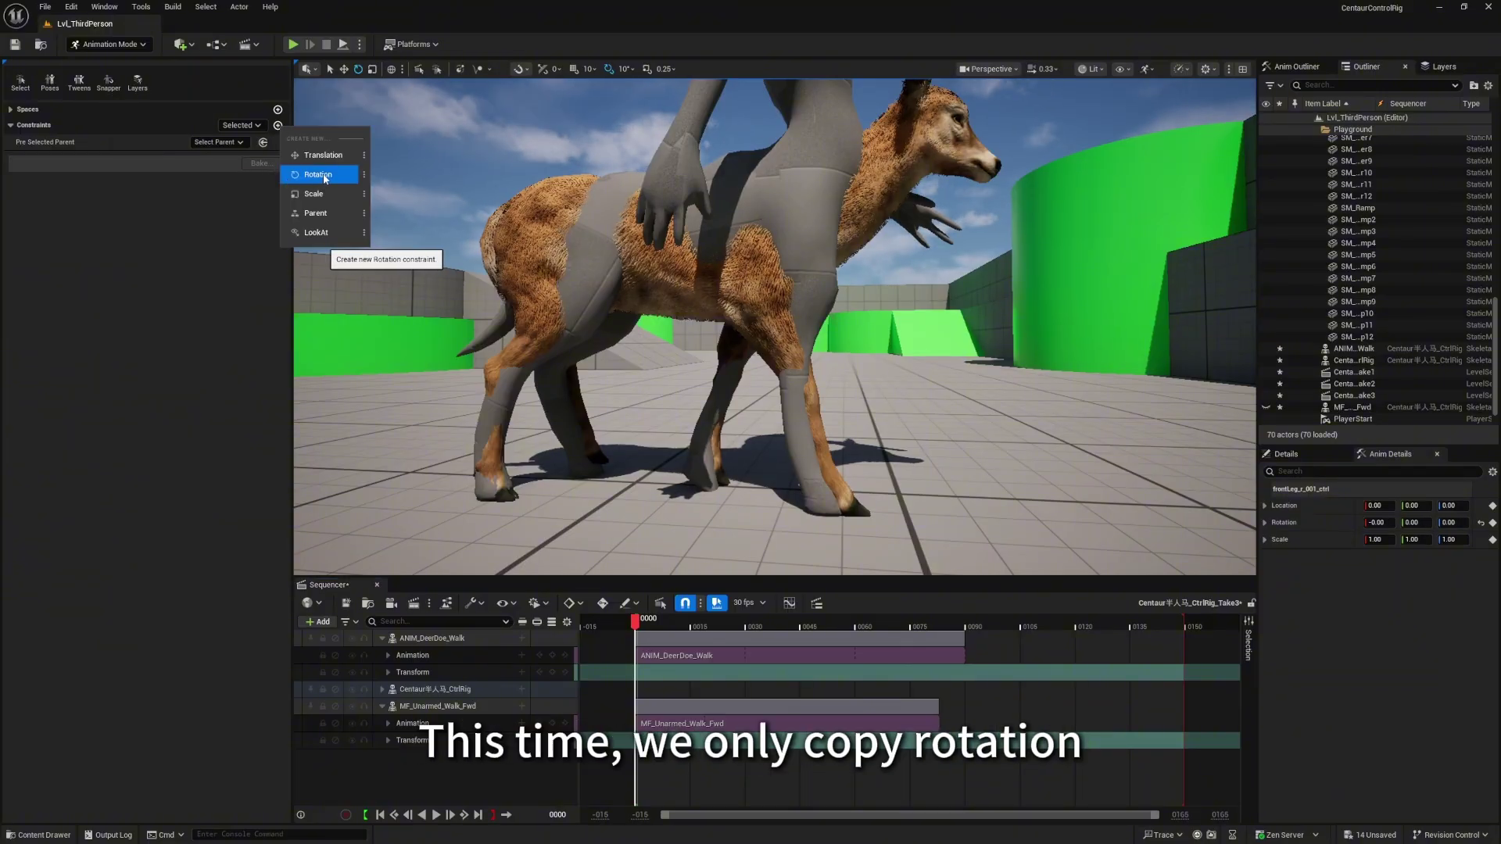
# Create a Rotation constraint from the DeerDoe_-R-Hand bone to frontLeg_r_001_ctrl and scrub the timeline to compare the front legs.
pyautogui.click(755, 295)
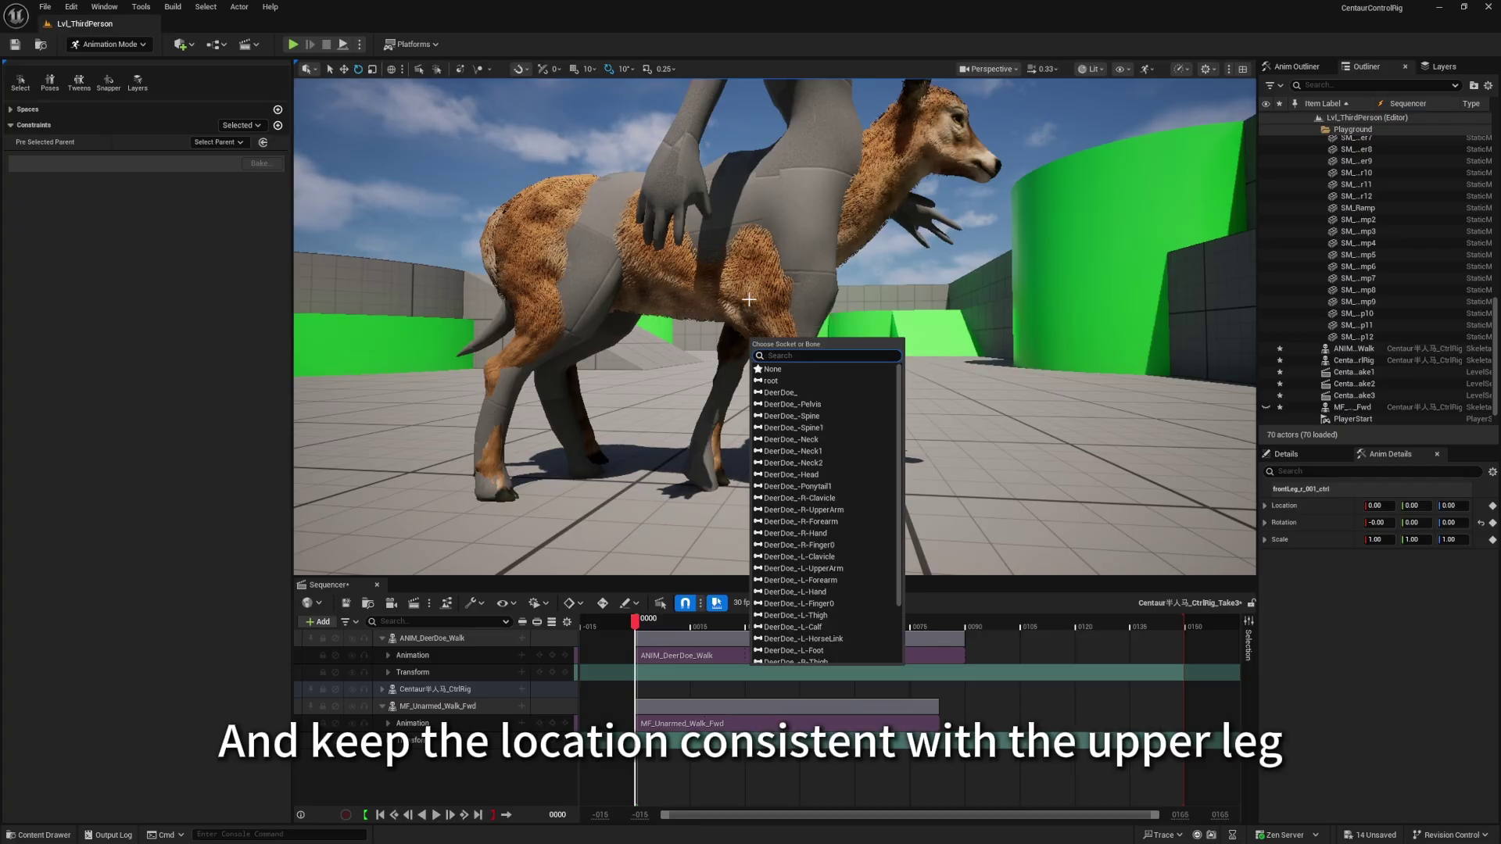
pyautogui.write('hand')
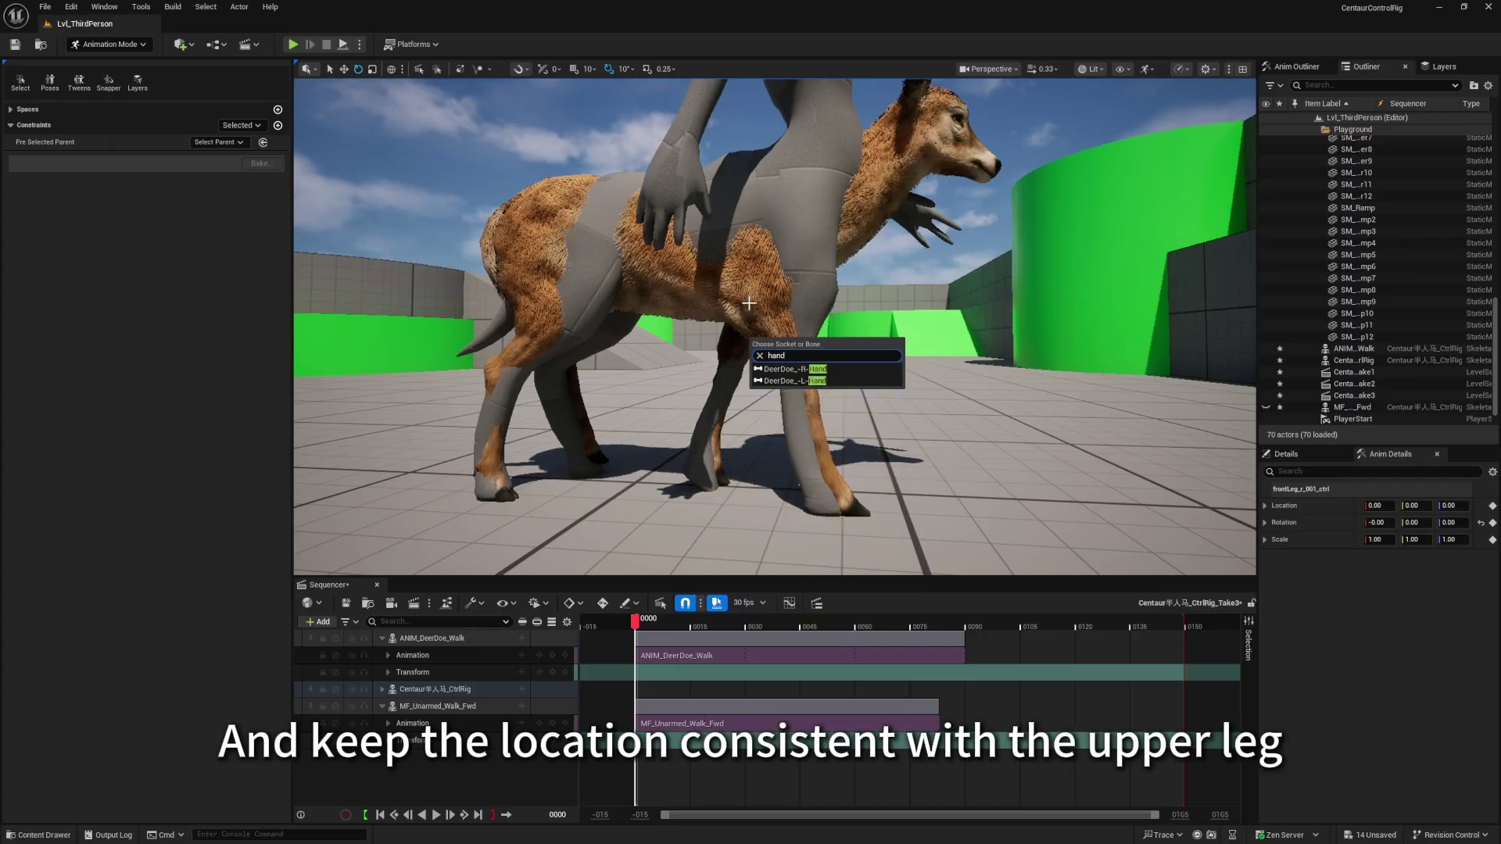
pyautogui.click(851, 369)
pyautogui.moveTo(635, 621); pyautogui.dragTo(811, 627)
pyautogui.scroll(5, 560, 416)
pyautogui.scroll(4, 770, 345)
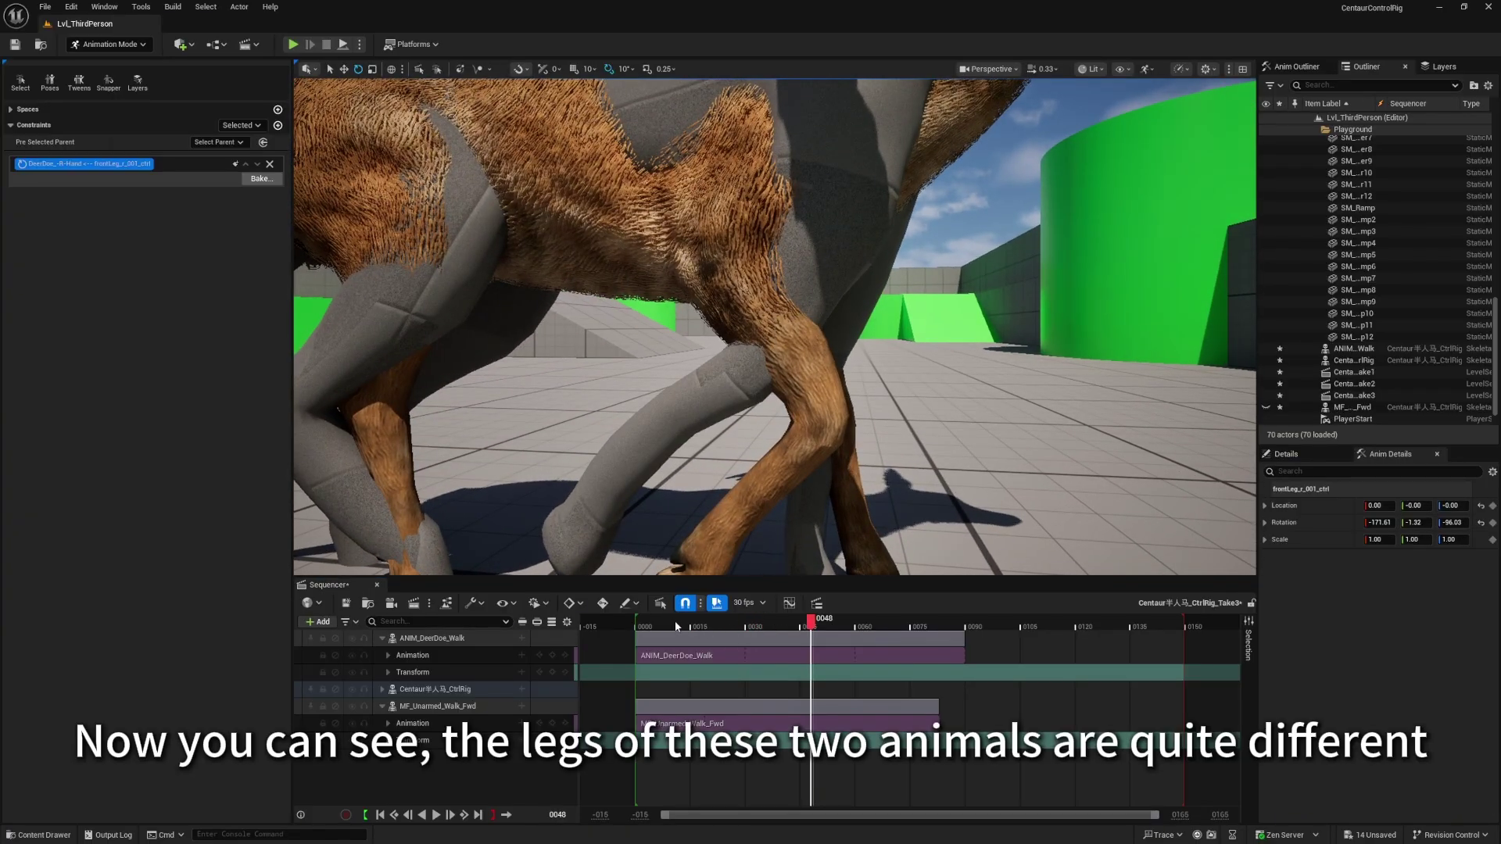
# At frame 0, constrain frontLeg_l_001_ctrl to the deer's DeerDoe_-L-Hand bone and scrub the timeline to check the leg.
pyautogui.moveTo(677, 626); pyautogui.dragTo(637, 624)
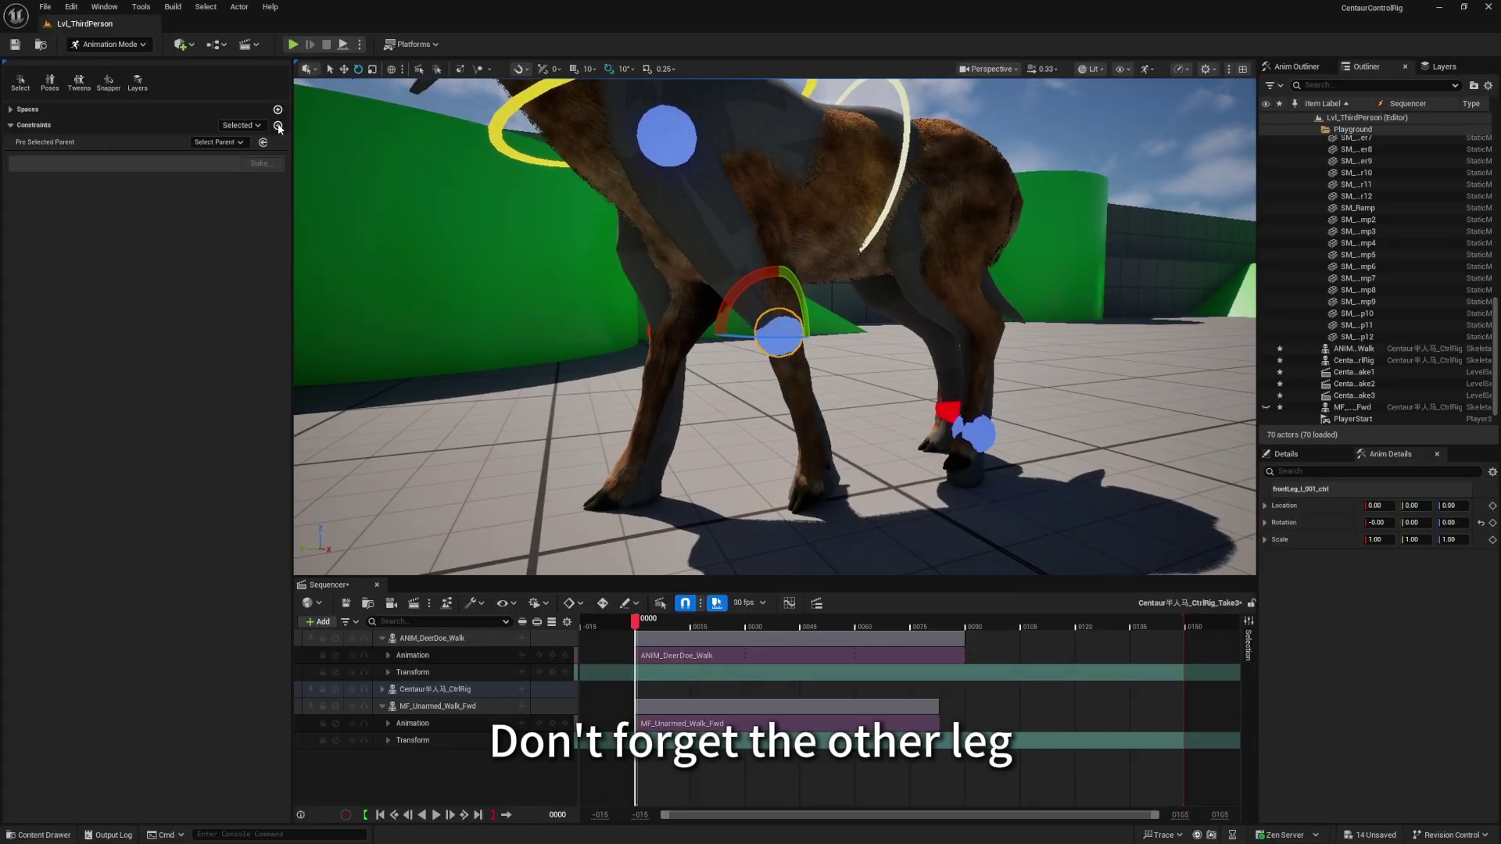
pyautogui.write('hand')
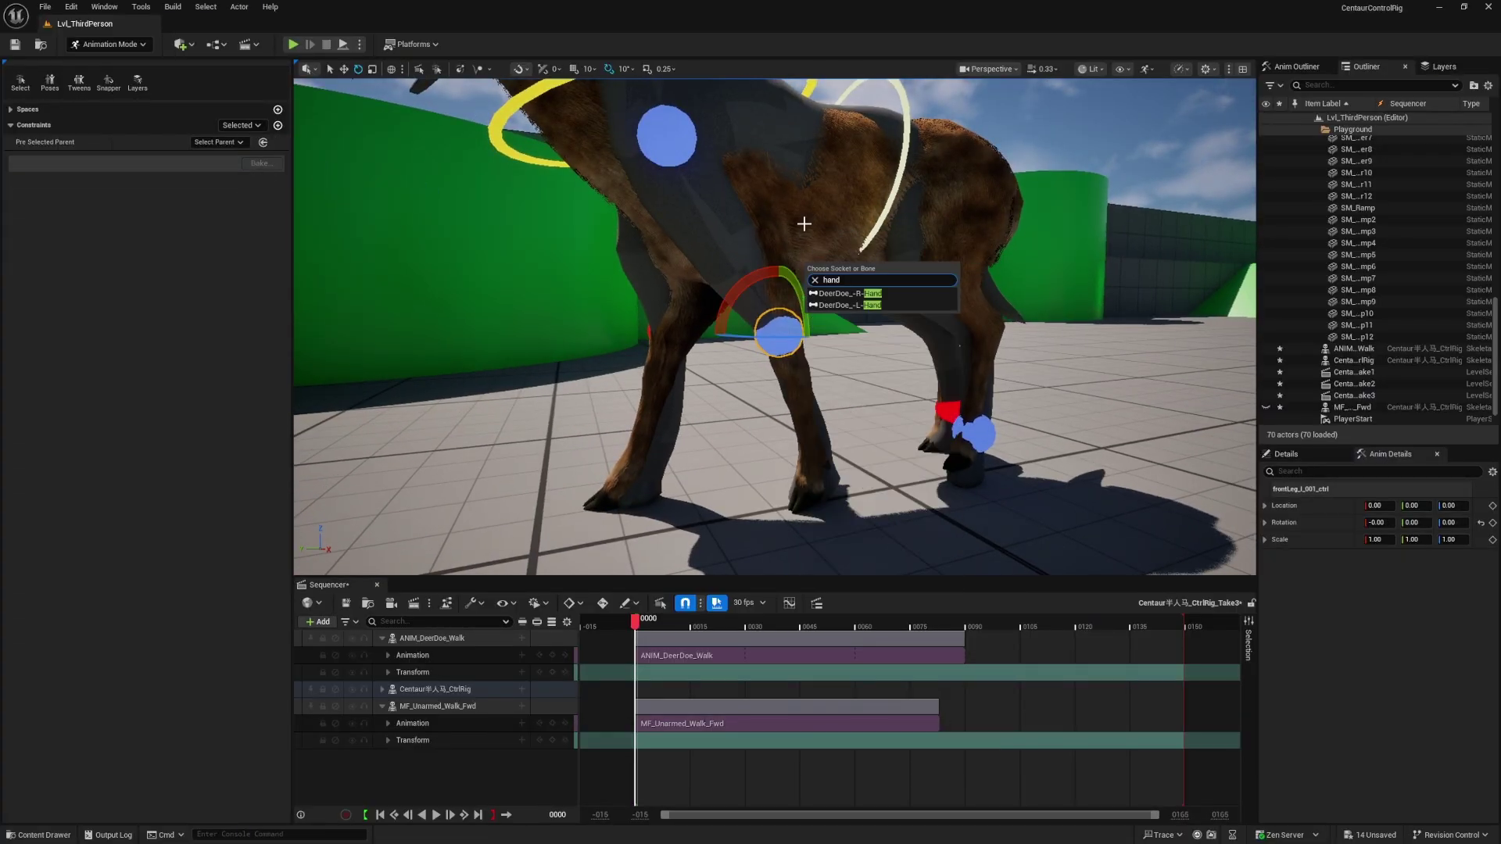
pyautogui.click(849, 305)
pyautogui.moveTo(636, 626); pyautogui.dragTo(781, 632)
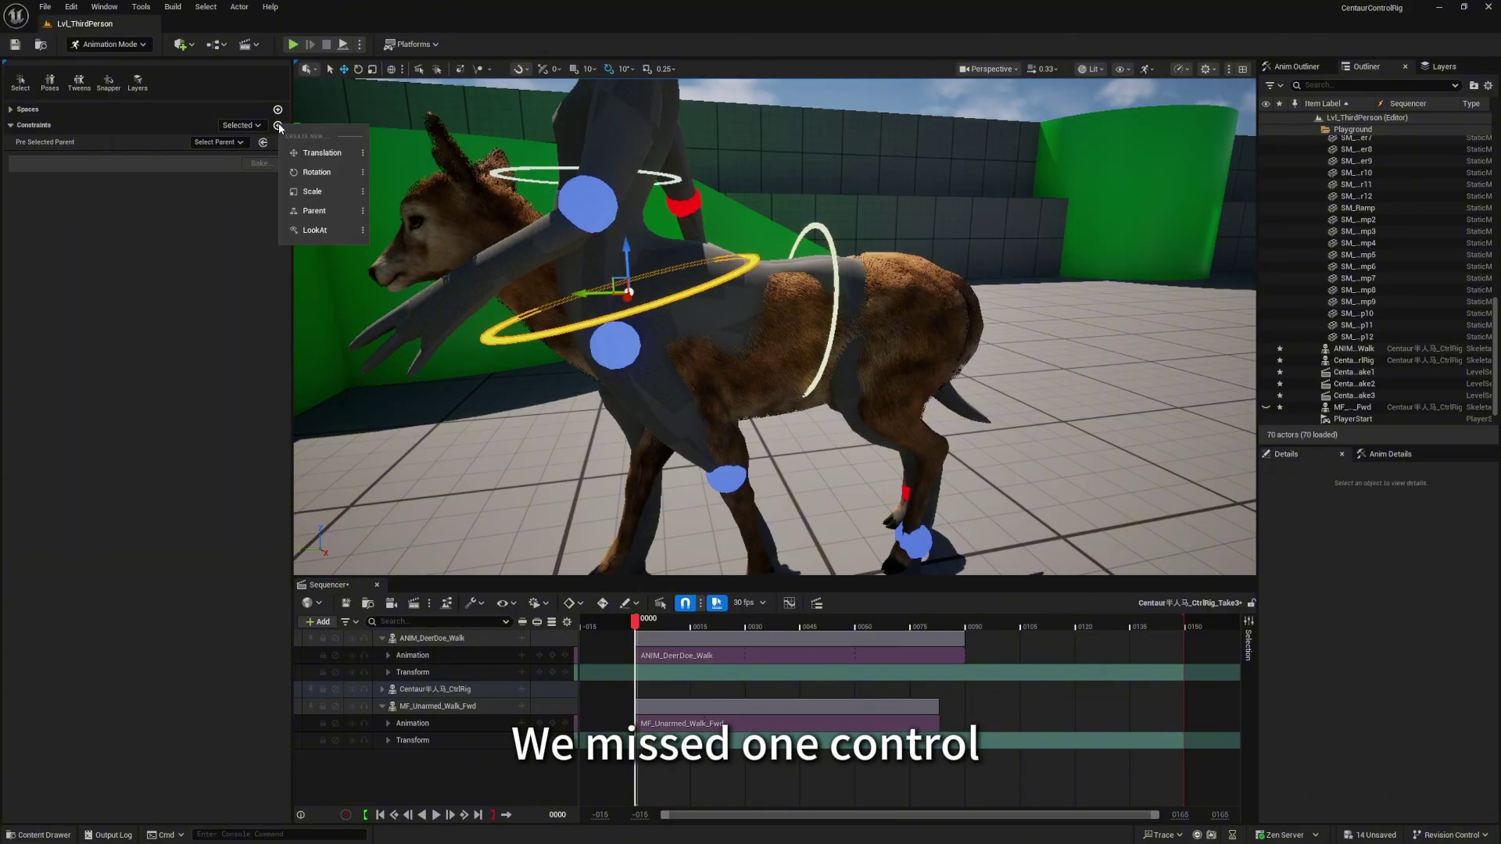
# Constrain the yellow ring control joining the human and horse bodies to the deer's neck bone, scrub the walk and return to frame 0.
pyautogui.click(725, 367)
pyautogui.write('neck')
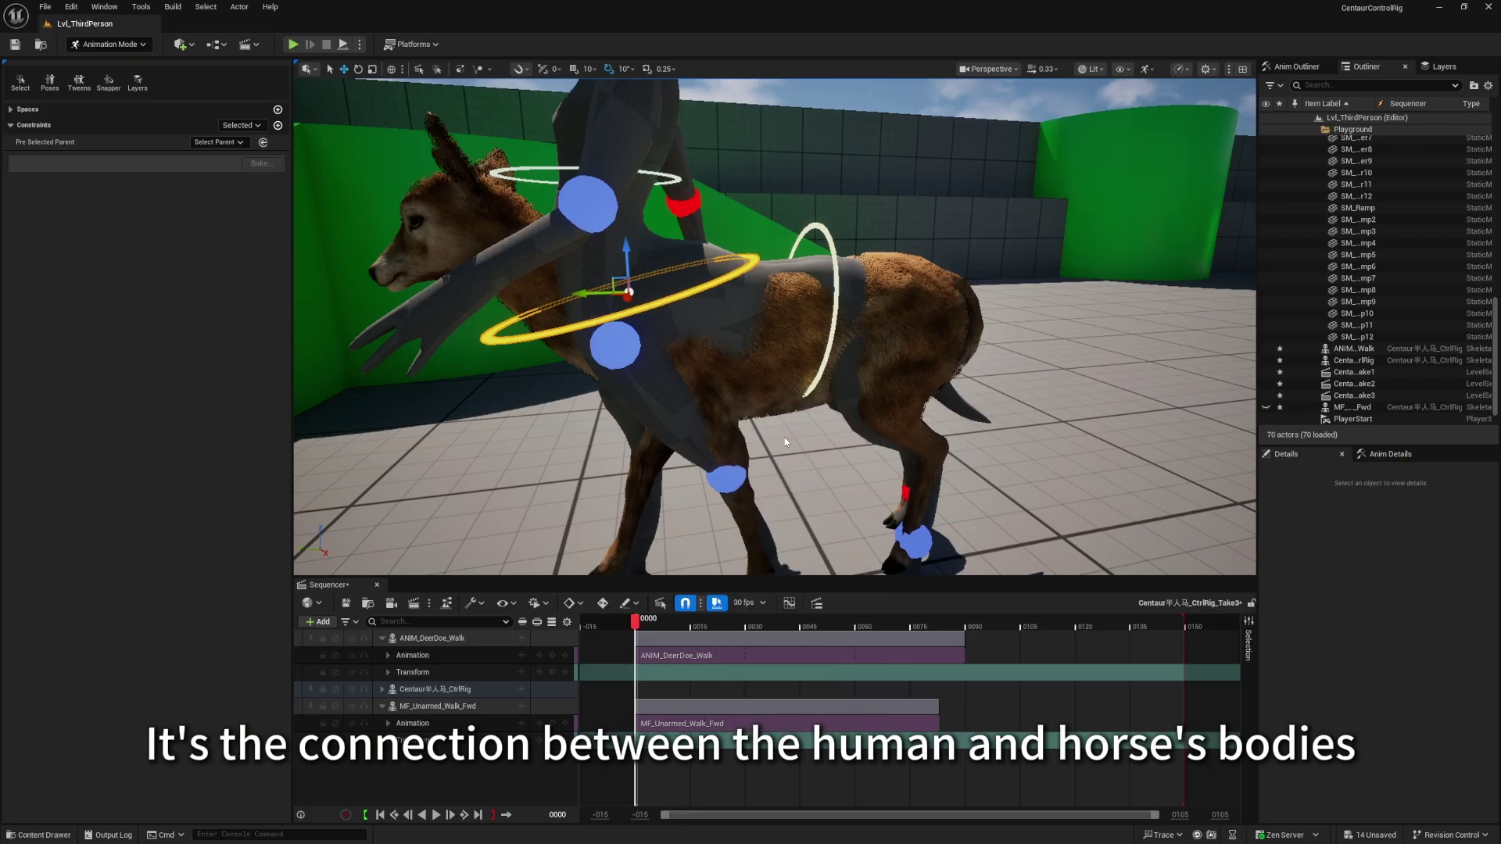
pyautogui.moveTo(774, 328); pyautogui.dragTo(727, 328, button='right')
pyautogui.moveTo(635, 622); pyautogui.dragTo(816, 622)
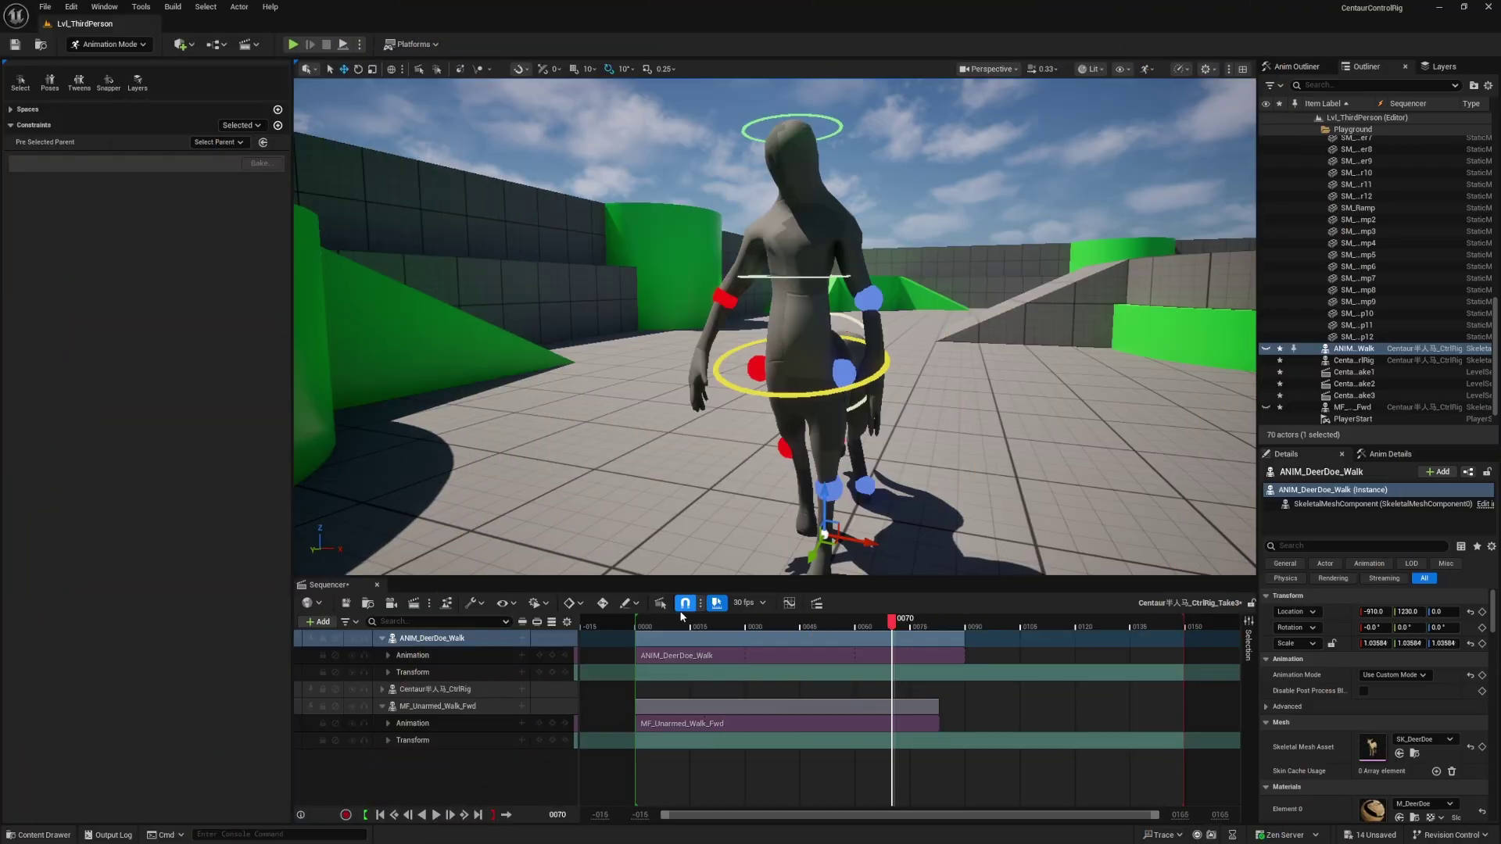
pyautogui.moveTo(897, 622); pyautogui.dragTo(638, 655)
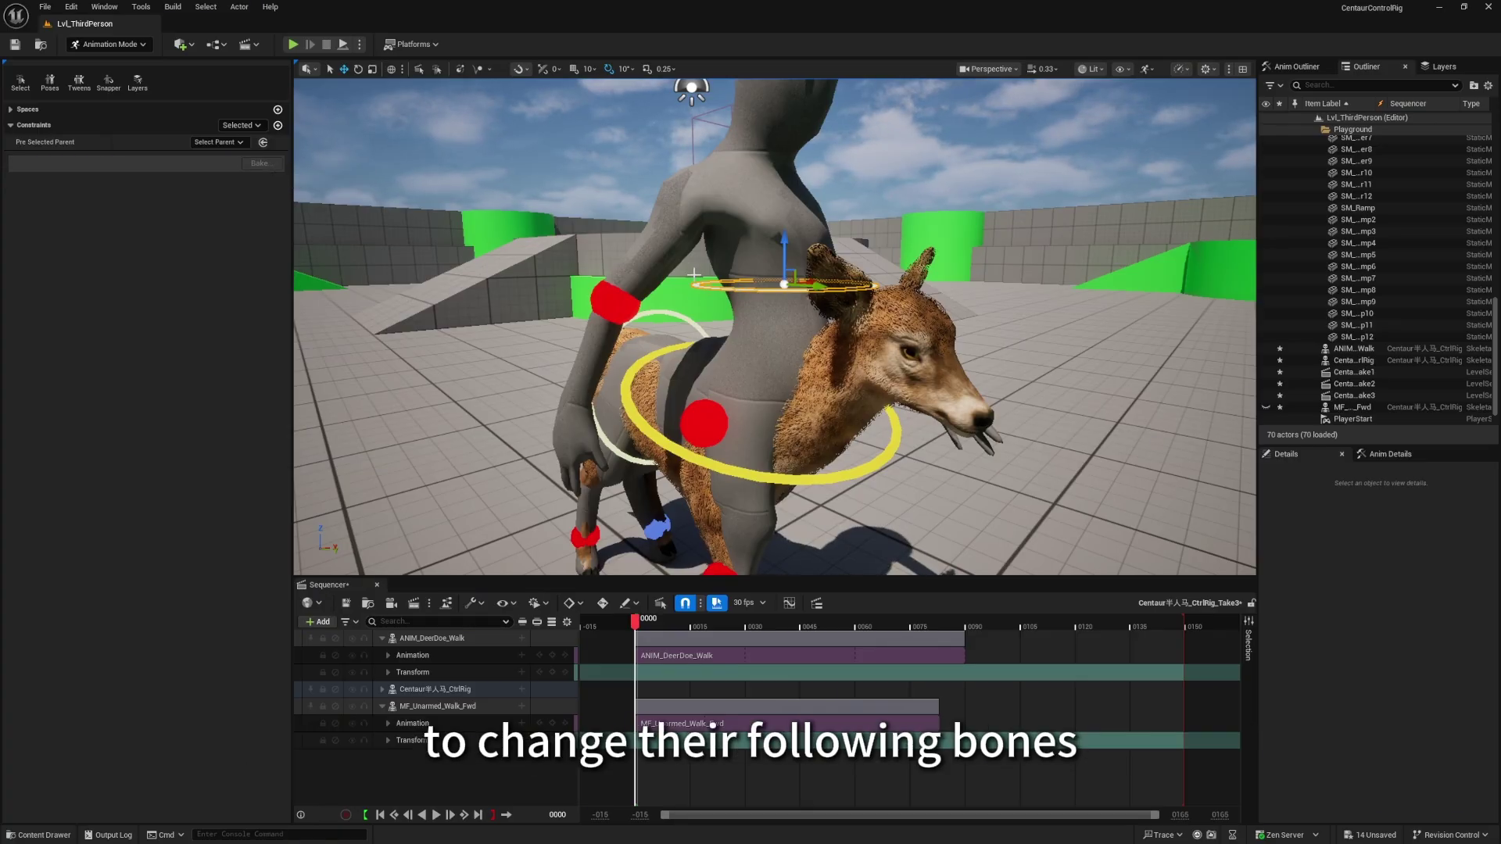
# Parent-constrain the spine002_ctrl chest control to the deer's DeerDoe_-Neck bone and scrub the first frames.
pyautogui.click(278, 125)
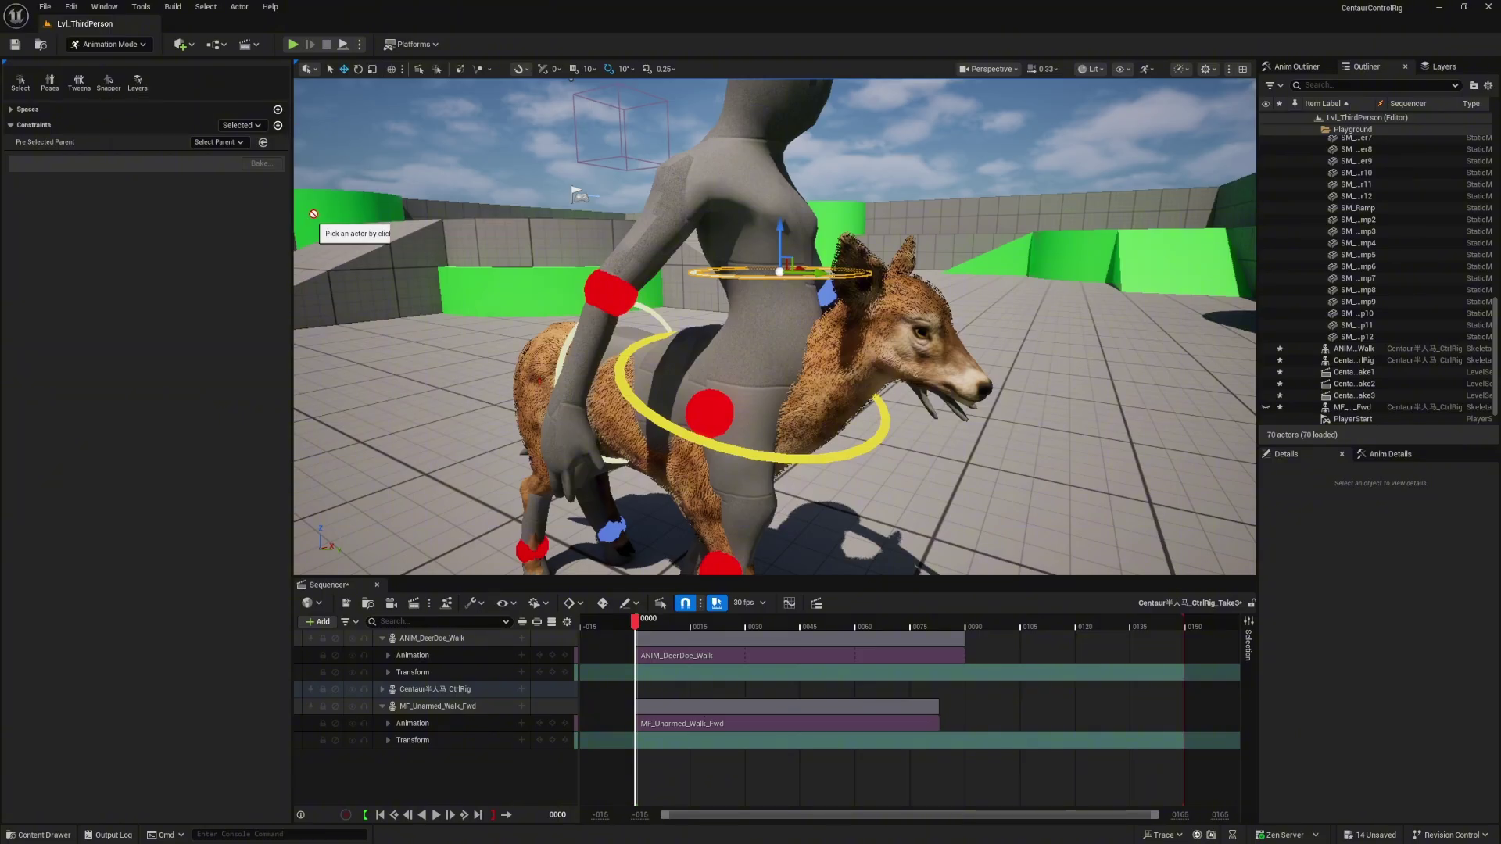
pyautogui.click(835, 367)
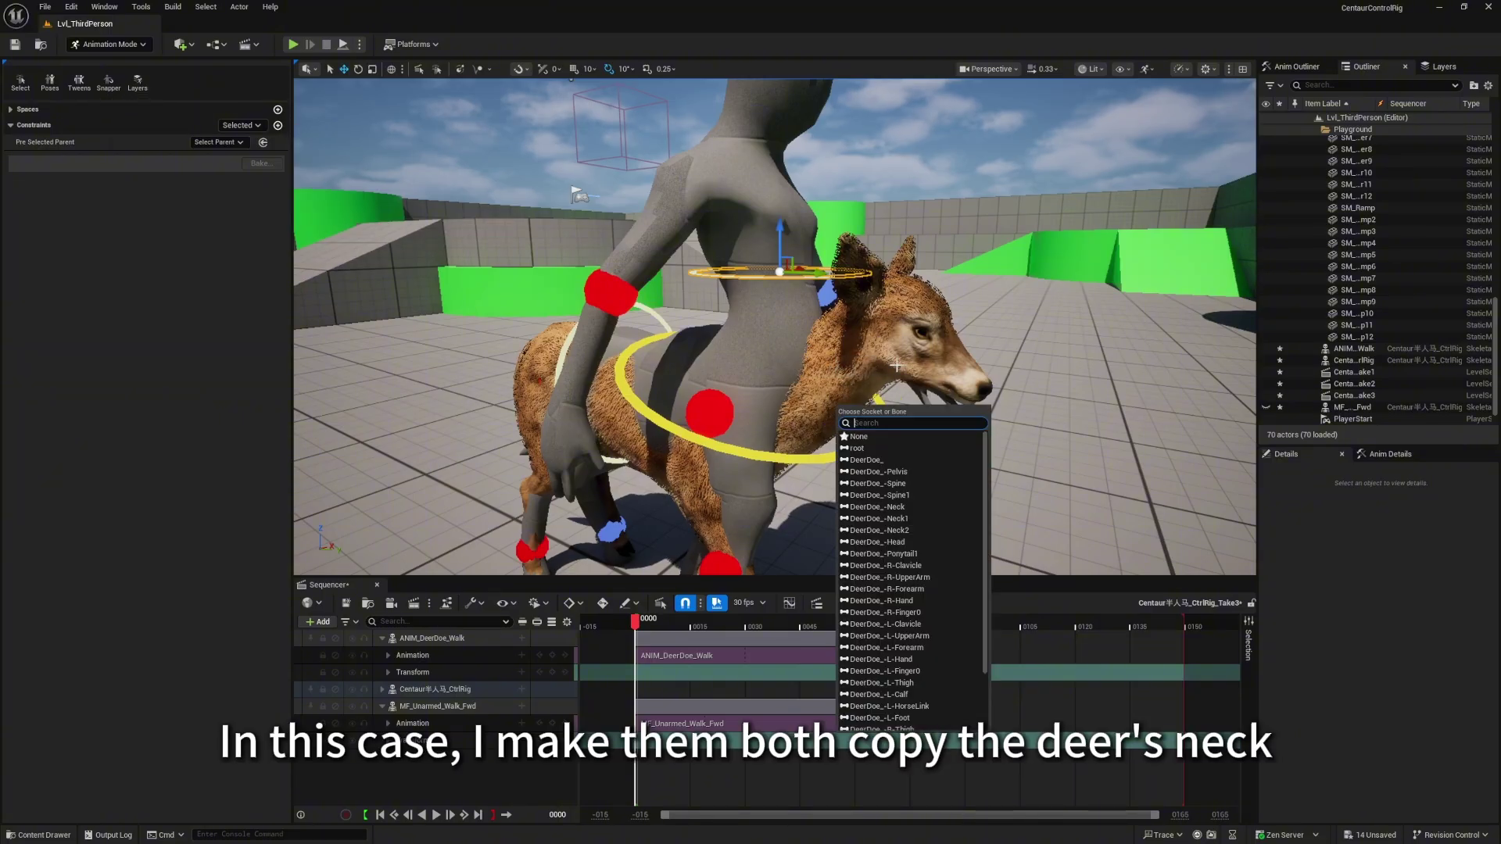
pyautogui.write('neck')
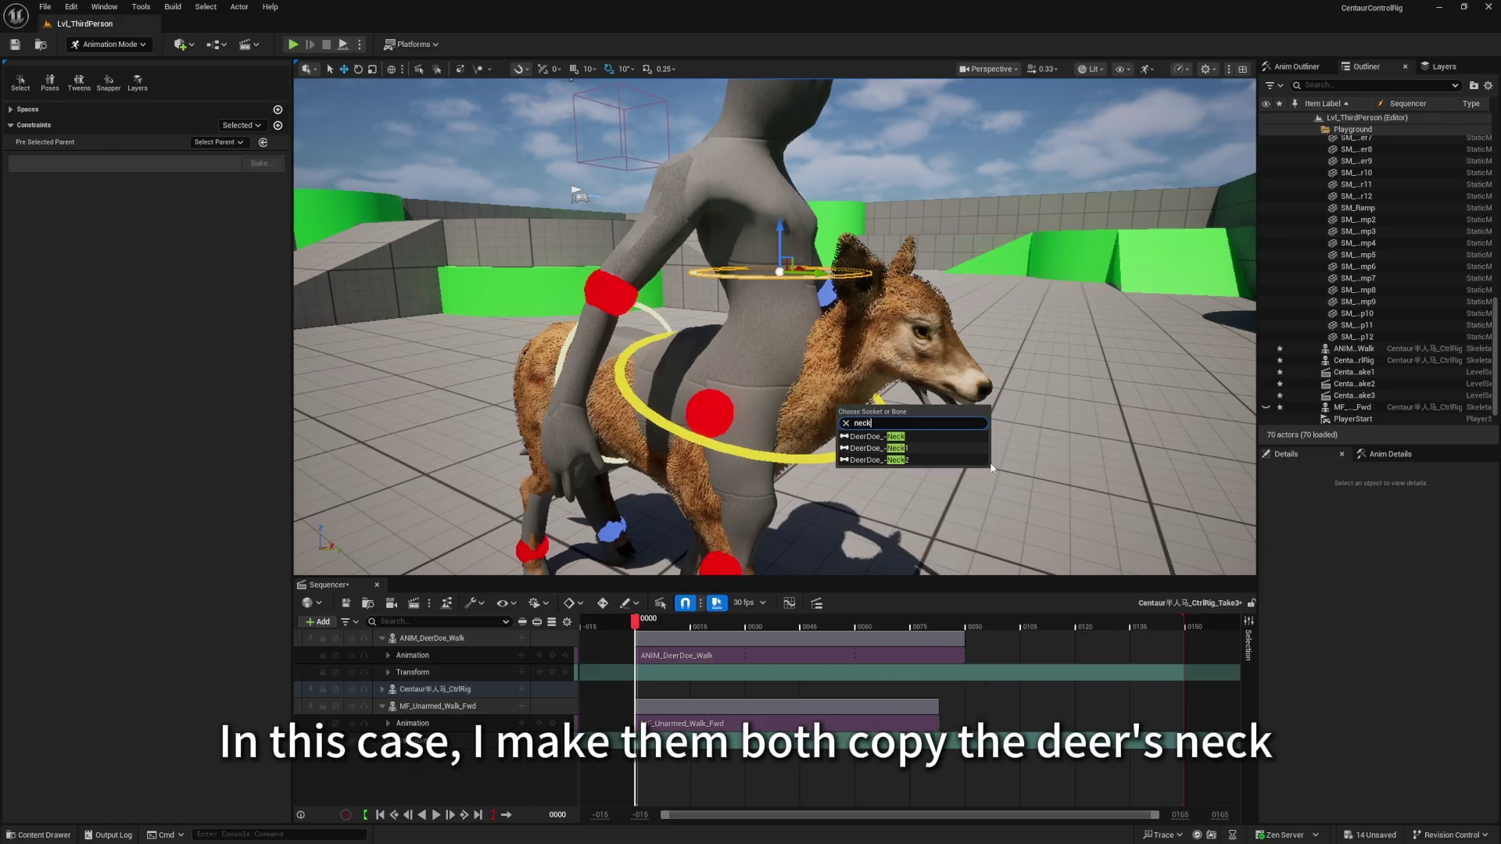
pyautogui.click(868, 437)
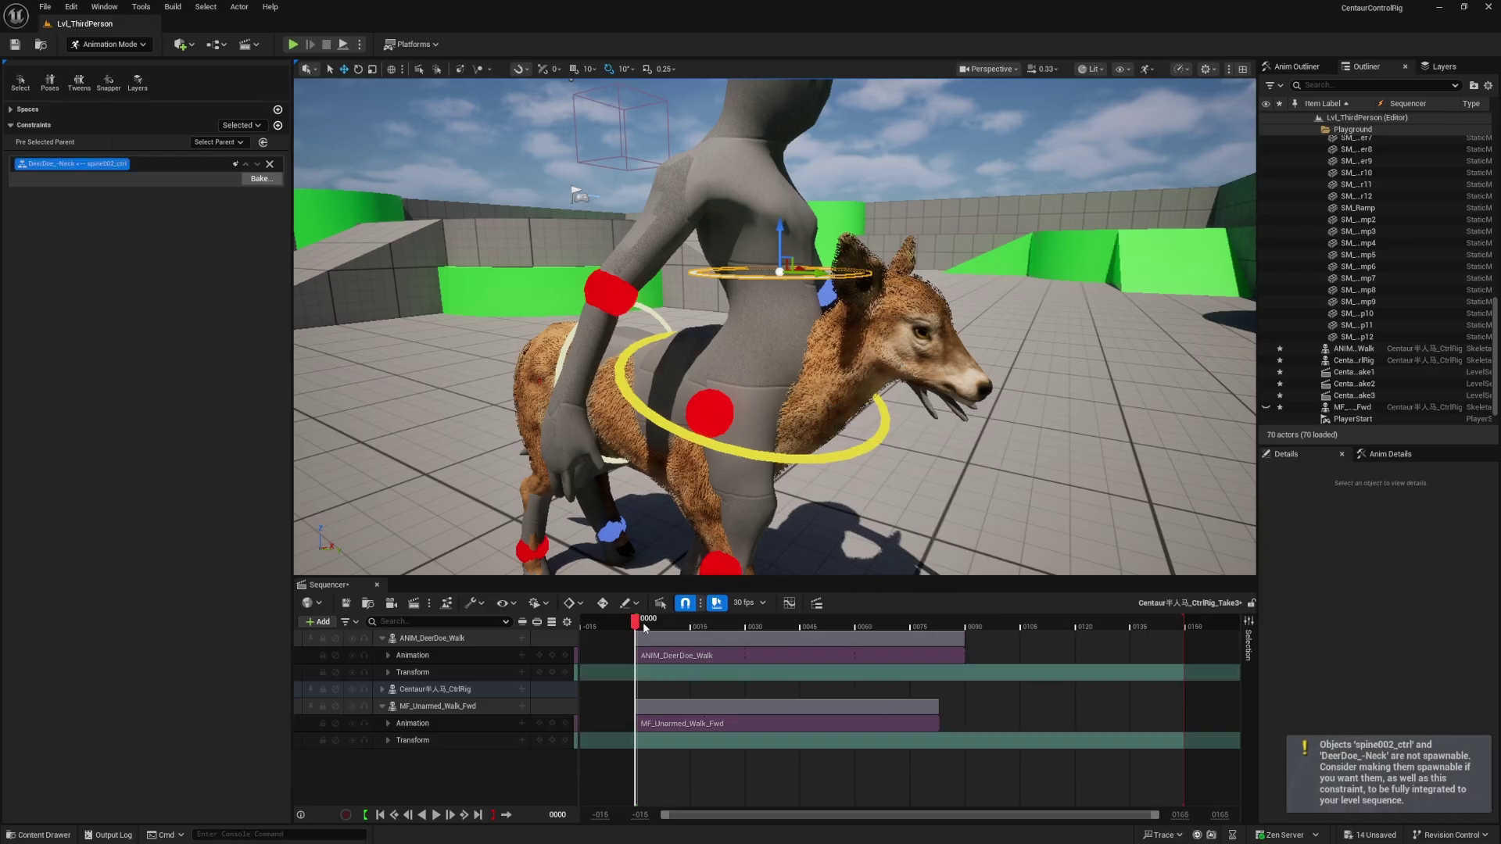
pyautogui.moveTo(645, 627); pyautogui.dragTo(676, 628)
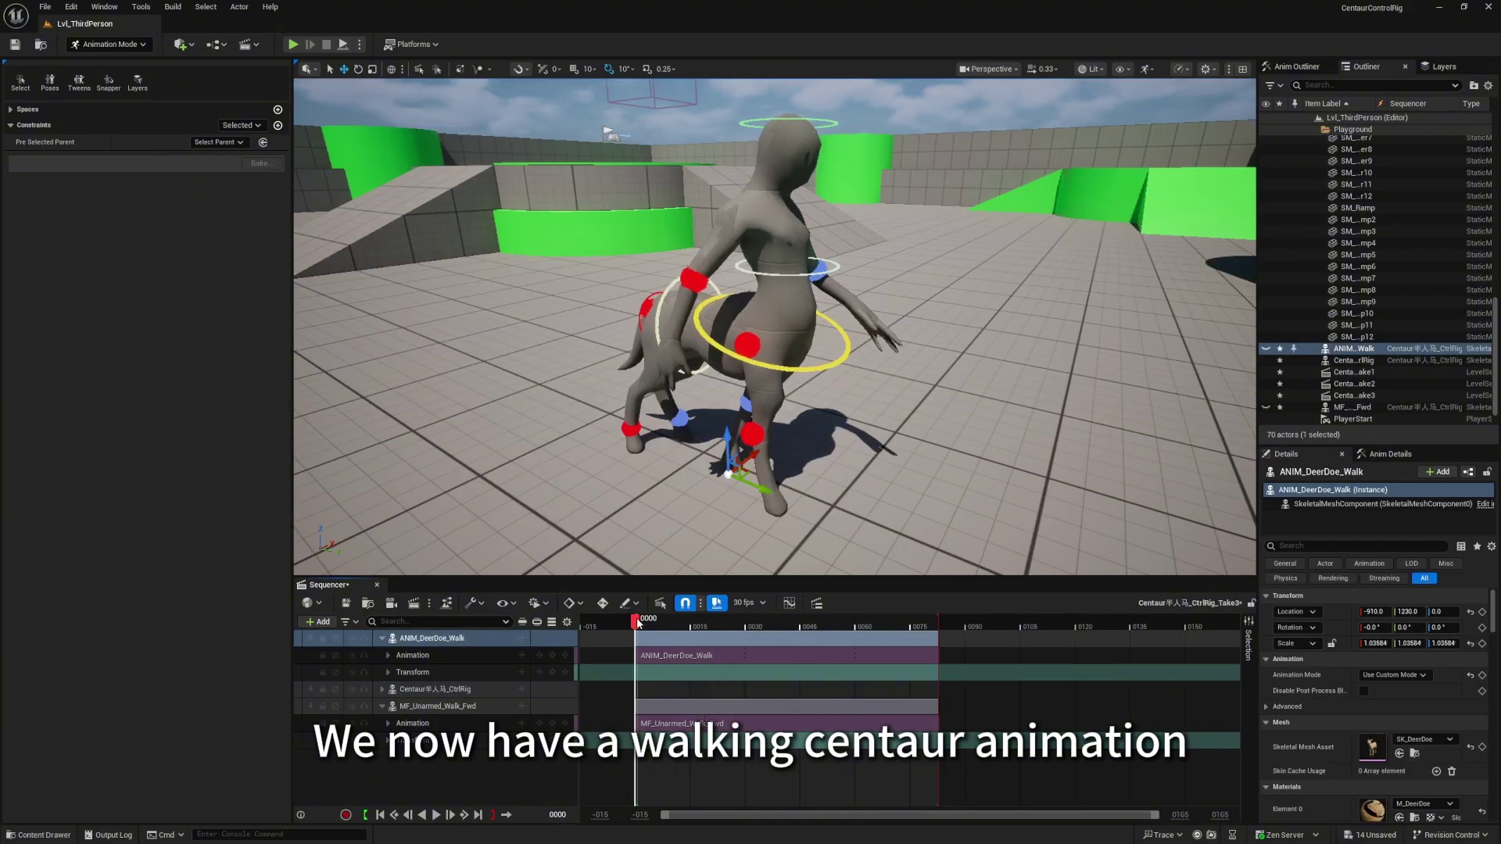
# Bake the Centaur半人马_CtrlRig track to an animation sequence named Centaur半人马_walk in the Centaur folder, with the default export options.
pyautogui.moveTo(640, 624)
pyautogui.mouseDown()
pyautogui.moveTo(938, 630)
pyautogui.moveTo(639, 632)
pyautogui.mouseUp()
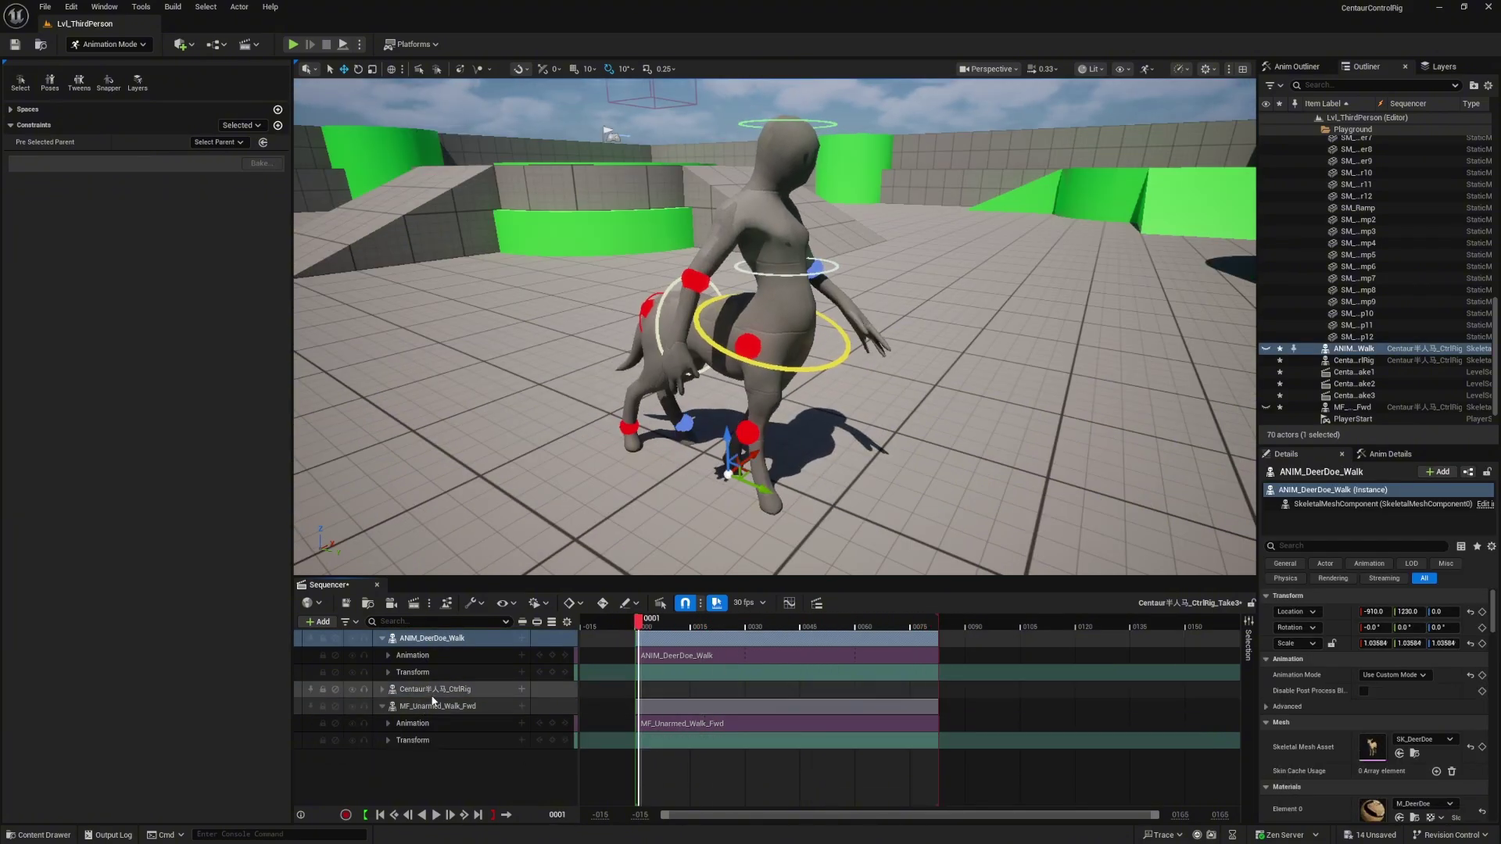
pyautogui.click(387, 691)
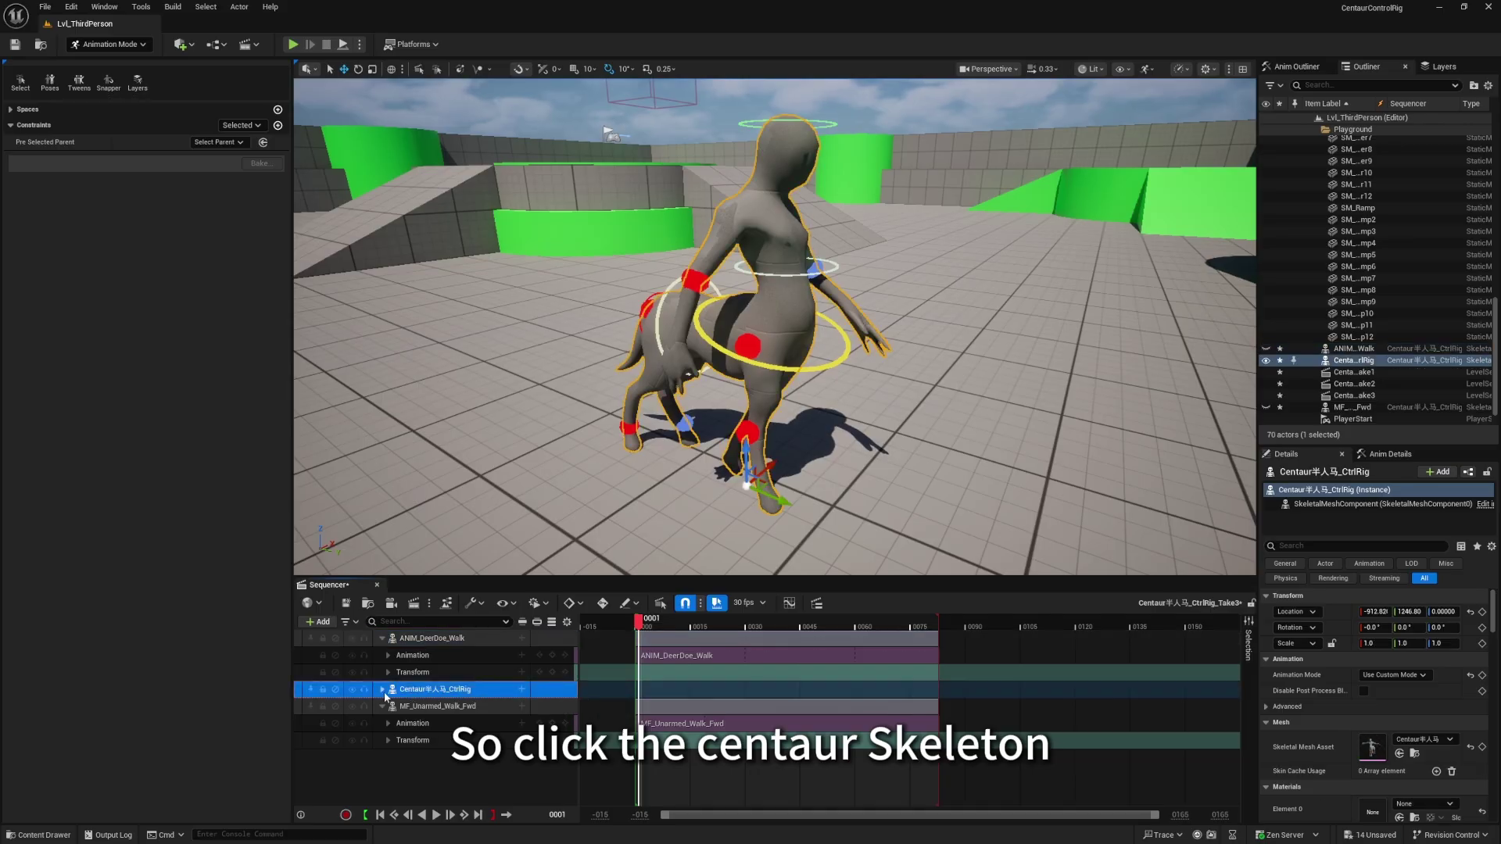
pyautogui.rightClick(436, 693)
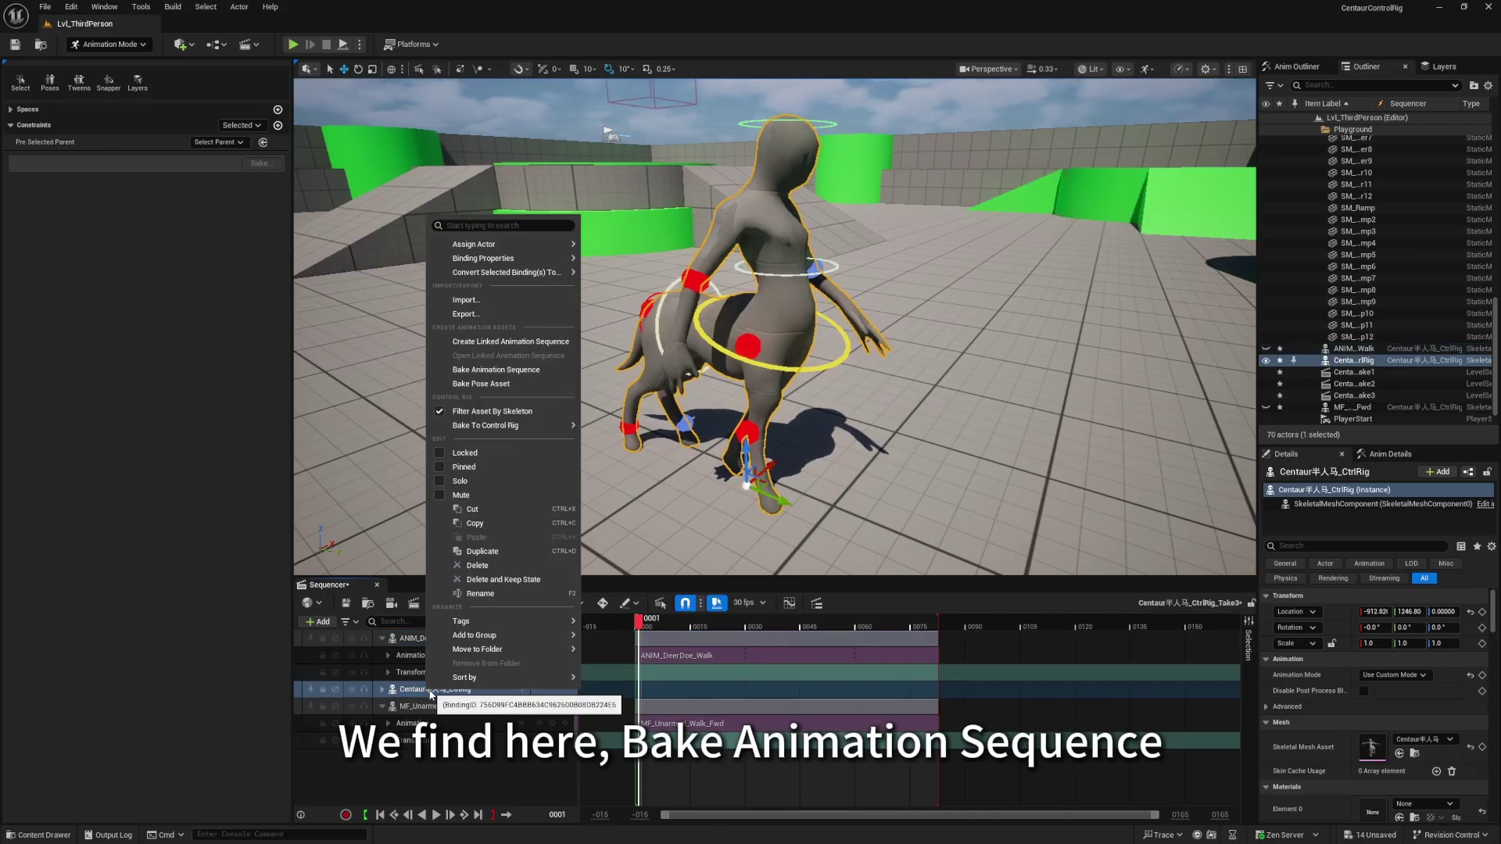
pyautogui.moveTo(458, 678)
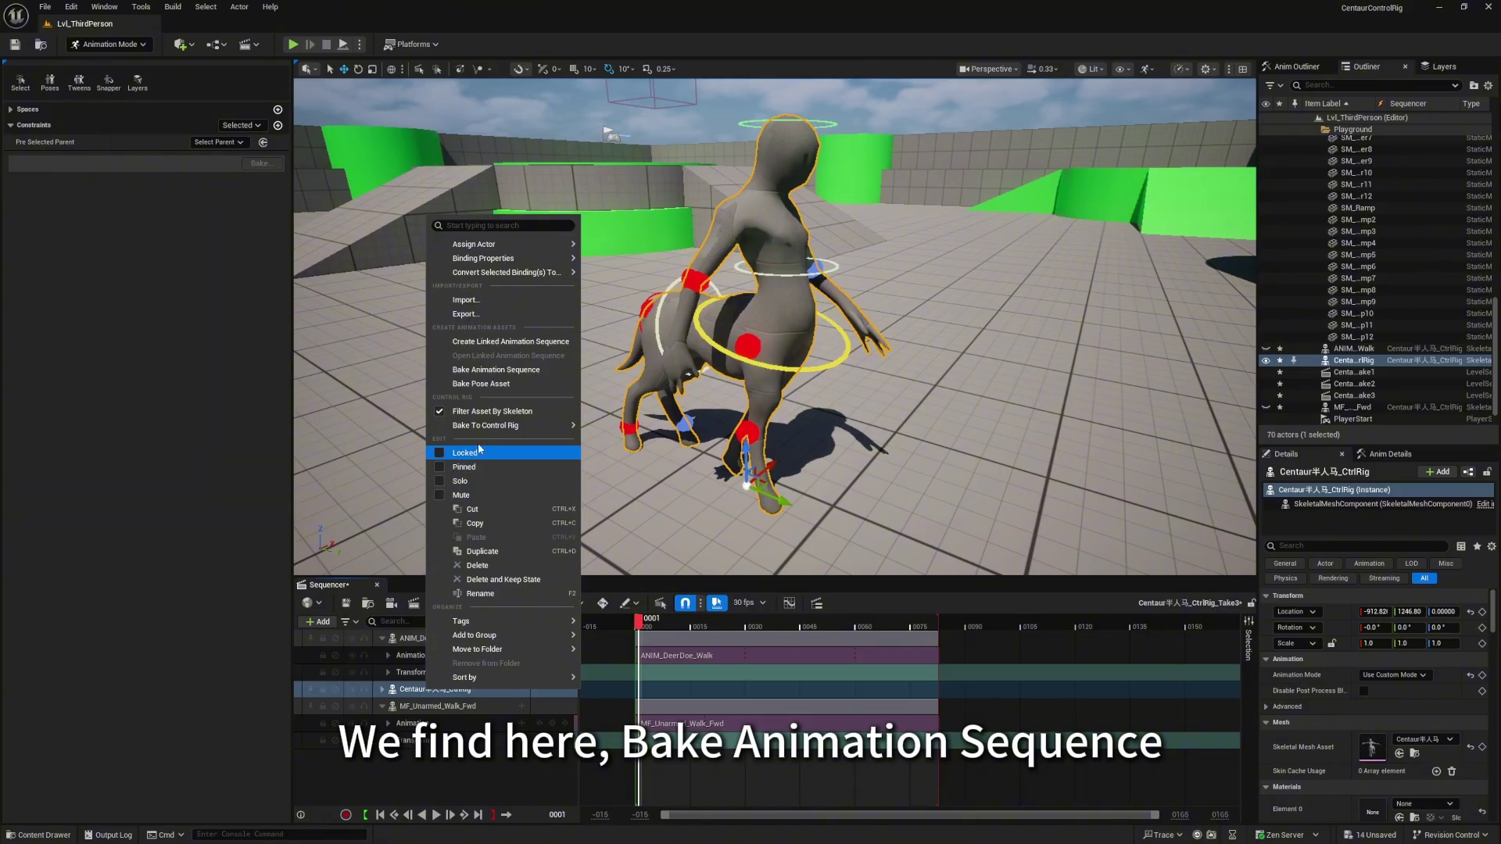
pyautogui.click(452, 370)
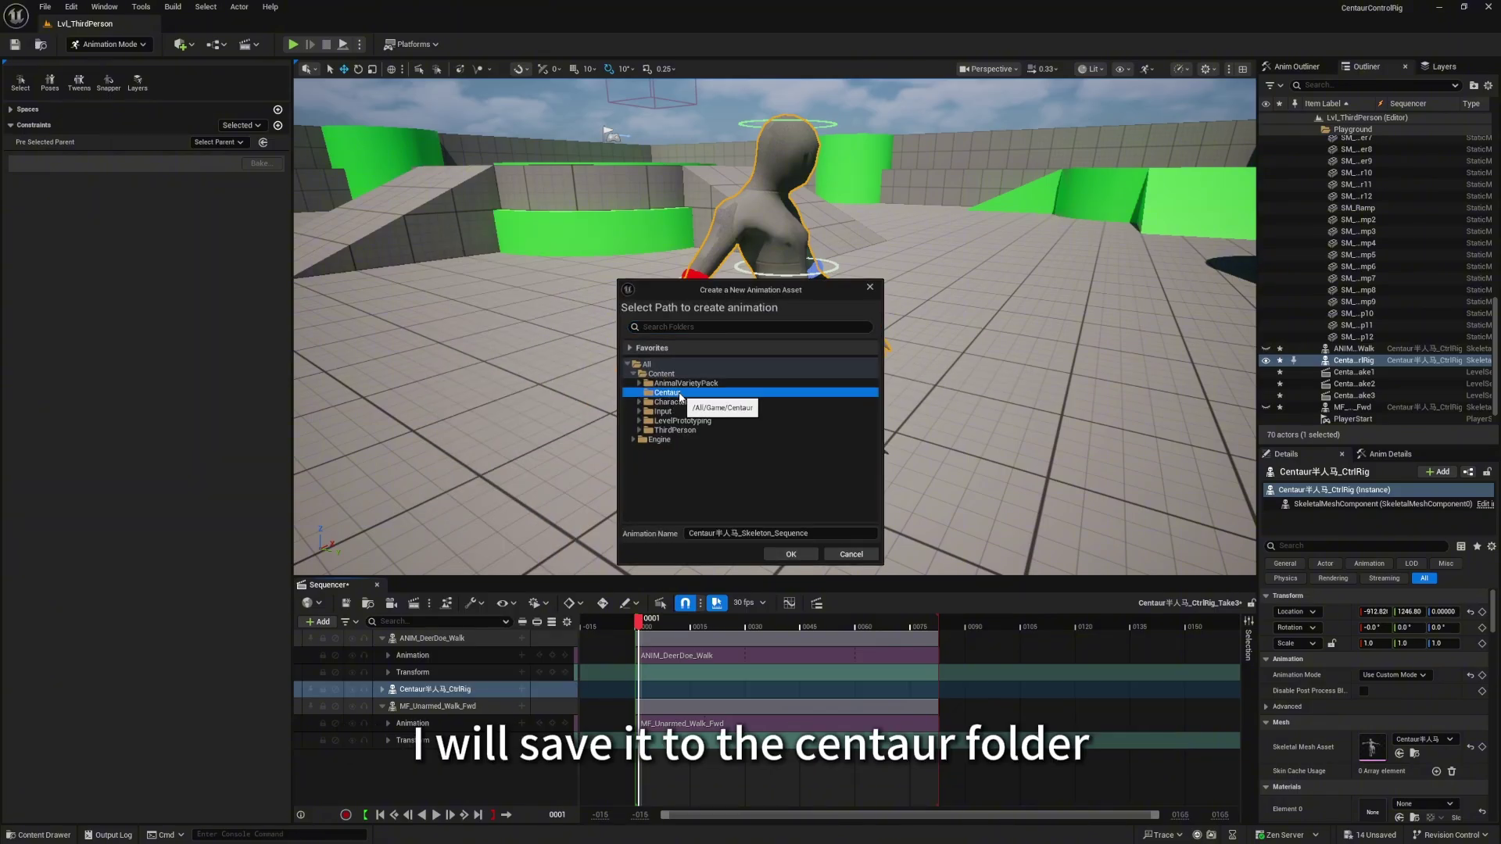
pyautogui.doubleClick(798, 535)
pyautogui.write('walk')
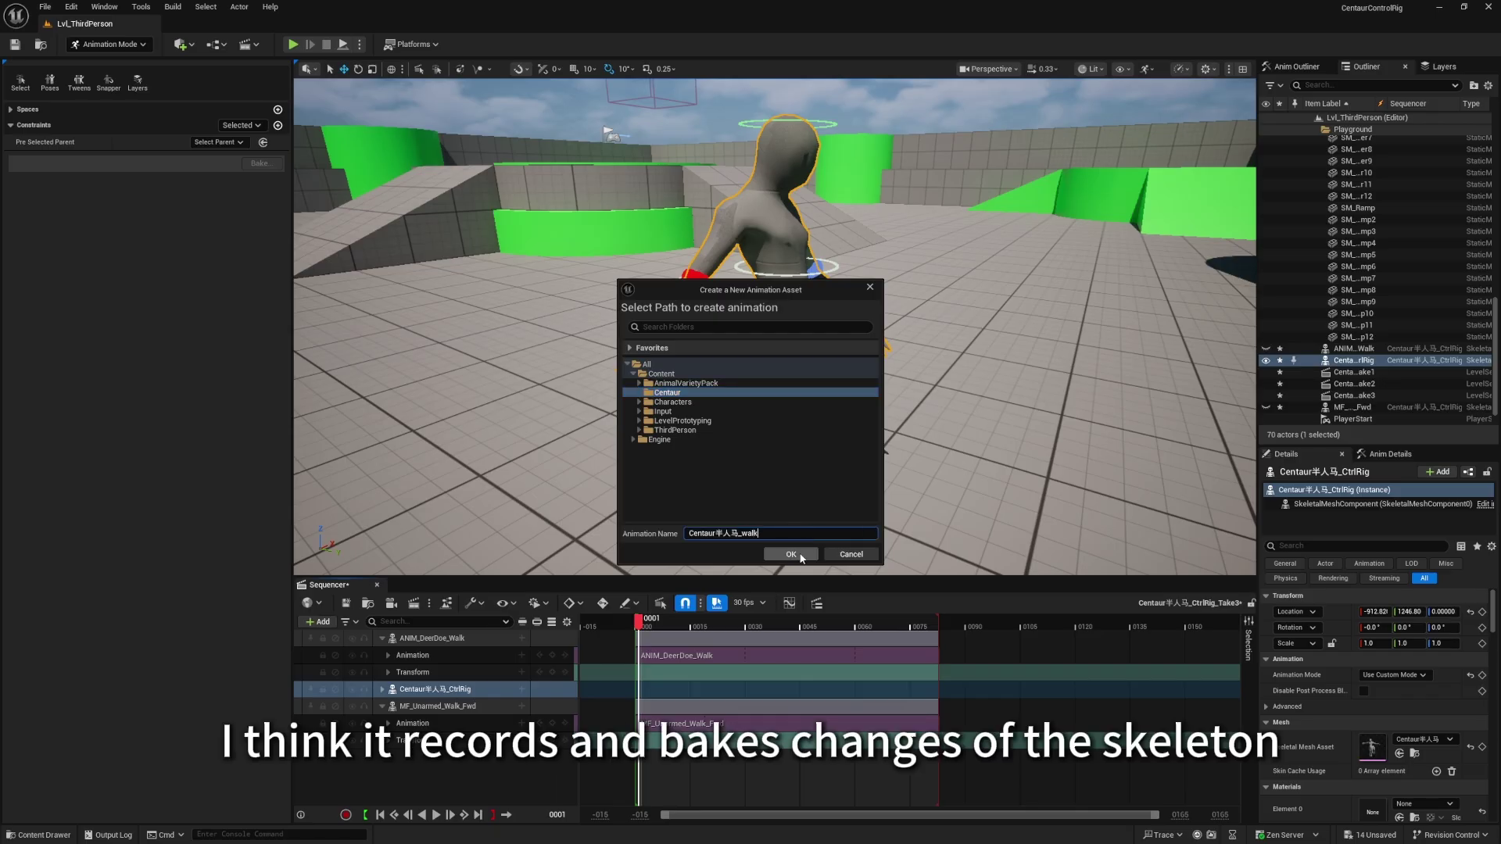
pyautogui.click(800, 555)
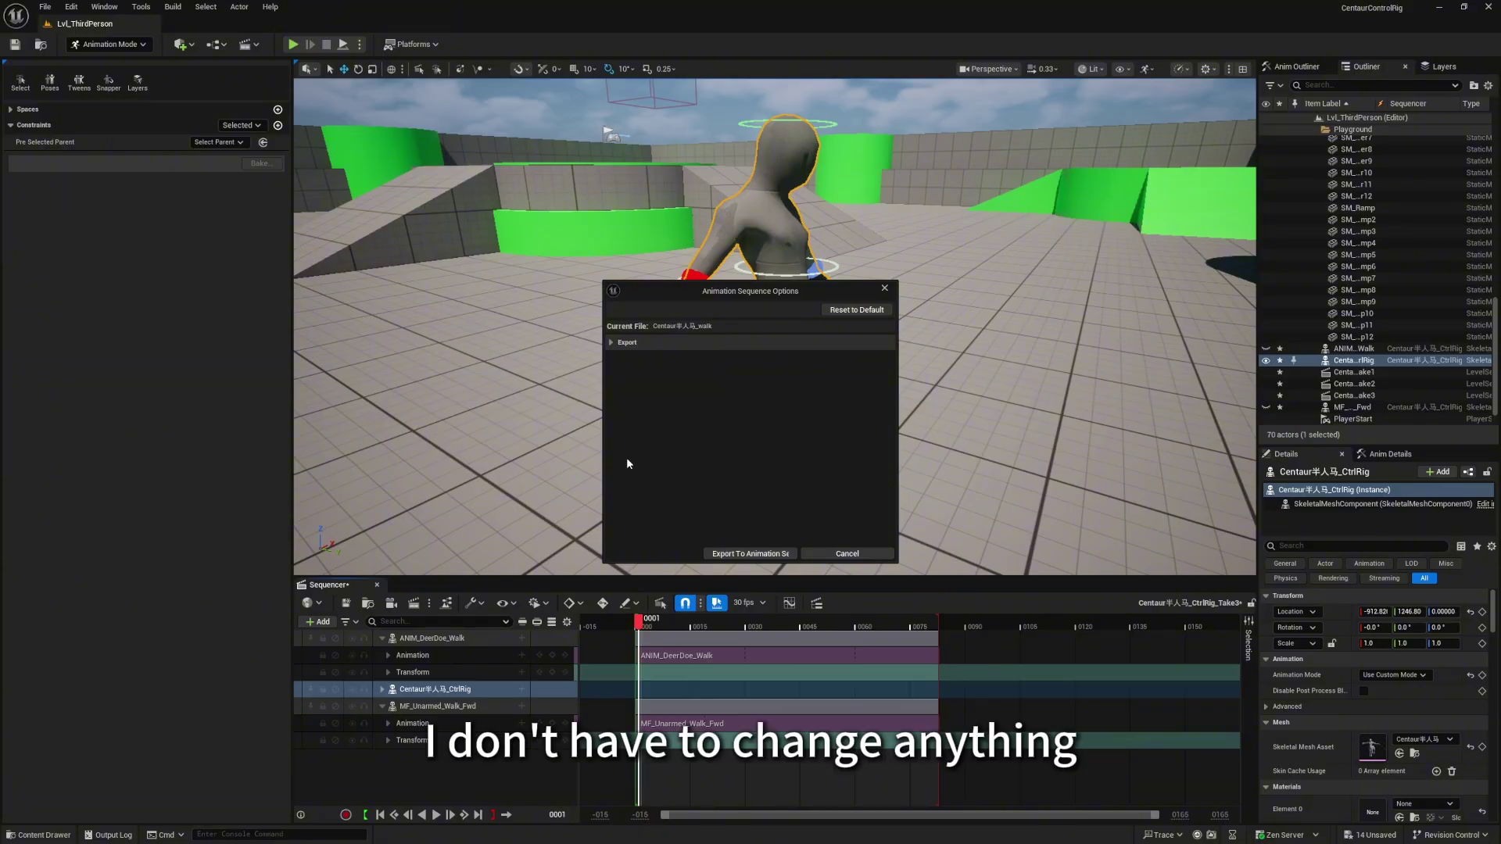
pyautogui.click(612, 343)
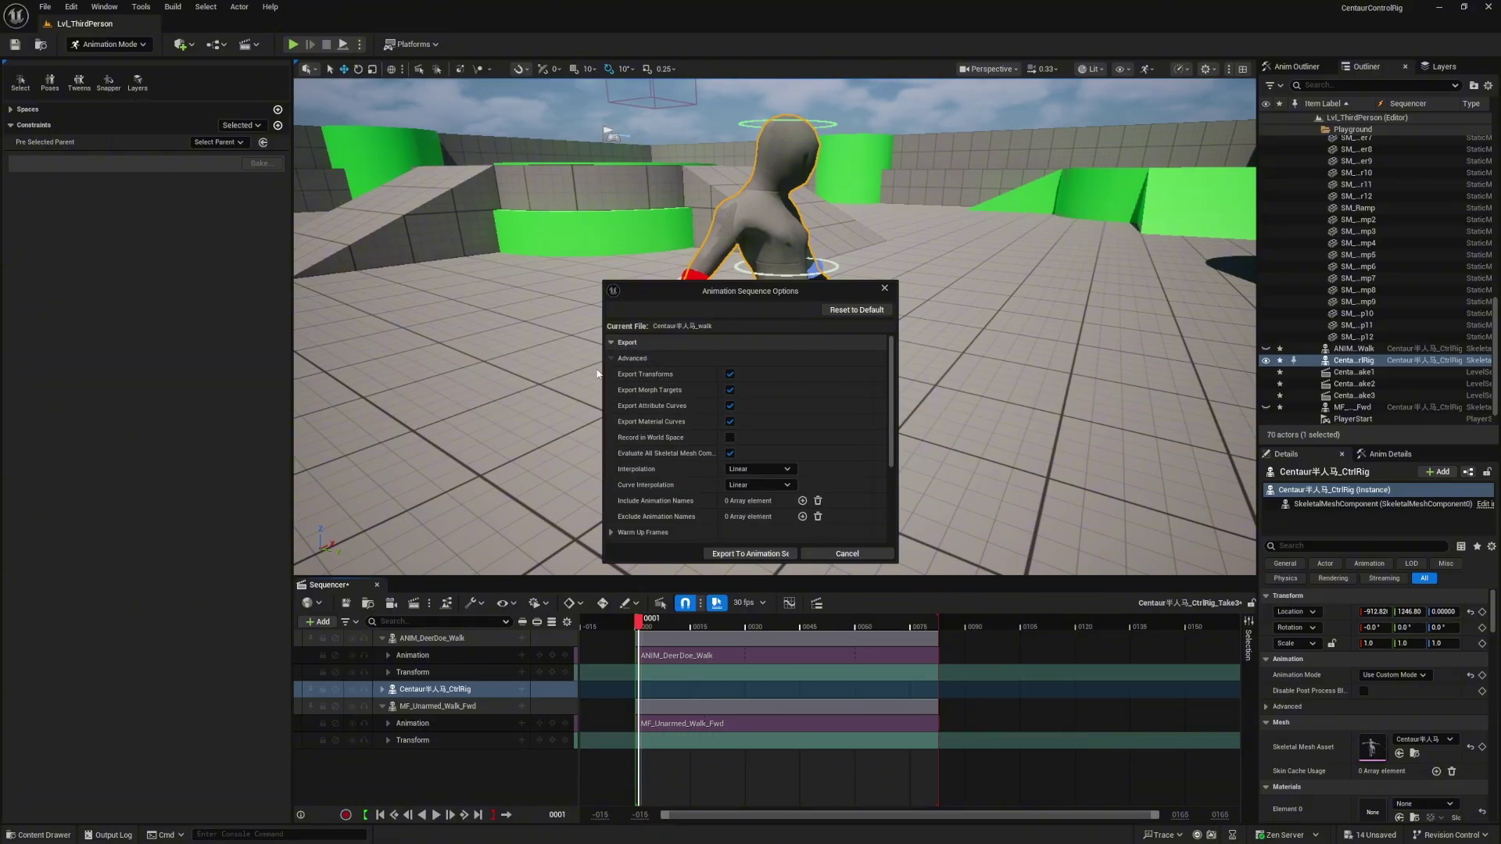
pyautogui.click(750, 554)
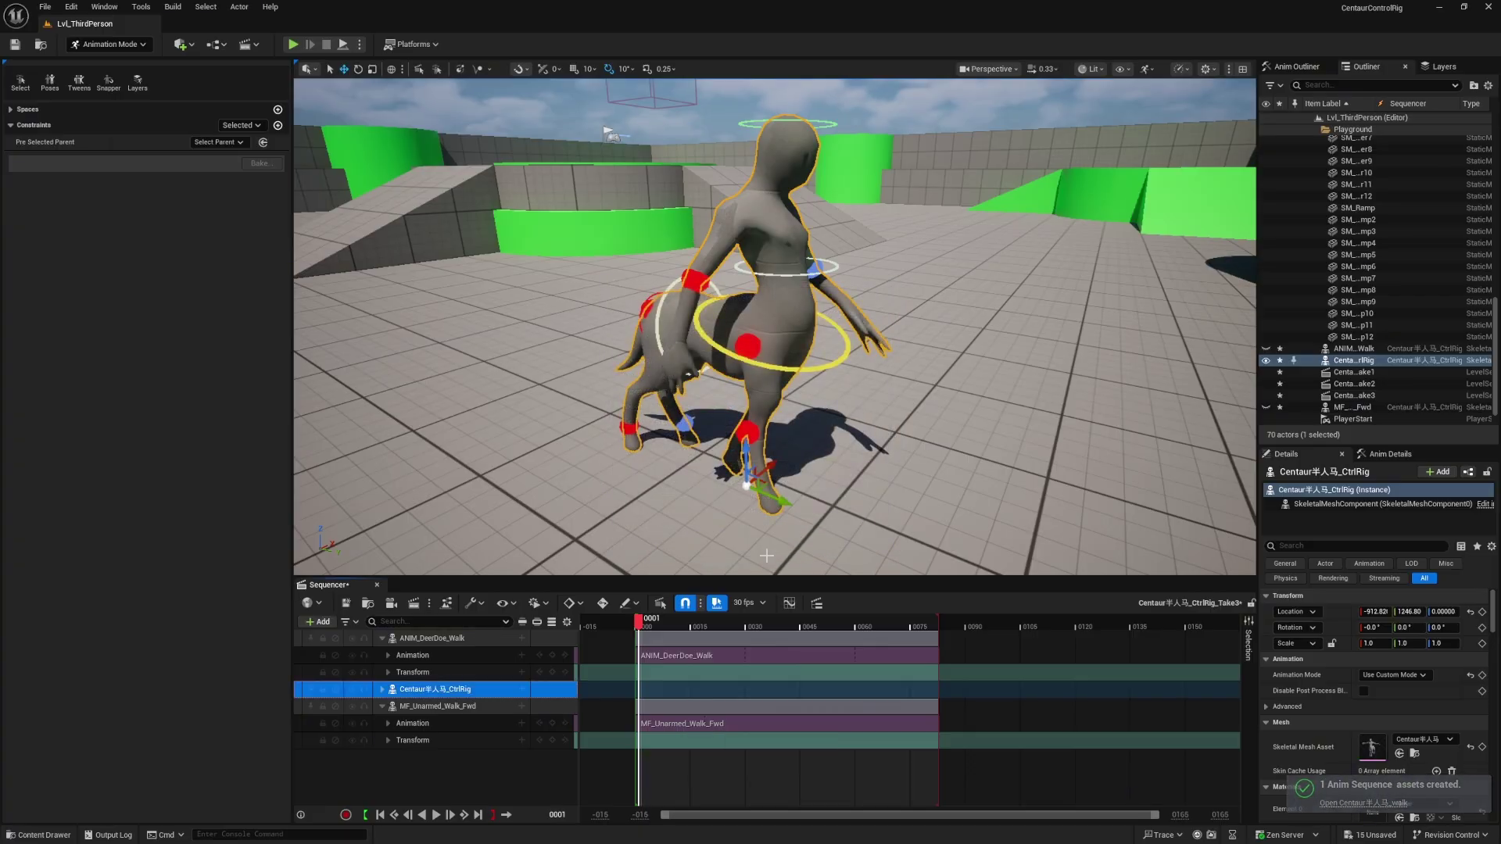
# Open the baked Centaur半人马_walk animation sequence and examine the centaur's walk from several angles.
pyautogui.moveTo(678, 505); pyautogui.dragTo(830, 450, button='right')
pyautogui.hotkey('ctrl', 'space')
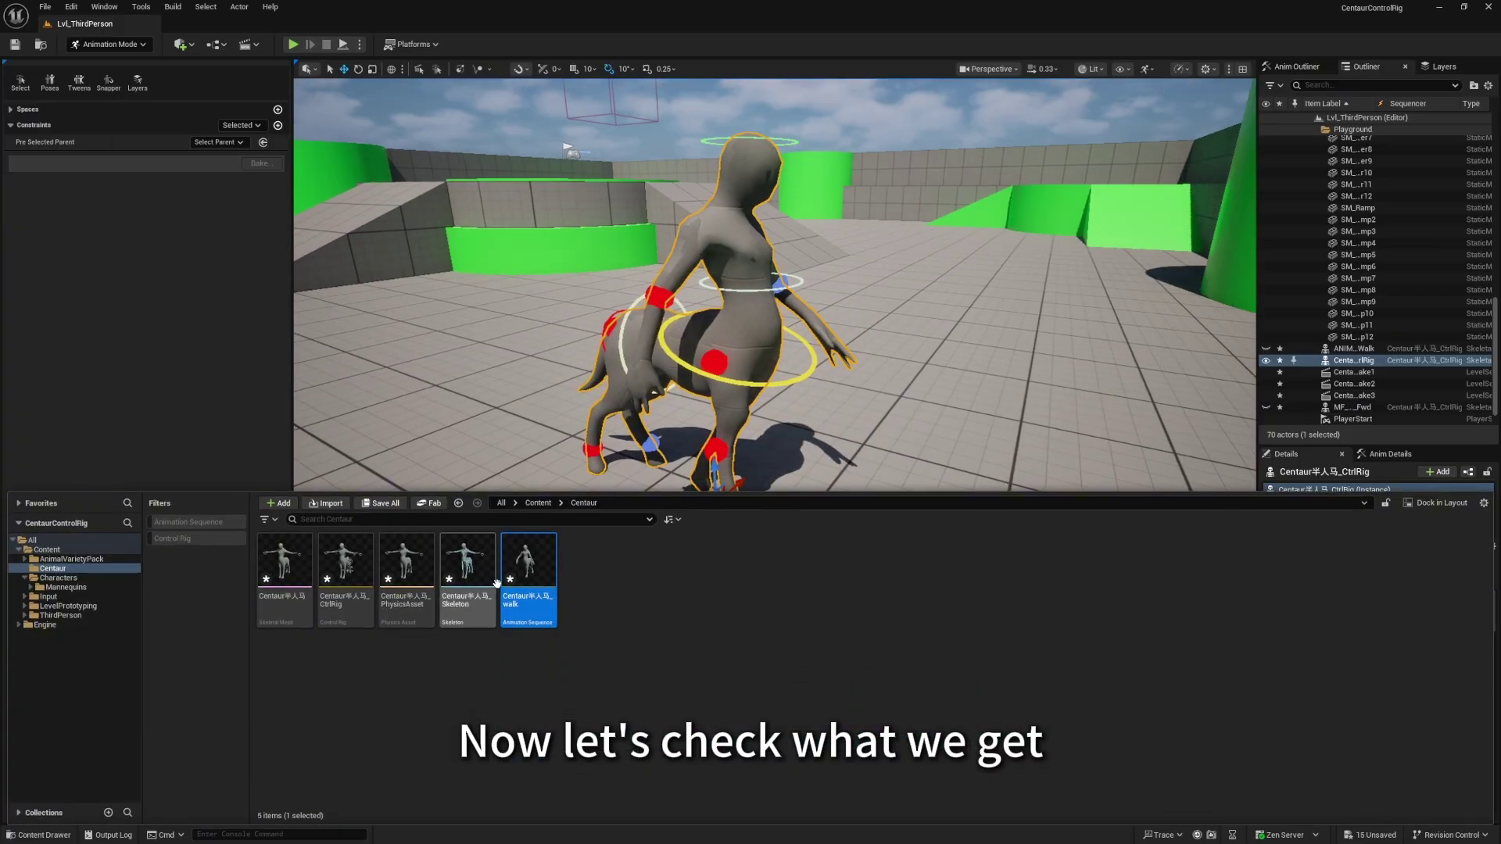
pyautogui.doubleClick(534, 575)
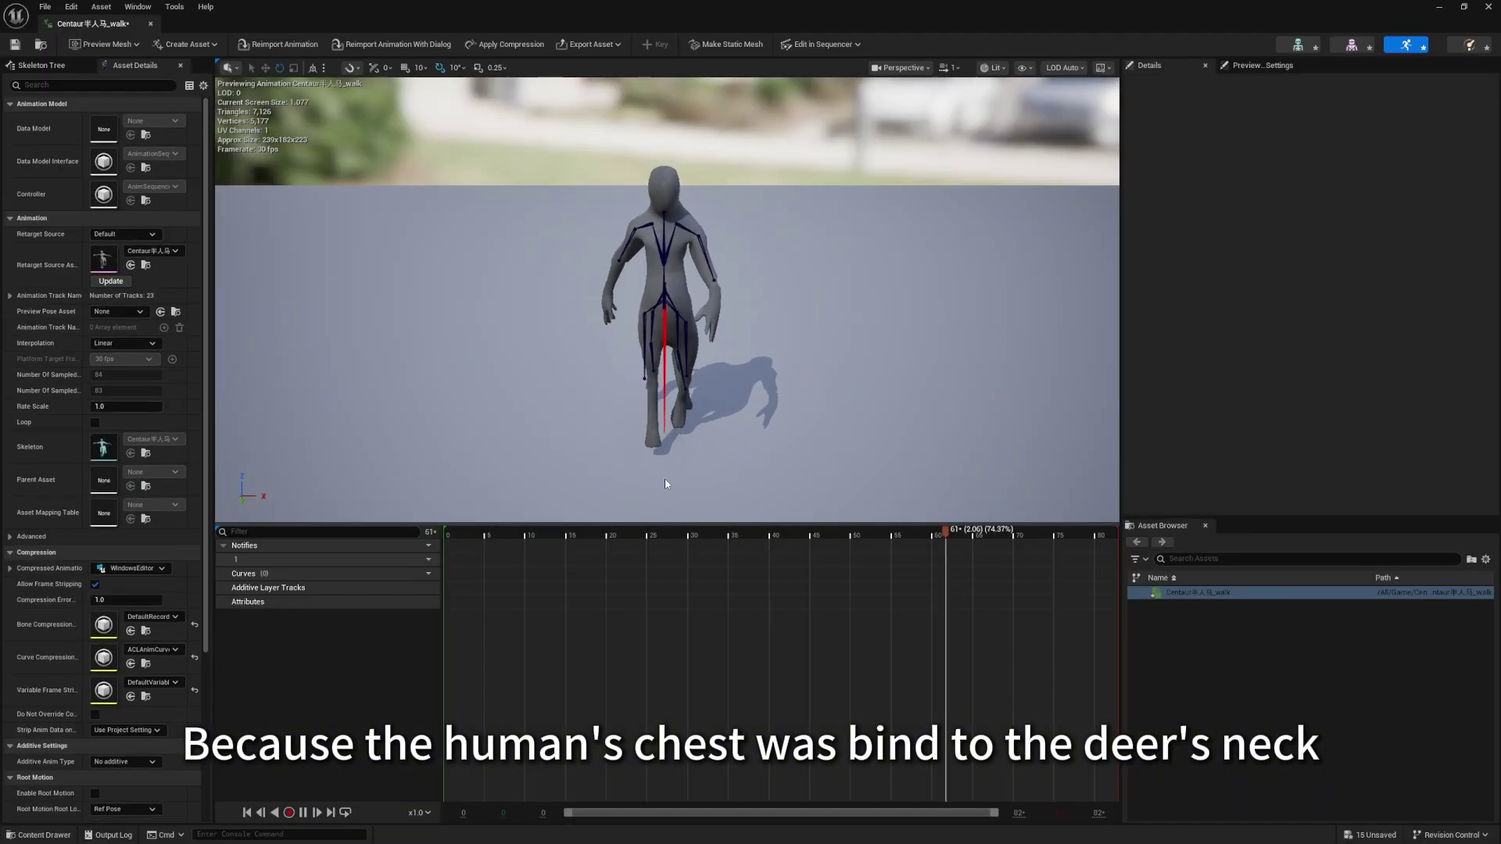
pyautogui.moveTo(722, 473); pyautogui.dragTo(561, 471, button='right')
pyautogui.press('d')
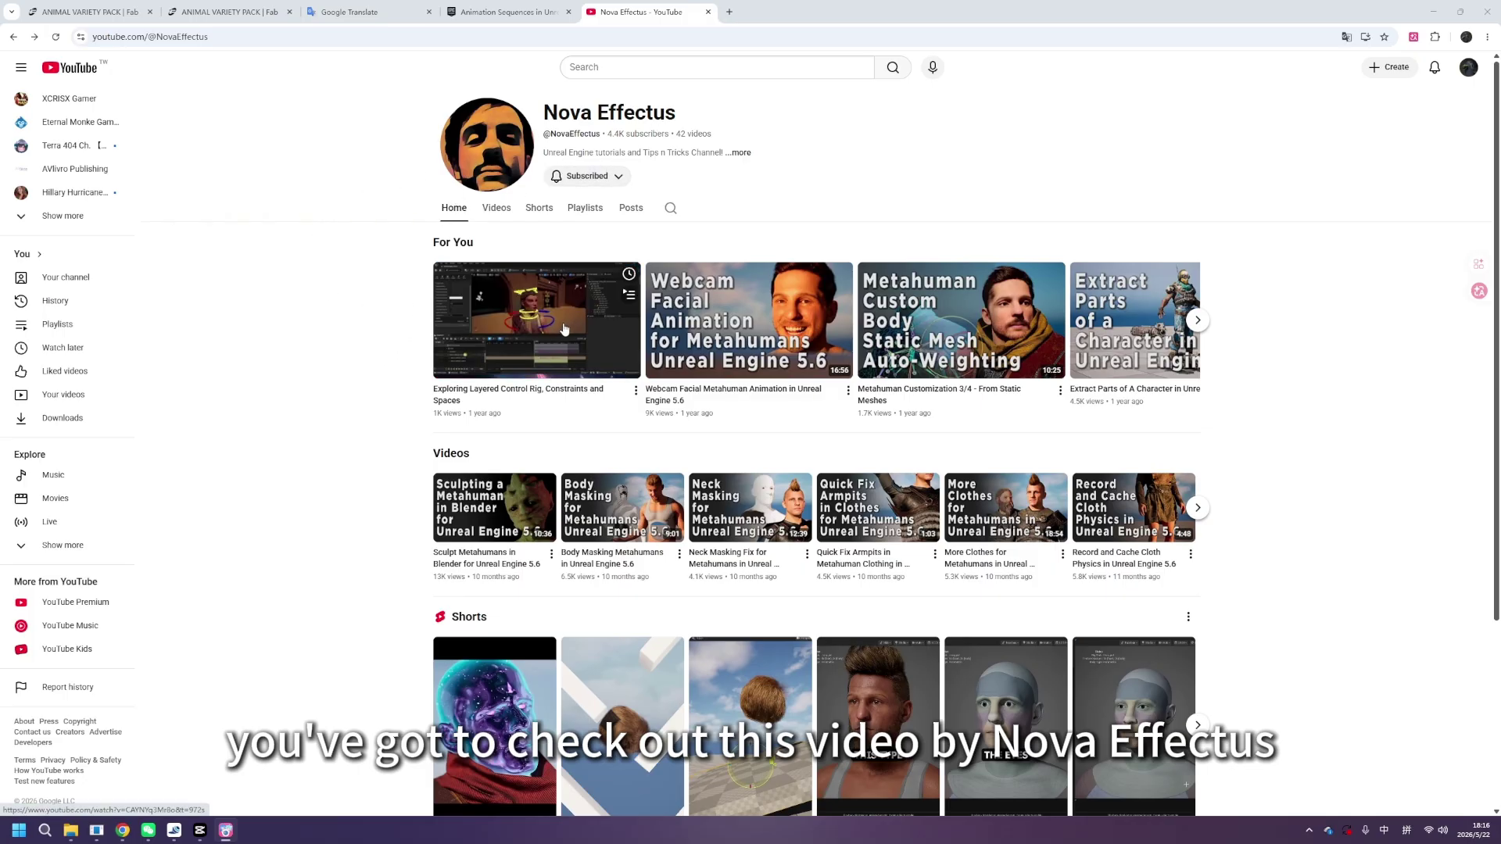
# Switch to the browser and open the "Exploring Layered Control Rig, Constraints and Spaces" video on Nova Effectus's YouTube channel.
pyautogui.click(542, 335)
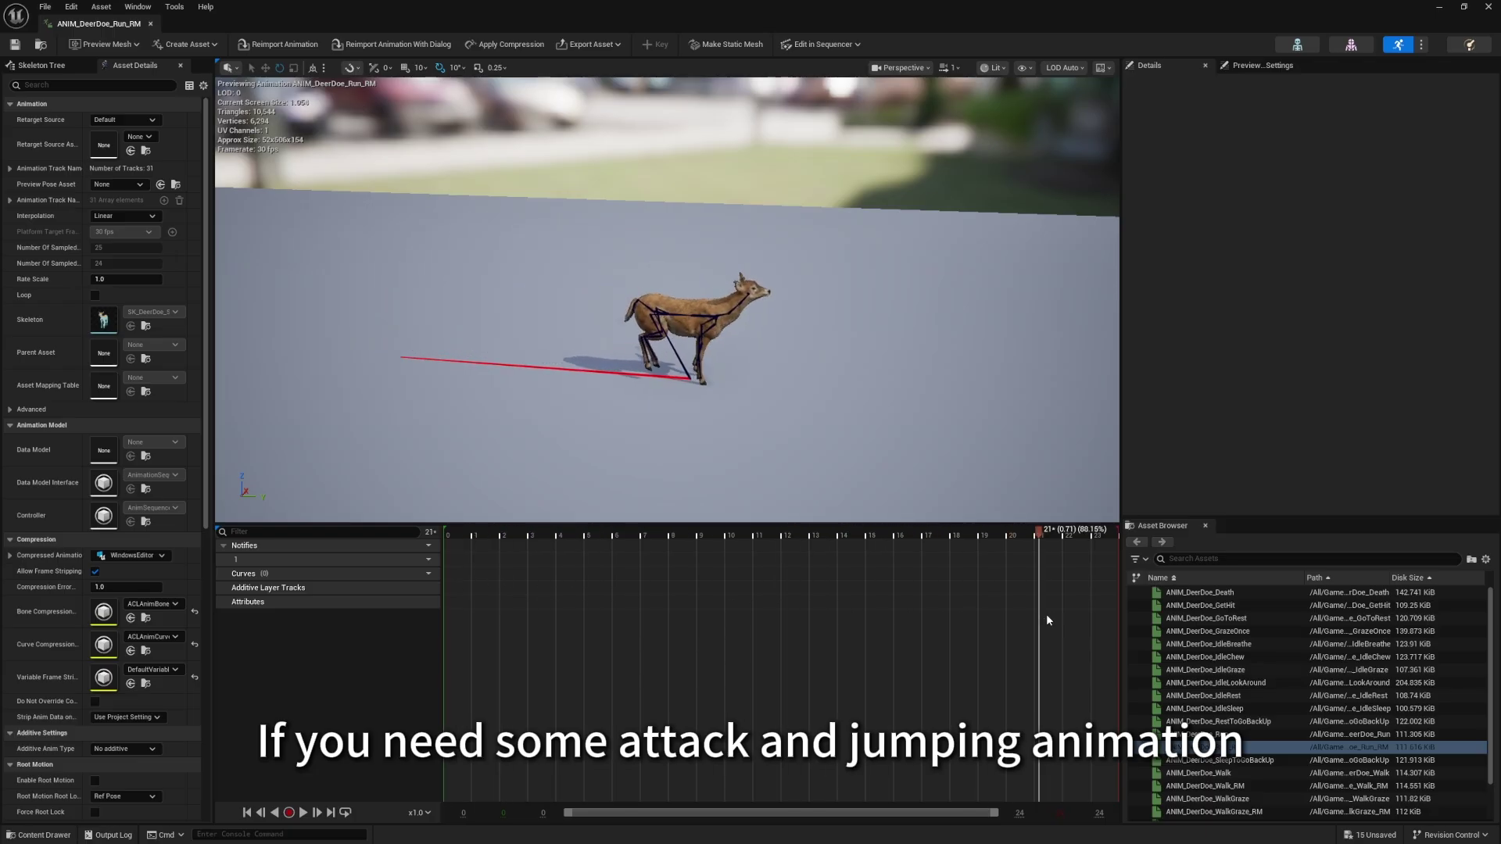
# Preview ANIM_DeerDoe_Run_RM, assign it to the deer's animation section in Sequencer and scrub the opening frames to compare deer and human.
pyautogui.moveTo(452, 592); pyautogui.dragTo(573, 591)
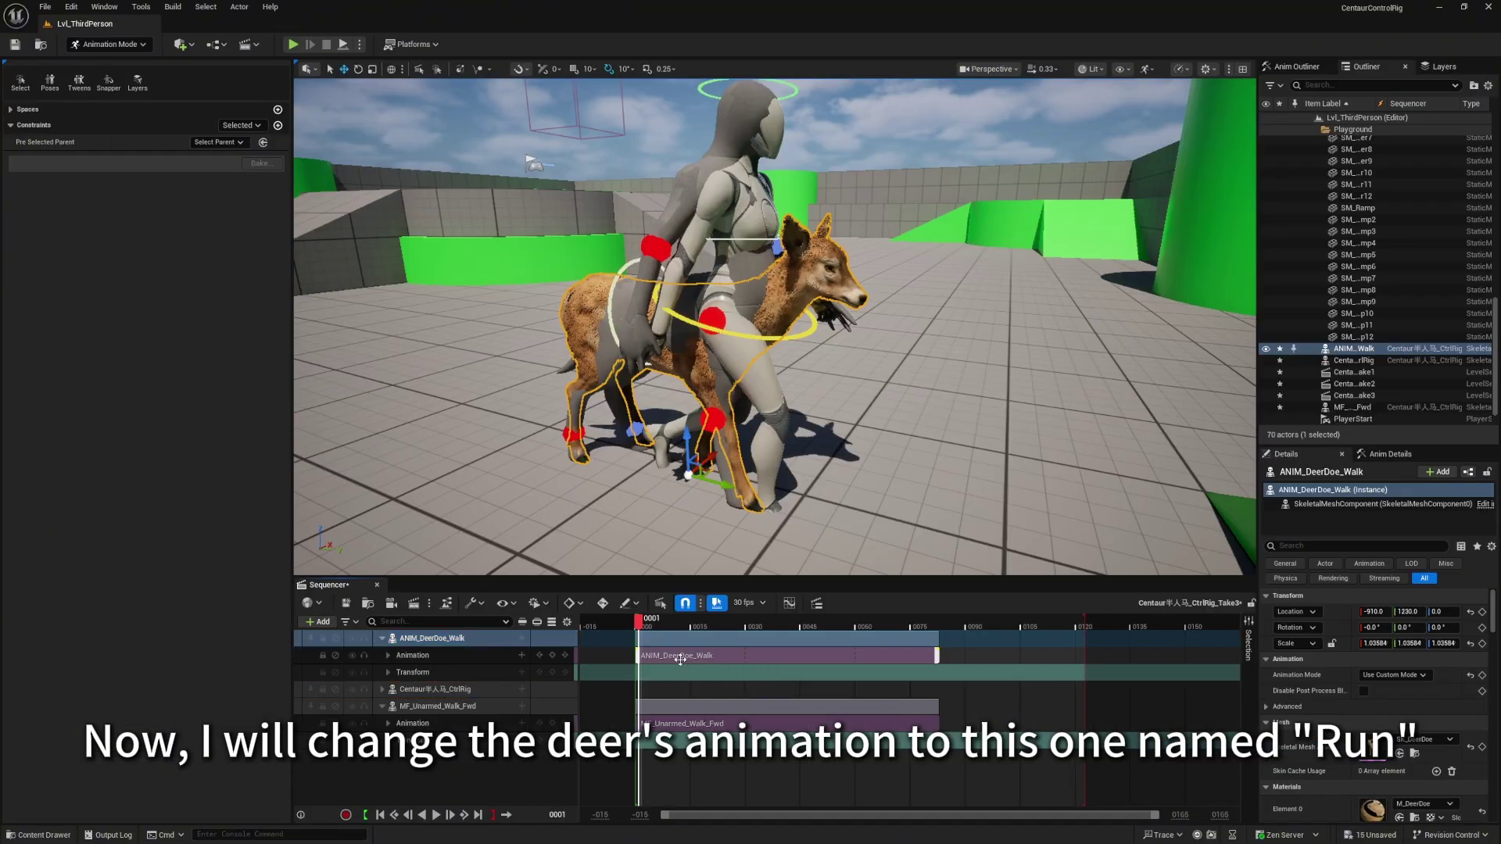
pyautogui.rightClick(691, 655)
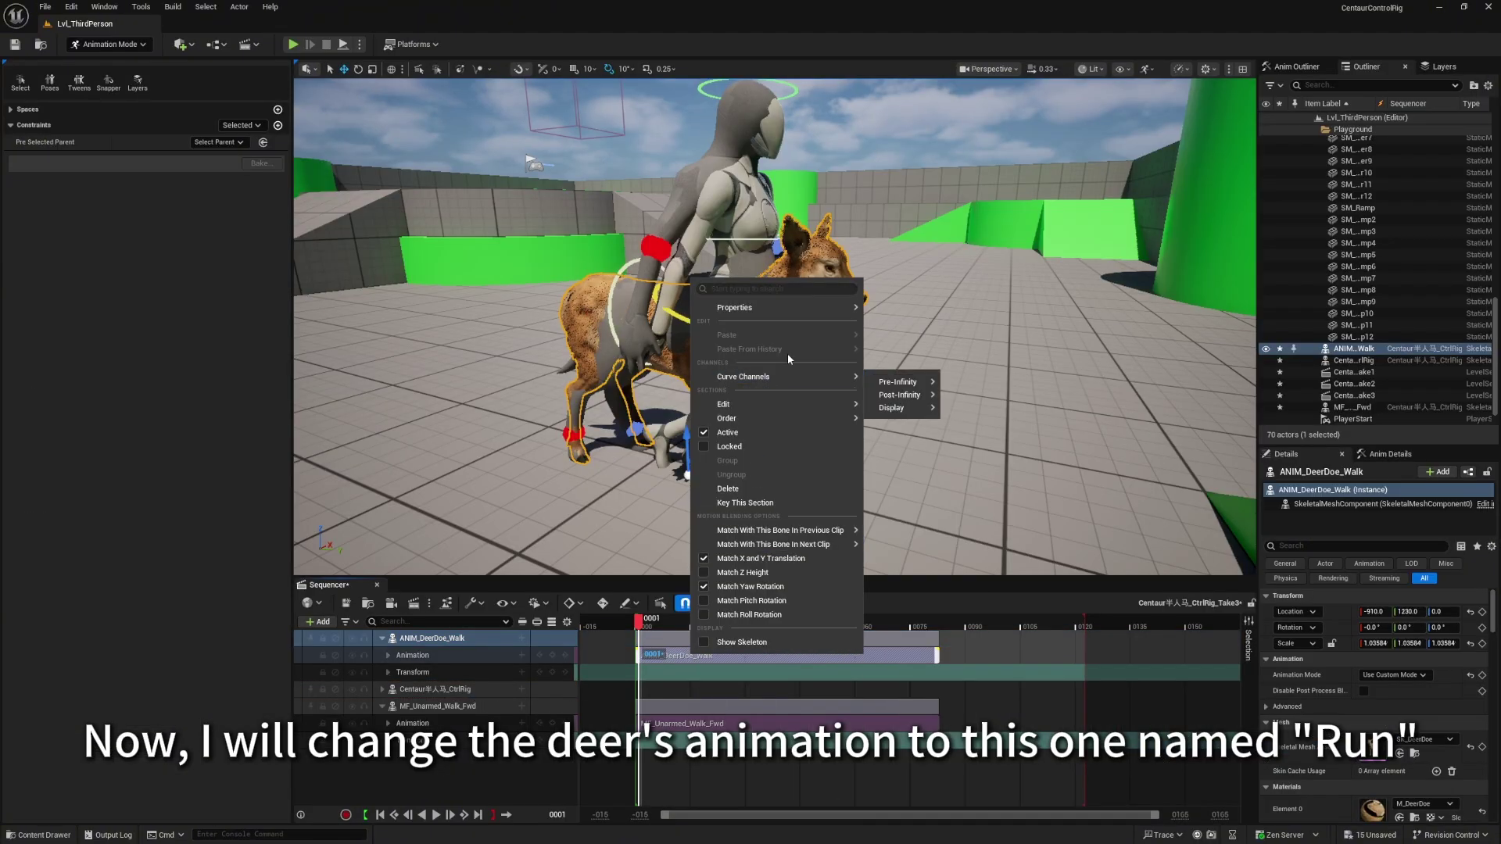
pyautogui.moveTo(782, 307)
pyautogui.click(1092, 505)
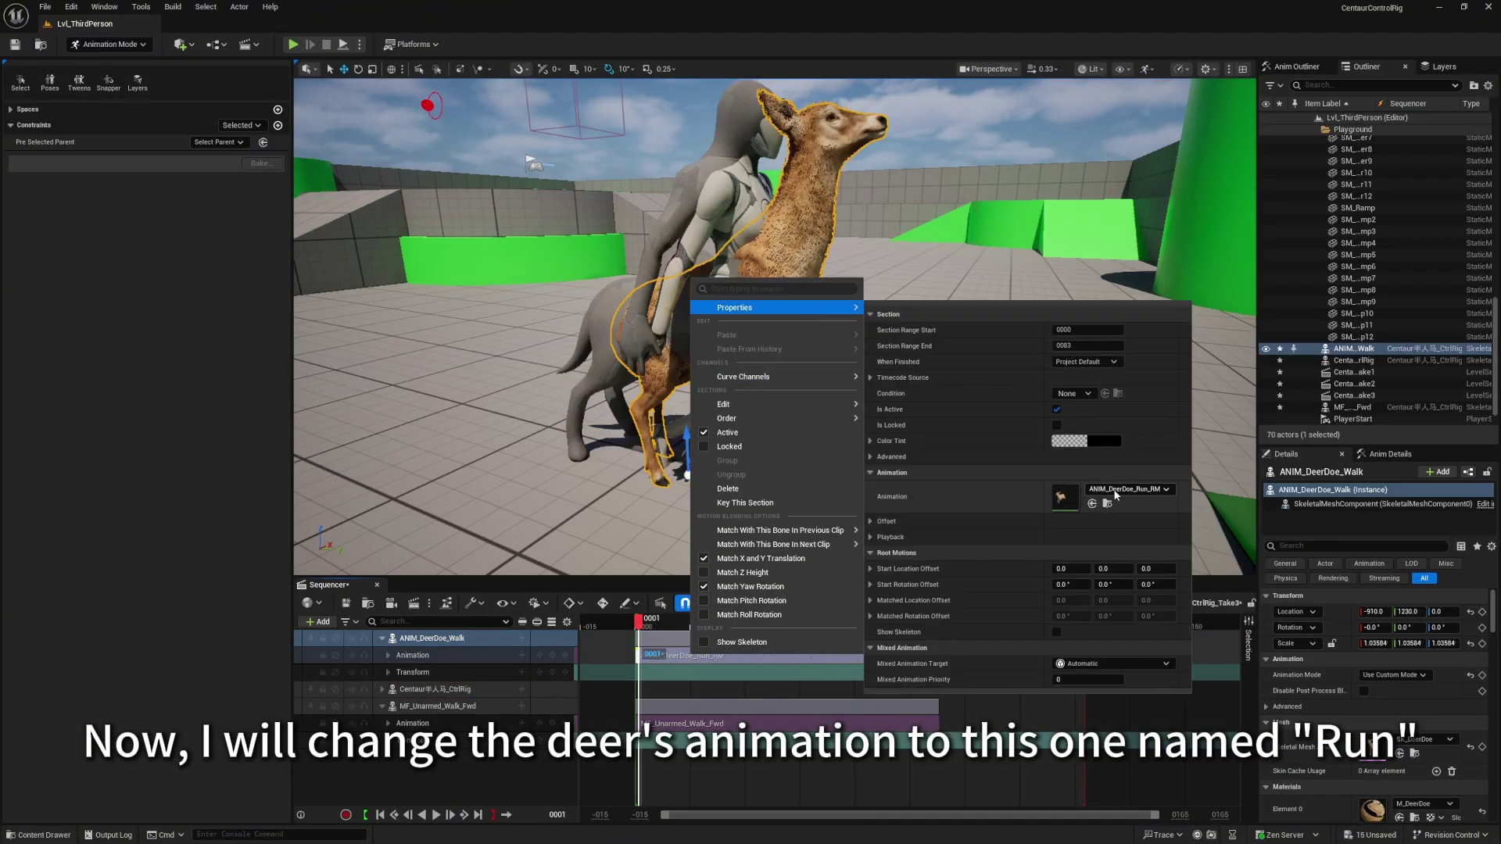
pyautogui.moveTo(640, 623); pyautogui.dragTo(651, 625)
pyautogui.moveTo(738, 527); pyautogui.dragTo(786, 508, button='right')
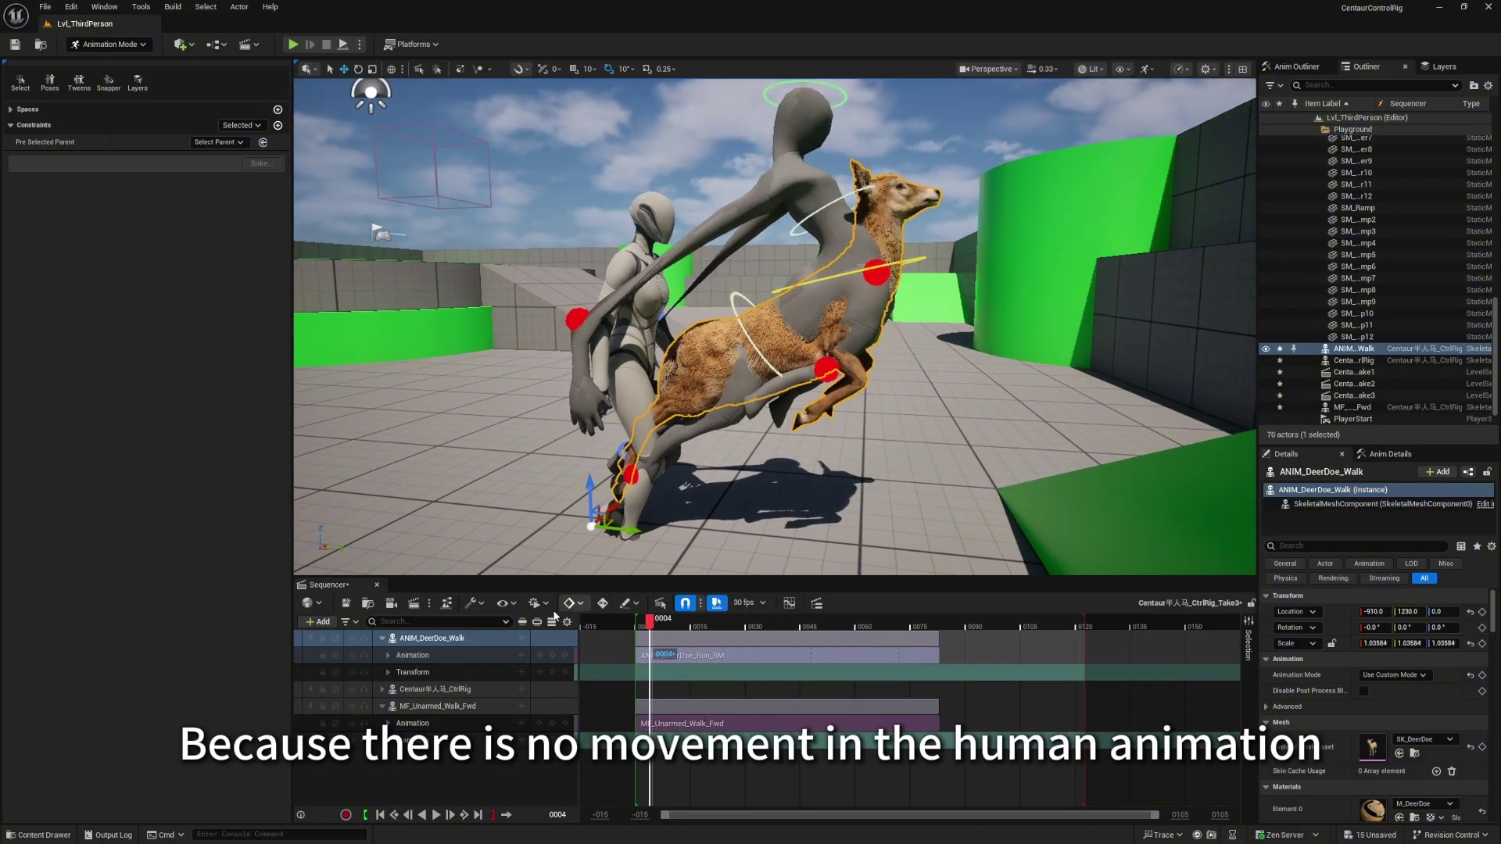
pyautogui.moveTo(648, 623); pyautogui.dragTo(660, 623)
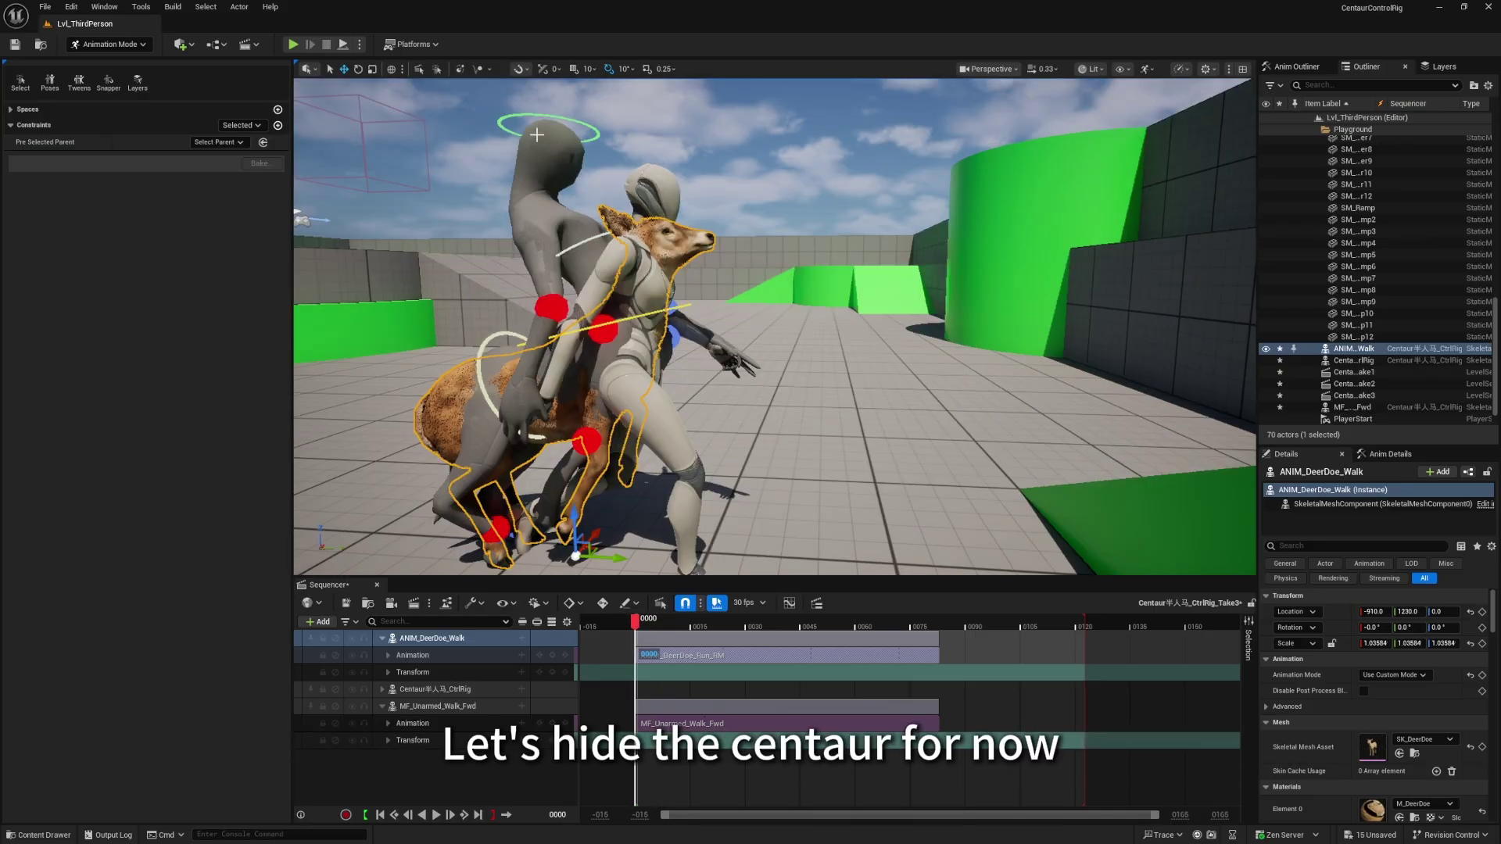
# Select the centaur in the level and hide it so only the deer and the human mannequin show.
pyautogui.click(543, 145)
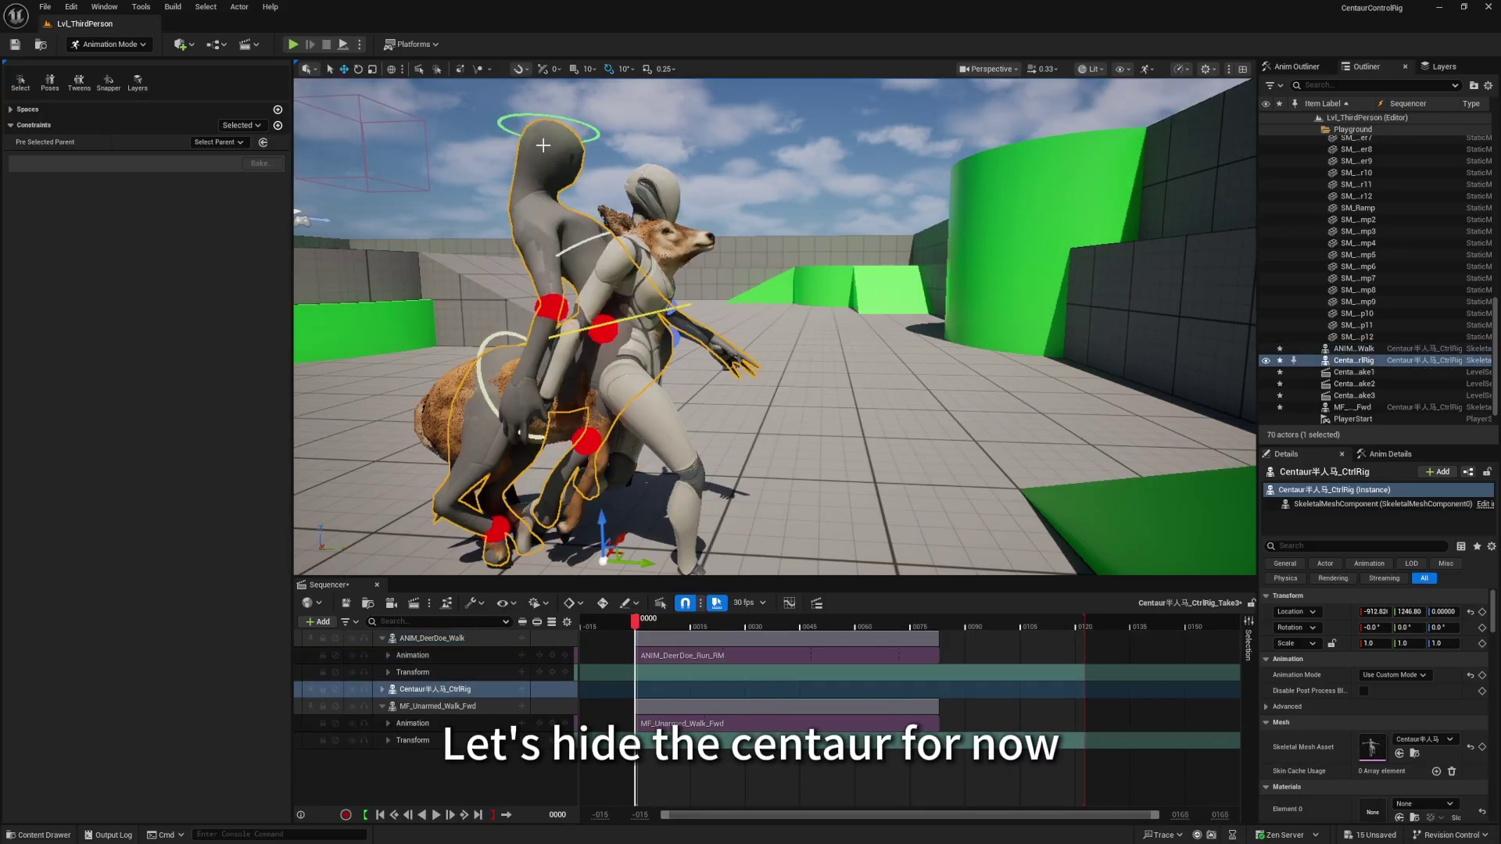
pyautogui.click(1266, 361)
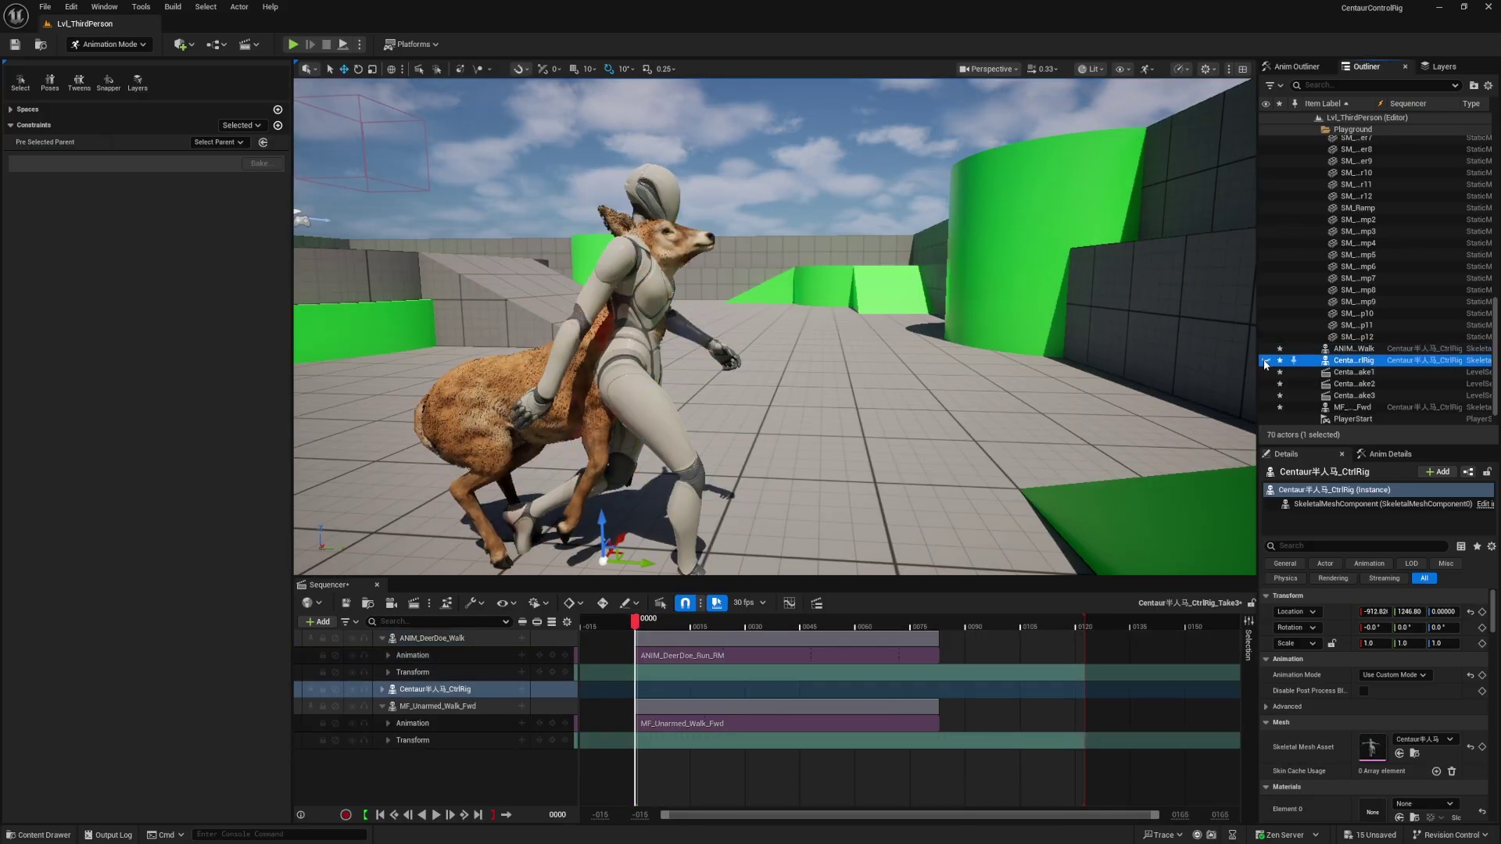
pyautogui.moveTo(666, 354); pyautogui.dragTo(666, 354, button='right')
# Assign ANIM_DeerDoe_Walk to the deer's animation section and briefly show the hidden centaur to check how deer and human line up.
pyautogui.rightClick(660, 655)
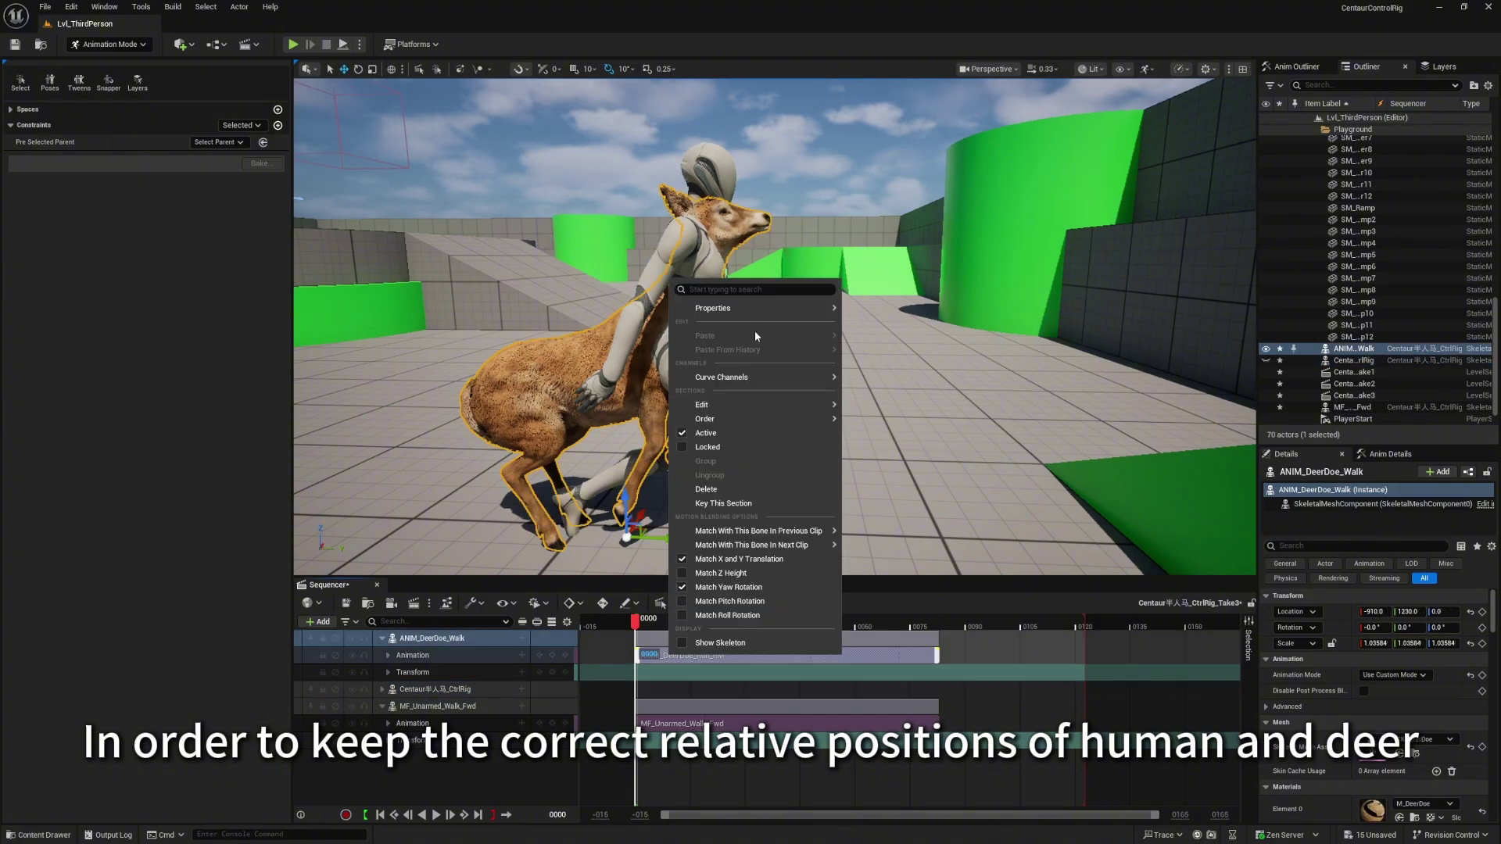
pyautogui.moveTo(789, 306)
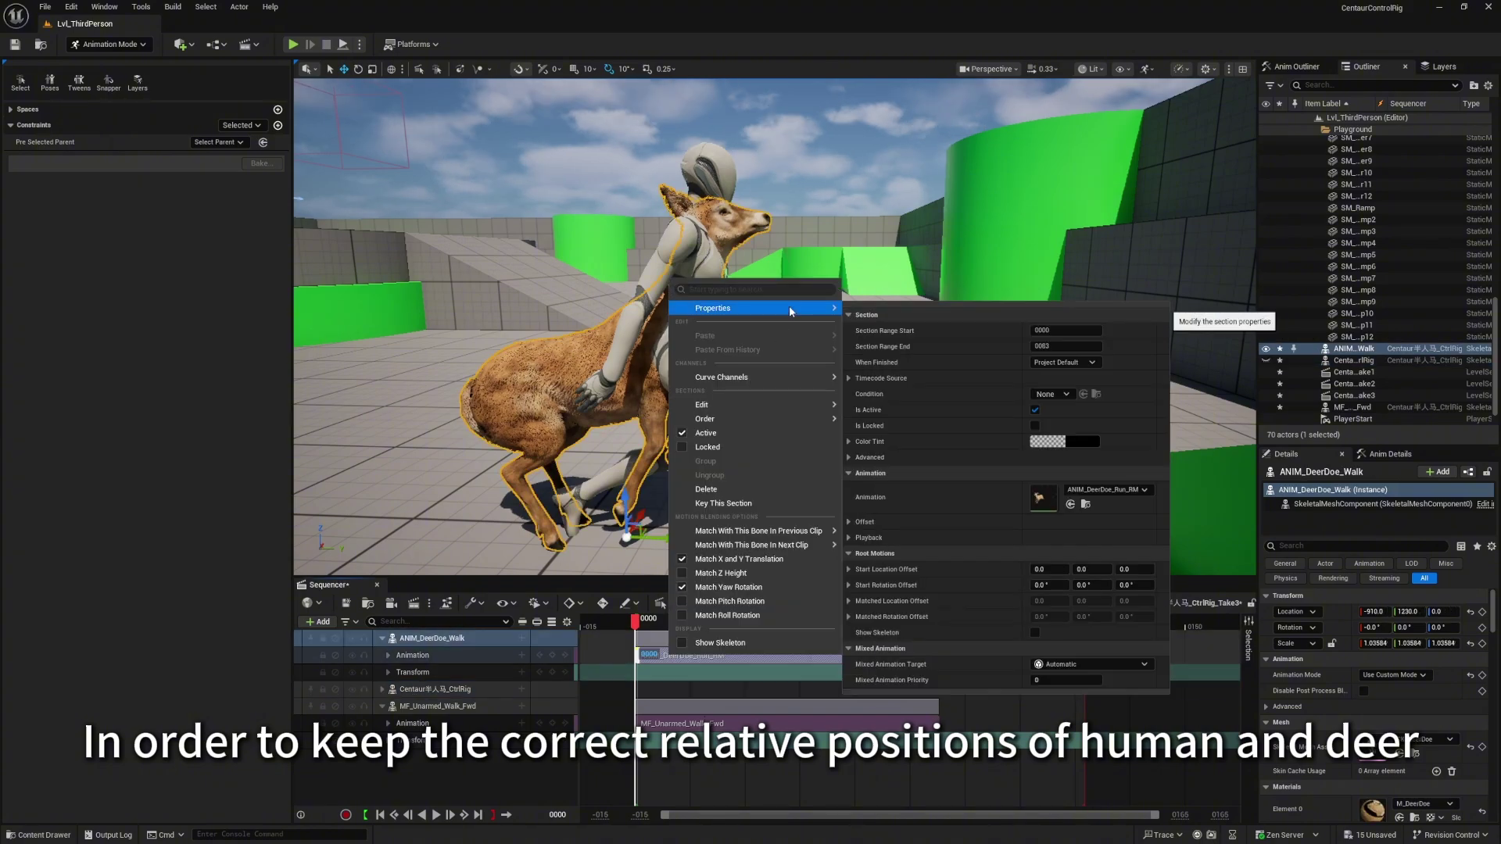
pyautogui.click(1118, 490)
pyautogui.write('walk')
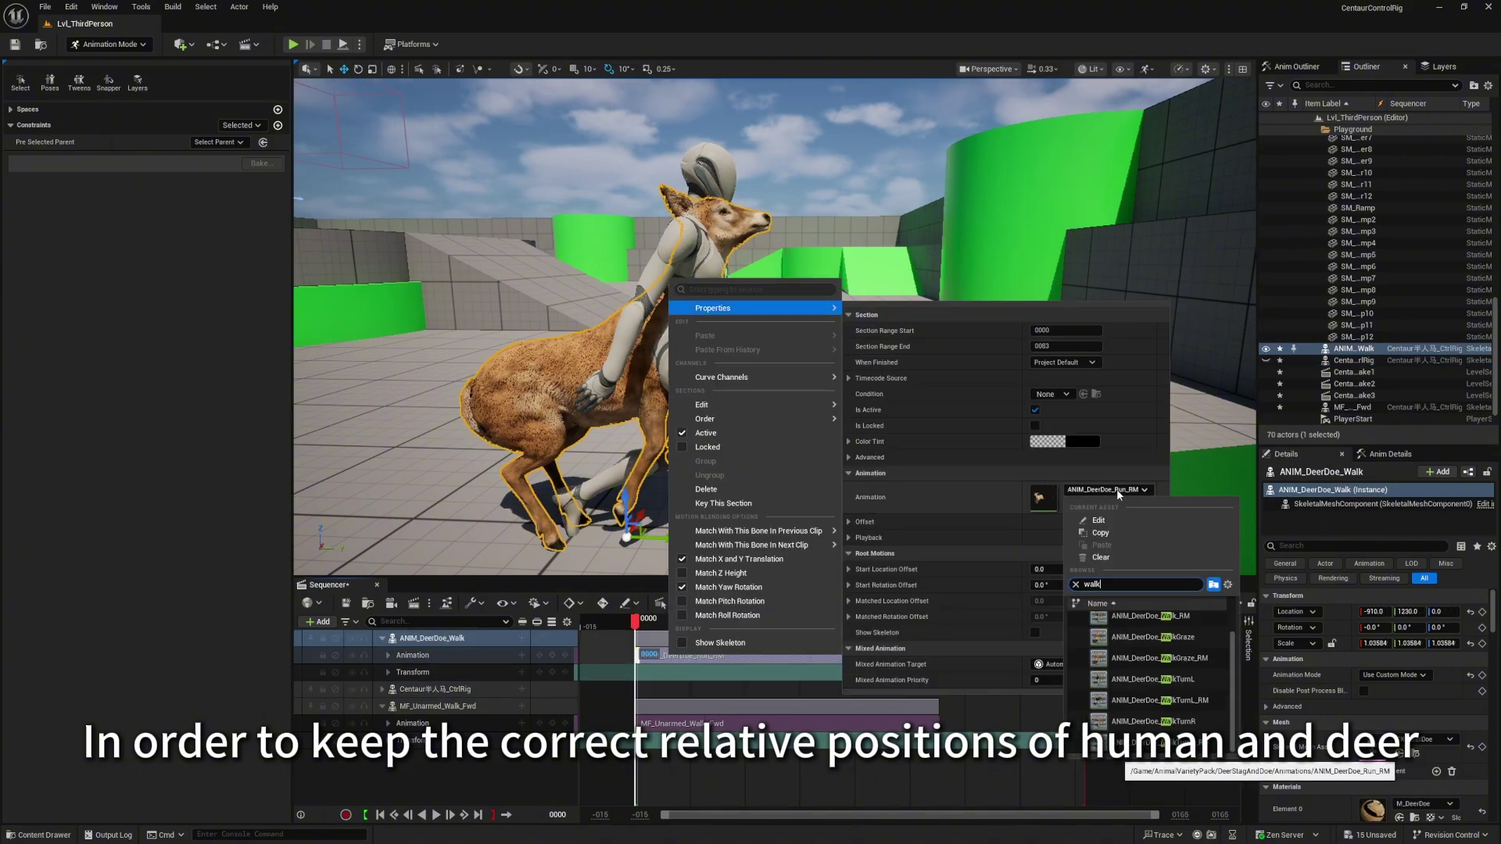
pyautogui.scroll(2, 1207, 682)
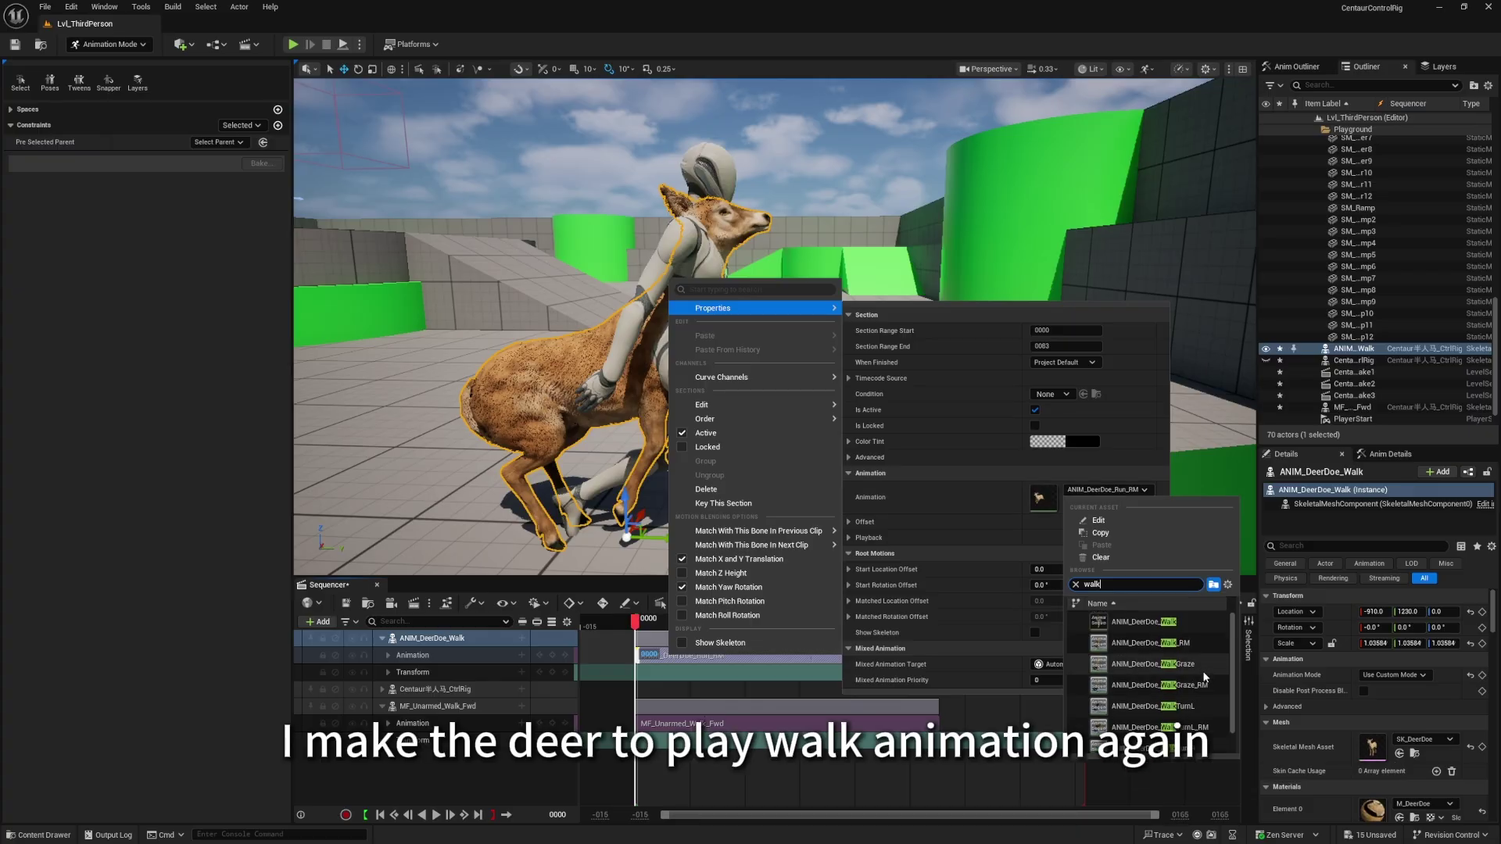
pyautogui.click(1144, 621)
pyautogui.press('Escape')
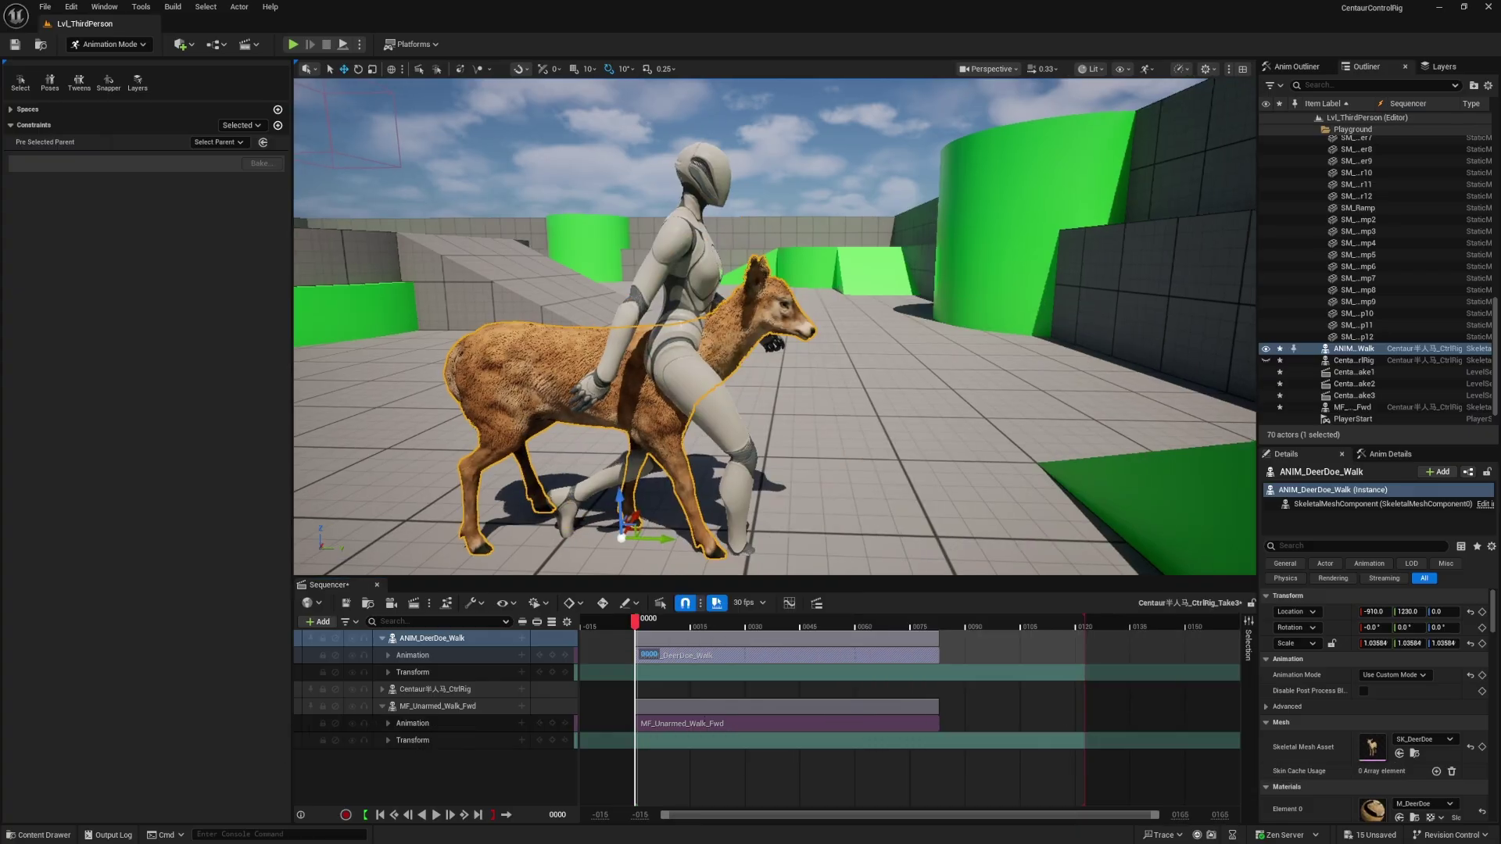
pyautogui.click(1267, 361)
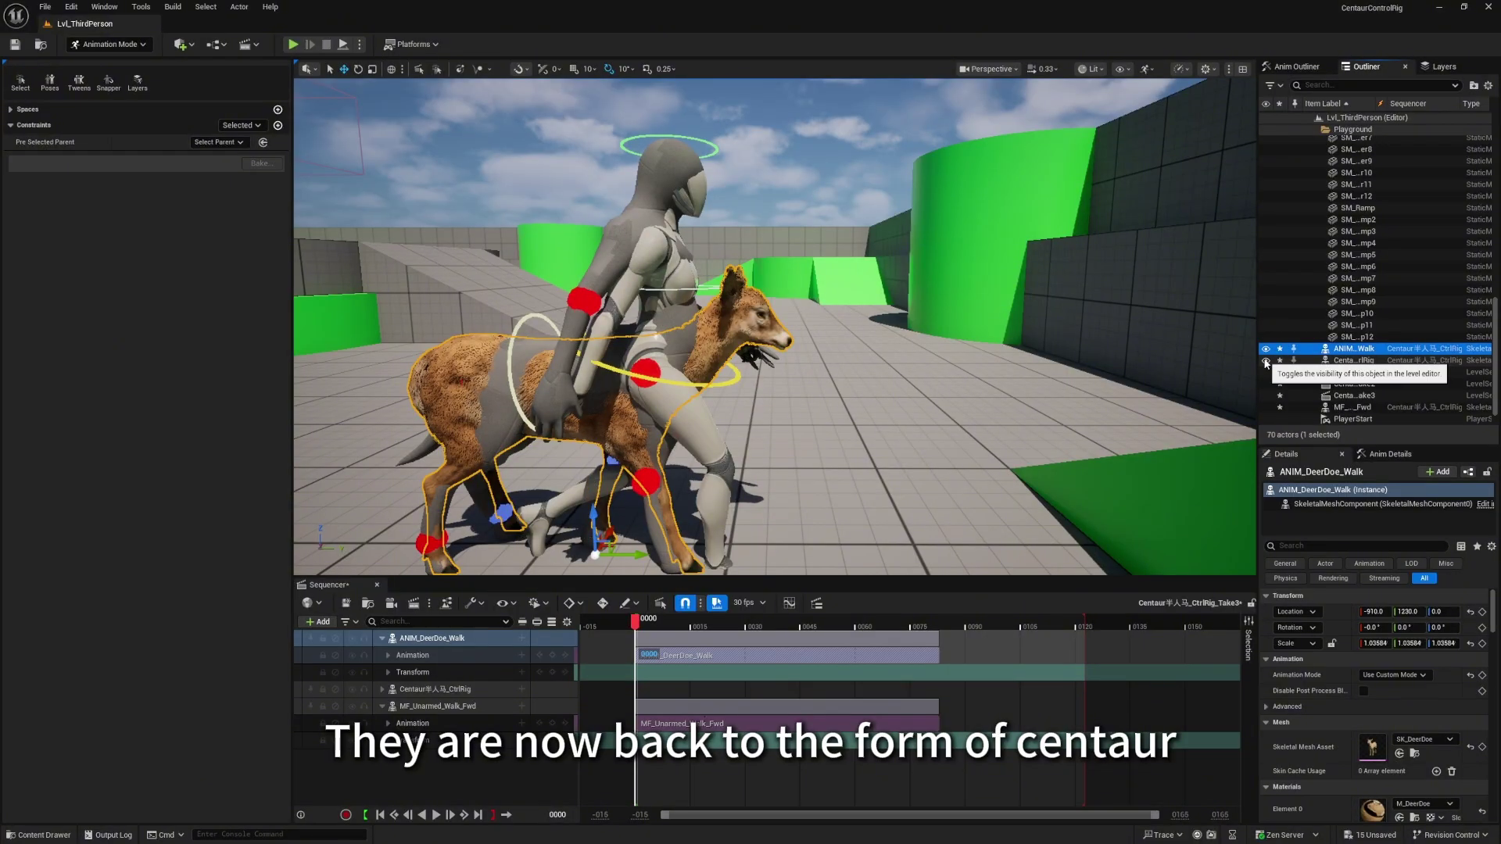
pyautogui.click(1267, 361)
# Parent-constrain the MF_Unarmed_Walk_Fwd human to the deer's DeerDoe_-Neck bone, test it by moving the deer and undo that move.
pyautogui.click(442, 706)
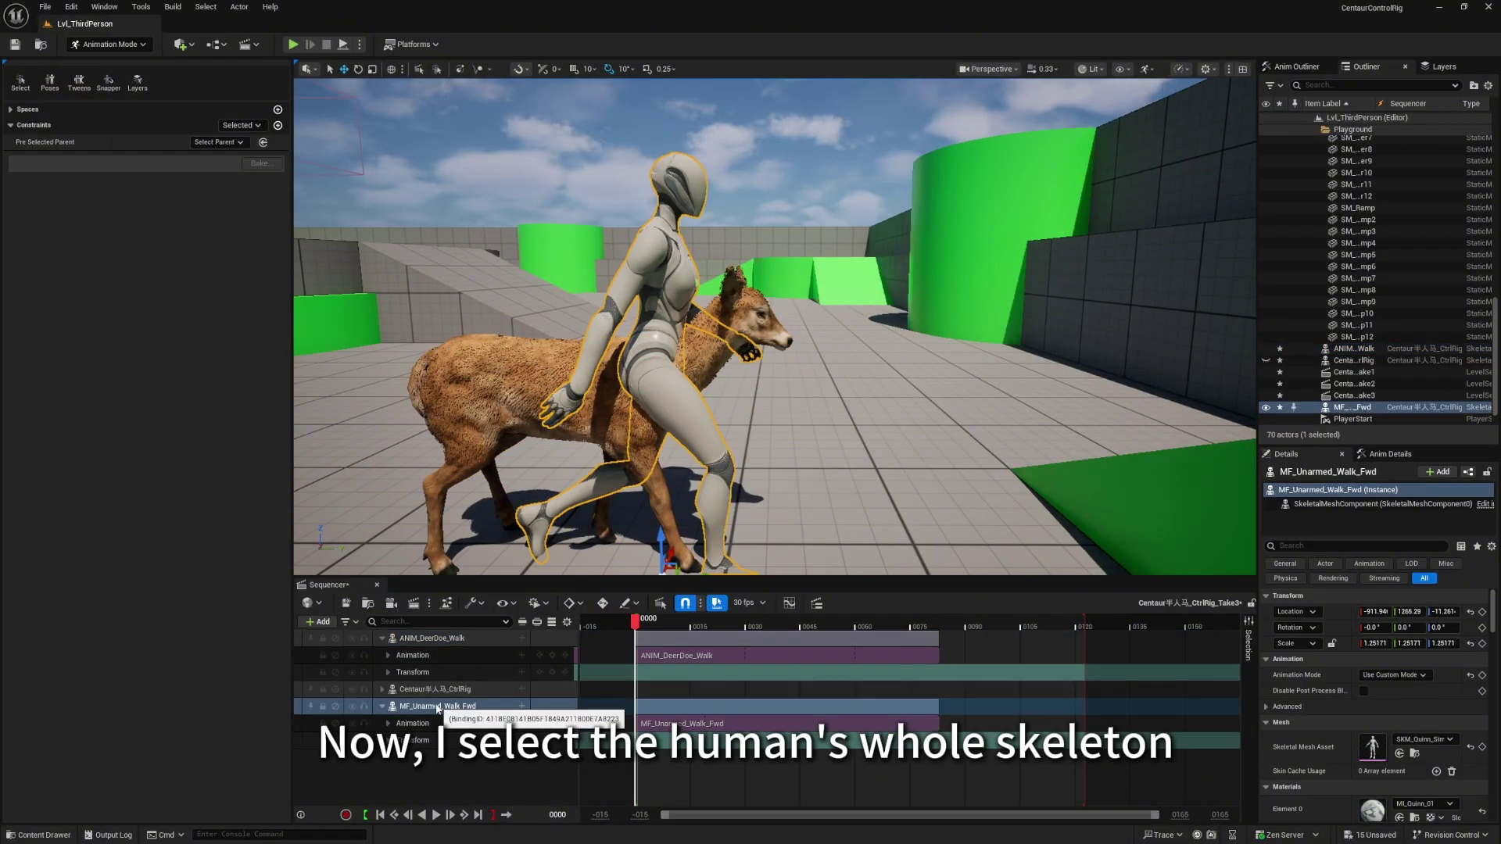
pyautogui.click(279, 126)
pyautogui.click(313, 210)
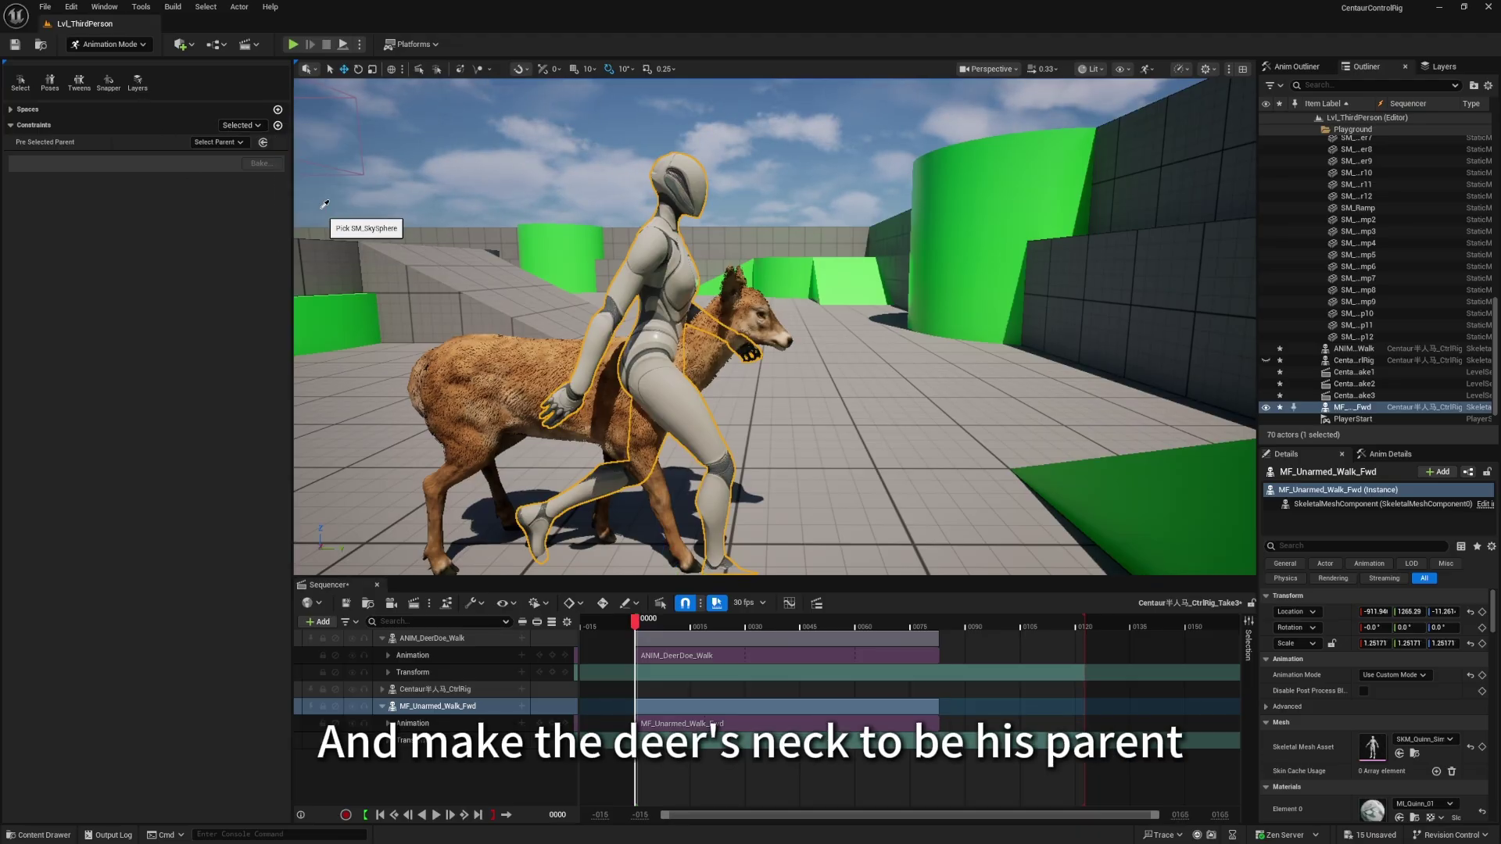
pyautogui.click(705, 338)
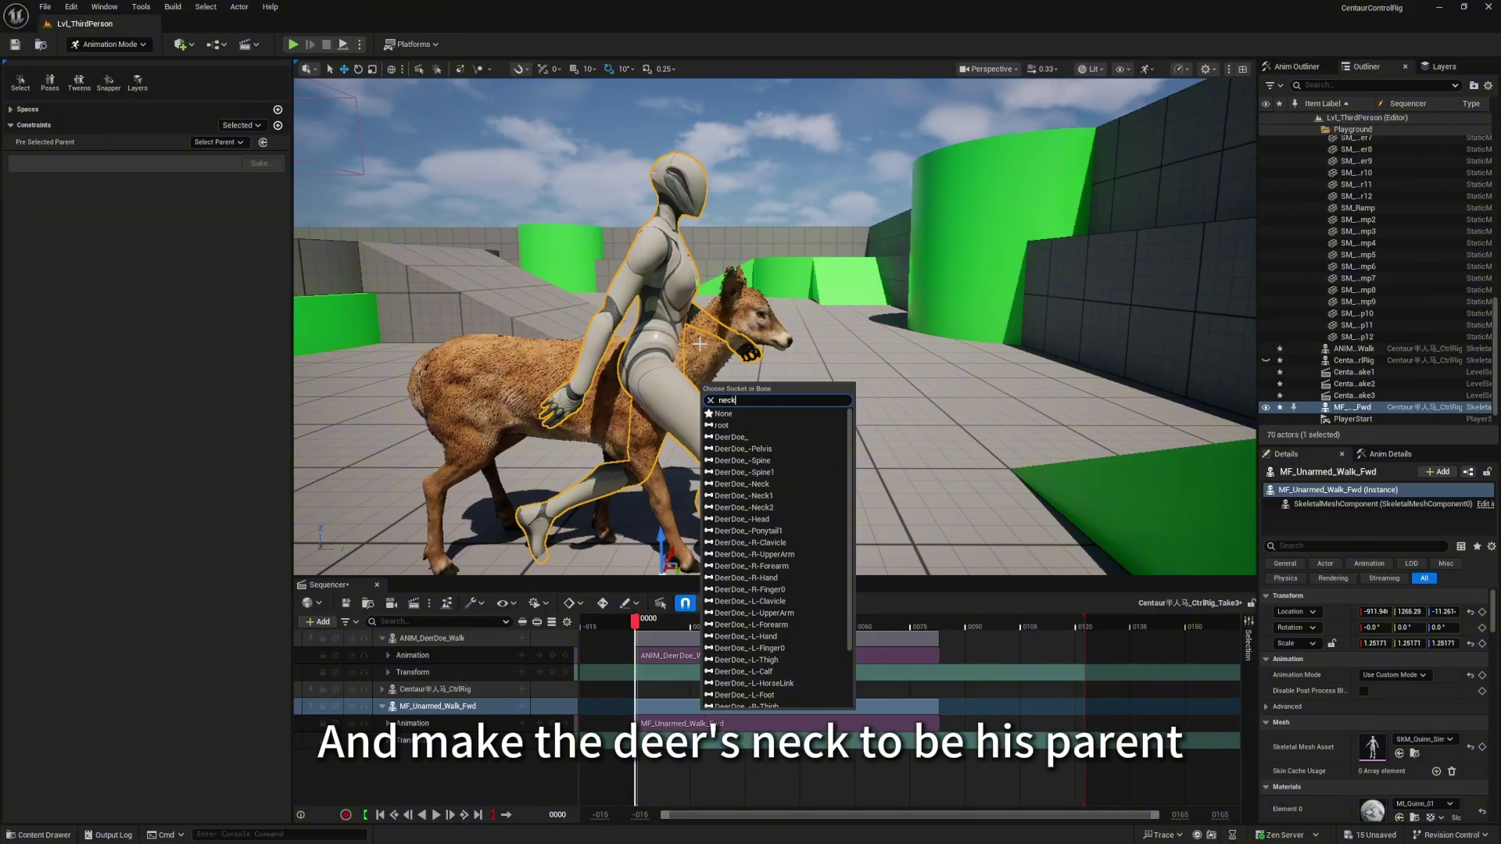
pyautogui.click(747, 414)
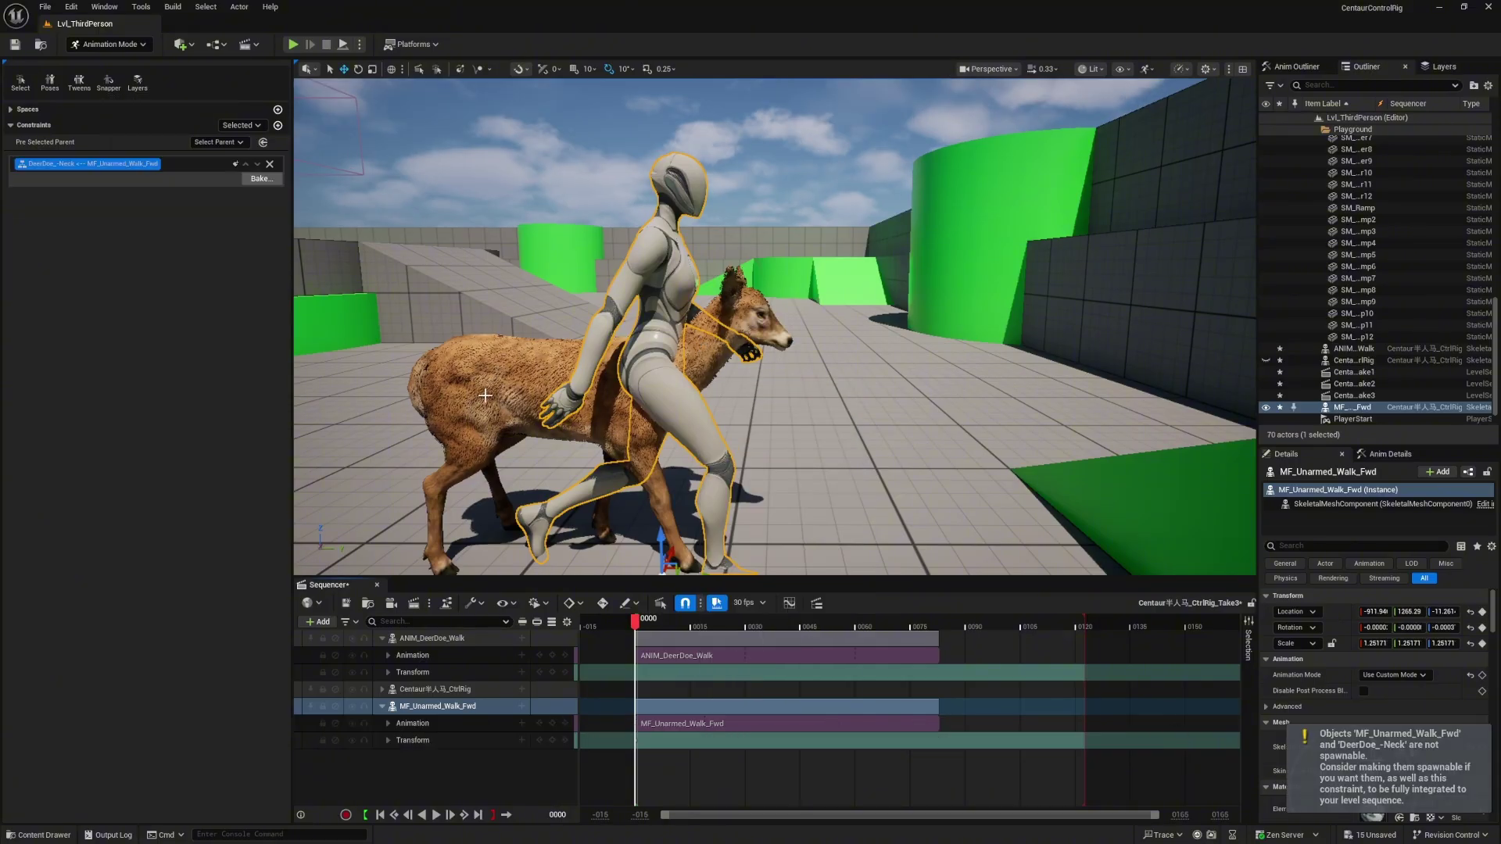
pyautogui.moveTo(634, 553); pyautogui.dragTo(594, 553)
pyautogui.hotkey('ctrl', 'z')
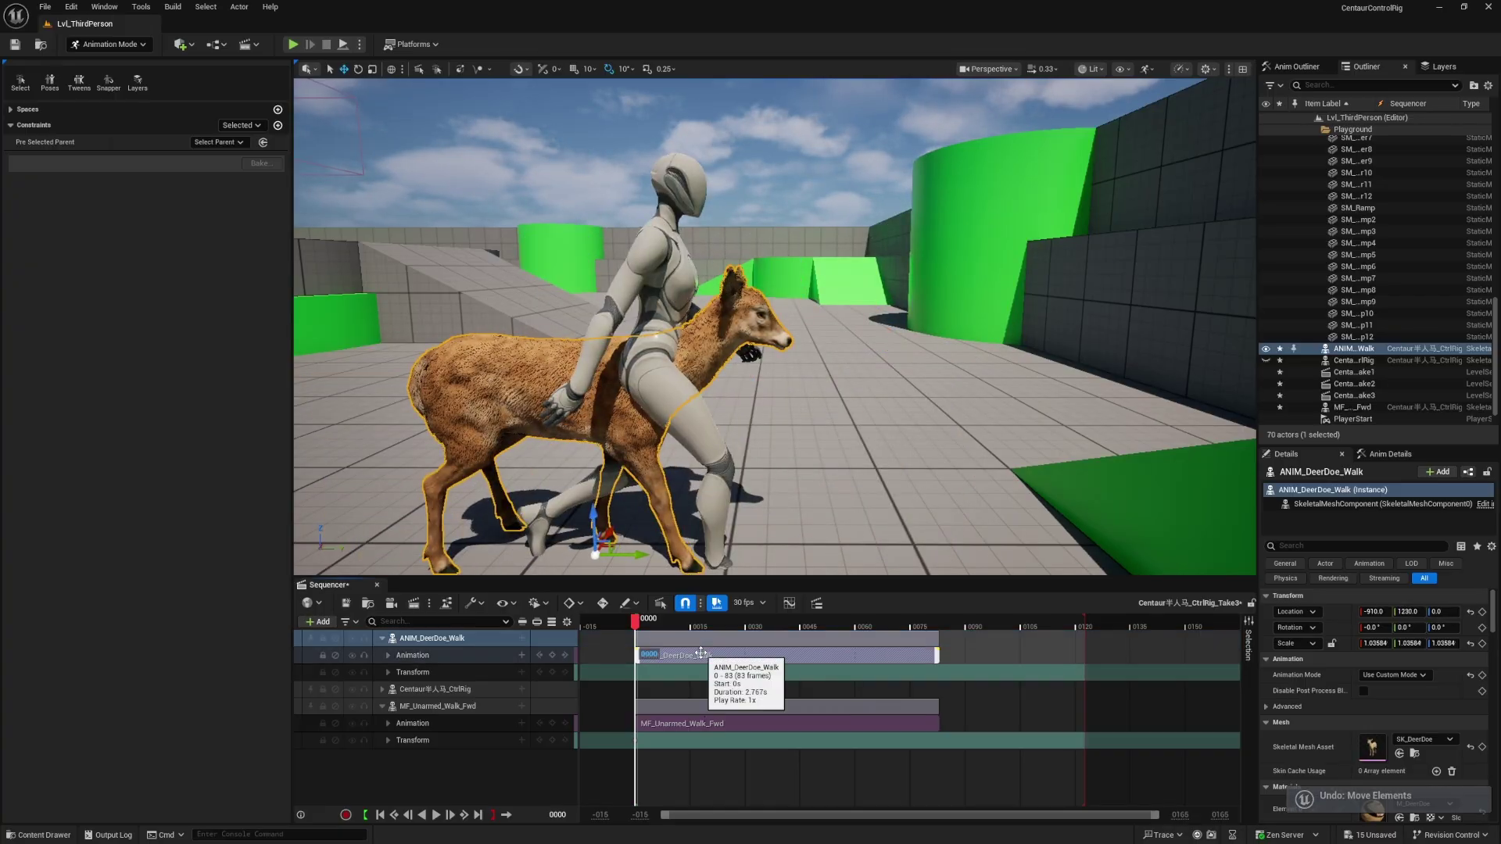
# Assign ANIM_DeerDoe_Run_RM to the deer's animation section and scrub the opening frames.
pyautogui.rightClick(704, 648)
pyautogui.moveTo(781, 306)
pyautogui.click(1122, 487)
pyautogui.write('ra')
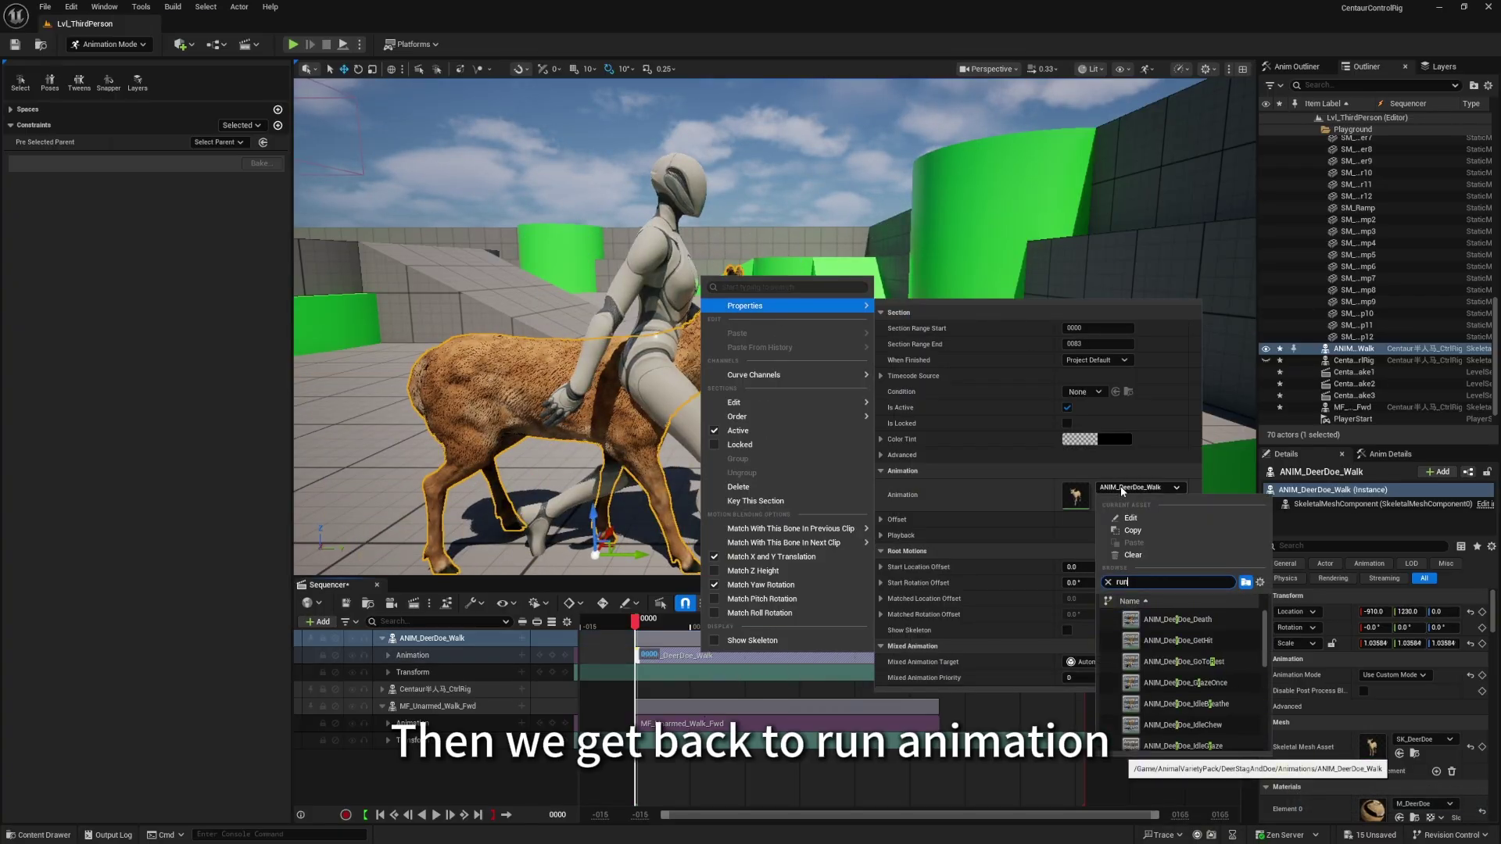
pyautogui.click(1177, 640)
pyautogui.click(1051, 312)
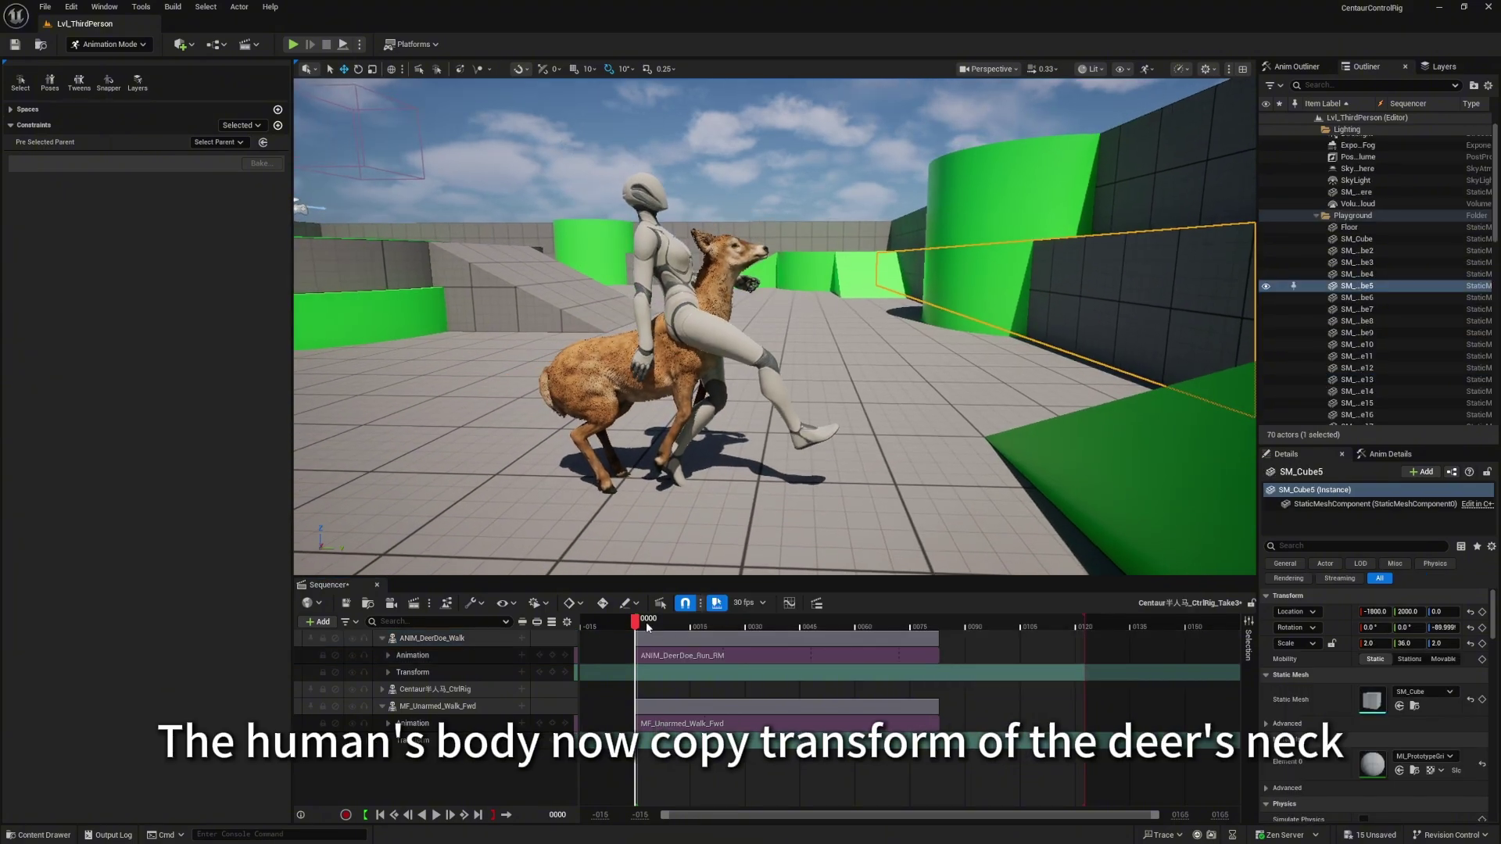
pyautogui.moveTo(648, 627)
pyautogui.mouseDown()
pyautogui.moveTo(678, 626)
pyautogui.moveTo(632, 632)
pyautogui.moveTo(704, 625)
pyautogui.moveTo(631, 624)
pyautogui.mouseUp()
# Scrub the centaur's opening frames and focus the view on its root control to examine the root motion.
pyautogui.click(469, 313)
pyautogui.press('f')
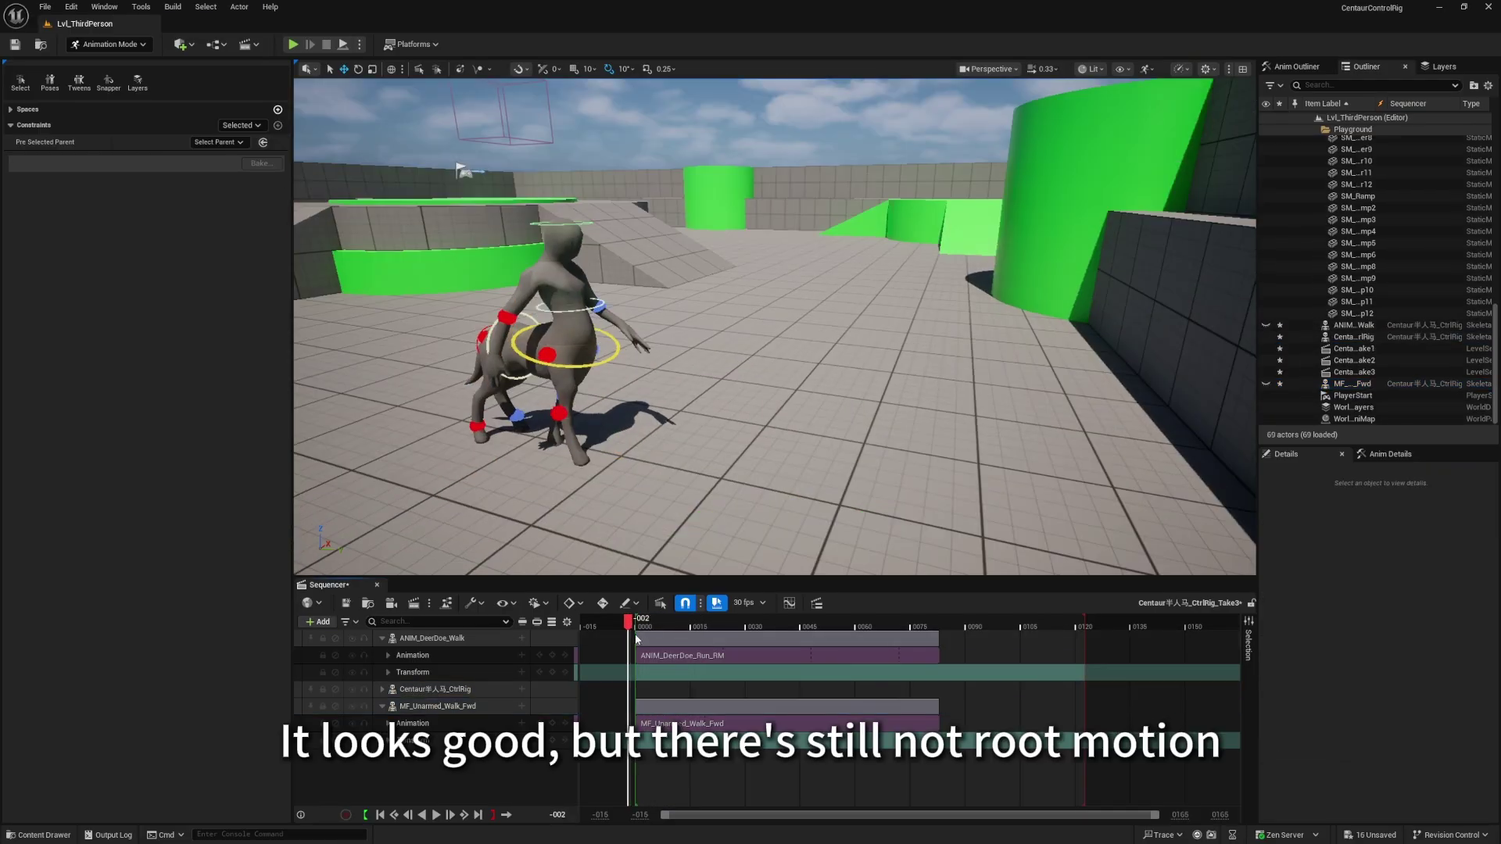
pyautogui.moveTo(634, 625)
pyautogui.mouseDown()
pyautogui.moveTo(711, 641)
pyautogui.moveTo(635, 642)
pyautogui.mouseUp()
pyautogui.click(435, 689)
pyautogui.press('f')
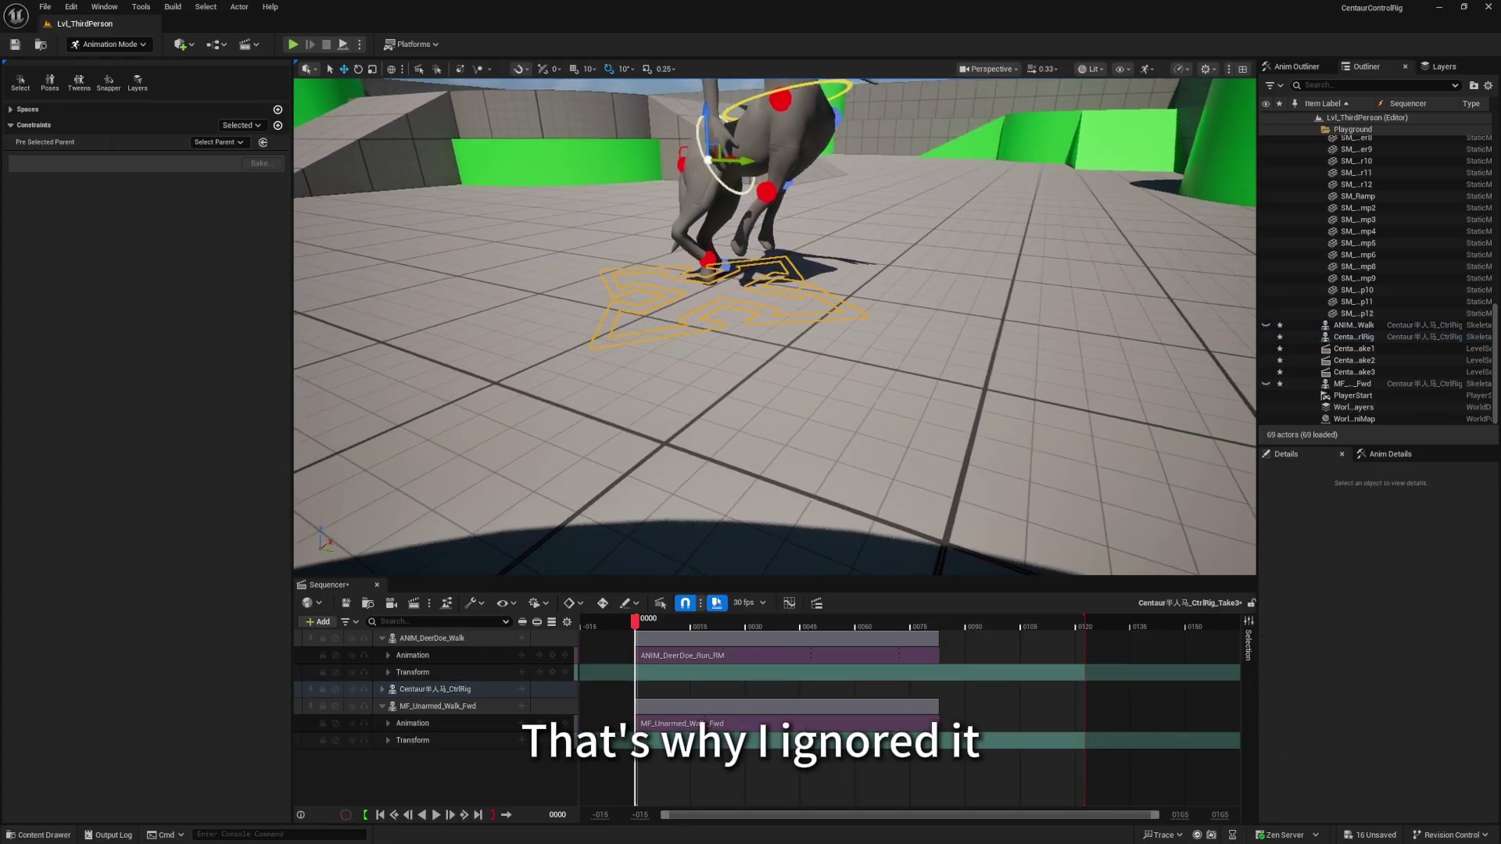
# Open the centaur's Control Rig asset and raise the root_ctrl arrow shape through its Shape Transform Z location.
pyautogui.hotkey('ctrl', 'space')
pyautogui.click(65, 553)
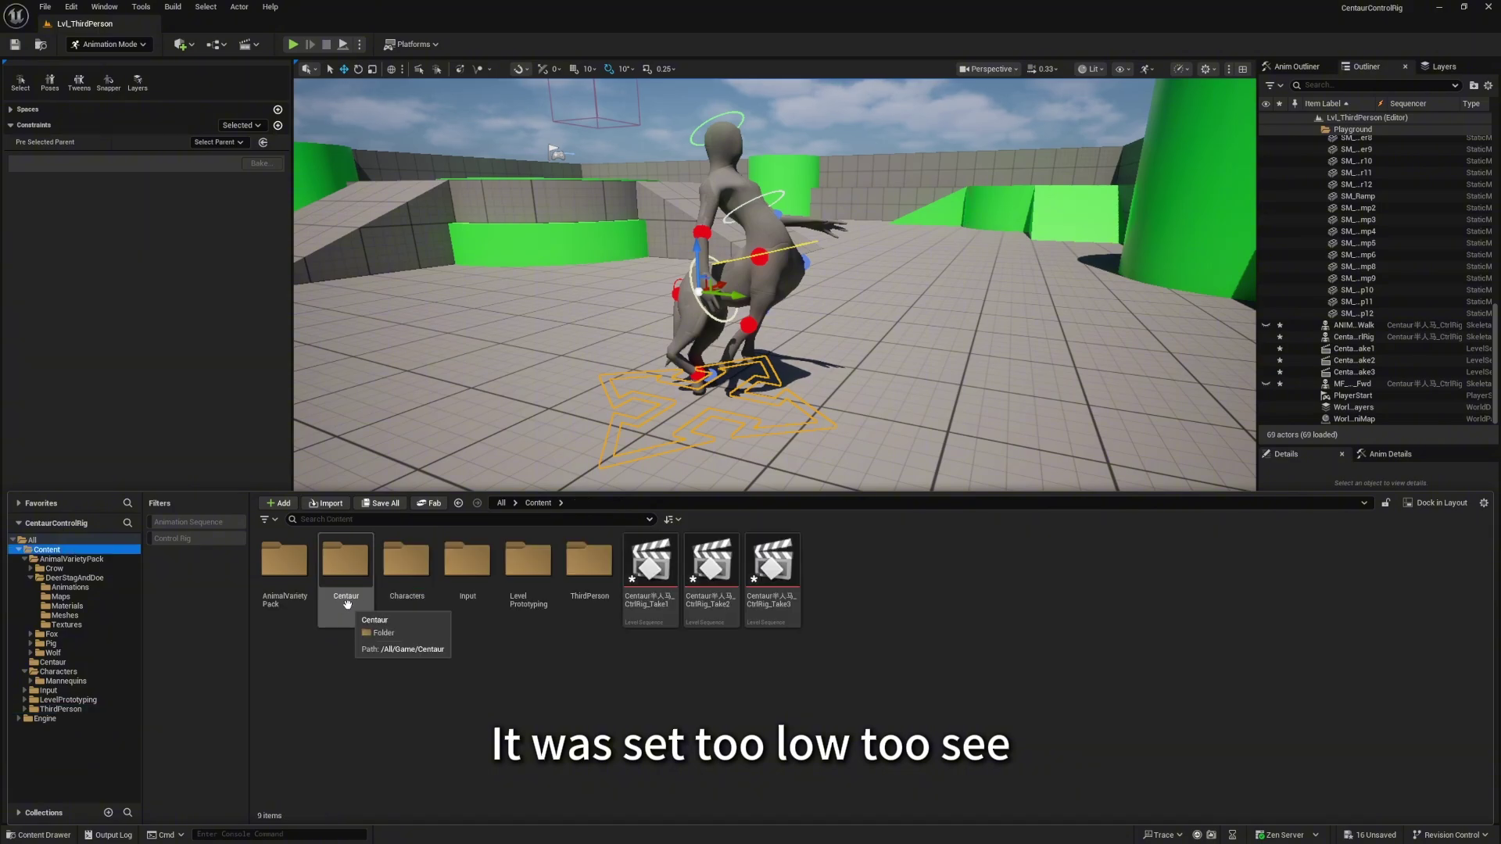
pyautogui.doubleClick(348, 567)
pyautogui.doubleClick(348, 567)
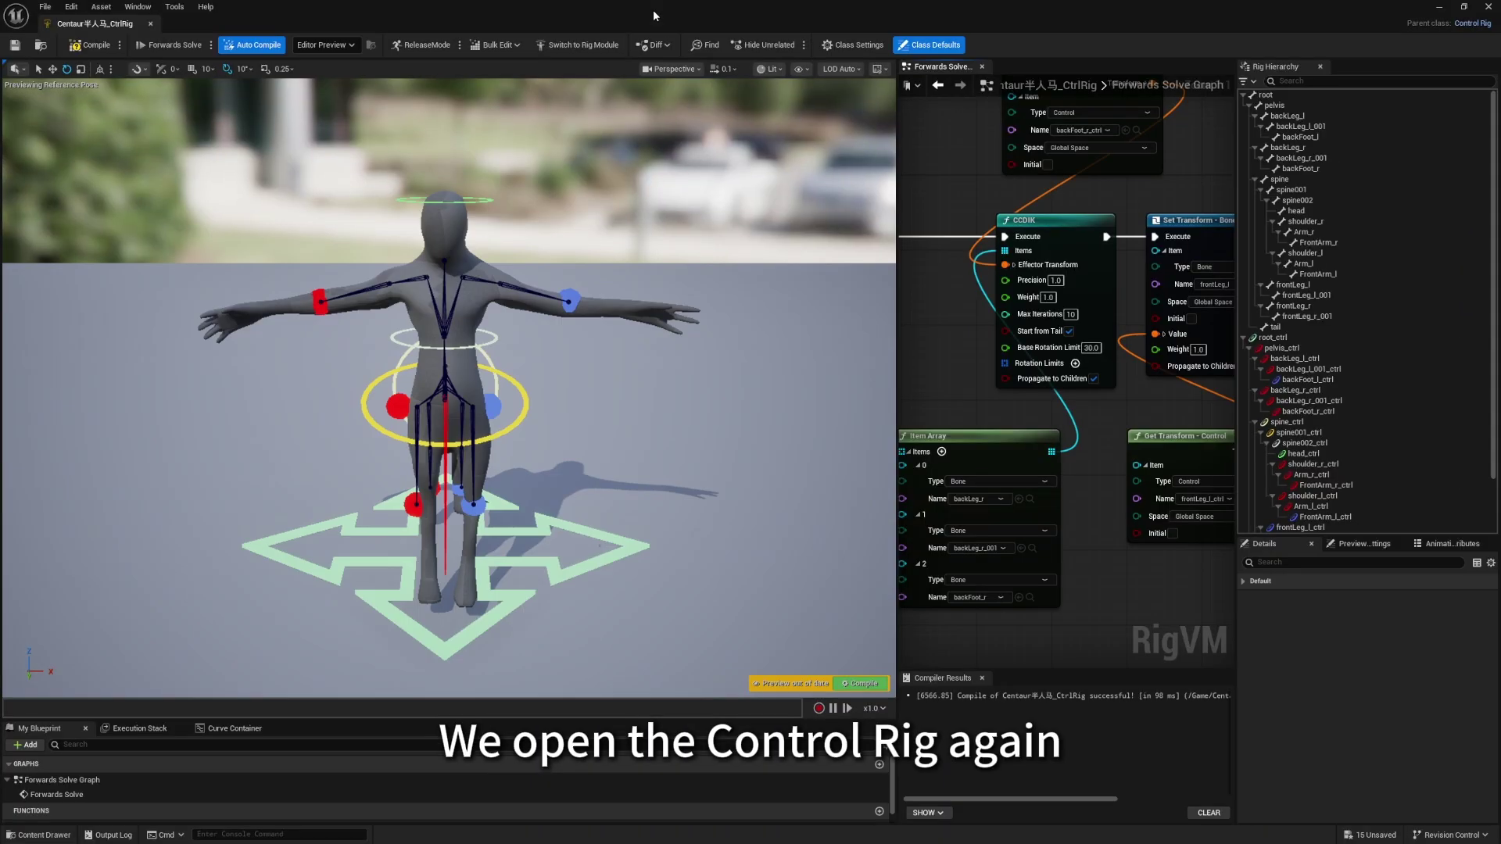
pyautogui.click(594, 532)
pyautogui.scroll(-3, 1419, 757)
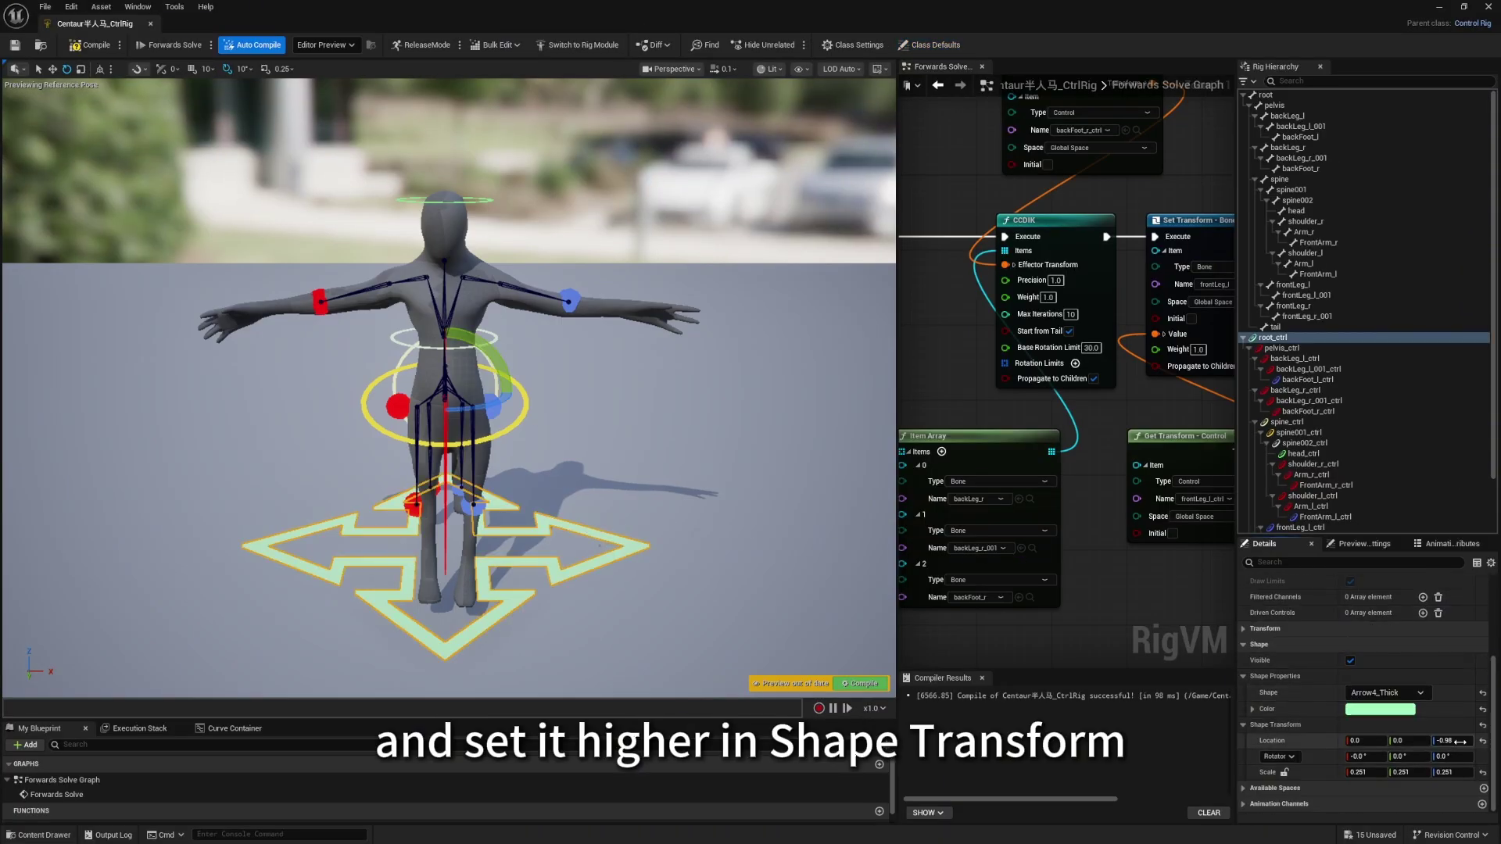
pyautogui.moveTo(1458, 741); pyautogui.dragTo(1473, 741)
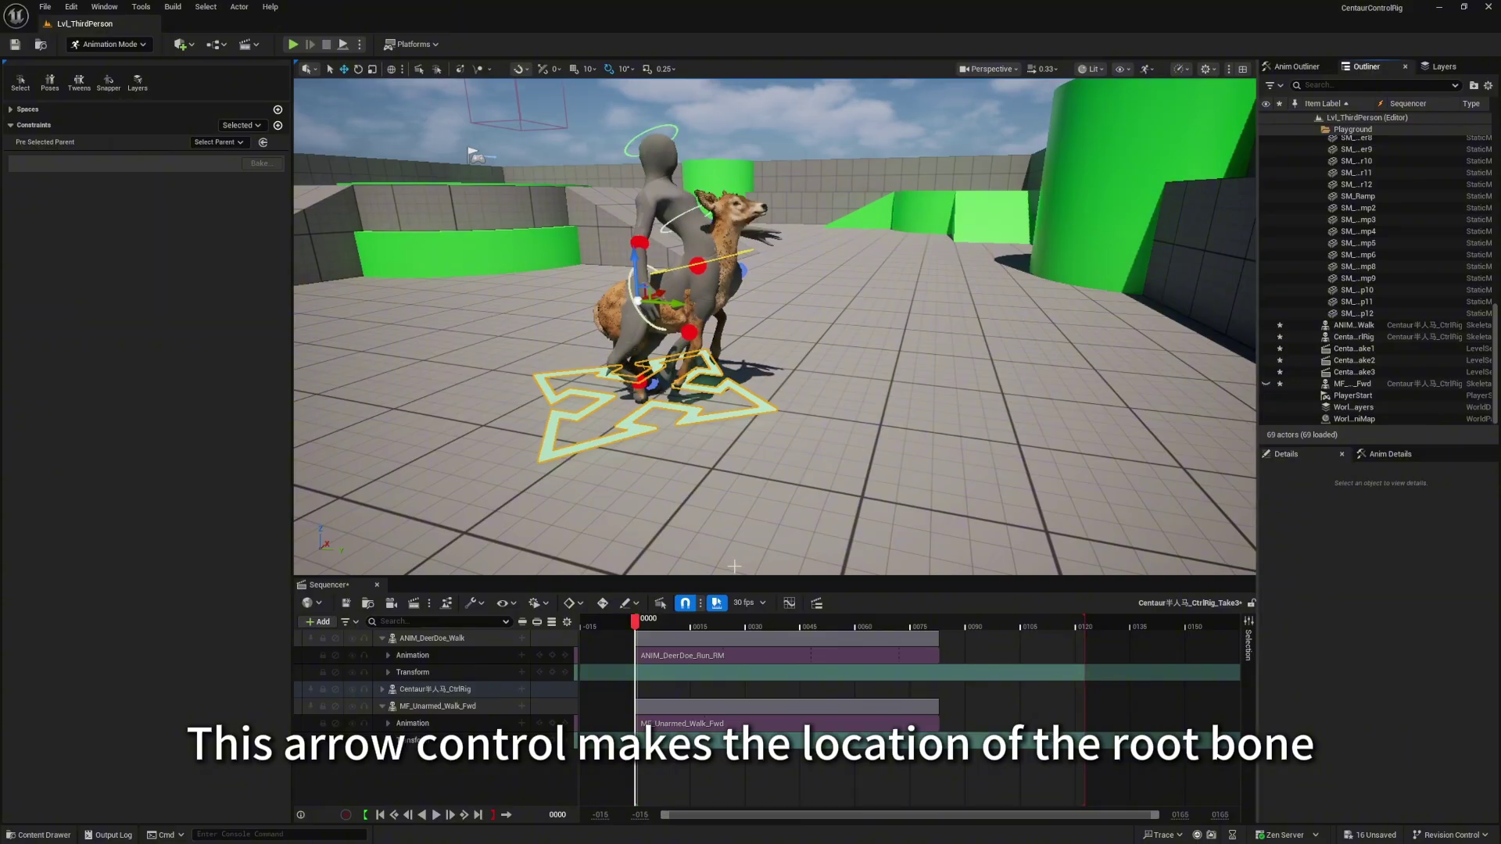
# Scrub the run in Sequencer and examine the root control's position relative to the moving centaur.
pyautogui.moveTo(650, 623); pyautogui.dragTo(661, 623)
pyautogui.moveTo(813, 125); pyautogui.dragTo(835, 118, button='right')
pyautogui.moveTo(620, 349); pyautogui.dragTo(503, 473, button='right')
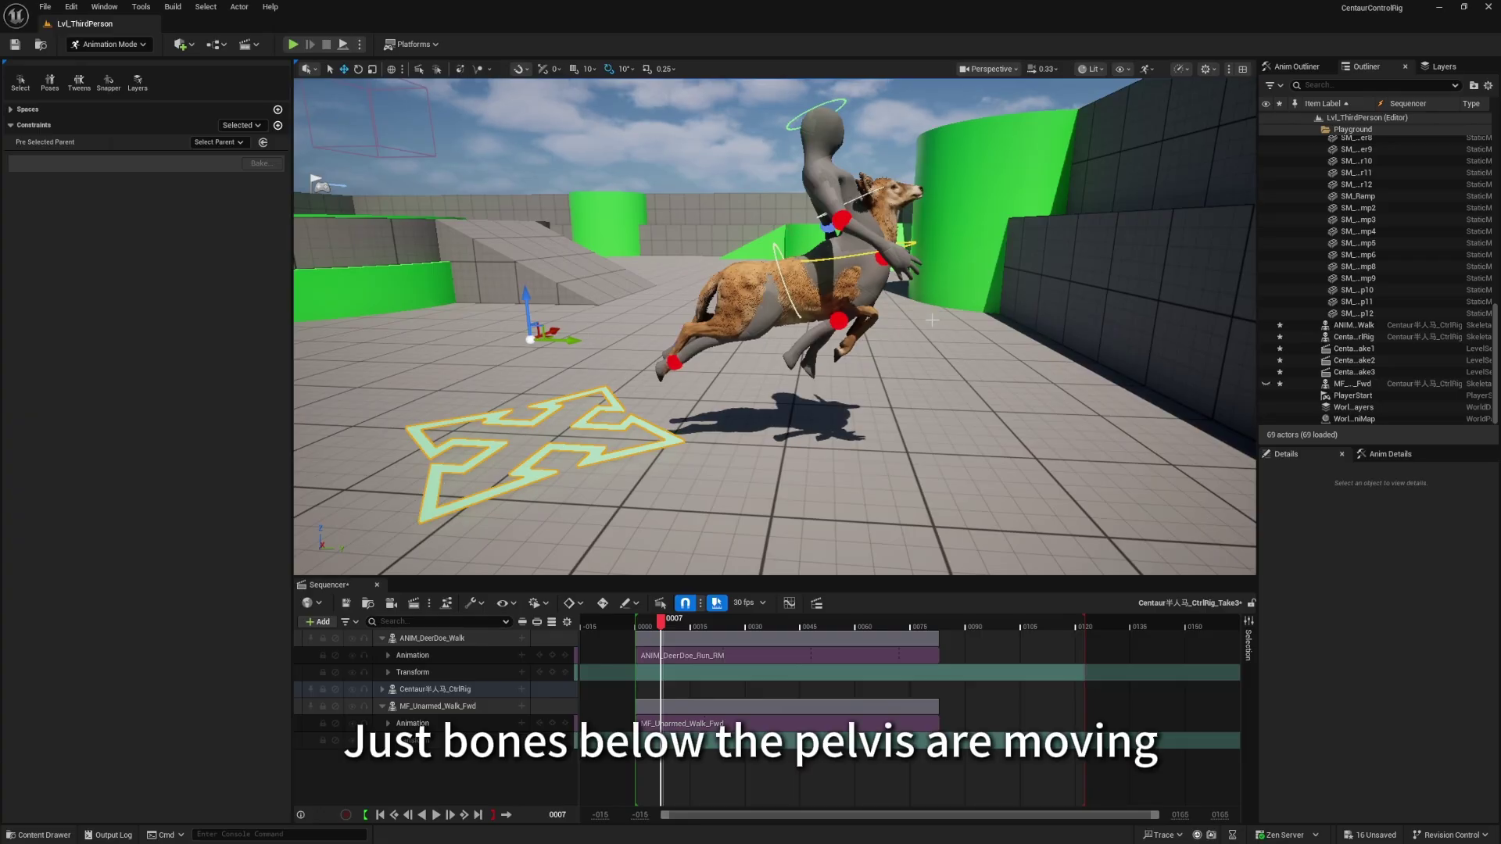
pyautogui.moveTo(659, 623); pyautogui.dragTo(700, 623)
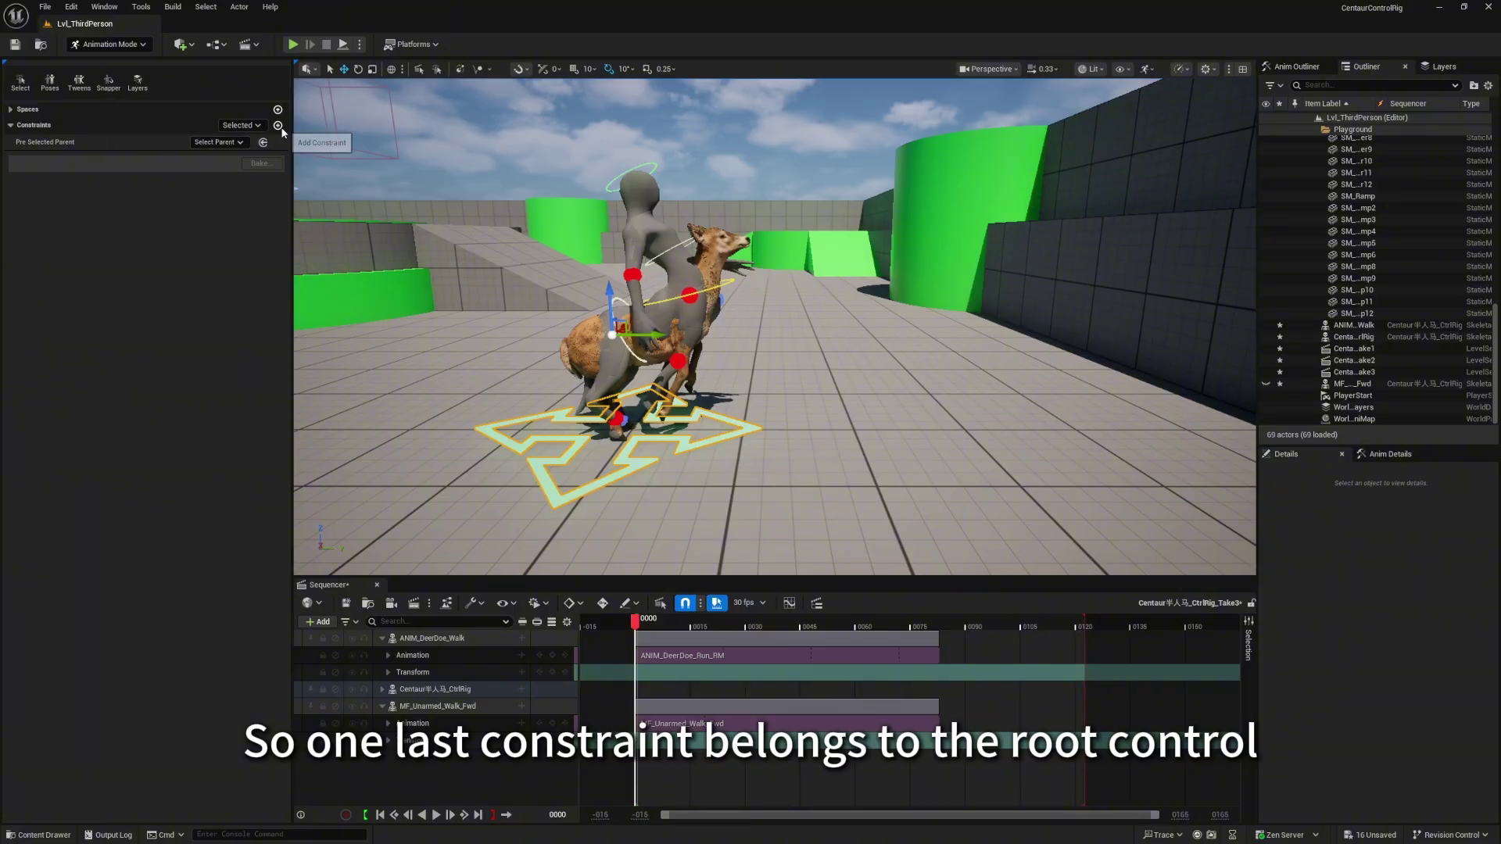
# Try a Parent constraint from the centaur's root control to the deer's root bone and scrub the opening frames.
pyautogui.click(277, 126)
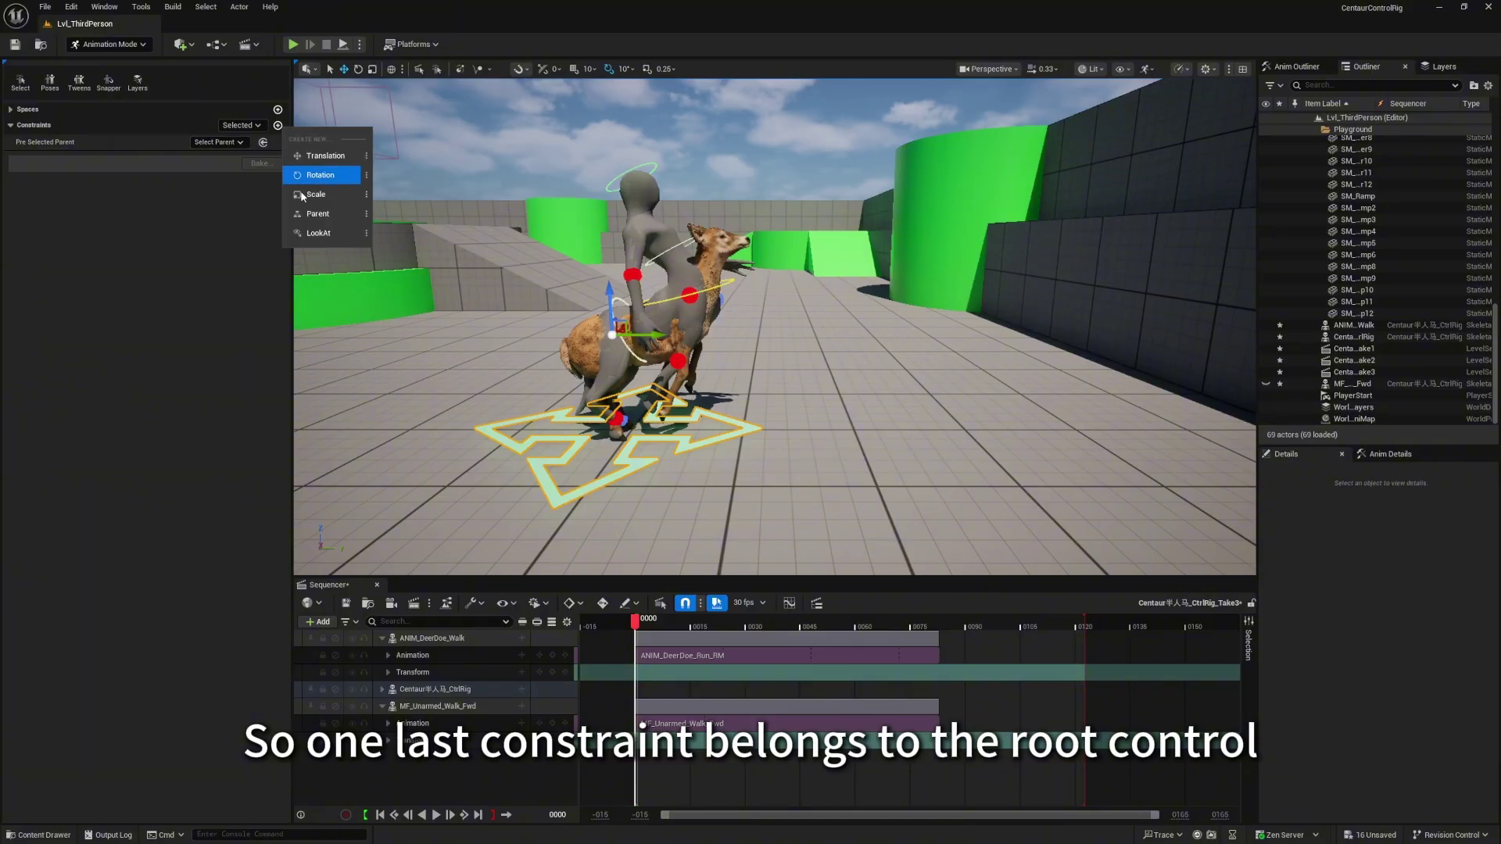
pyautogui.click(317, 214)
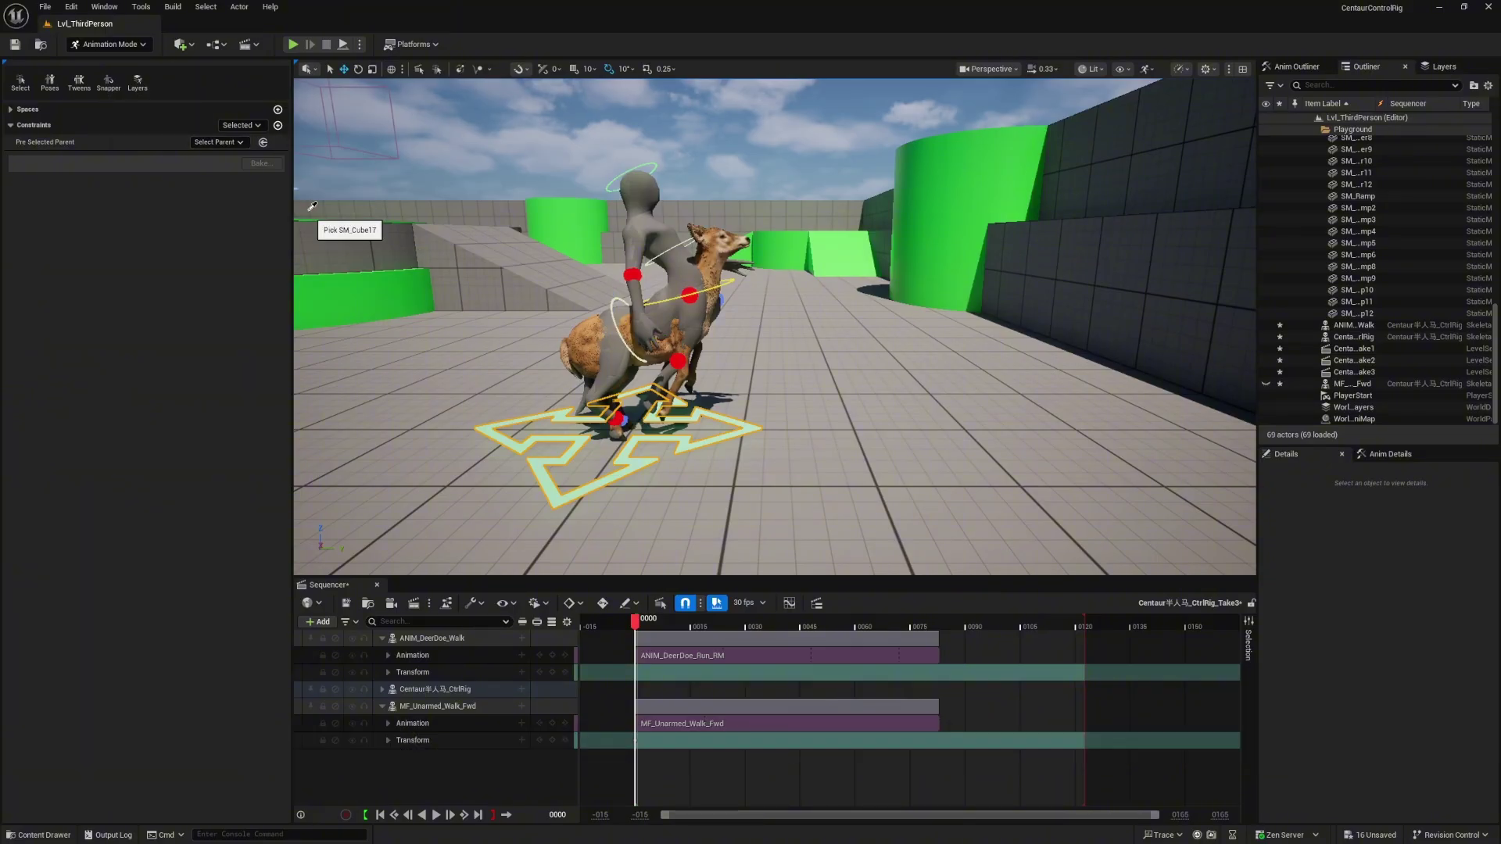
pyautogui.click(588, 337)
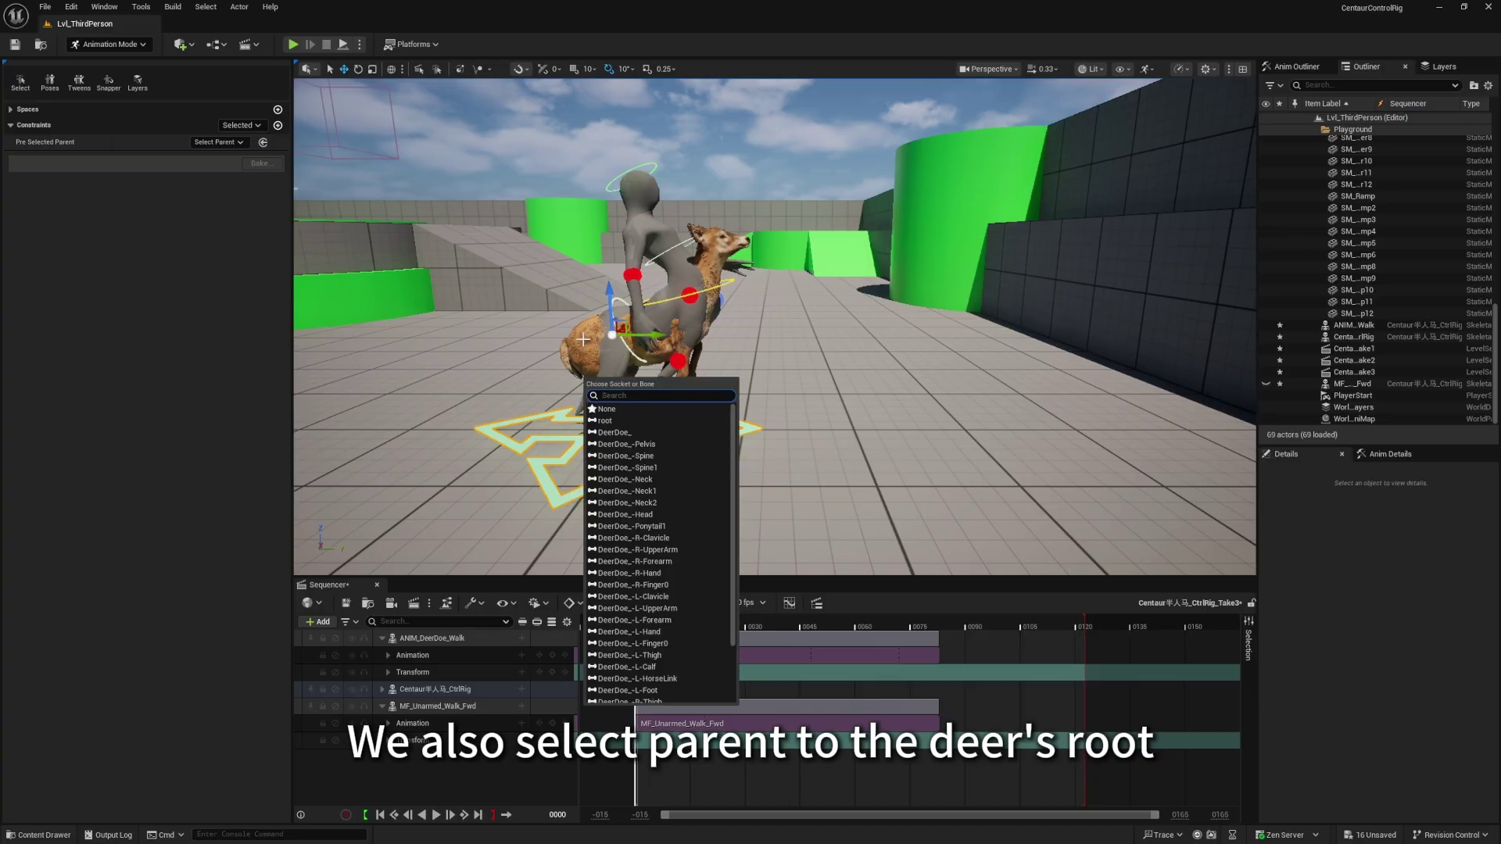
pyautogui.click(613, 423)
pyautogui.click(646, 627)
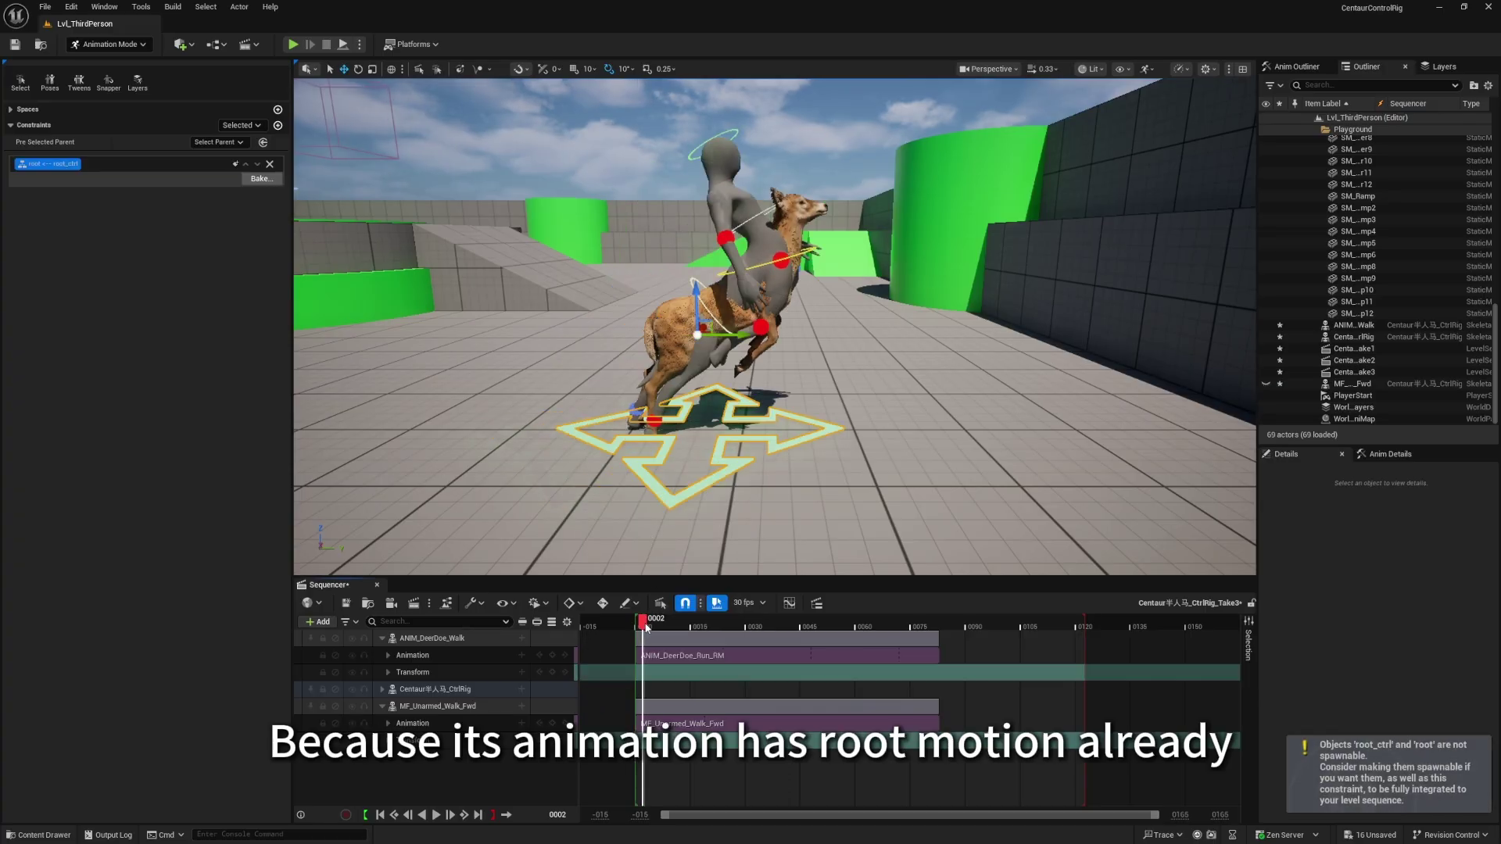
pyautogui.moveTo(646, 628)
pyautogui.mouseDown()
pyautogui.moveTo(870, 641)
pyautogui.moveTo(648, 627)
pyautogui.mouseUp()
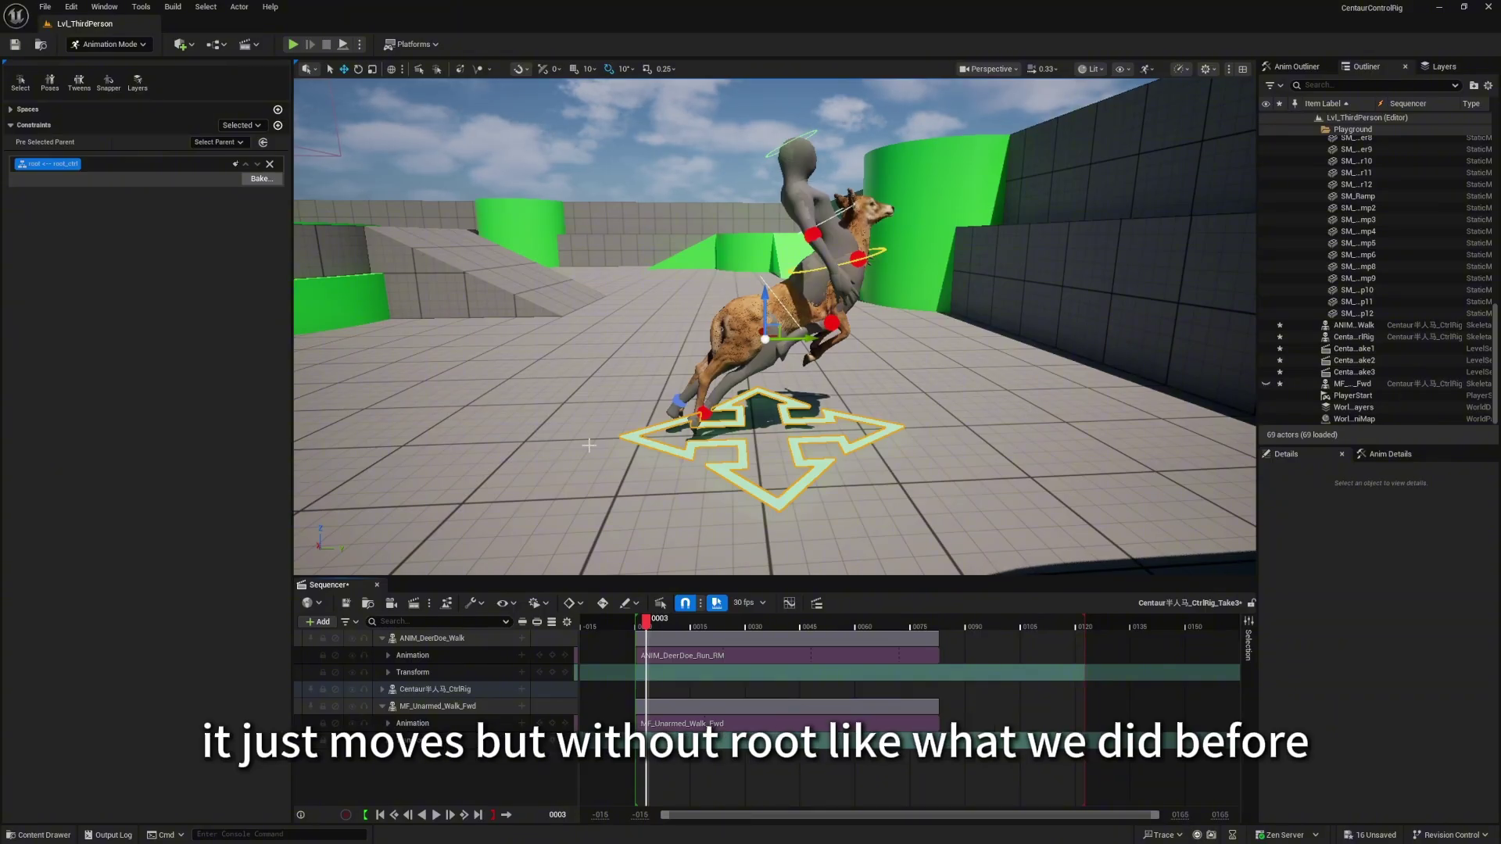
pyautogui.moveTo(645, 626); pyautogui.dragTo(638, 628)
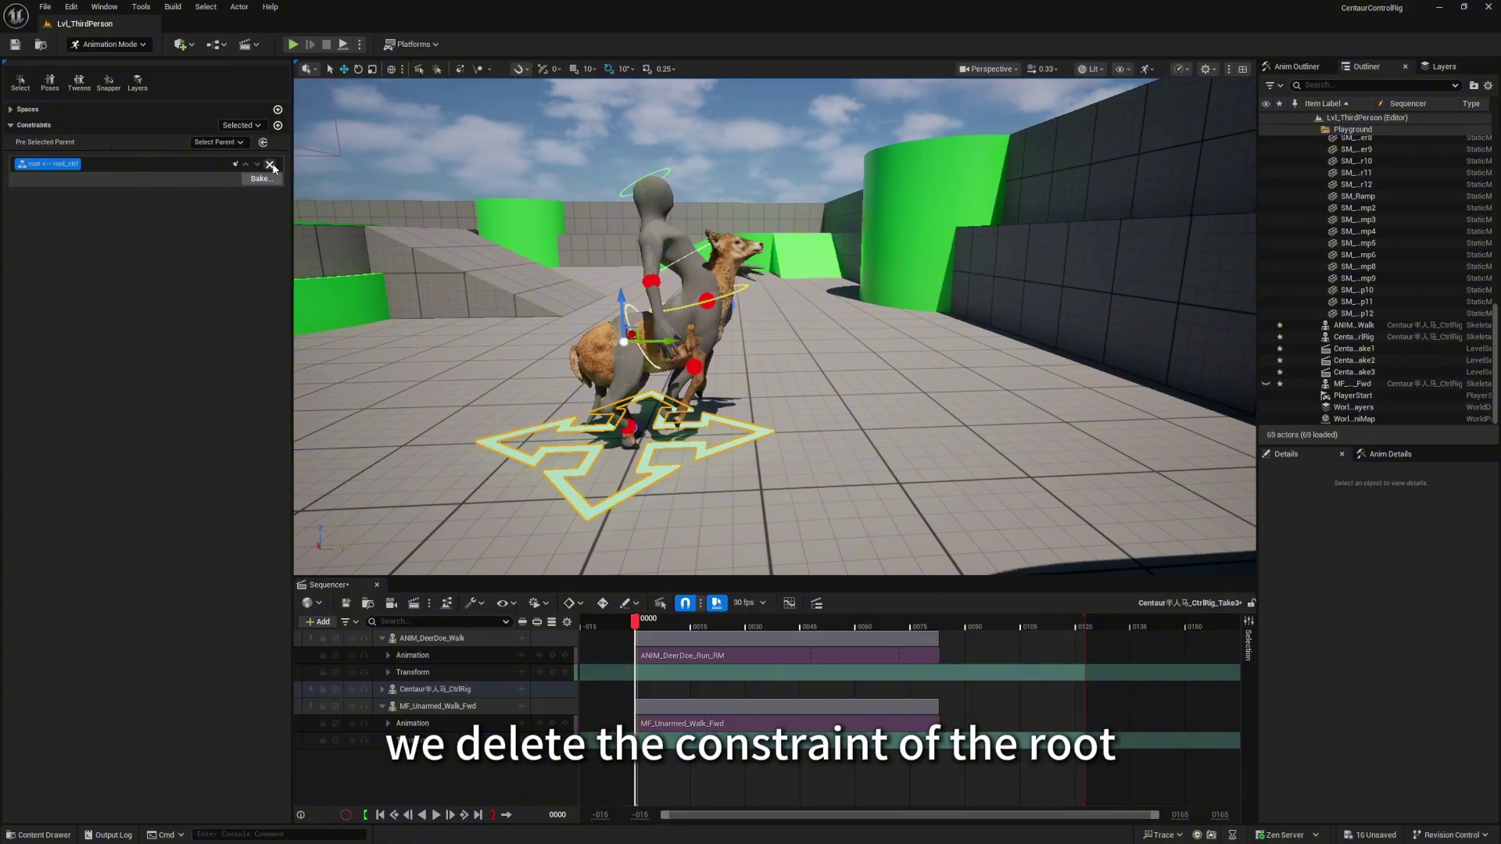
# Try a Parent constraint from the centaur's root control to the deer's DeerDoe_-Pelvis bone instead and scrub the run.
pyautogui.click(278, 128)
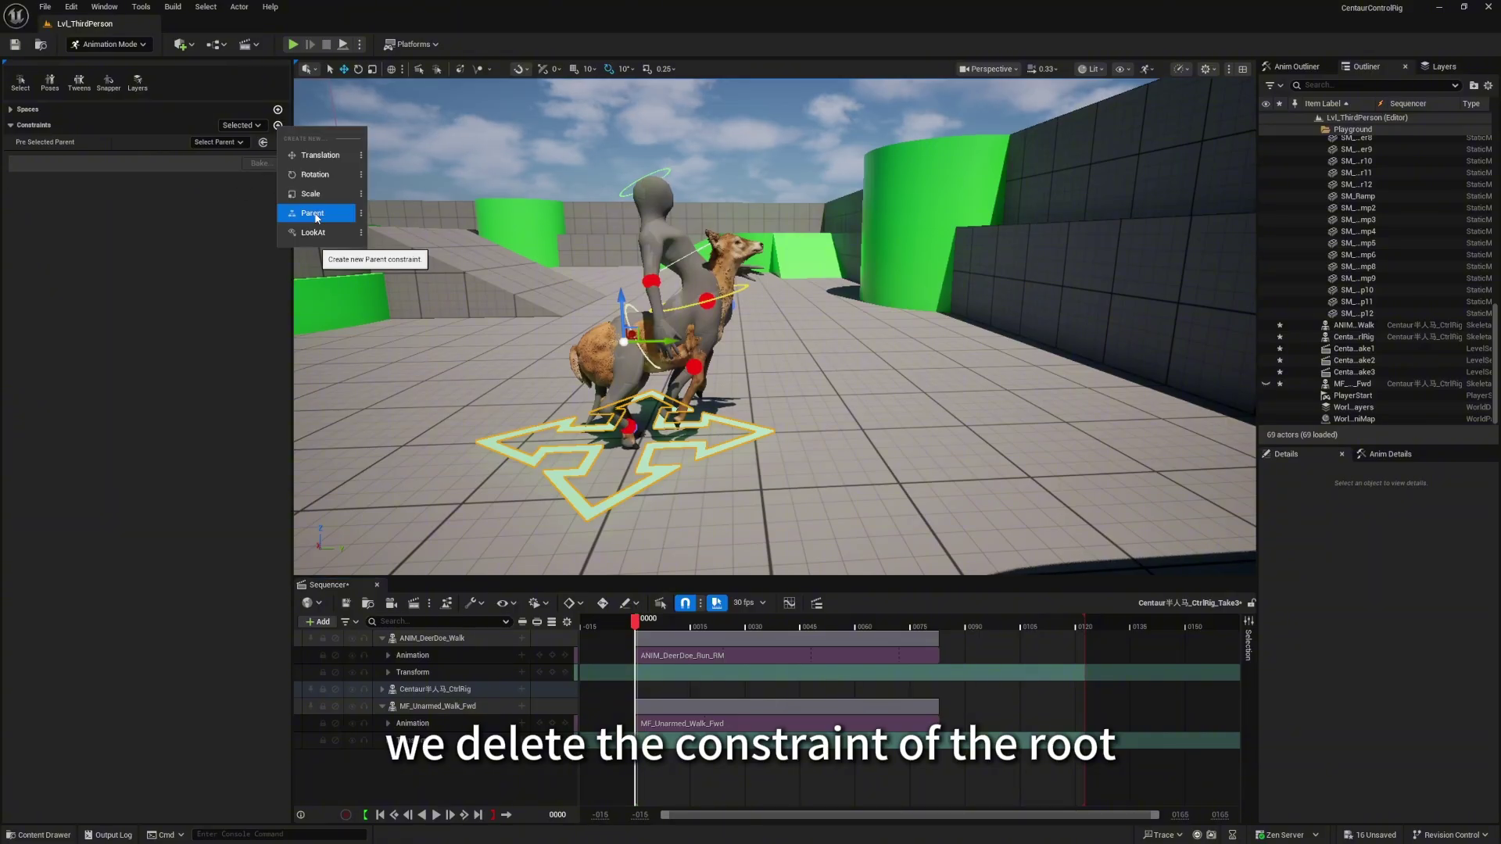
pyautogui.click(316, 208)
pyautogui.click(598, 340)
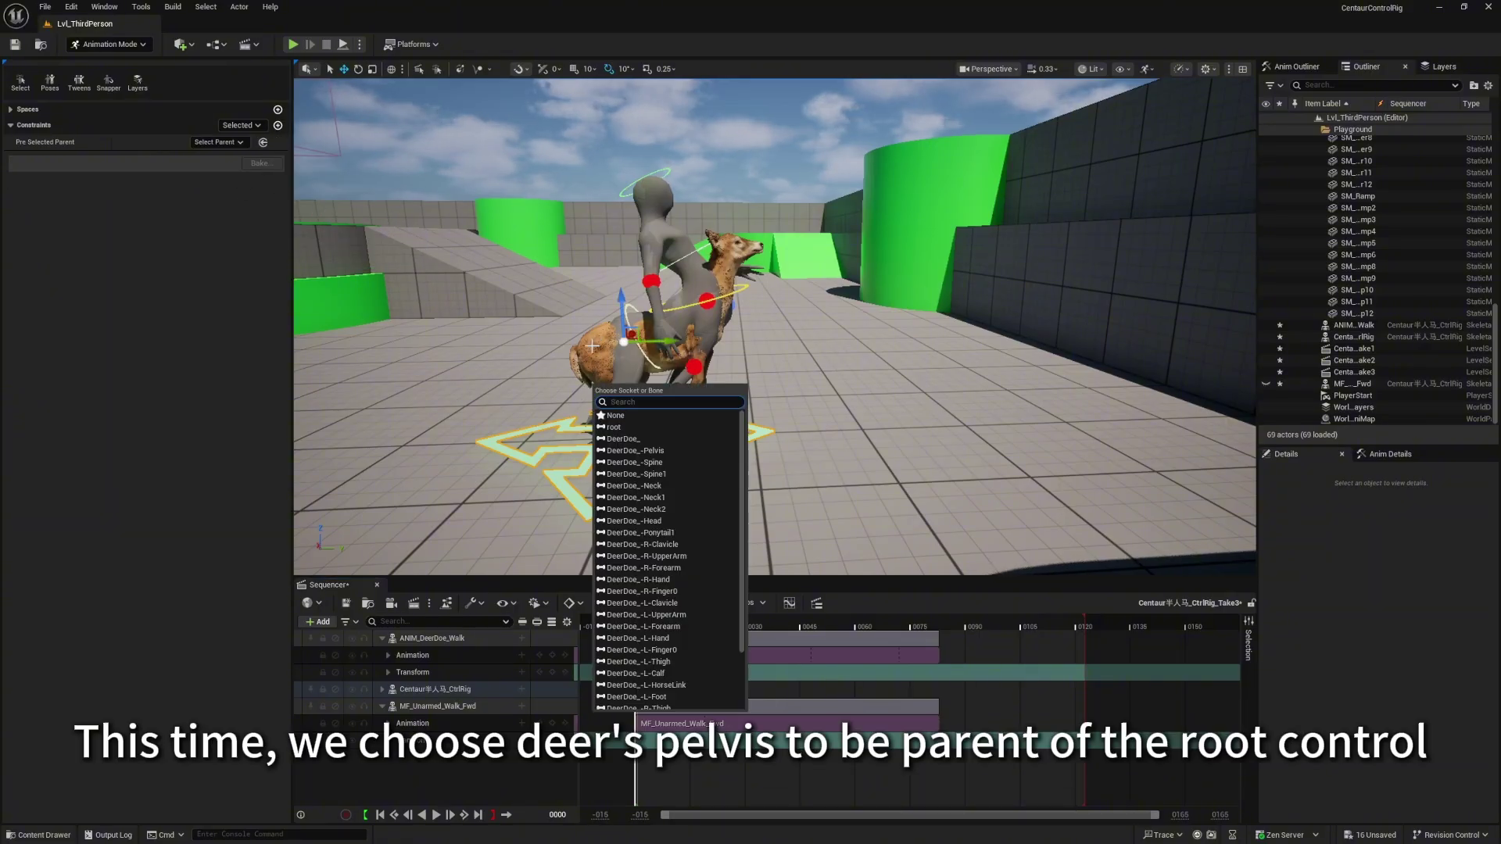
pyautogui.click(652, 451)
pyautogui.moveTo(635, 622); pyautogui.dragTo(670, 623)
pyautogui.moveTo(656, 270); pyautogui.dragTo(763, 387, button='right')
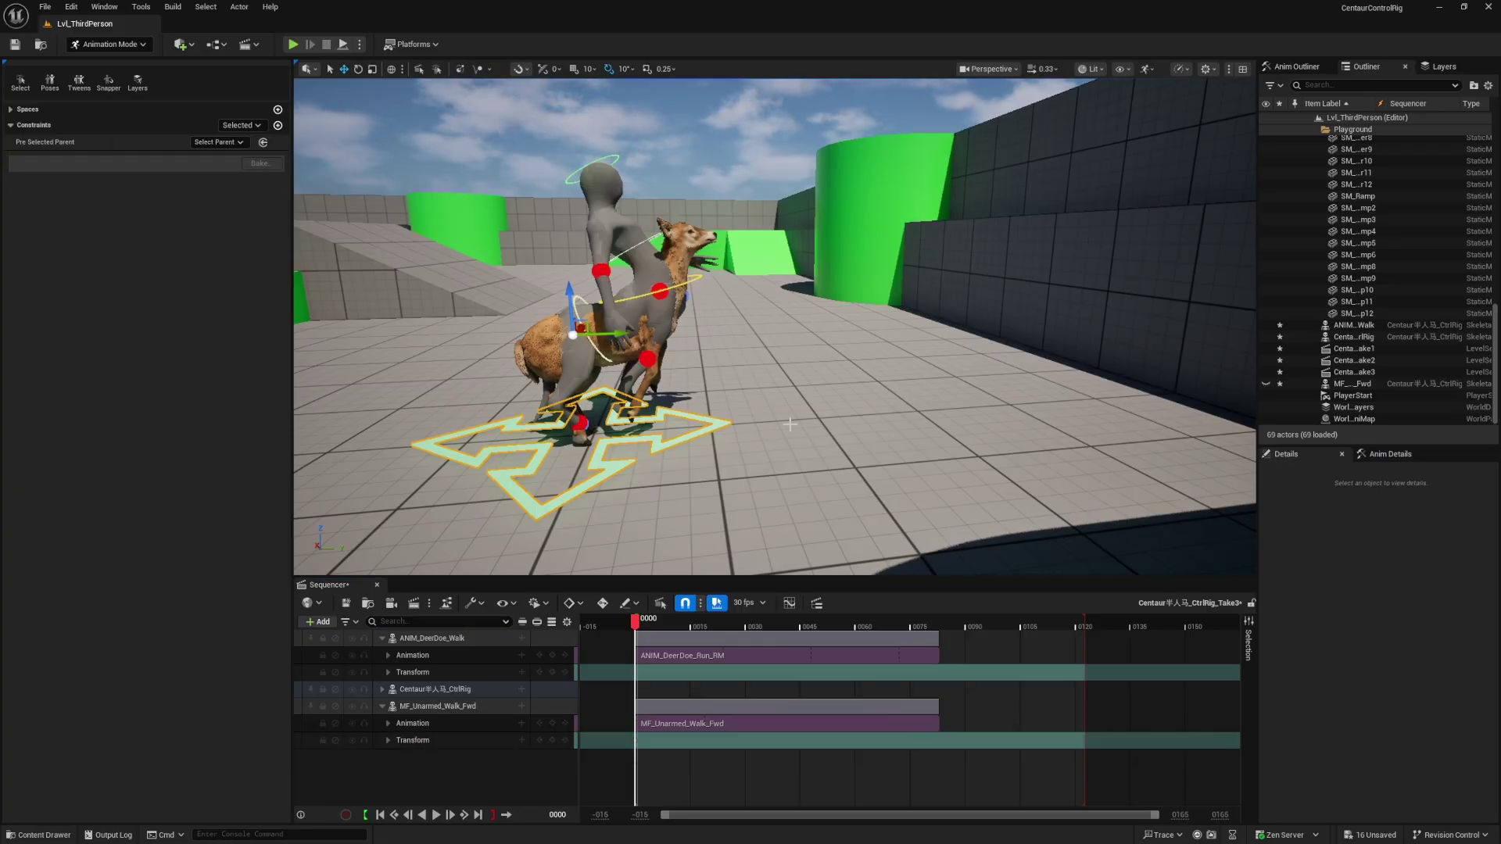
pyautogui.moveTo(555, 288); pyautogui.dragTo(533, 289, button='right')
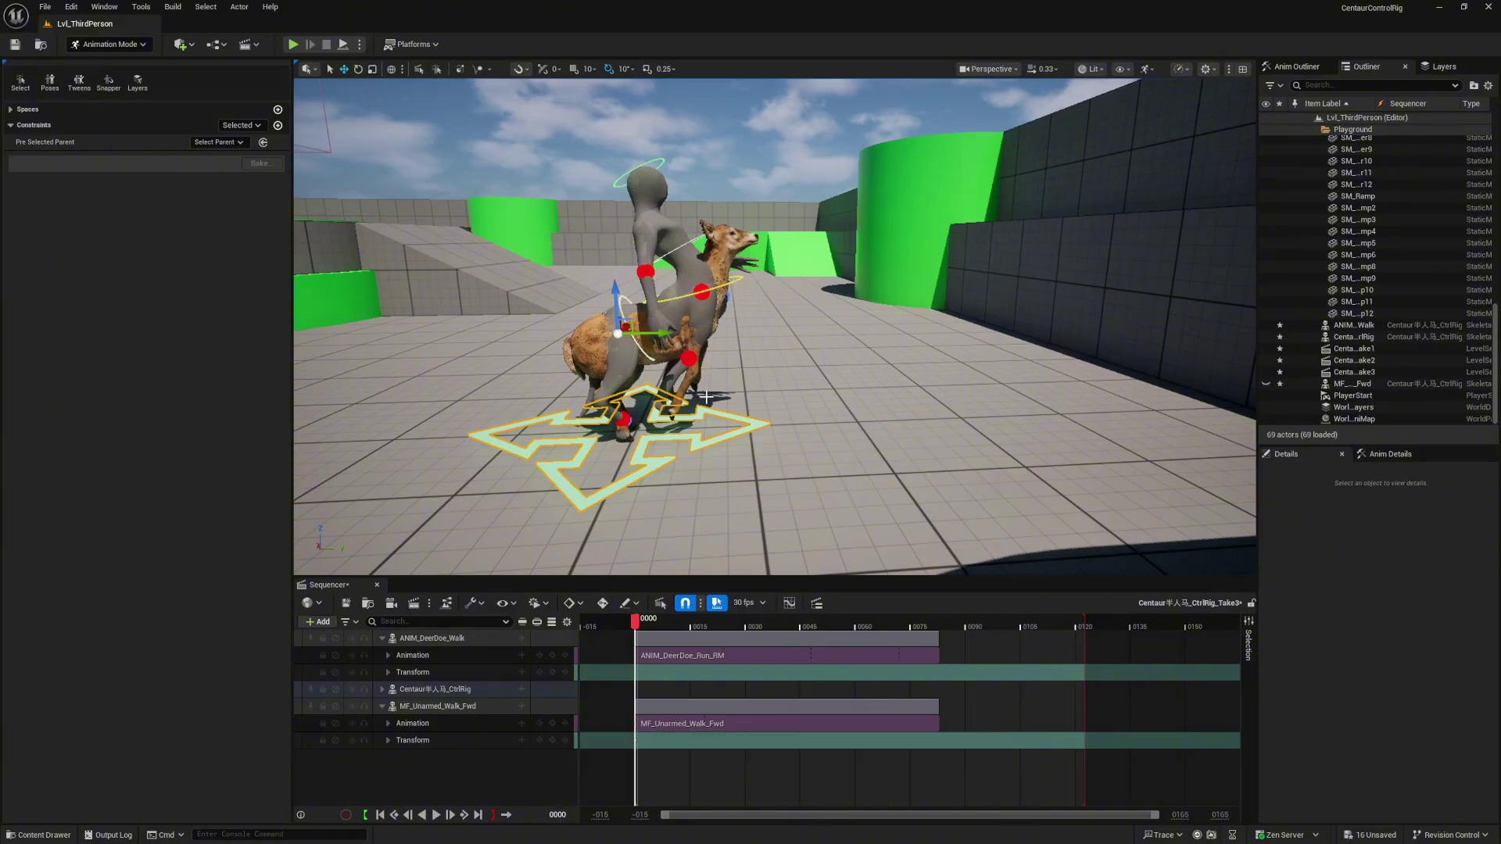
# Add a Translation constraint from the centaur's root control to the deer's DeerDoe_-Pelvis bone and scrub the opening frames.
pyautogui.click(277, 126)
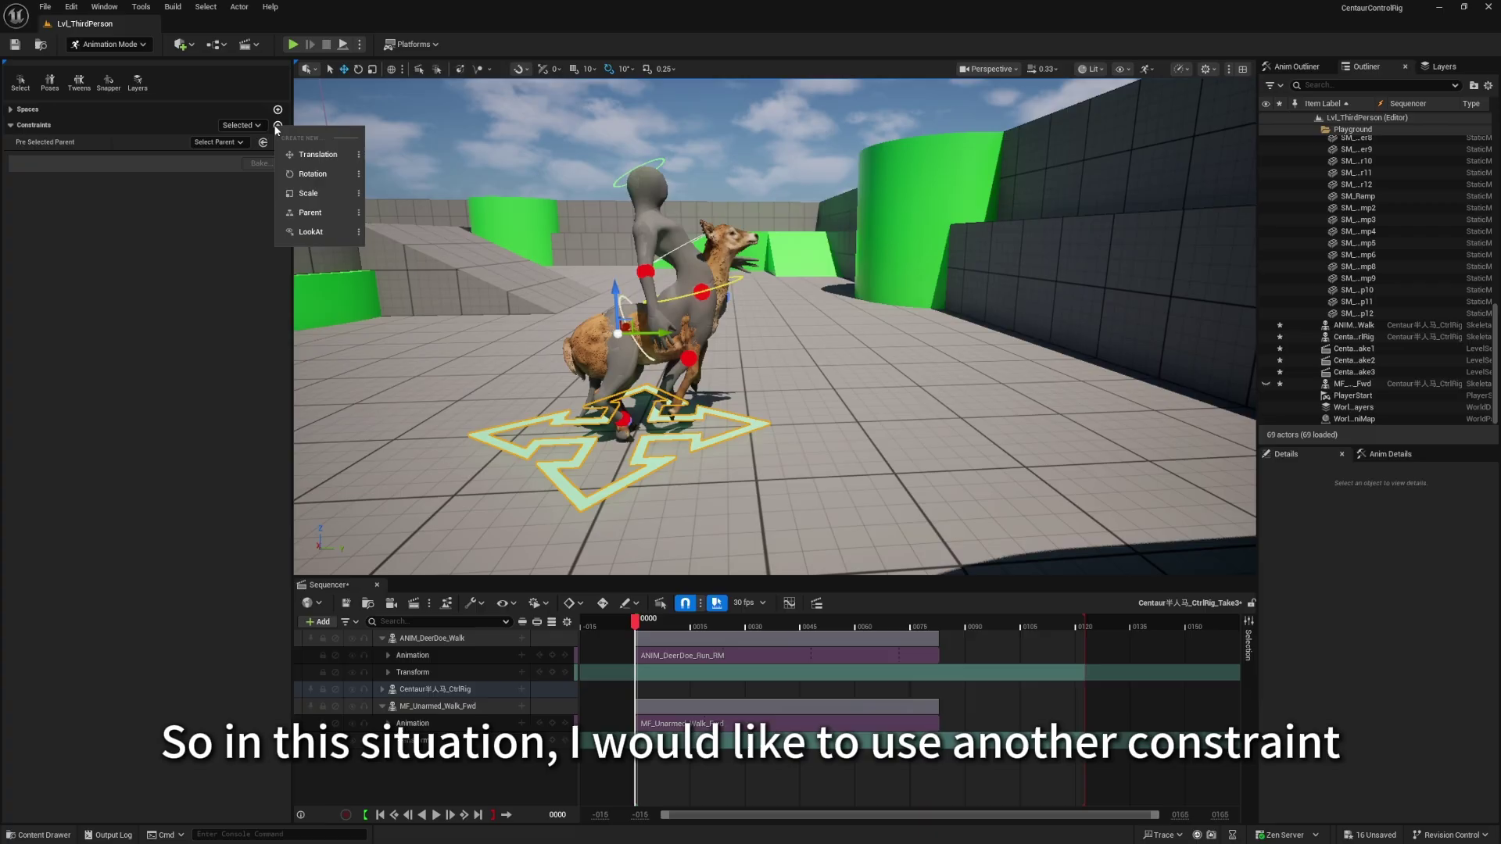
pyautogui.click(312, 159)
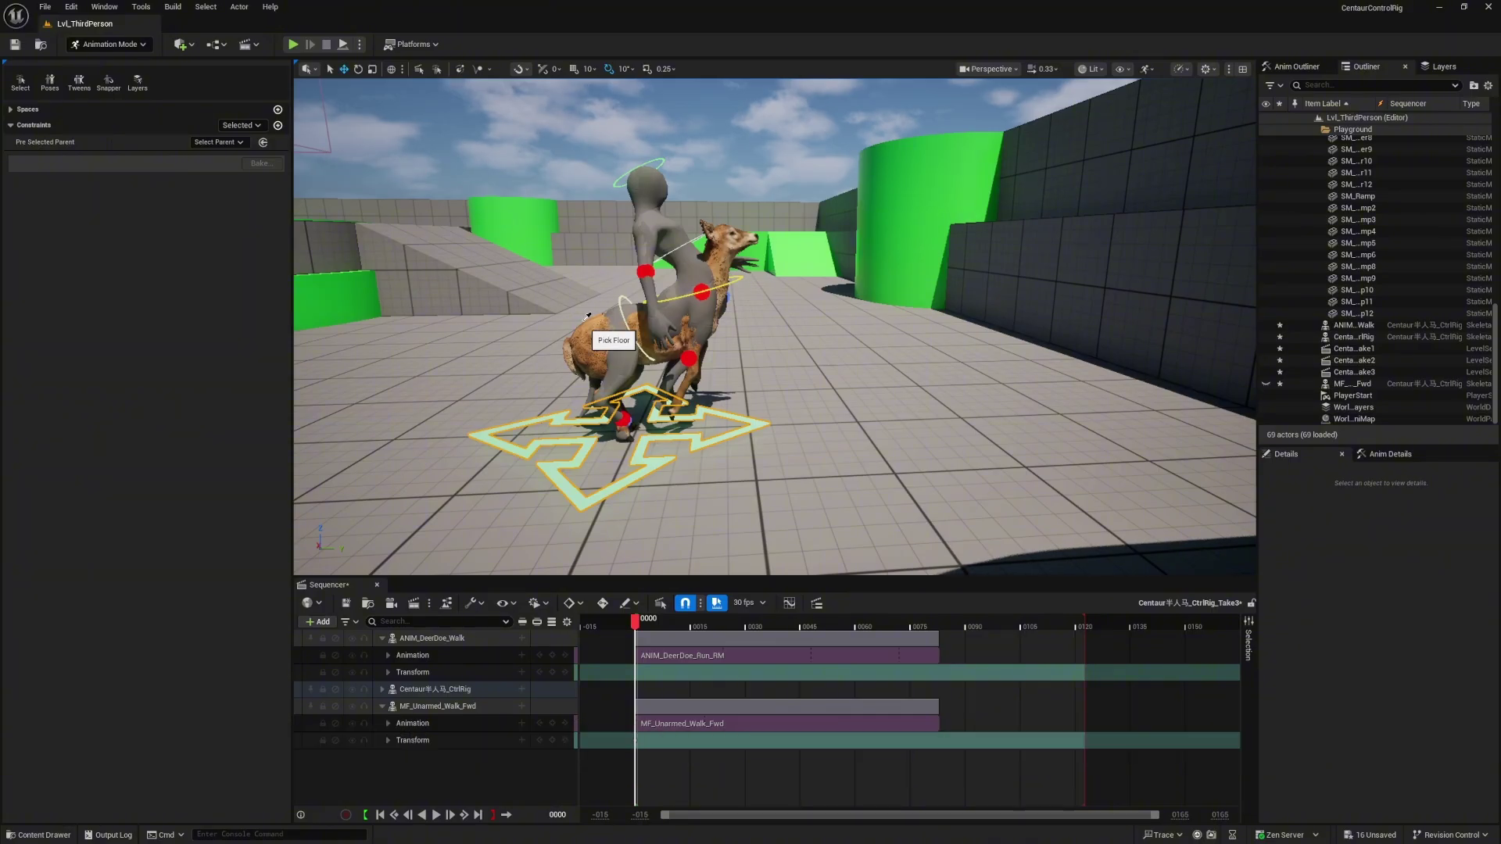
pyautogui.click(618, 338)
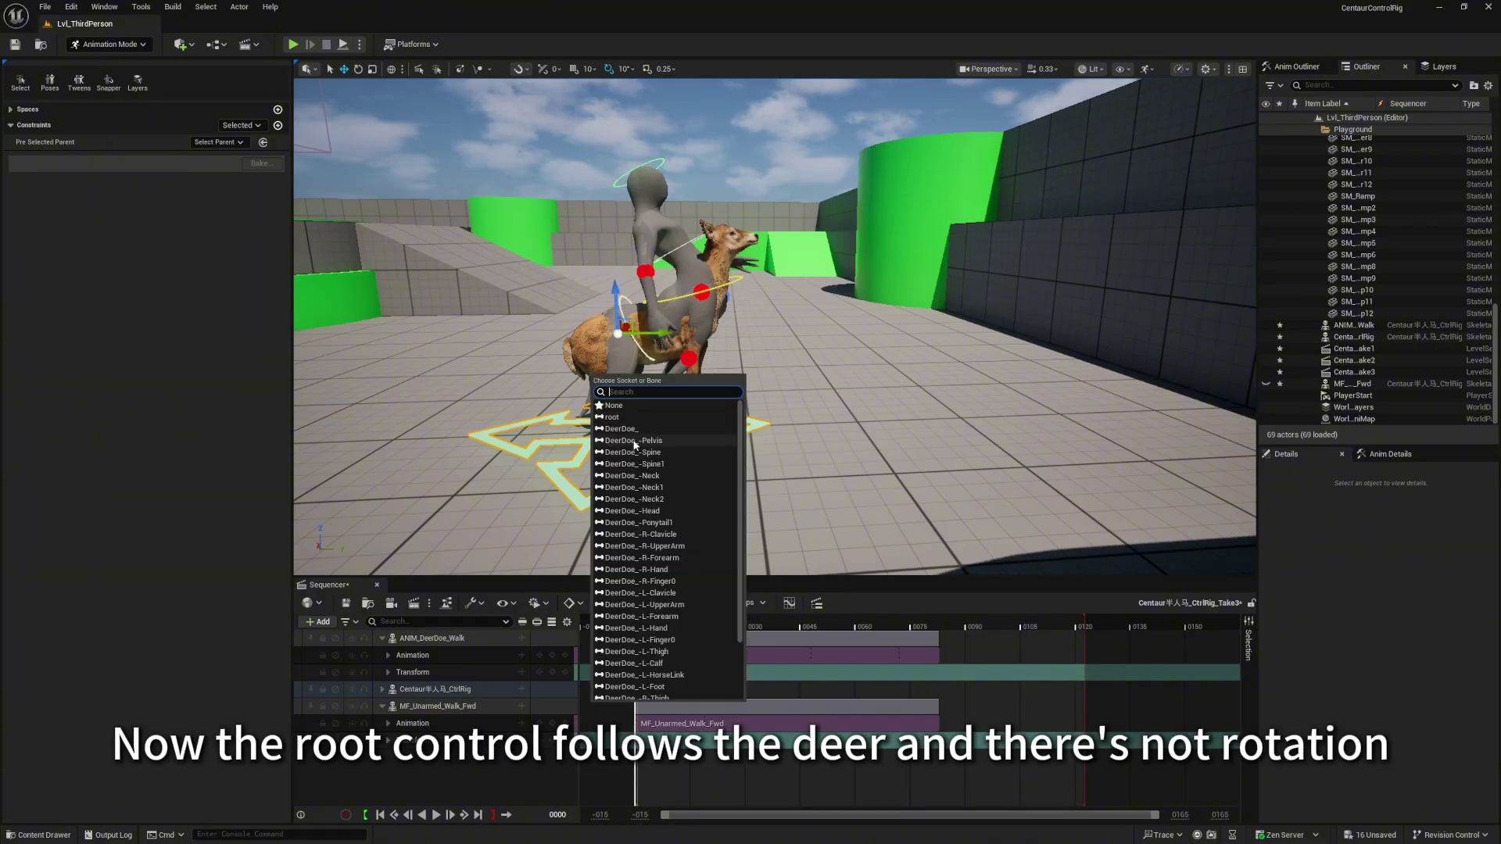
pyautogui.click(635, 441)
pyautogui.click(645, 626)
pyautogui.moveTo(647, 627)
pyautogui.mouseDown()
pyautogui.moveTo(706, 626)
pyautogui.moveTo(655, 639)
pyautogui.moveTo(707, 630)
pyautogui.moveTo(635, 630)
pyautogui.mouseUp()
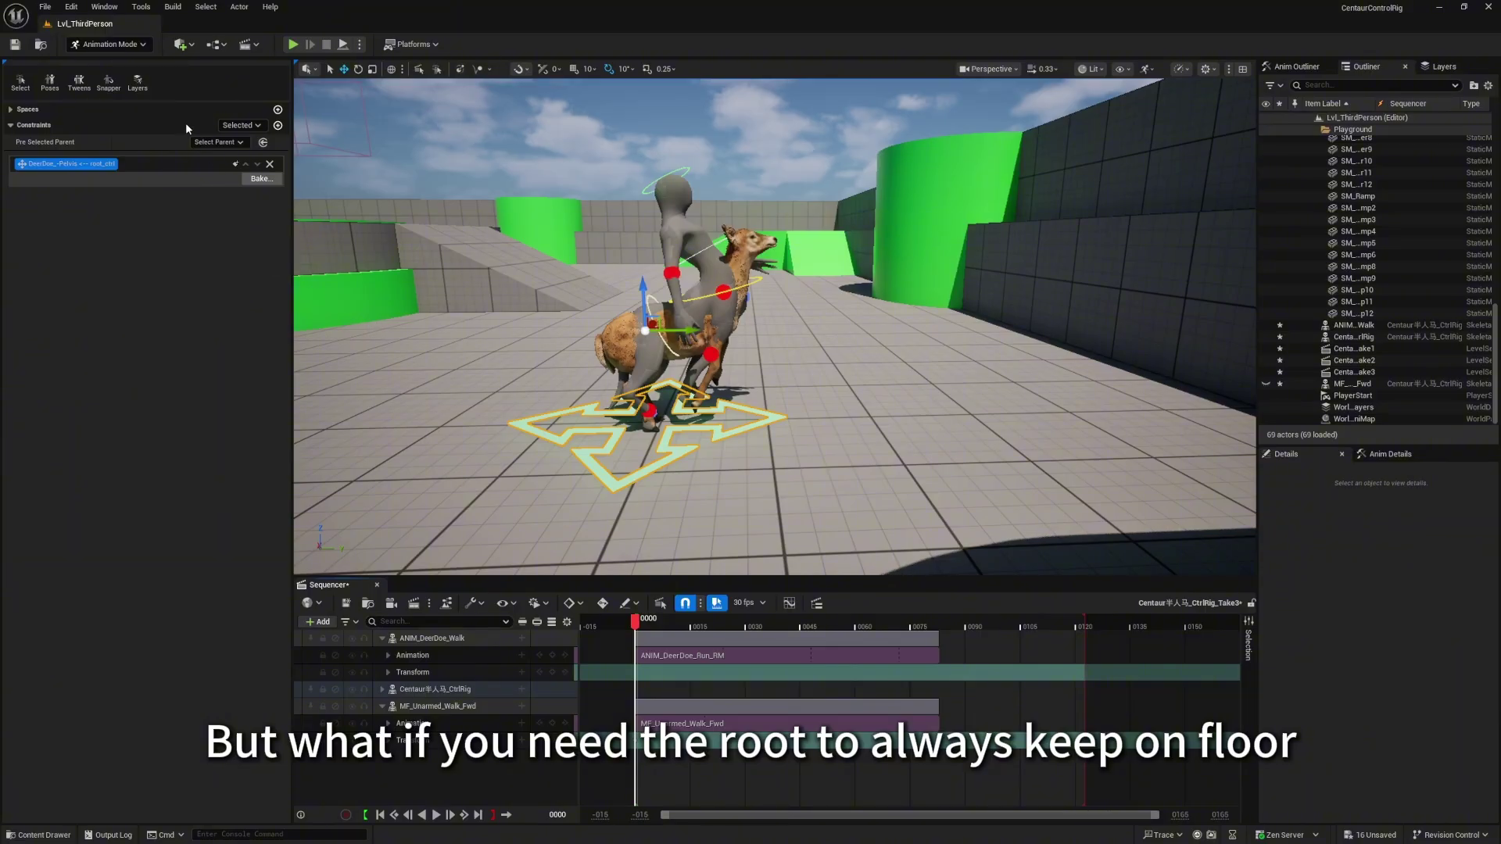
# Try replacing the constraint with a Translation constraint to the deer's pelvis filtered to the Z axis only, and scrub the opening frames.
pyautogui.click(270, 164)
pyautogui.click(278, 126)
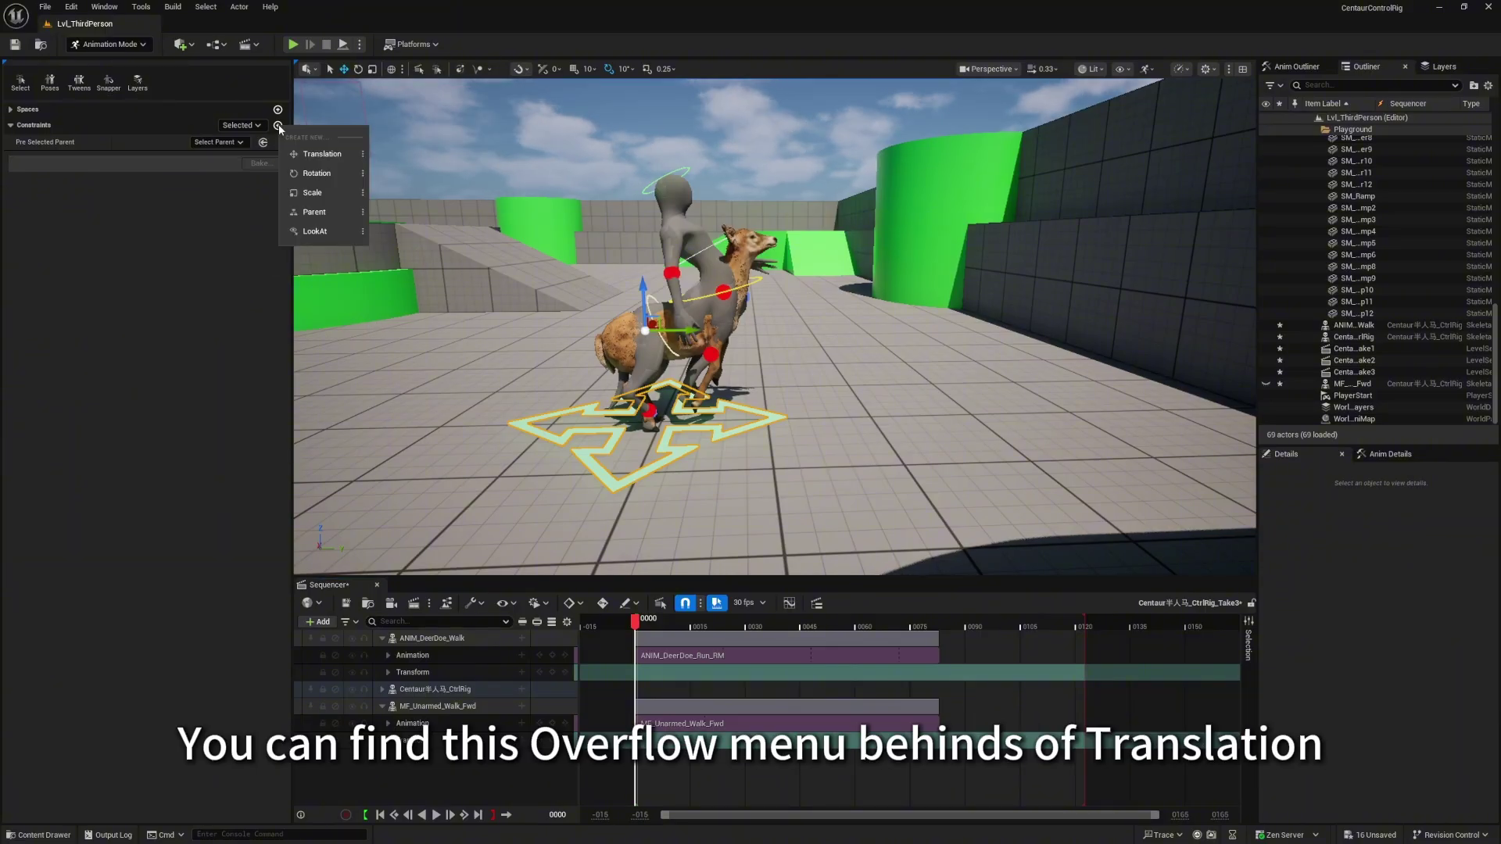
pyautogui.click(362, 156)
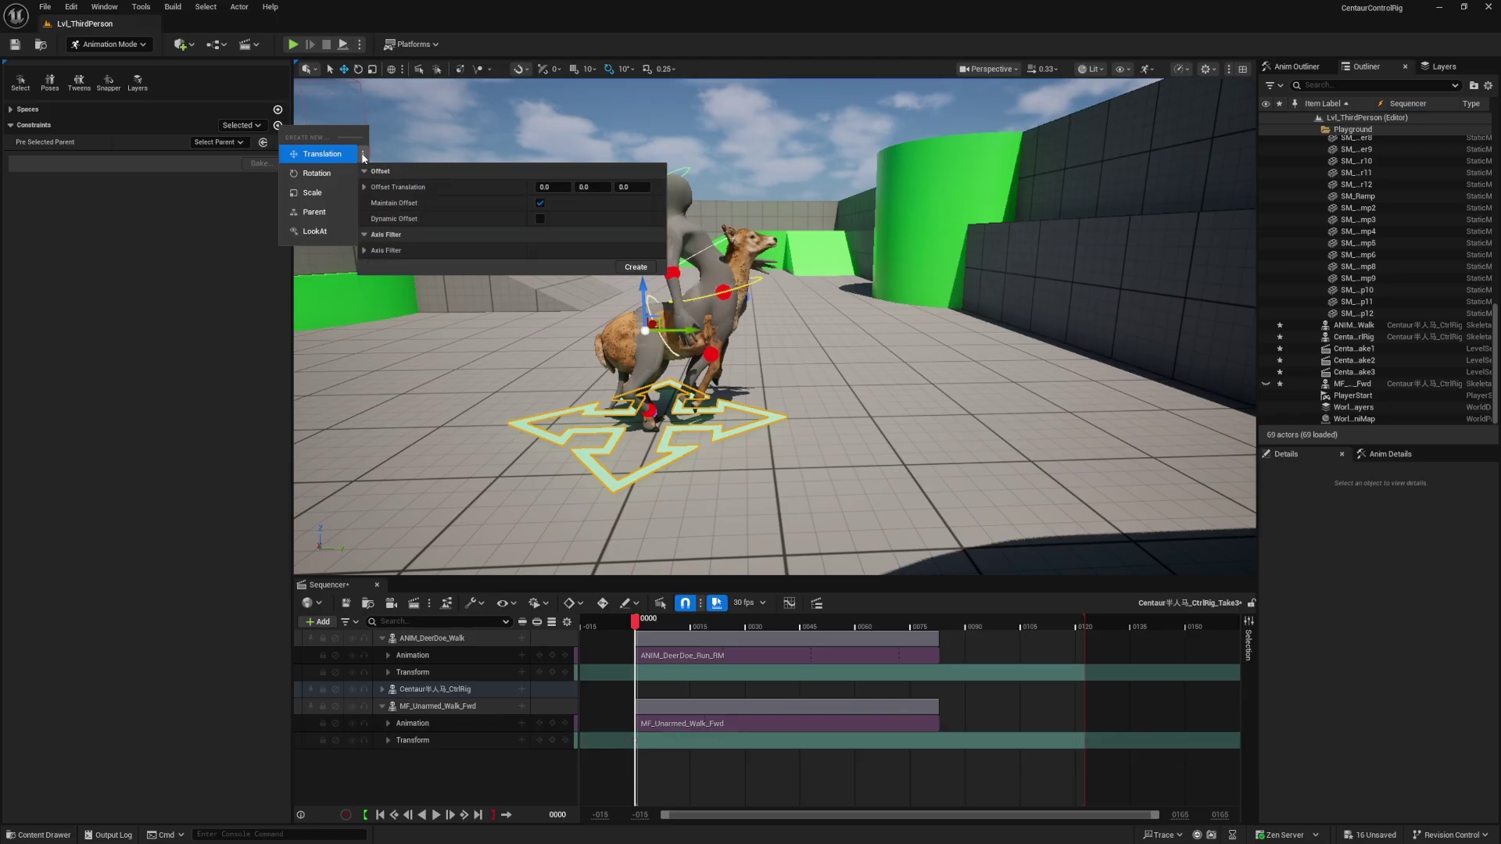
pyautogui.click(364, 251)
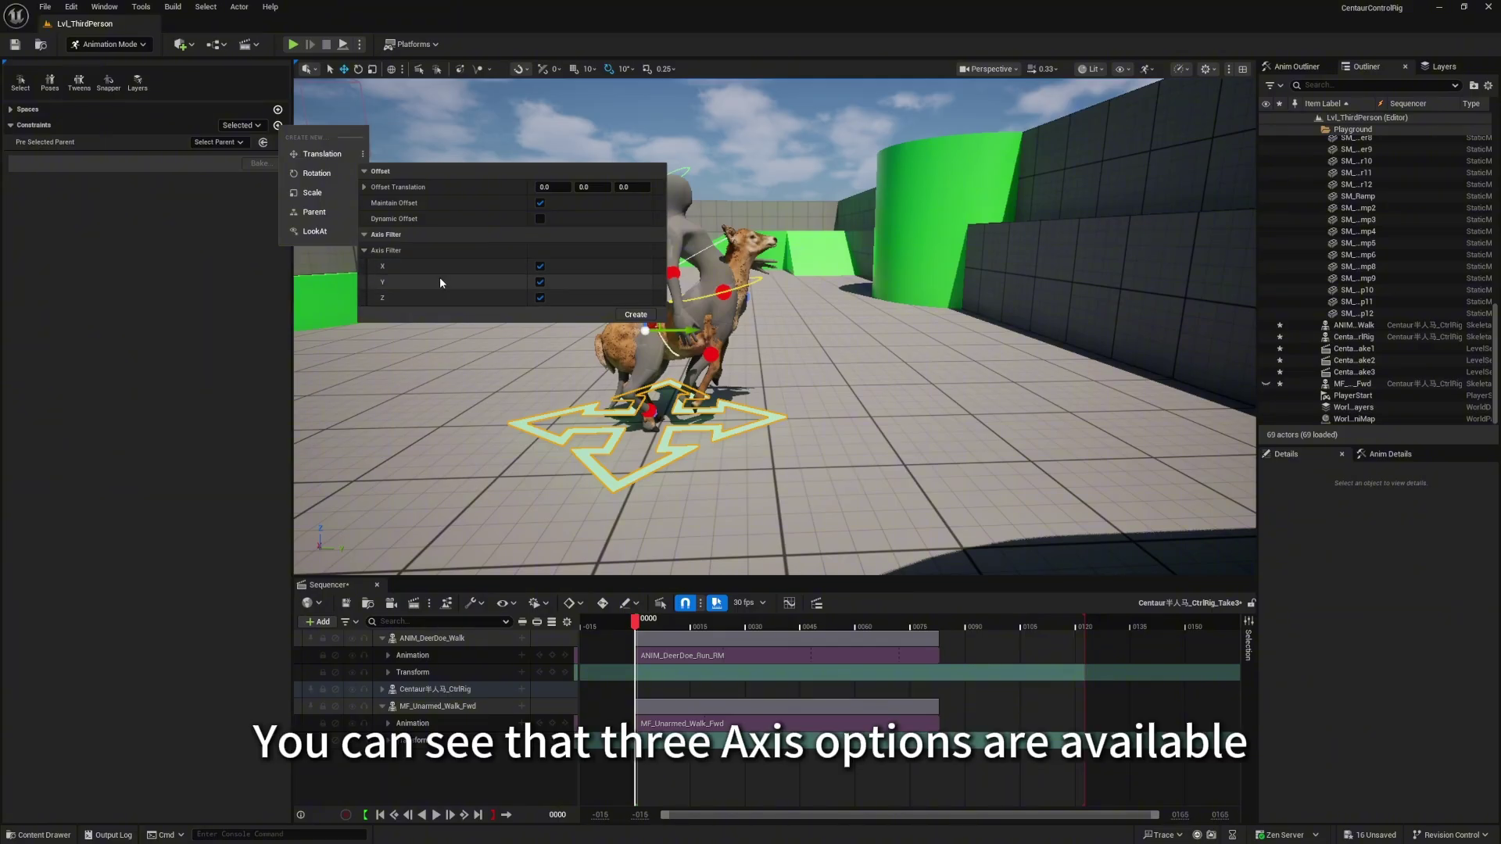
pyautogui.click(540, 282)
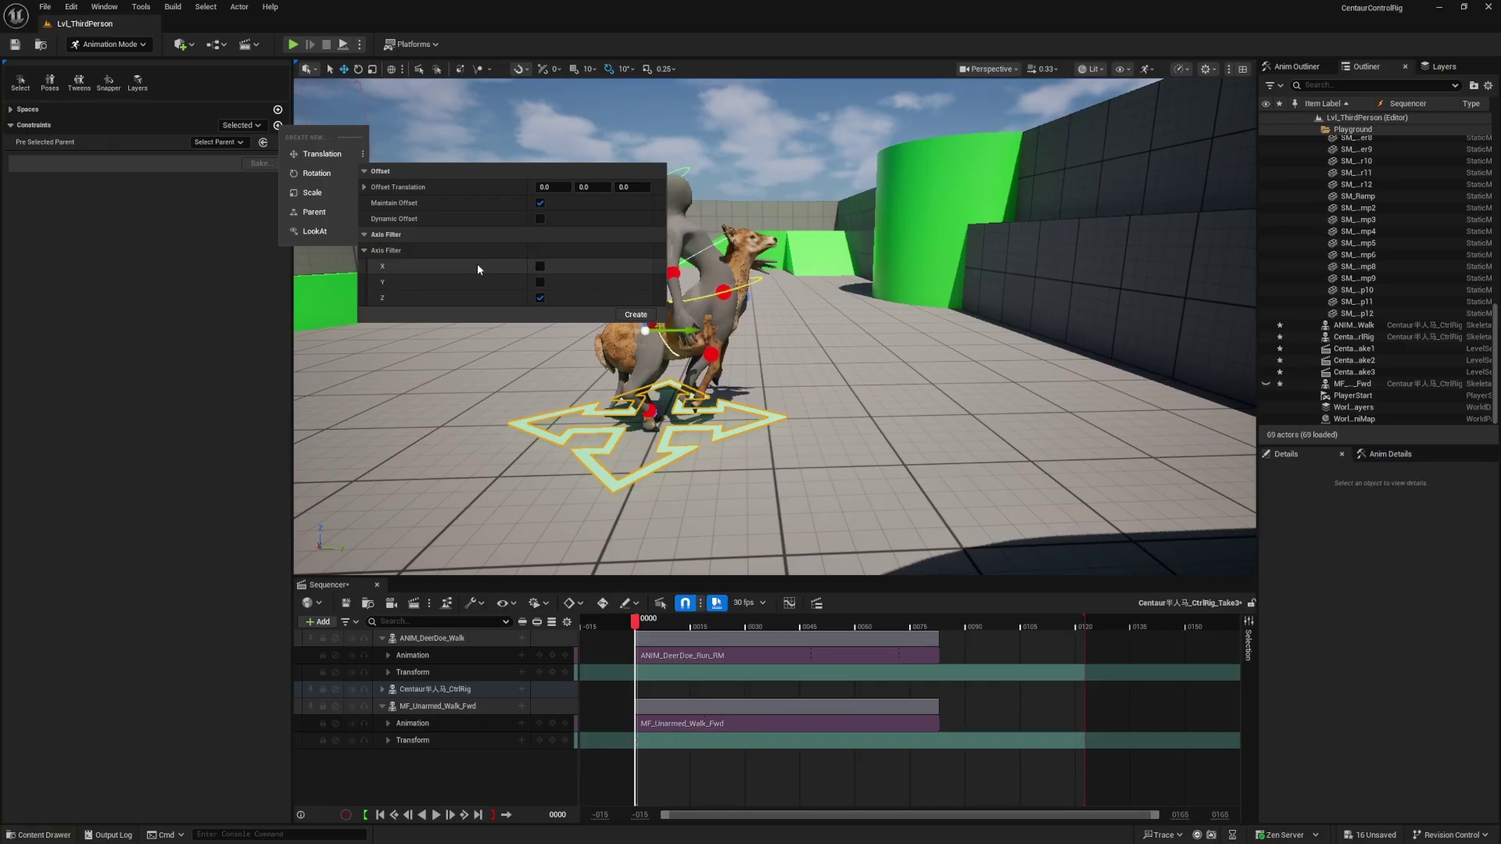
pyautogui.click(632, 315)
pyautogui.click(641, 624)
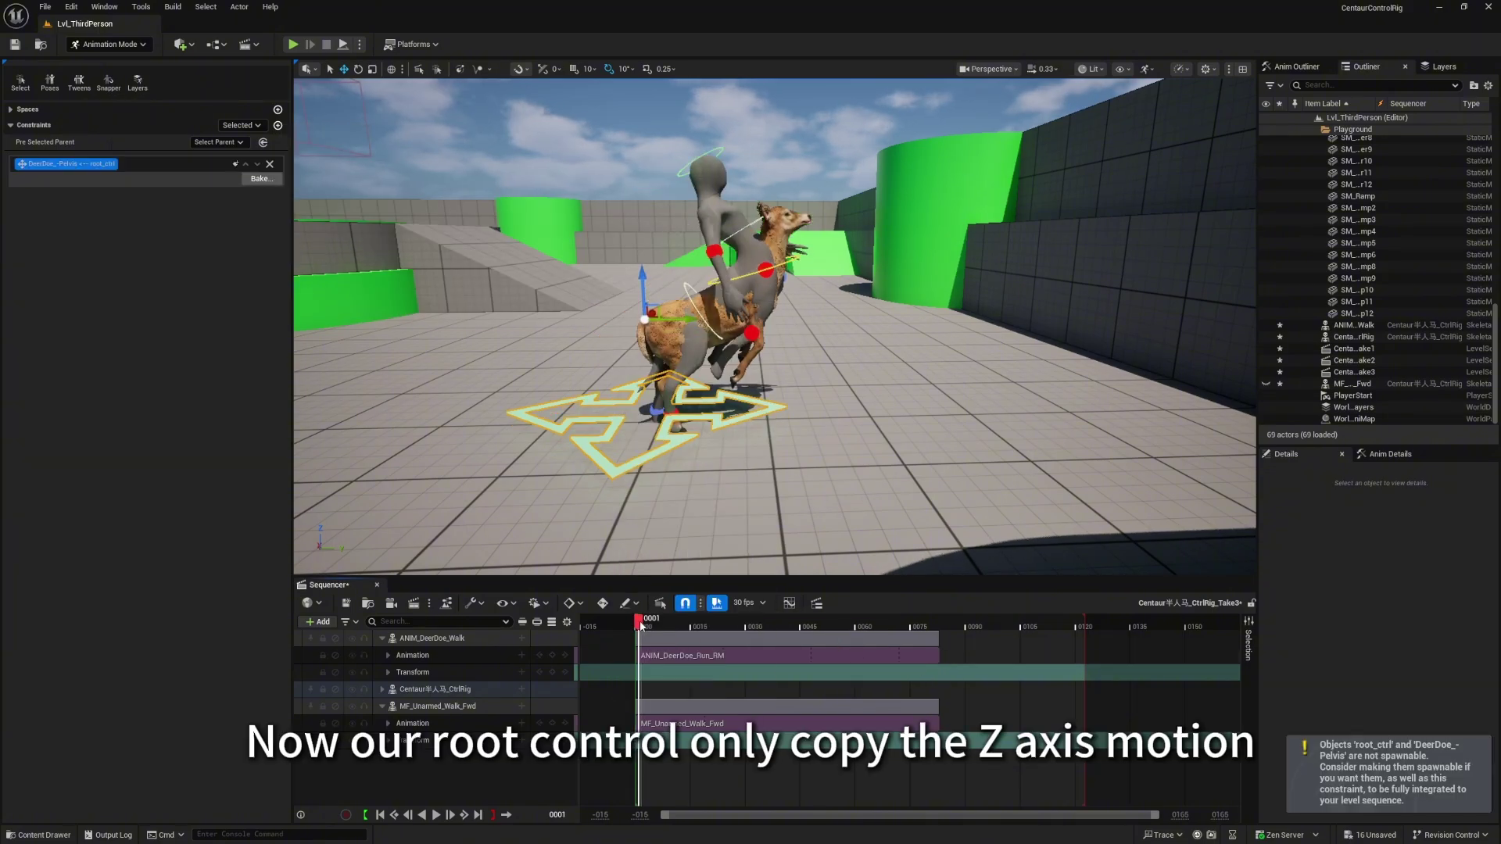
pyautogui.moveTo(640, 624)
pyautogui.mouseDown()
pyautogui.moveTo(725, 632)
pyautogui.moveTo(627, 637)
pyautogui.mouseUp()
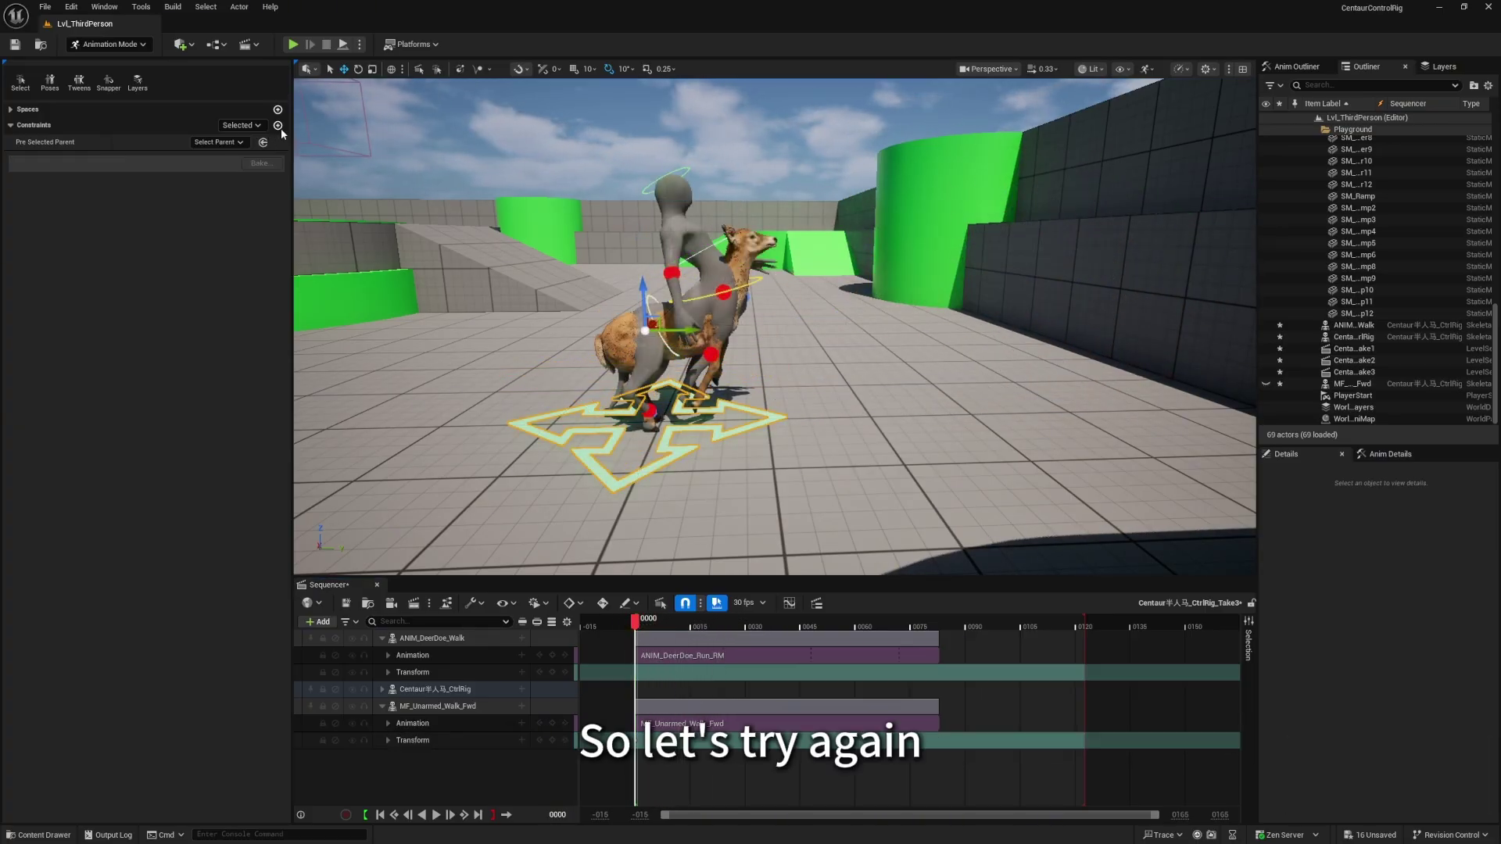
# Add a Translation constraint from the centaur's root control to the deer's pelvis filtered to X and Y only, and scrub the run.
pyautogui.click(277, 126)
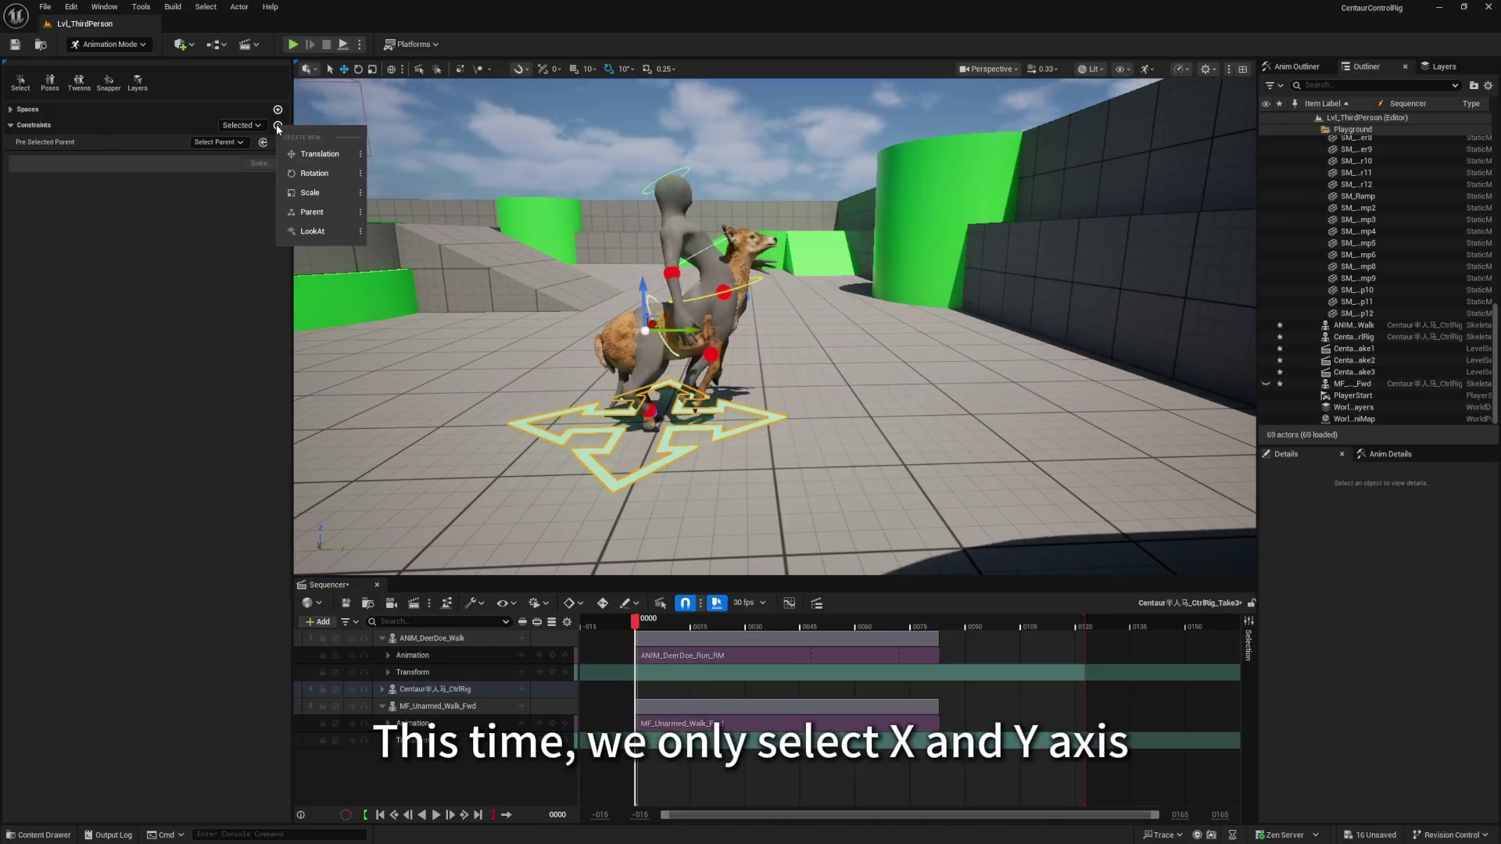
pyautogui.click(362, 155)
pyautogui.click(537, 266)
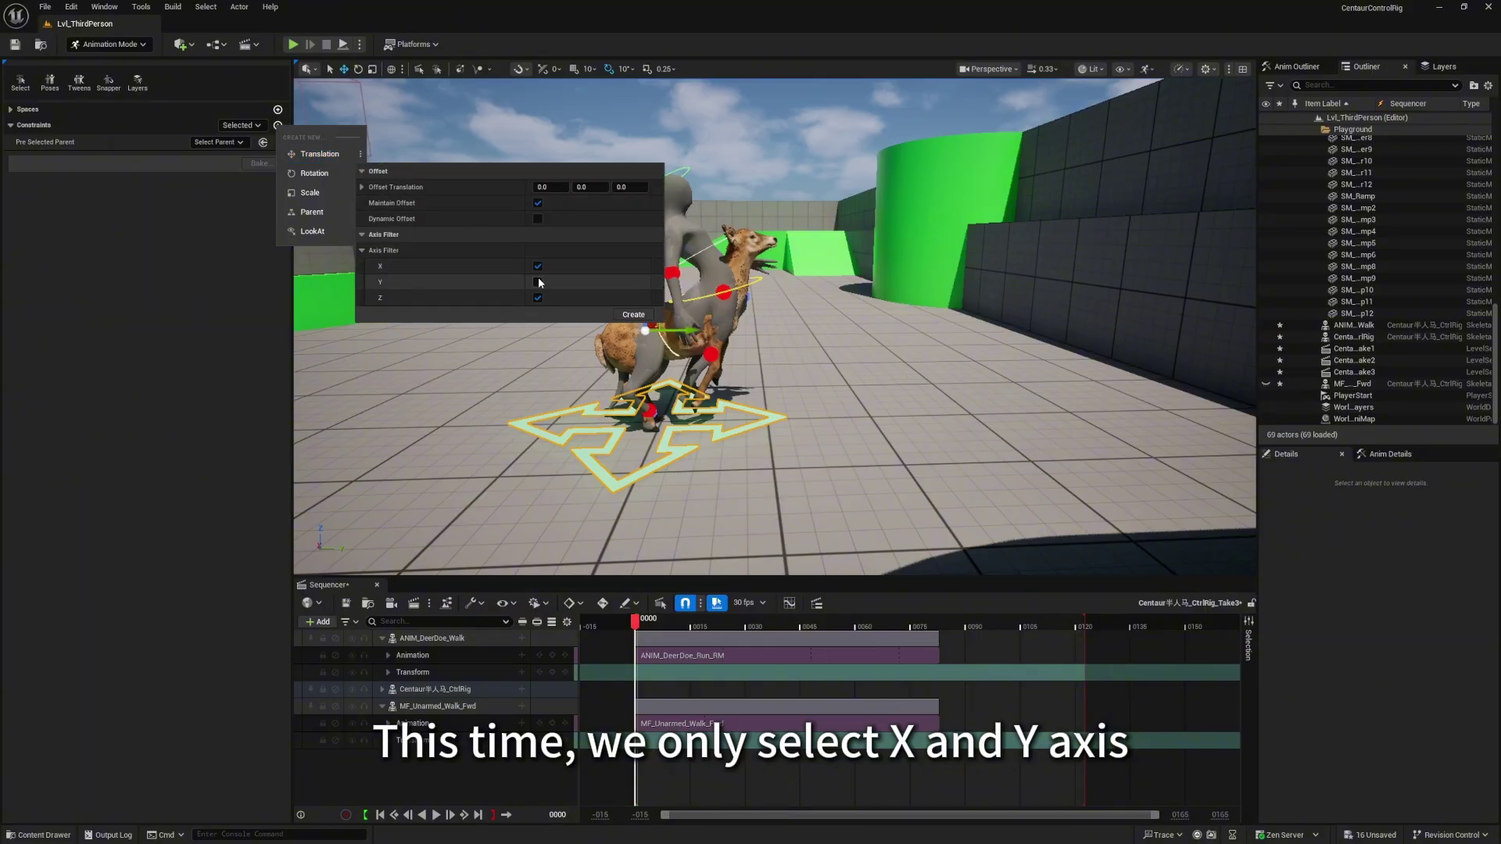
pyautogui.click(537, 282)
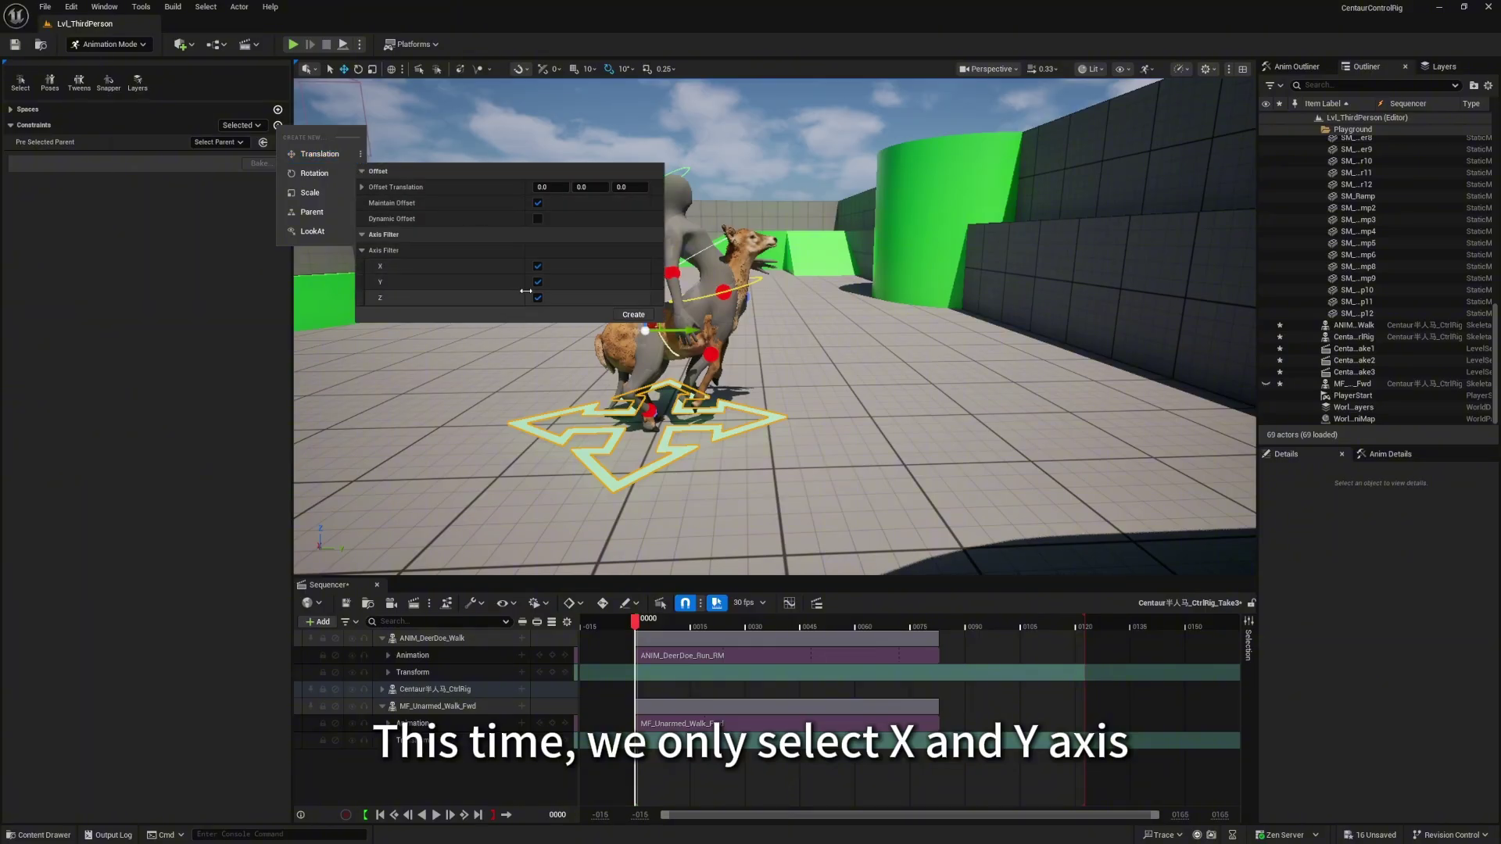
pyautogui.click(631, 316)
pyautogui.click(620, 380)
pyautogui.click(649, 391)
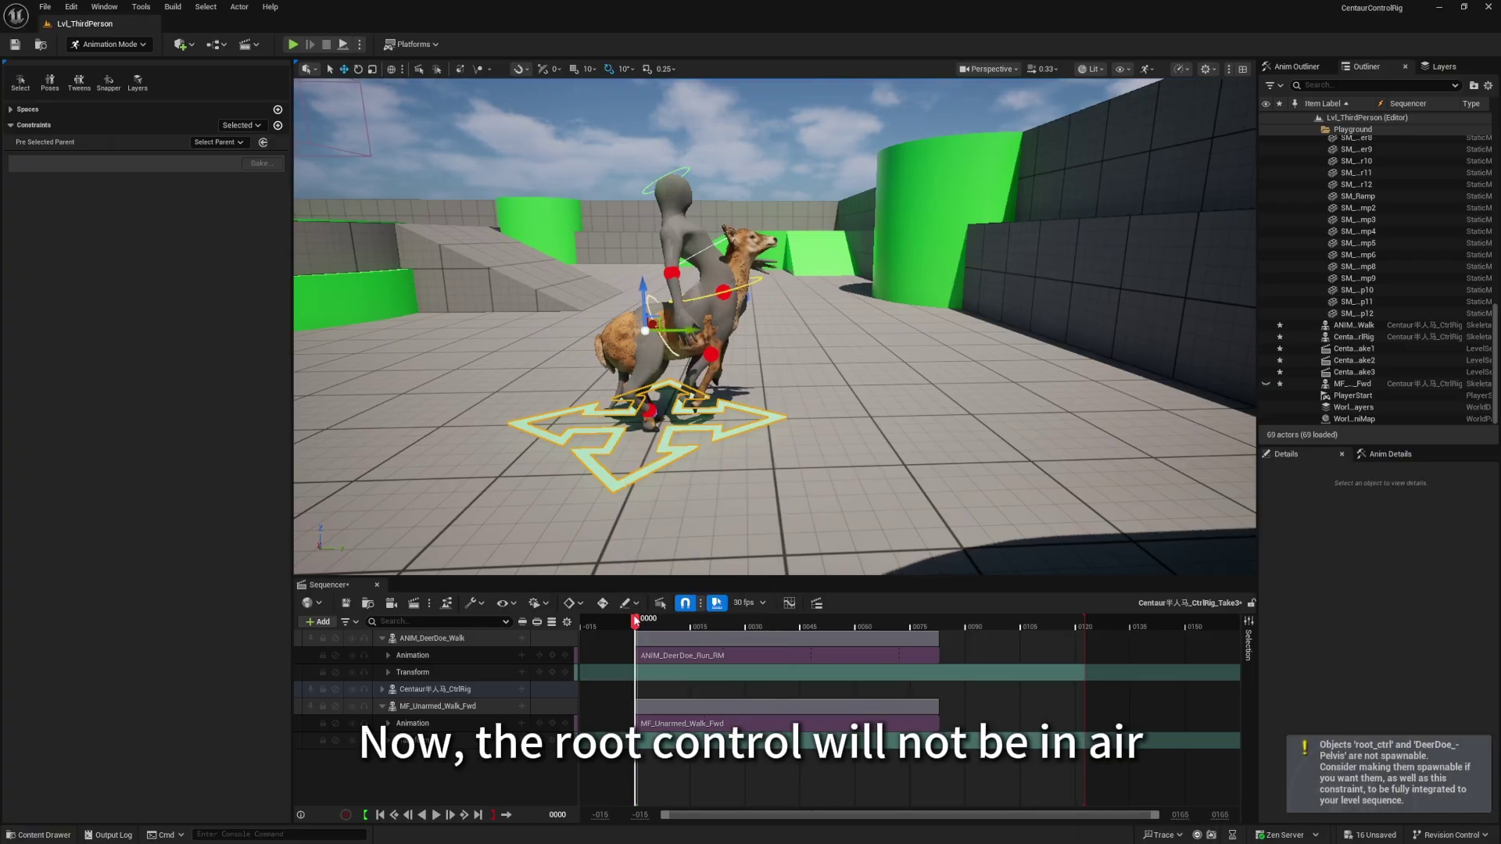
pyautogui.moveTo(635, 622); pyautogui.dragTo(658, 656)
pyautogui.moveTo(658, 655); pyautogui.dragTo(666, 655)
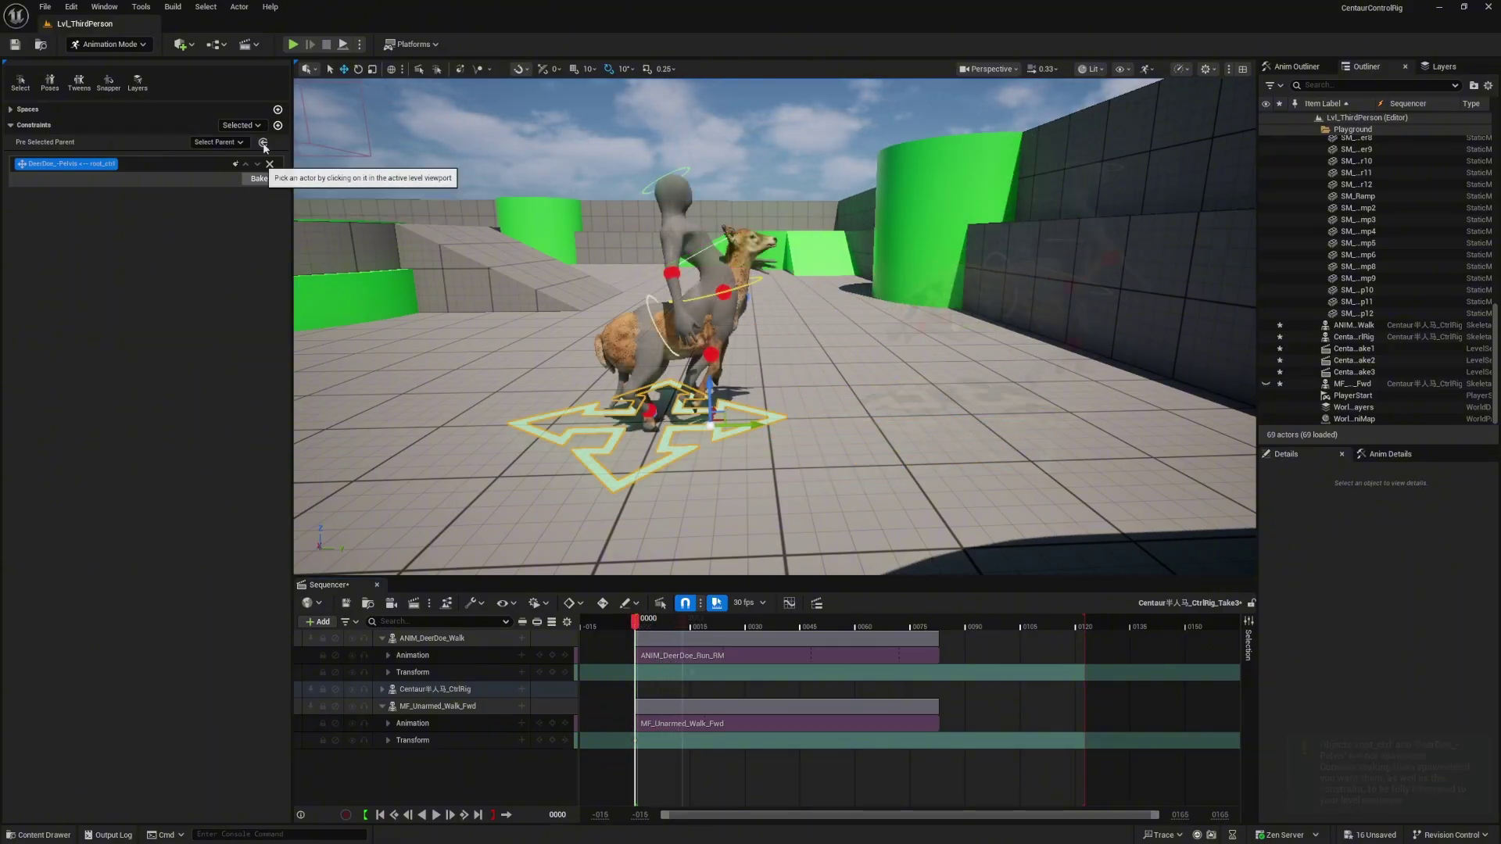
# Open the options for a new Rotation constraint and examine its Axis Filter.
pyautogui.click(275, 129)
pyautogui.click(279, 126)
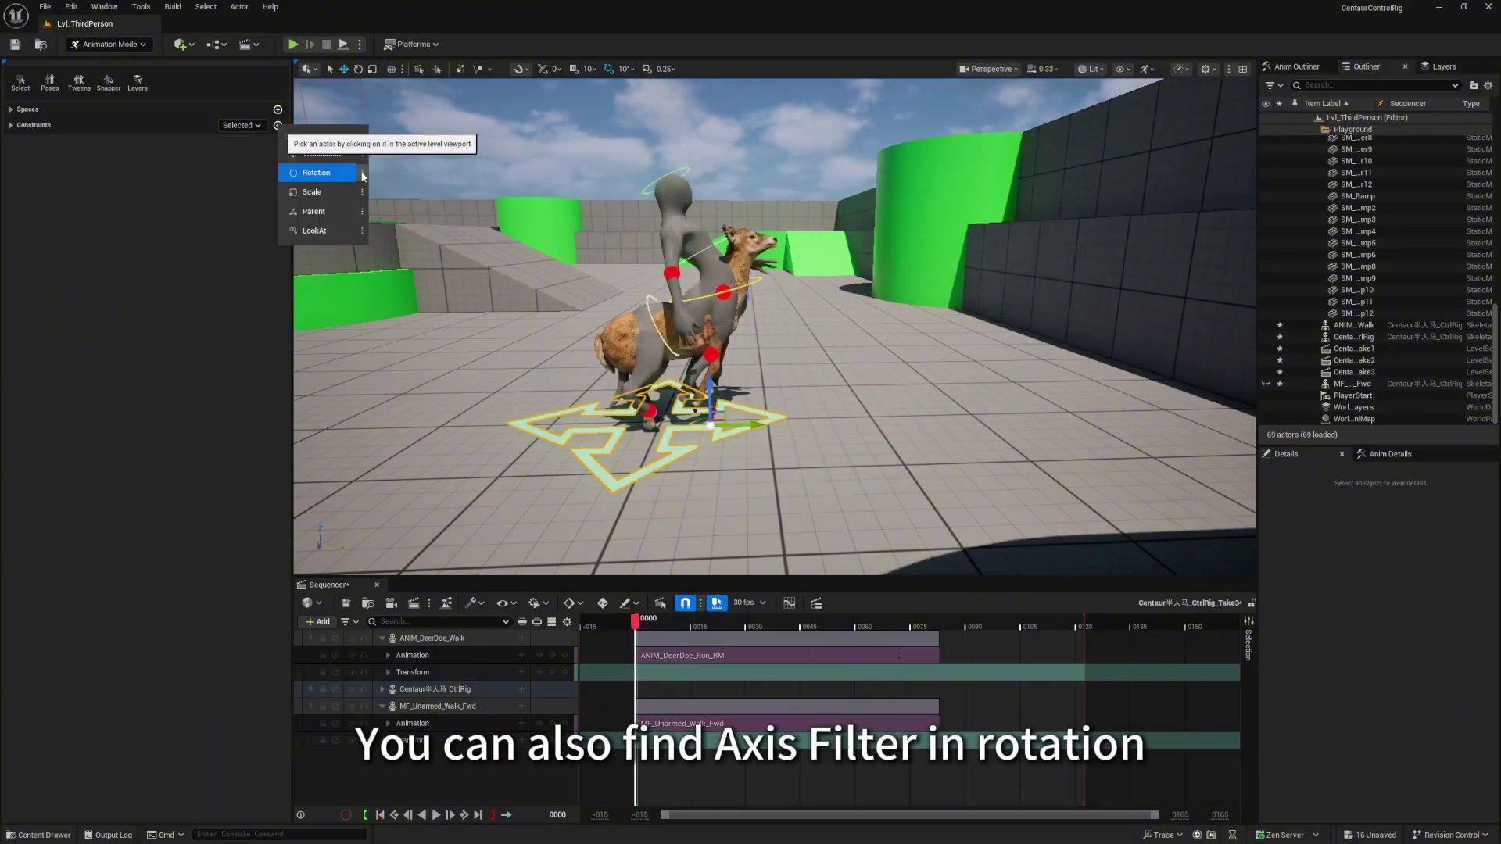
pyautogui.click(362, 173)
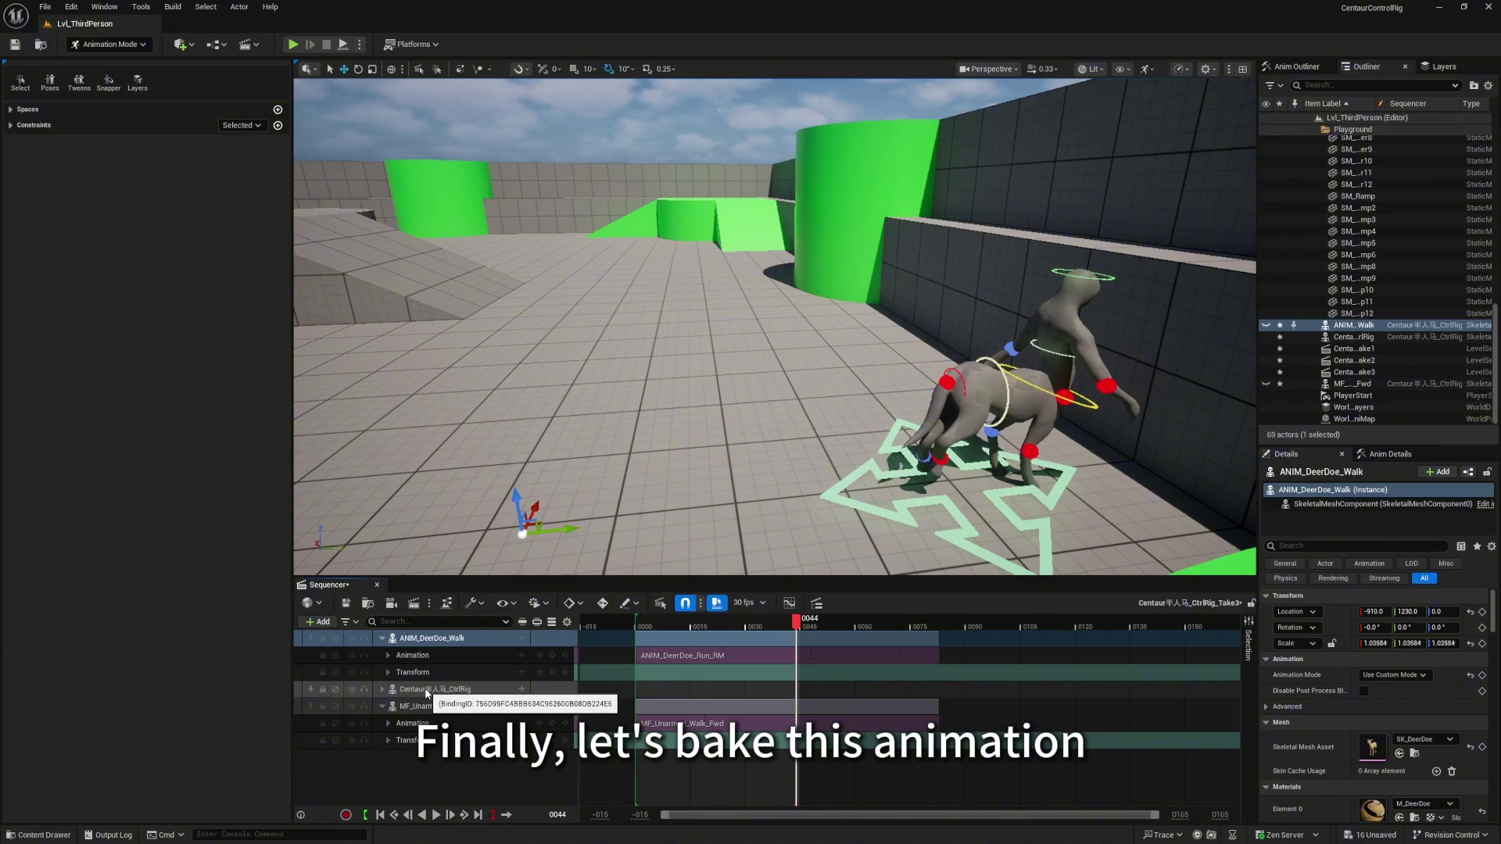
# Bake Centaur半人马_CtrlRig to an animation sequence named Centaur半人马_Run in the Centaur folder with default export options, and scrub it to check the root motion.
pyautogui.click(429, 689)
pyautogui.rightClick(422, 695)
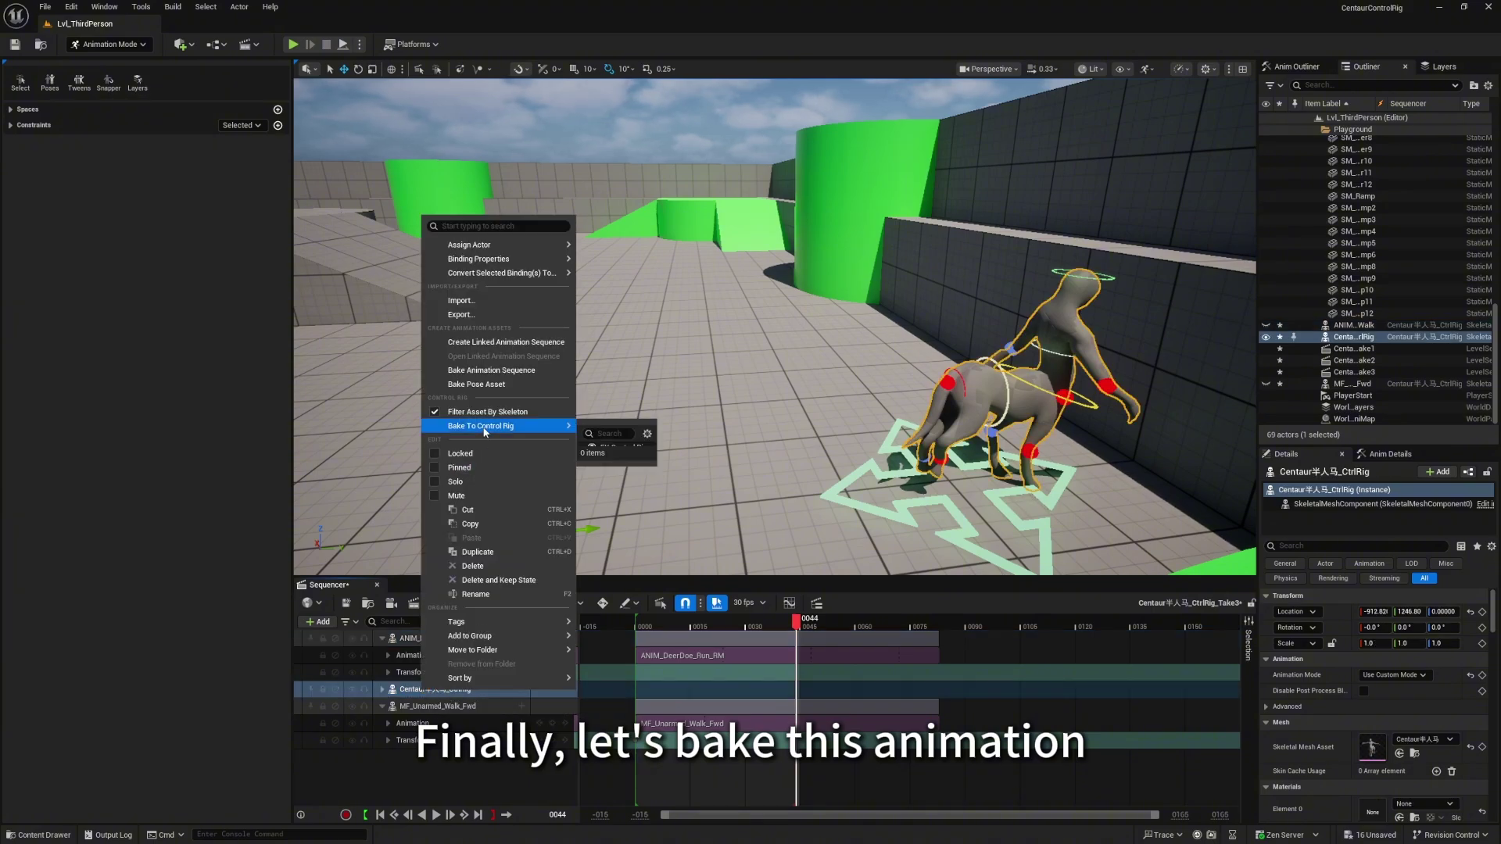
pyautogui.click(516, 370)
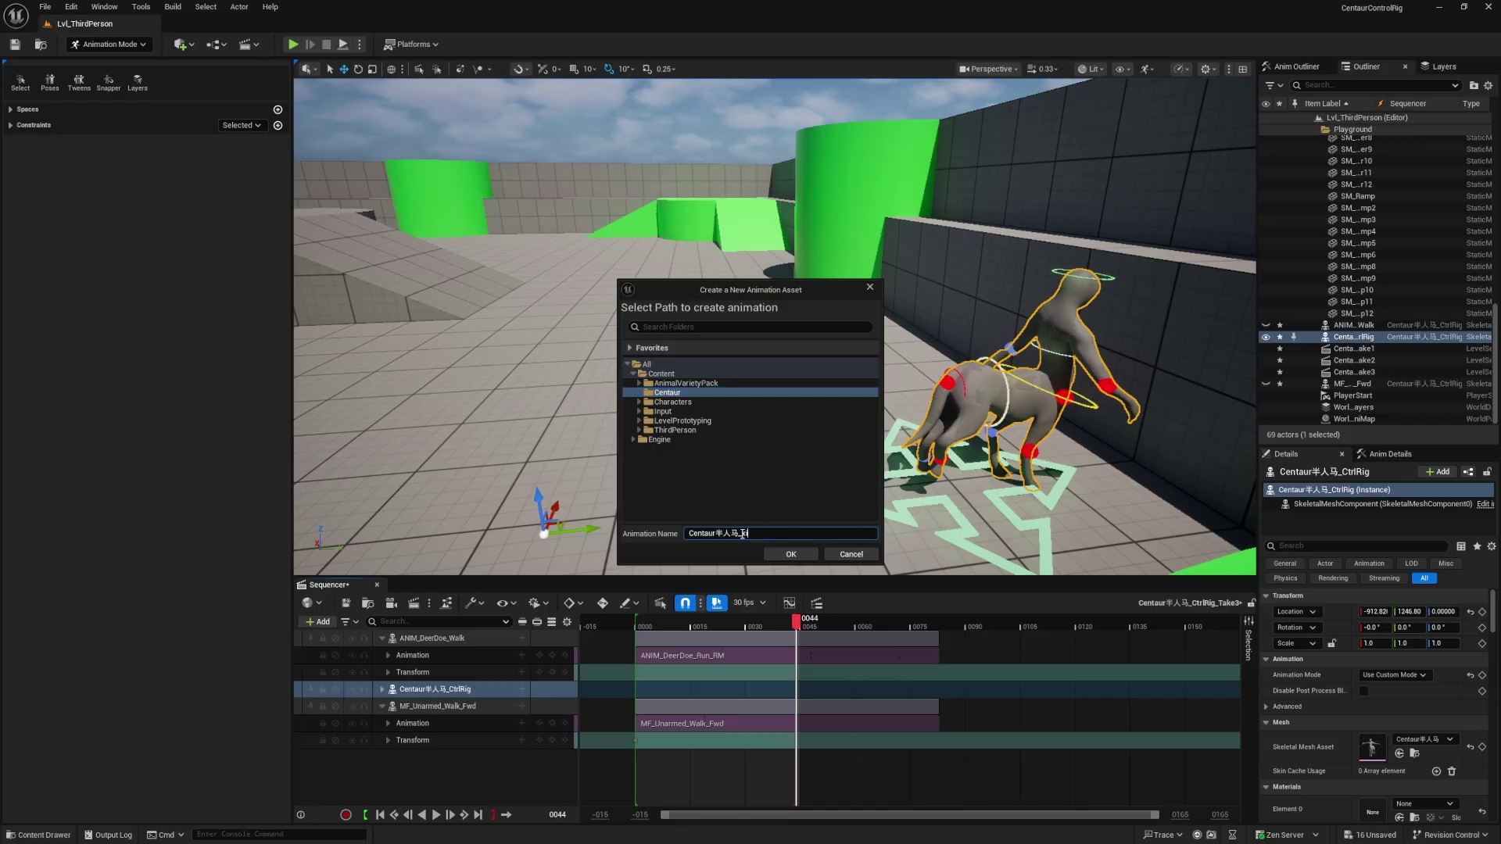
pyautogui.click(790, 554)
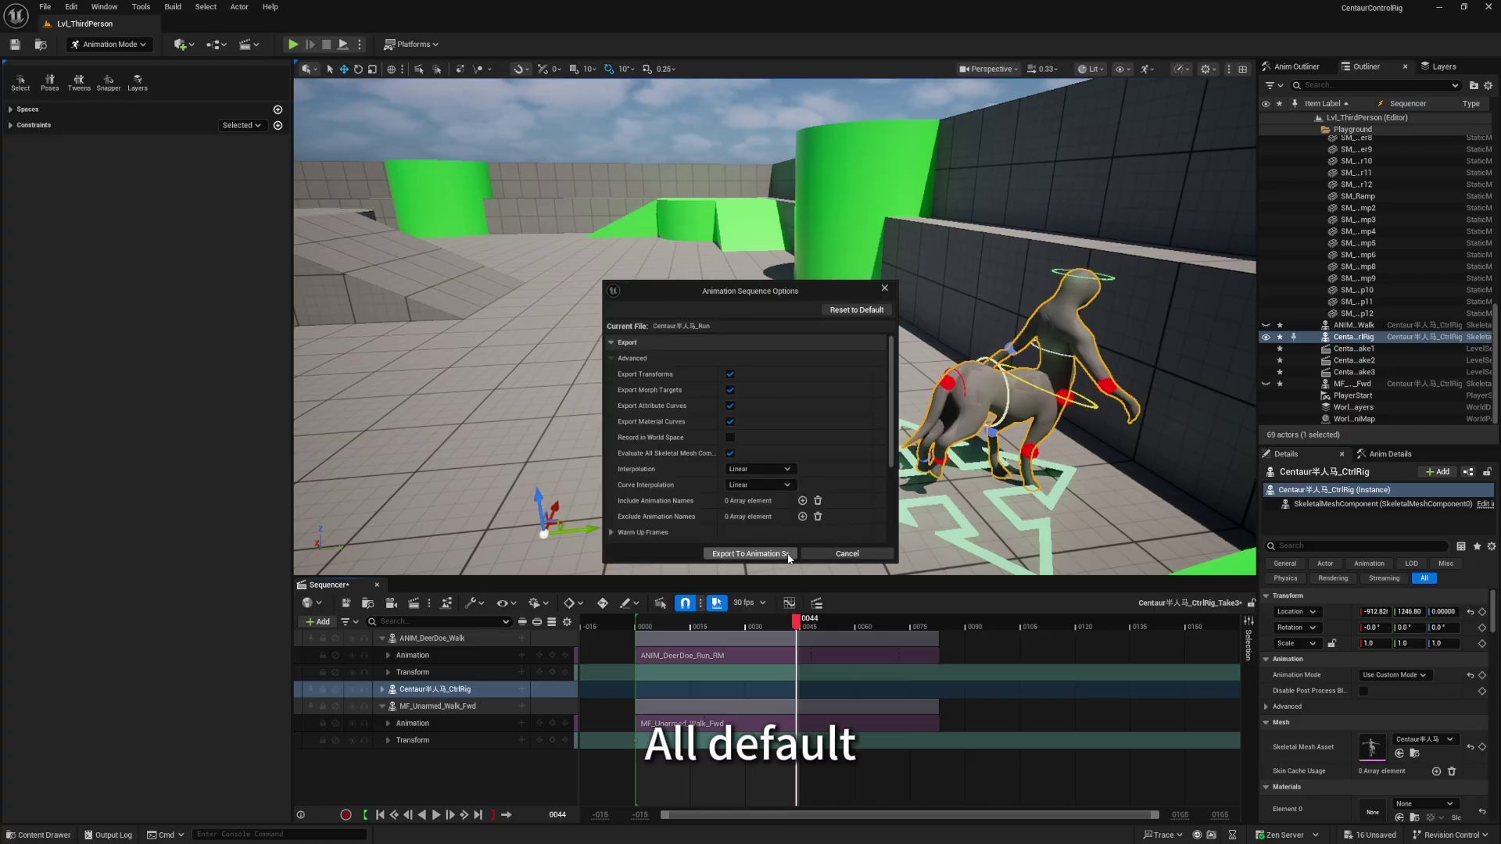
pyautogui.click(743, 553)
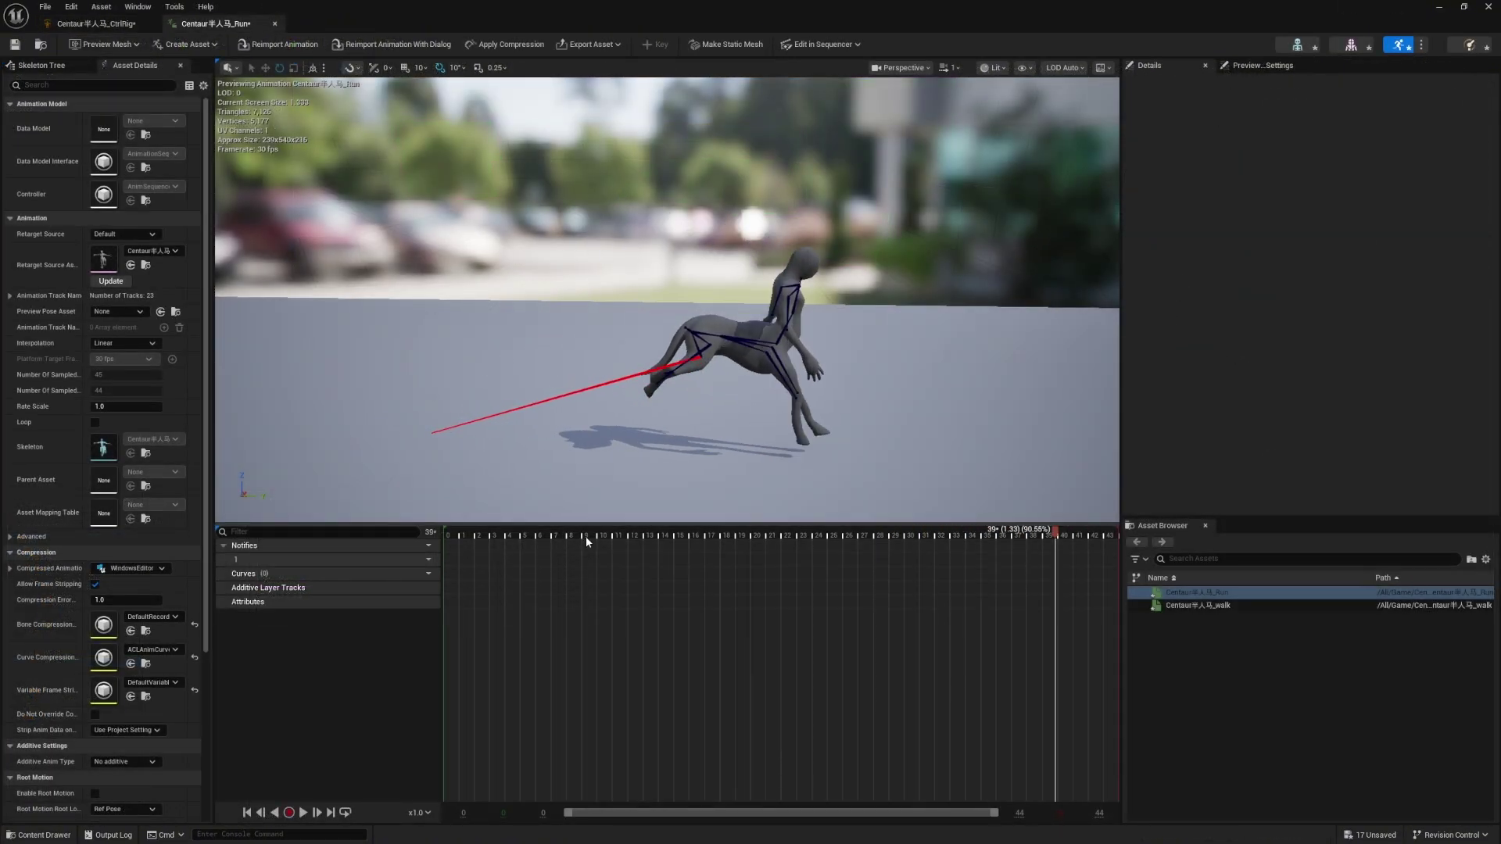
pyautogui.moveTo(585, 536); pyautogui.dragTo(467, 437)
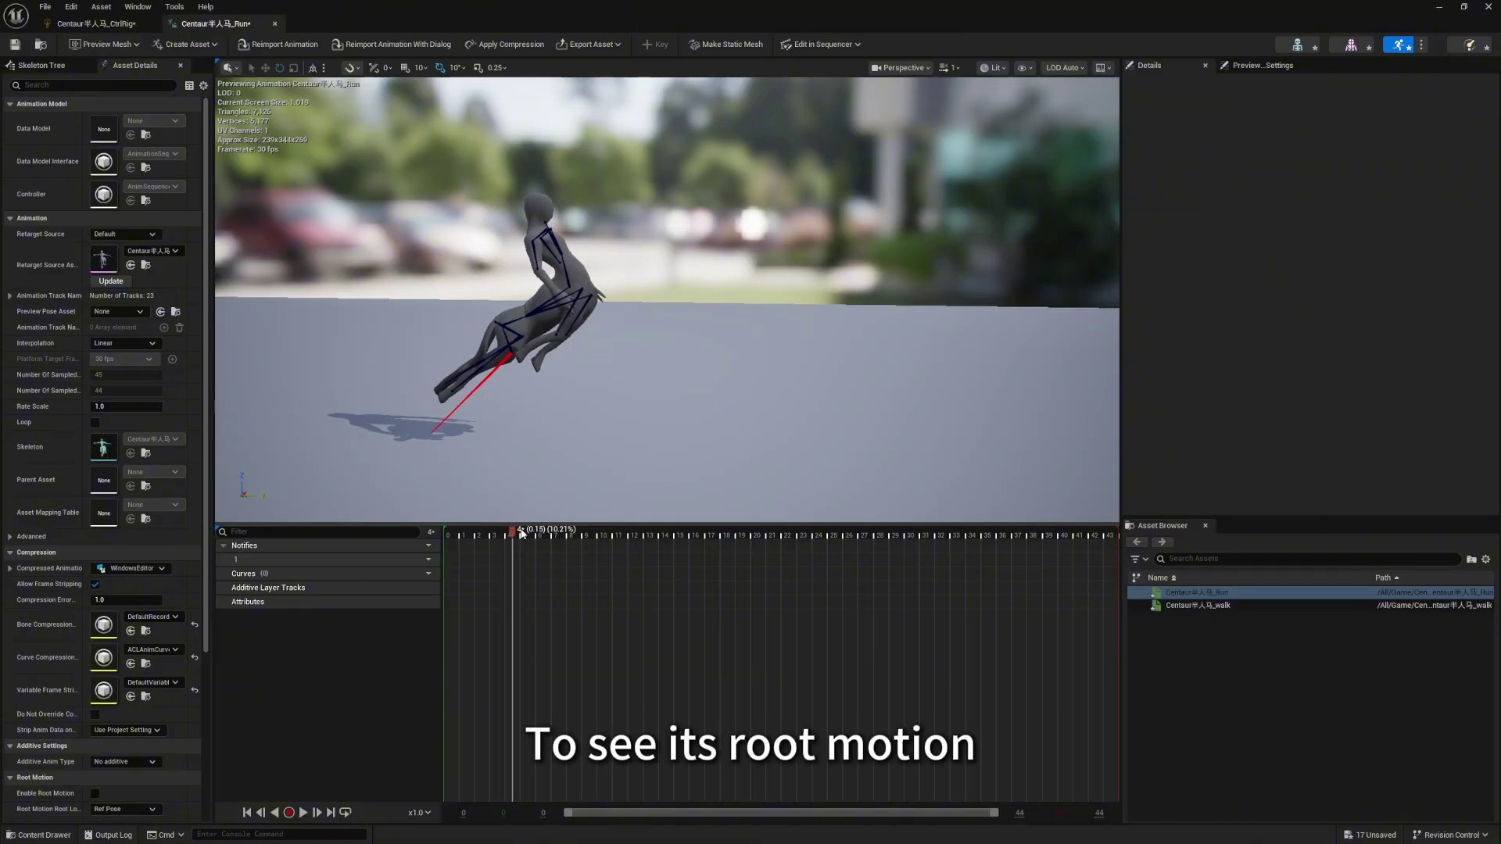
pyautogui.moveTo(522, 534); pyautogui.dragTo(576, 549)
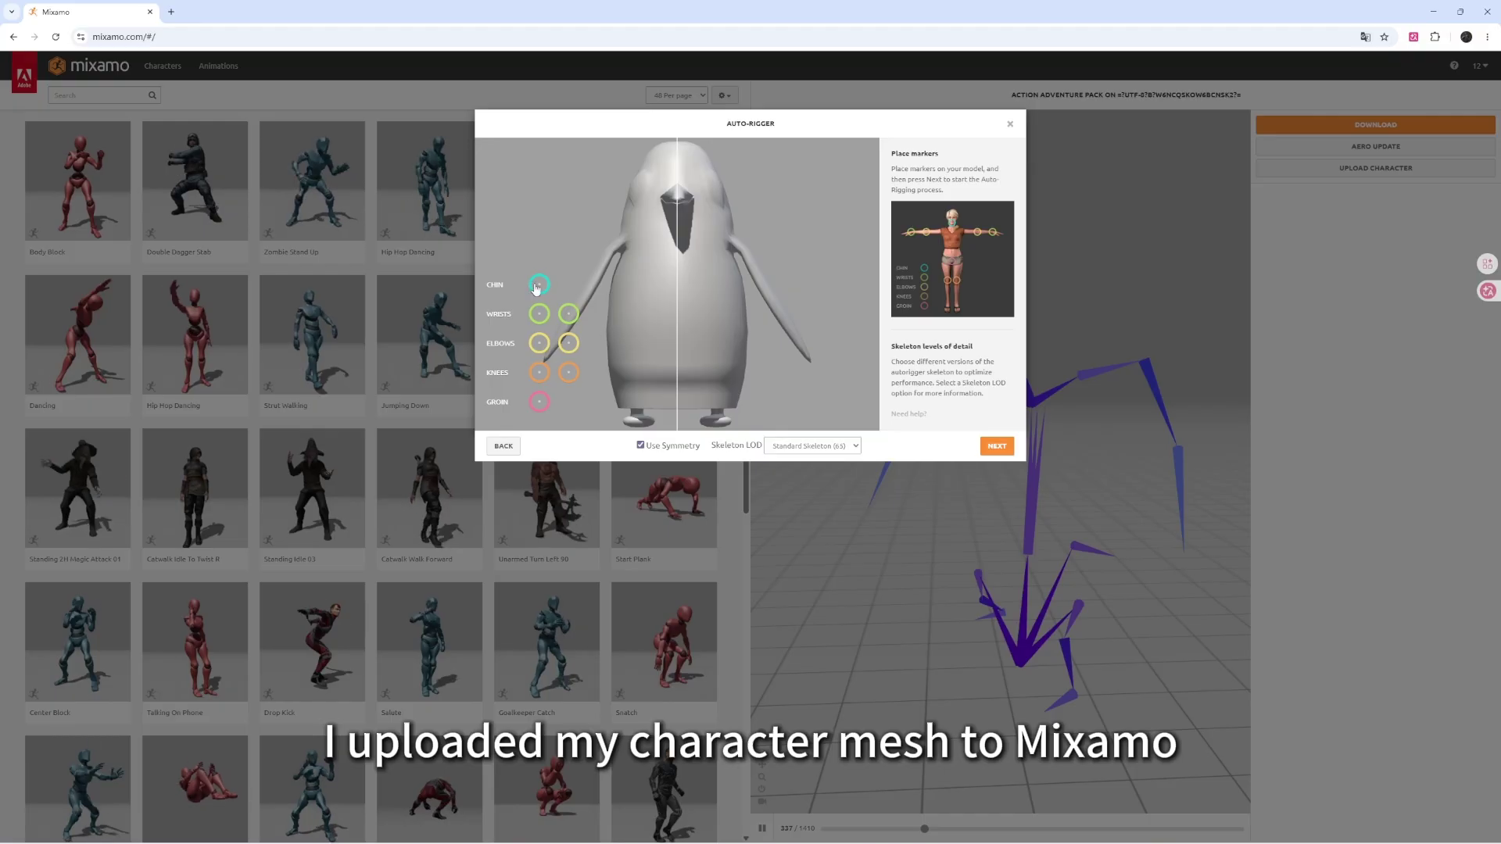
# In Mixamo, auto-rig the penguin with chin, wrist, elbow, knee and groin markers and the 3 Chain Fingers (49) skeleton, and browse the animations.
pyautogui.moveTo(539, 343); pyautogui.dragTo(582, 301)
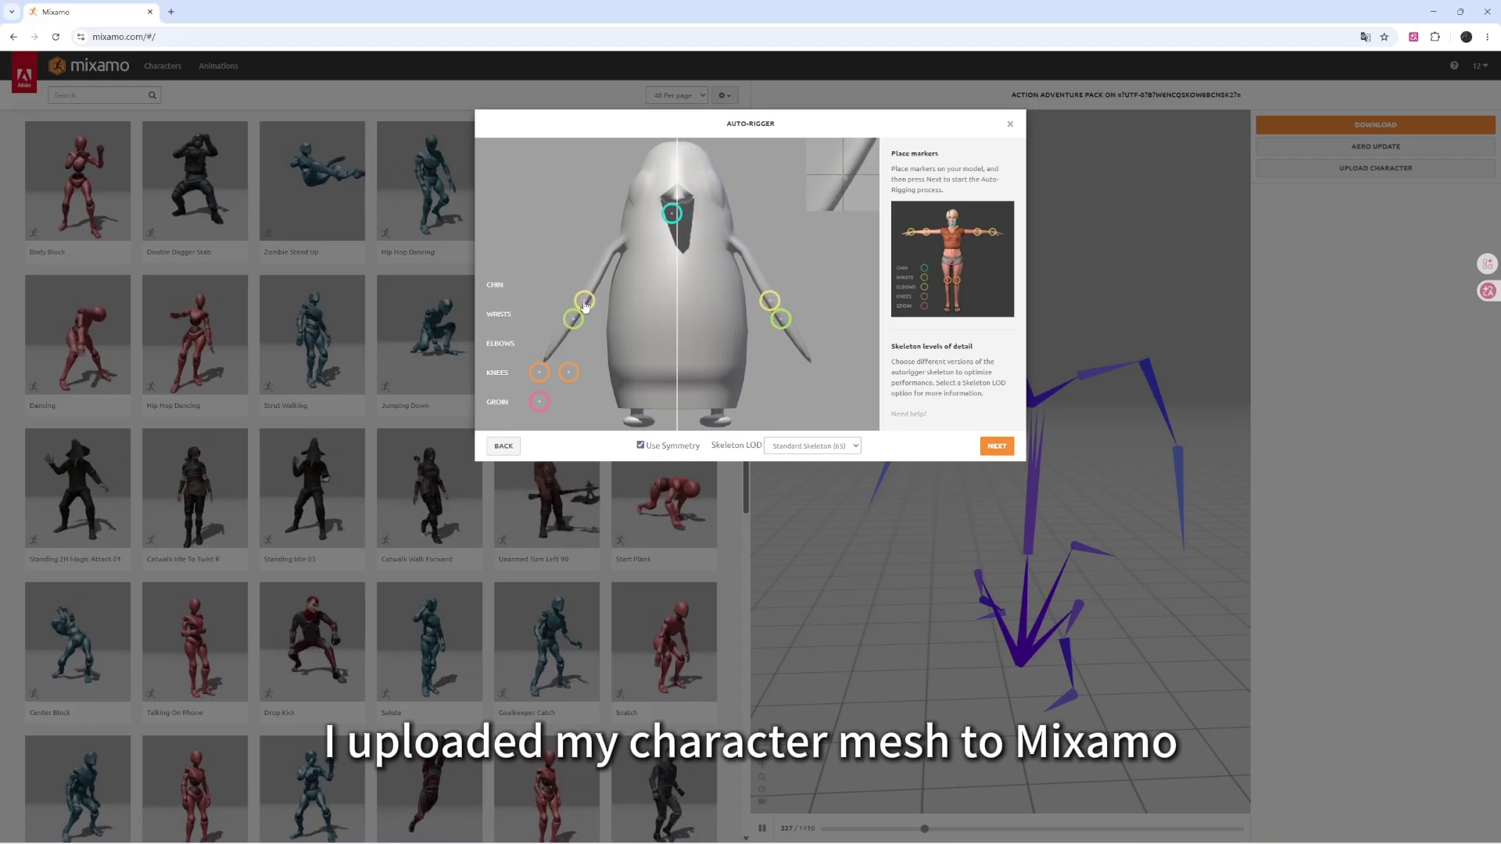
pyautogui.moveTo(568, 372); pyautogui.dragTo(717, 405)
pyautogui.moveTo(540, 402); pyautogui.dragTo(685, 409)
pyautogui.click(812, 446)
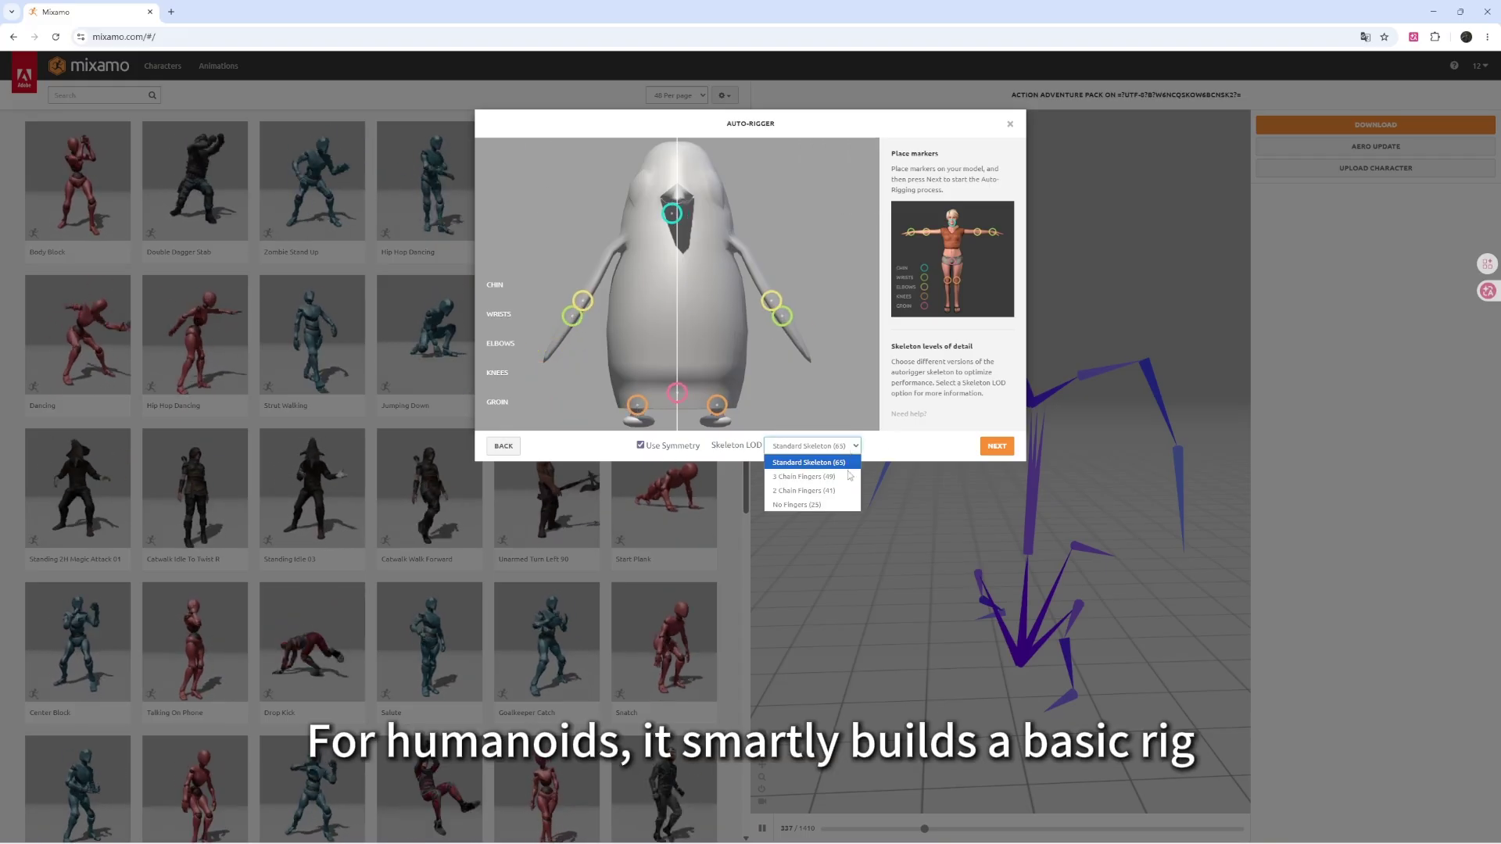
pyautogui.click(813, 478)
pyautogui.click(997, 446)
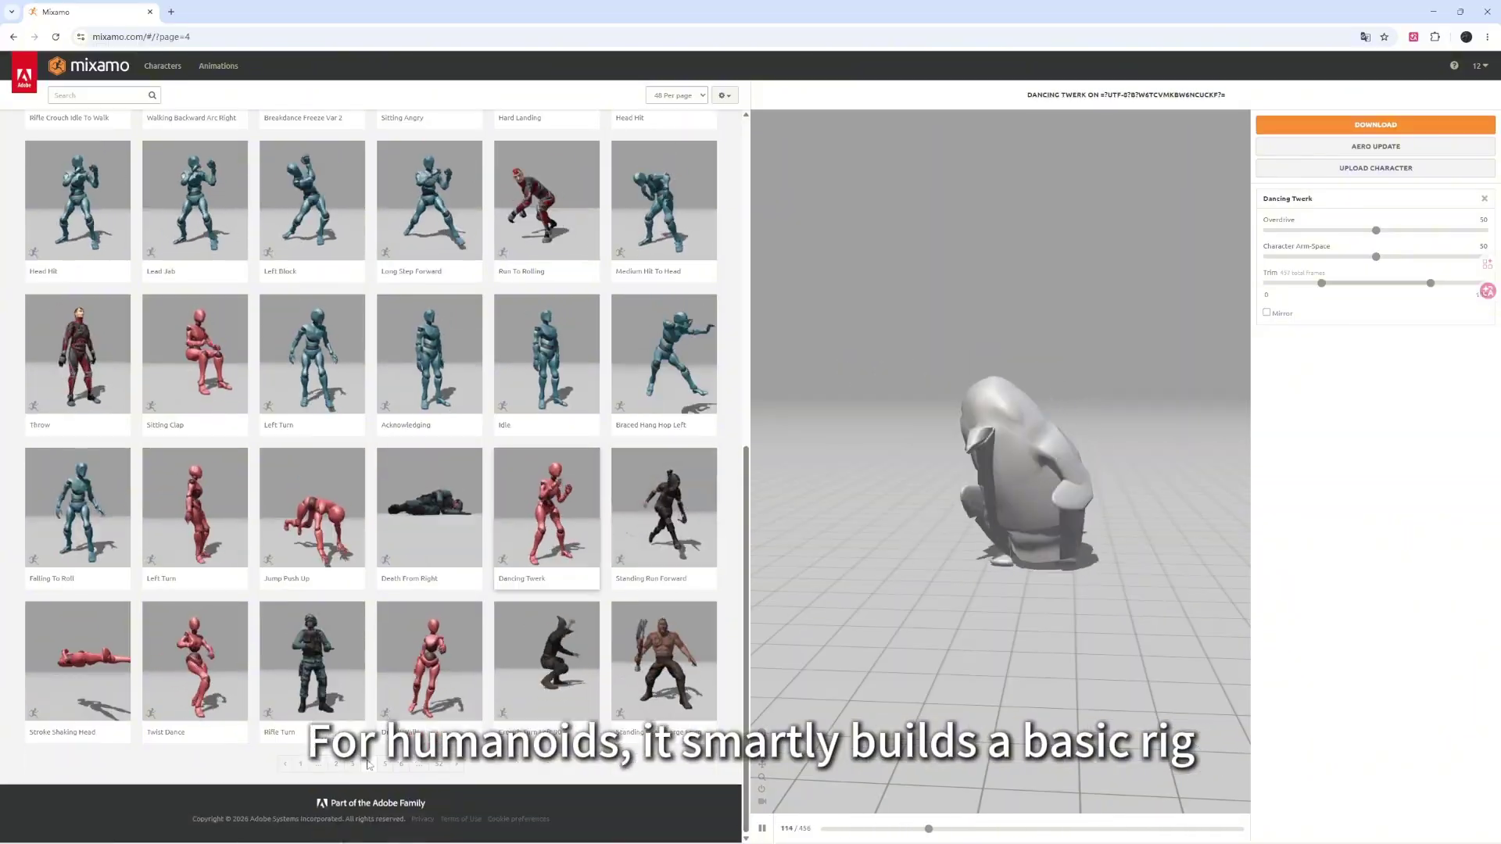
pyautogui.click(368, 764)
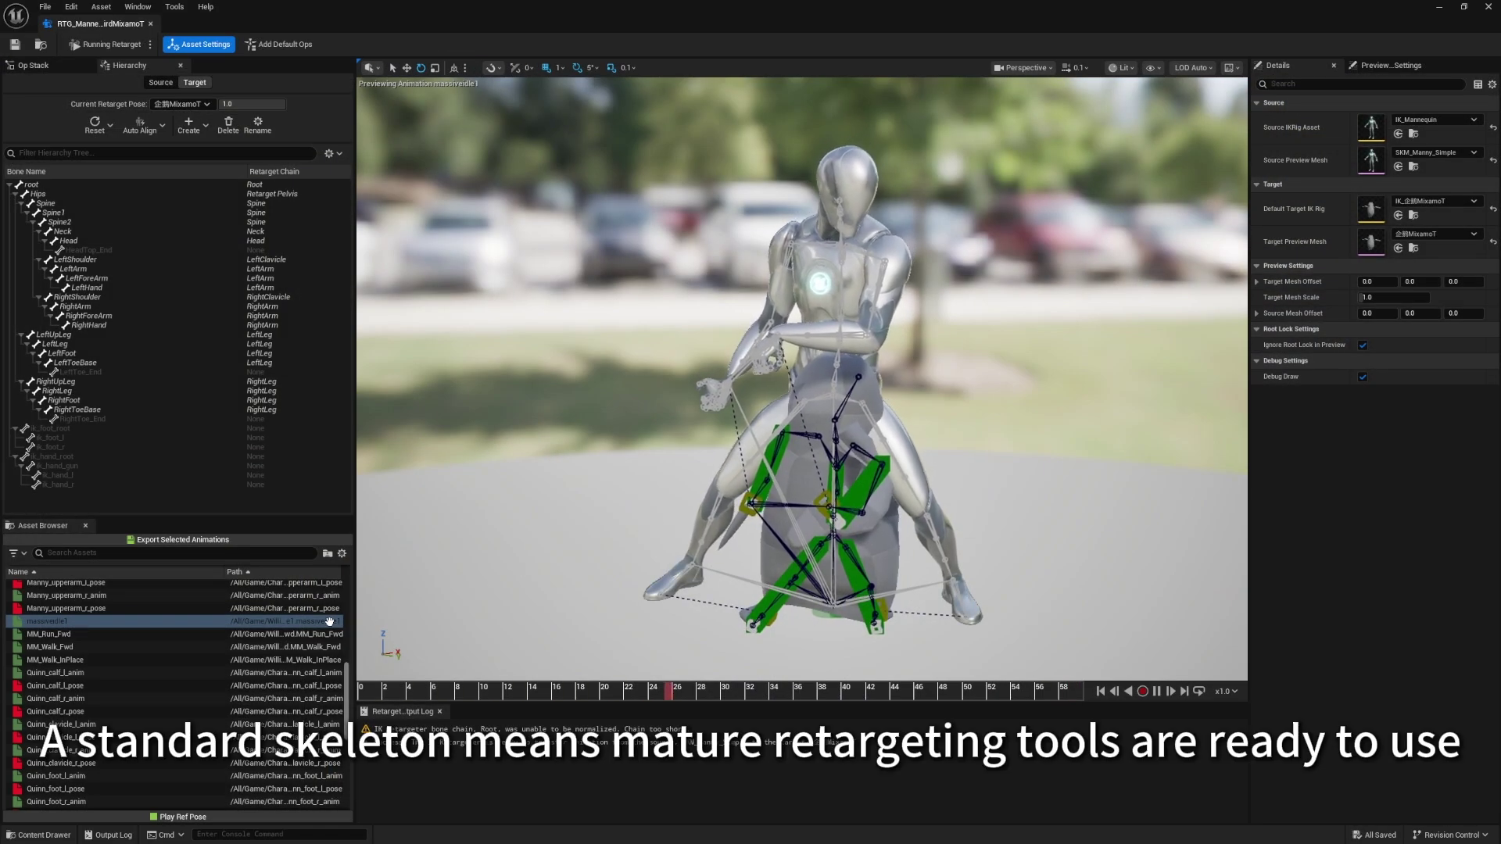
# In the Unreal IK Retargeter, preview MM_Walk_Fwd on the Mixamo-rigged penguin and view it from another angle.
pyautogui.click(118, 647)
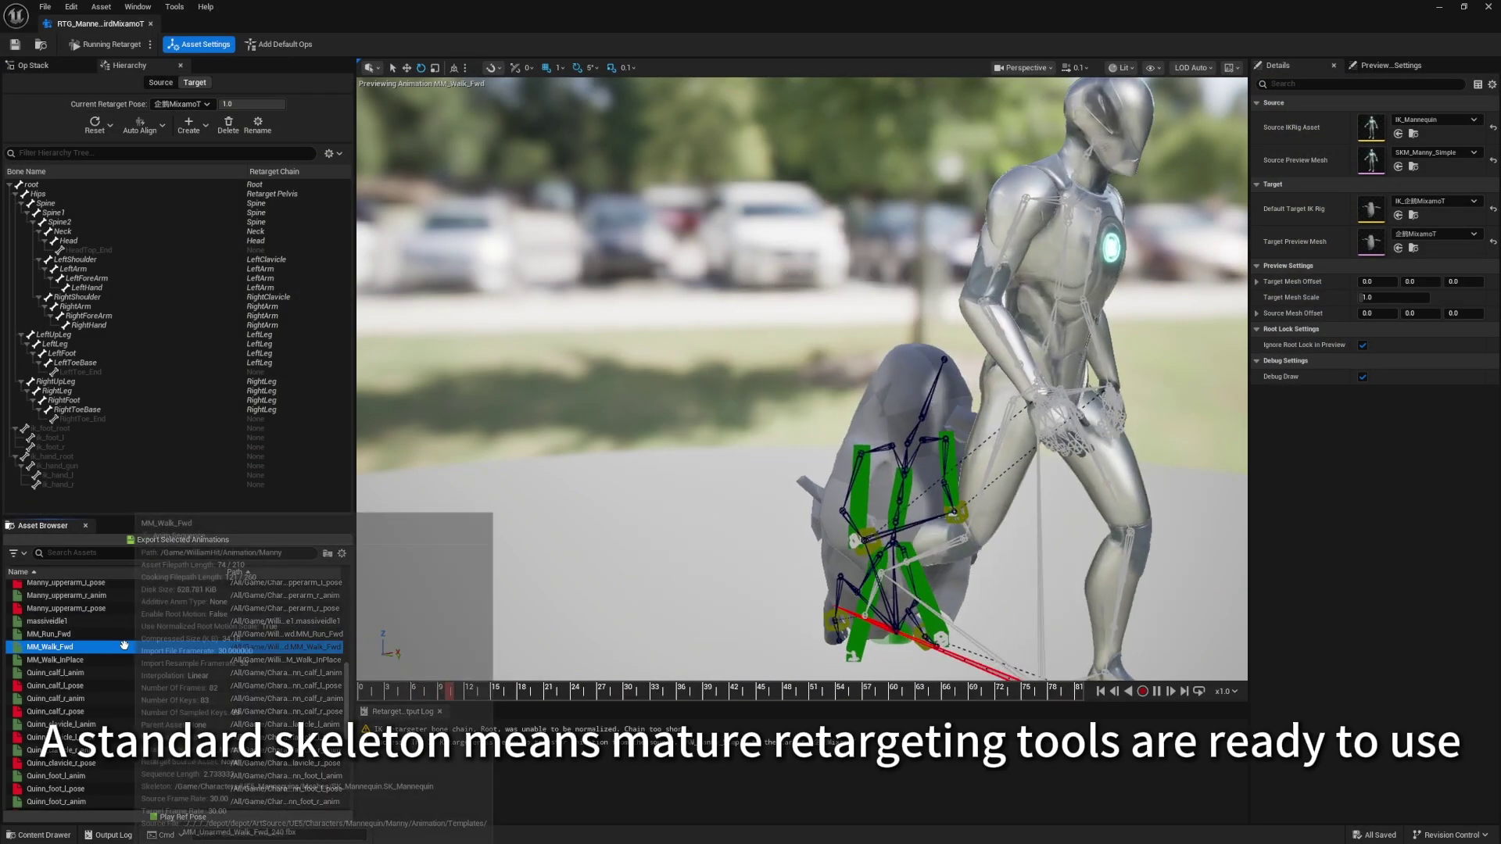
pyautogui.moveTo(695, 477); pyautogui.dragTo(653, 478)
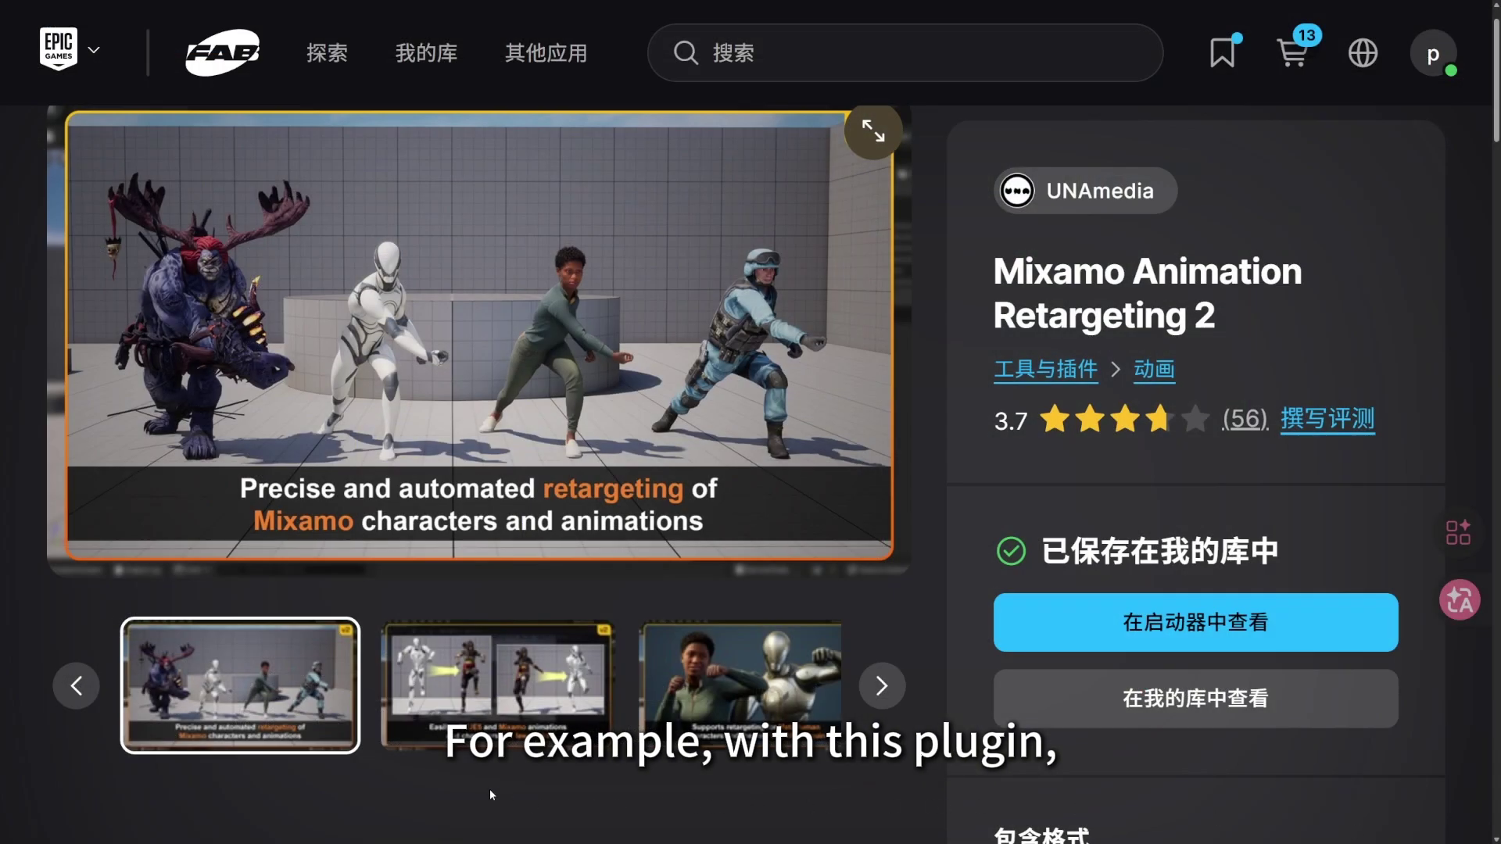
# On Fab, view the preview images of the Mixamo Animation Retargeting 2 plugin.
pyautogui.click(491, 725)
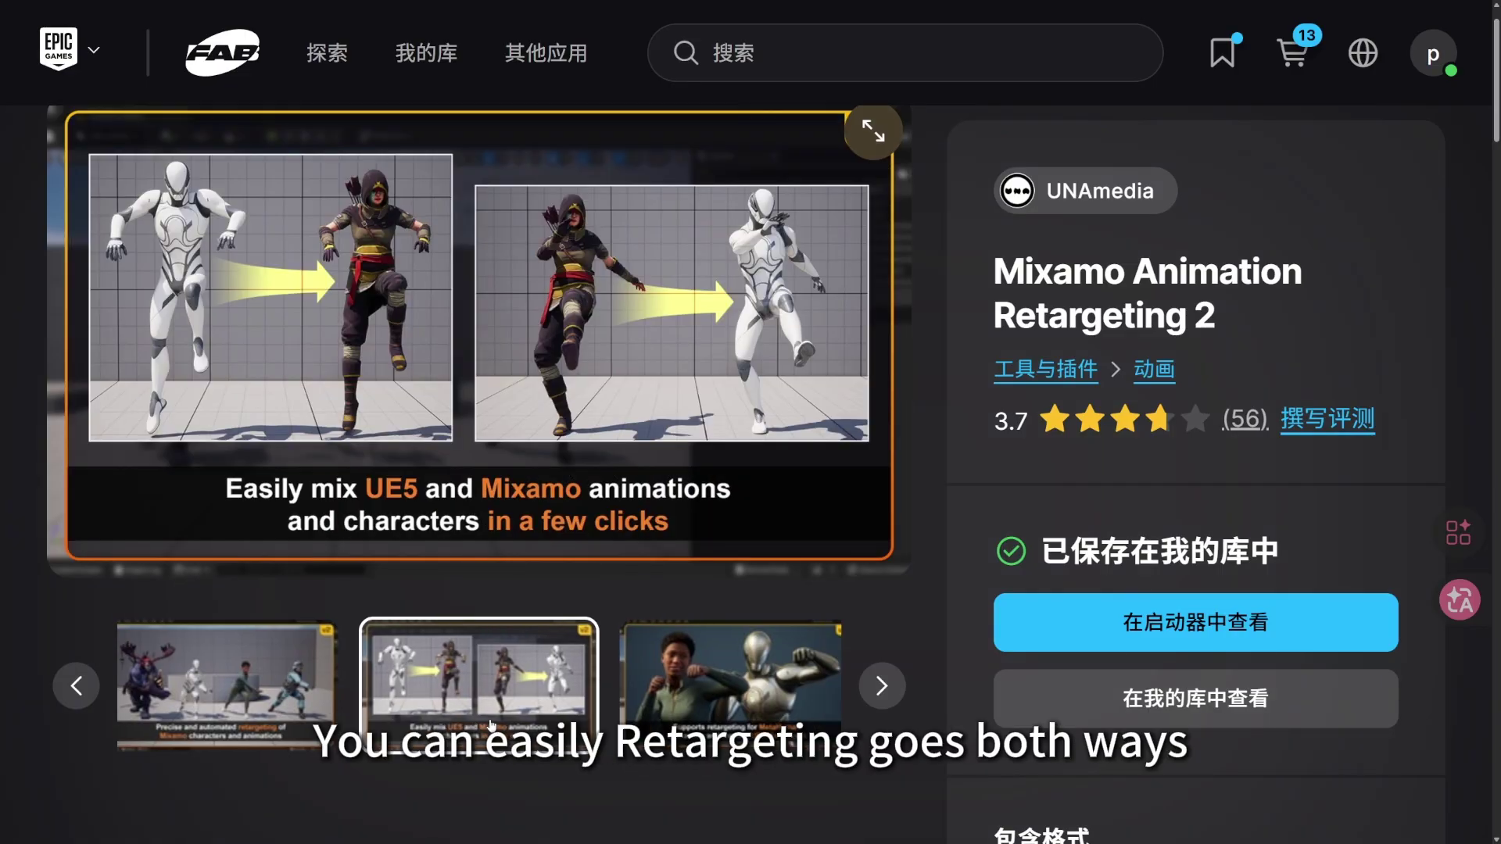
pyautogui.click(713, 710)
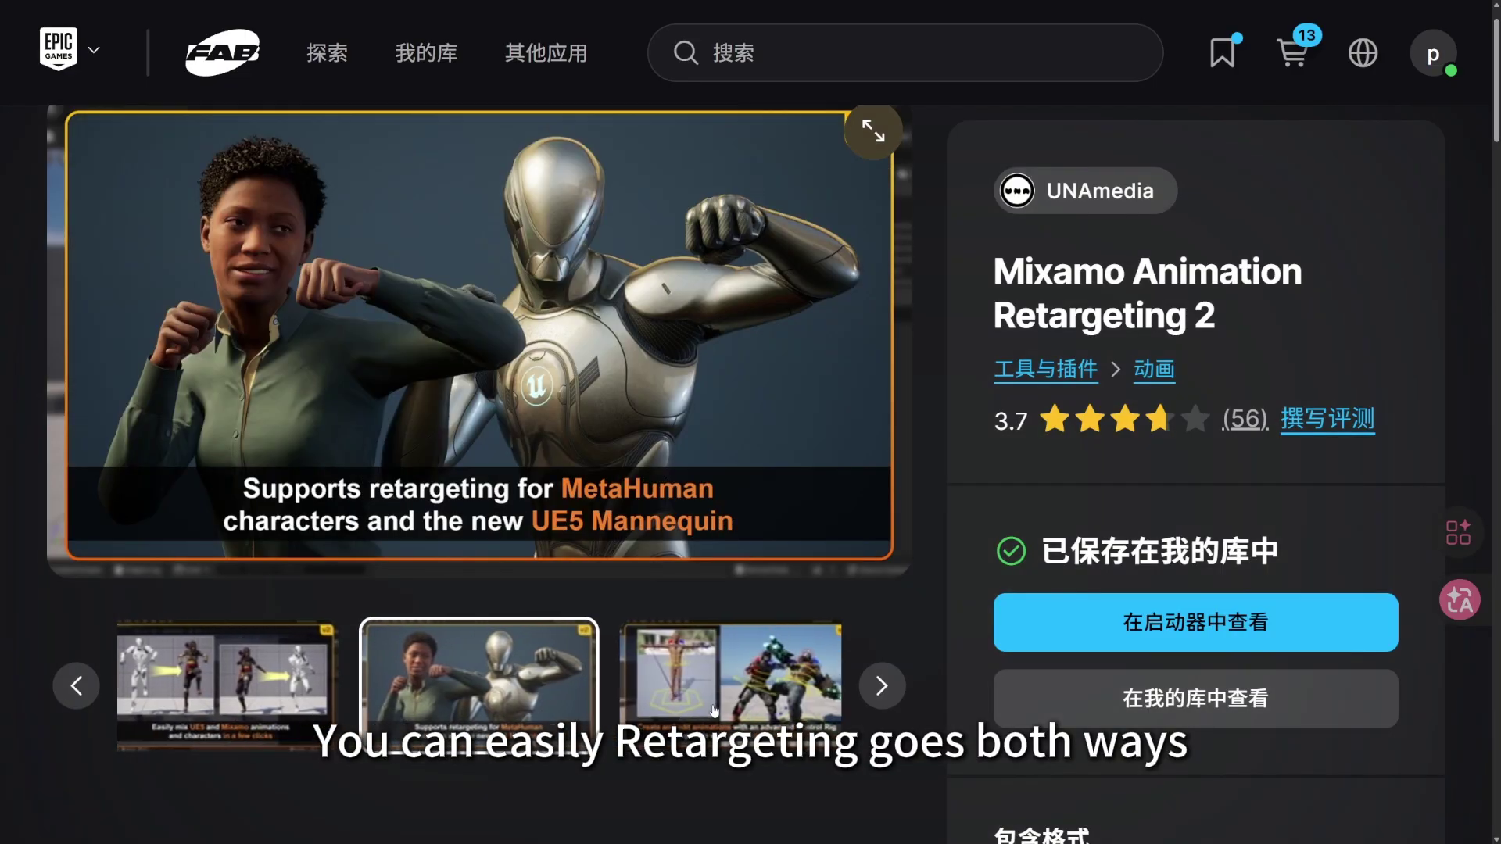
pyautogui.click(714, 710)
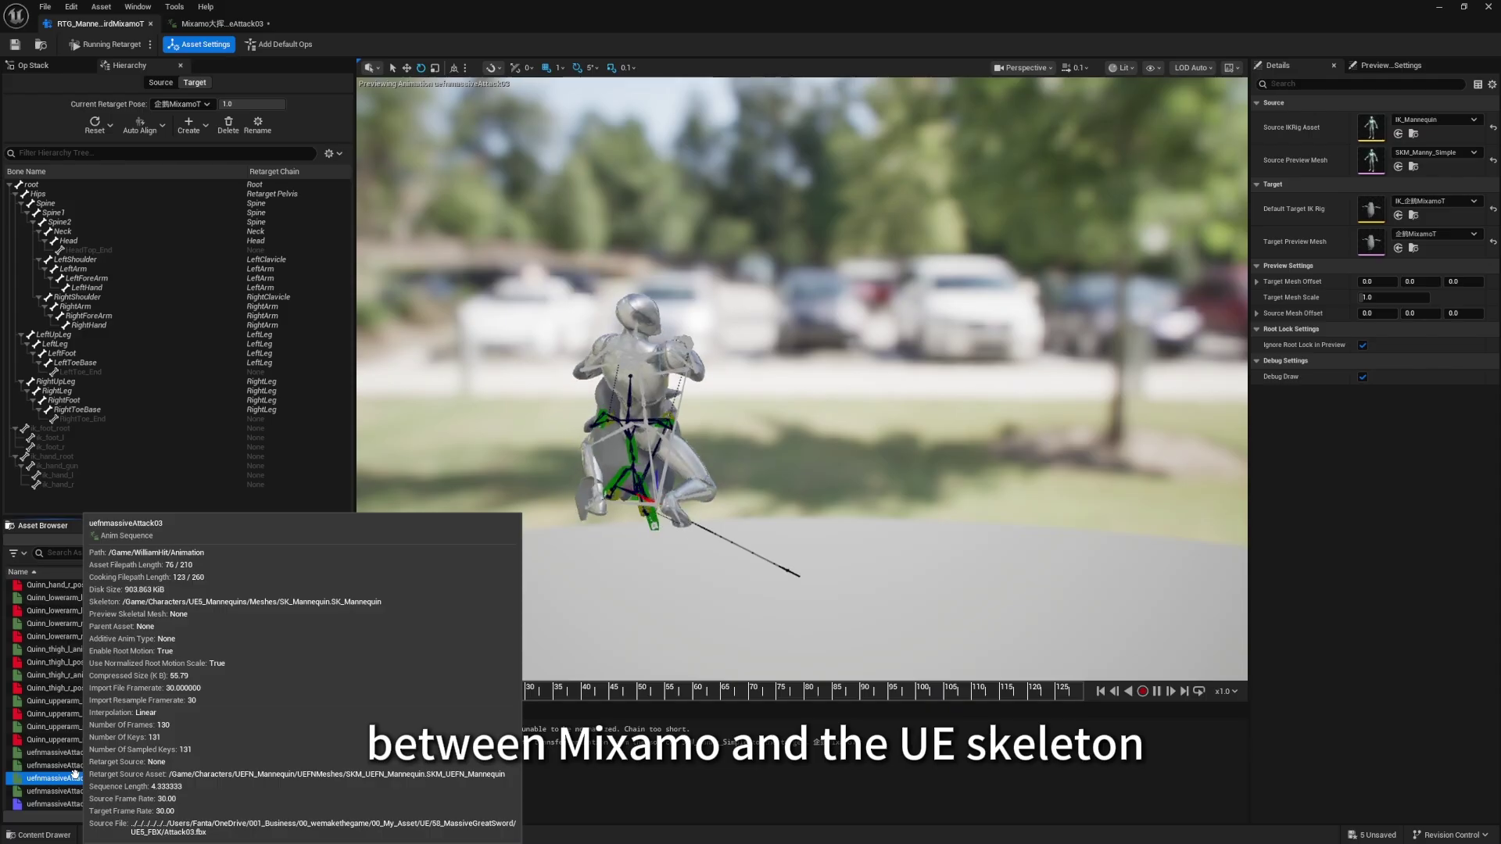
# In the Unreal IK Retargeter, preview the uefnmassiveAttack03, uefnmassiveAttack02 and uefnmassiveAttack01 animations on the Mixamo penguin.
pyautogui.click(78, 778)
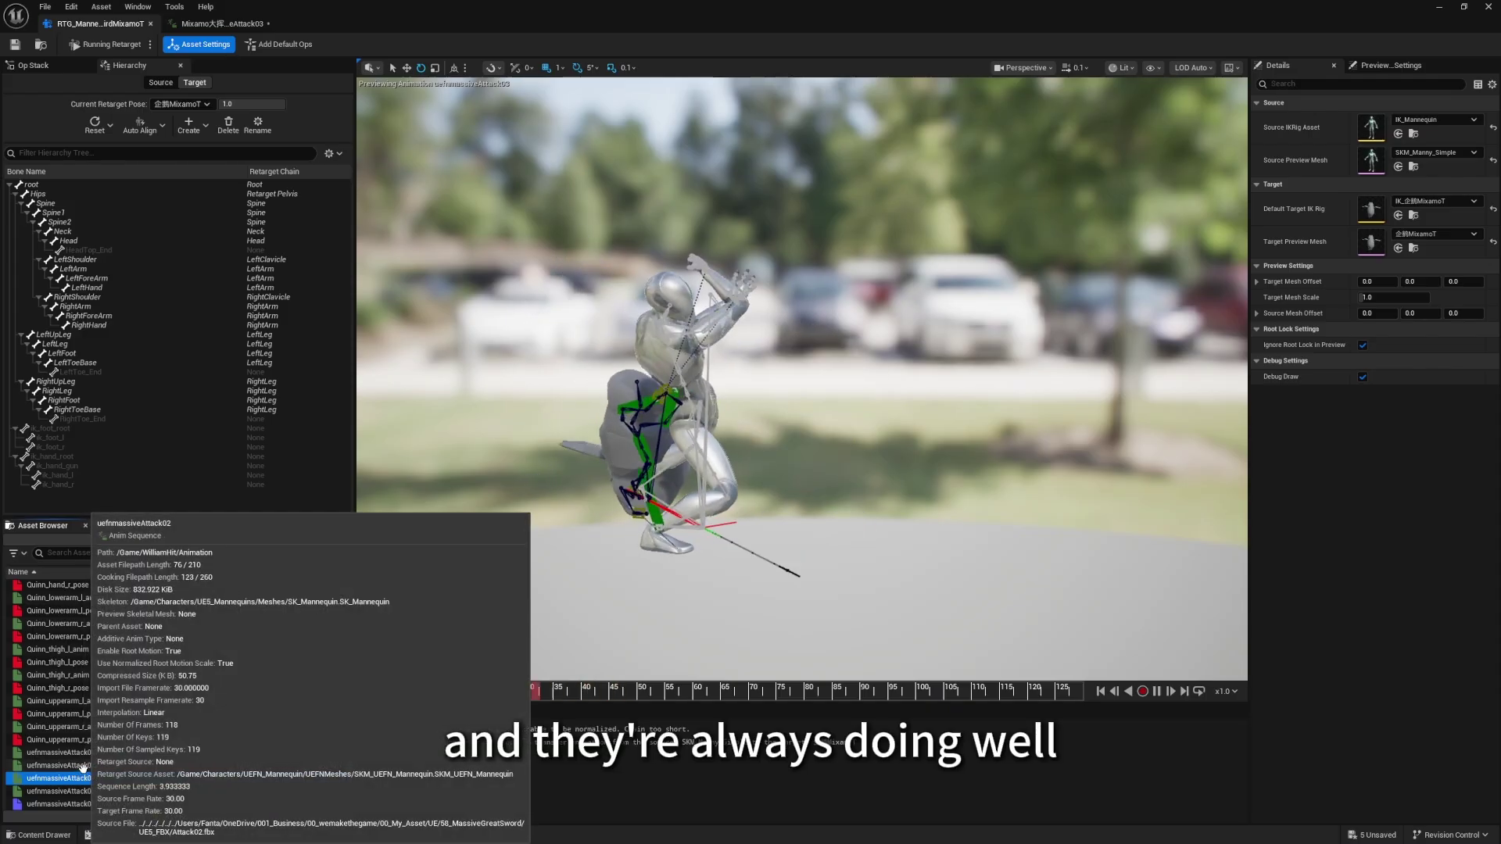
pyautogui.click(78, 766)
pyautogui.click(101, 752)
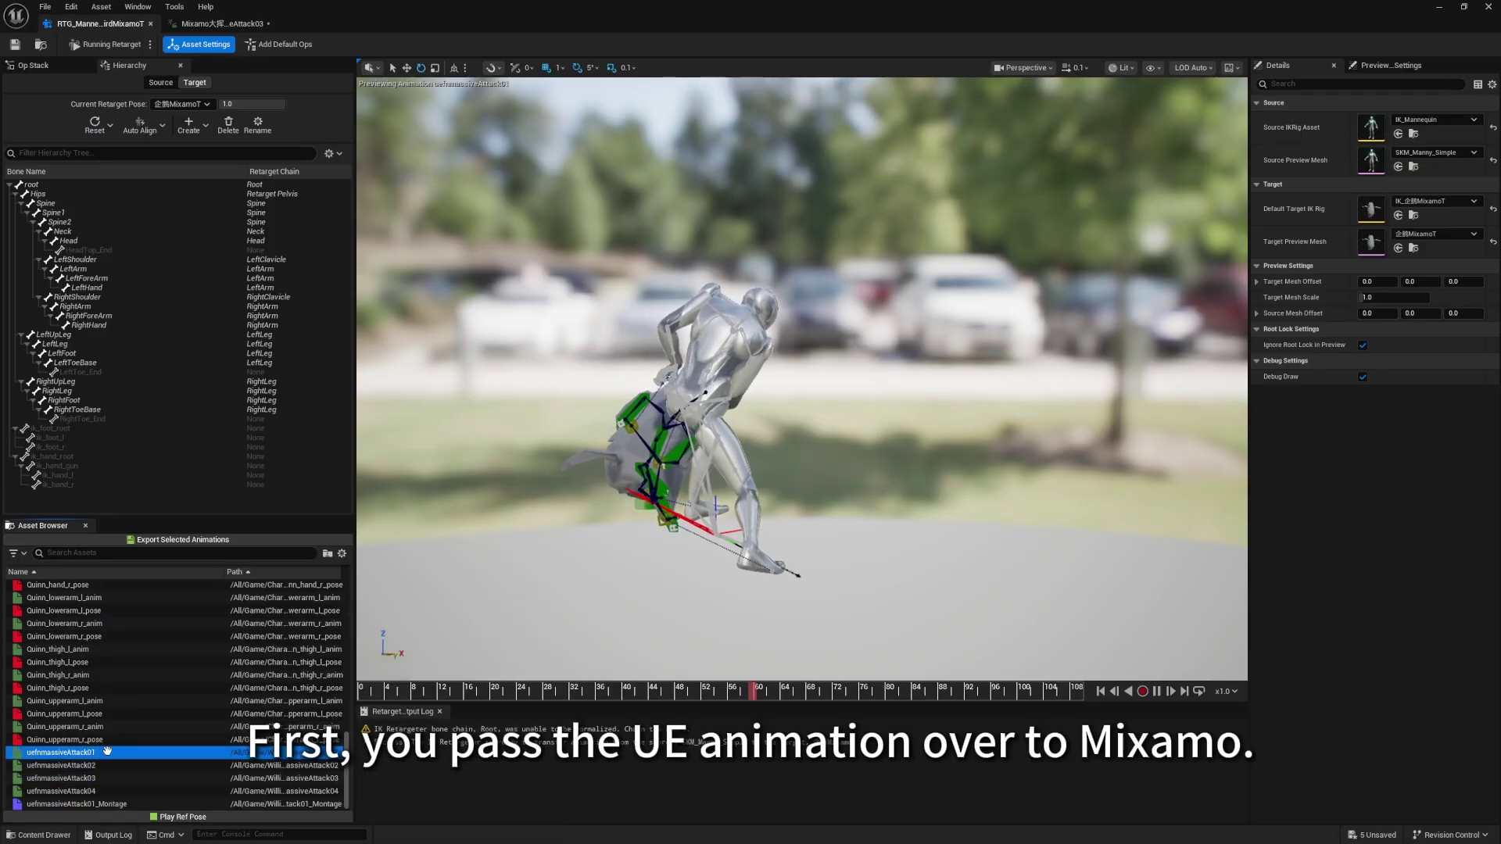
pyautogui.click(86, 778)
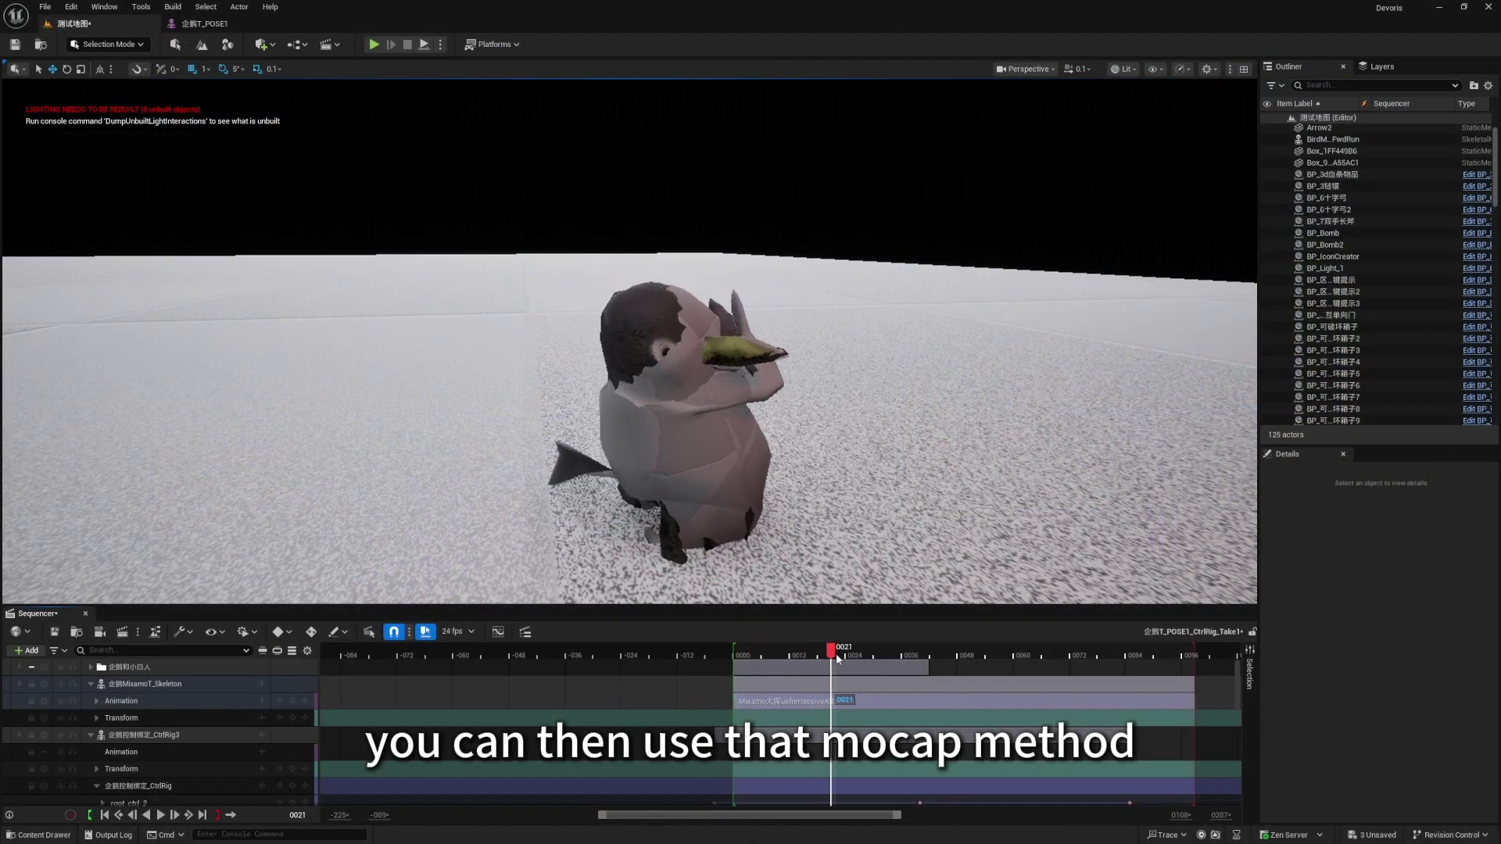
# Scrub the penguin's sequence in Sequencer to examine the animation transferred to its Control Rig.
pyautogui.moveTo(837, 654); pyautogui.dragTo(1105, 687)
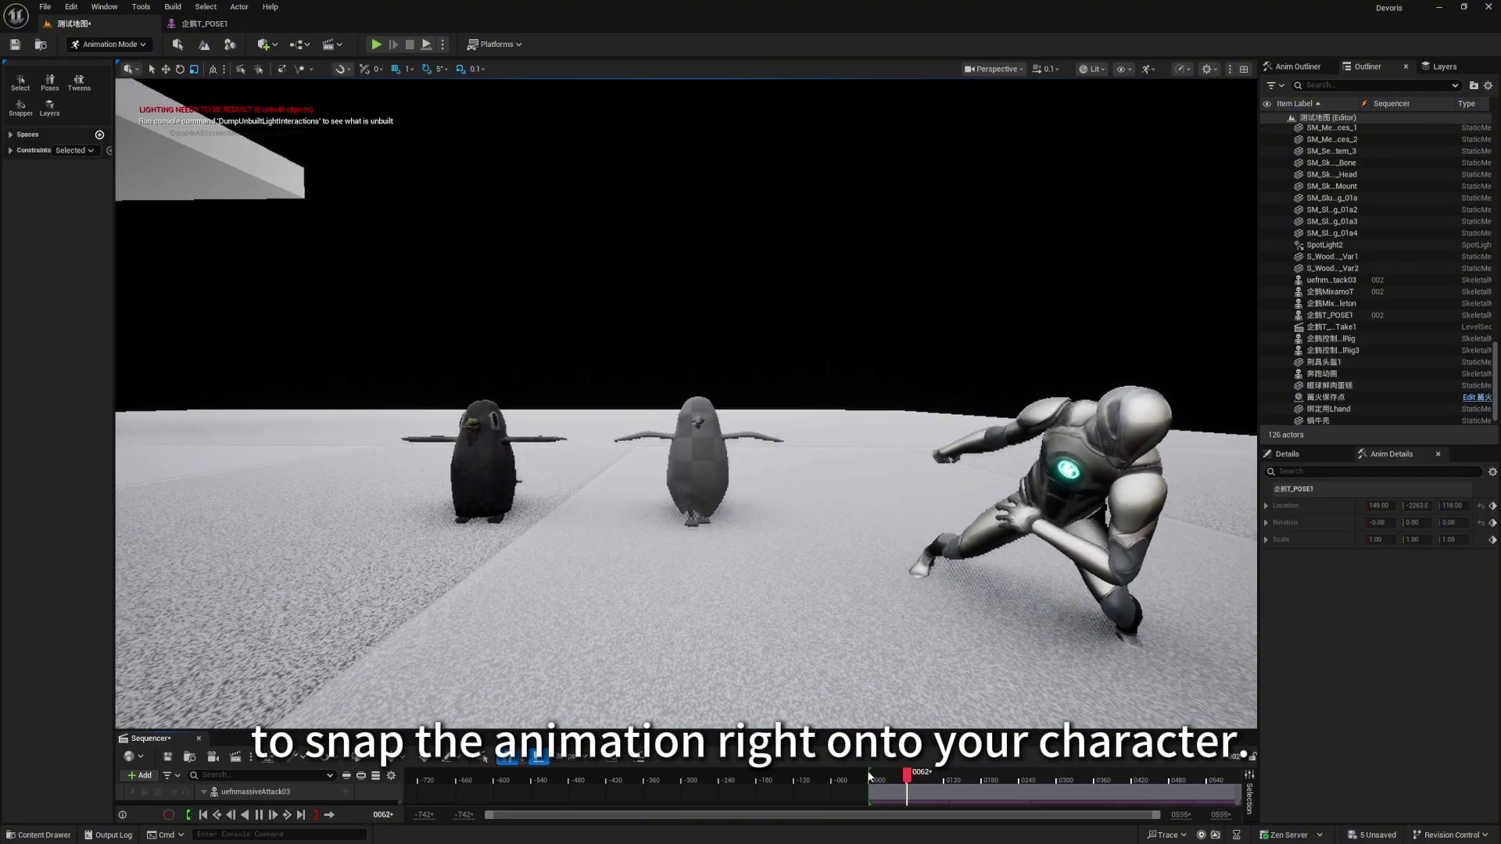